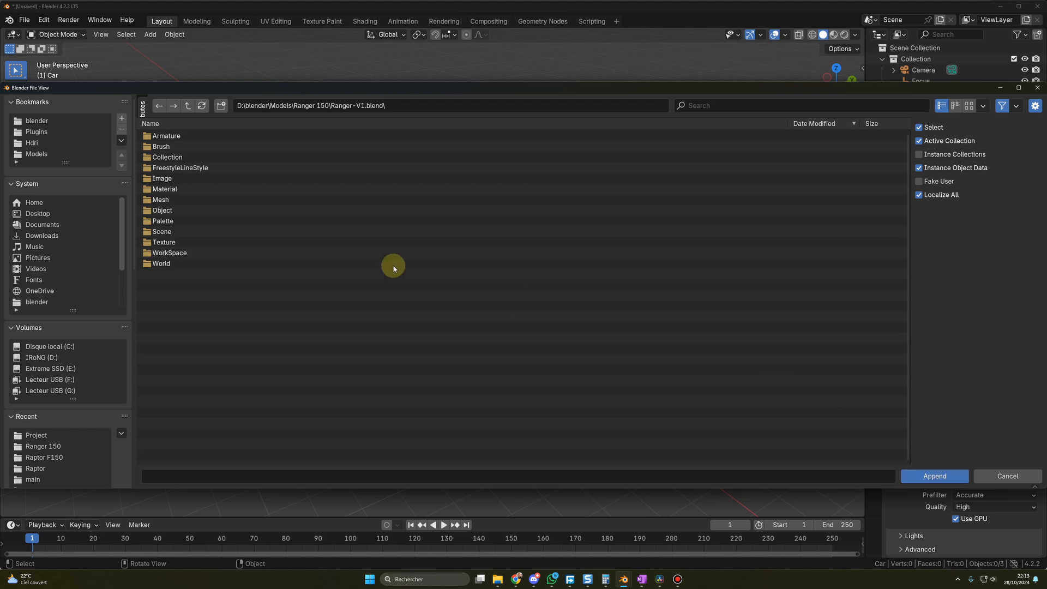
# - Append all objects from Ranger-V1.blend into the Car collection
pyautogui.doubleClick(241, 210)
pyautogui.click(363, 259)
pyautogui.press('a')
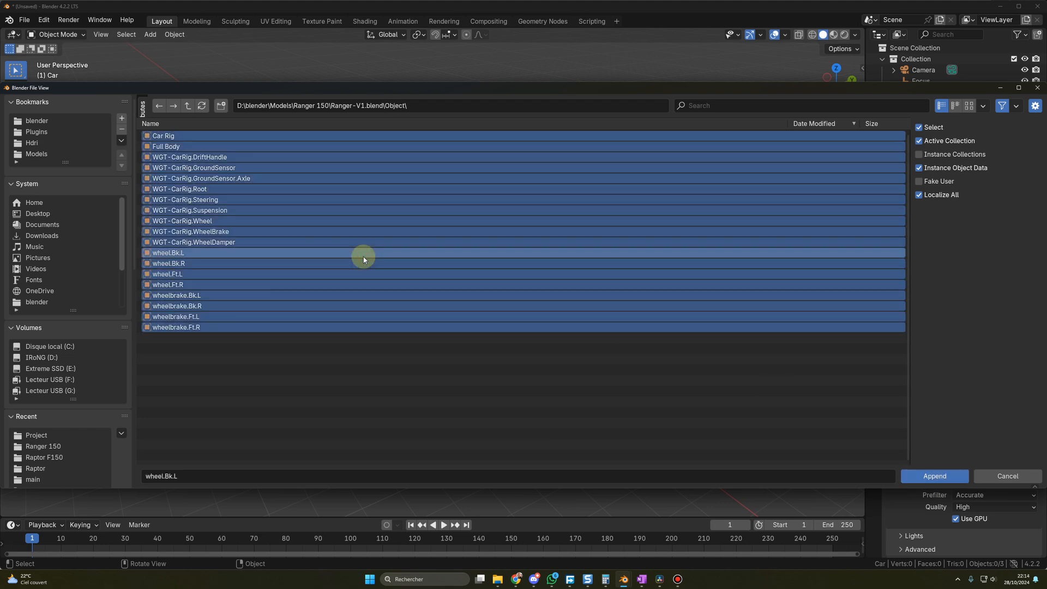
pyautogui.click(933, 476)
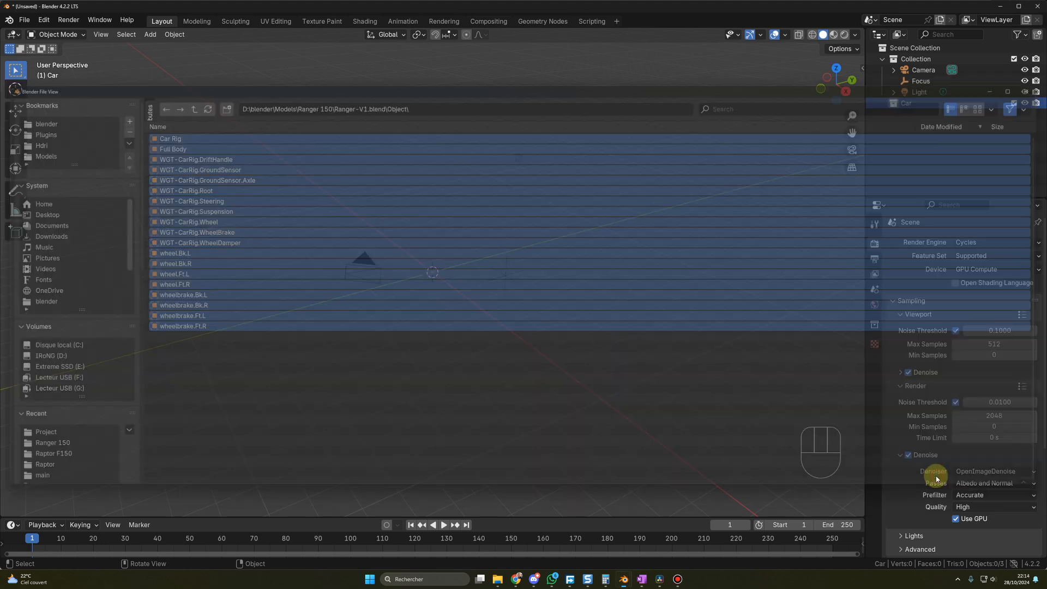
pyautogui.scroll(2, 476, 331)
pyautogui.click(477, 353)
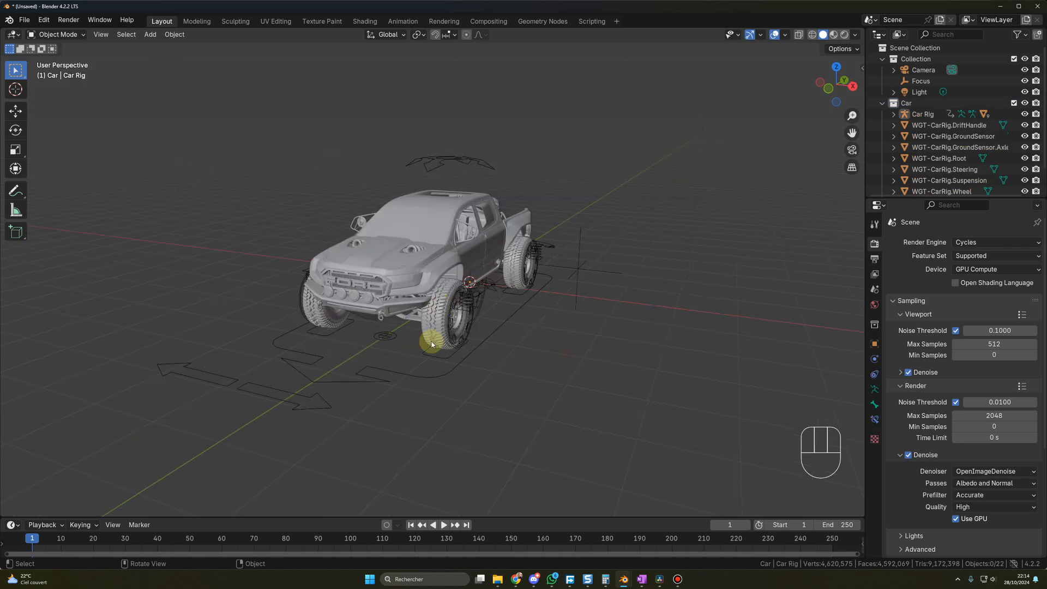
# - Delete the existing Car Rig armature around the truck
pyautogui.click(458, 162)
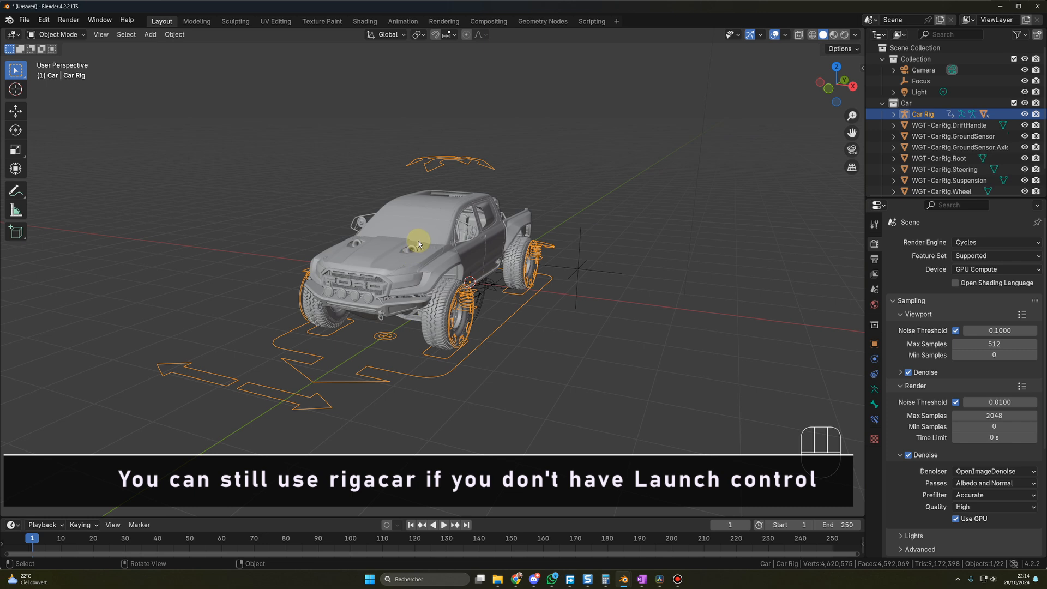
pyautogui.click(408, 263)
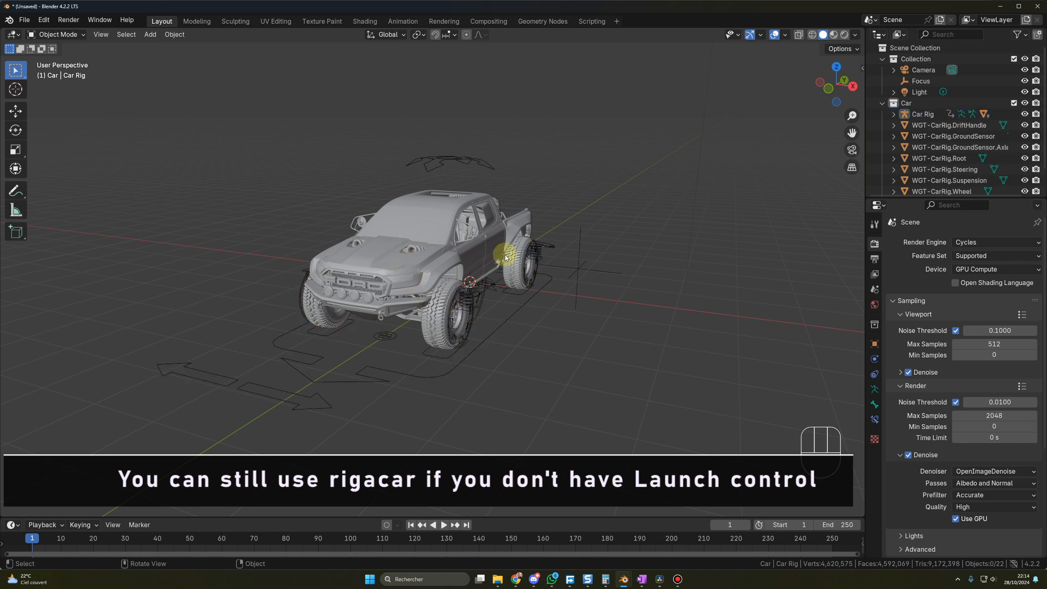
pyautogui.moveTo(505, 364); pyautogui.dragTo(514, 378, button='middle')
pyautogui.click(422, 358)
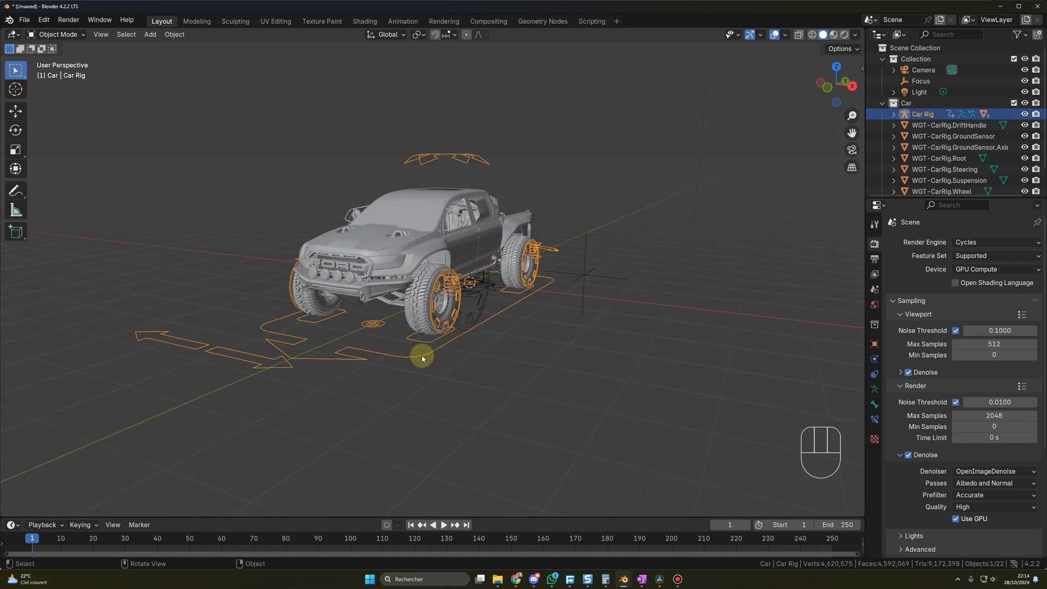
pyautogui.press('Delete')
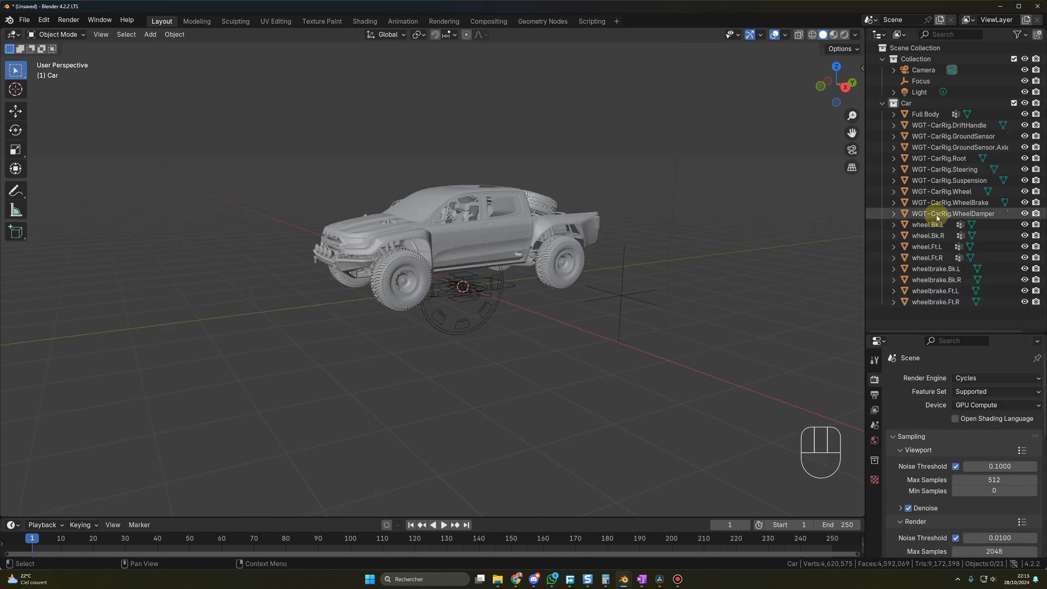
# - Delete all WGT-CarRig widget objects, from DriftHandle to WheelDamper, out of the Car collection
pyautogui.click(937, 214)
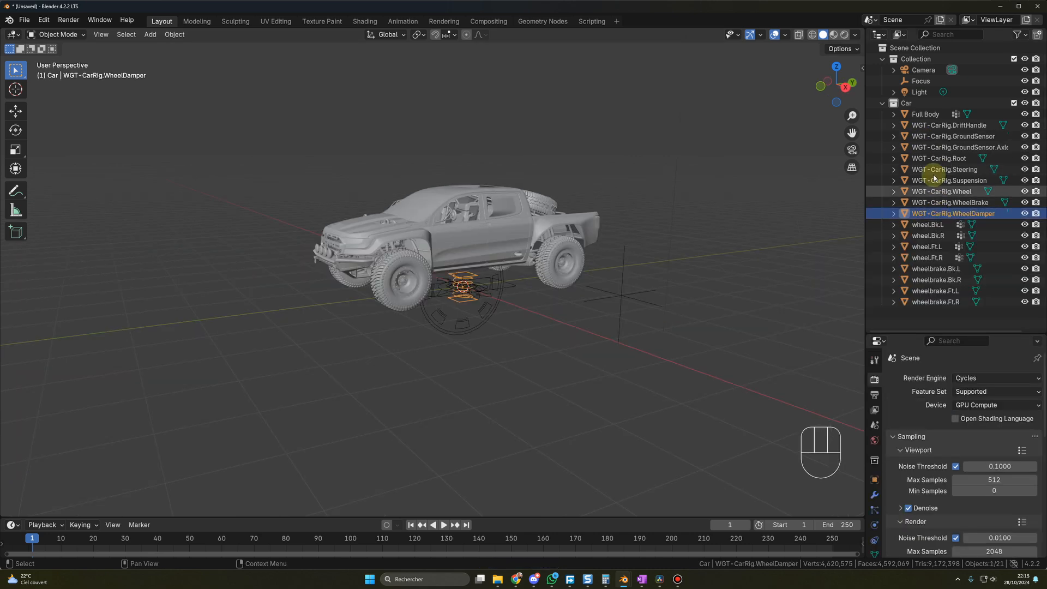
pyautogui.keyDown('shift'); pyautogui.click(934, 125); pyautogui.keyUp('shift')
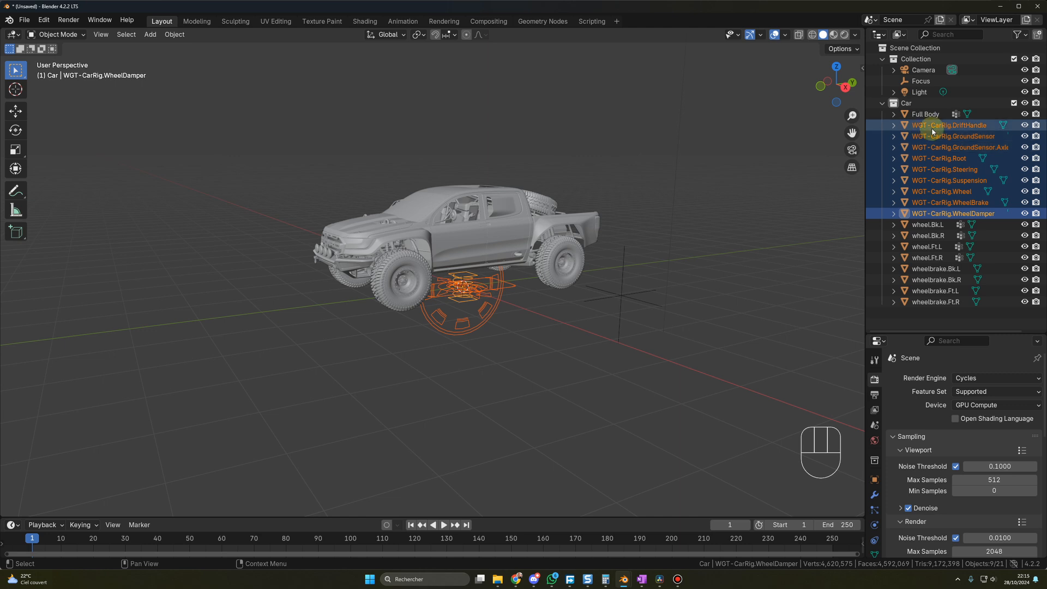
pyautogui.press('Delete')
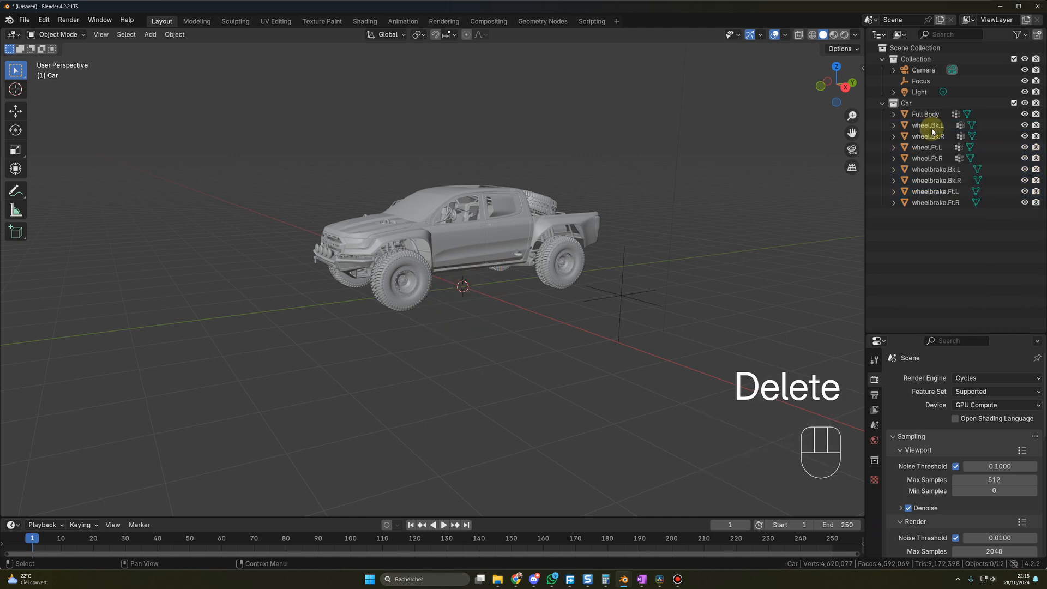
pyautogui.moveTo(573, 284); pyautogui.dragTo(498, 335, button='middle')
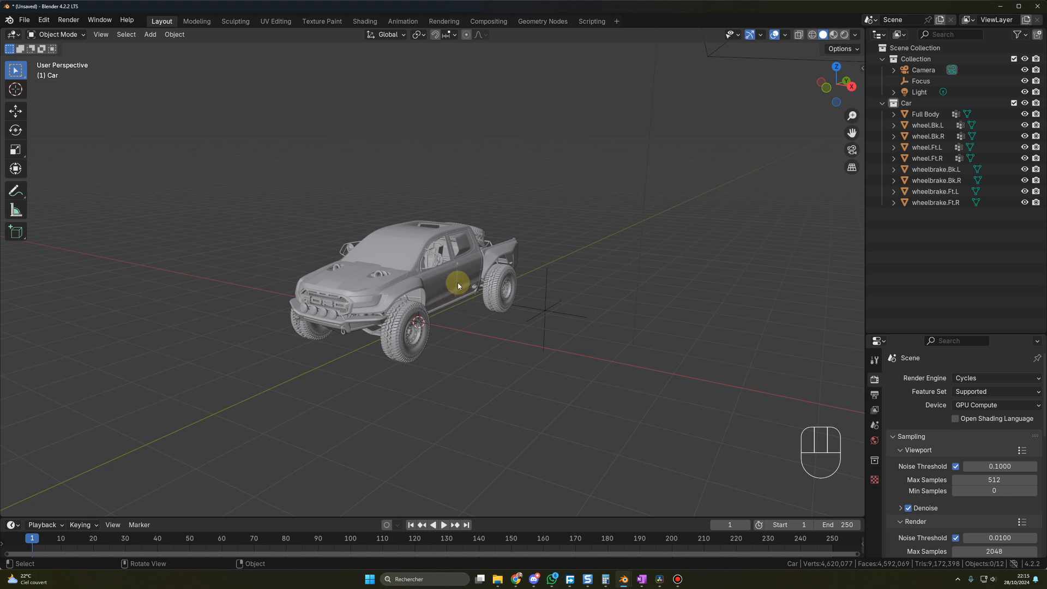
pyautogui.moveTo(458, 285); pyautogui.dragTo(467, 328, button='middle')
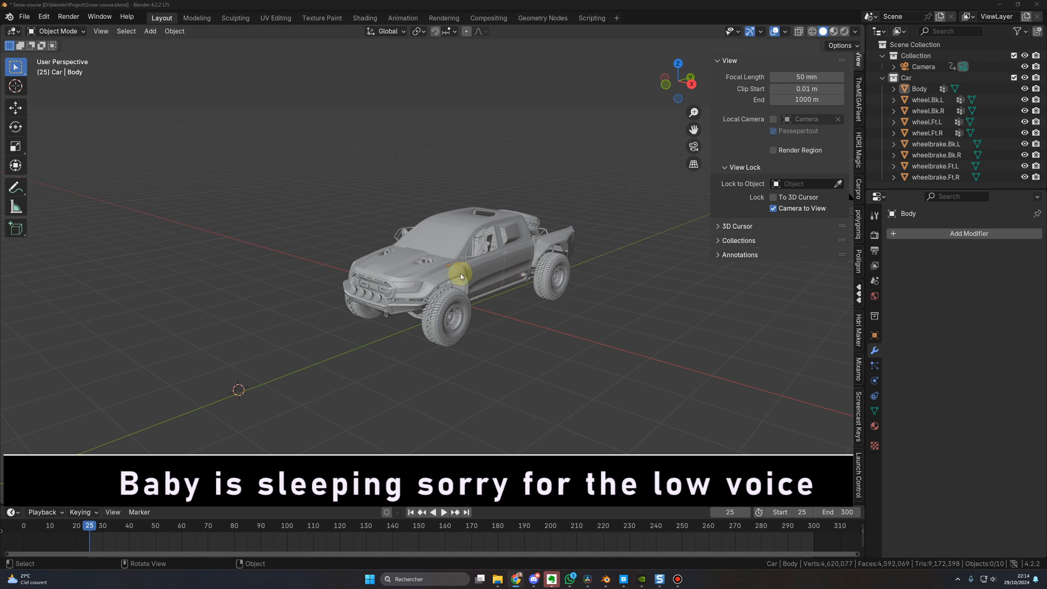
# - Choose the local Car collection as the Launch Control vehicle and rig it
pyautogui.click(860, 472)
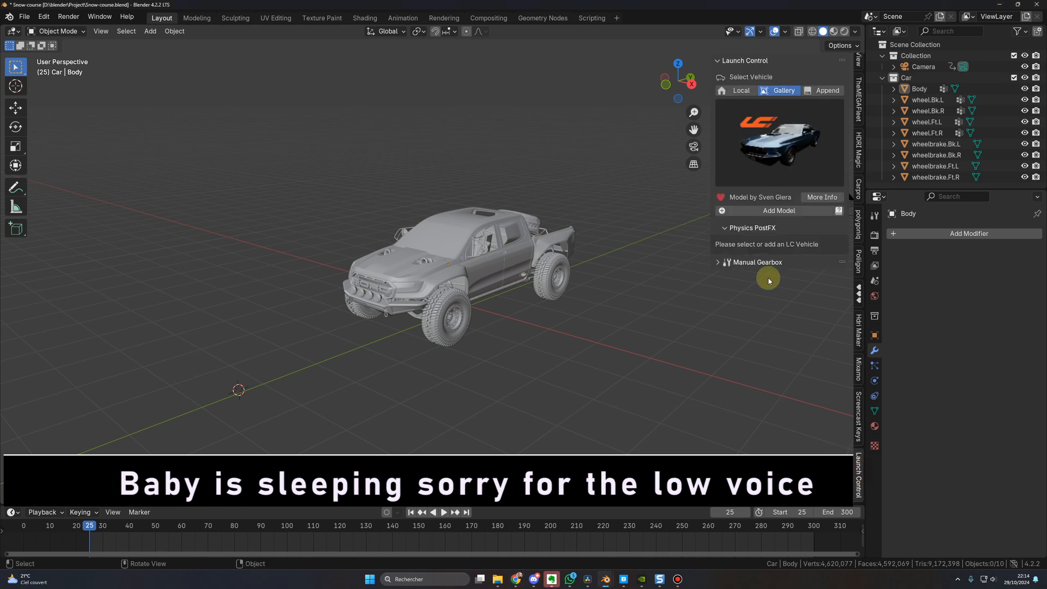
pyautogui.click(740, 91)
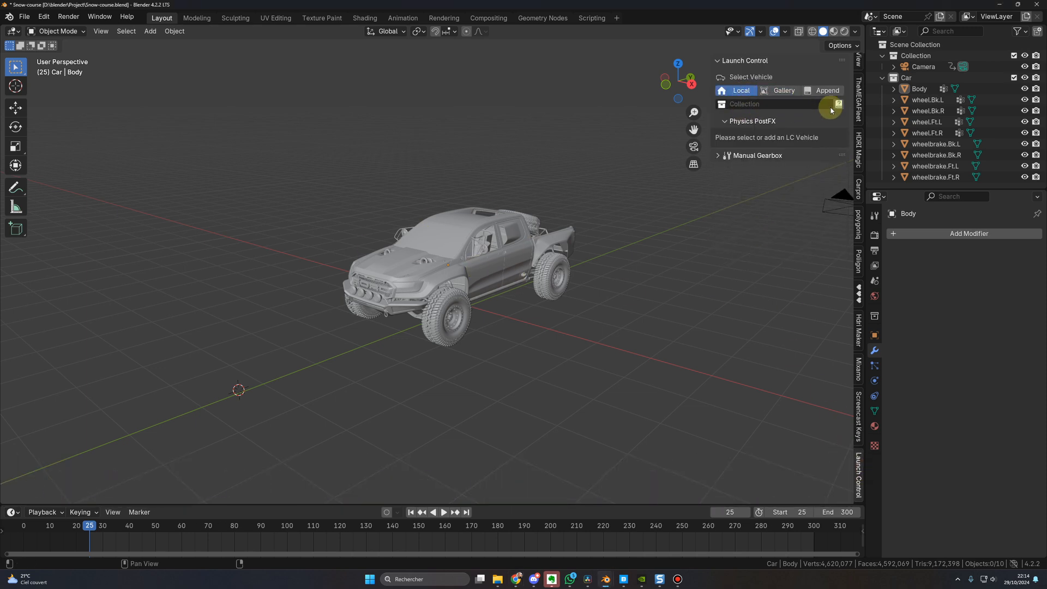
pyautogui.click(786, 104)
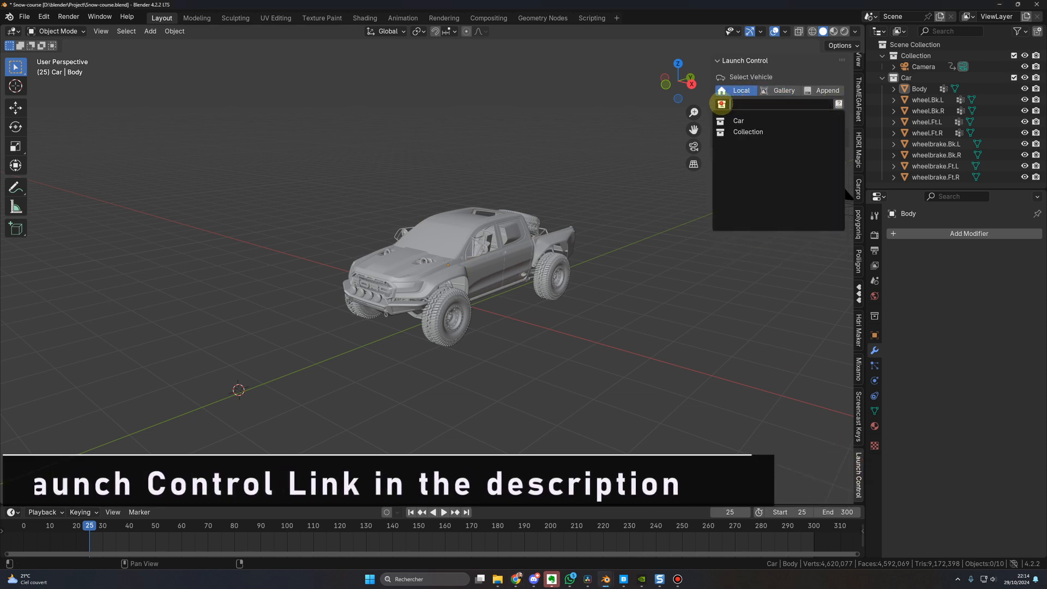
pyautogui.click(738, 124)
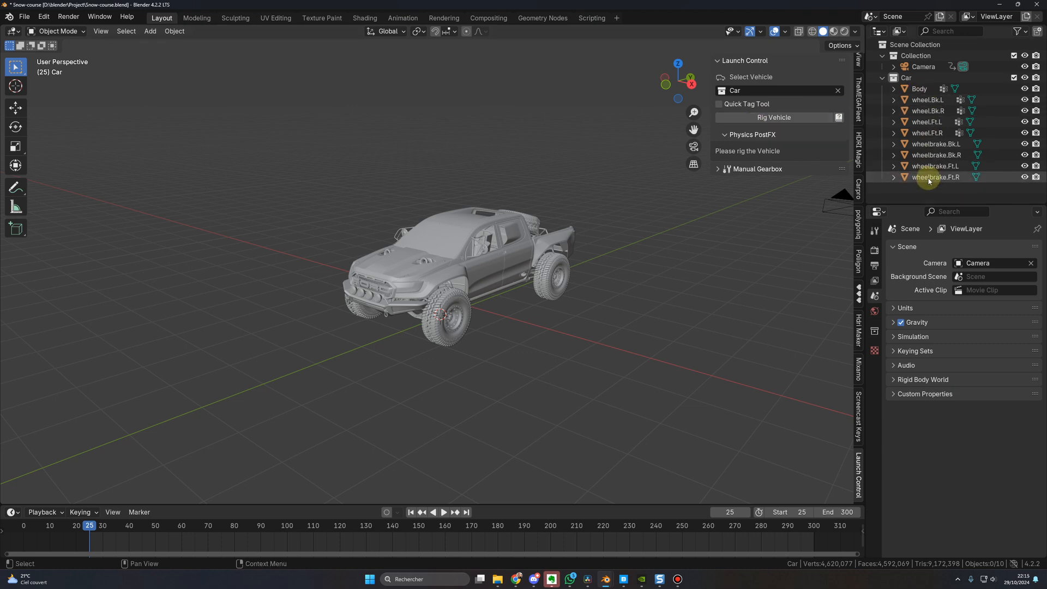
pyautogui.click(771, 118)
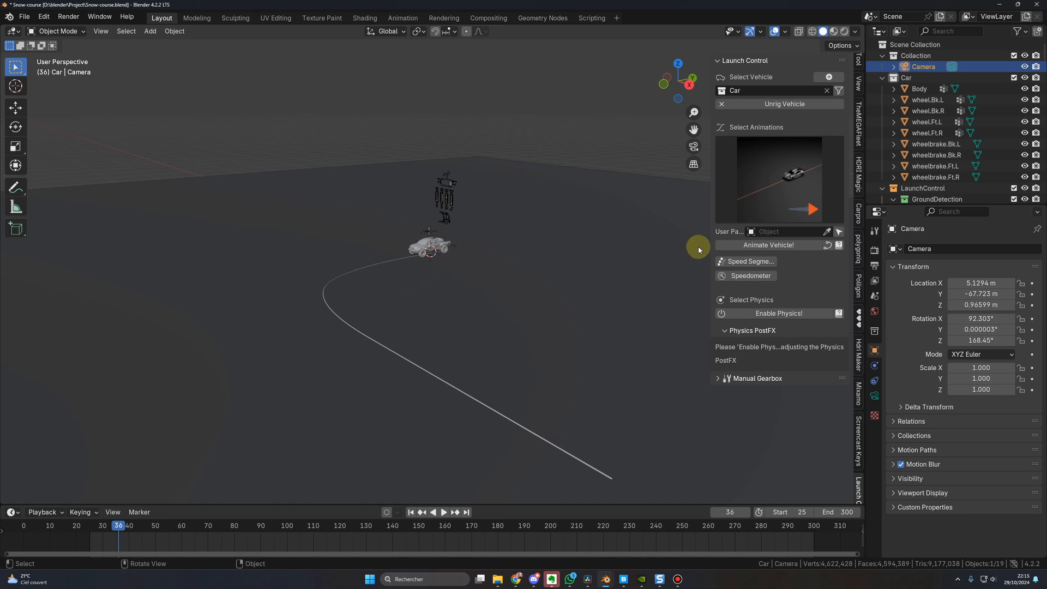
# - Animate the rigged vehicle with the Straight 01 preset and stop the playback
pyautogui.click(775, 180)
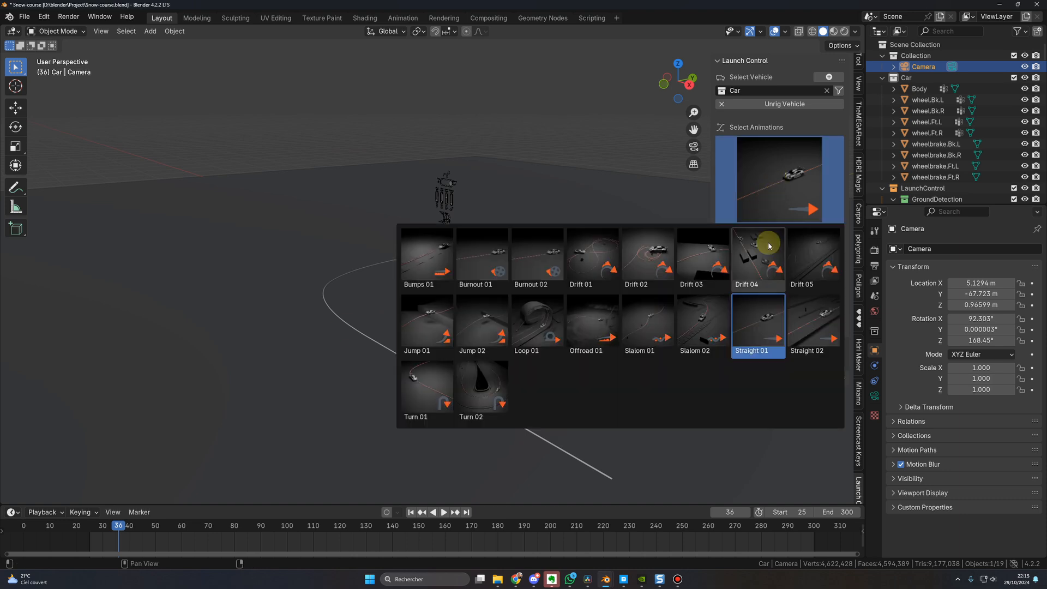
pyautogui.click(764, 330)
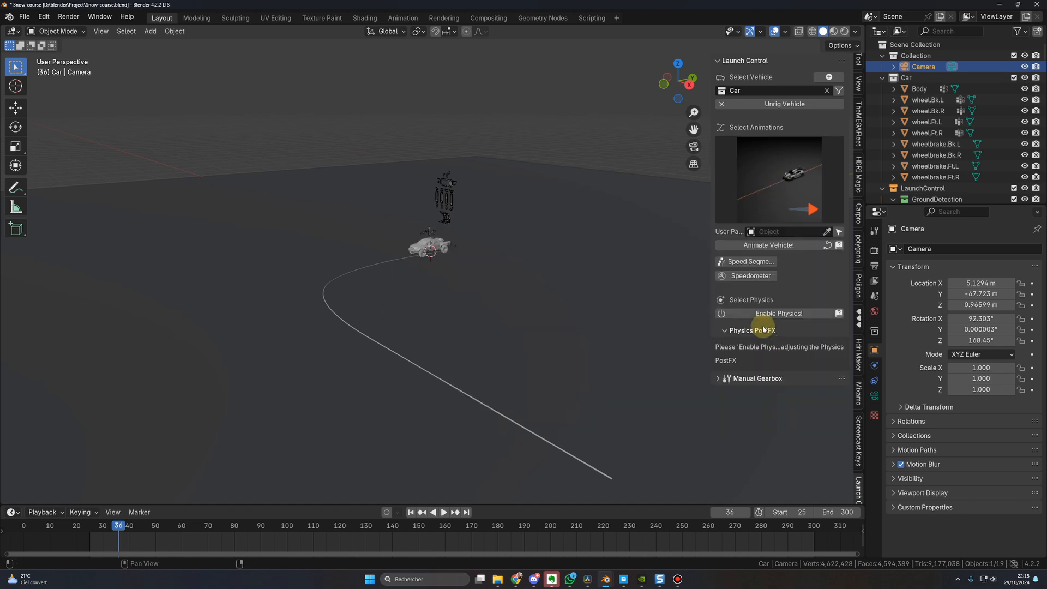
pyautogui.click(766, 252)
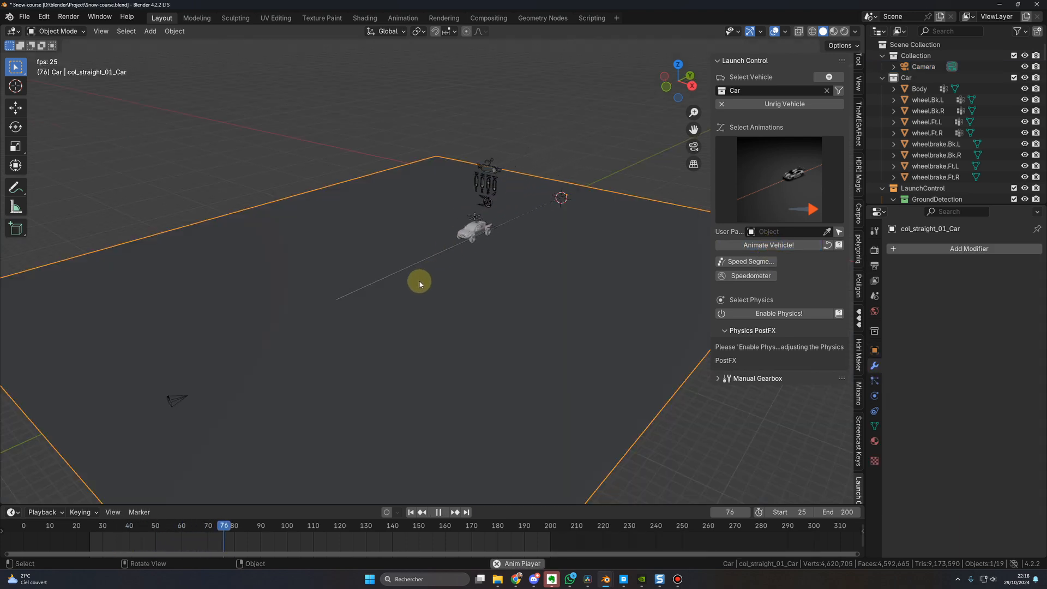
pyautogui.press('space')
pyautogui.scroll(1, 417, 288)
pyautogui.moveTo(393, 330)
pyautogui.mouseDown(button='middle')
pyautogui.moveTo(388, 341)
pyautogui.moveTo(392, 333)
pyautogui.mouseUp(button='middle')
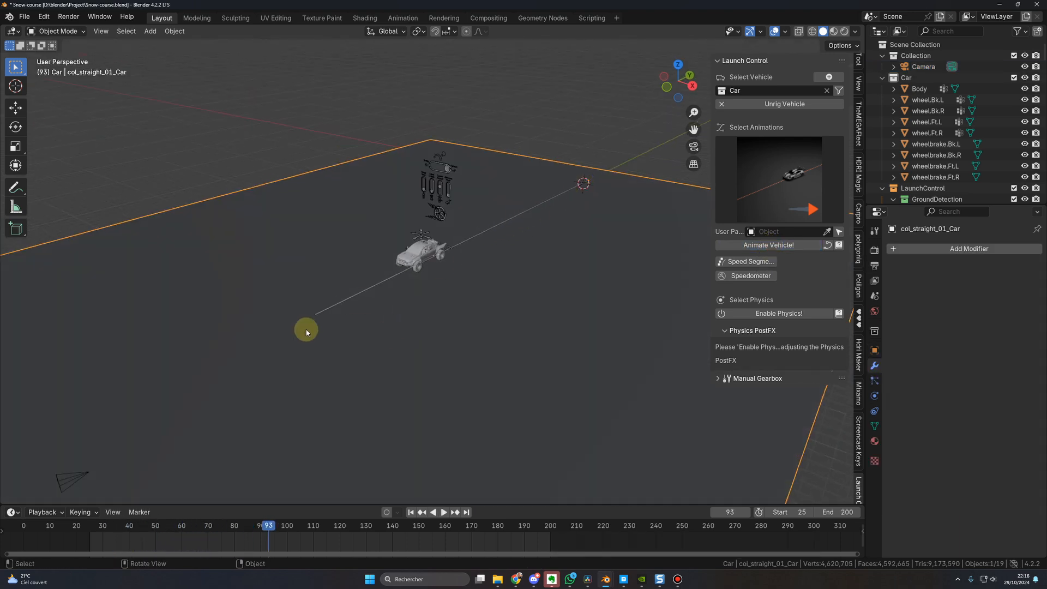
# - Lengthen the car's driving path by setting its end control point's local Y to -294 m in Edit Mode
pyautogui.click(380, 283)
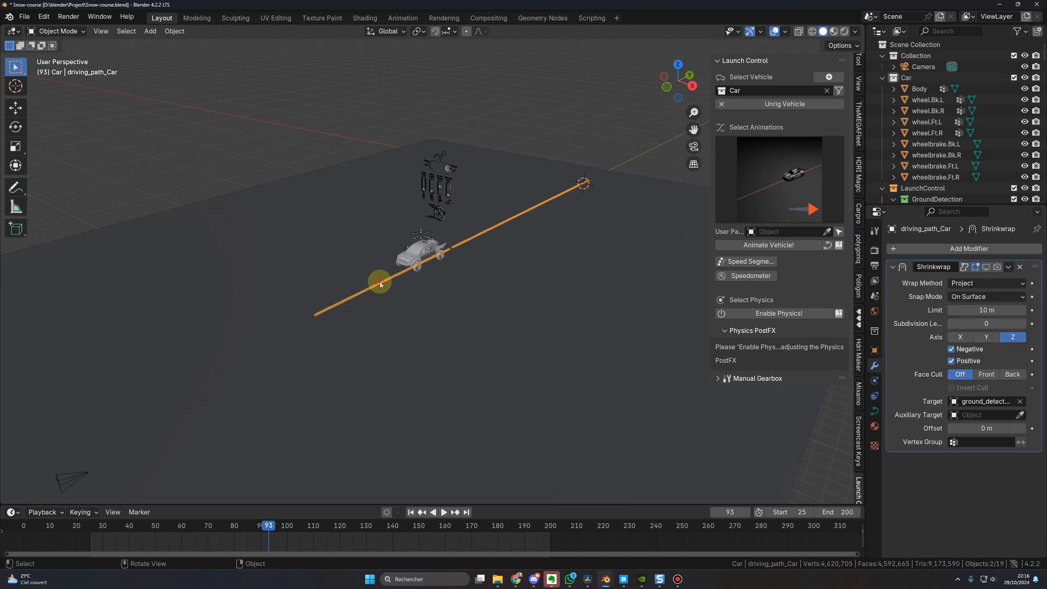
pyautogui.scroll(-1, 419, 333)
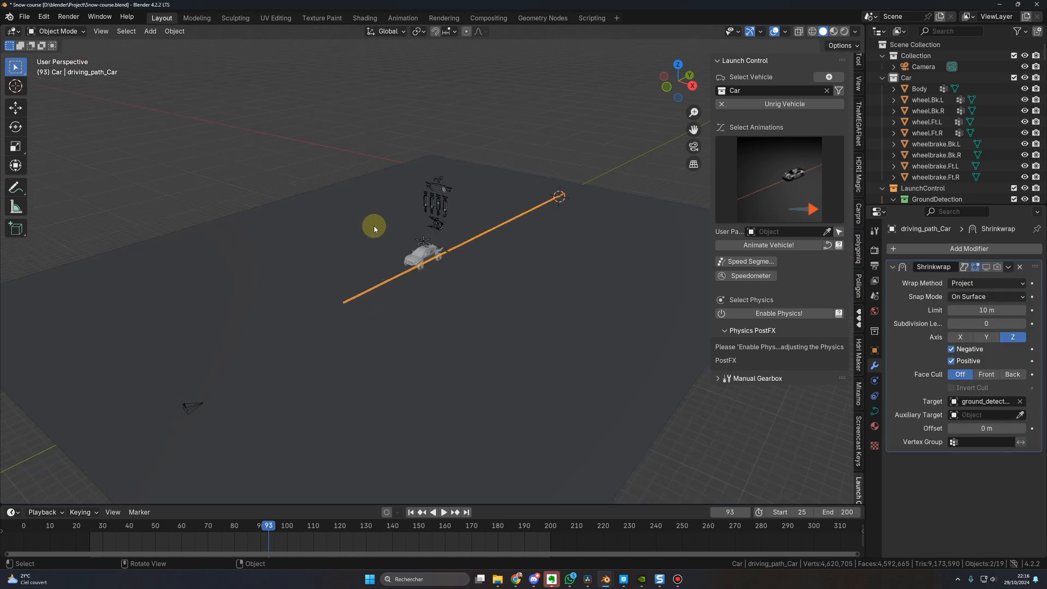
pyautogui.press('Tab')
pyautogui.scroll(1, 421, 276)
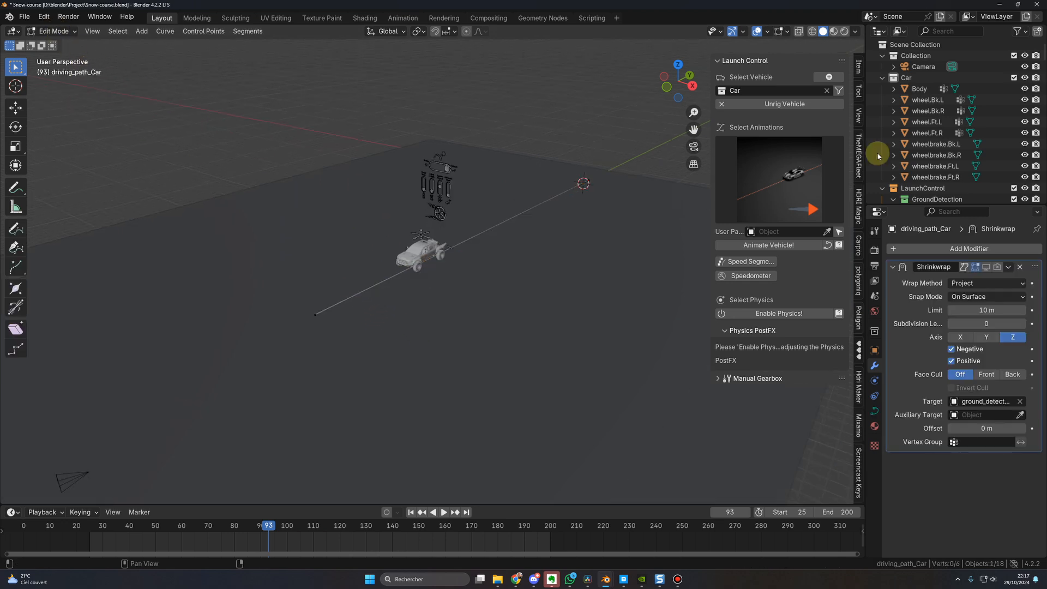
pyautogui.click(859, 68)
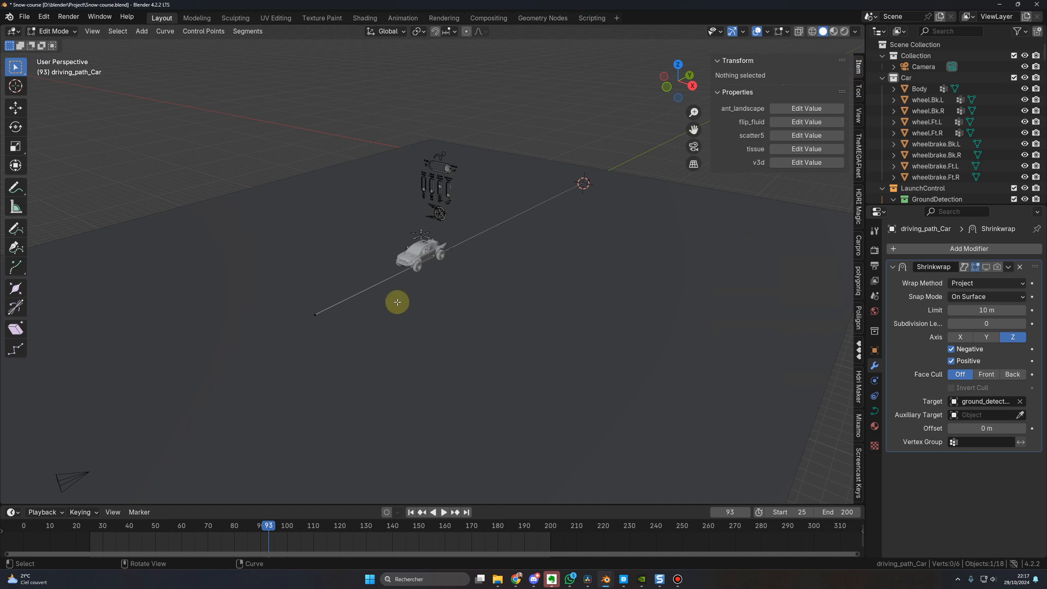
pyautogui.moveTo(295, 295); pyautogui.dragTo(335, 340)
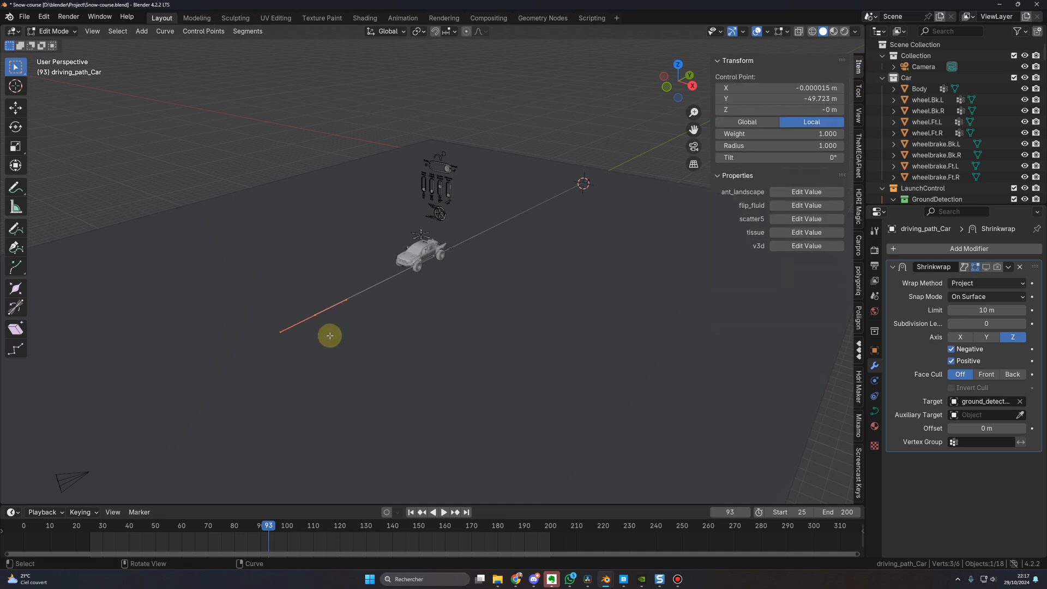
pyautogui.click(795, 99)
pyautogui.write('-')
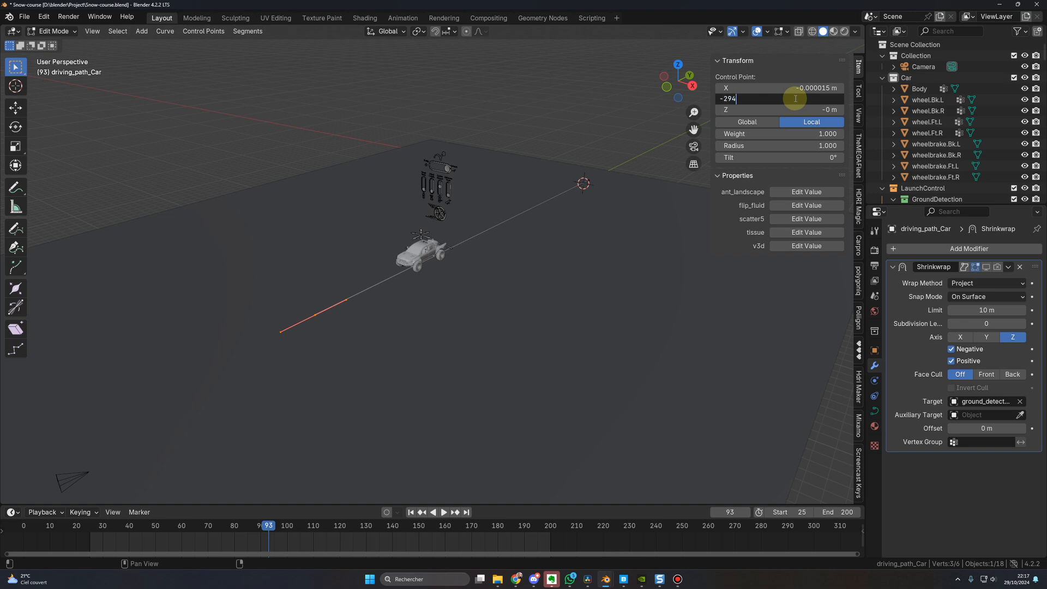
pyautogui.write('294')
pyautogui.press('Return')
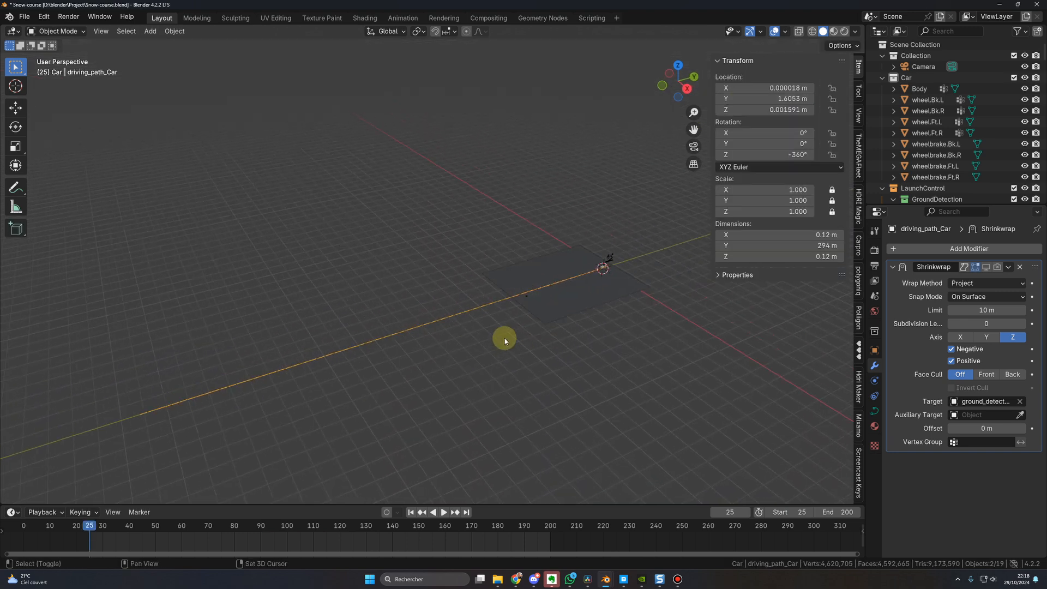
# - Update the vehicle's driving path in Launch Control to apply the lengthened curve
pyautogui.moveTo(656, 297)
pyautogui.mouseDown(button='middle')
pyautogui.moveTo(613, 313)
pyautogui.moveTo(645, 313)
pyautogui.mouseUp(button='middle')
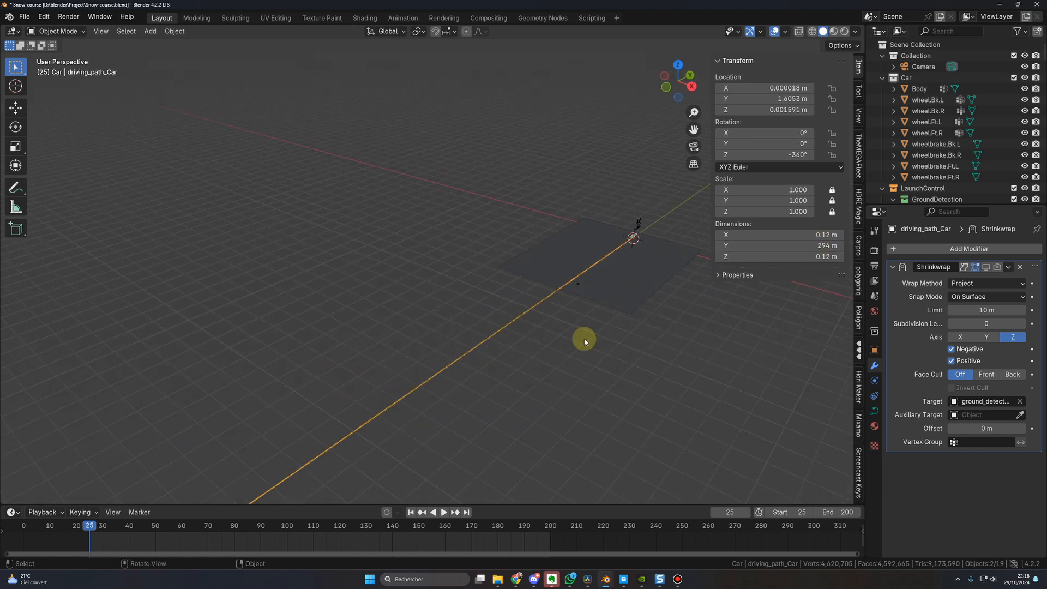
pyautogui.moveTo(582, 338); pyautogui.dragTo(569, 345, button='middle')
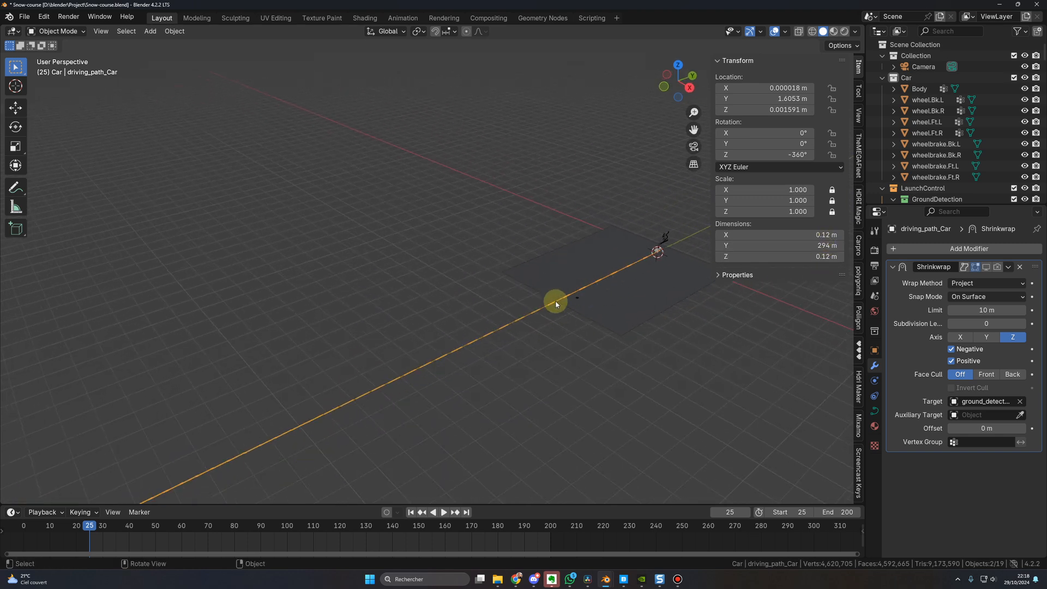
pyautogui.scroll(-3, 858, 447)
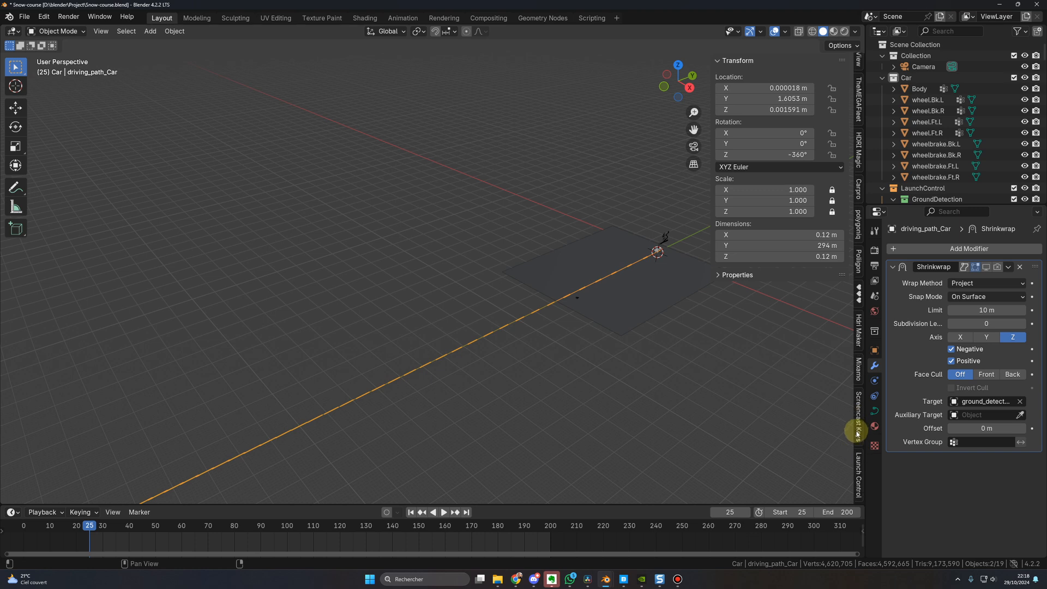
pyautogui.click(857, 475)
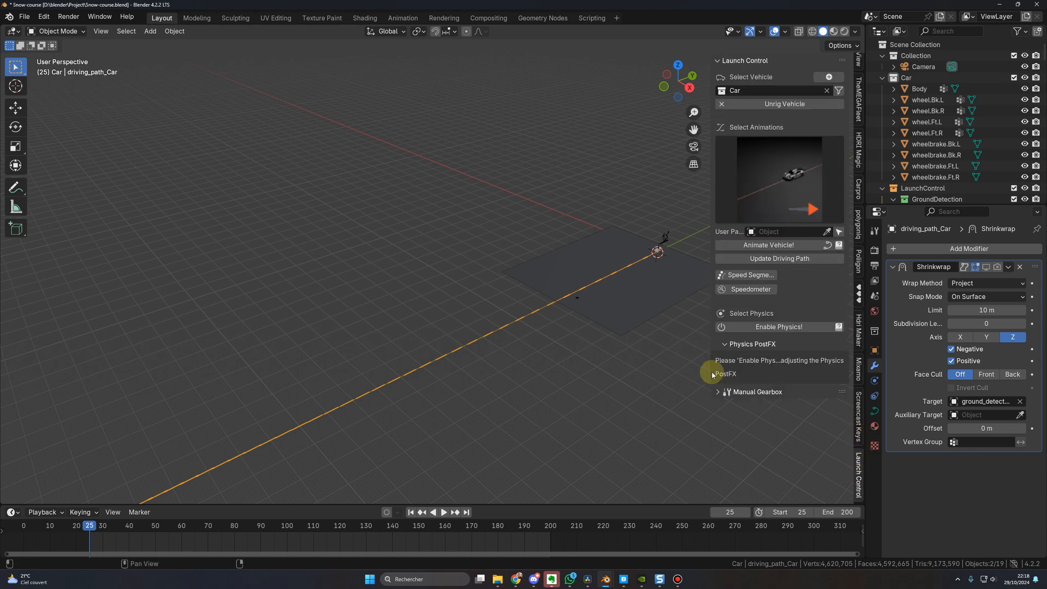
pyautogui.click(794, 259)
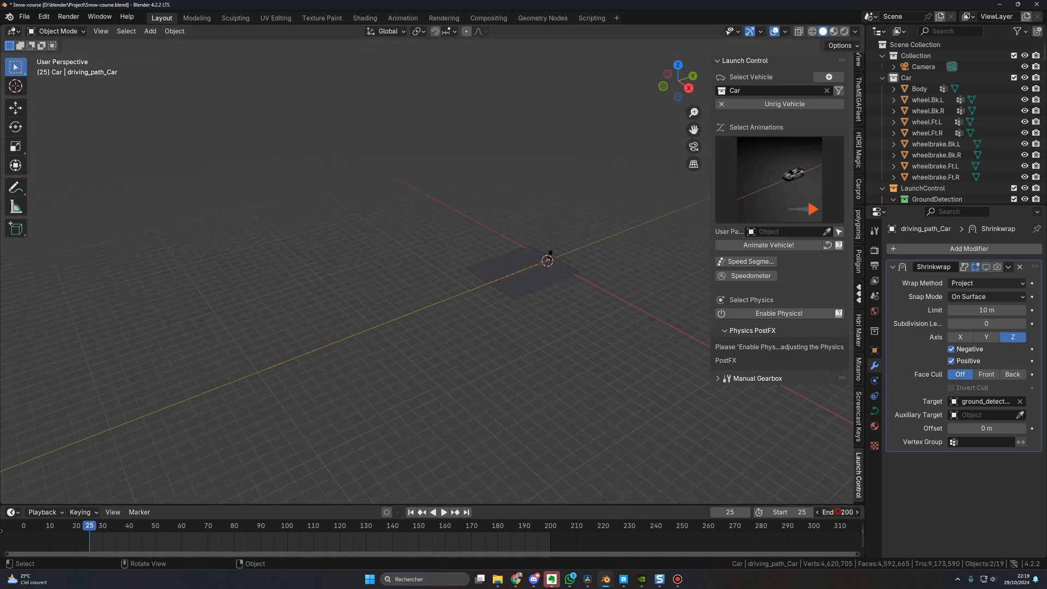
# - Set the animation's end frame to 300
pyautogui.click(849, 507)
pyautogui.write('300')
pyautogui.press('Return')
# - Hide the sidebar and add a mesh plane to the main Collection
pyautogui.moveTo(567, 404); pyautogui.dragTo(572, 344, button='middle')
pyautogui.press('Escape')
pyautogui.press('n')
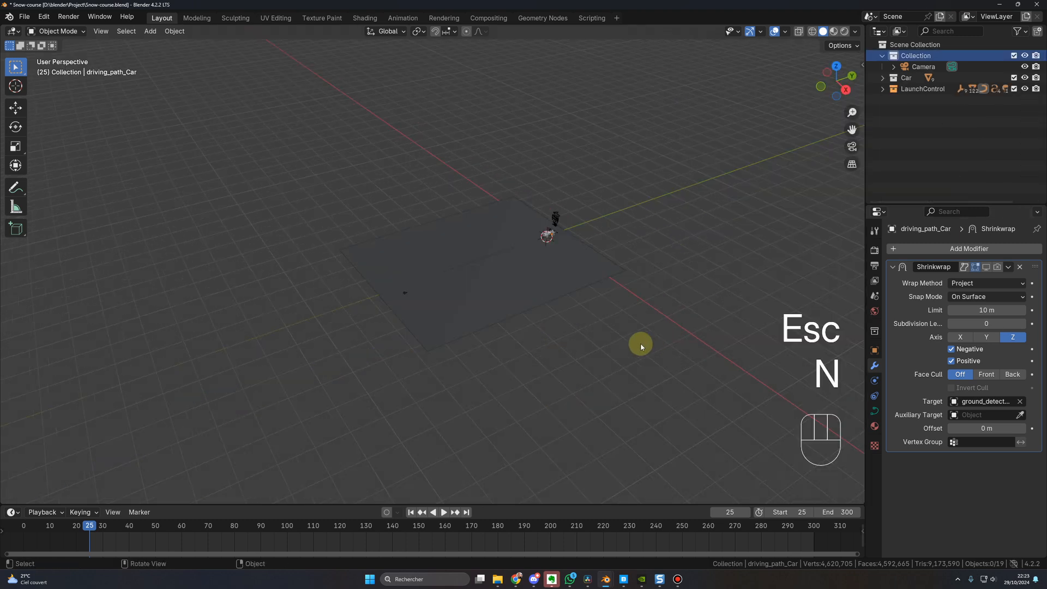
pyautogui.hotkey('shift', 'a')
pyautogui.moveTo(640, 342)
pyautogui.click(694, 343)
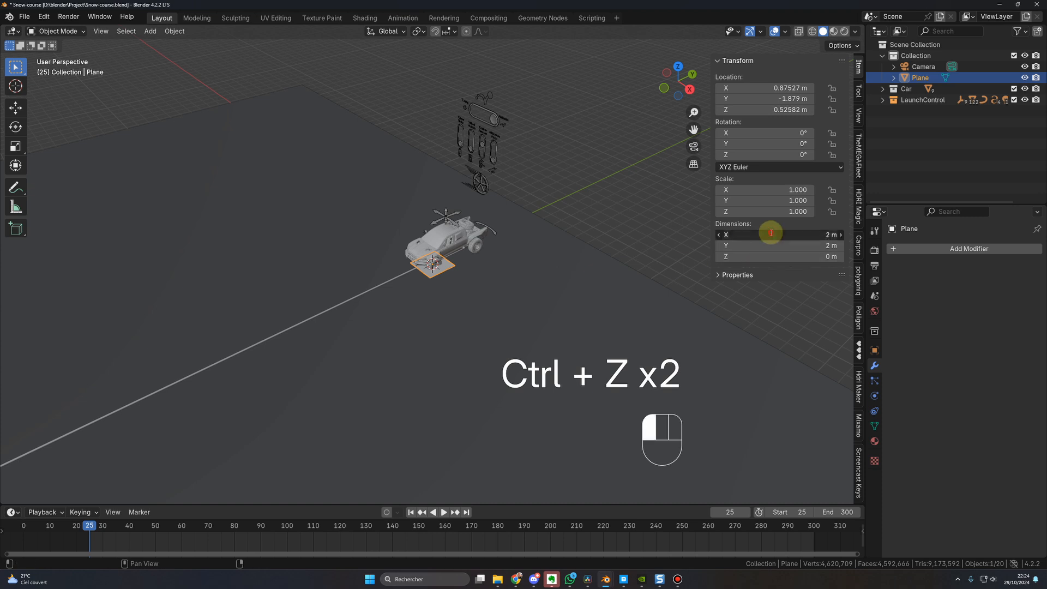
# - Set the plane's X and Y dimensions to 12 m each
pyautogui.press('Return')
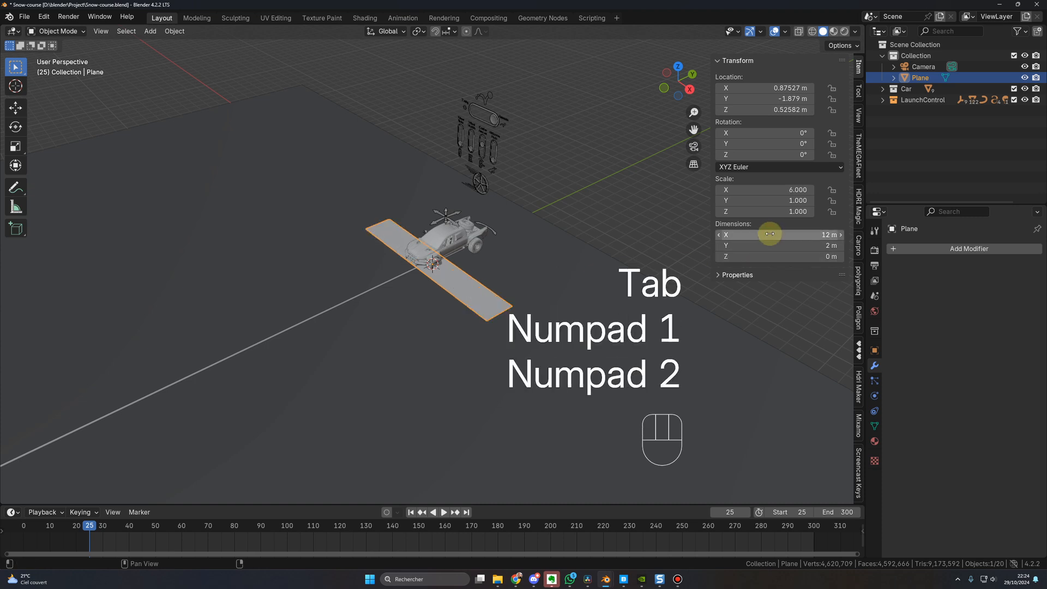
pyautogui.click(772, 245)
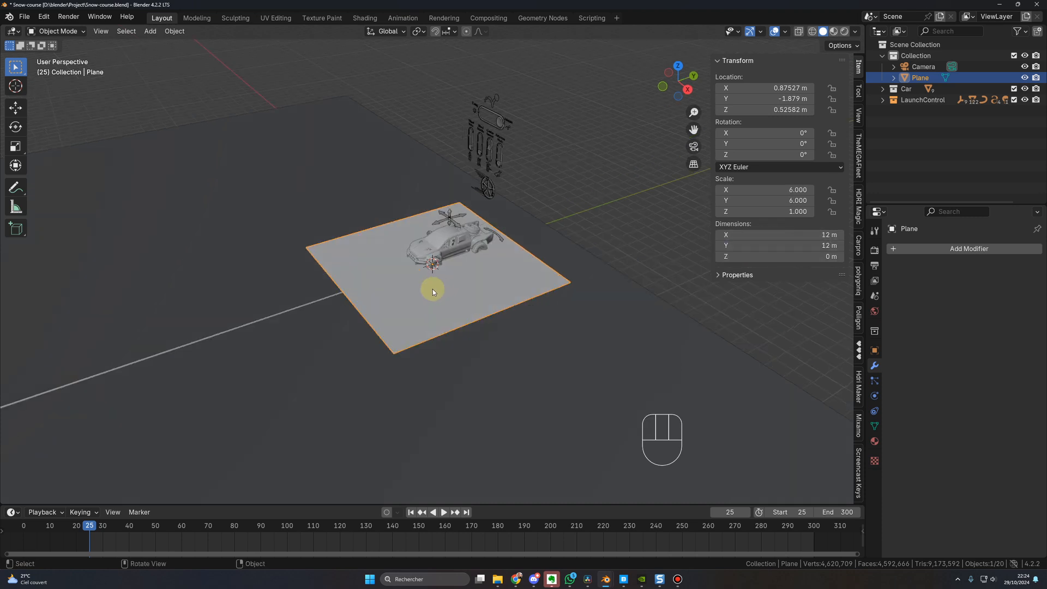
# - Subdivide the plane with 40 cuts in Edit Mode and return to Object Mode
pyautogui.press('Tab')
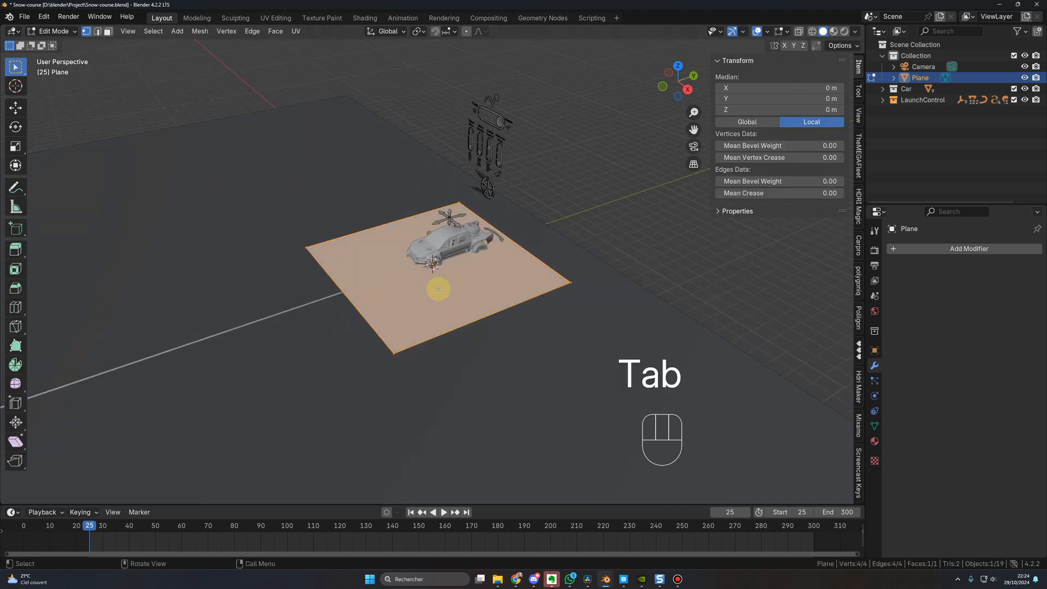
pyautogui.keyDown('shift'); pyautogui.moveTo(438, 288); pyautogui.dragTo(519, 297, button='middle'); pyautogui.keyUp('shift')
pyautogui.rightClick(502, 295)
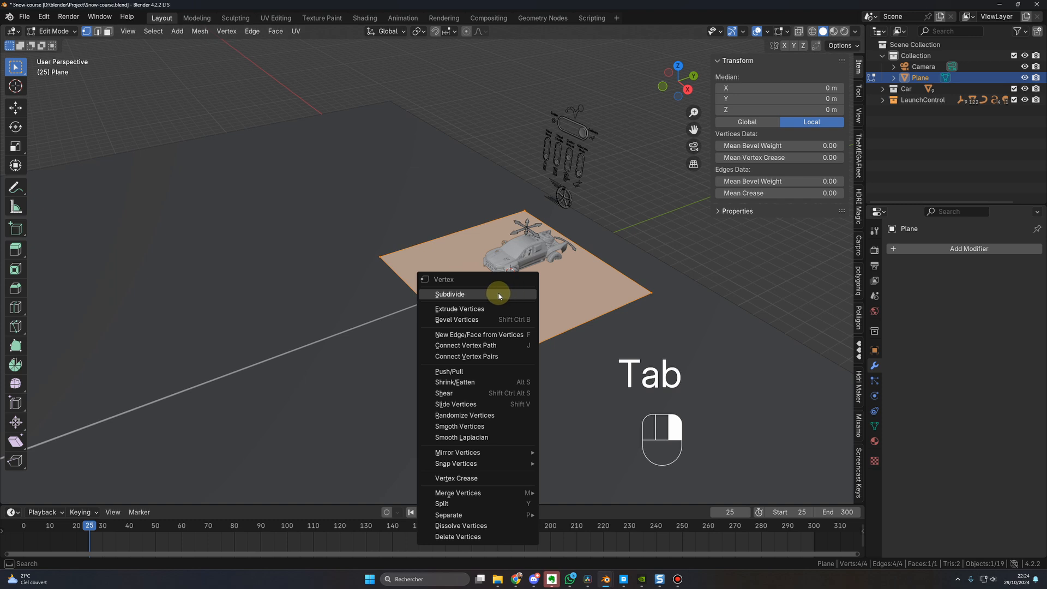
pyautogui.click(499, 295)
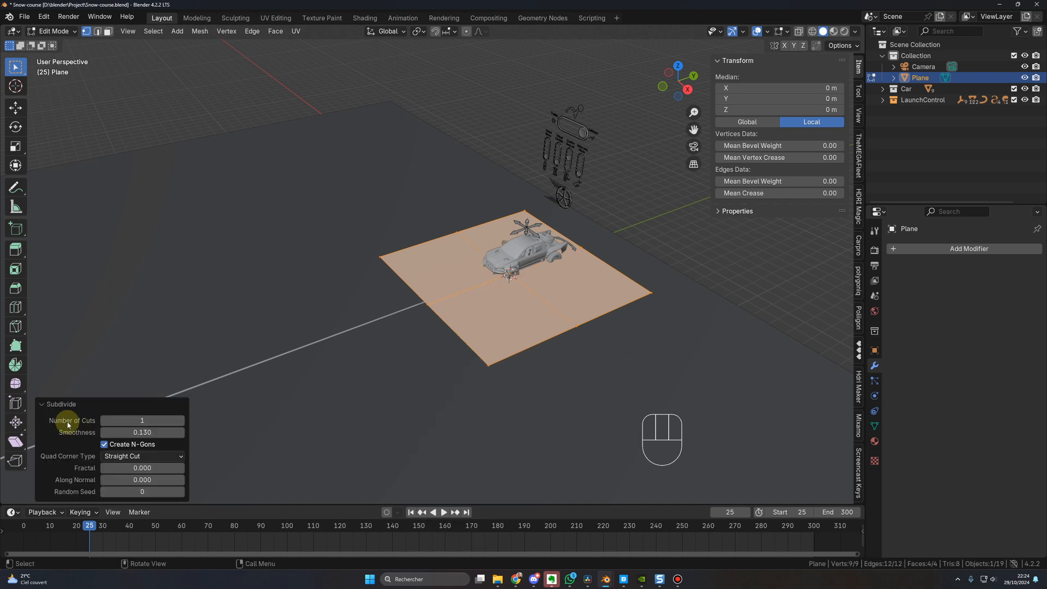
pyautogui.click(136, 420)
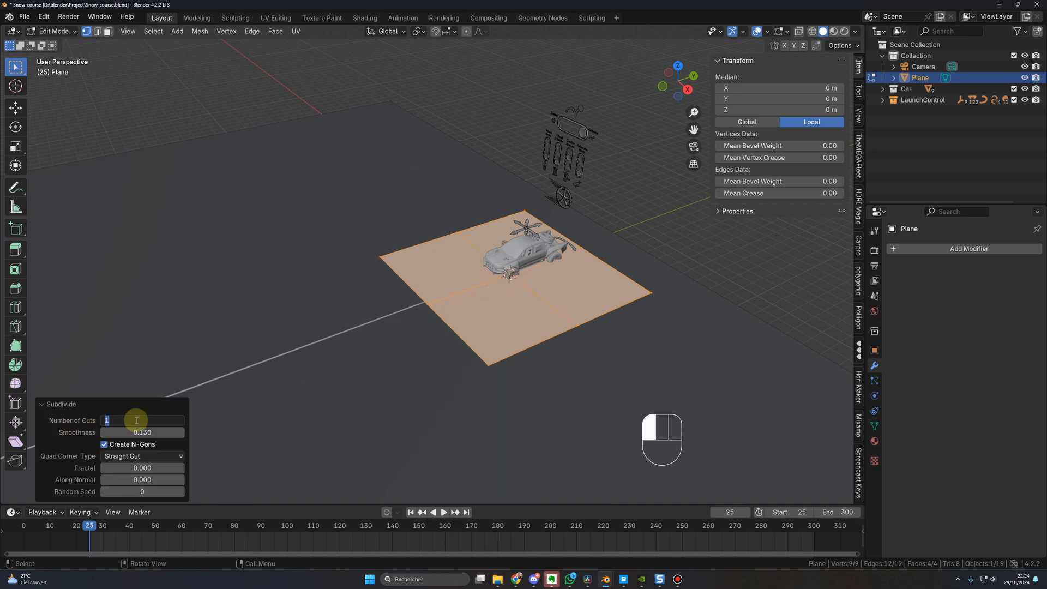
pyautogui.write('40')
pyautogui.press('Return')
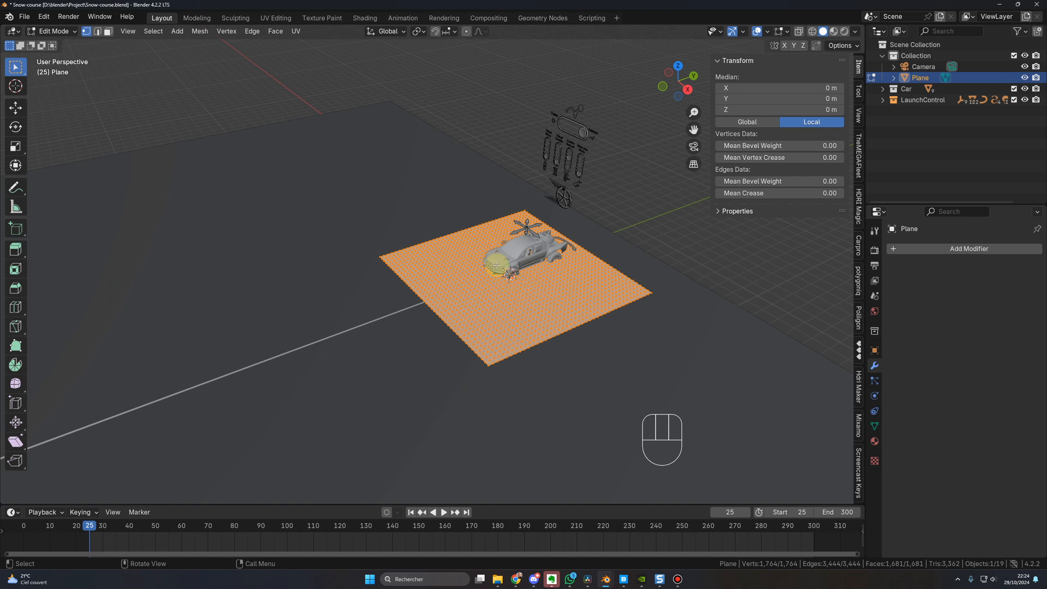
pyautogui.scroll(4, 494, 278)
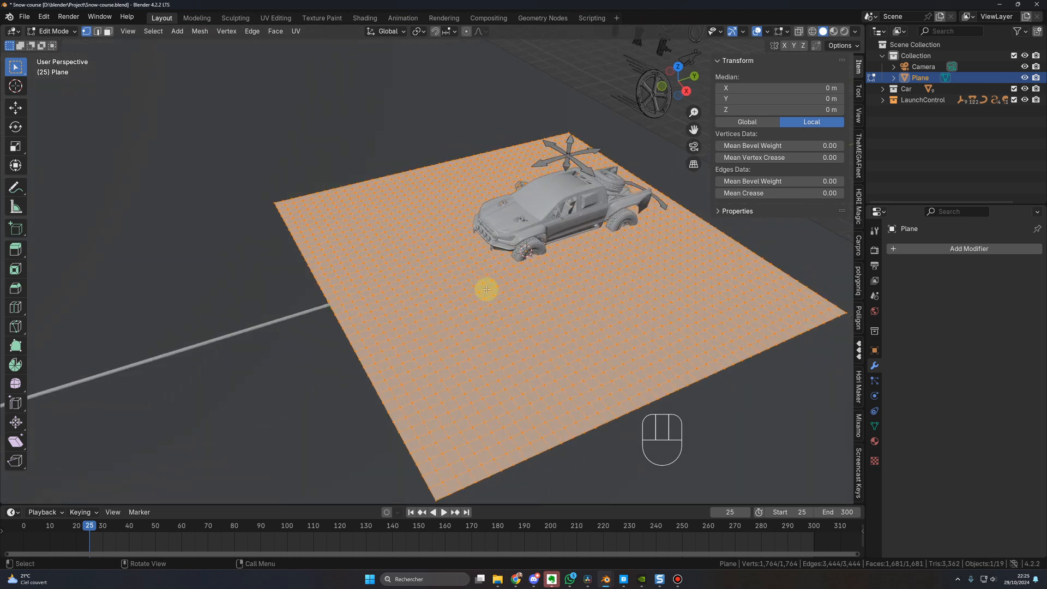
pyautogui.scroll(3, 520, 308)
pyautogui.moveTo(518, 306); pyautogui.dragTo(589, 296, button='middle')
pyautogui.scroll(-5, 582, 288)
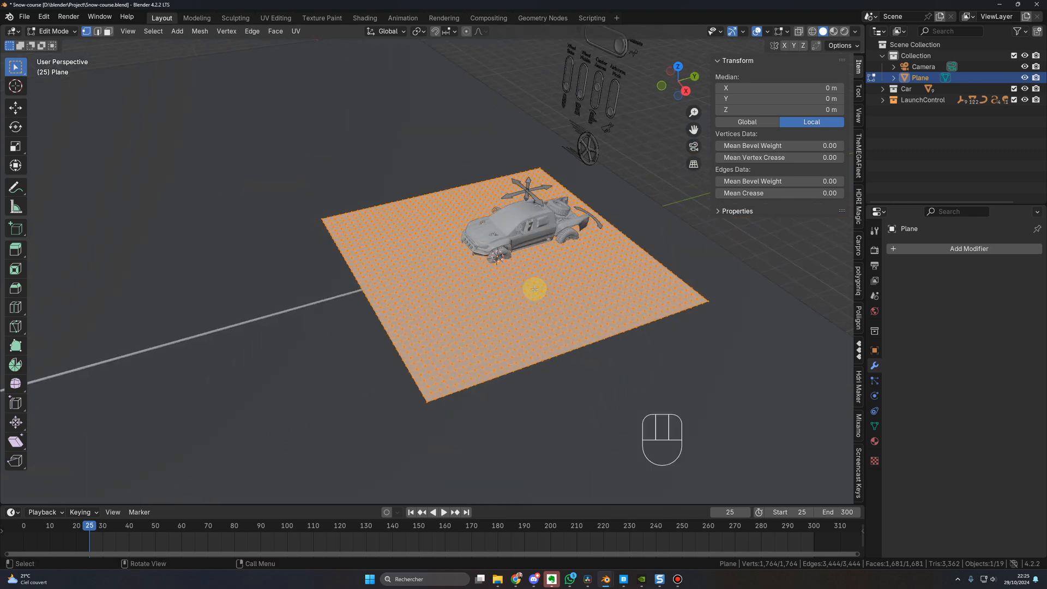
pyautogui.click(52, 31)
pyautogui.click(61, 44)
pyautogui.scroll(-2, 480, 305)
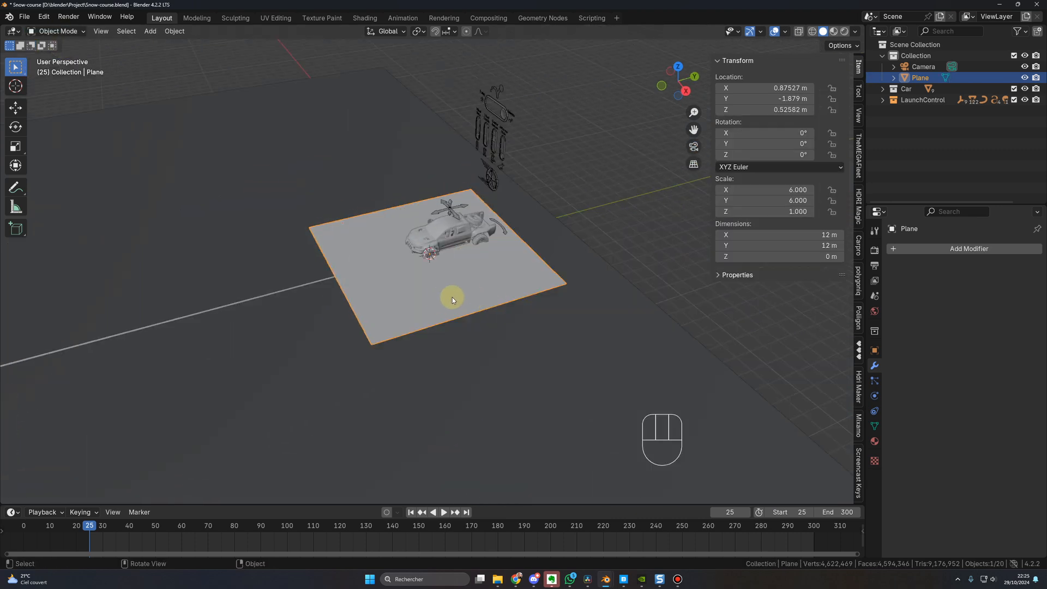
pyautogui.moveTo(435, 282); pyautogui.dragTo(433, 283, button='middle')
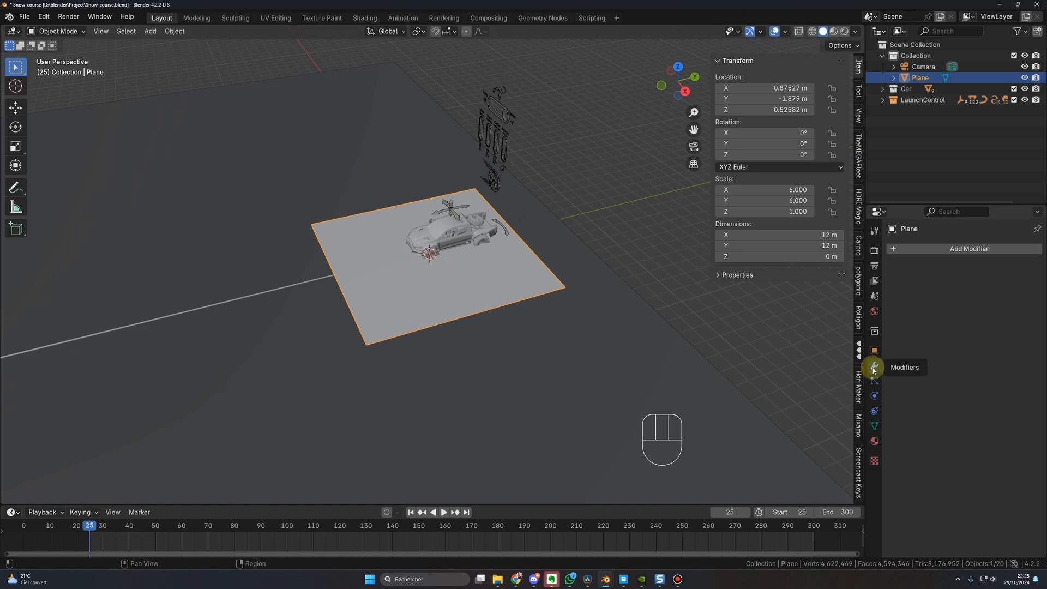
# - Add an Array modifier to the plane with a relative offset factor of 0 in X and -1 in Y
pyautogui.click(934, 248)
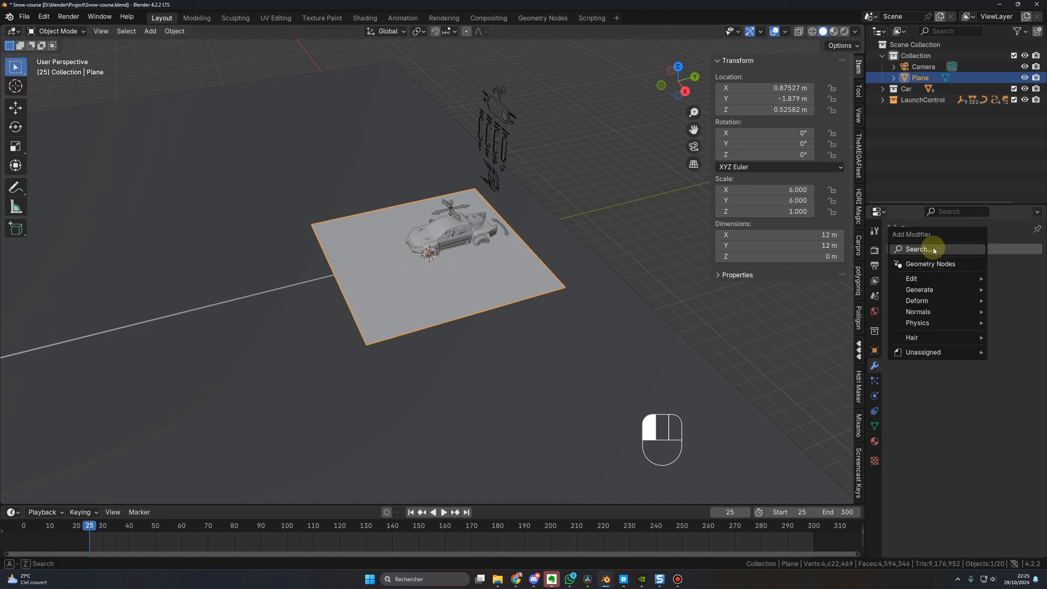
pyautogui.write('arr')
pyautogui.click(878, 266)
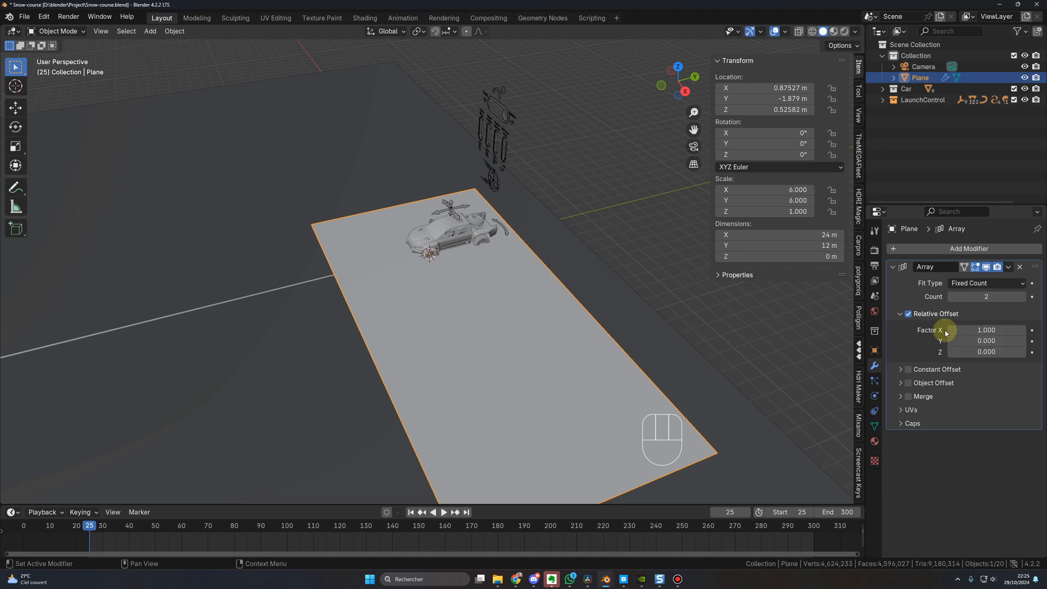
pyautogui.click(971, 329)
pyautogui.write('0')
pyautogui.press('Return')
pyautogui.click(971, 341)
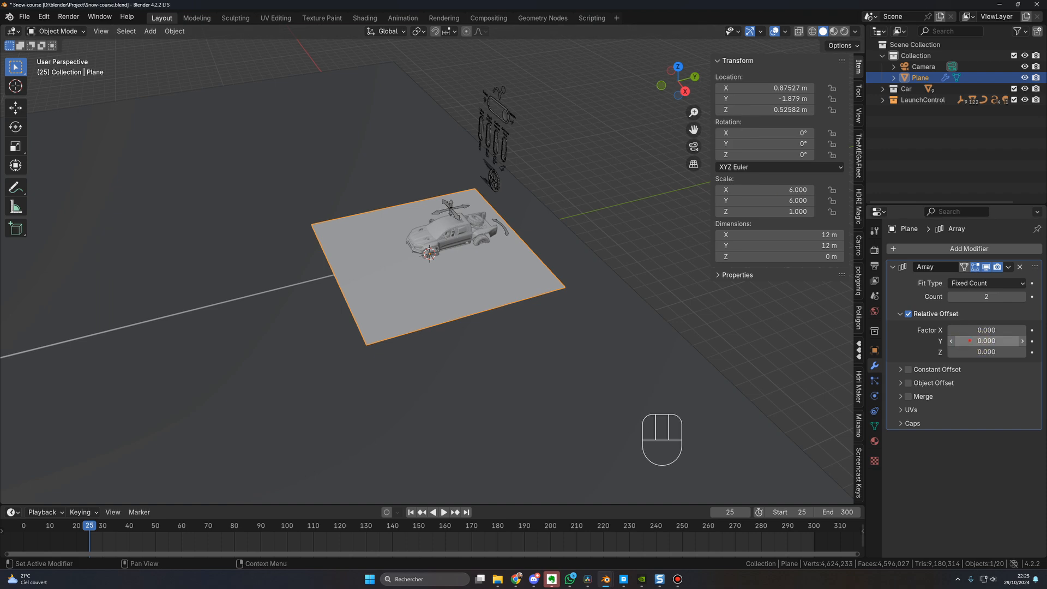
pyautogui.write('--')
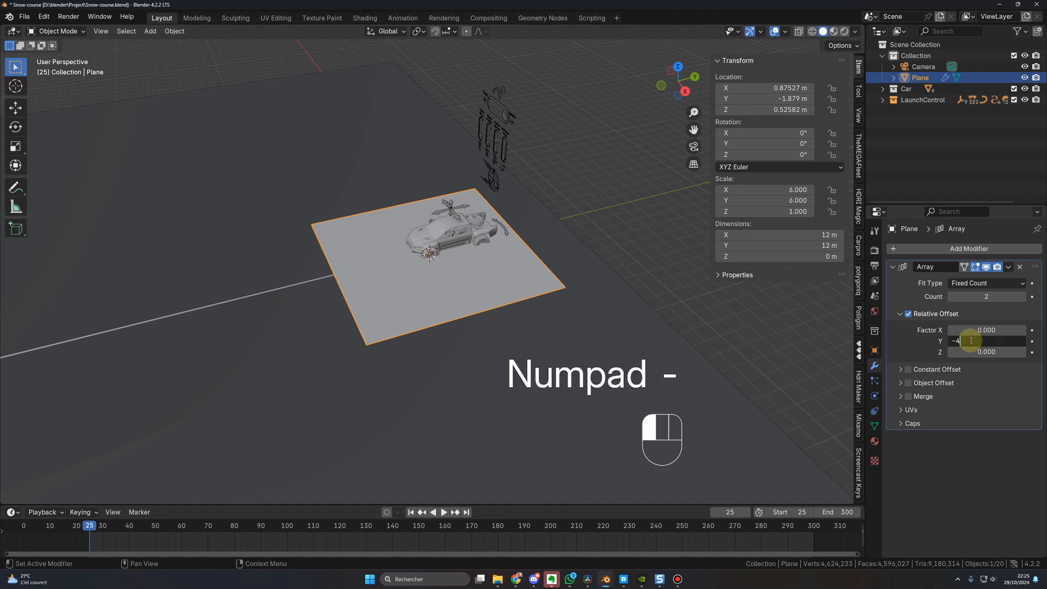
pyautogui.press('BackSpace')
pyautogui.write('1')
pyautogui.press('Return')
# - Set the array count to 50 and show the viewport in wireframe shading
pyautogui.click(965, 295)
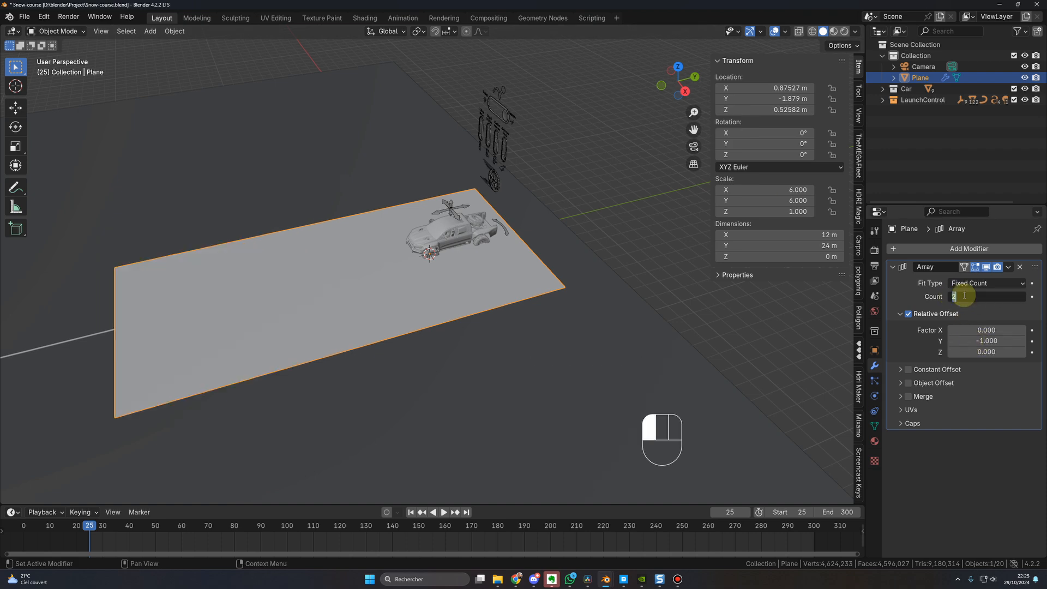
pyautogui.write('50')
pyautogui.press('Return')
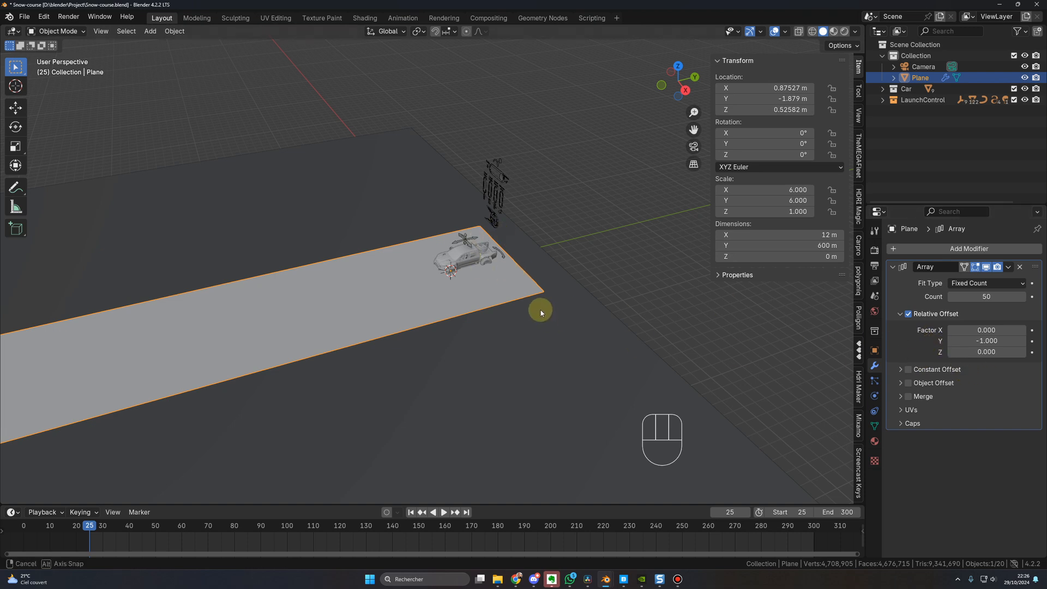
pyautogui.moveTo(541, 312); pyautogui.dragTo(540, 309, button='middle')
pyautogui.press('z')
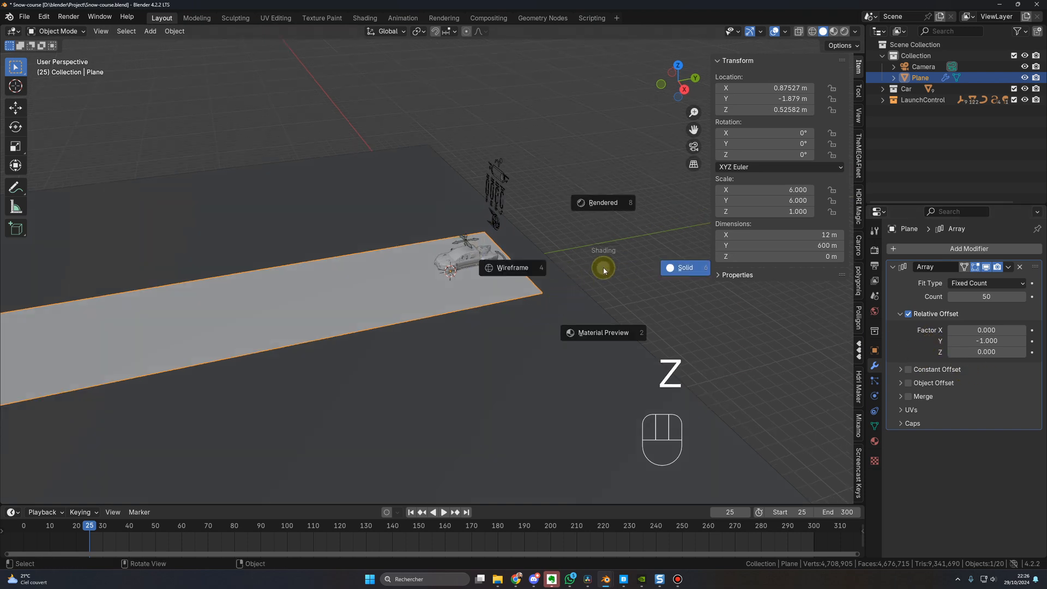
pyautogui.click(518, 273)
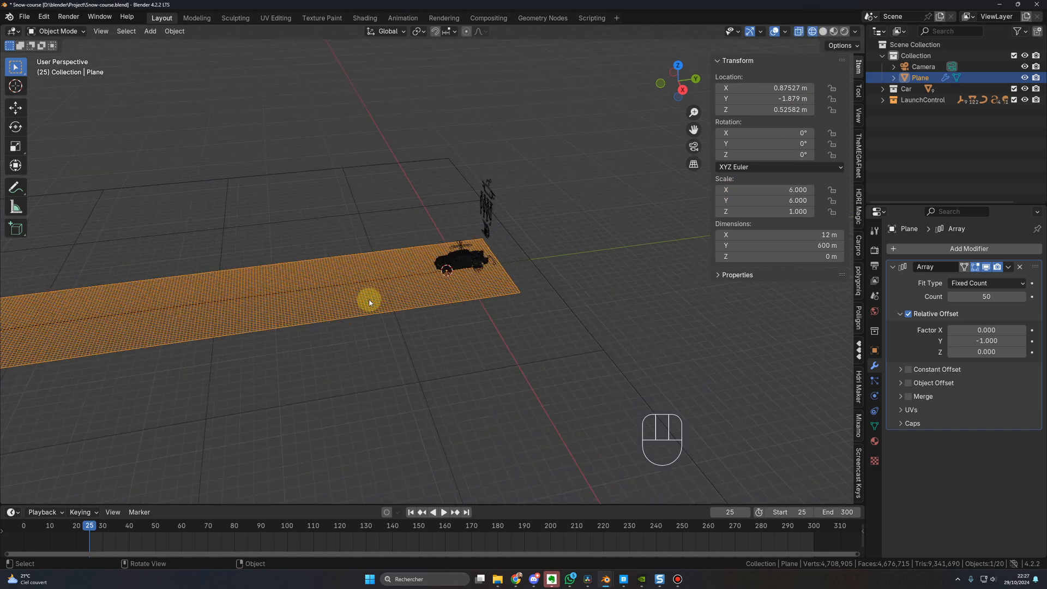
pyautogui.keyDown('shift'); pyautogui.moveTo(369, 299); pyautogui.dragTo(451, 290, button='middle'); pyautogui.keyUp('shift')
# - Enable the array's constant offset with an X distance of 0 m
pyautogui.click(908, 369)
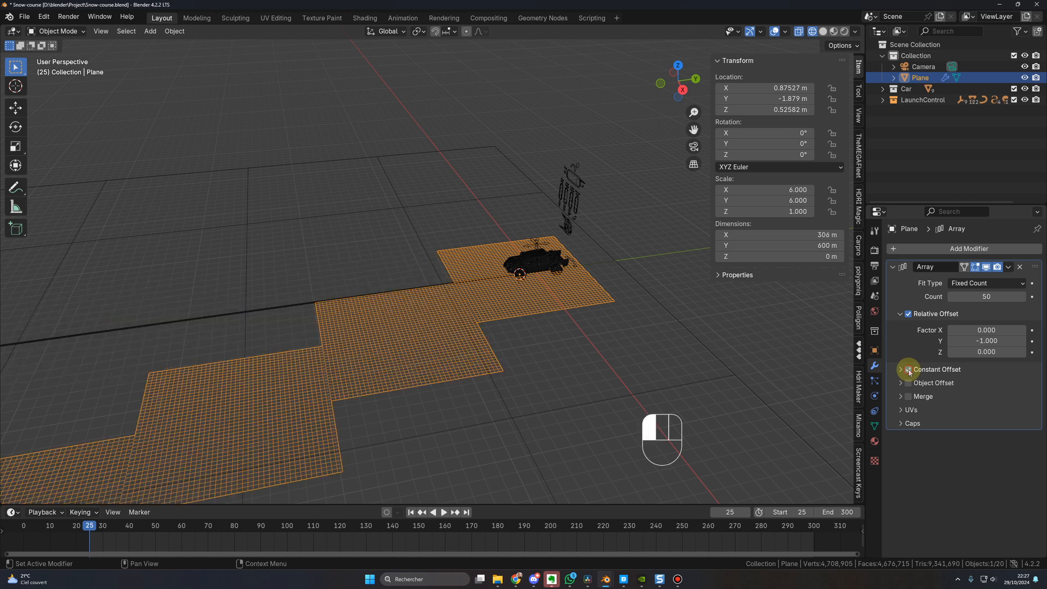
pyautogui.click(901, 370)
pyautogui.click(966, 385)
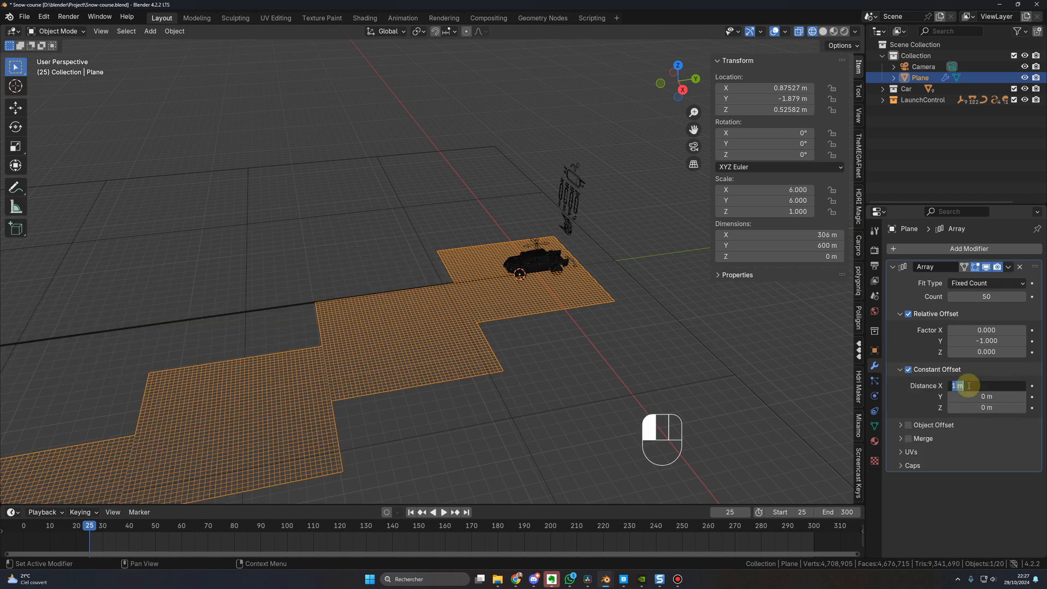
pyautogui.write('0')
pyautogui.press('Return')
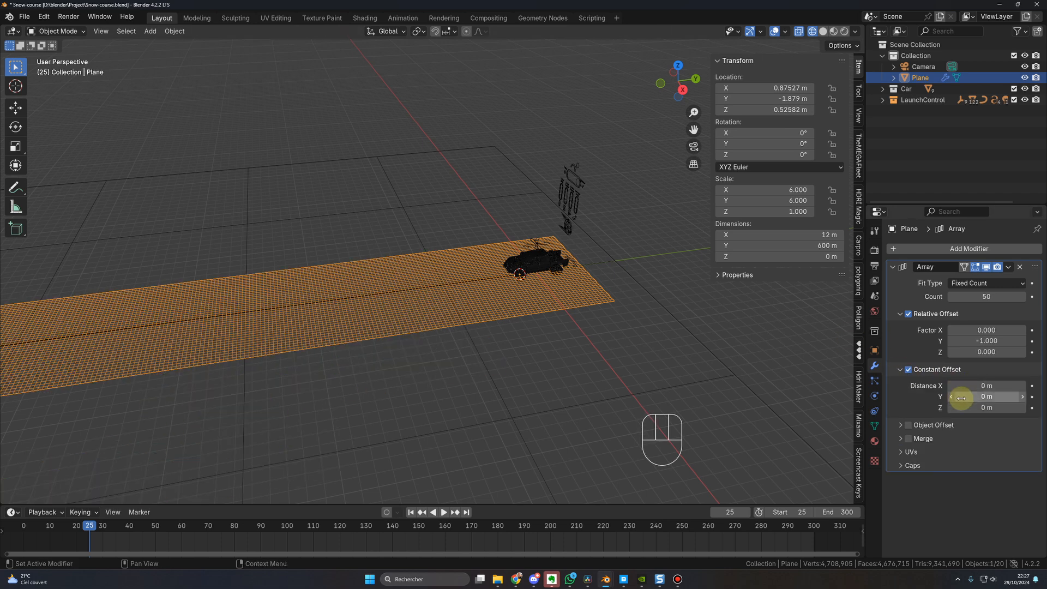
# - Set the array's constant offset Y distance to 0.15 m so that neighbouring copies overlap
pyautogui.moveTo(961, 397); pyautogui.dragTo(1025, 397)
pyautogui.scroll(3, 493, 348)
pyautogui.scroll(1, 487, 359)
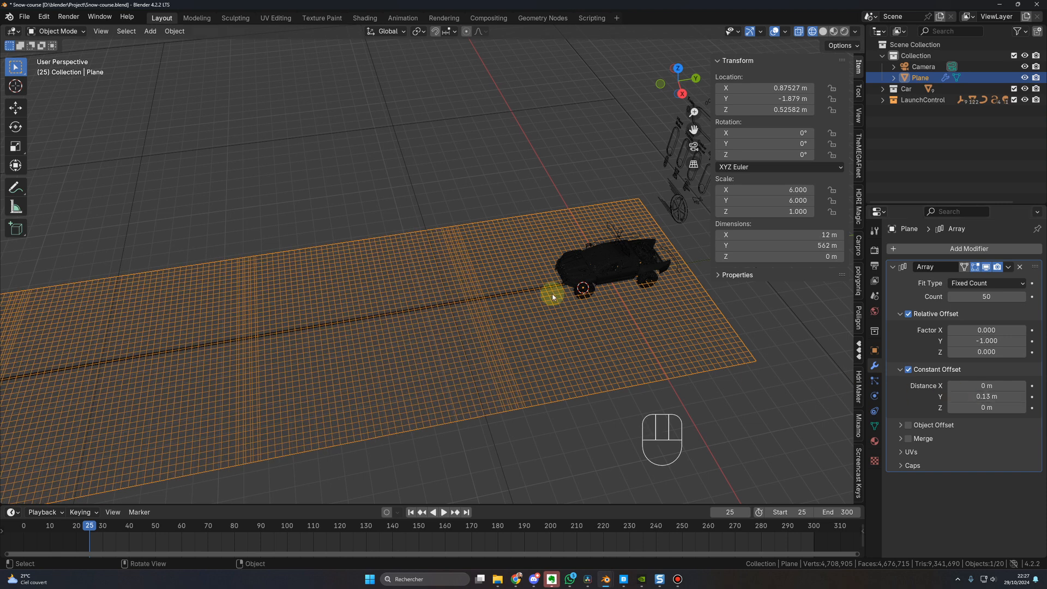
pyautogui.keyDown('shift'); pyautogui.moveTo(397, 318); pyautogui.dragTo(507, 293, button='middle'); pyautogui.keyUp('shift')
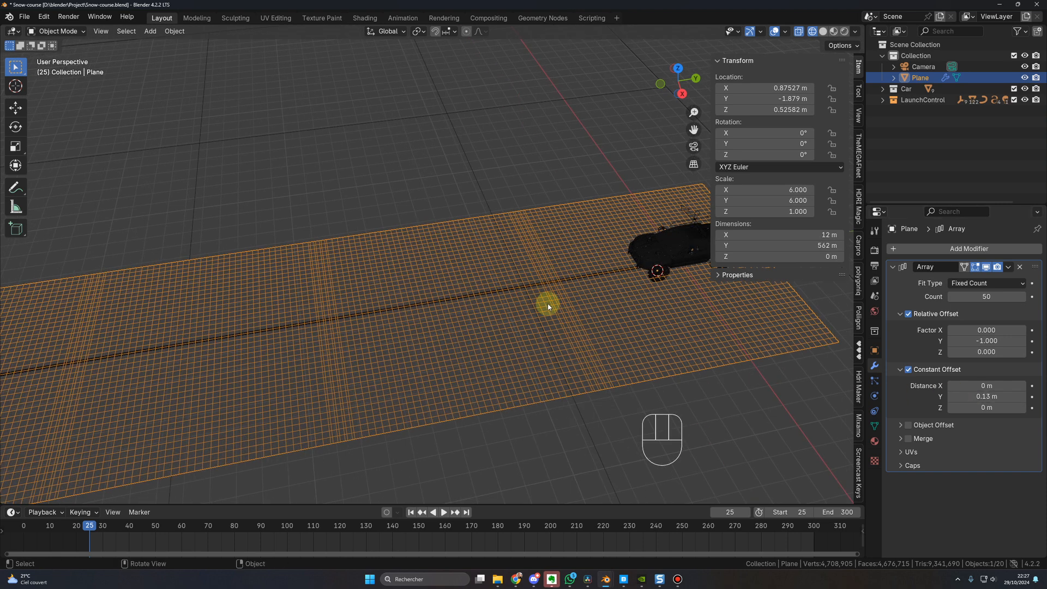
pyautogui.moveTo(604, 334); pyautogui.dragTo(553, 297, button='middle')
pyautogui.click(961, 397)
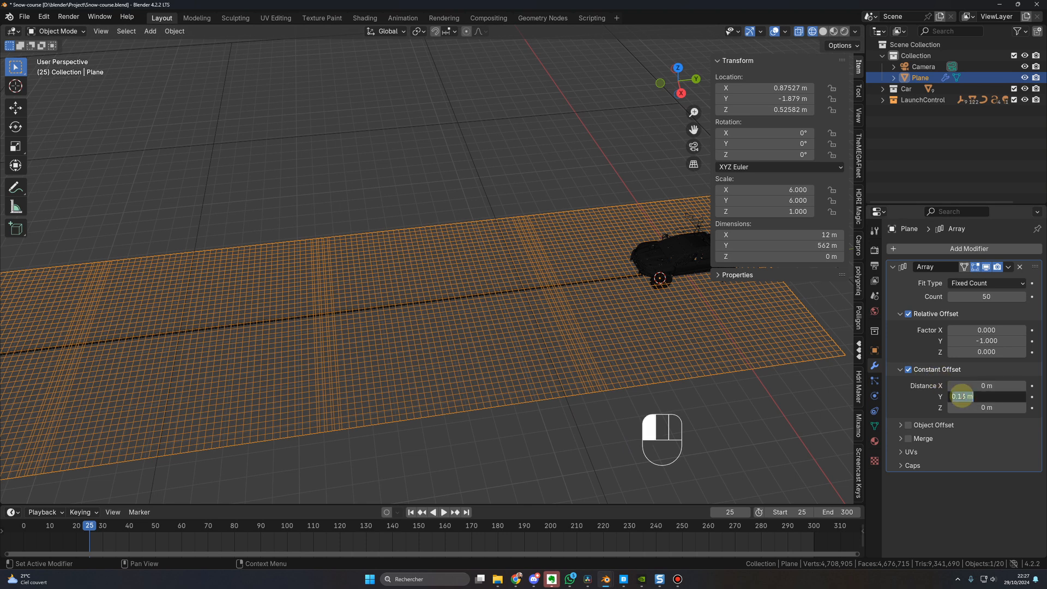
pyautogui.write('0.15')
pyautogui.press('Return')
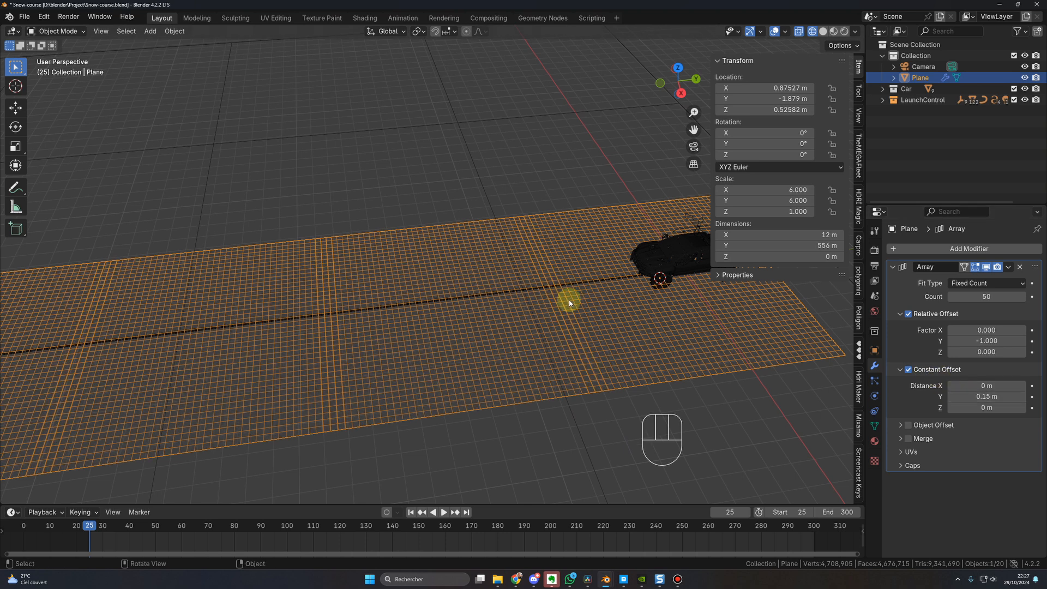
pyautogui.moveTo(567, 299)
pyautogui.mouseDown(button='middle')
pyautogui.moveTo(513, 313)
pyautogui.moveTo(570, 300)
pyautogui.moveTo(564, 311)
pyautogui.moveTo(554, 301)
pyautogui.moveTo(590, 334)
pyautogui.moveTo(565, 304)
pyautogui.moveTo(578, 286)
pyautogui.mouseUp(button='middle')
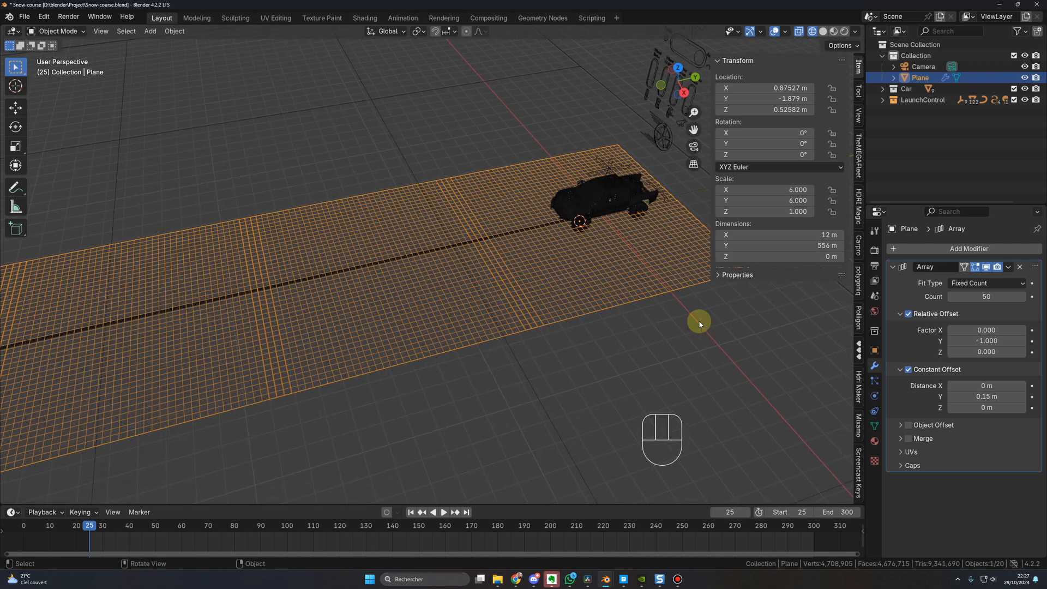
# - Add a Remesh modifier to the plane below the Array modifier
pyautogui.click(959, 248)
pyautogui.click(930, 252)
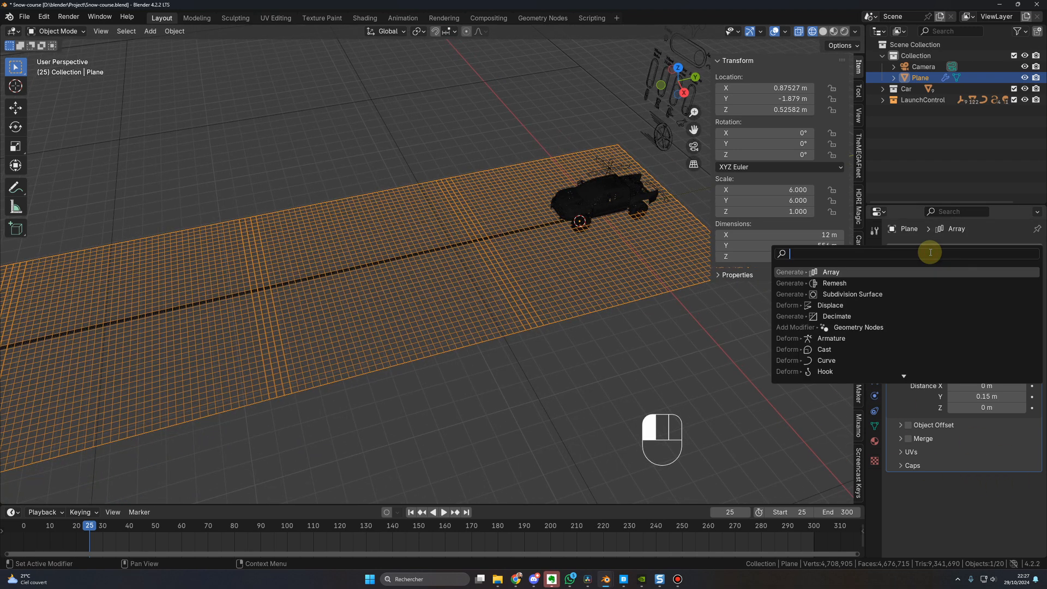
pyautogui.write('re')
pyautogui.click(839, 271)
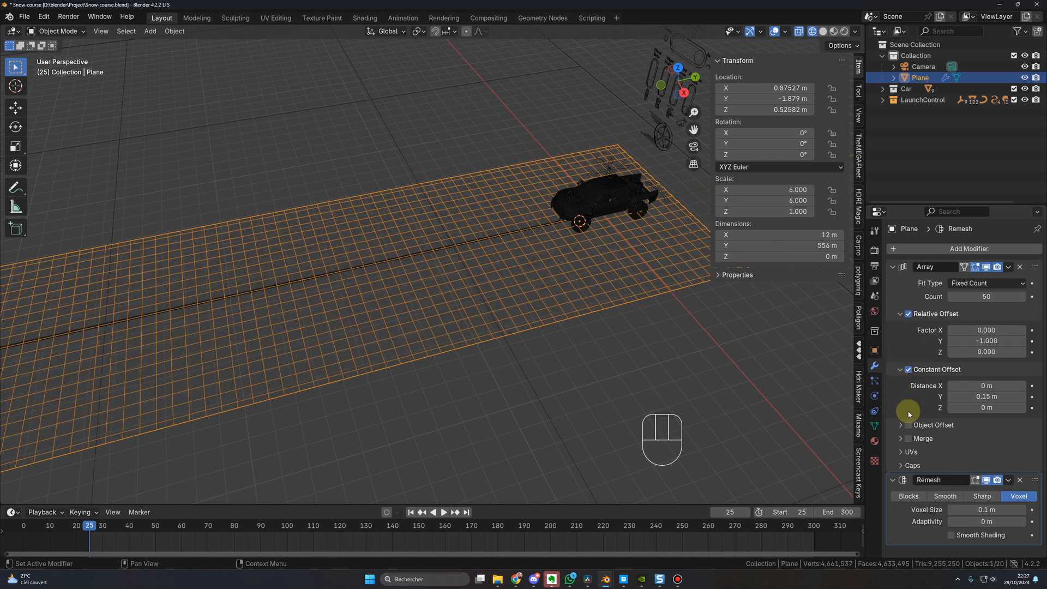
pyautogui.scroll(-4, 387, 278)
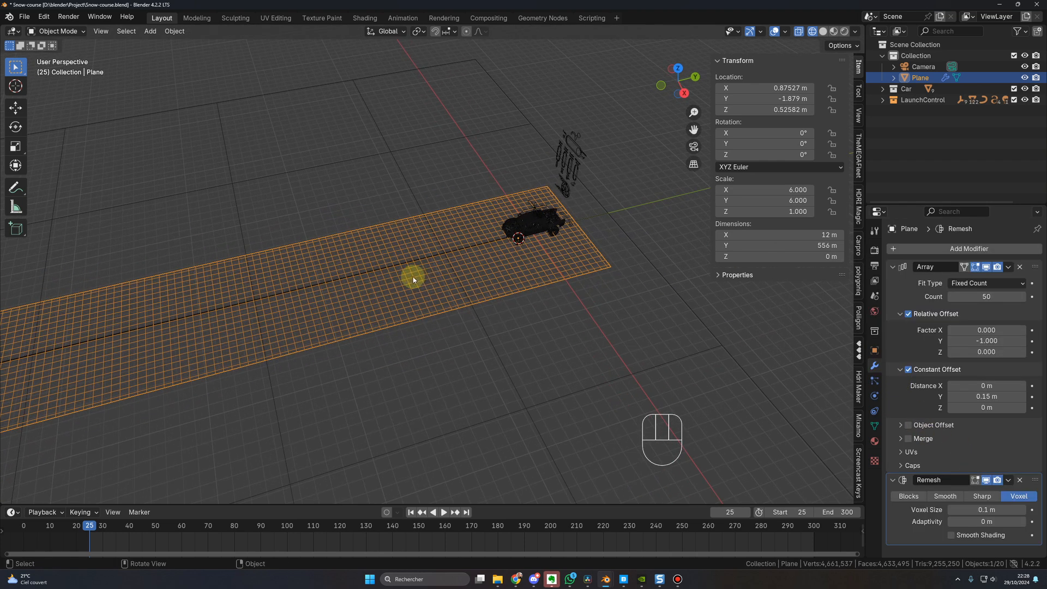
# - Apply the plane's Array and Remesh modifiers and switch the viewport back to solid shading
pyautogui.click(1010, 267)
pyautogui.click(1024, 306)
pyautogui.click(1012, 268)
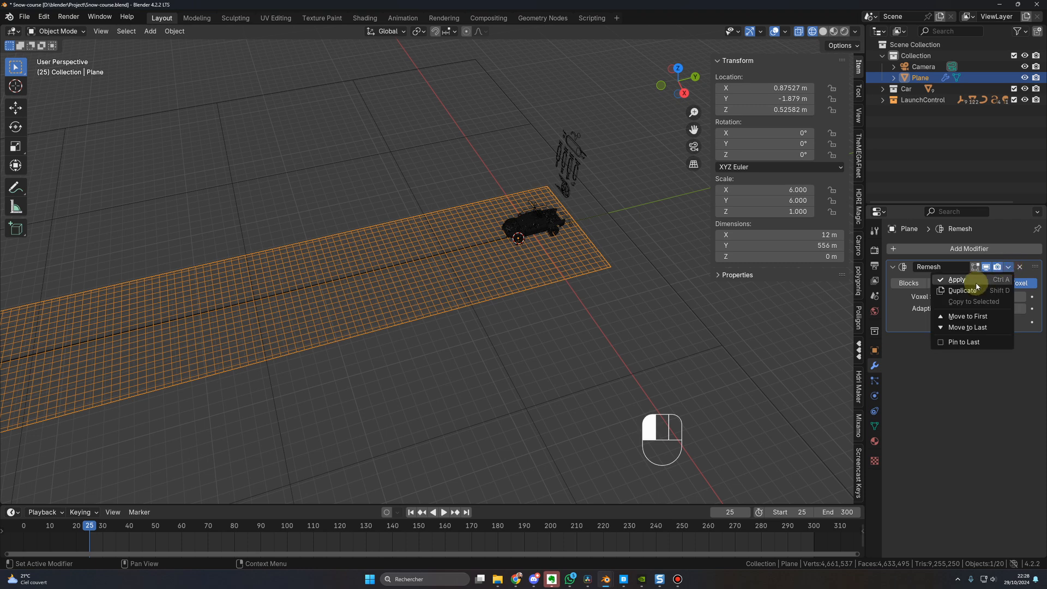
pyautogui.click(967, 283)
pyautogui.moveTo(480, 287); pyautogui.dragTo(533, 310, button='middle')
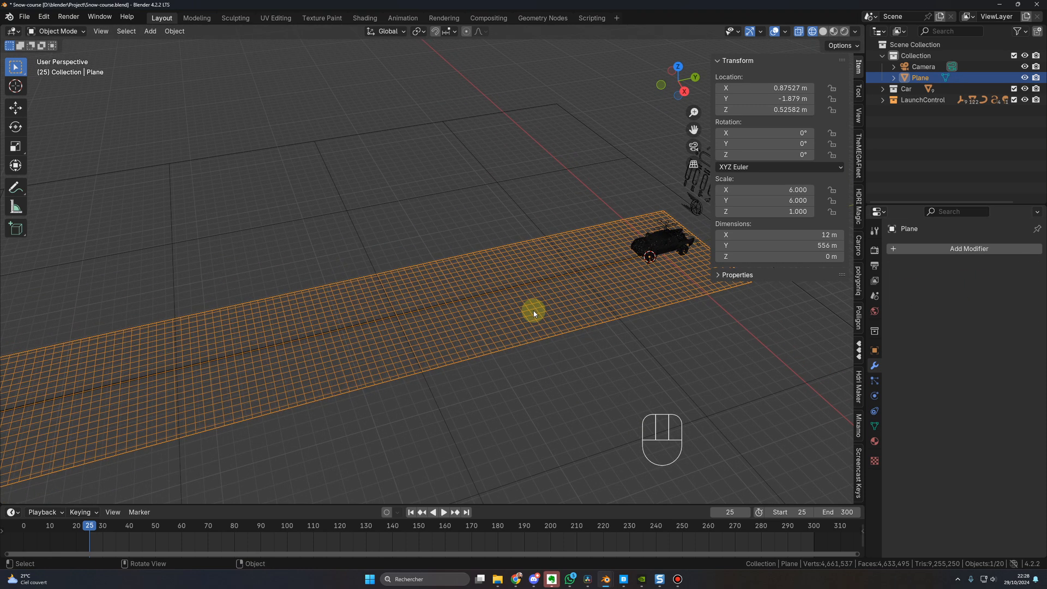
pyautogui.press('z')
pyautogui.click(623, 291)
# - Examine the road plane and its surrounding snowy terrain in the Snow-raptor scene
pyautogui.moveTo(617, 325); pyautogui.dragTo(522, 289, button='middle')
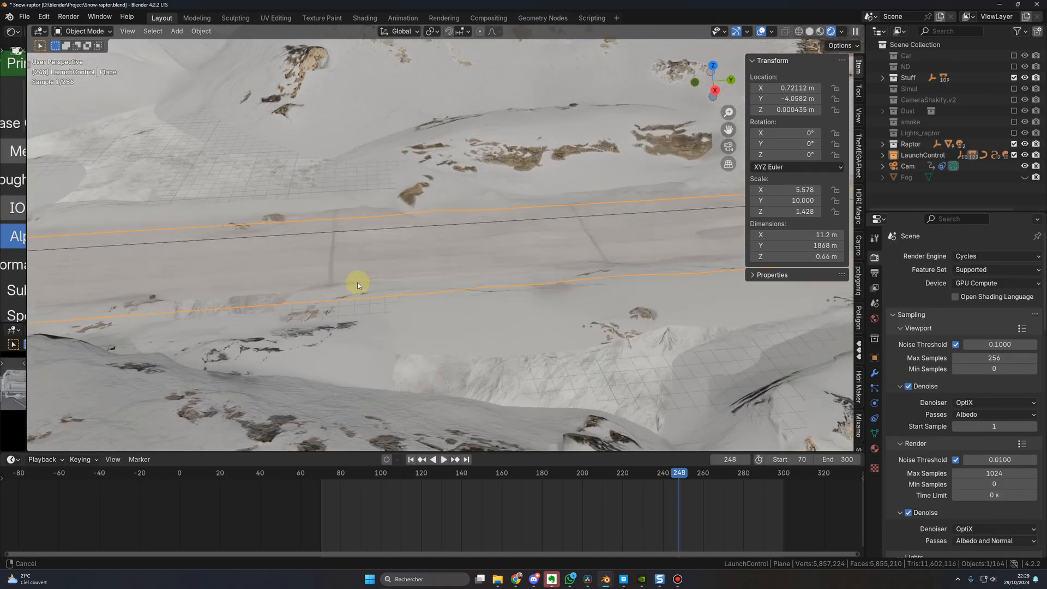
pyautogui.moveTo(358, 283); pyautogui.dragTo(258, 283, button='middle')
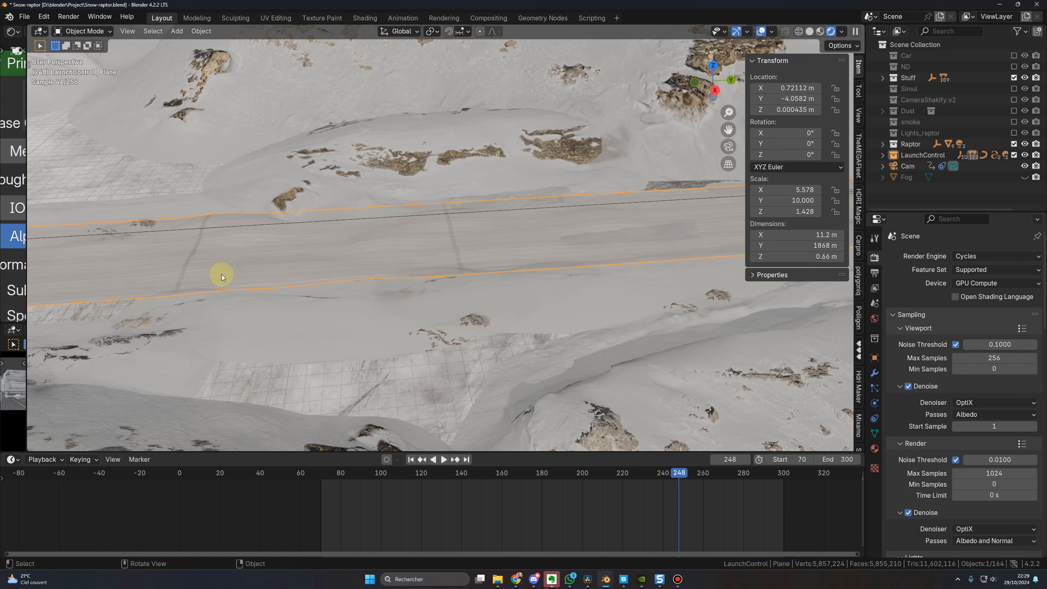
pyautogui.keyDown('shift'); pyautogui.moveTo(178, 208); pyautogui.dragTo(299, 253, button='middle'); pyautogui.keyUp('shift')
pyautogui.moveTo(453, 270); pyautogui.dragTo(311, 264, button='middle')
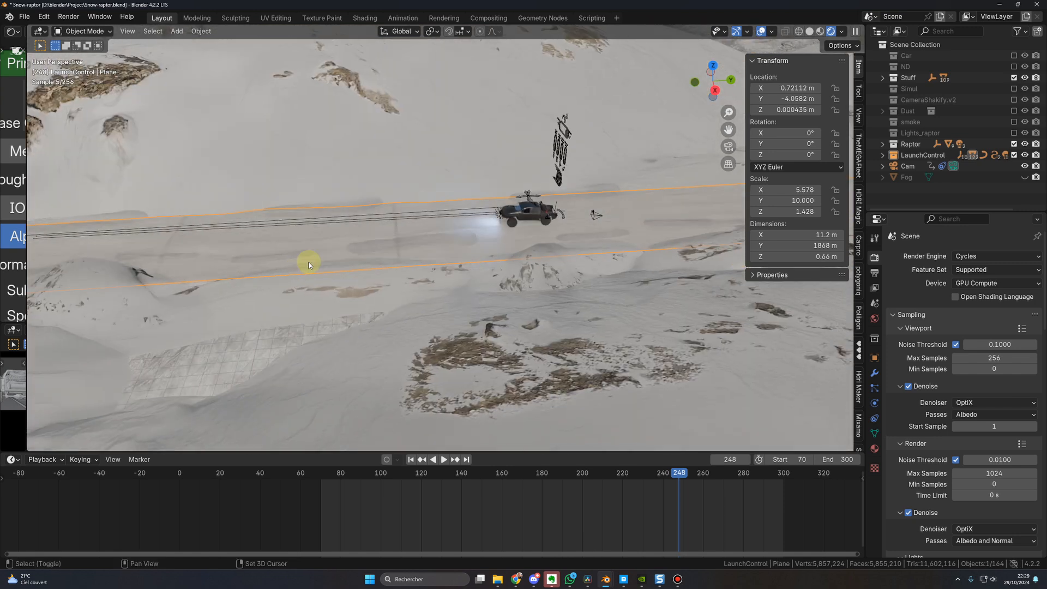
pyautogui.moveTo(502, 238); pyautogui.dragTo(409, 300, button='middle')
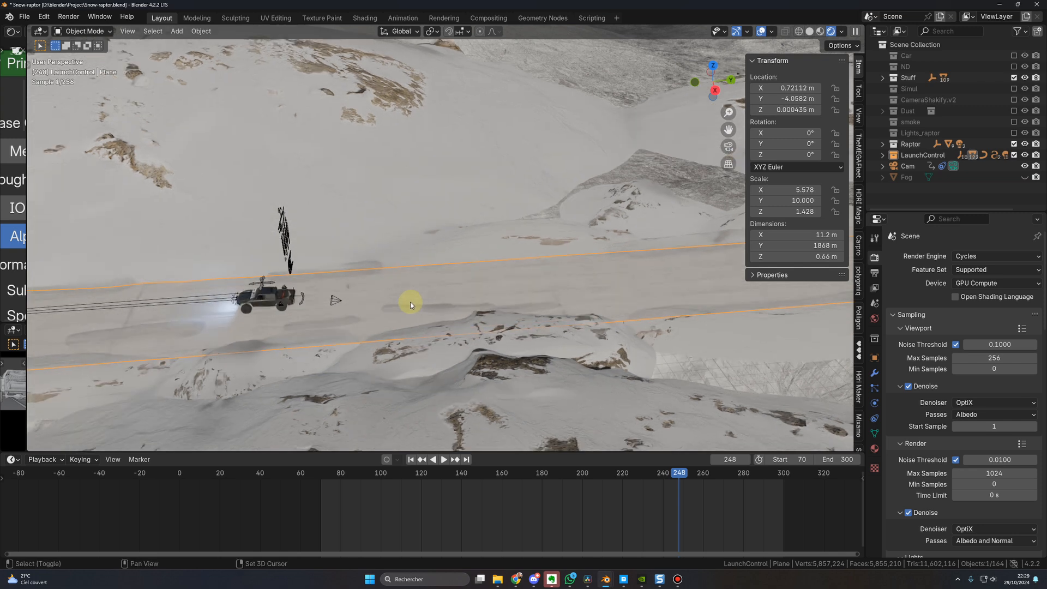
pyautogui.keyDown('shift'); pyautogui.moveTo(581, 309); pyautogui.dragTo(537, 288, button='middle'); pyautogui.keyUp('shift')
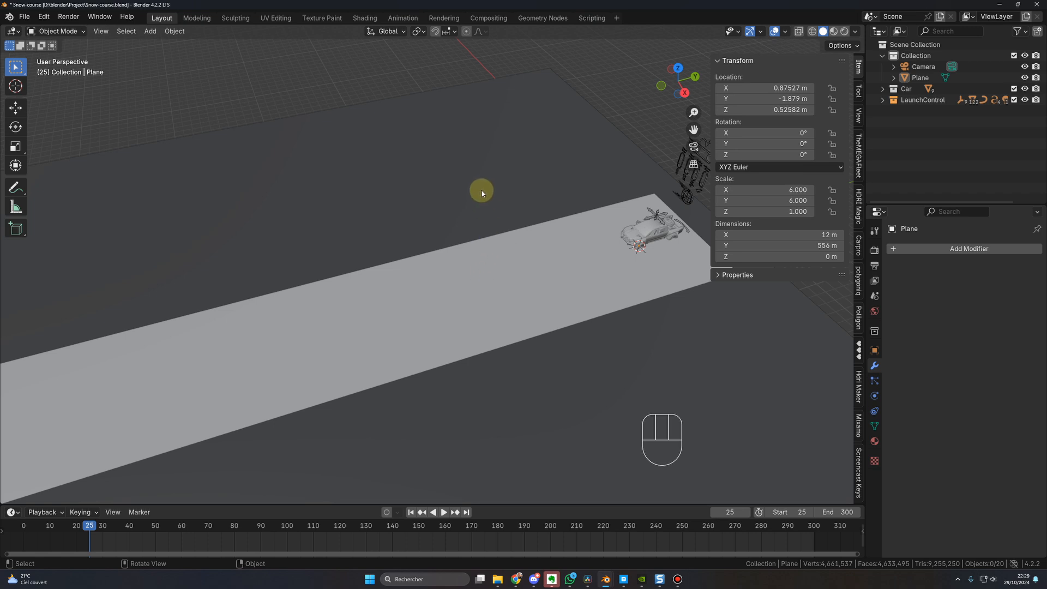
# - Delete the col_straight_01_Car ground plane beneath the road in the Snow-course scene
pyautogui.scroll(-2, 521, 263)
pyautogui.click(593, 368)
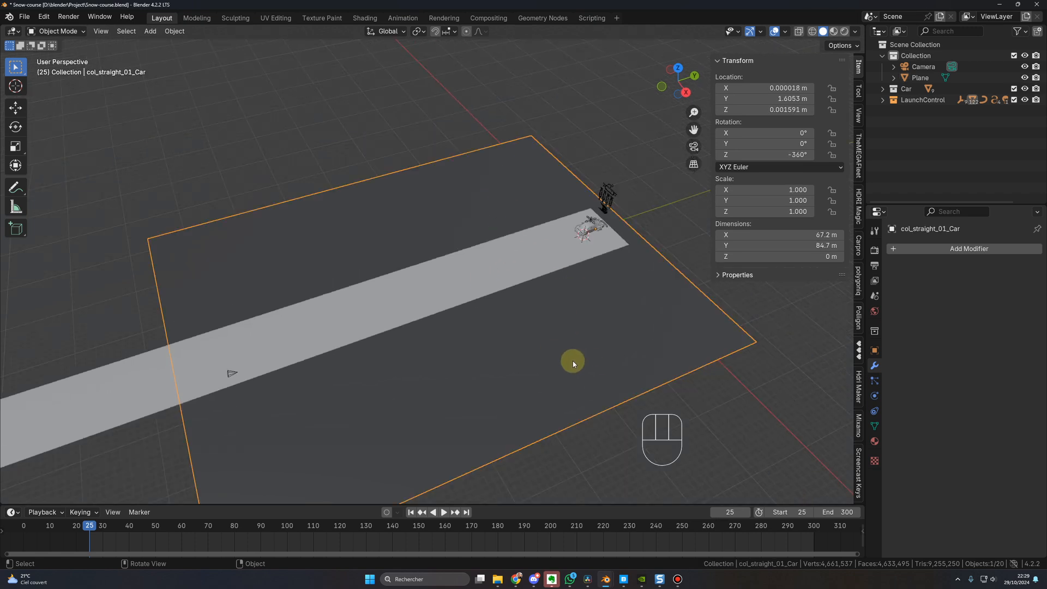
pyautogui.press('Delete')
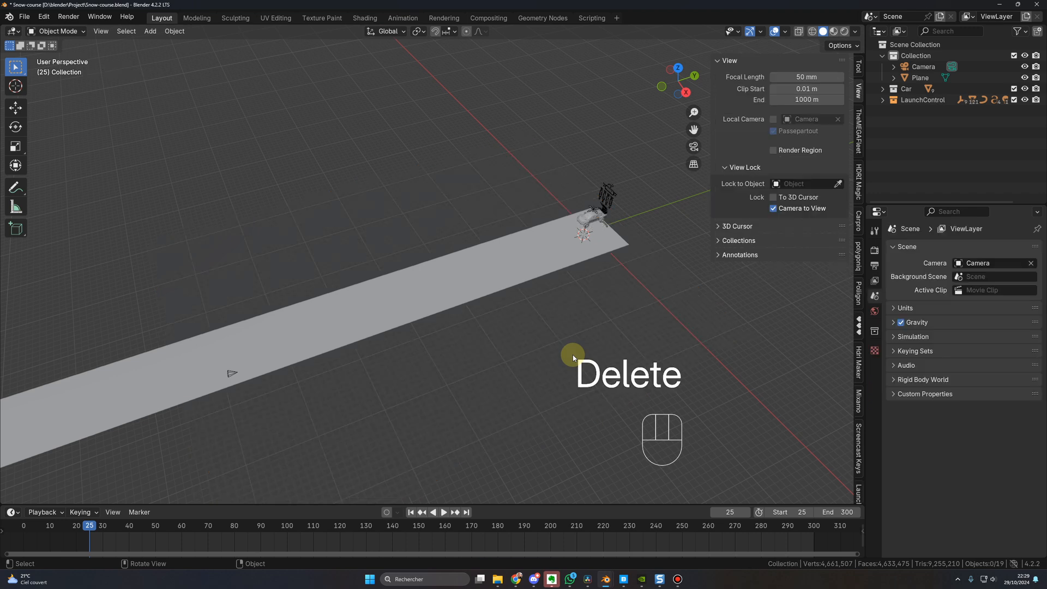
# - Rename the long road plane as Road
pyautogui.click(458, 271)
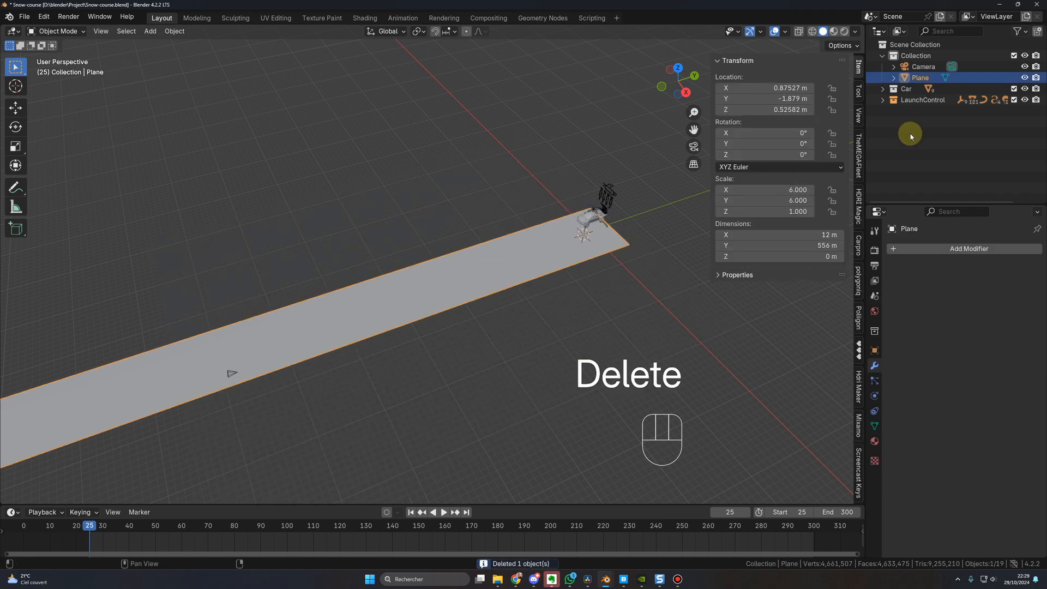
pyautogui.doubleClick(921, 77)
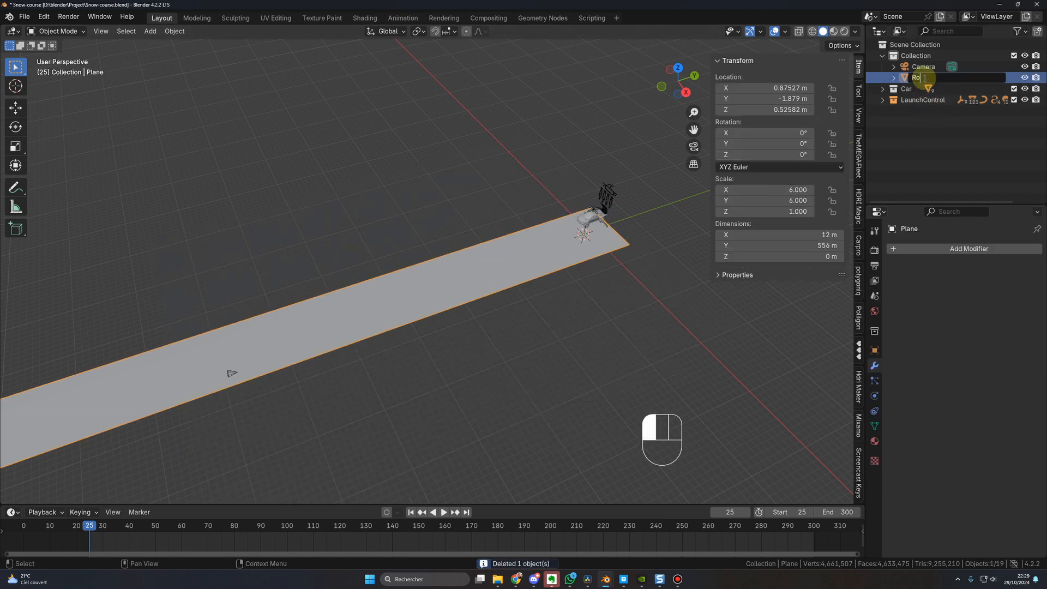
pyautogui.write('Road')
pyautogui.press('Return')
# - Move the Road object into the LaunchControl rig's GroundDetection collection
pyautogui.press('m')
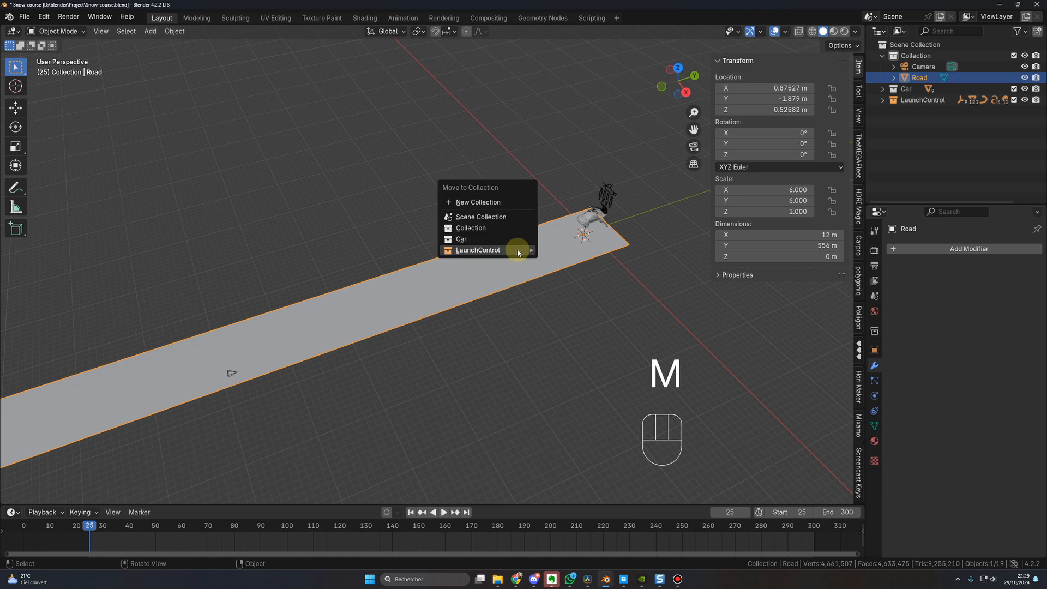
pyautogui.moveTo(518, 252)
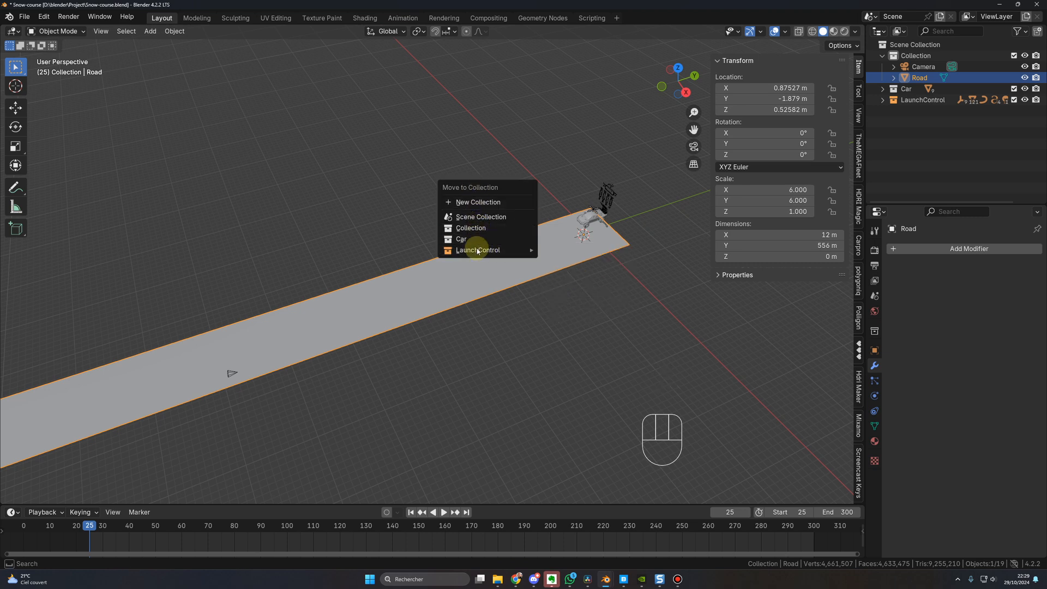
pyautogui.click(579, 276)
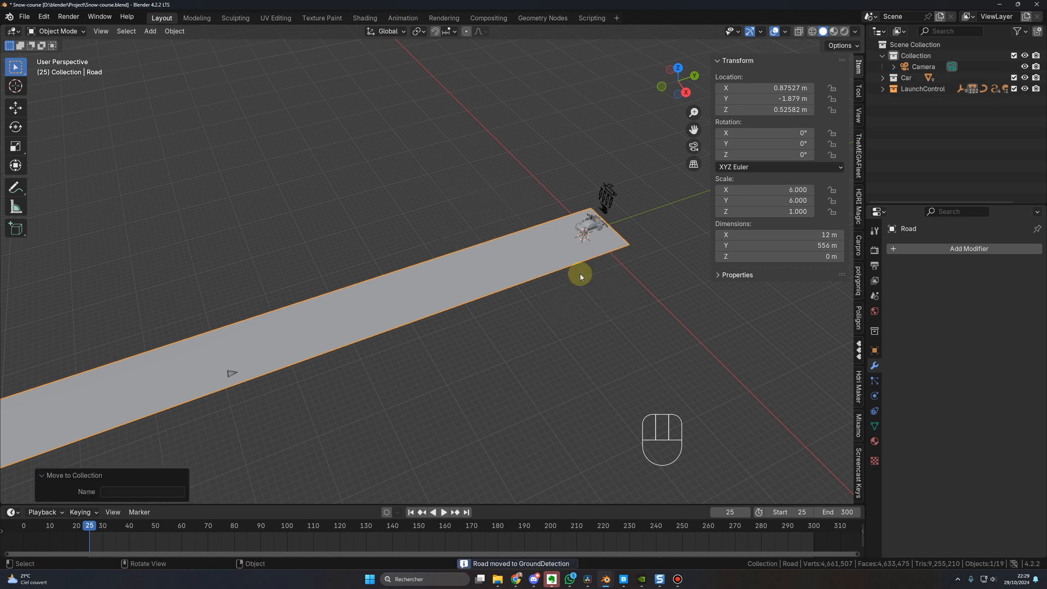
# - Set the Road object's Z location to 0 m
pyautogui.moveTo(577, 273); pyautogui.dragTo(813, 96, button='middle')
pyautogui.scroll(2, 549, 272)
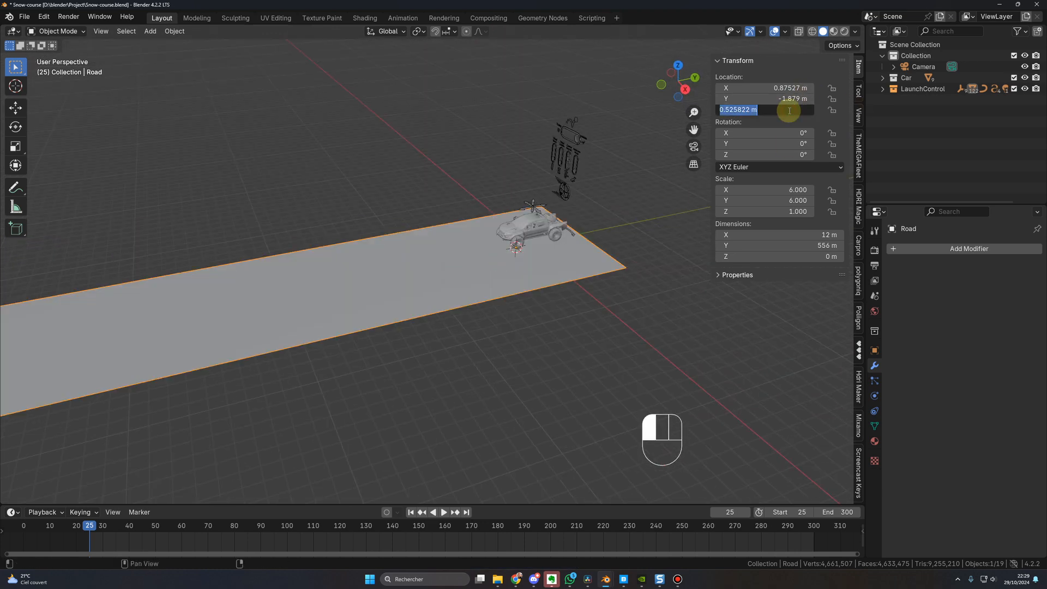
pyautogui.press('Return')
# - Check from the front view how the truck's tyres sit and lean on the road surface
pyautogui.moveTo(432, 299); pyautogui.dragTo(394, 293, button='middle')
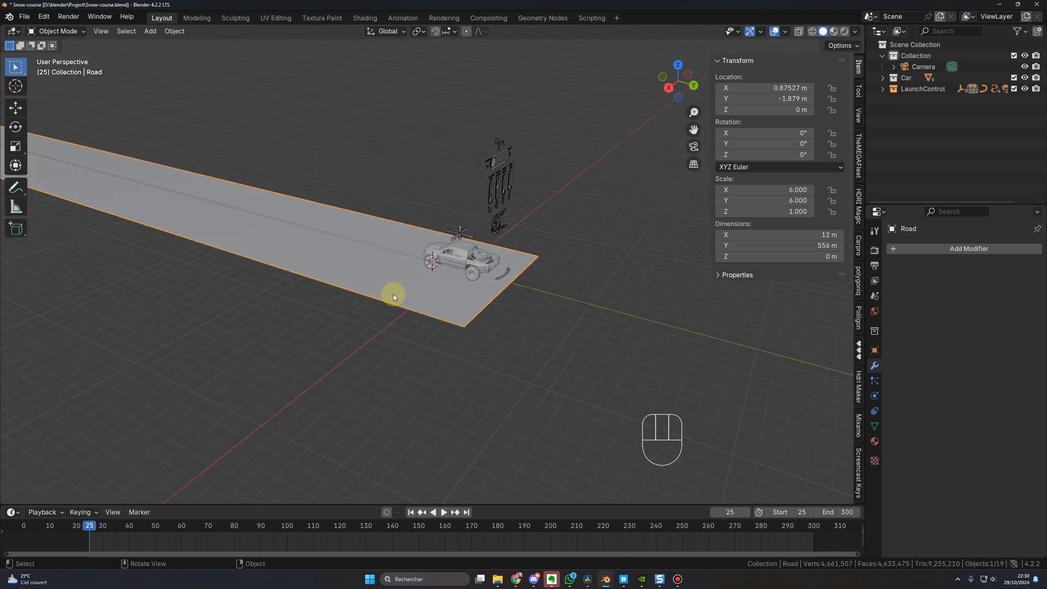
pyautogui.press('KP_1')
pyautogui.scroll(5, 524, 255)
pyautogui.press('KP_0')
pyautogui.press('KP_0')
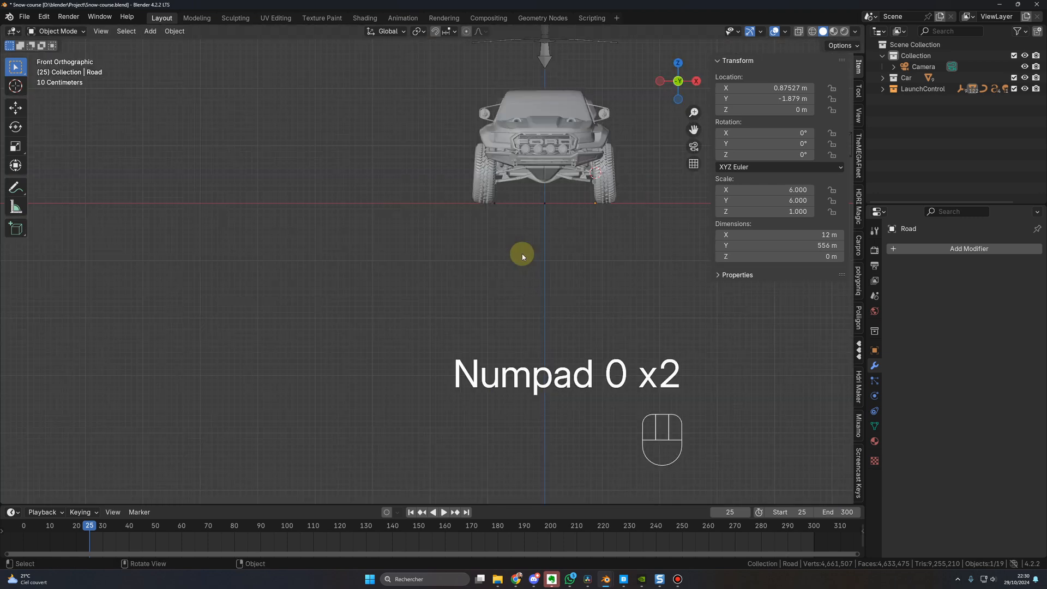
pyautogui.keyDown('shift'); pyautogui.moveTo(568, 218); pyautogui.dragTo(408, 316, button='middle'); pyautogui.keyUp('shift')
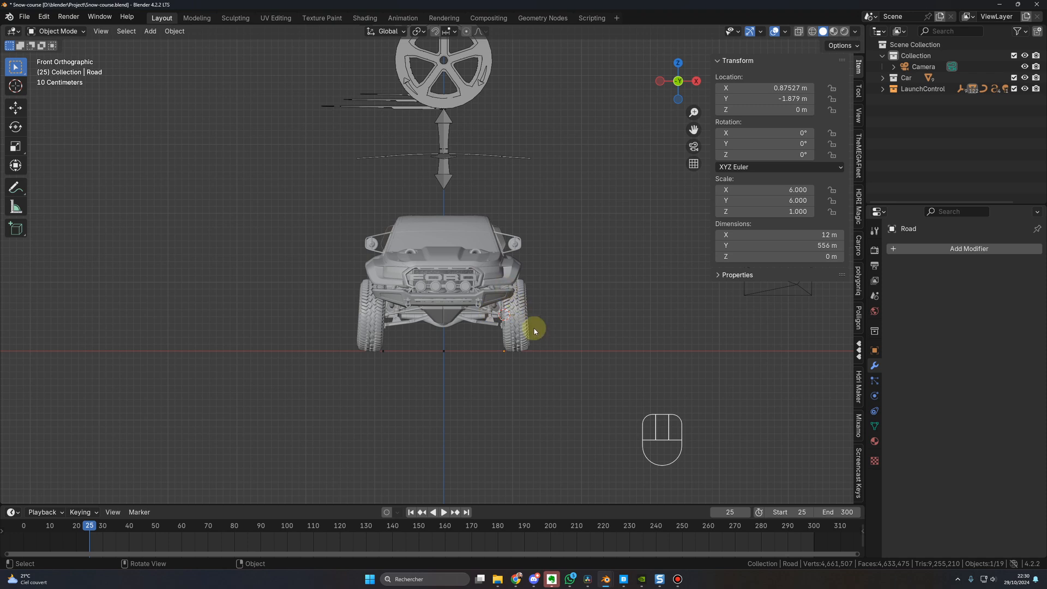
pyautogui.press('KP_0')
pyautogui.press('KP_1')
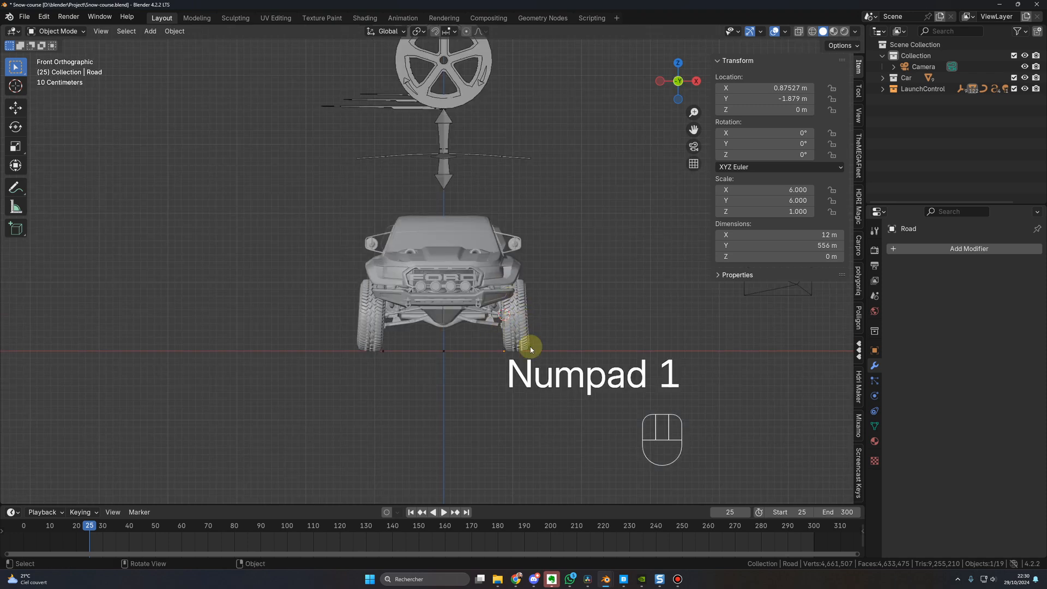
# - Select the car_rig_Car control rig above the truck and switch it to Pose Mode
pyautogui.scroll(-4, 544, 281)
pyautogui.keyDown('shift'); pyautogui.moveTo(542, 274); pyautogui.dragTo(564, 297, button='middle'); pyautogui.keyUp('shift')
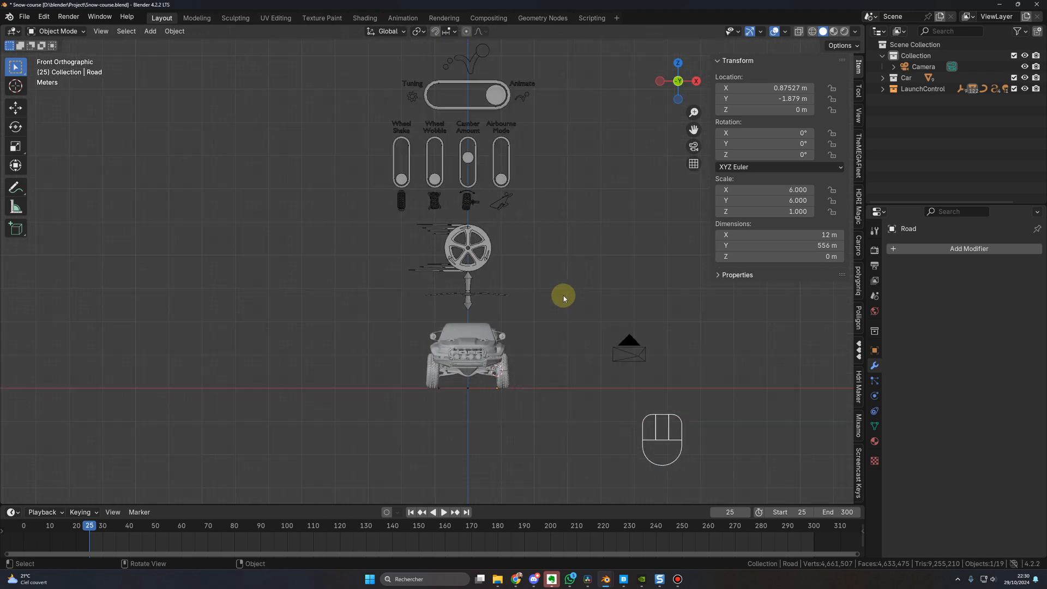
pyautogui.click(486, 244)
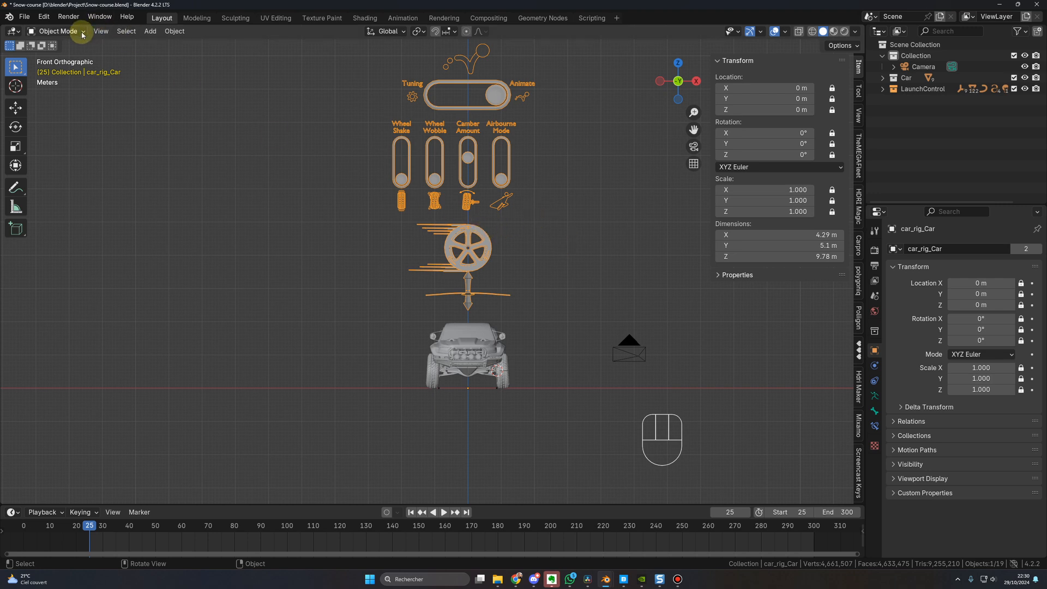
pyautogui.click(57, 32)
pyautogui.click(60, 67)
# - Lower the rig's Camber Amount slider to 0 m and inspect the truck's front wheels
pyautogui.click(467, 158)
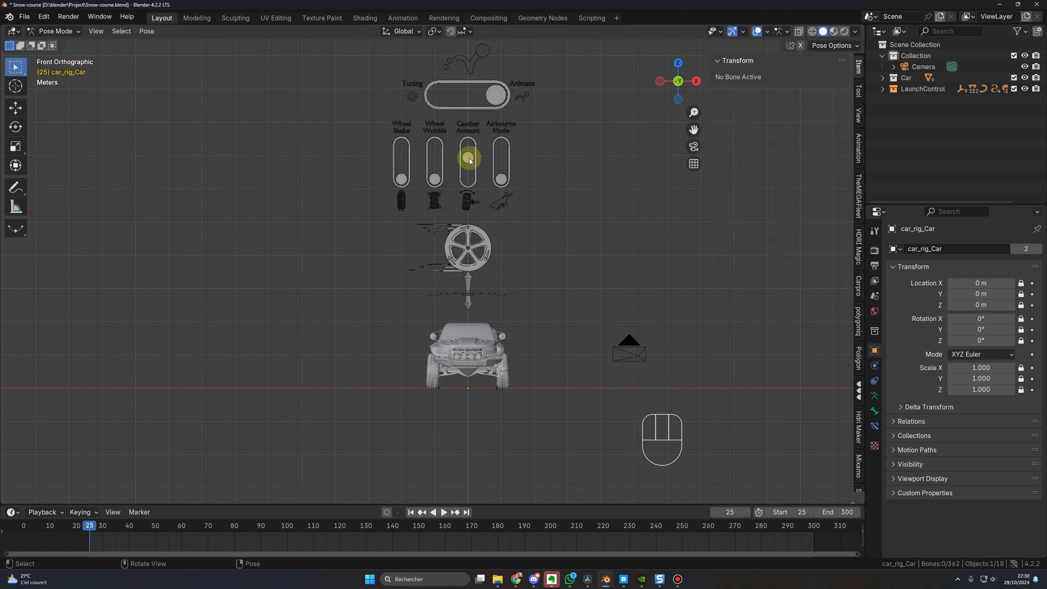
pyautogui.scroll(1, 483, 176)
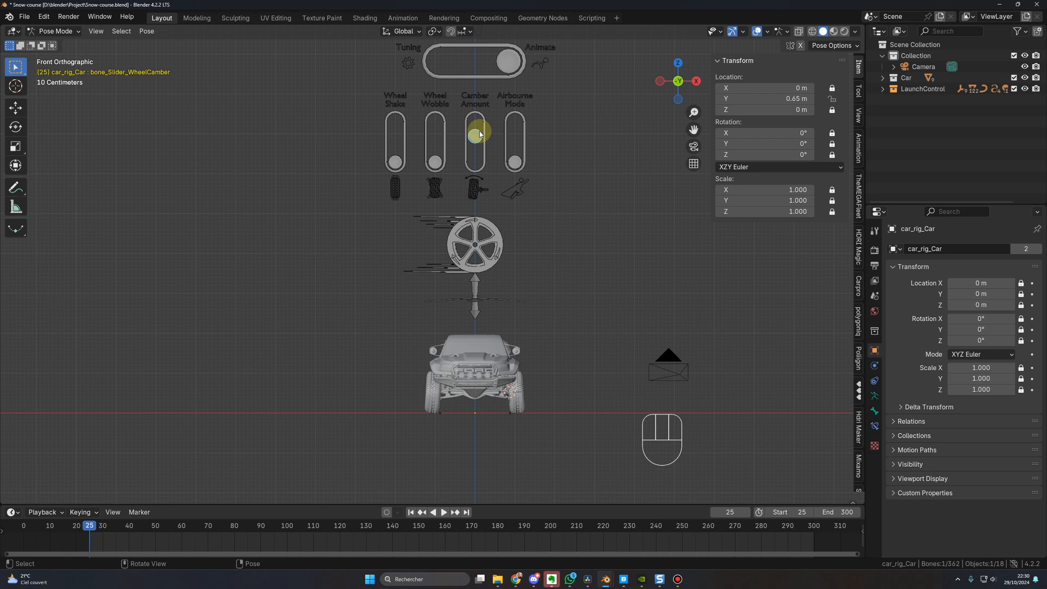
pyautogui.press('g')
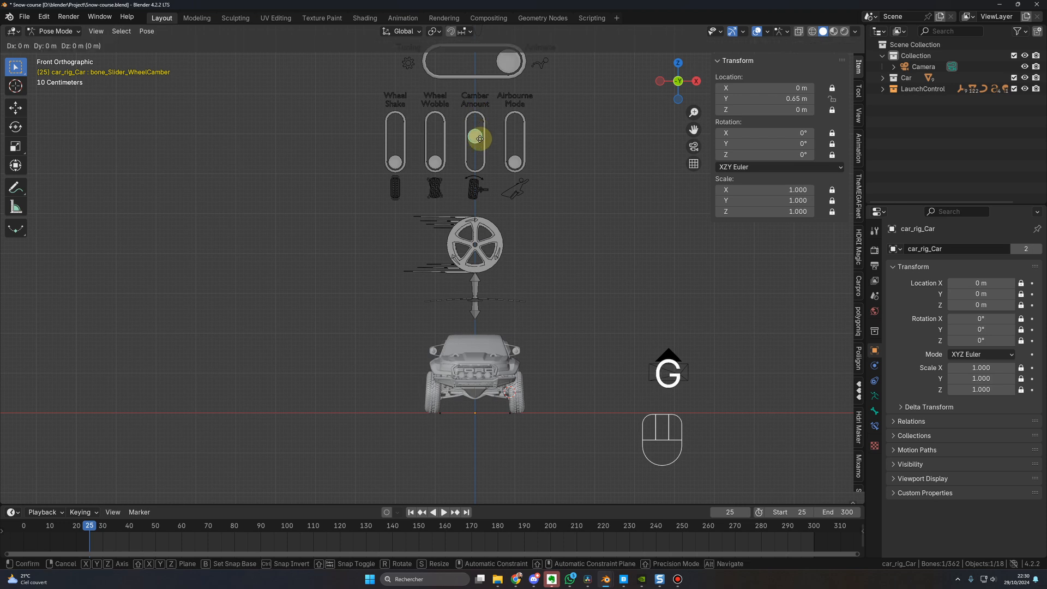
pyautogui.click(477, 174)
pyautogui.keyDown('shift'); pyautogui.moveTo(509, 233); pyautogui.dragTo(585, 351, button='middle'); pyautogui.keyUp('shift')
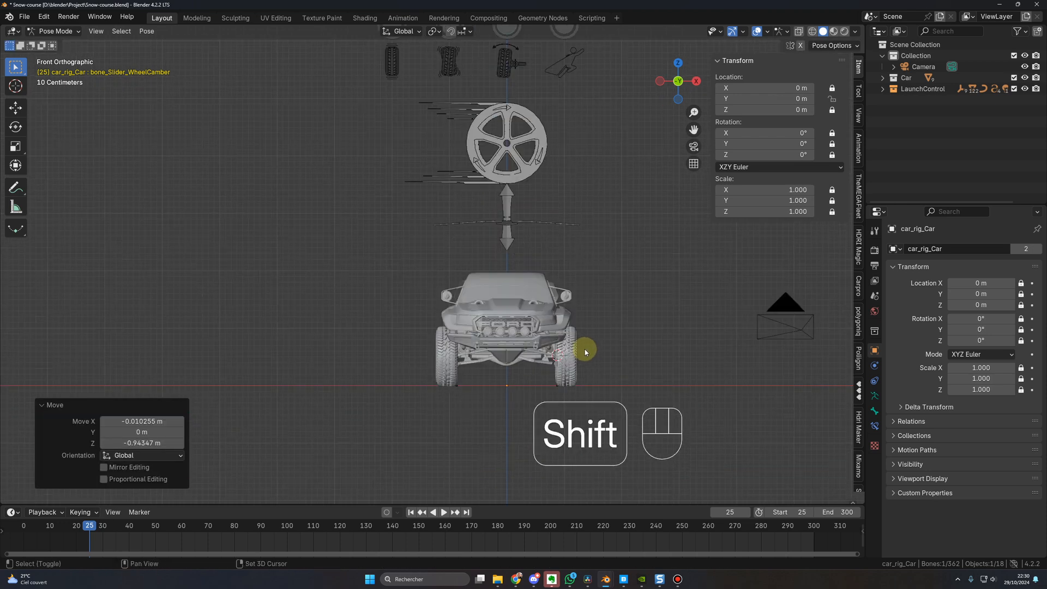
pyautogui.scroll(2, 585, 352)
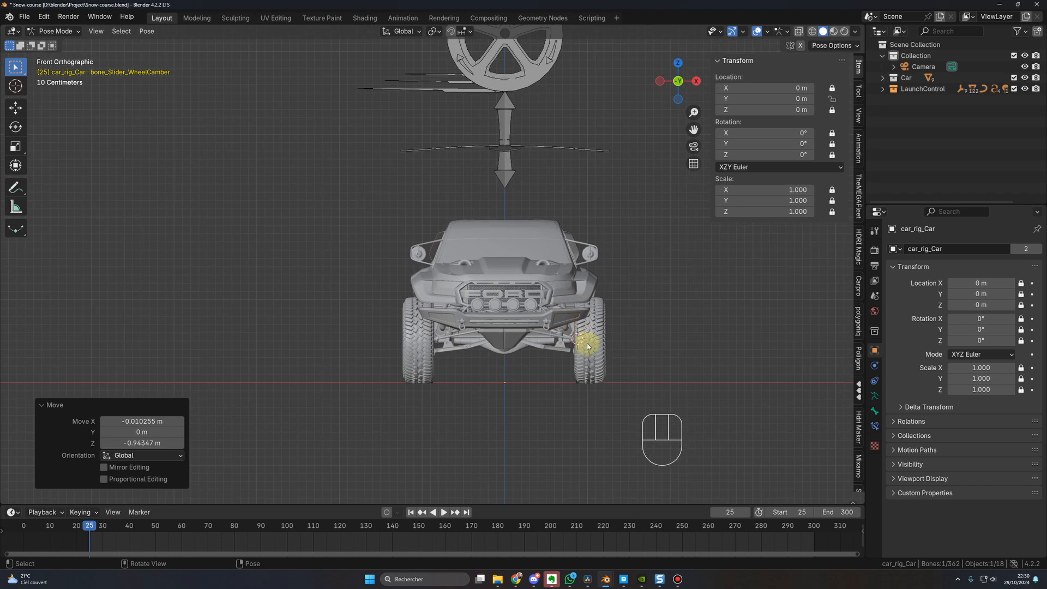
# - Play the animation to check the truck's drive along the road and return to frame 25
pyautogui.press('space')
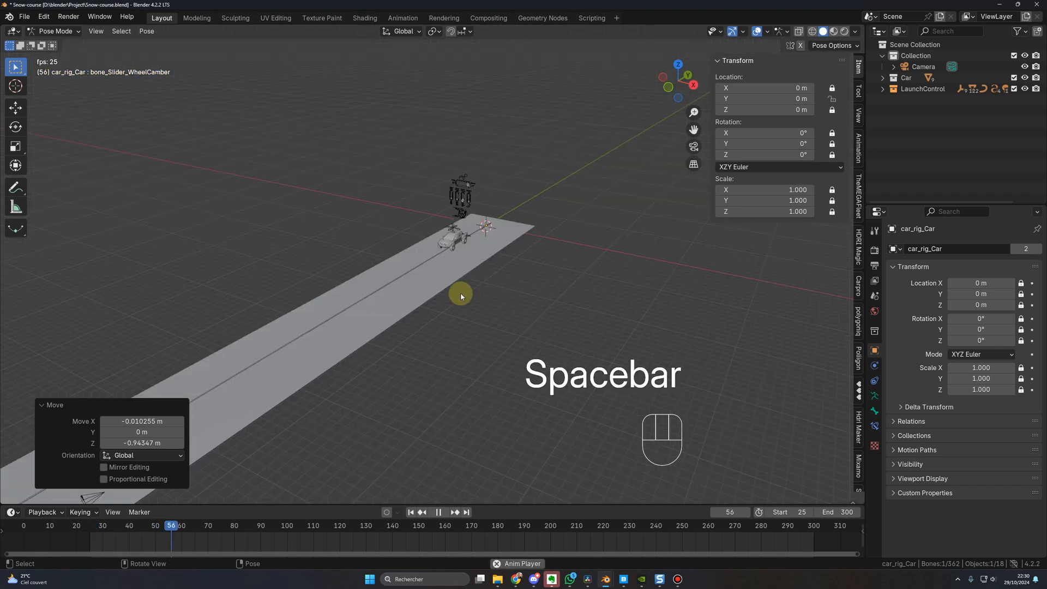
pyautogui.press('space')
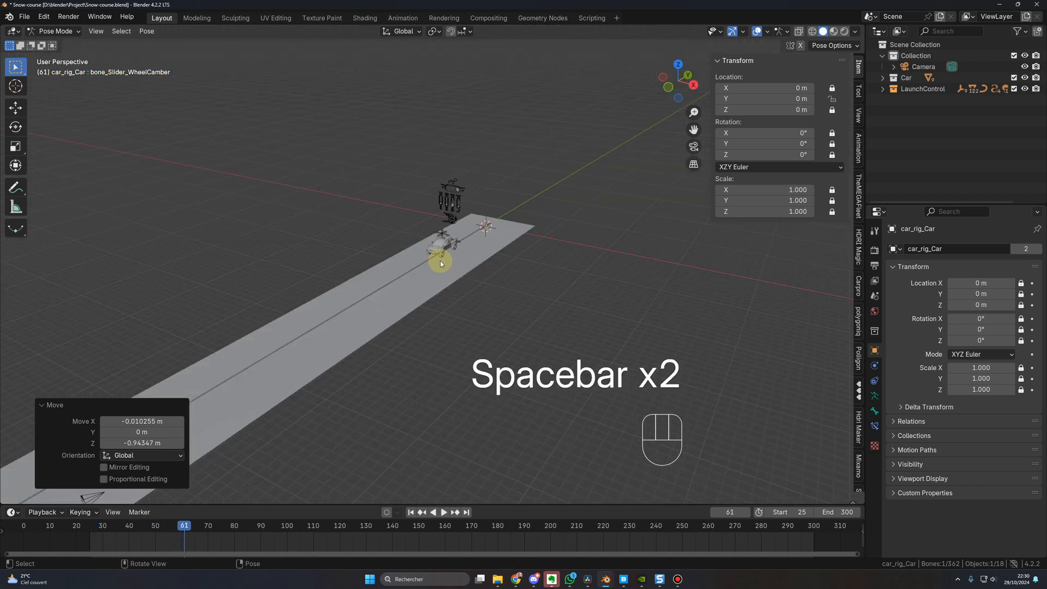
pyautogui.click(411, 512)
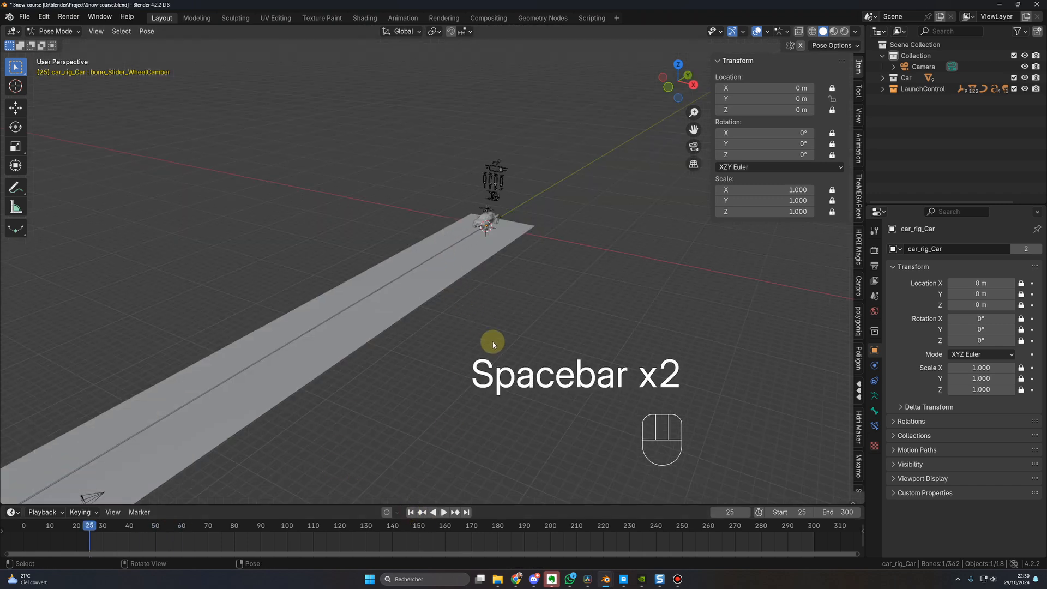
pyautogui.keyDown('shift'); pyautogui.moveTo(480, 335); pyautogui.dragTo(502, 342, button='middle'); pyautogui.keyUp('shift')
pyautogui.press('space')
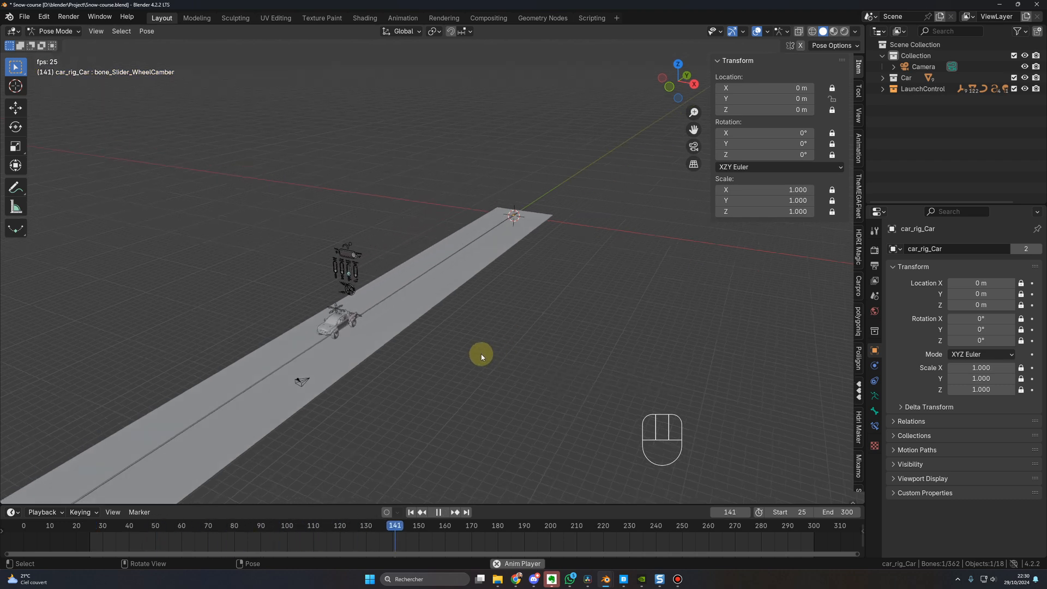
pyautogui.press('space')
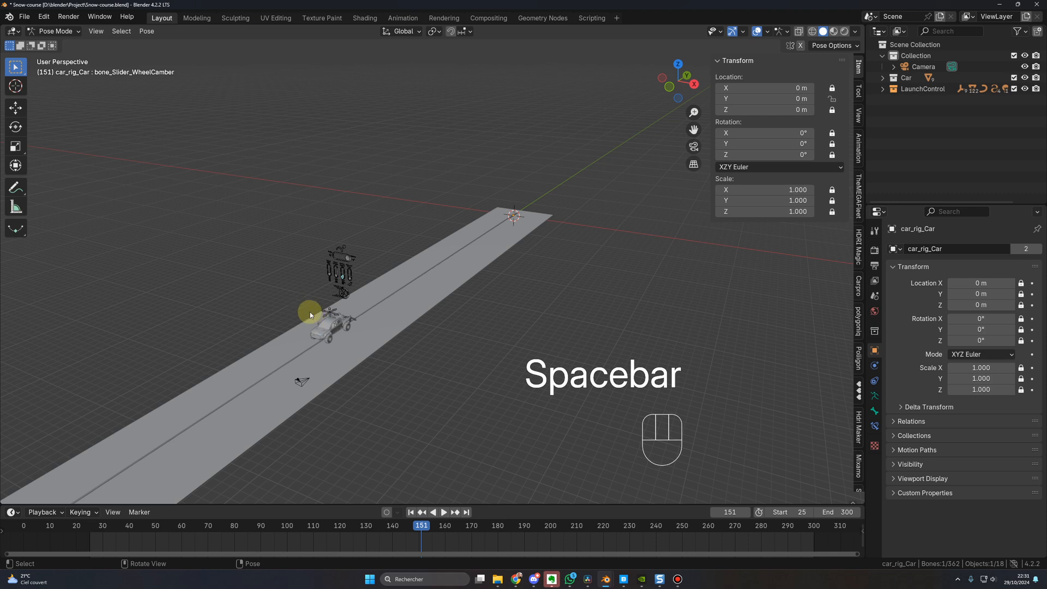
pyautogui.keyDown('shift'); pyautogui.moveTo(319, 346); pyautogui.dragTo(220, 413, button='middle'); pyautogui.keyUp('shift')
pyautogui.keyDown('shift'); pyautogui.moveTo(435, 342); pyautogui.dragTo(402, 390, button='middle'); pyautogui.keyUp('shift')
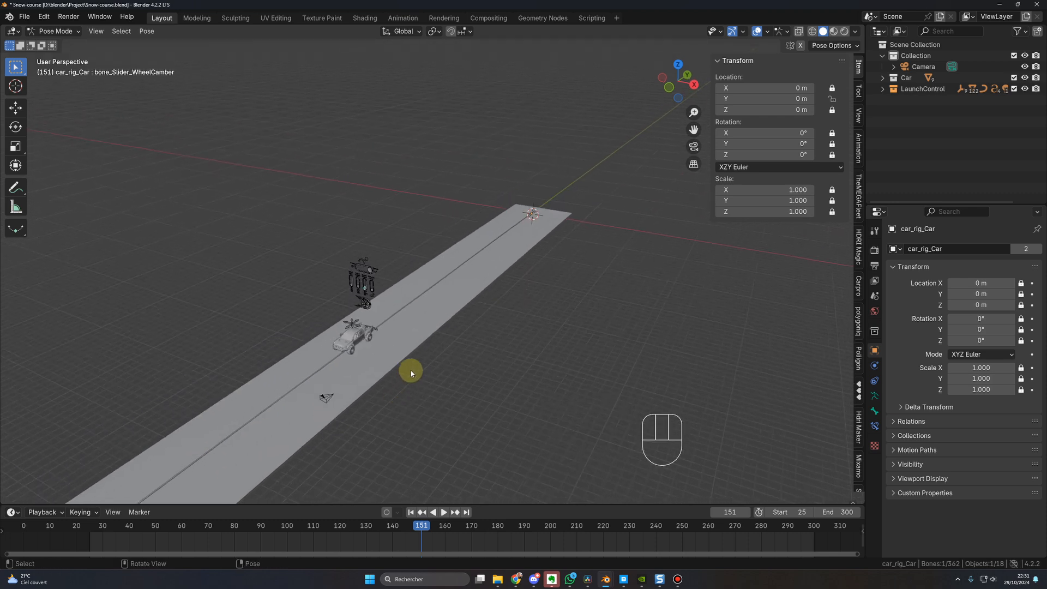
pyautogui.scroll(2, 412, 372)
pyautogui.click(410, 513)
# - Select the rig's bone_Speed_Rotate wheel control in Pose Mode and move its last keyframe to frame 300
pyautogui.keyDown('shift'); pyautogui.moveTo(526, 376); pyautogui.dragTo(406, 483, button='middle'); pyautogui.keyUp('shift')
pyautogui.scroll(6, 480, 349)
pyautogui.hotkey('ctrl', 'Tab')
pyautogui.keyDown('shift'); pyautogui.moveTo(531, 295); pyautogui.dragTo(482, 276, button='middle'); pyautogui.keyUp('shift')
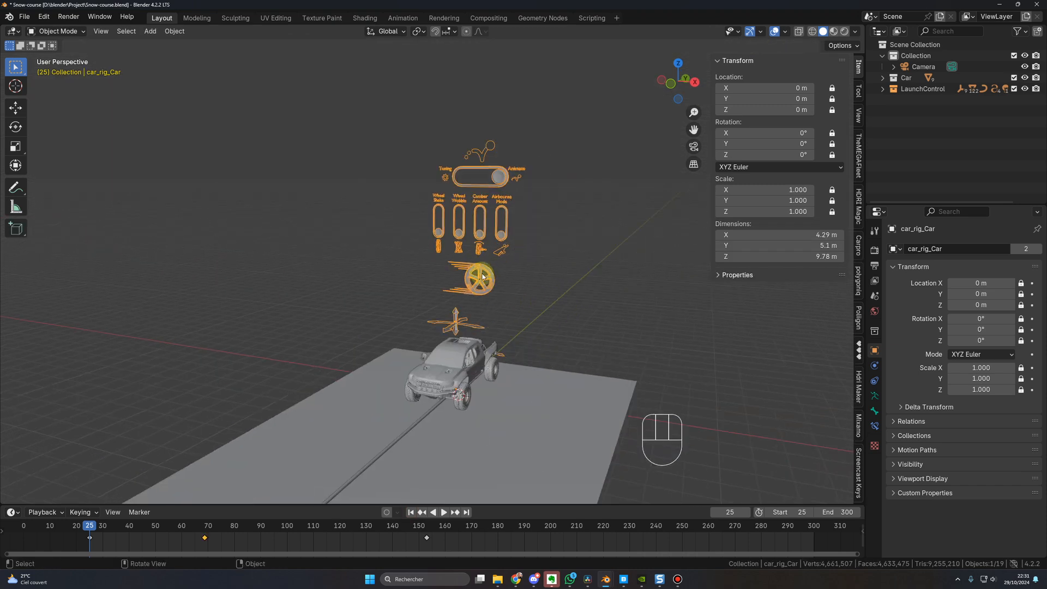
pyautogui.click(70, 31)
pyautogui.click(64, 68)
pyautogui.click(470, 258)
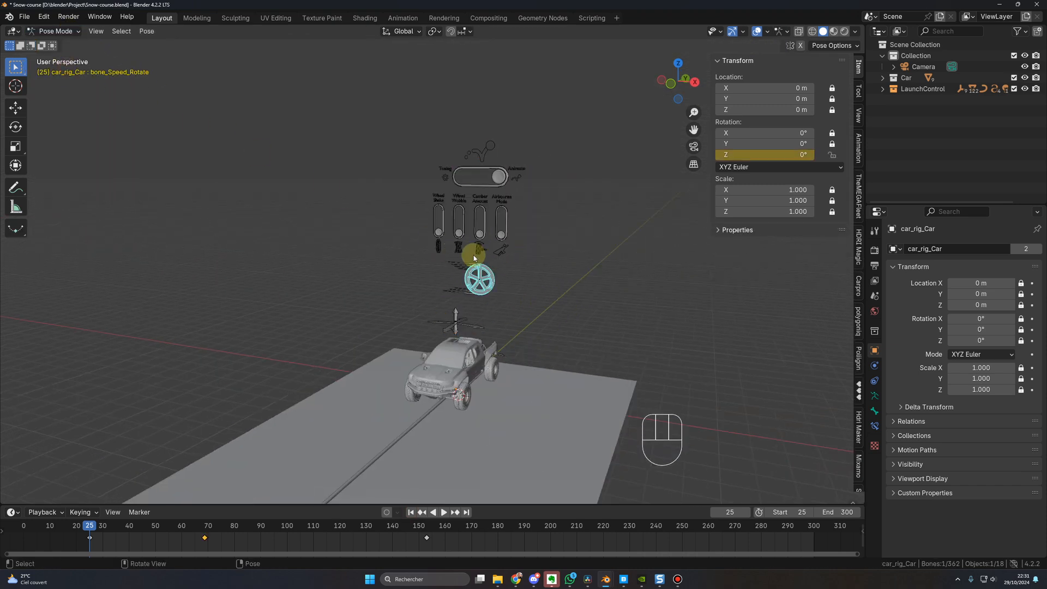
pyautogui.click(498, 278)
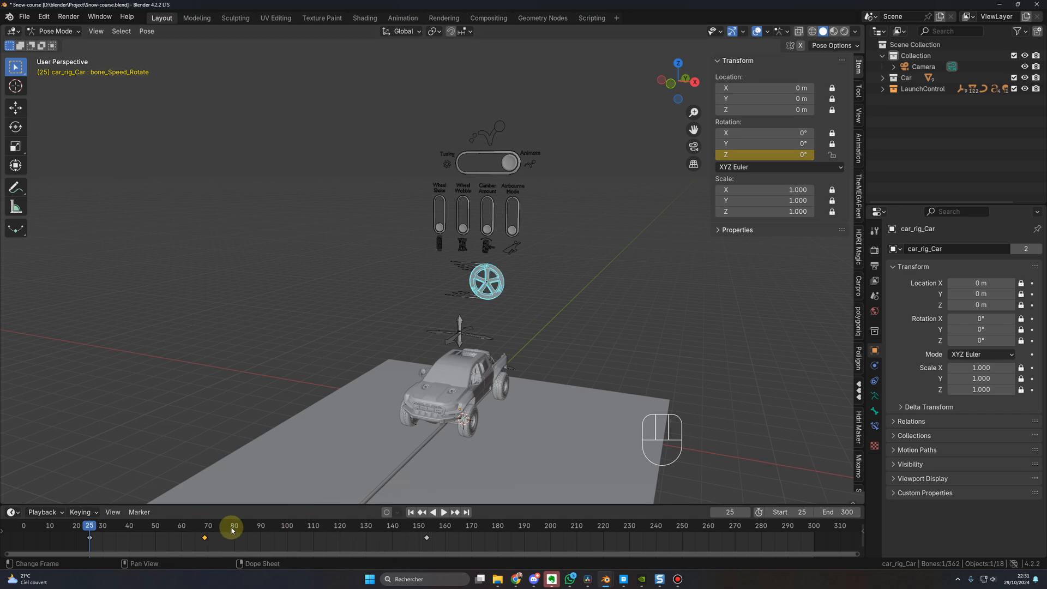
pyautogui.scroll(-5, 367, 390)
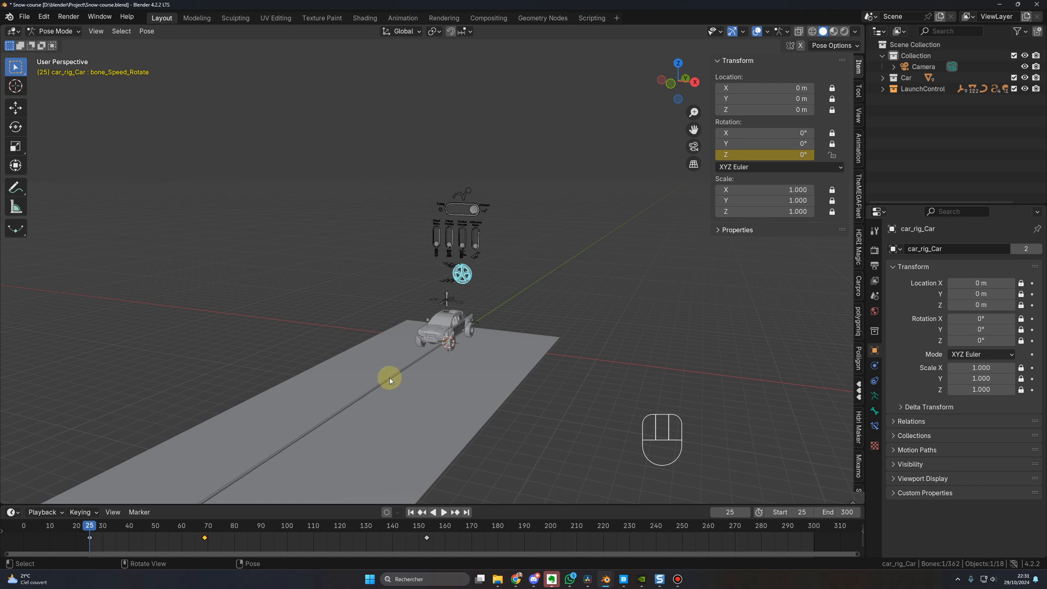
pyautogui.scroll(2, 390, 377)
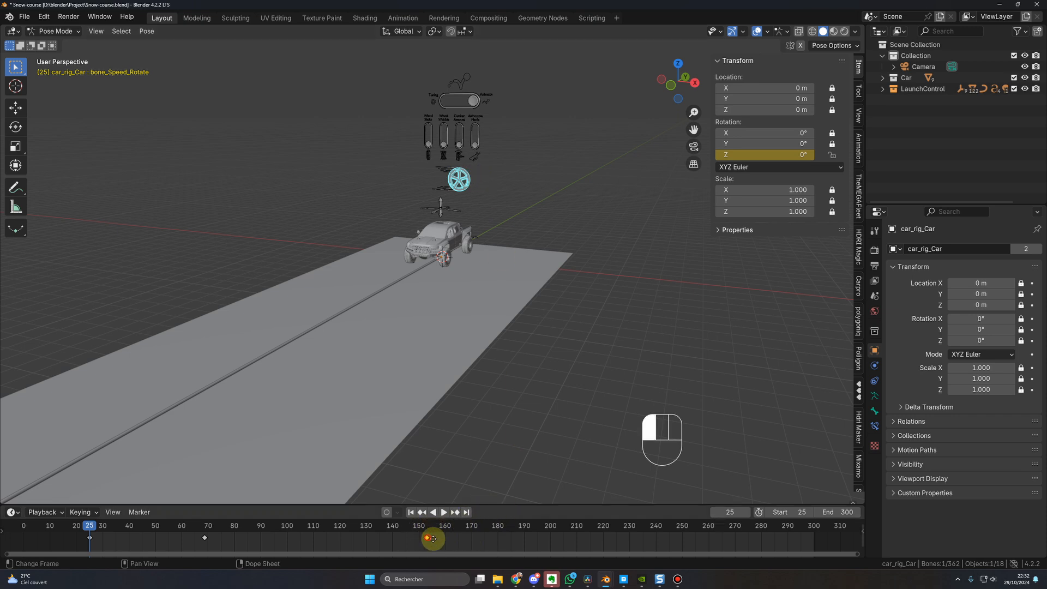
pyautogui.moveTo(431, 539); pyautogui.dragTo(814, 539)
# - Go to frame 300 and set the speed wheel control's Z rotation to 1638°
pyautogui.hotkey('shift', 'Right')
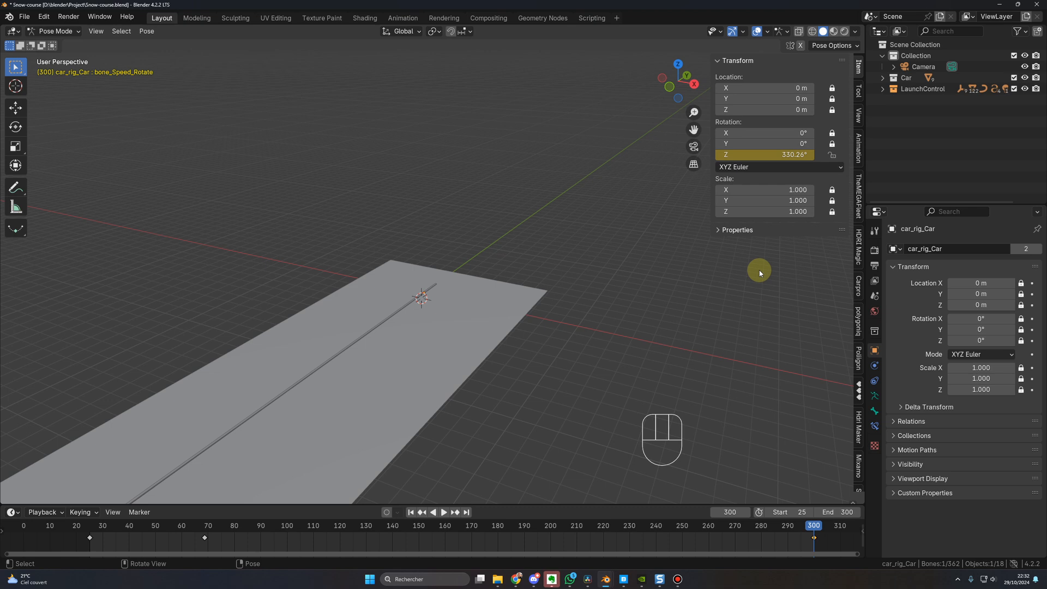
pyautogui.click(773, 155)
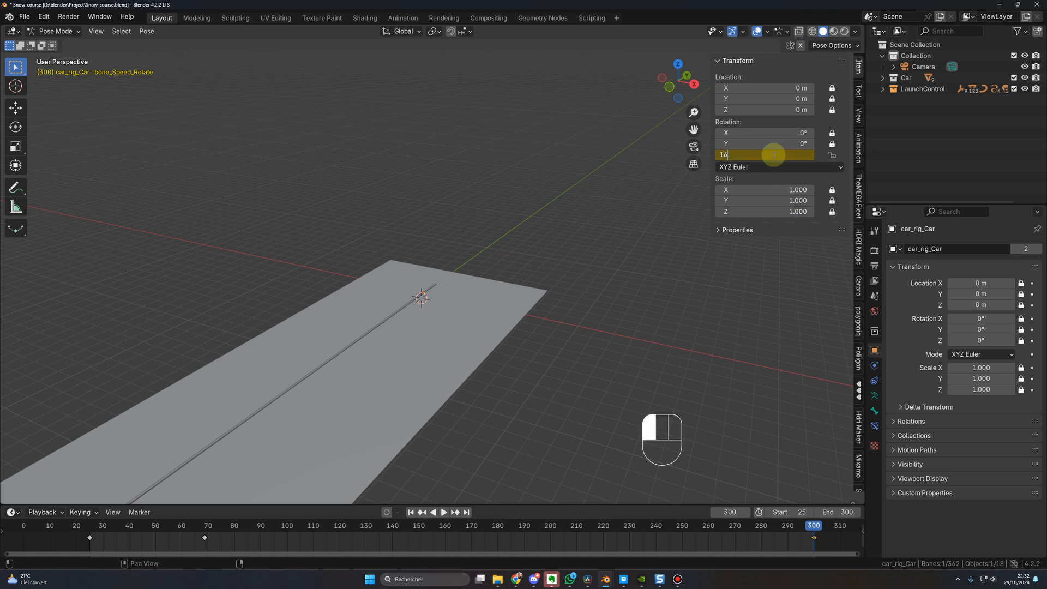
pyautogui.press('Return')
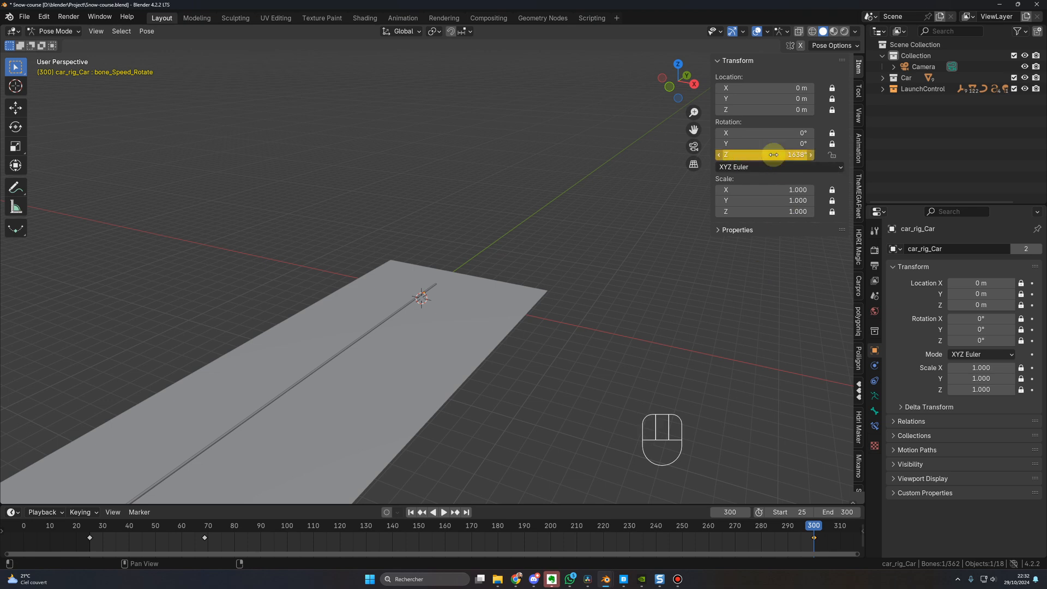
# - Keyframe the speed wheel control's rotation at frame 300 and play the animation from frame 25
pyautogui.press('i')
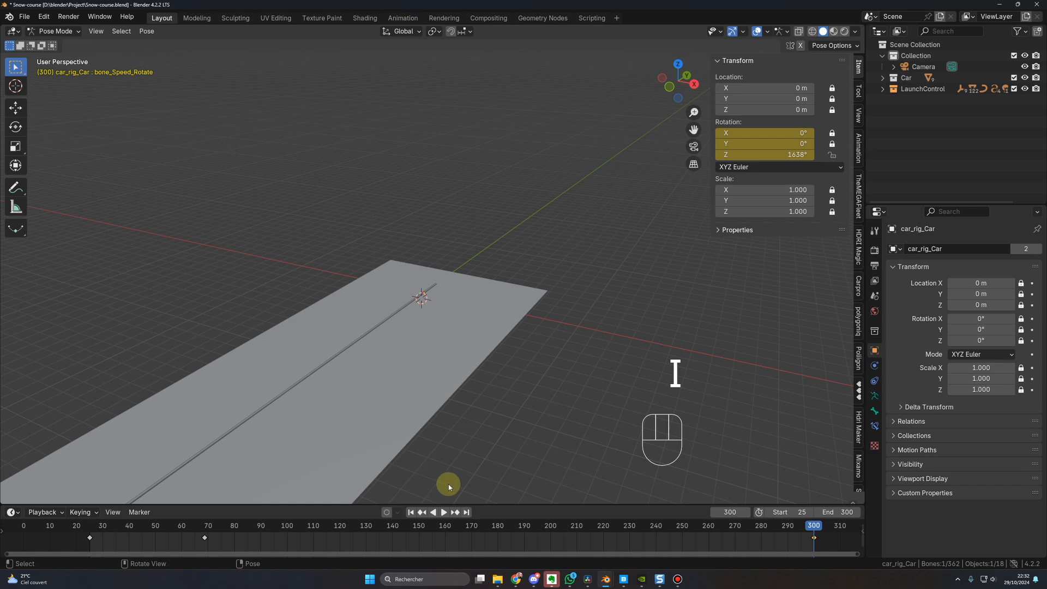
pyautogui.click(410, 512)
pyautogui.scroll(-5, 484, 400)
pyautogui.keyDown('shift'); pyautogui.moveTo(489, 400); pyautogui.dragTo(549, 335, button='middle'); pyautogui.keyUp('shift')
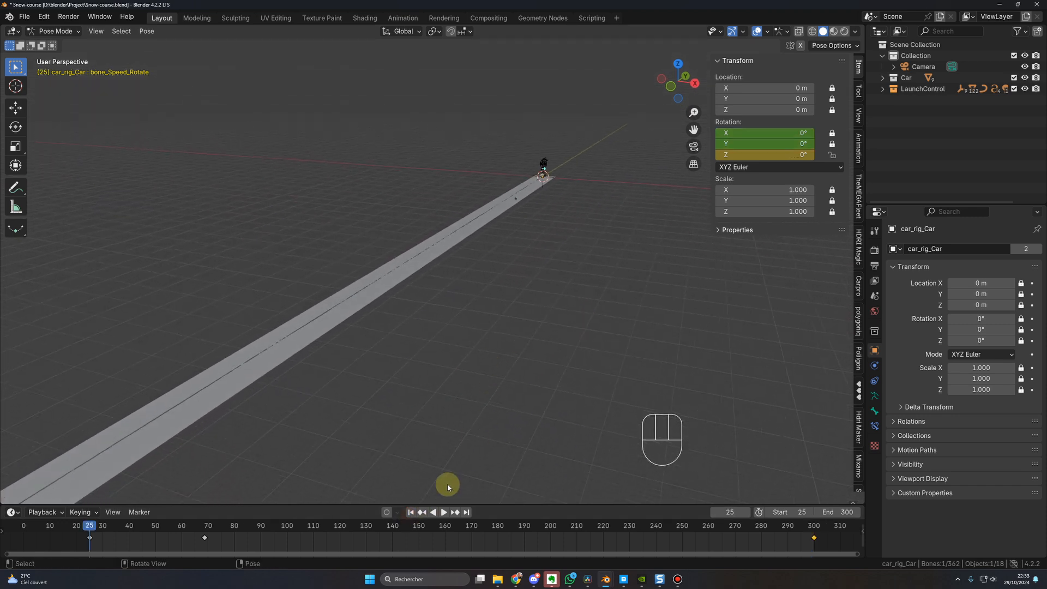
pyautogui.click(446, 512)
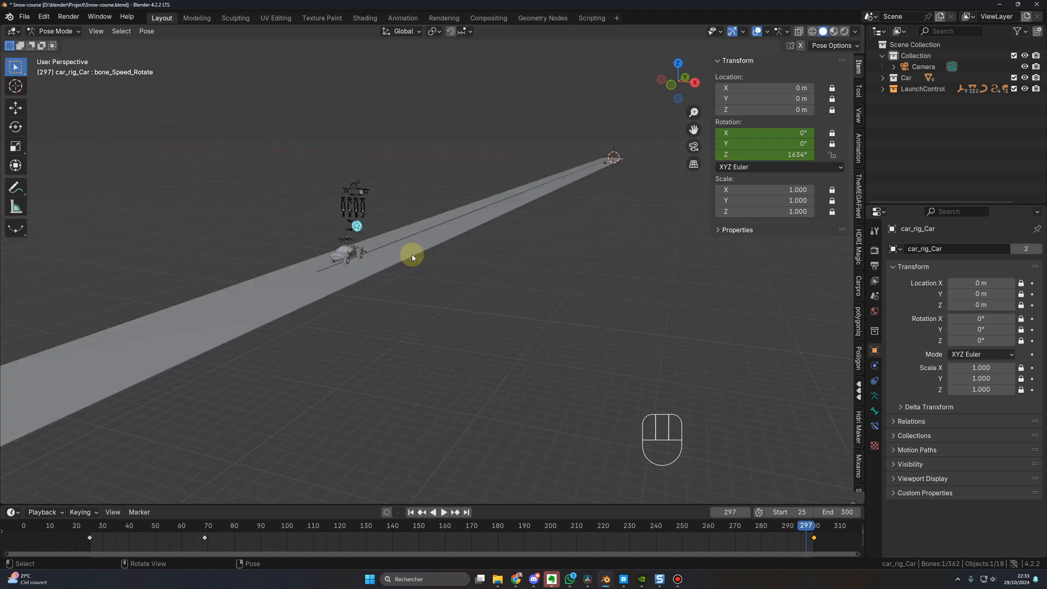
# - Return the rig to Object Mode and enable Launch Control's Speedometer for the truck
pyautogui.press('KP_Decimal')
pyautogui.click(60, 31)
pyautogui.click(55, 41)
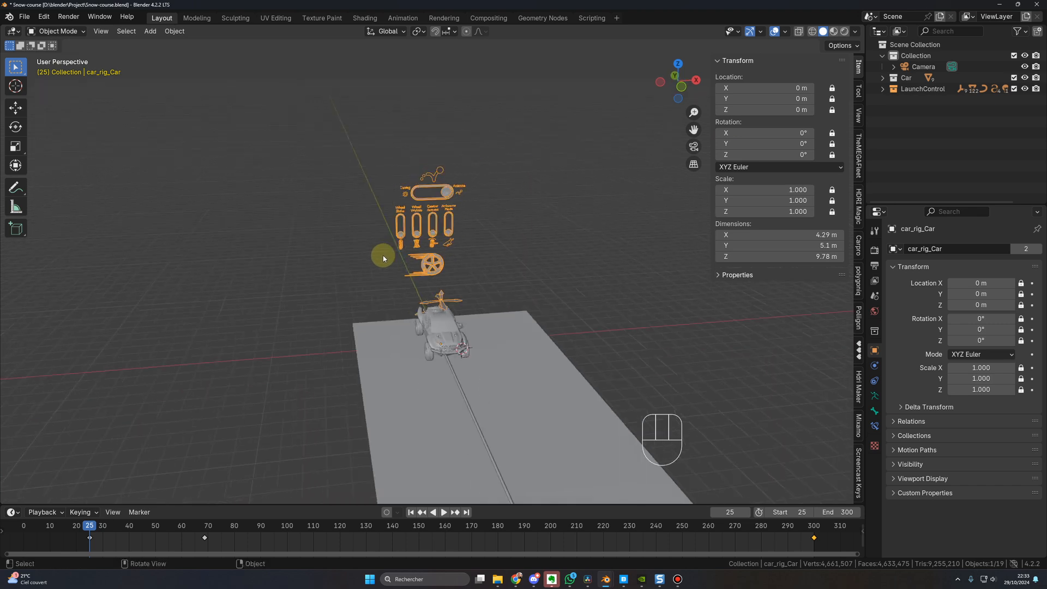
pyautogui.scroll(-3, 386, 266)
pyautogui.moveTo(391, 277); pyautogui.dragTo(389, 268, button='middle')
pyautogui.scroll(3, 389, 268)
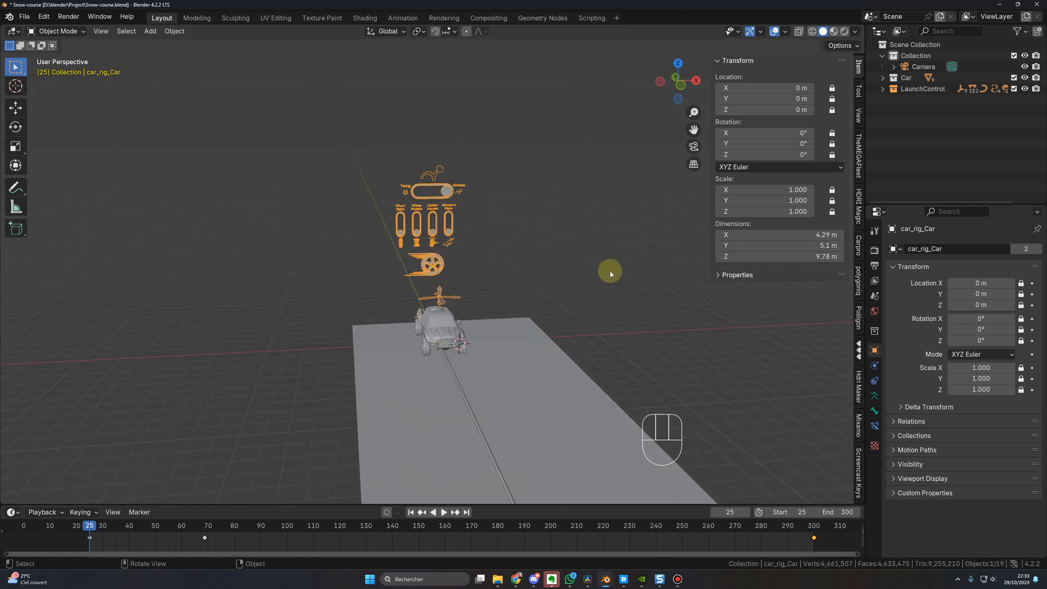
pyautogui.scroll(-2, 763, 365)
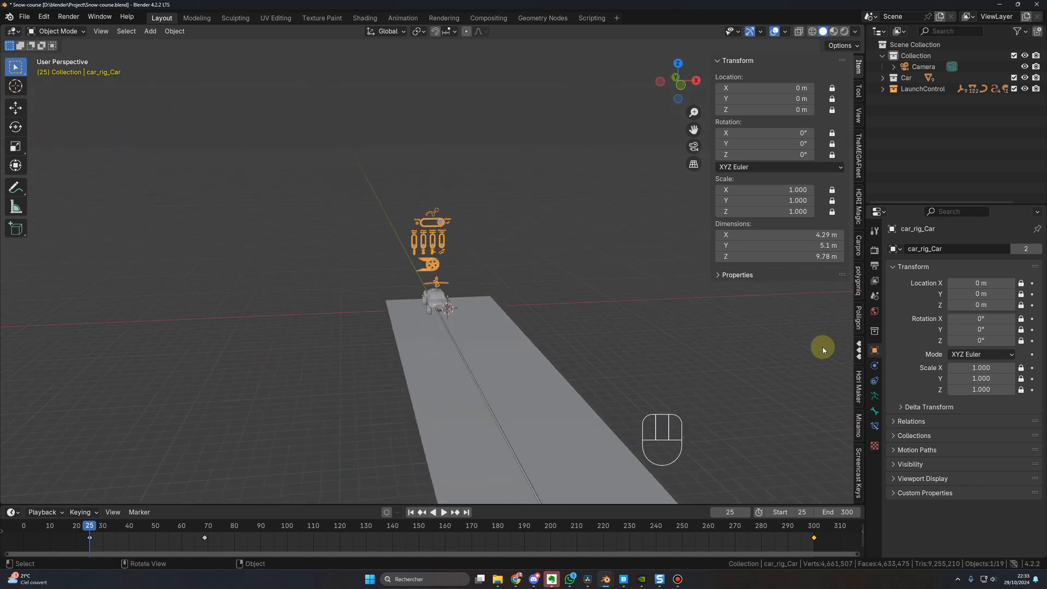
pyautogui.scroll(-2, 859, 343)
pyautogui.click(859, 463)
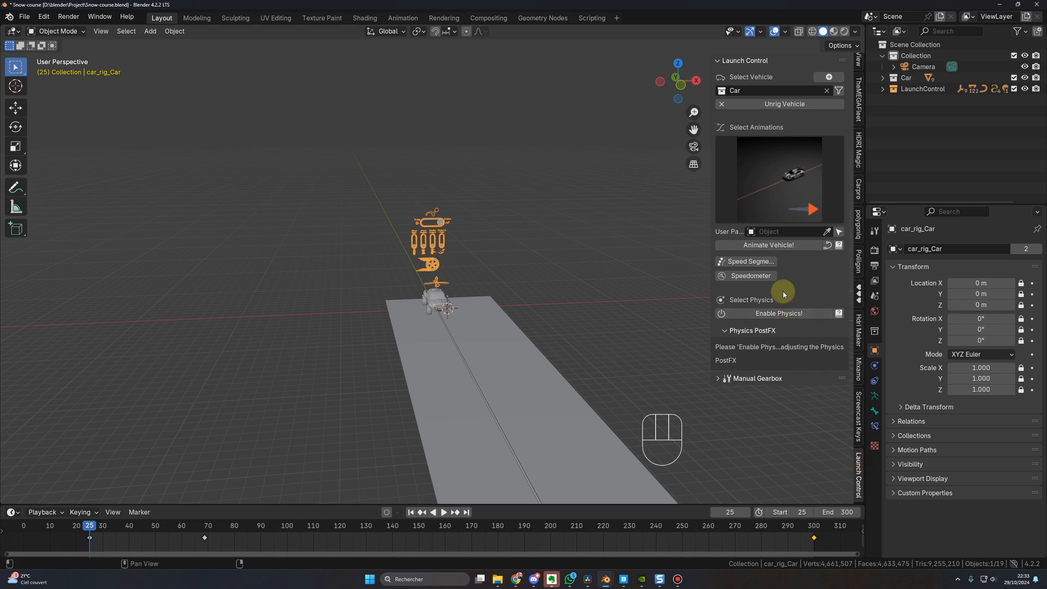
pyautogui.click(745, 277)
# - Play the animation and follow the truck along the road to examine its speed on the speedometer
pyautogui.press('space')
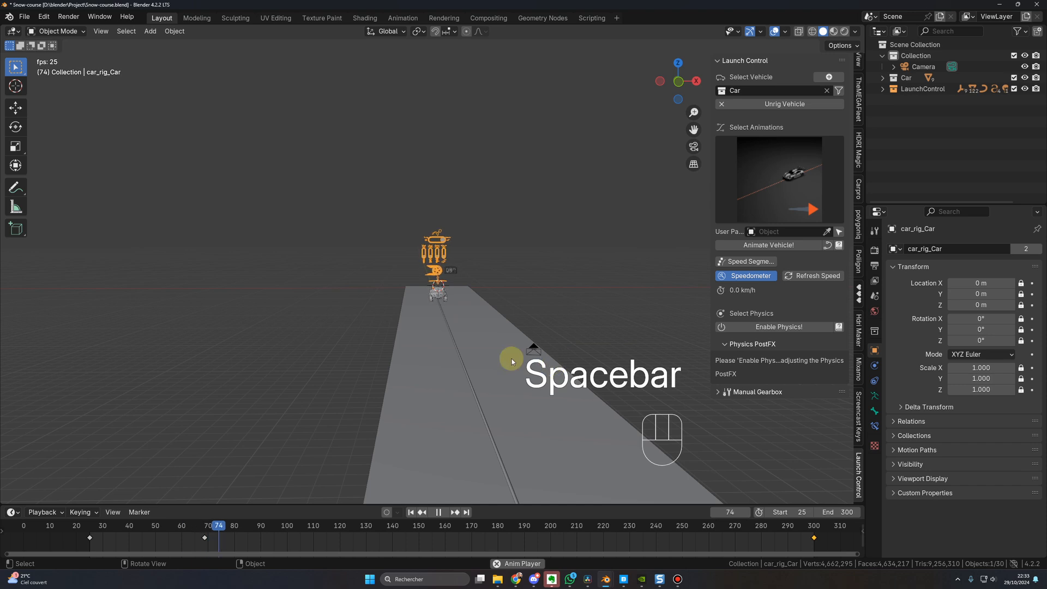
pyautogui.scroll(-3, 506, 397)
pyautogui.keyDown('shift'); pyautogui.moveTo(505, 397); pyautogui.dragTo(493, 370, button='middle'); pyautogui.keyUp('shift')
pyautogui.scroll(-2, 493, 370)
pyautogui.scroll(-2, 490, 339)
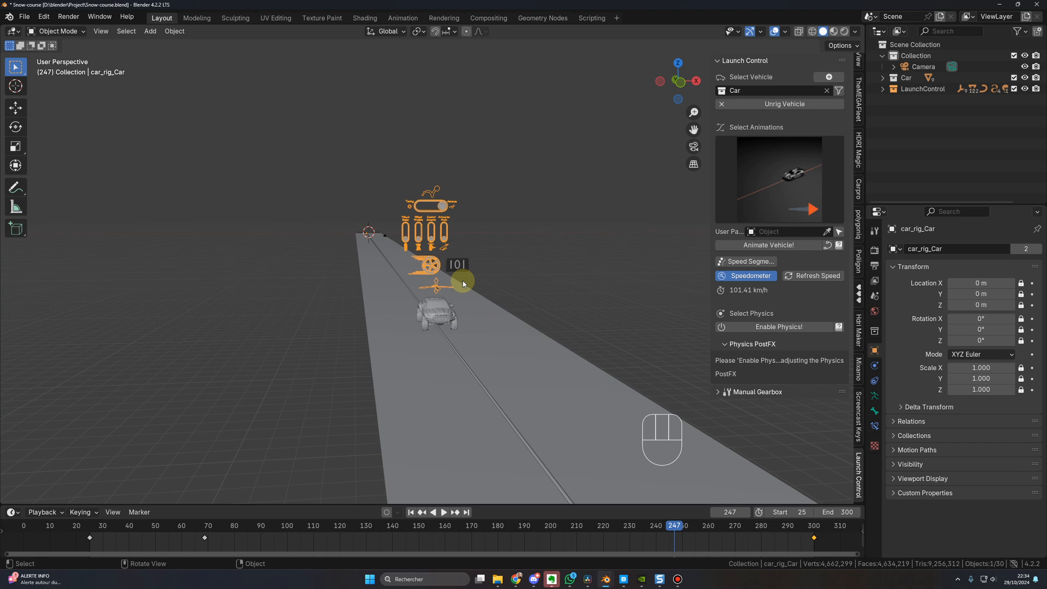
pyautogui.keyDown('shift'); pyautogui.moveTo(462, 280); pyautogui.dragTo(461, 289, button='middle'); pyautogui.keyUp('shift')
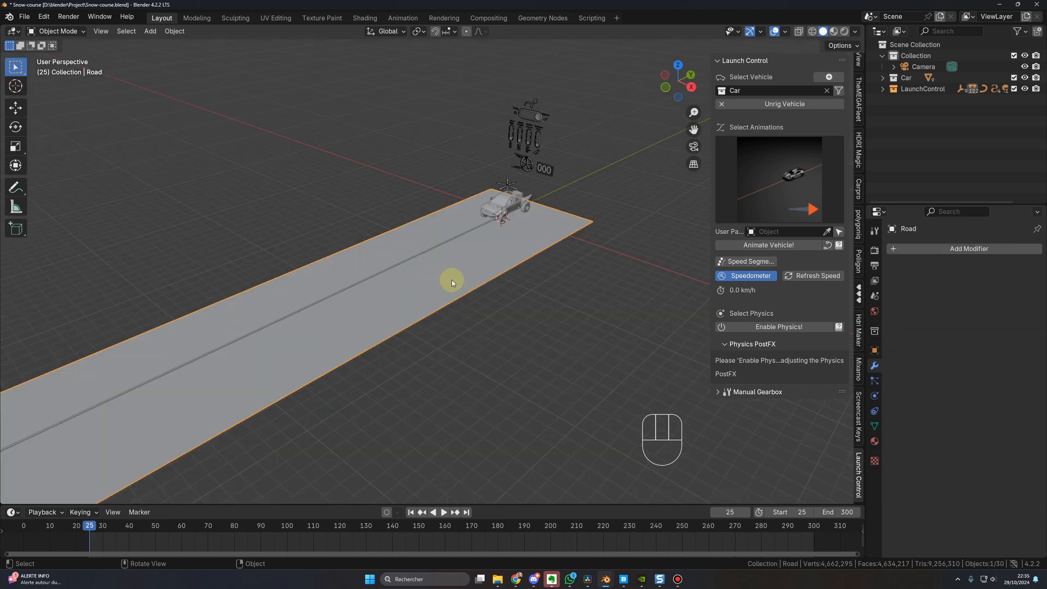
# - Inspect the Road's mesh density, put the Road in Sculpt Mode and choose the Draw brush
pyautogui.press('Tab')
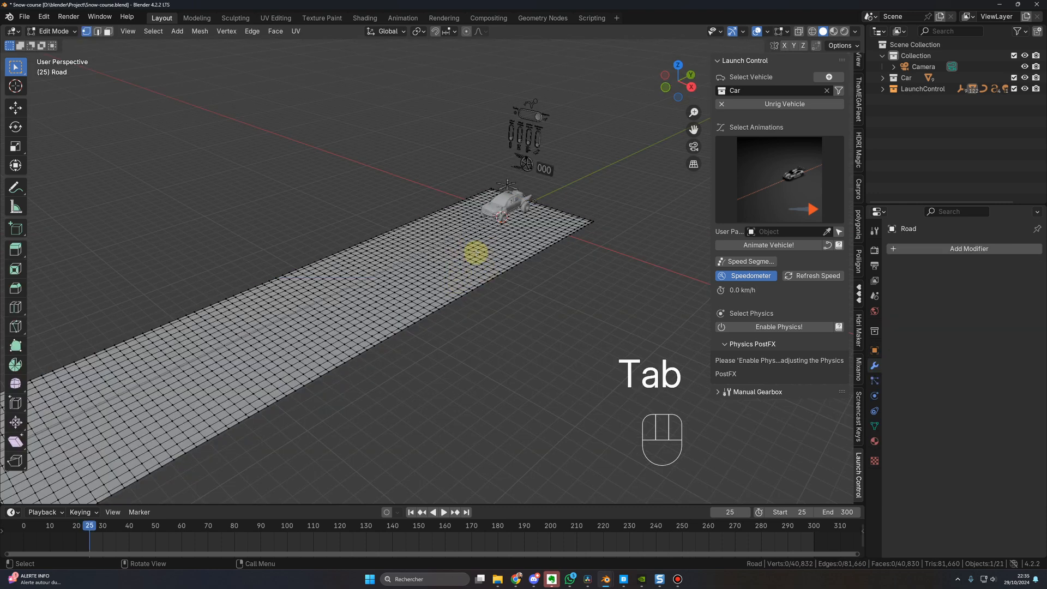
pyautogui.press('Tab')
pyautogui.keyDown('shift'); pyautogui.moveTo(308, 231); pyautogui.dragTo(254, 213, button='middle'); pyautogui.keyUp('shift')
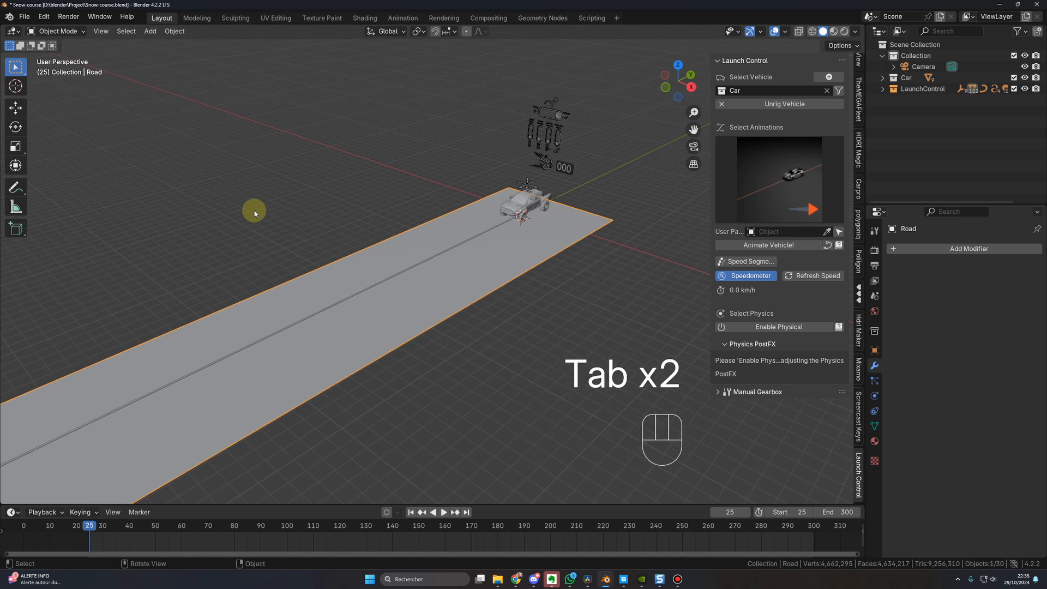
pyautogui.click(59, 31)
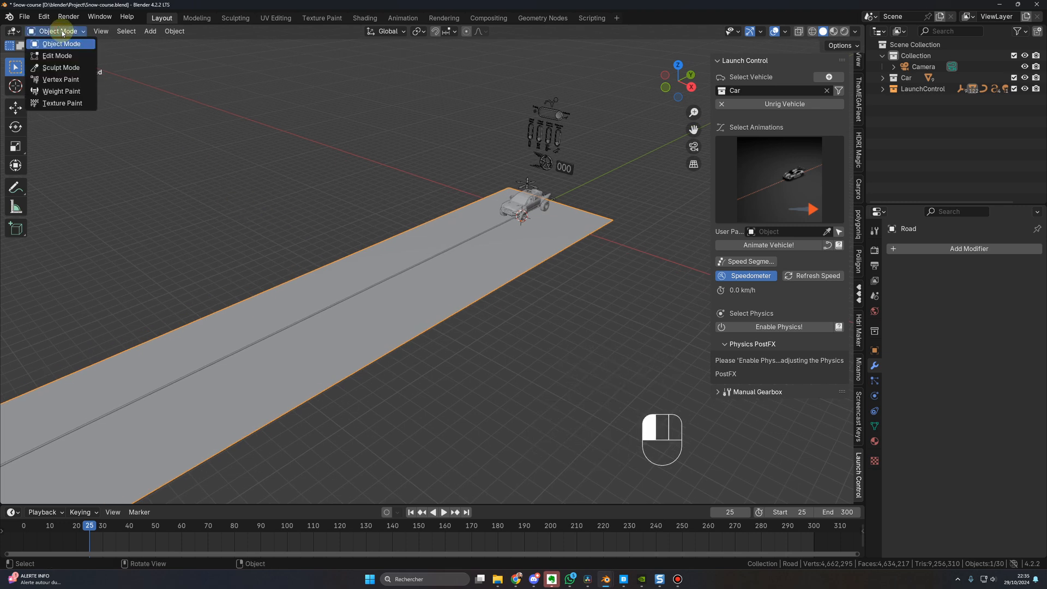
pyautogui.click(60, 68)
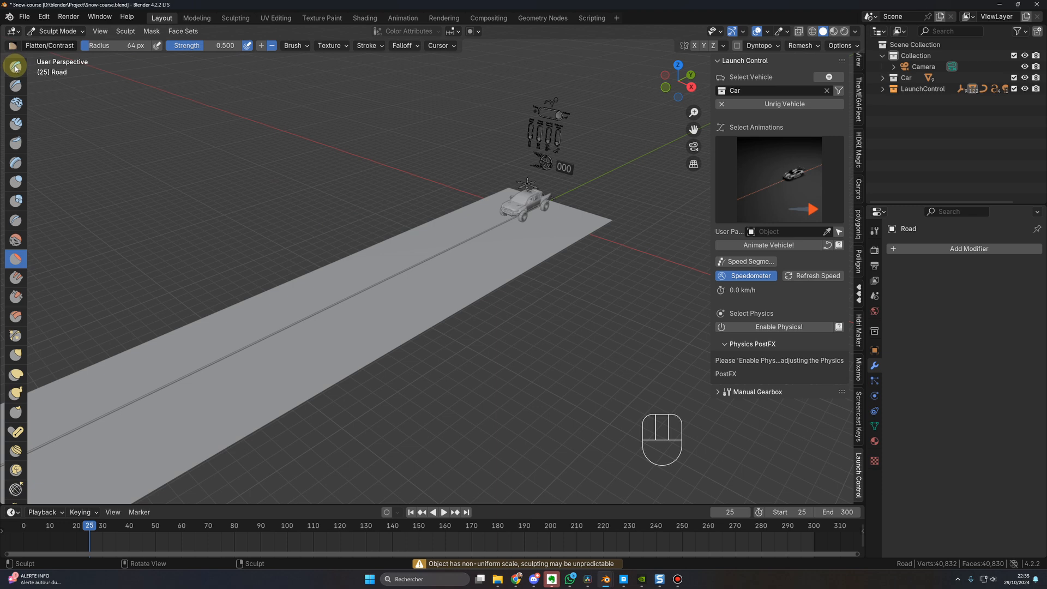
pyautogui.click(17, 67)
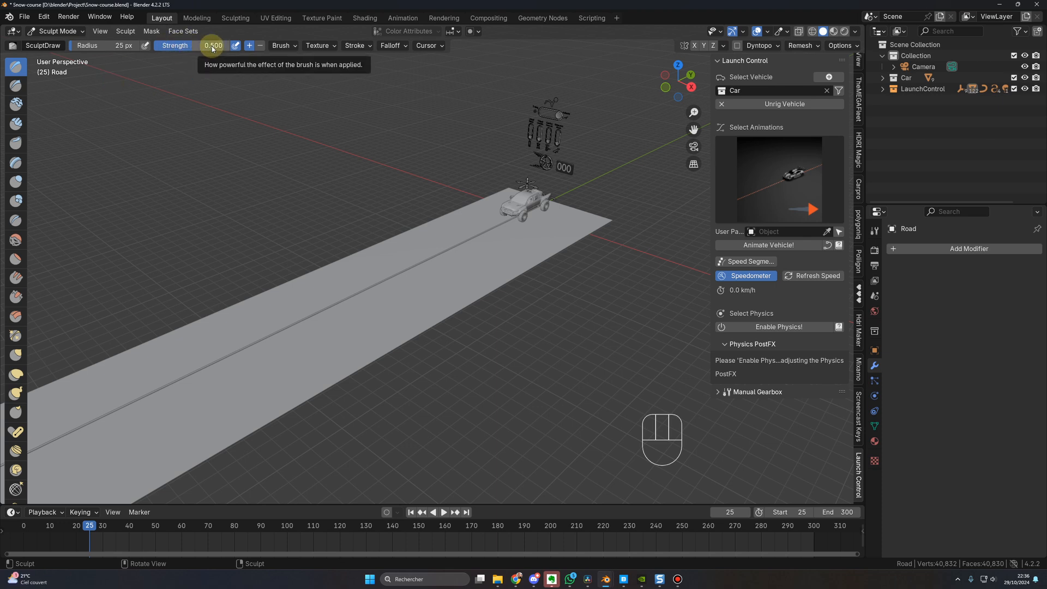
# - Undo the test stroke and sculpt small separate bumps on both sides of the road's centre line ahead of the truck
pyautogui.moveTo(400, 248)
pyautogui.mouseDown(button='middle')
pyautogui.moveTo(412, 270)
pyautogui.moveTo(425, 271)
pyautogui.moveTo(387, 264)
pyautogui.moveTo(399, 294)
pyautogui.moveTo(405, 278)
pyautogui.mouseUp(button='middle')
pyautogui.hotkey('ctrl', 'z')
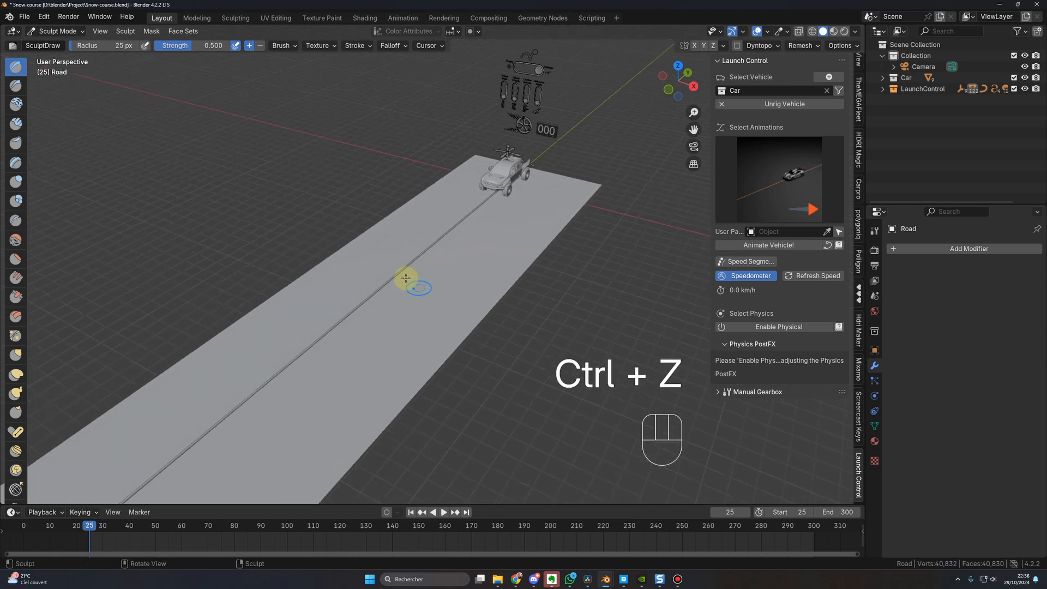
pyautogui.moveTo(377, 258); pyautogui.dragTo(396, 269)
pyautogui.moveTo(424, 316)
pyautogui.keyDown('shift'); pyautogui.mouseDown(button='middle')
pyautogui.moveTo(448, 288)
pyautogui.moveTo(426, 334)
pyautogui.moveTo(439, 313)
pyautogui.moveTo(428, 276)
pyautogui.mouseUp(button='middle'); pyautogui.keyUp('shift')
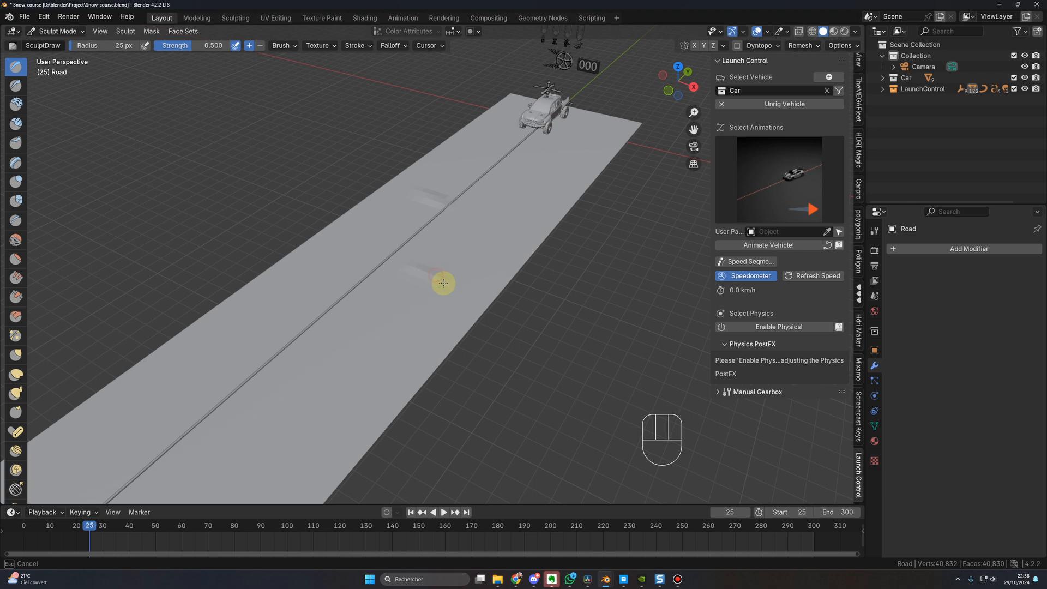
pyautogui.moveTo(336, 268); pyautogui.dragTo(211, 267, button='middle')
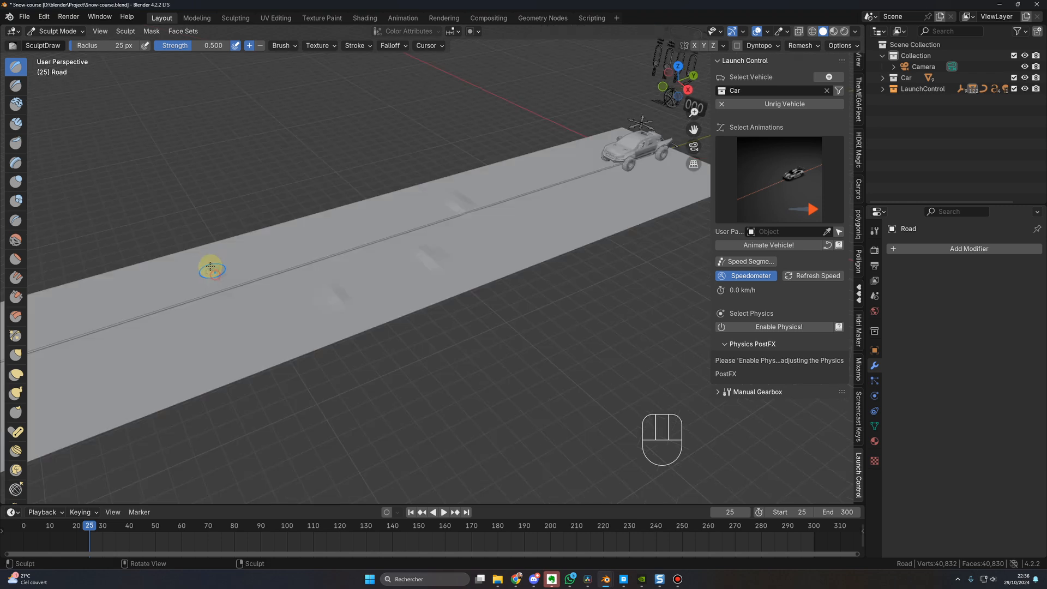
pyautogui.moveTo(324, 297)
pyautogui.mouseDown(button='middle')
pyautogui.moveTo(530, 294)
pyautogui.moveTo(497, 262)
pyautogui.mouseUp(button='middle')
# - Return the Road to Object Mode and apply Shade Smooth to it
pyautogui.press('Tab')
pyautogui.press('Tab')
pyautogui.scroll(2, 485, 240)
pyautogui.click(489, 215)
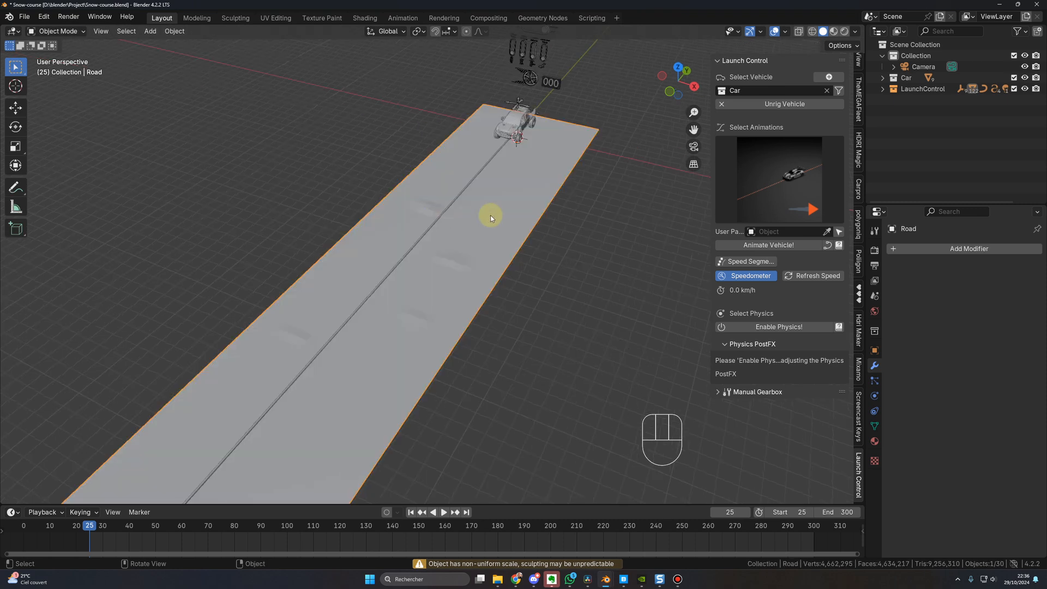
pyautogui.rightClick(489, 214)
pyautogui.click(436, 215)
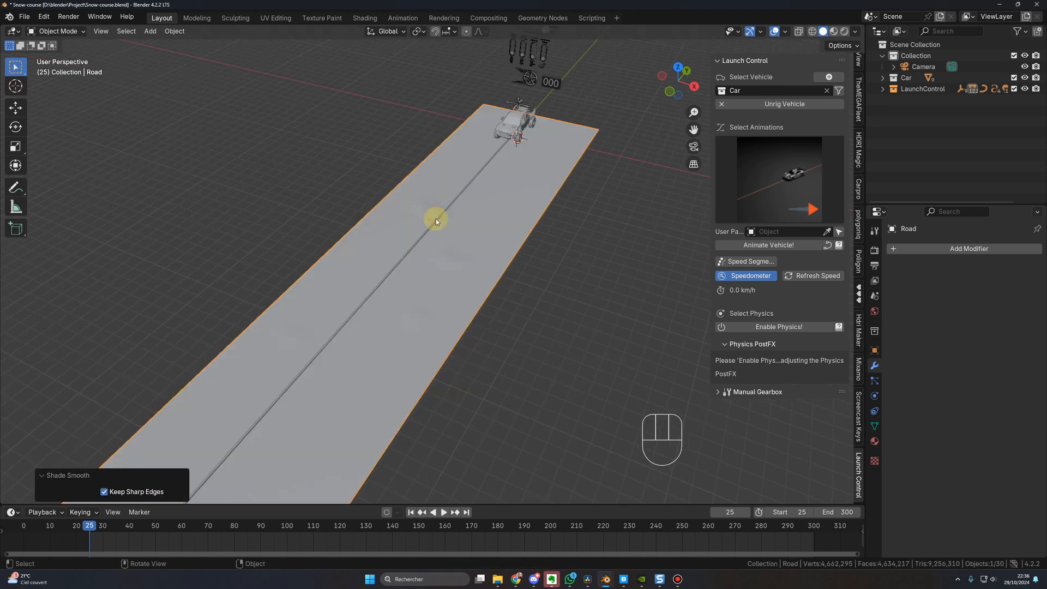
pyautogui.moveTo(437, 218); pyautogui.dragTo(496, 227, button='middle')
# - Put the Road back in Sculpt Mode and sculpt a ridge across its width, with small bumps just beyond it
pyautogui.press('Tab')
pyautogui.click(54, 31)
pyautogui.click(60, 68)
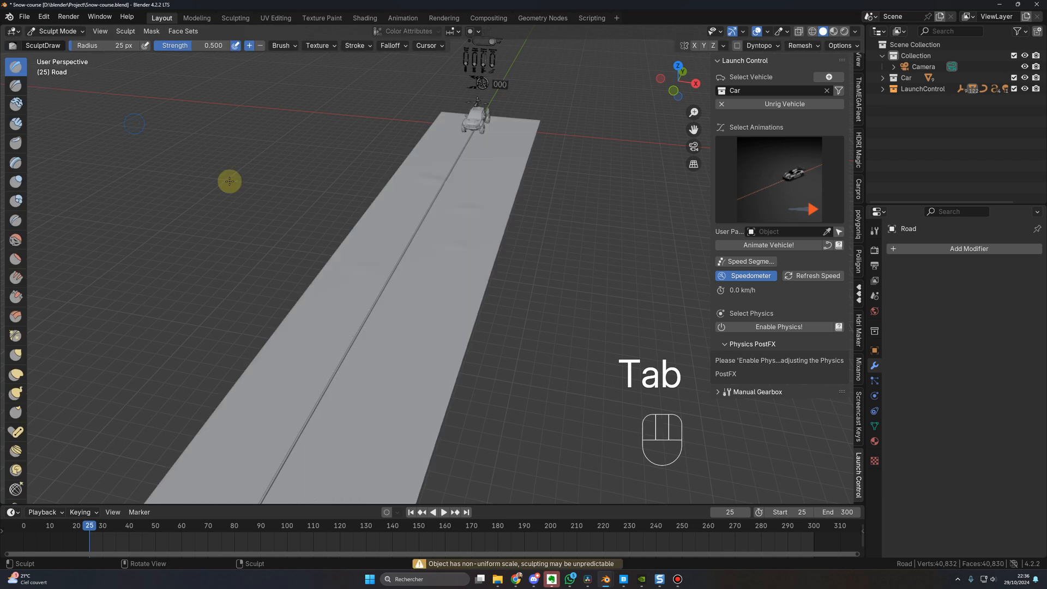
pyautogui.moveTo(319, 218); pyautogui.dragTo(358, 284, button='middle')
pyautogui.moveTo(334, 322)
pyautogui.mouseDown()
pyautogui.moveTo(437, 355)
pyautogui.moveTo(440, 343)
pyautogui.mouseUp()
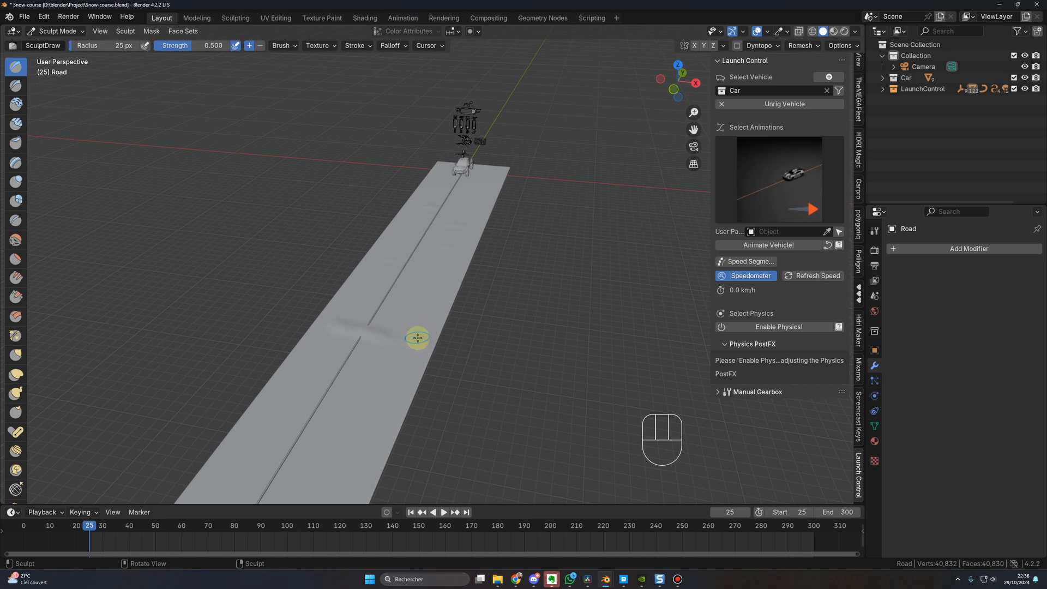
pyautogui.keyDown('shift'); pyautogui.moveTo(417, 338); pyautogui.dragTo(425, 284, button='middle'); pyautogui.keyUp('shift')
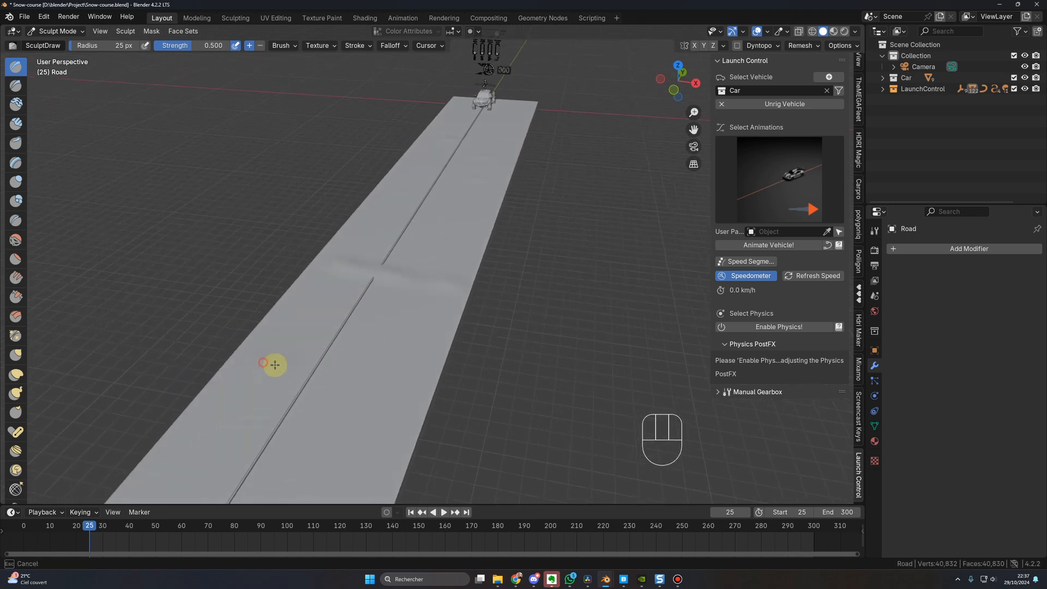
pyautogui.moveTo(389, 404); pyautogui.dragTo(398, 406)
# - Sculpt more bumps across both lanes of the road on the stretch around and past the camera
pyautogui.scroll(-3, 388, 406)
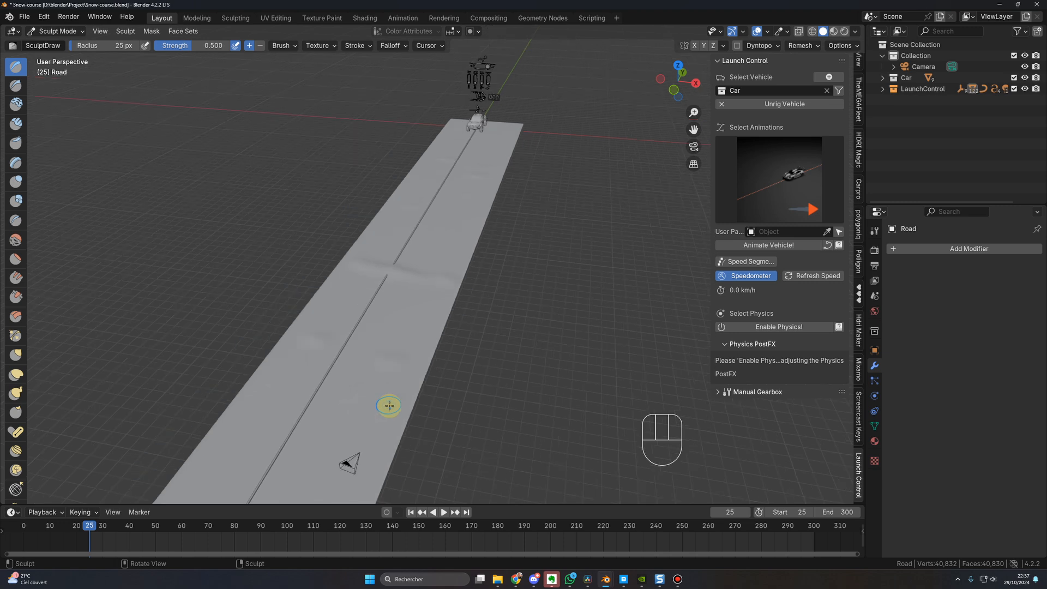
pyautogui.keyDown('shift'); pyautogui.moveTo(388, 407); pyautogui.dragTo(402, 341, button='middle'); pyautogui.keyUp('shift')
pyautogui.scroll(2, 401, 342)
pyautogui.moveTo(294, 312); pyautogui.dragTo(323, 330)
pyautogui.moveTo(351, 346); pyautogui.dragTo(402, 386)
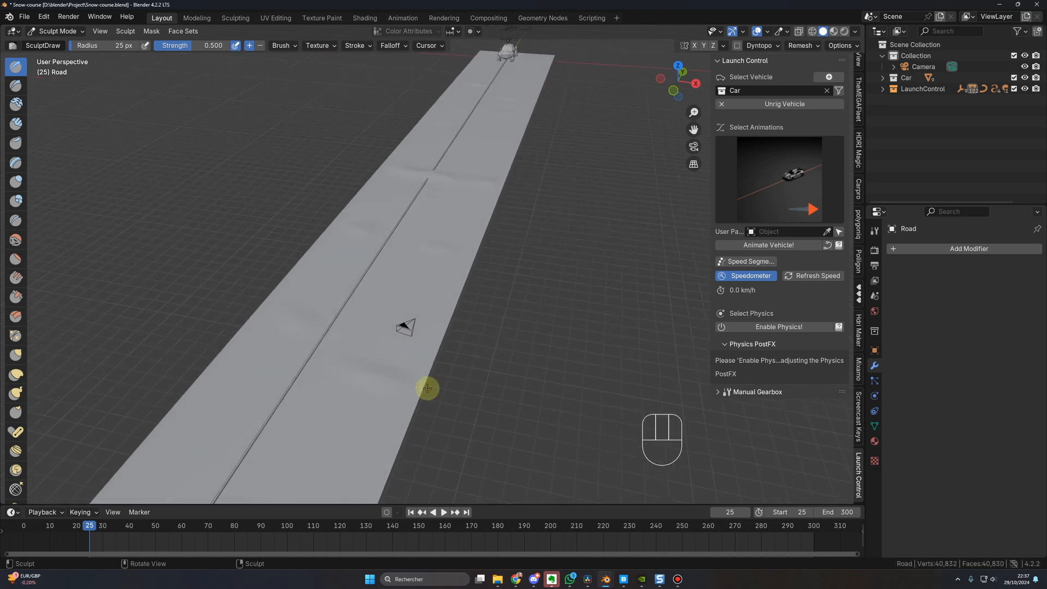
pyautogui.scroll(-1, 362, 389)
pyautogui.keyDown('shift'); pyautogui.moveTo(336, 388); pyautogui.dragTo(357, 308, button='middle'); pyautogui.keyUp('shift')
pyautogui.scroll(1, 351, 304)
pyautogui.moveTo(312, 270); pyautogui.dragTo(385, 310)
pyautogui.moveTo(407, 306); pyautogui.dragTo(389, 308, button='middle')
pyautogui.scroll(-1, 389, 309)
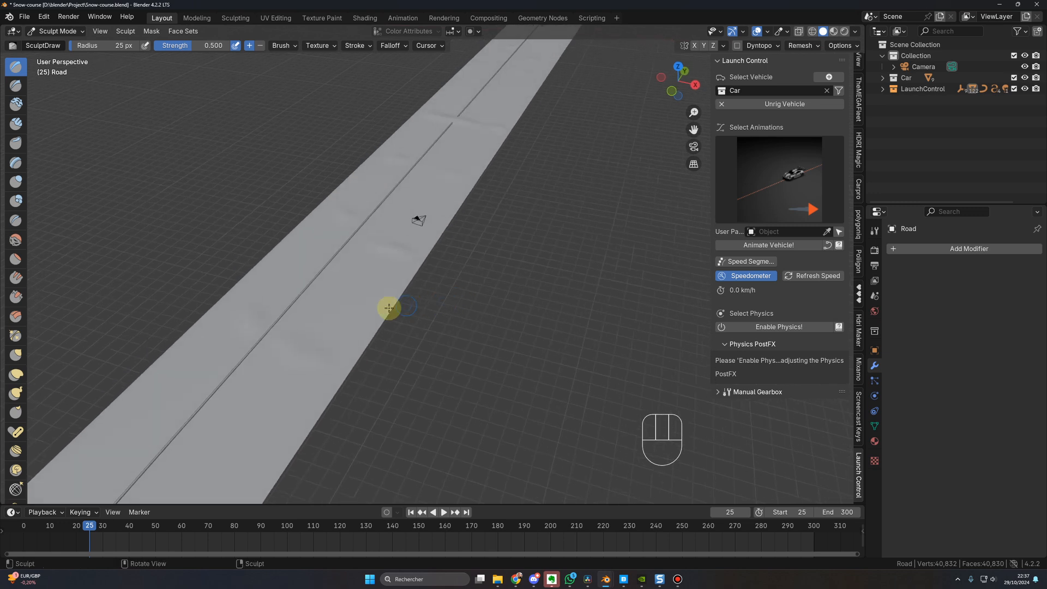
pyautogui.moveTo(491, 216); pyautogui.dragTo(394, 229, button='middle')
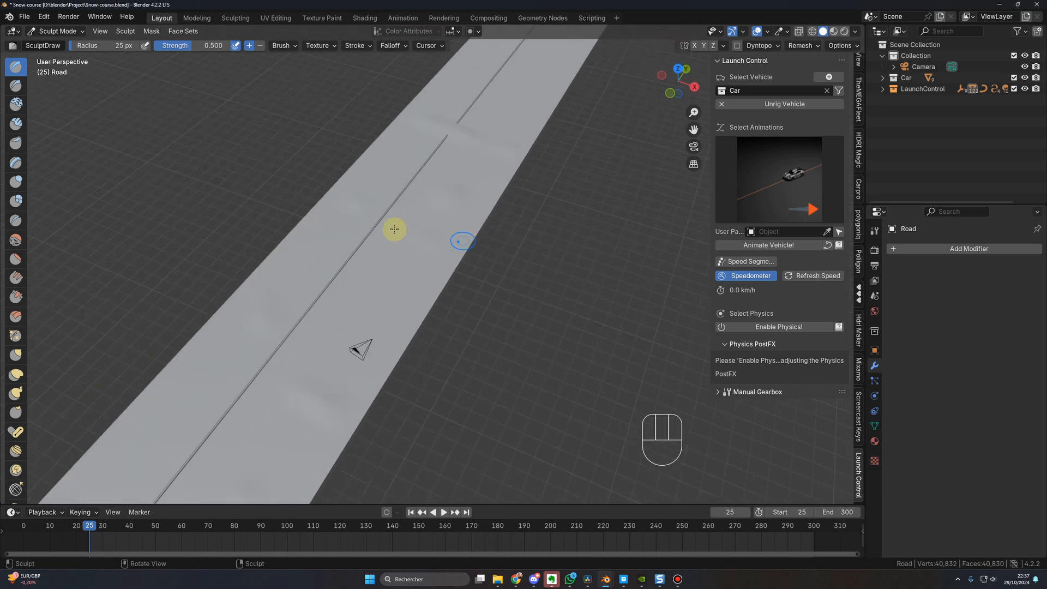
# - Try the Flatten/Contrast brush on the road, and sculpt more bumps along its far stretch with the Draw brush
pyautogui.click(15, 259)
pyautogui.moveTo(381, 229); pyautogui.dragTo(417, 146, button='middle')
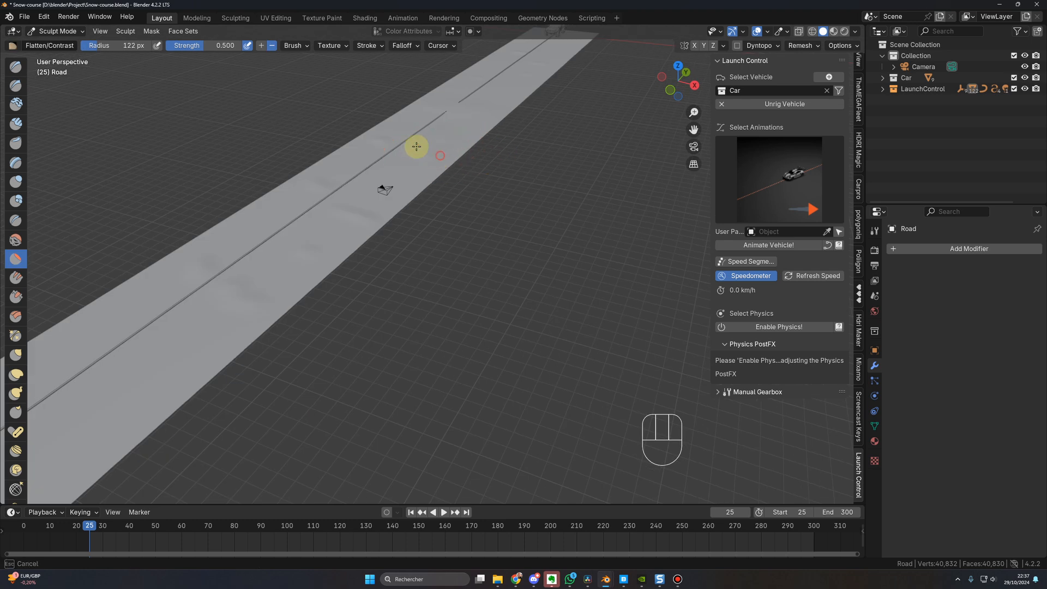
pyautogui.click(16, 67)
pyautogui.moveTo(349, 235); pyautogui.dragTo(393, 244, button='middle')
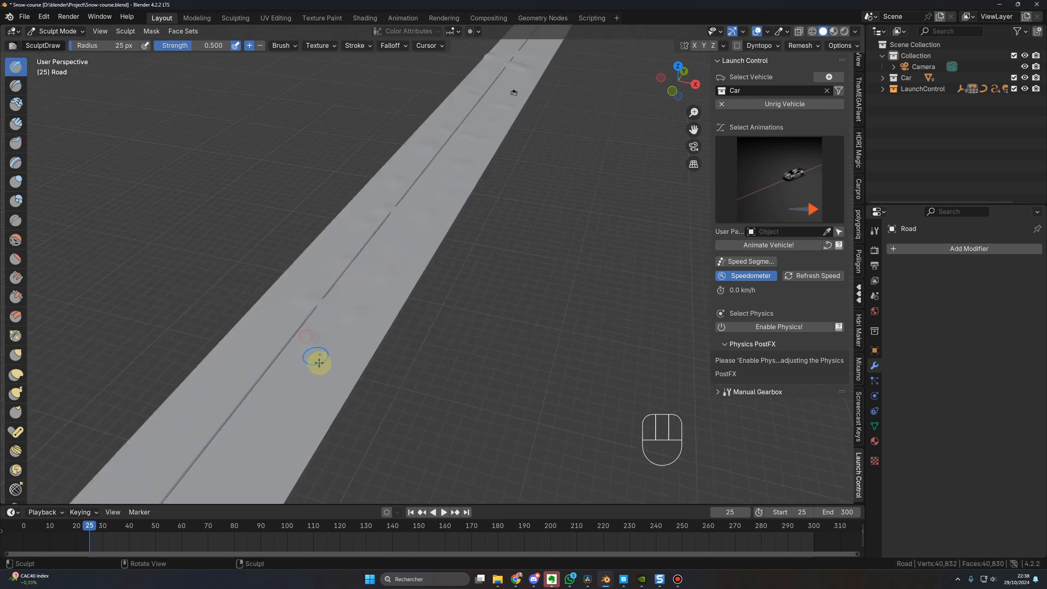
pyautogui.moveTo(318, 362)
pyautogui.keyDown('shift'); pyautogui.mouseDown(button='middle')
pyautogui.moveTo(320, 378)
pyautogui.moveTo(336, 334)
pyautogui.mouseUp(button='middle'); pyautogui.keyUp('shift')
pyautogui.keyDown('shift'); pyautogui.moveTo(335, 335); pyautogui.dragTo(351, 289, button='middle'); pyautogui.keyUp('shift')
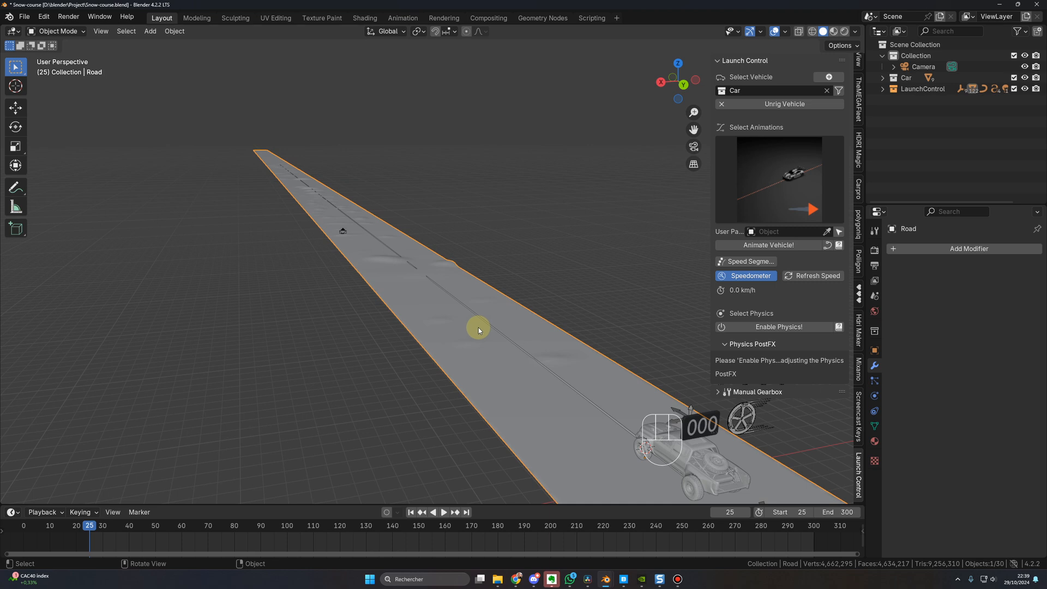
# - Frame the truck's body in a low rear three-quarter view and align the camera to that view
pyautogui.moveTo(479, 327)
pyautogui.keyDown('shift'); pyautogui.mouseDown(button='middle')
pyautogui.moveTo(496, 329)
pyautogui.moveTo(487, 324)
pyautogui.mouseUp(button='middle'); pyautogui.keyUp('shift')
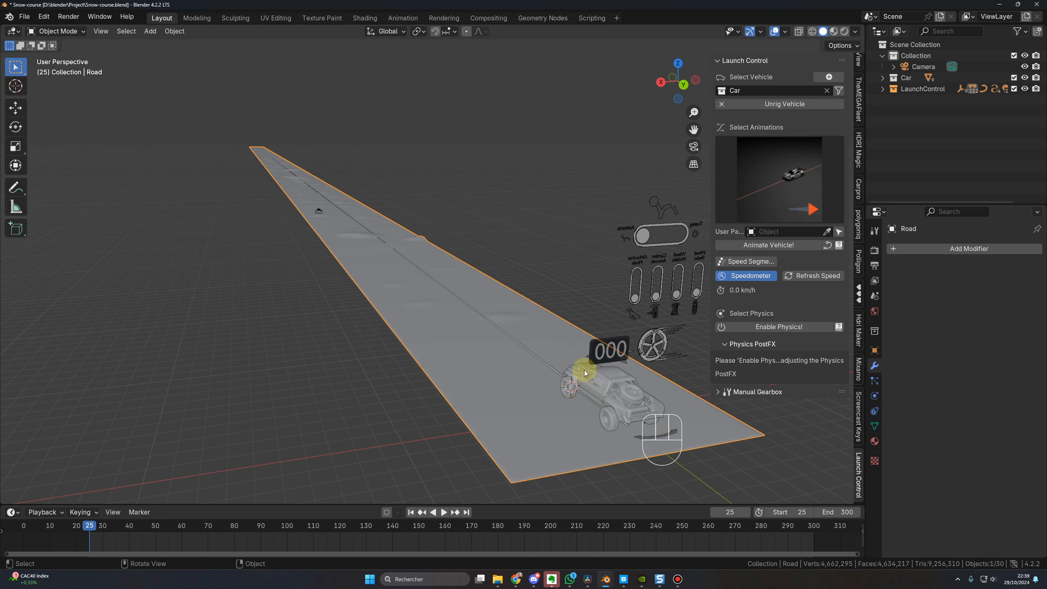
pyautogui.moveTo(585, 369); pyautogui.dragTo(574, 377, button='middle')
pyautogui.click(503, 275)
pyautogui.press('KP_Decimal')
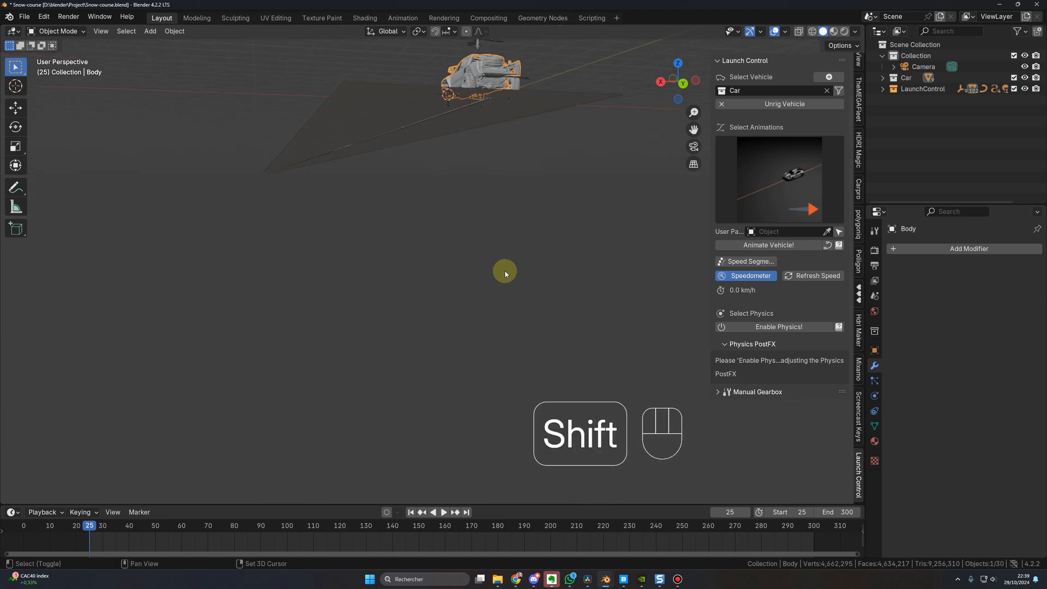
pyautogui.moveTo(499, 280); pyautogui.dragTo(493, 275, button='middle')
pyautogui.keyDown('shift'); pyautogui.moveTo(436, 276); pyautogui.dragTo(472, 301, button='middle'); pyautogui.keyUp('shift')
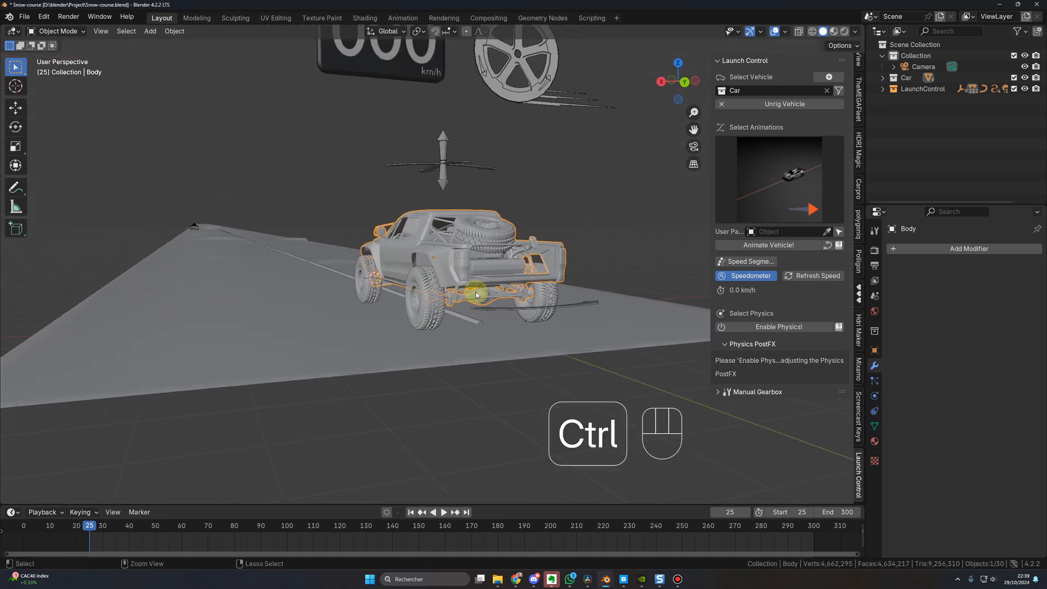
pyautogui.press('ctrl+alt+KP_0')
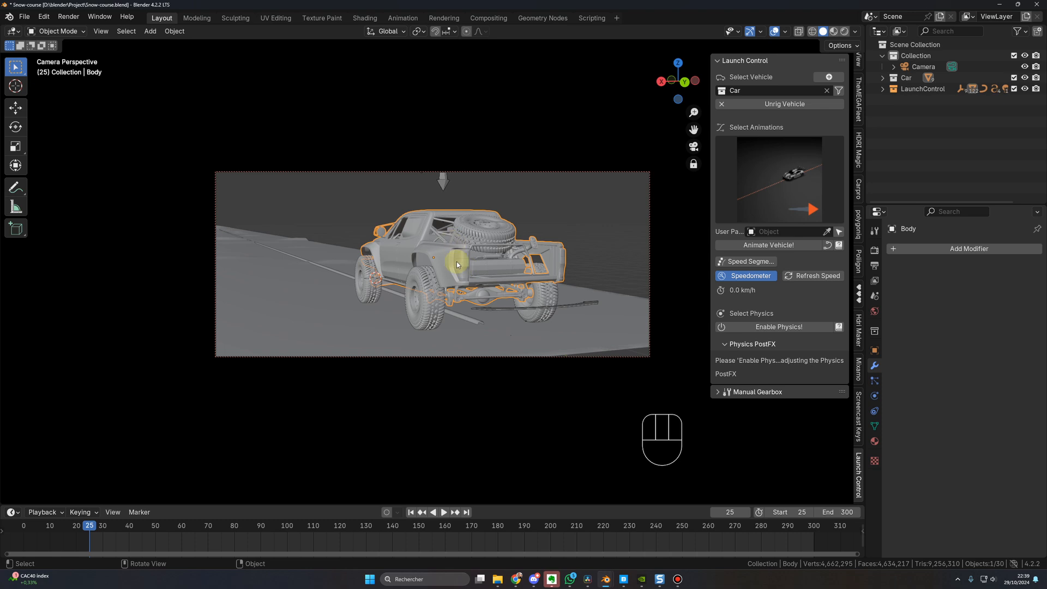
pyautogui.press('KP_0')
pyautogui.press('KP_0')
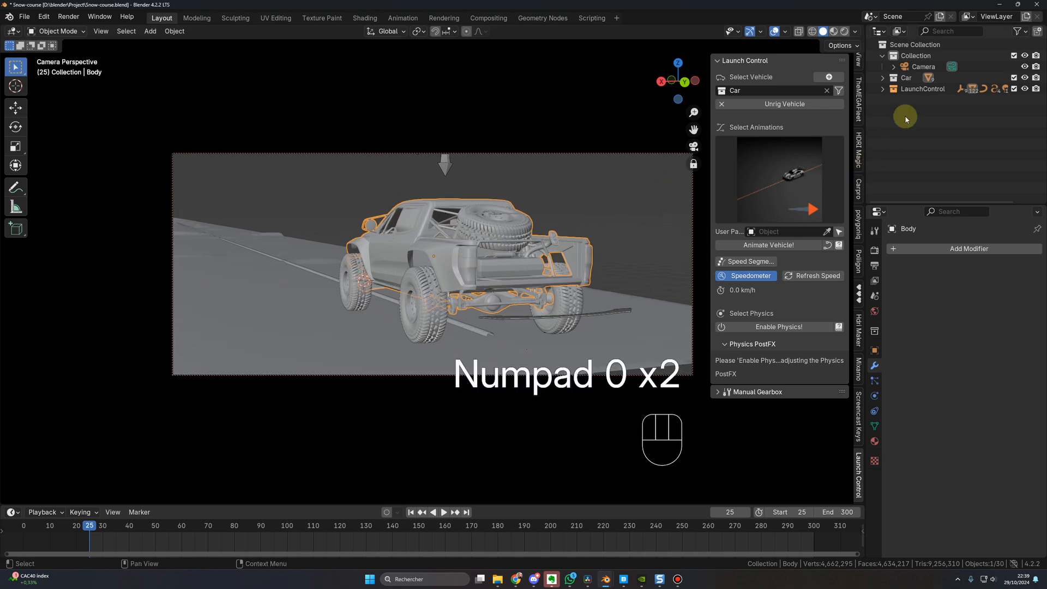
# - Reframe the camera lower behind the truck, at about X 3.14, Y 11.21, Z 1.27 m, and keyframe it at frame 25
pyautogui.click(921, 67)
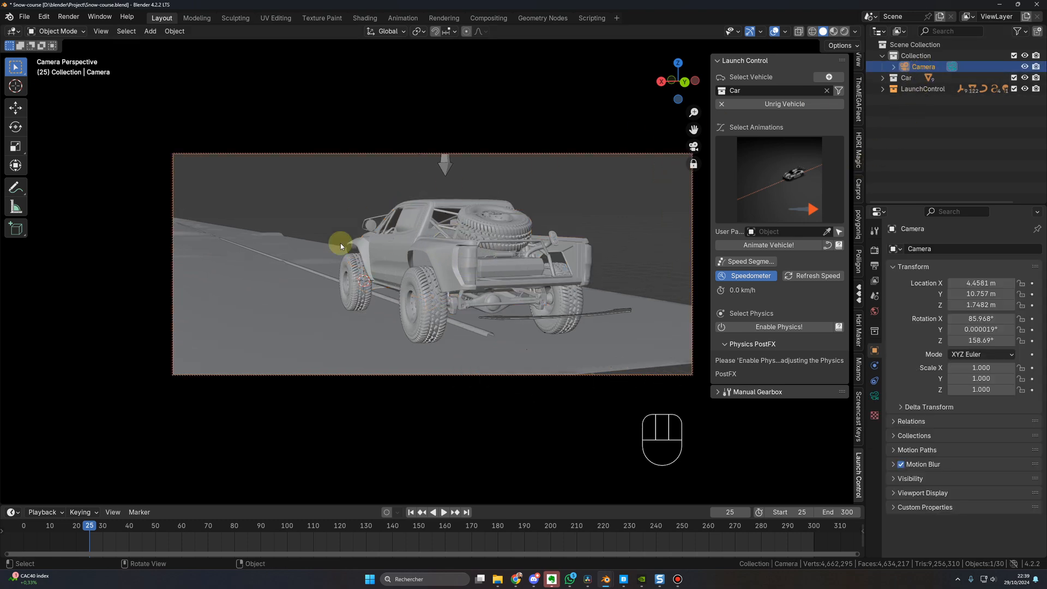
pyautogui.moveTo(311, 290)
pyautogui.mouseDown(button='middle')
pyautogui.moveTo(300, 283)
pyautogui.moveTo(314, 299)
pyautogui.mouseUp(button='middle')
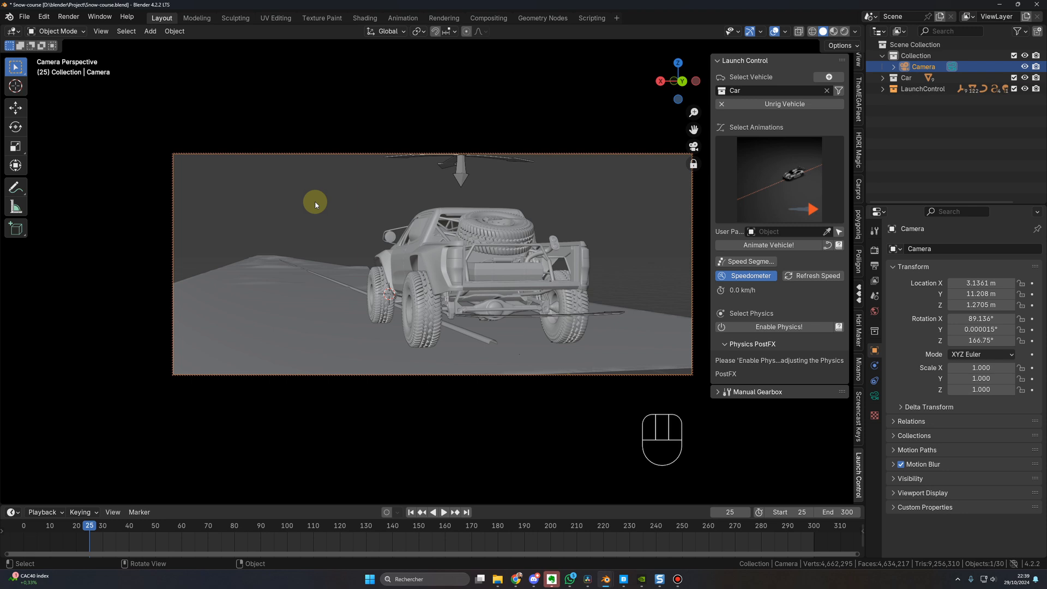
pyautogui.press('i')
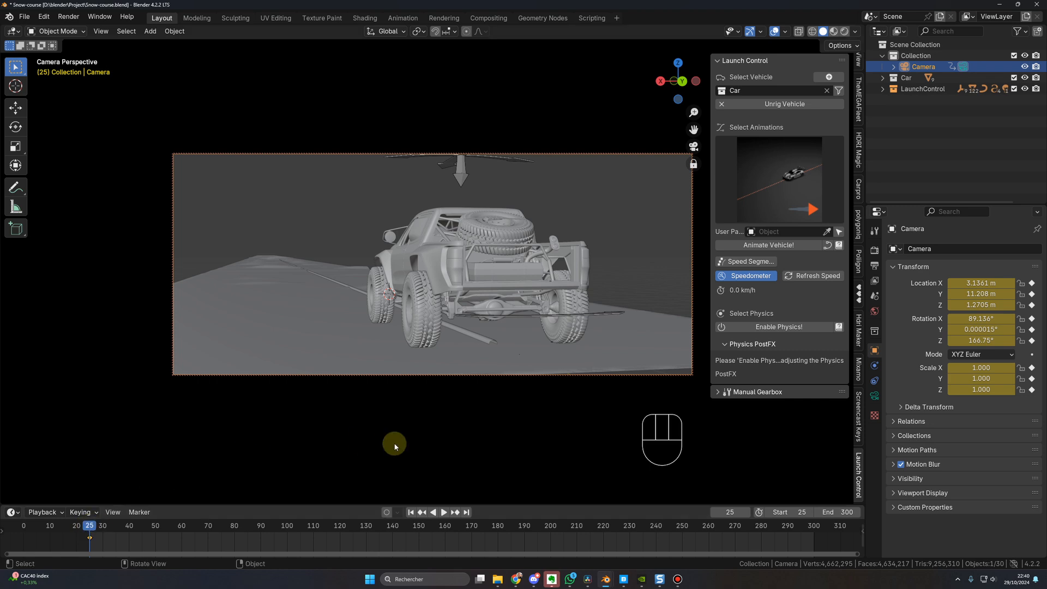
# - At frame 300, align the camera to a low rear three-quarter view of the truck and keyframe the camera
pyautogui.moveTo(787, 528); pyautogui.dragTo(813, 528)
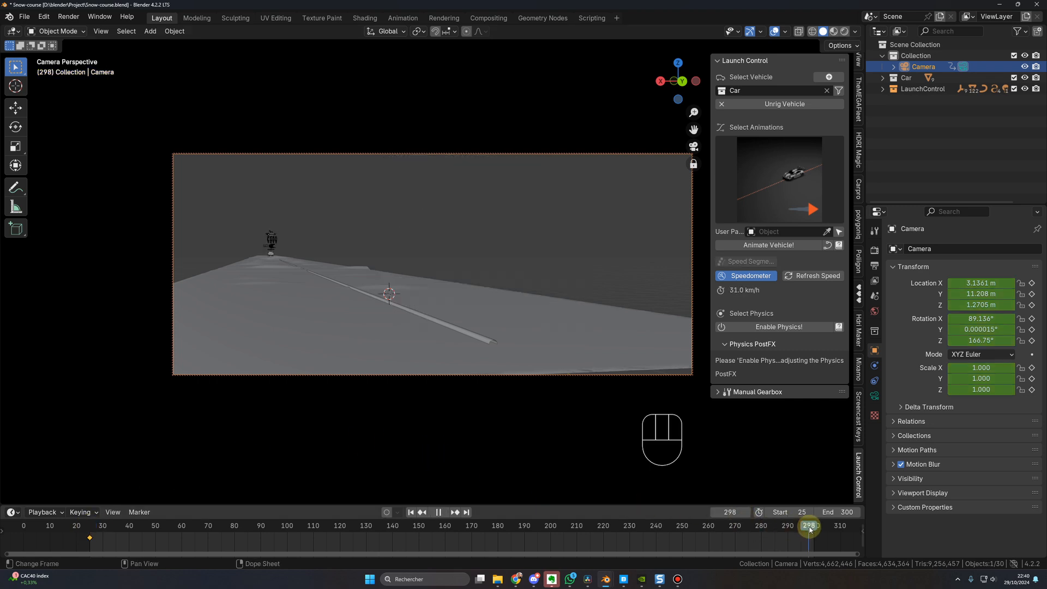
pyautogui.press('KP_0')
pyautogui.press('KP_Decimal')
pyautogui.keyDown('shift'); pyautogui.moveTo(324, 321); pyautogui.dragTo(344, 273, button='middle'); pyautogui.keyUp('shift')
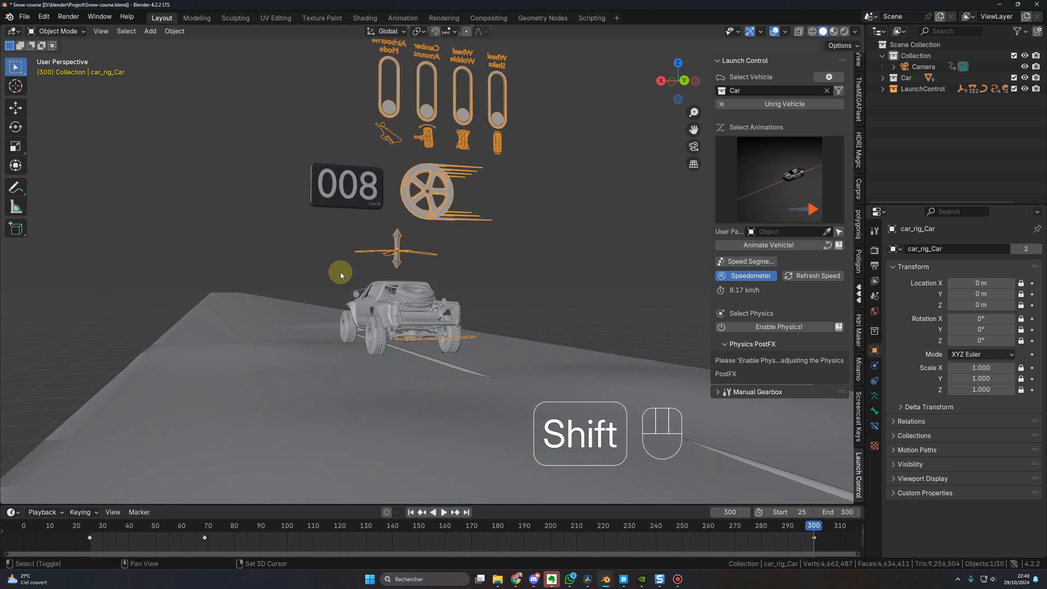
pyautogui.press('ctrl+alt+KP_0')
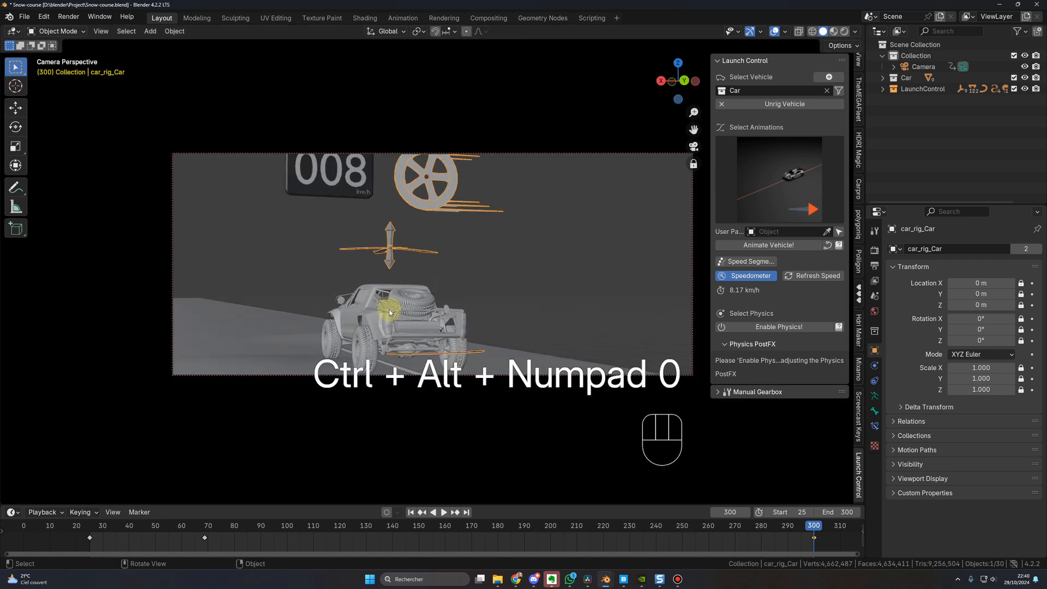
pyautogui.keyDown('shift'); pyautogui.moveTo(389, 313); pyautogui.dragTo(403, 259, button='middle'); pyautogui.keyUp('shift')
pyautogui.click(922, 68)
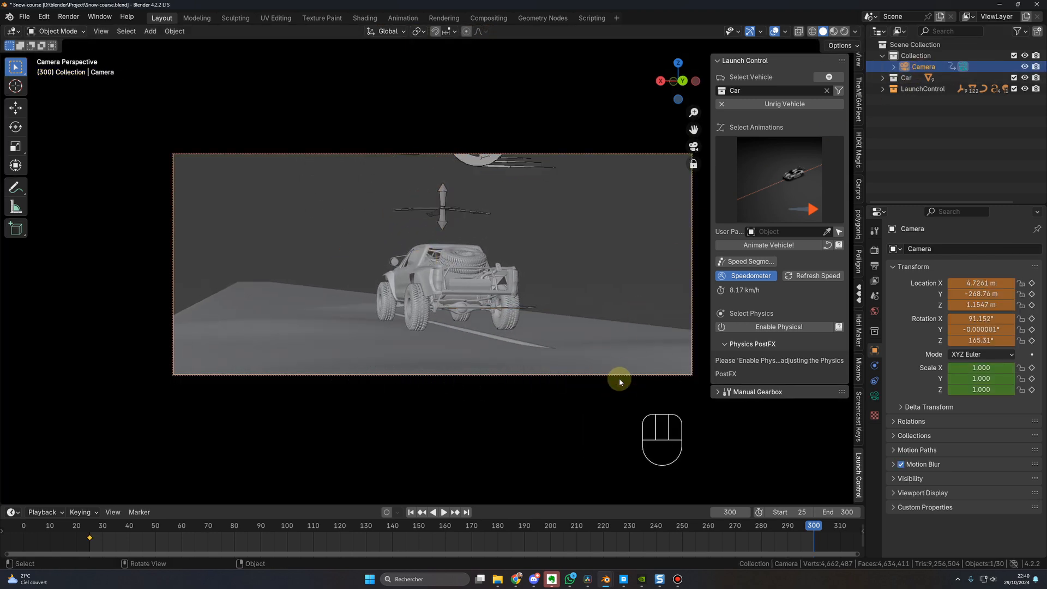
pyautogui.press('i')
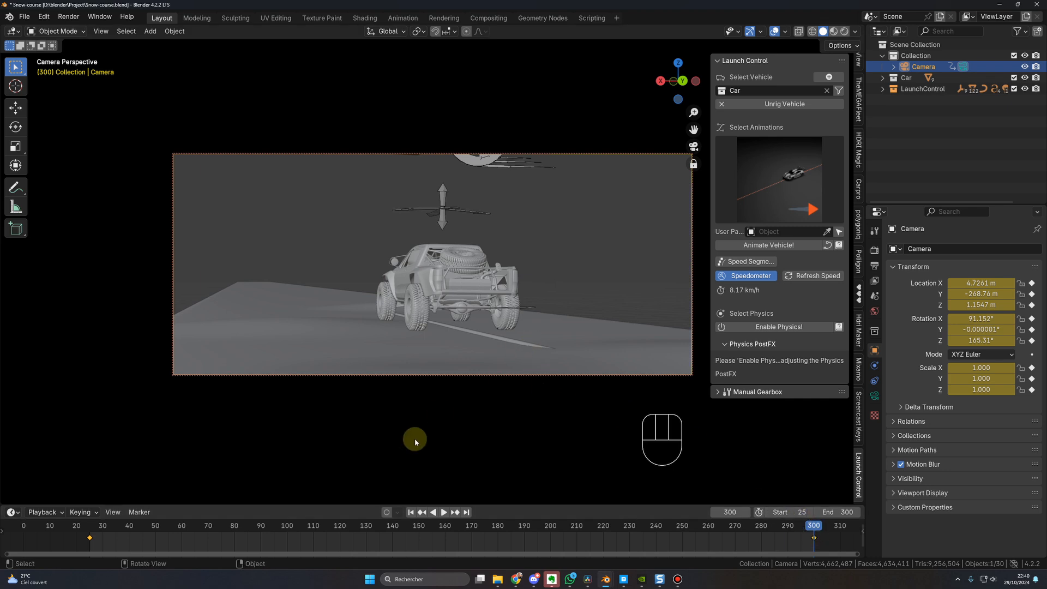
# - Play the animation from the start to frame 151, shift the camera's Y location to about -102.49 m and keyframe its location
pyautogui.hotkey('shift', 'Left')
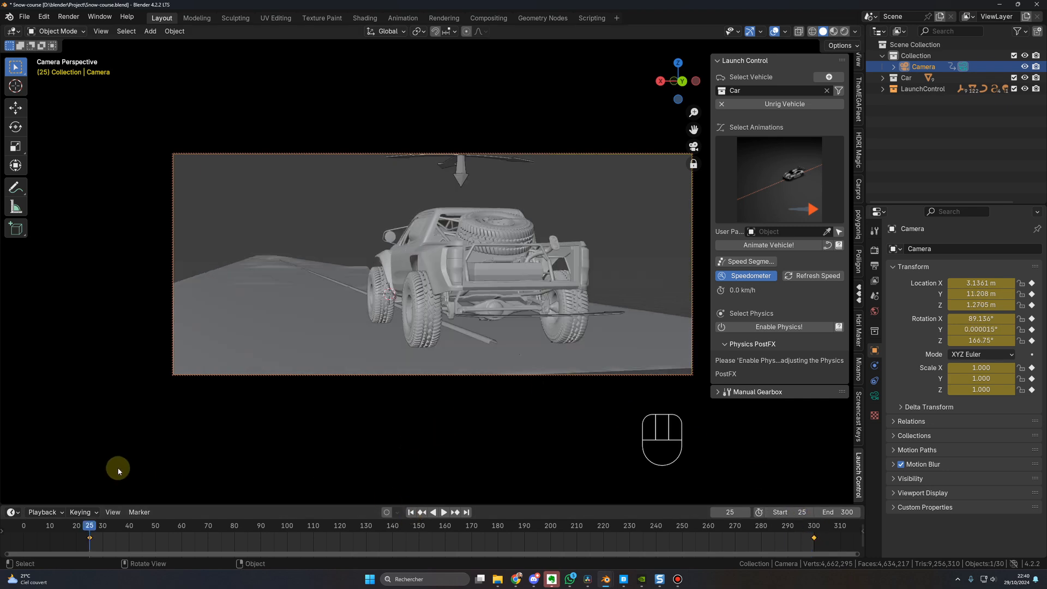
pyautogui.press('space')
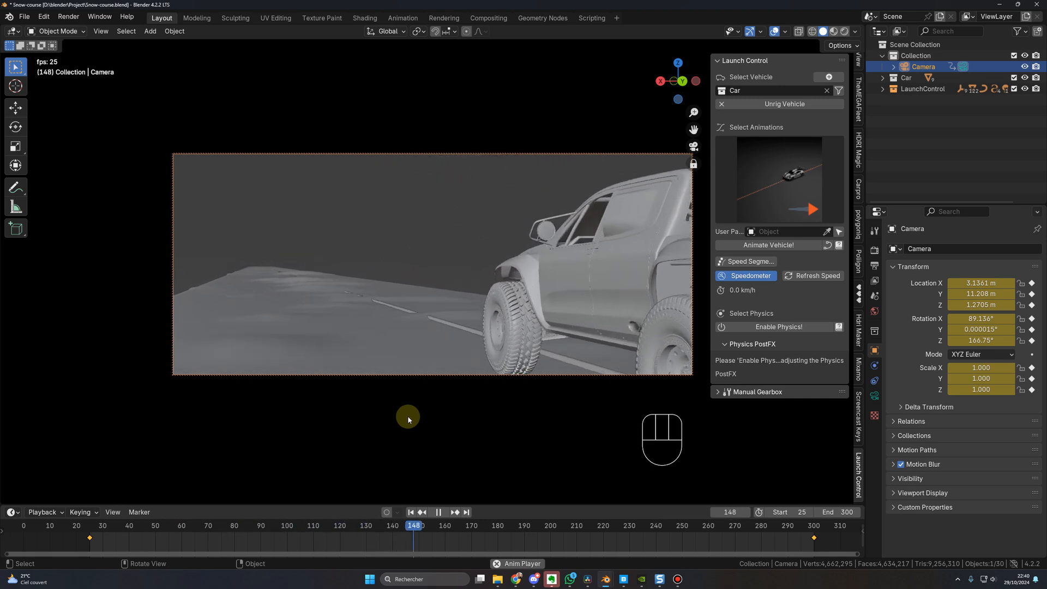
pyautogui.press('space')
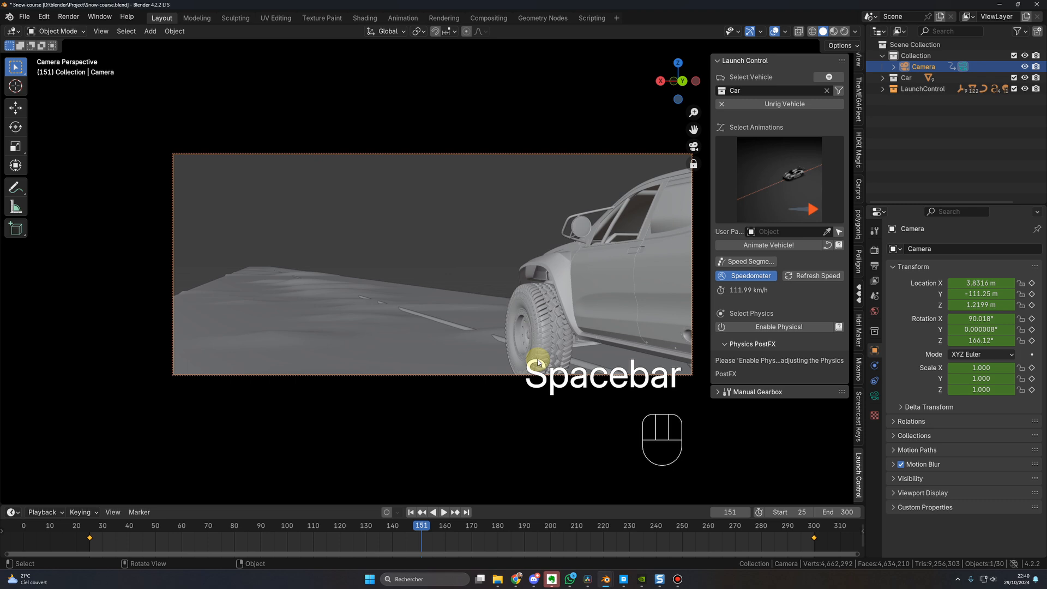
pyautogui.click(923, 67)
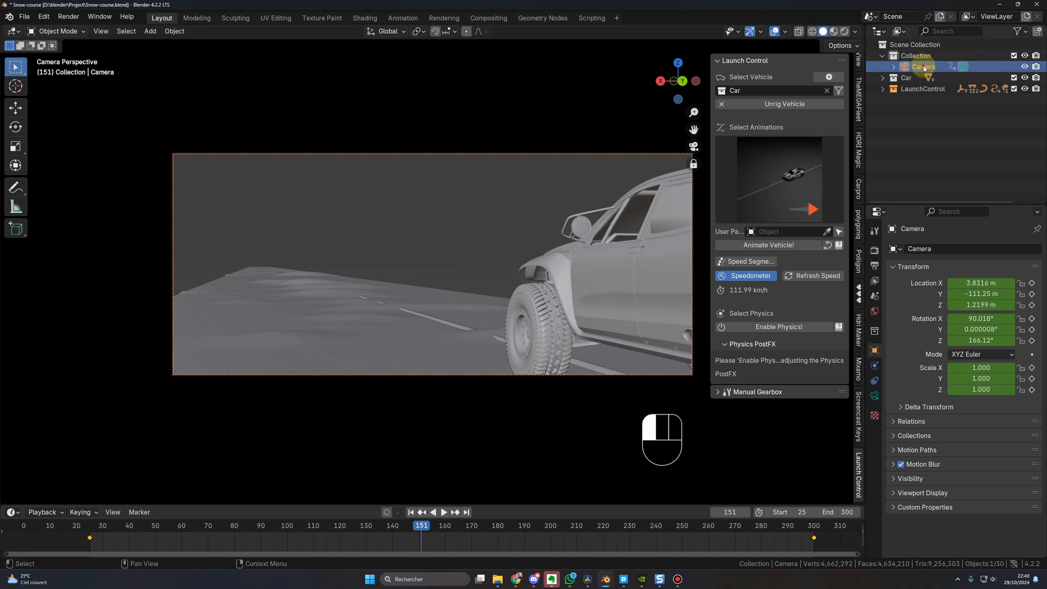
pyautogui.scroll(3, 854, 99)
pyautogui.click(858, 66)
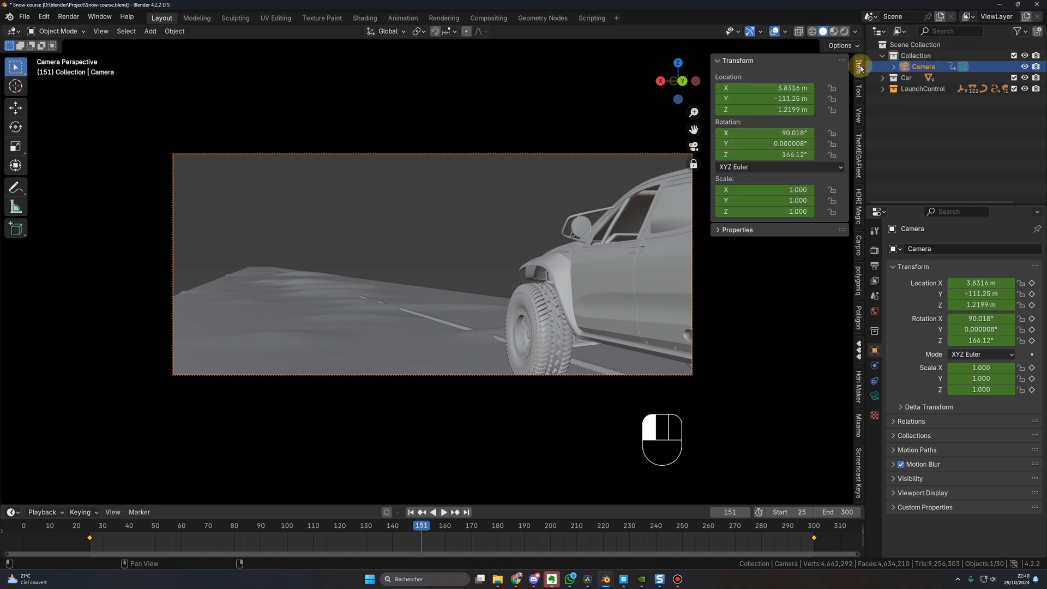
pyautogui.moveTo(786, 98)
pyautogui.mouseDown()
pyautogui.moveTo(821, 98)
pyautogui.moveTo(797, 95)
pyautogui.mouseUp()
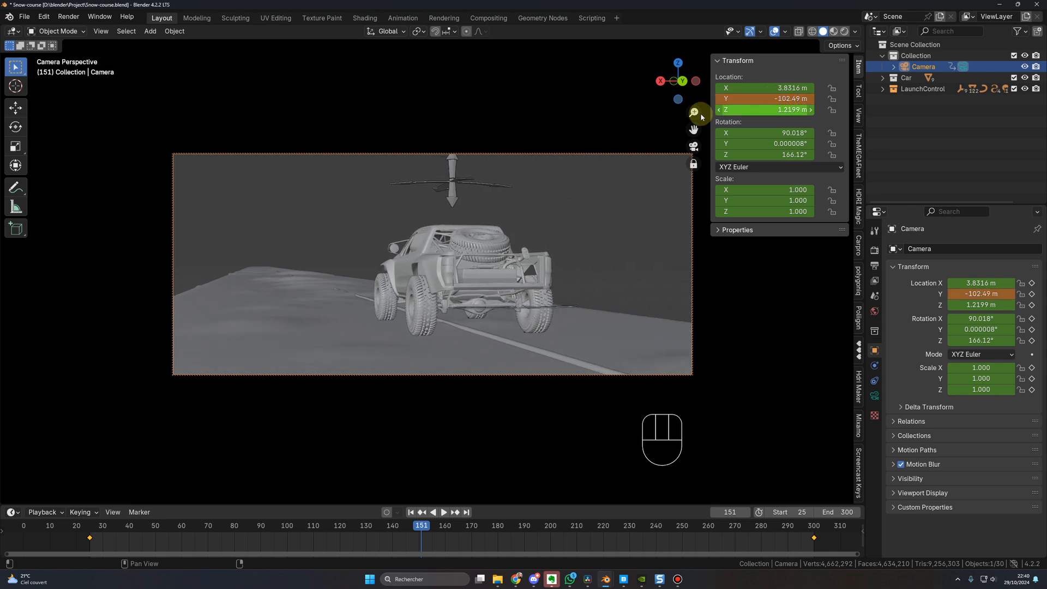
pyautogui.press('i')
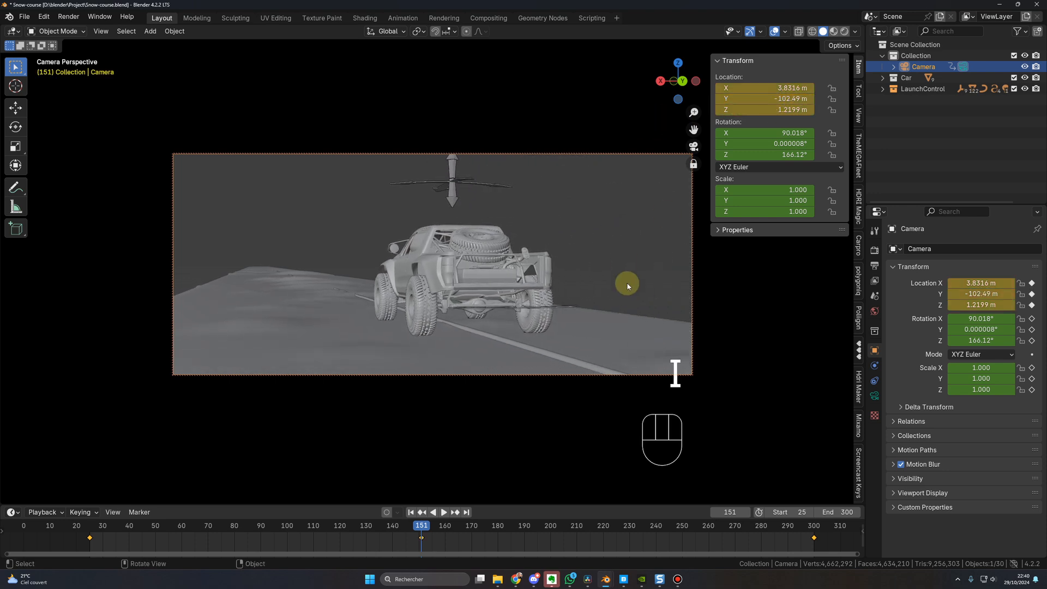
# - At frame 224, shift the camera's Y location to about -193.4 m and keyframe the camera
pyautogui.moveTo(105, 525); pyautogui.dragTo(617, 544)
pyautogui.moveTo(775, 99); pyautogui.dragTo(818, 98)
pyautogui.press('i')
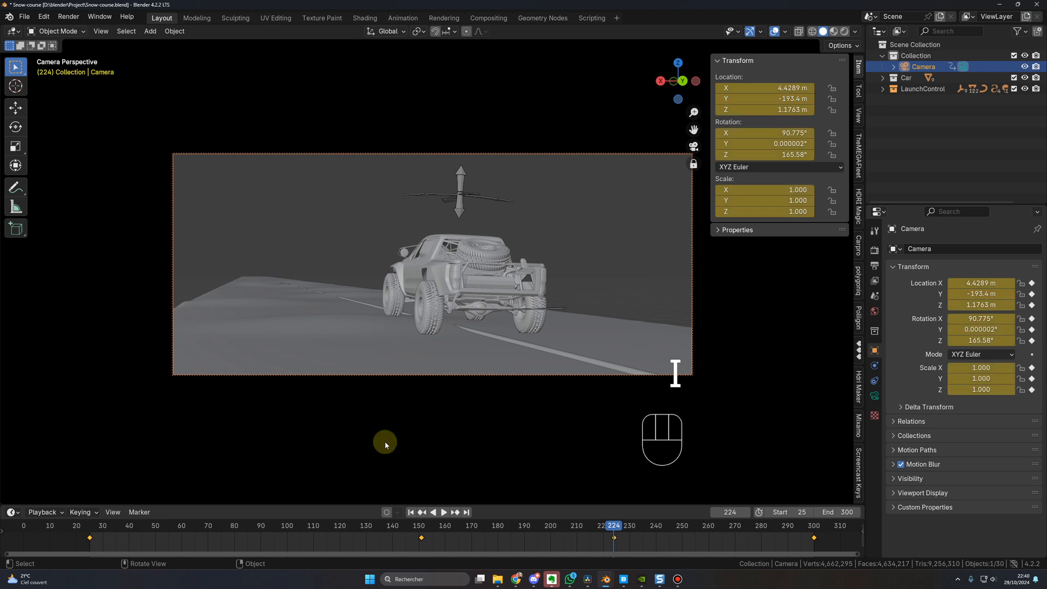
# - Check the truck's framing between frames 224 and 300, adjust the camera's Y location at frame 264, and keyframe the camera at frame 266
pyautogui.click(444, 512)
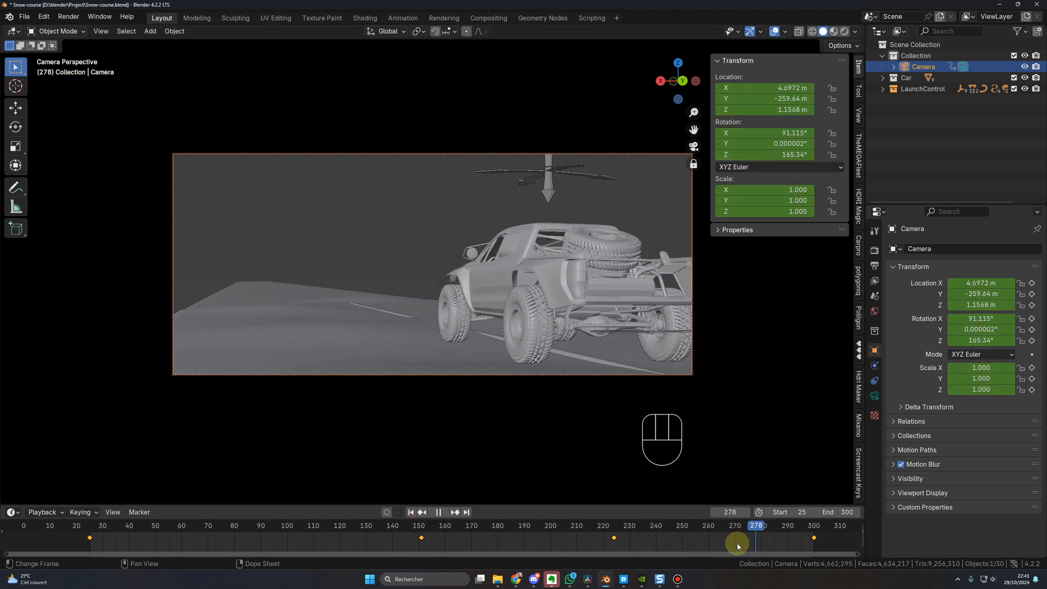
pyautogui.click(720, 544)
pyautogui.moveTo(766, 99); pyautogui.dragTo(795, 98)
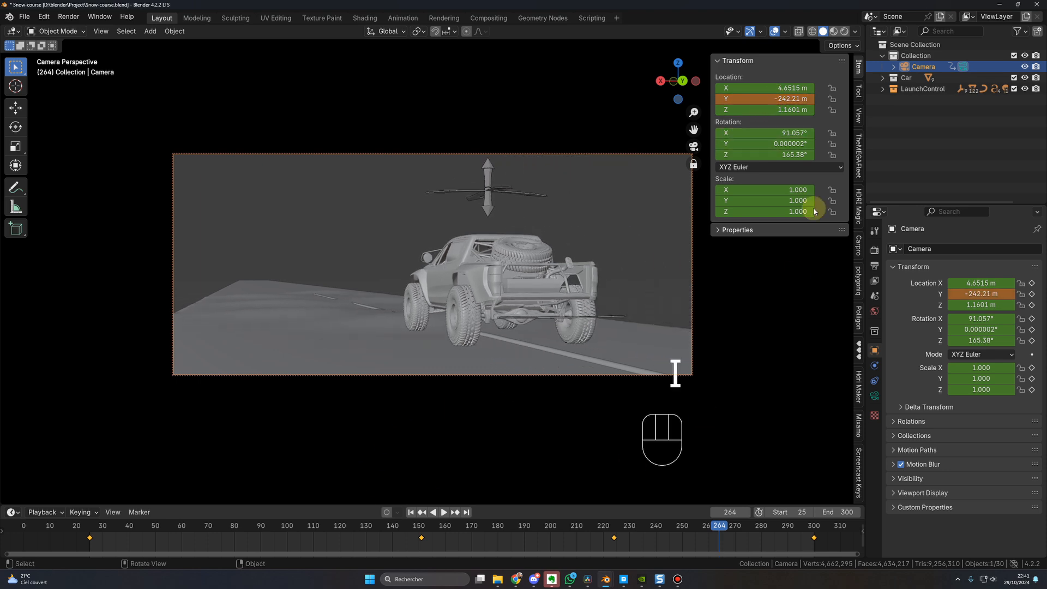
pyautogui.press('Right')
pyautogui.press('Right')
pyautogui.press('i')
# - Play back the animation through the camera from frame 25 to check how the camera follows the truck
pyautogui.hotkey('shift', 'Left')
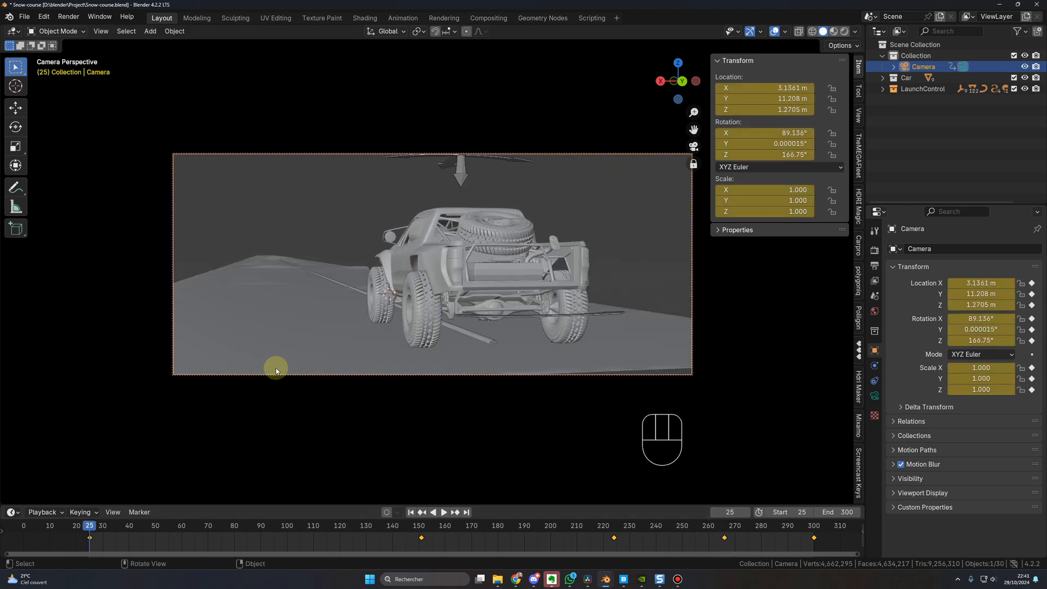
pyautogui.press('space')
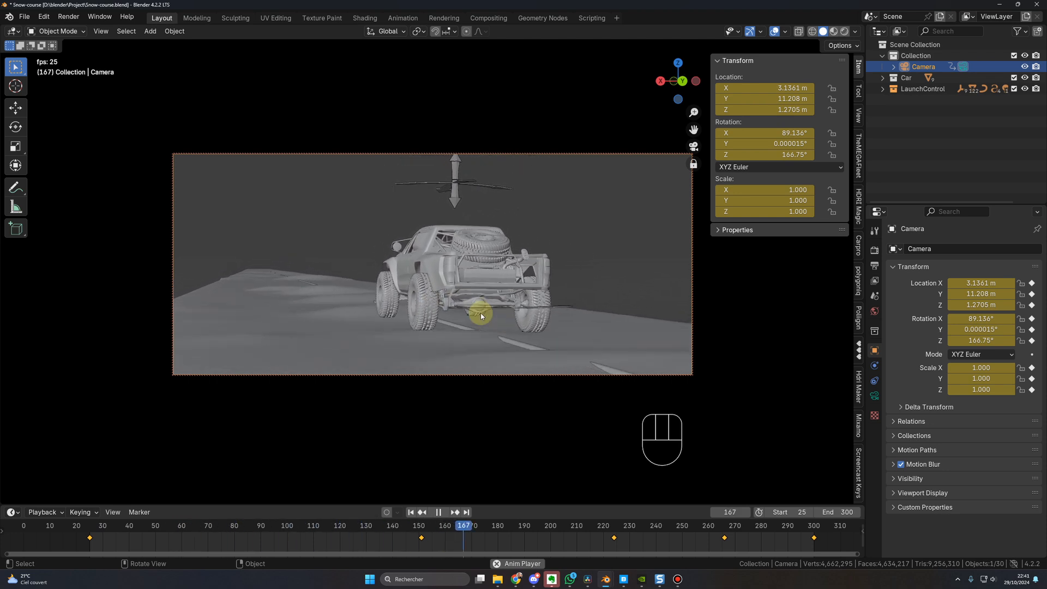
pyautogui.press('space')
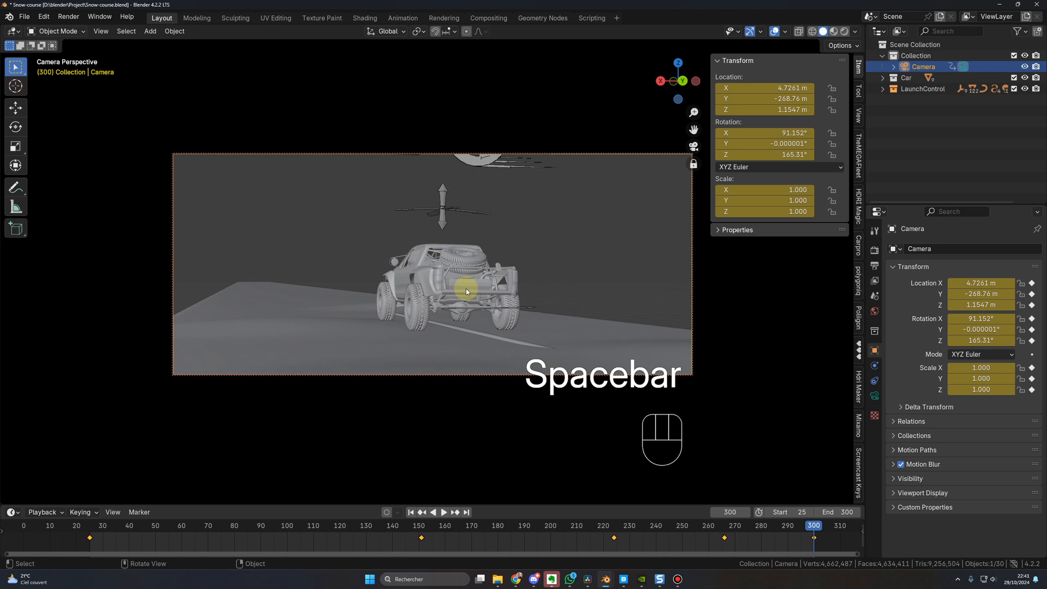
pyautogui.press('space')
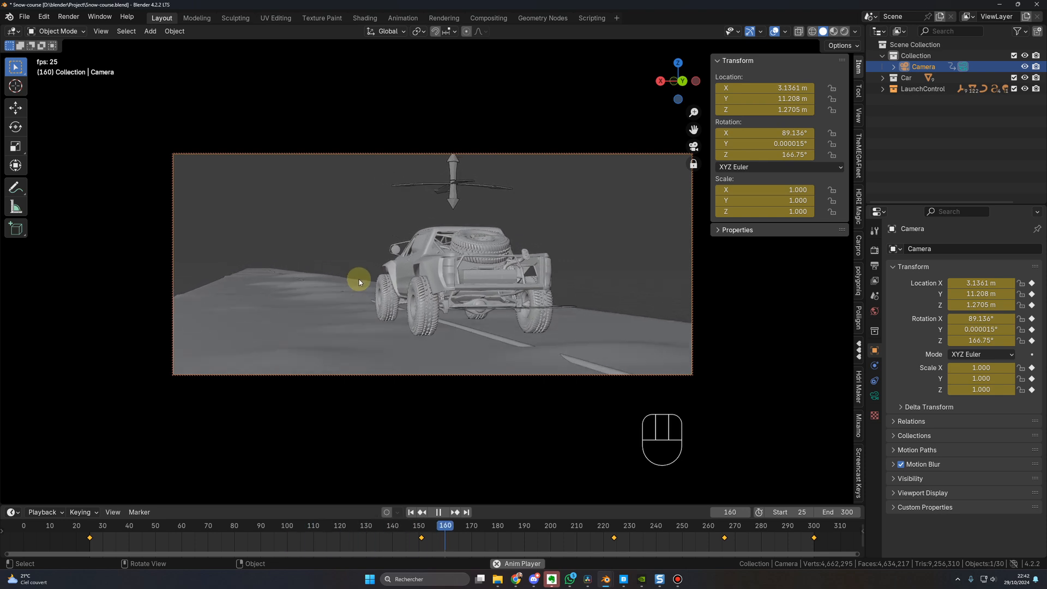
pyautogui.press('space')
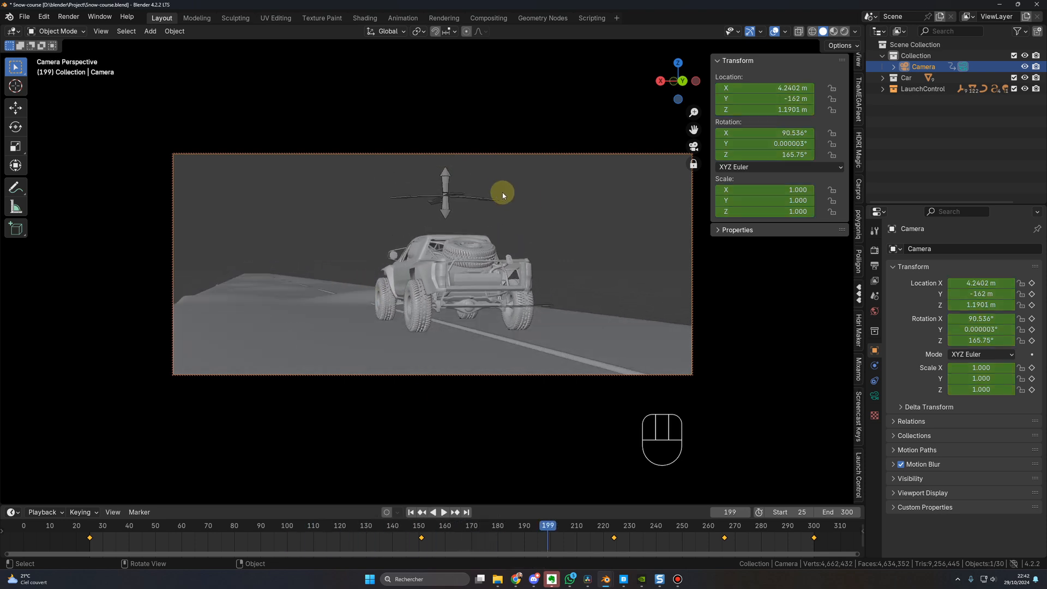
# - Enable Launch Control physics for the truck and choose the Rally Car preset
pyautogui.click(860, 466)
pyautogui.click(775, 327)
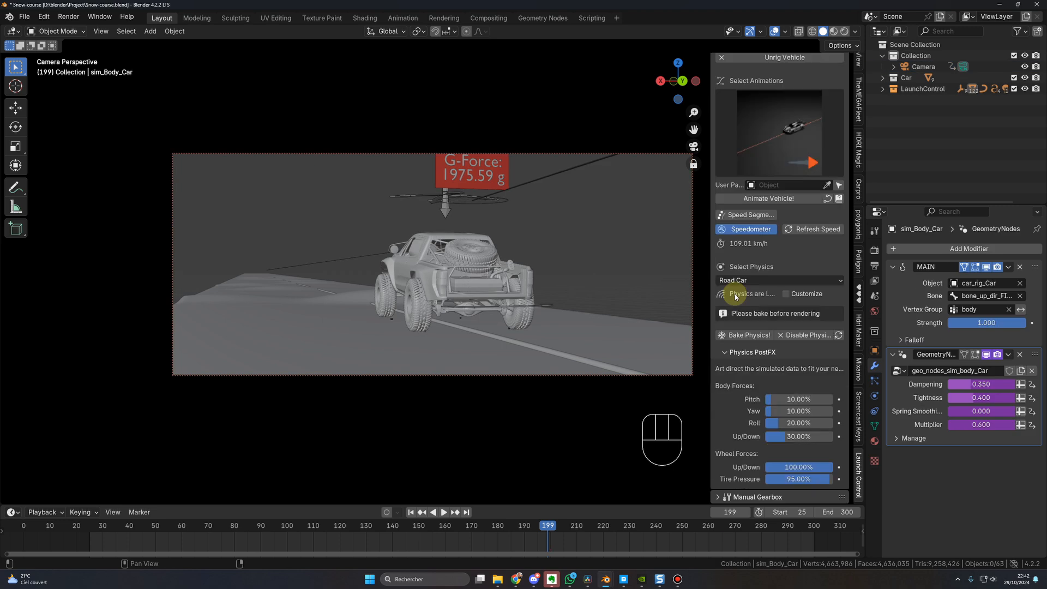
pyautogui.click(742, 281)
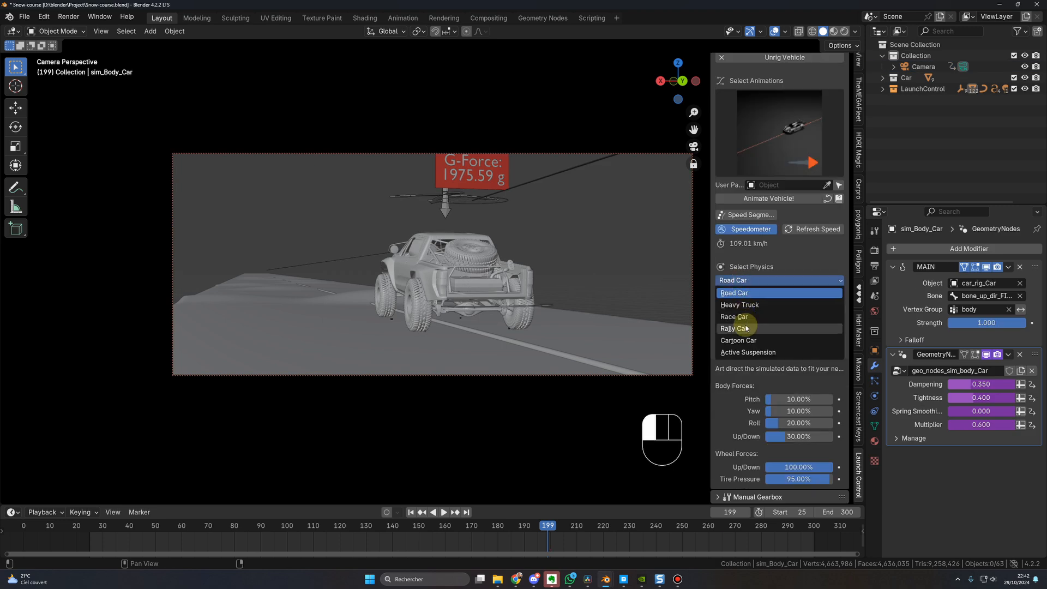
pyautogui.click(767, 330)
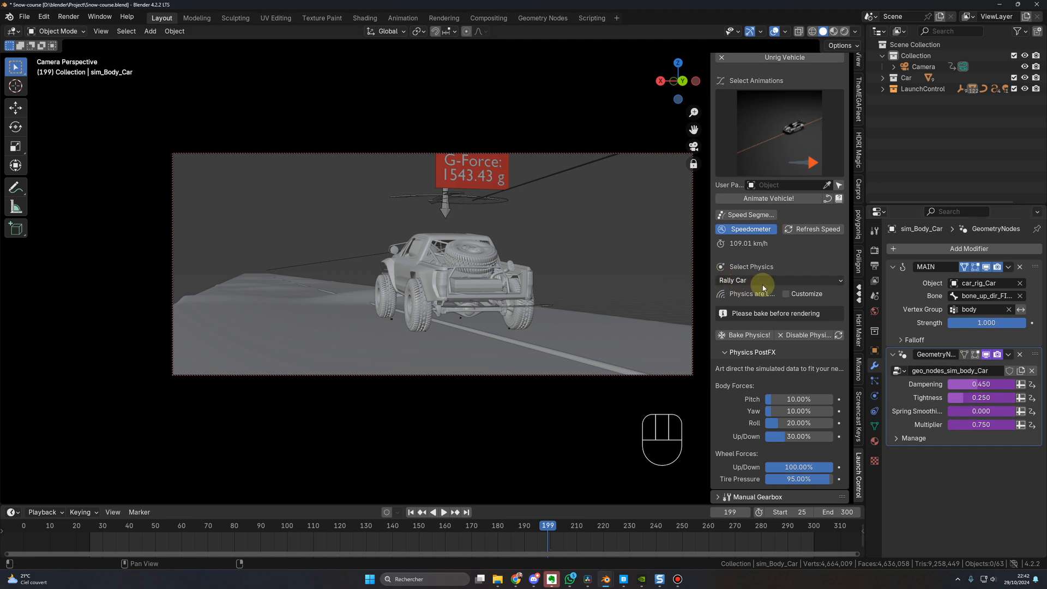
# - Play the physics animation from the first frame and examine how the truck's suspension reacts to the road
pyautogui.click(410, 512)
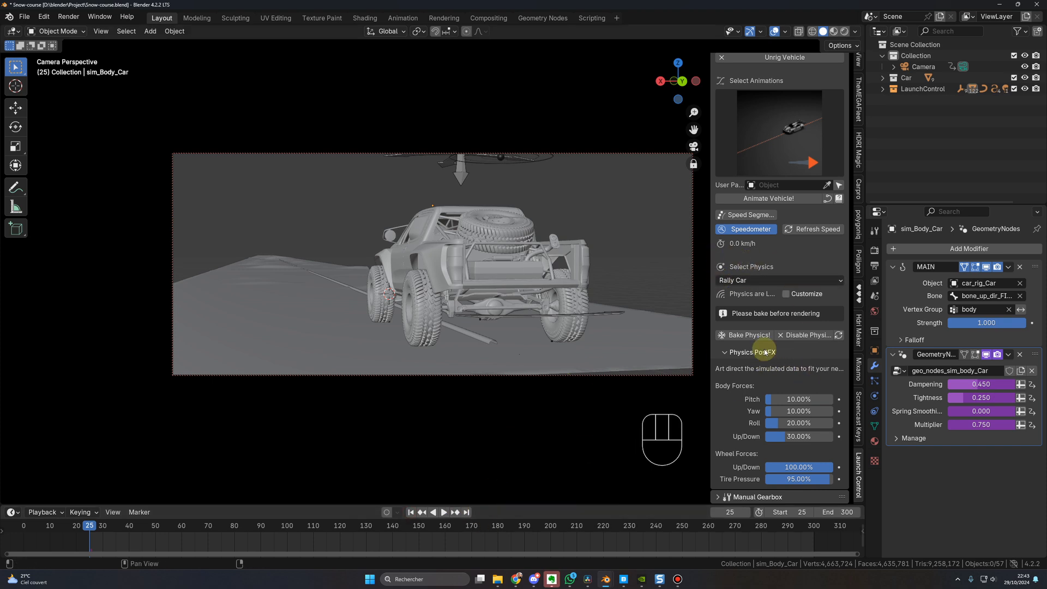
pyautogui.click(443, 513)
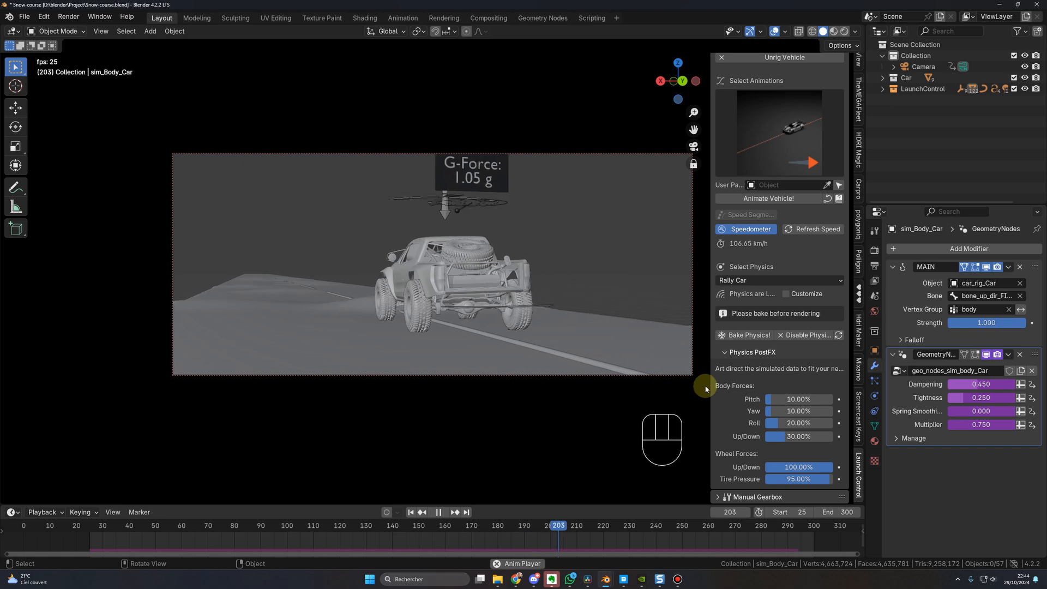
pyautogui.click(439, 513)
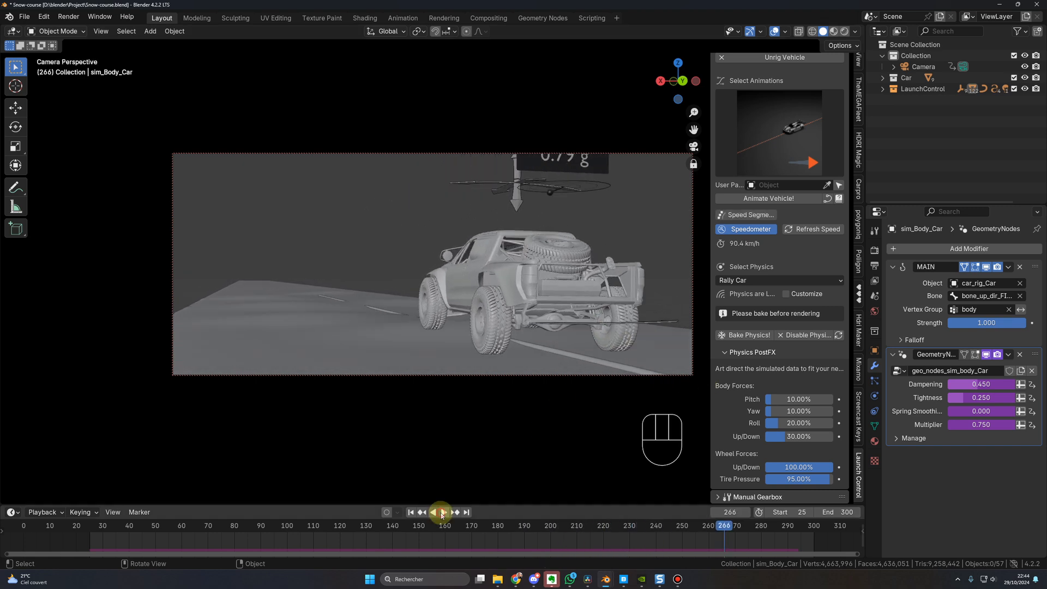
pyautogui.click(411, 512)
pyautogui.click(444, 512)
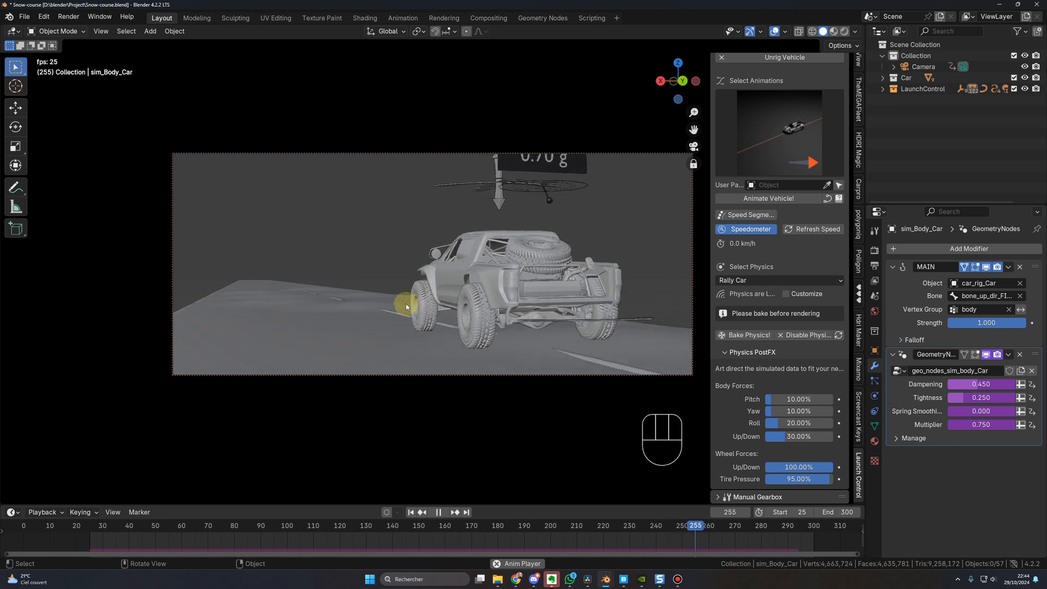
pyautogui.click(438, 512)
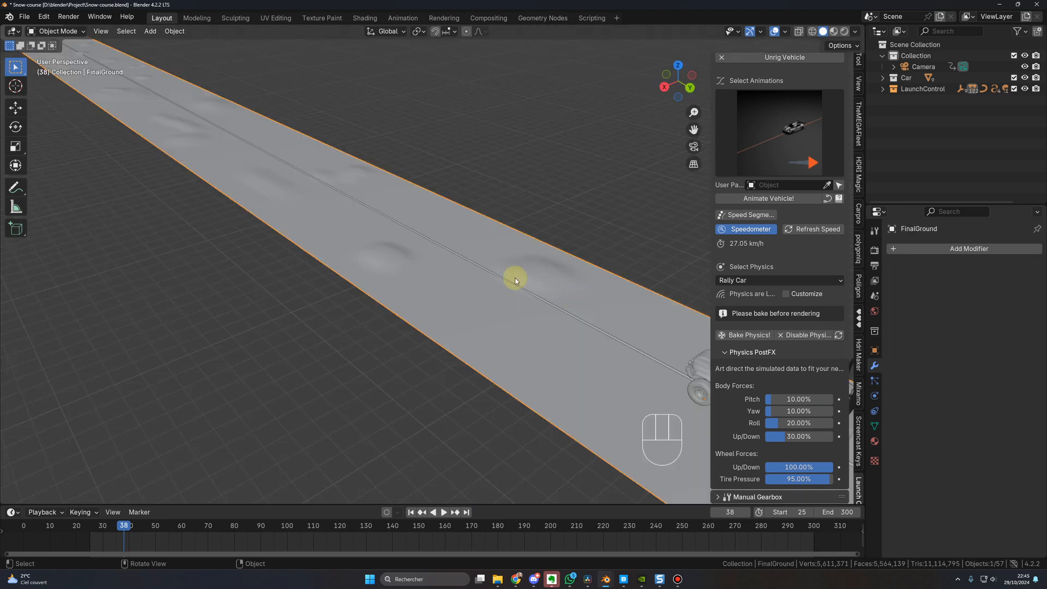
# - Examine the bumps along the FinalGround road, and replay the physics animation through the camera from frame 25
pyautogui.scroll(-3, 515, 279)
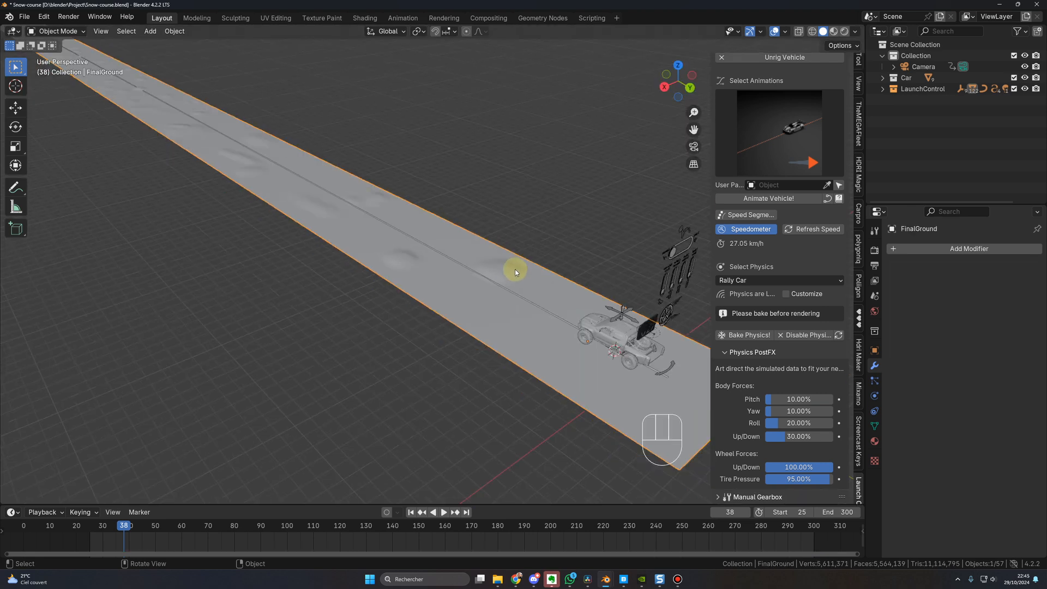
pyautogui.scroll(2, 515, 269)
pyautogui.keyDown('shift'); pyautogui.moveTo(515, 289); pyautogui.dragTo(501, 280, button='middle'); pyautogui.keyUp('shift')
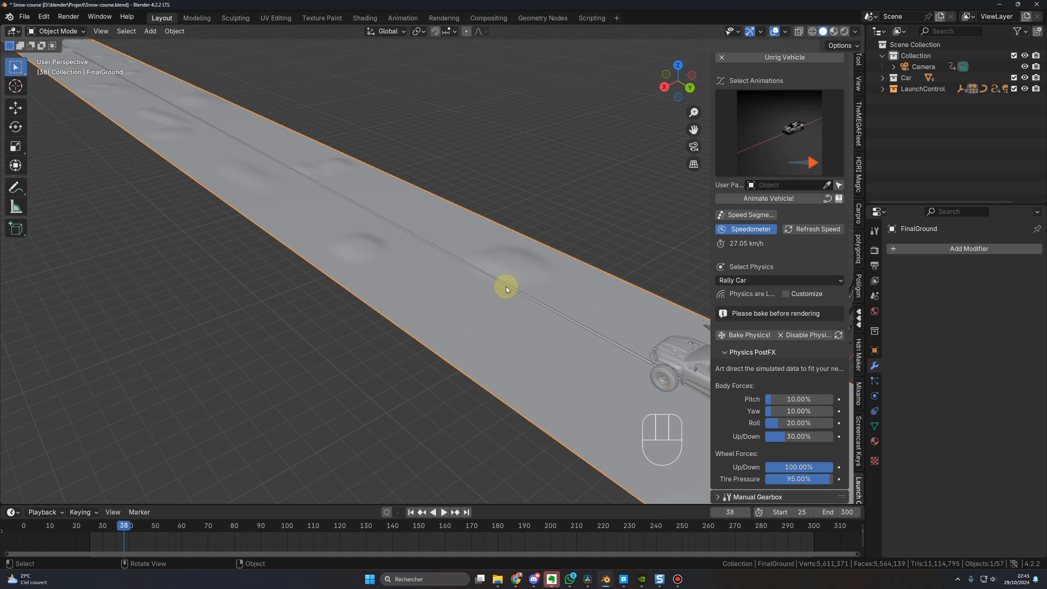
pyautogui.keyDown('shift'); pyautogui.moveTo(506, 286); pyautogui.dragTo(463, 289, button='middle'); pyautogui.keyUp('shift')
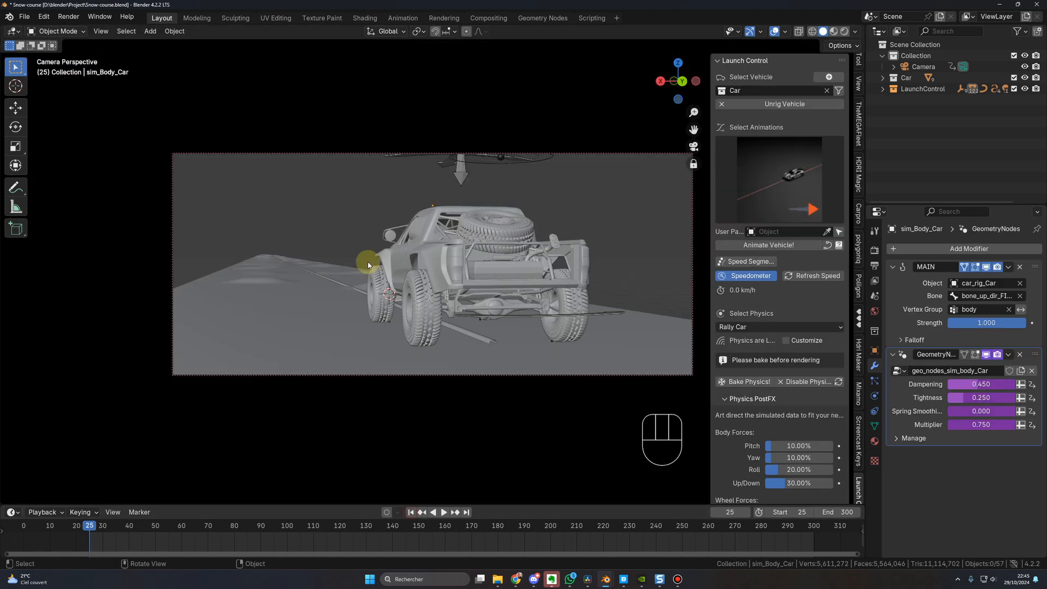
pyautogui.click(444, 512)
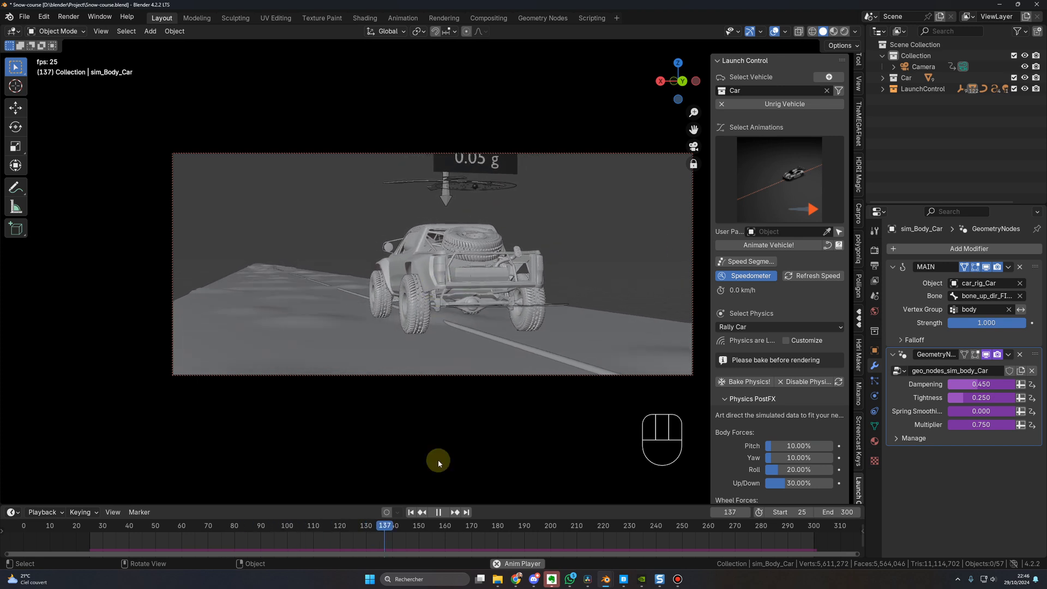
# - Stop the playback, return to the first frame and replay the physics animation through the camera
pyautogui.press('space')
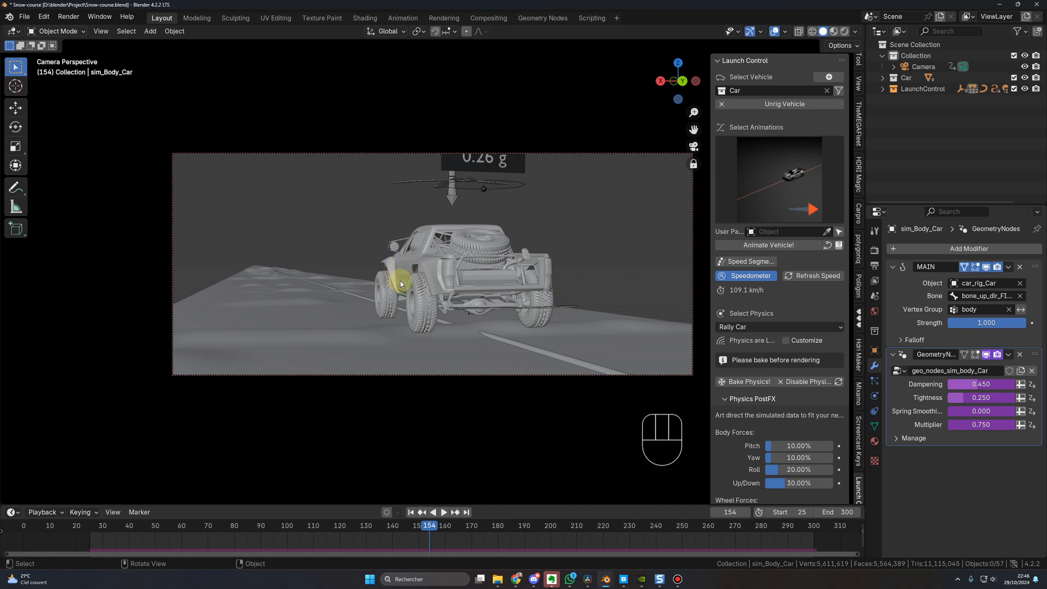
pyautogui.click(414, 512)
pyautogui.click(445, 512)
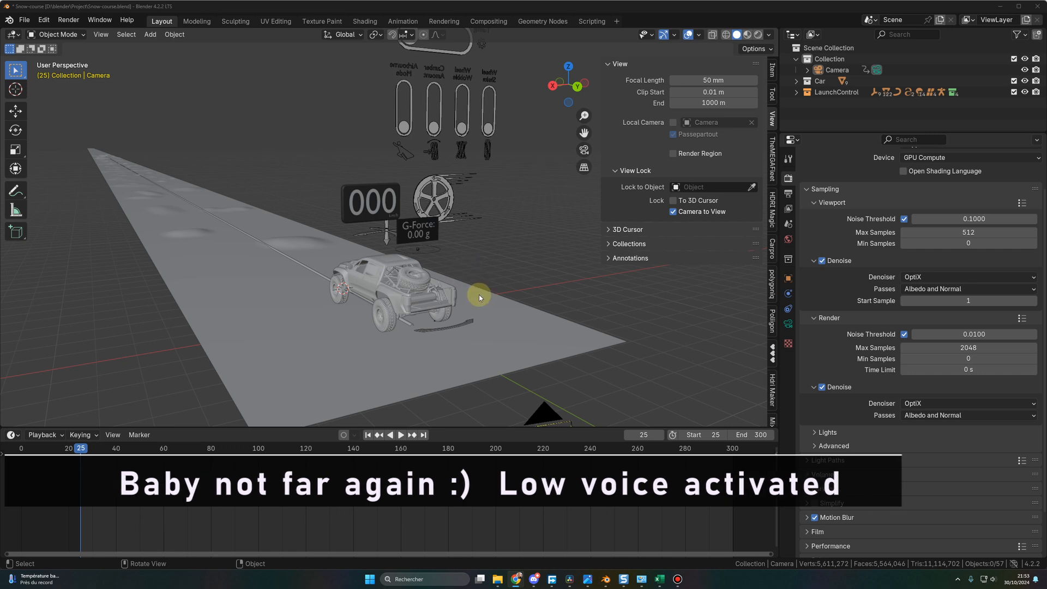
# - Review the scene's output format and frame range settings
pyautogui.click(789, 195)
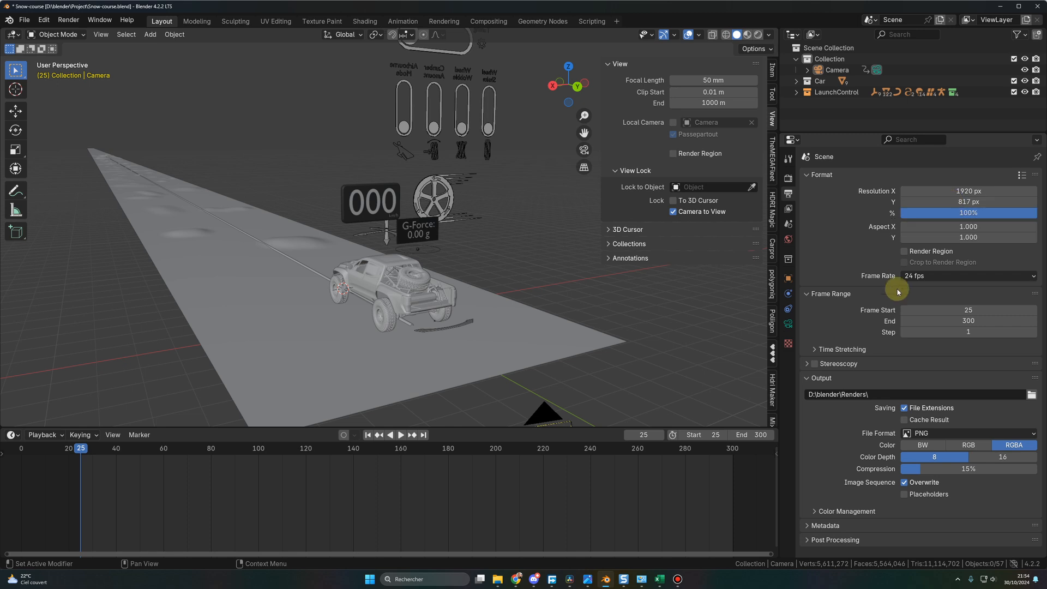
pyautogui.scroll(-2, 530, 324)
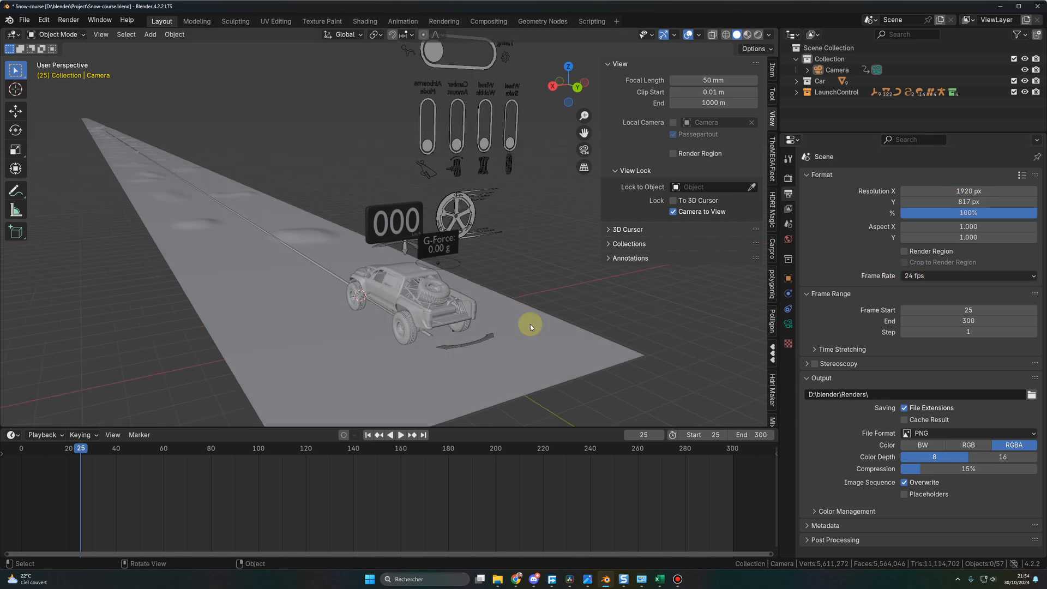
pyautogui.scroll(-1, 507, 324)
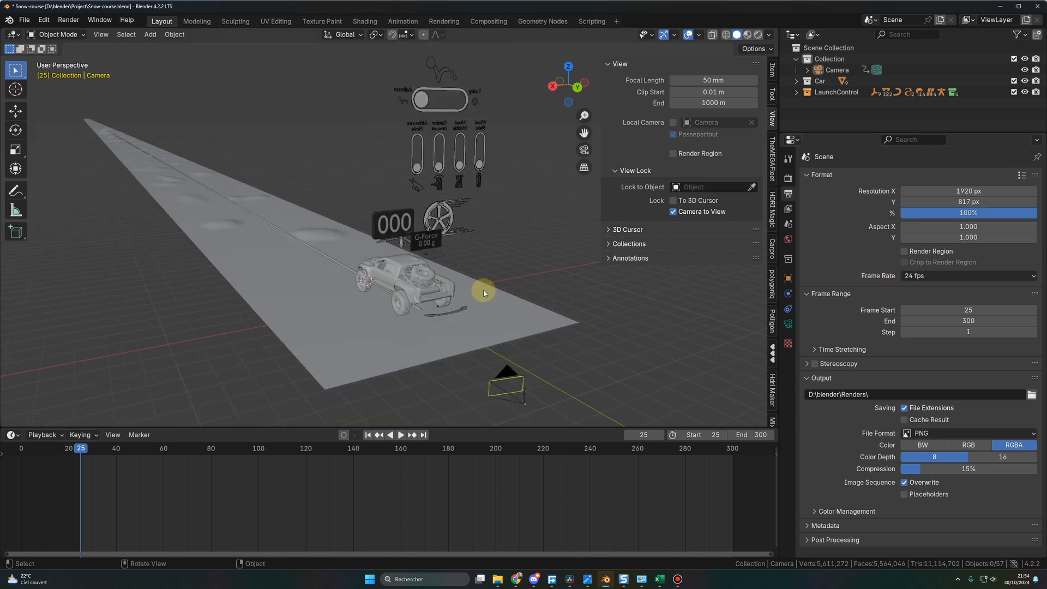
pyautogui.scroll(2, 496, 300)
# - Add a Plain Axes empty to the scene and name it Focus
pyautogui.hotkey('shift', 'a')
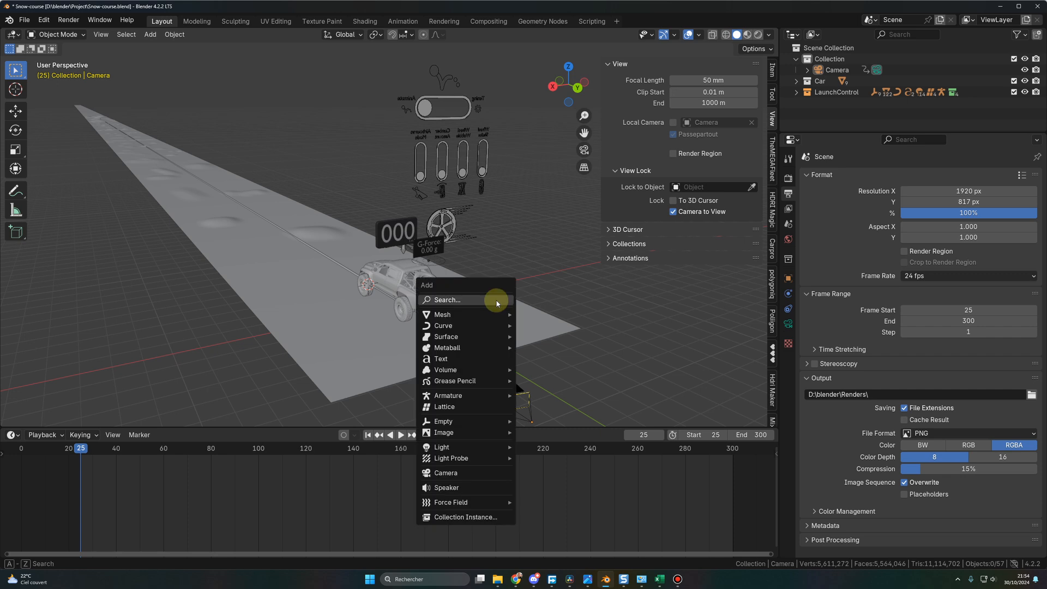
pyautogui.moveTo(458, 421)
pyautogui.click(533, 421)
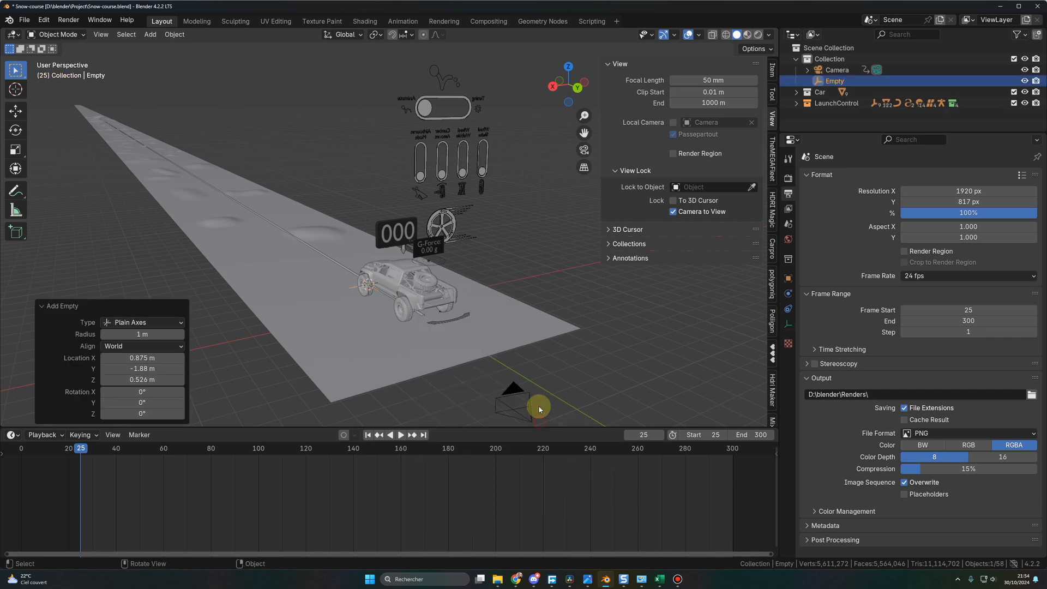
pyautogui.doubleClick(836, 81)
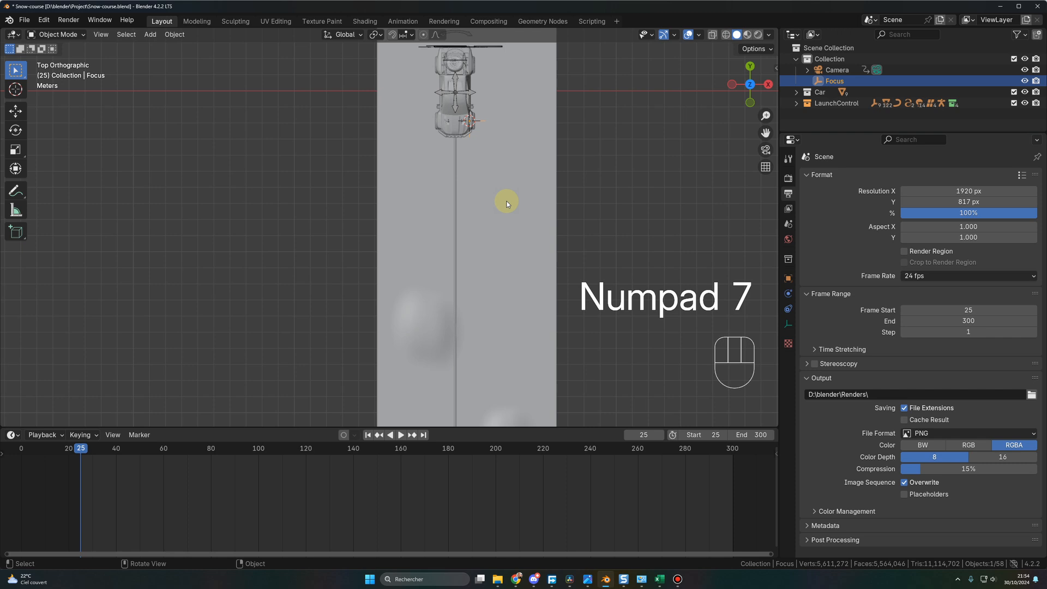
# - Move the Focus empty to the rear of the truck, about 4.45 m along Y, and raise it about 0.69 m
pyautogui.keyDown('shift'); pyautogui.moveTo(507, 201); pyautogui.dragTo(513, 301, button='middle'); pyautogui.keyUp('shift')
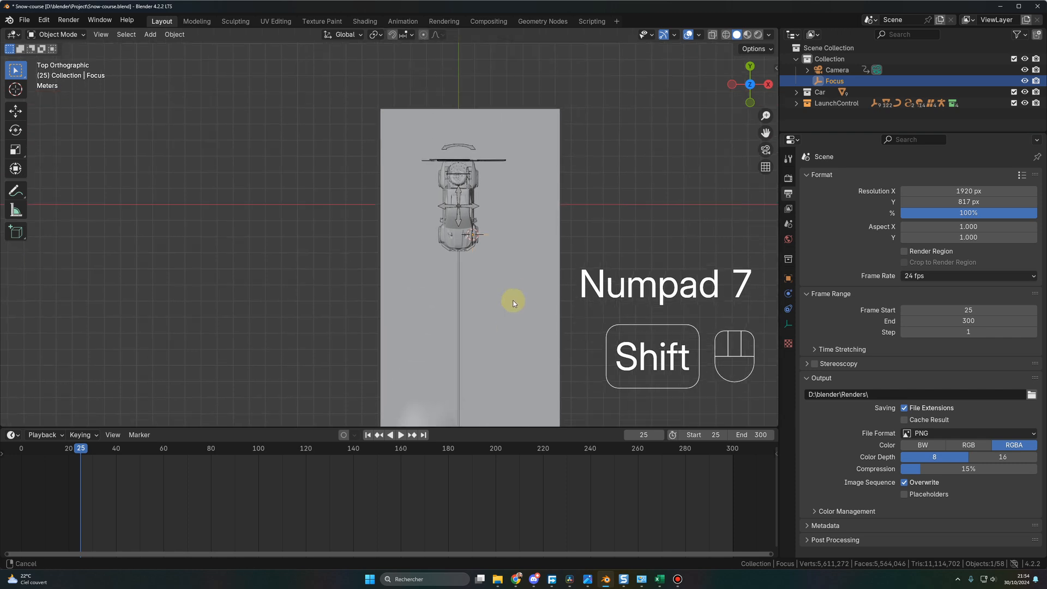
pyautogui.scroll(2, 534, 227)
pyautogui.keyDown('shift'); pyautogui.moveTo(527, 208); pyautogui.dragTo(517, 234, button='middle'); pyautogui.keyUp('shift')
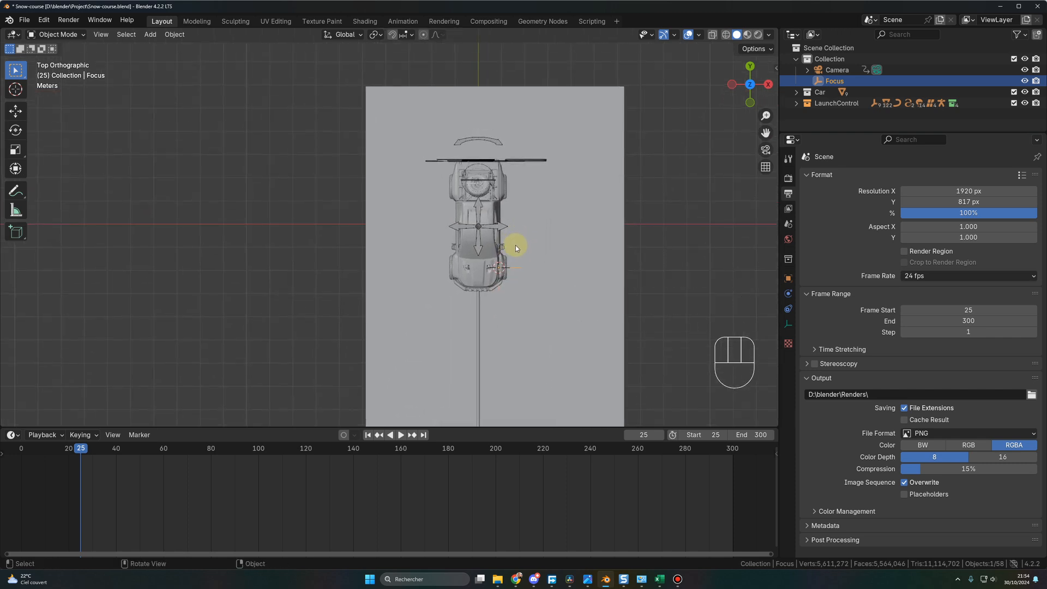
pyautogui.press('g')
pyautogui.hotkey('shift', 'z')
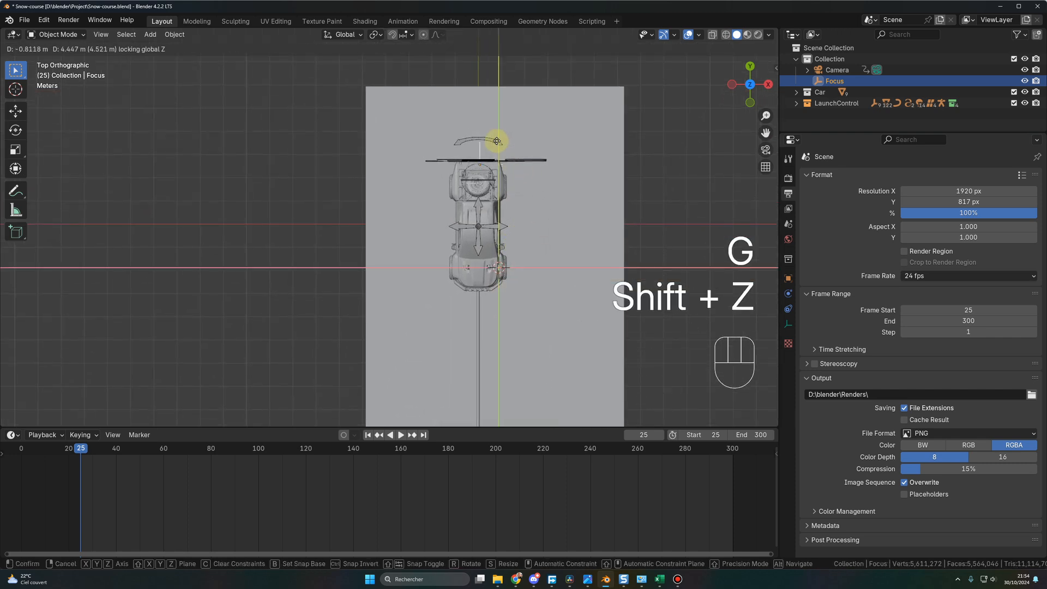
pyautogui.click(496, 139)
pyautogui.moveTo(496, 139); pyautogui.dragTo(492, 295, button='middle')
pyautogui.scroll(4, 492, 296)
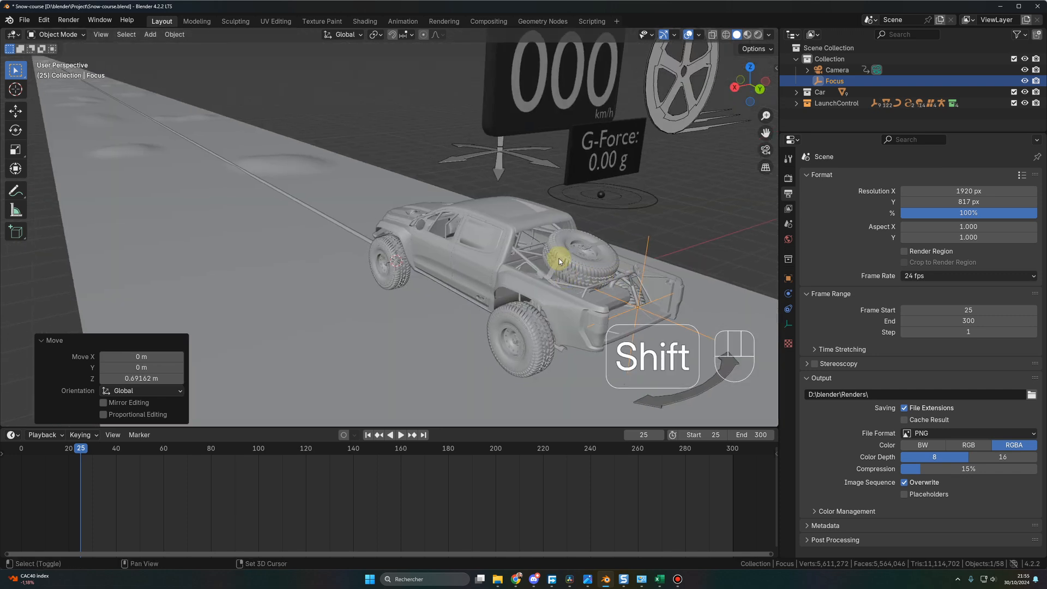
# - Parent the Focus empty to the truck's Body using Object (Keep Transform)
pyautogui.keyDown('shift'); pyautogui.moveTo(606, 261); pyautogui.dragTo(555, 242, button='middle'); pyautogui.keyUp('shift')
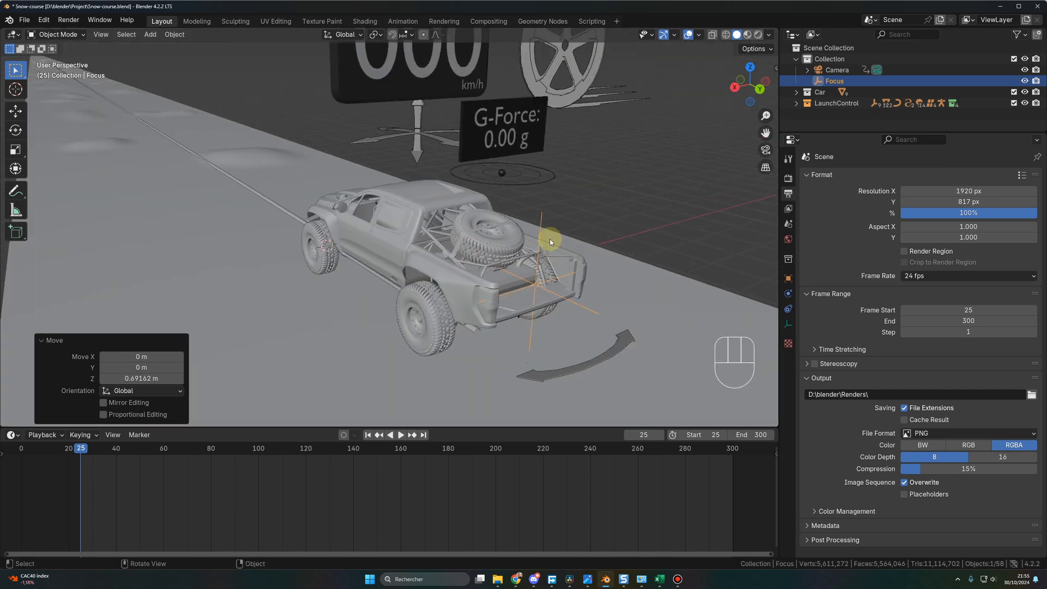
pyautogui.keyDown('shift'); pyautogui.click(441, 206); pyautogui.keyUp('shift')
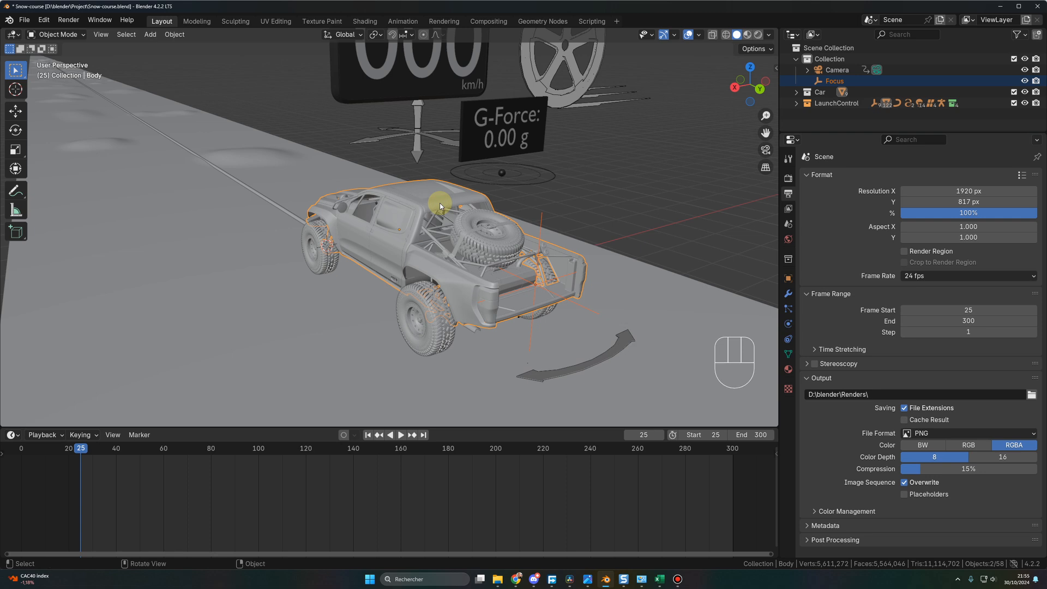
pyautogui.hotkey('ctrl', 'p')
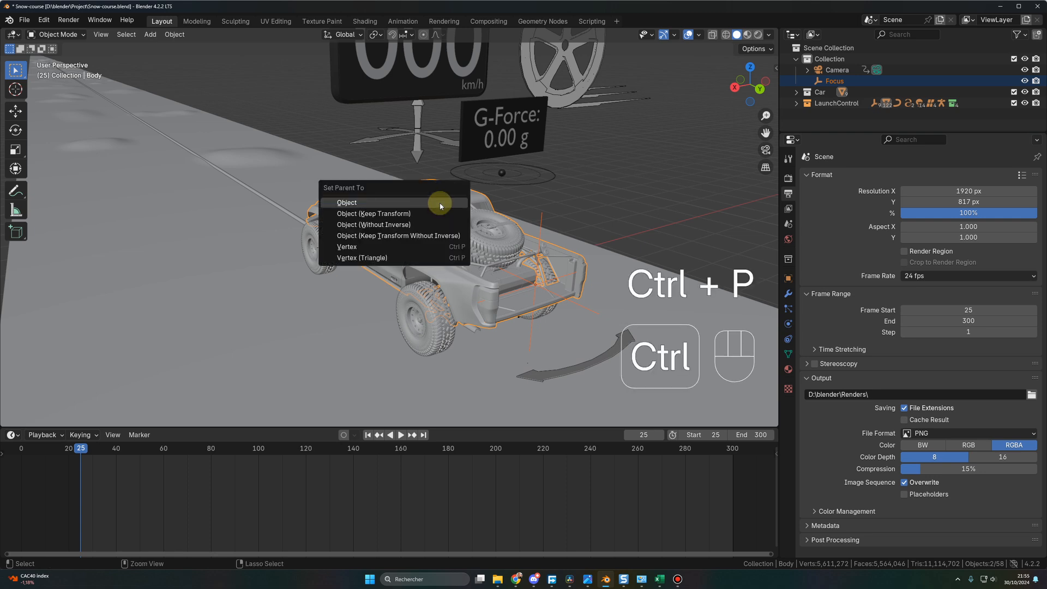
pyautogui.click(367, 214)
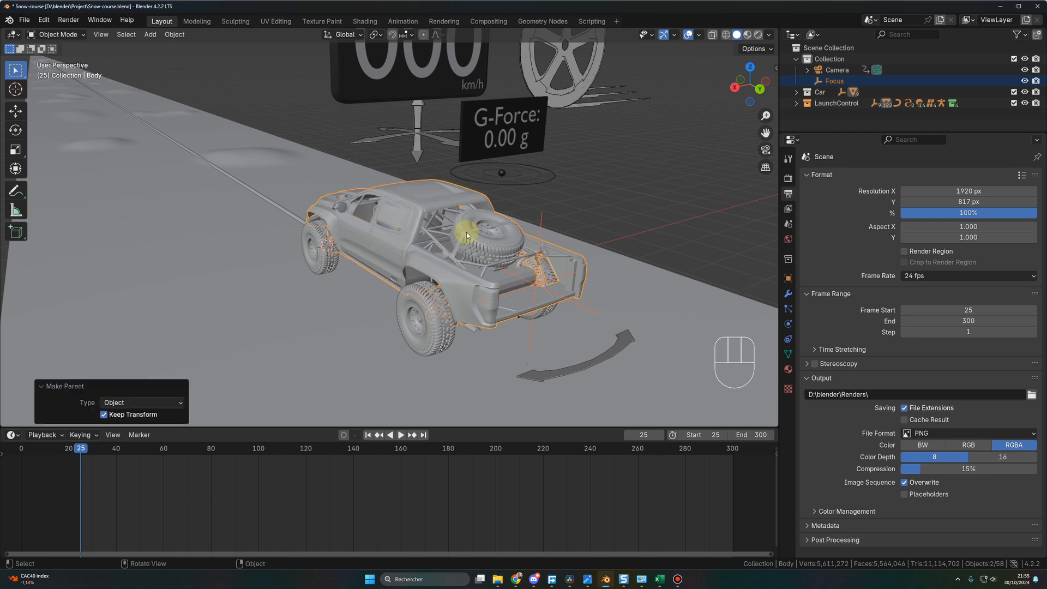
# - Play and scrub the animation to check that the Focus empty follows the truck
pyautogui.scroll(-5, 466, 231)
pyautogui.press('space')
pyautogui.moveTo(141, 458)
pyautogui.mouseDown()
pyautogui.moveTo(166, 459)
pyautogui.moveTo(125, 456)
pyautogui.mouseUp()
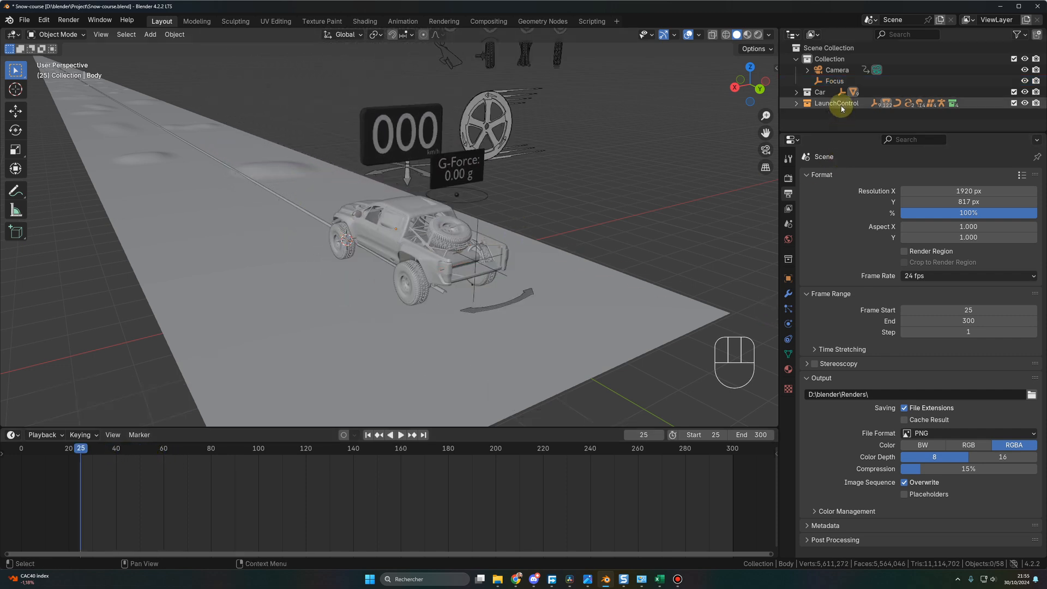
# - Make the camera's depth of field focus on the Focus empty
pyautogui.click(834, 70)
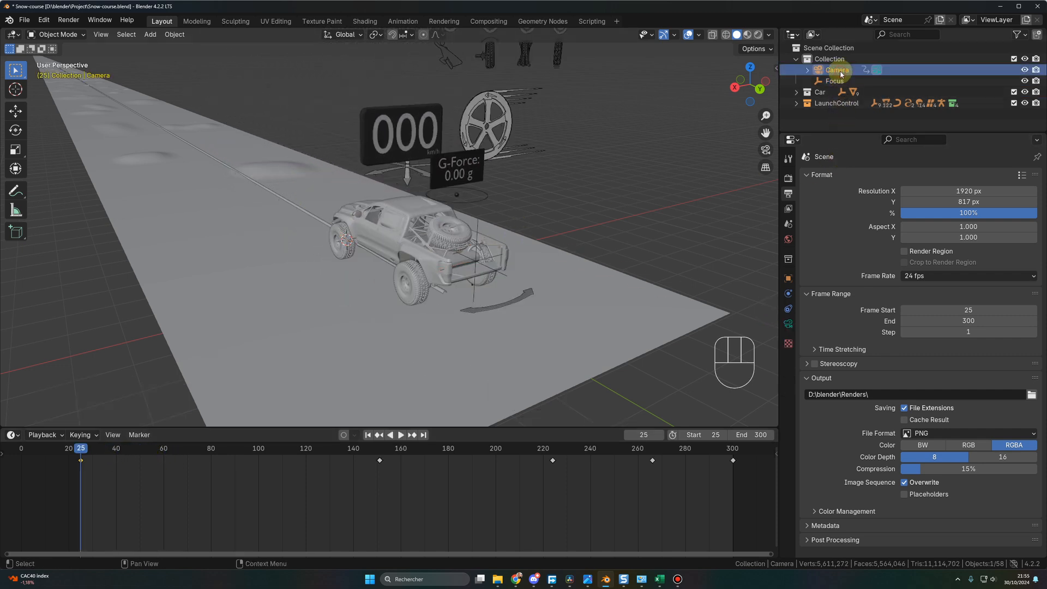
pyautogui.click(788, 325)
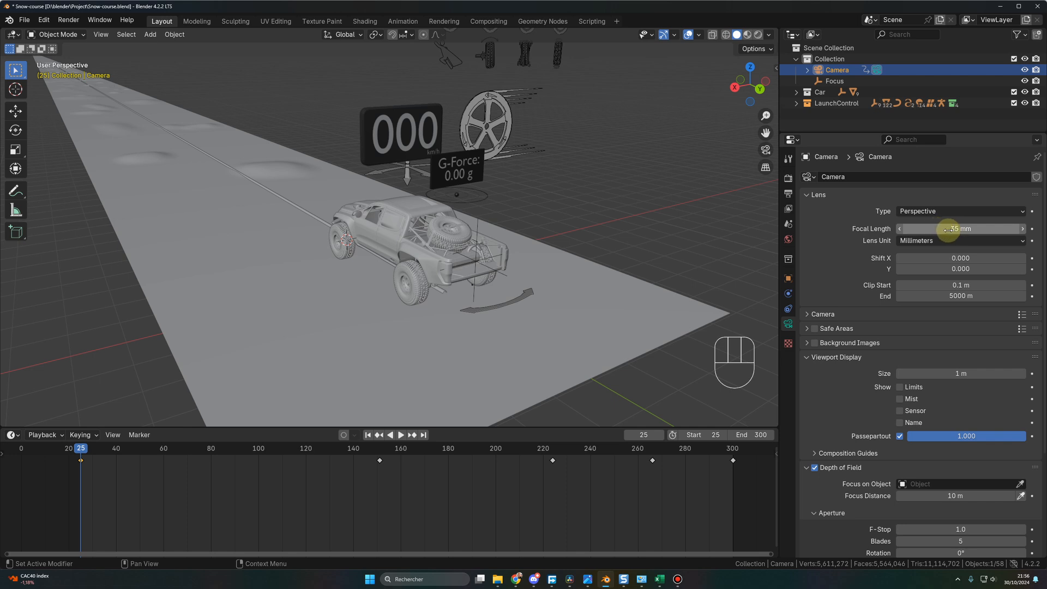
pyautogui.scroll(-3, 822, 403)
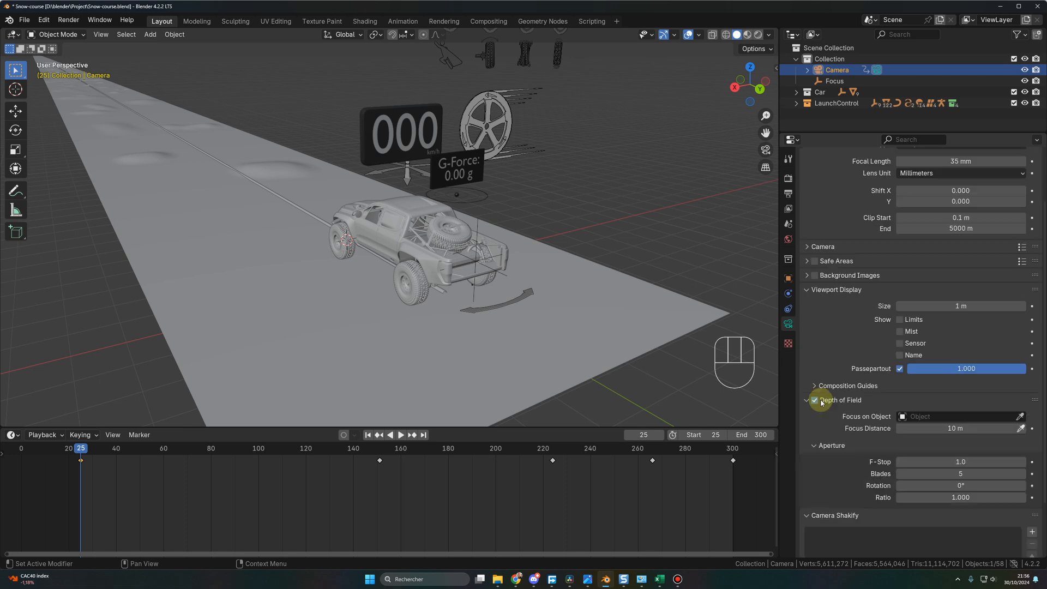
pyautogui.click(828, 403)
pyautogui.click(828, 402)
pyautogui.click(926, 416)
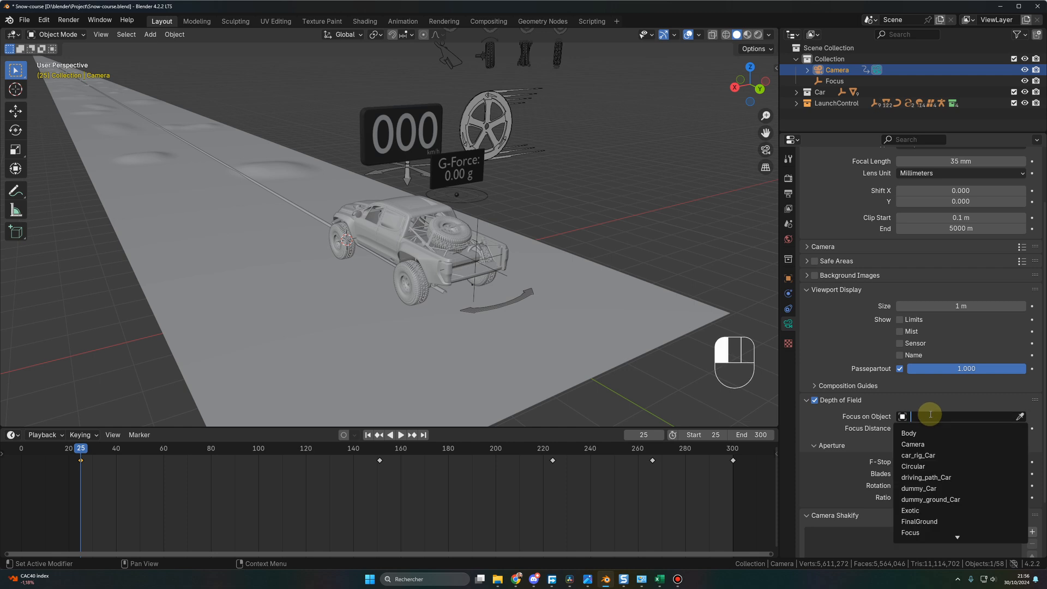
pyautogui.write('focus')
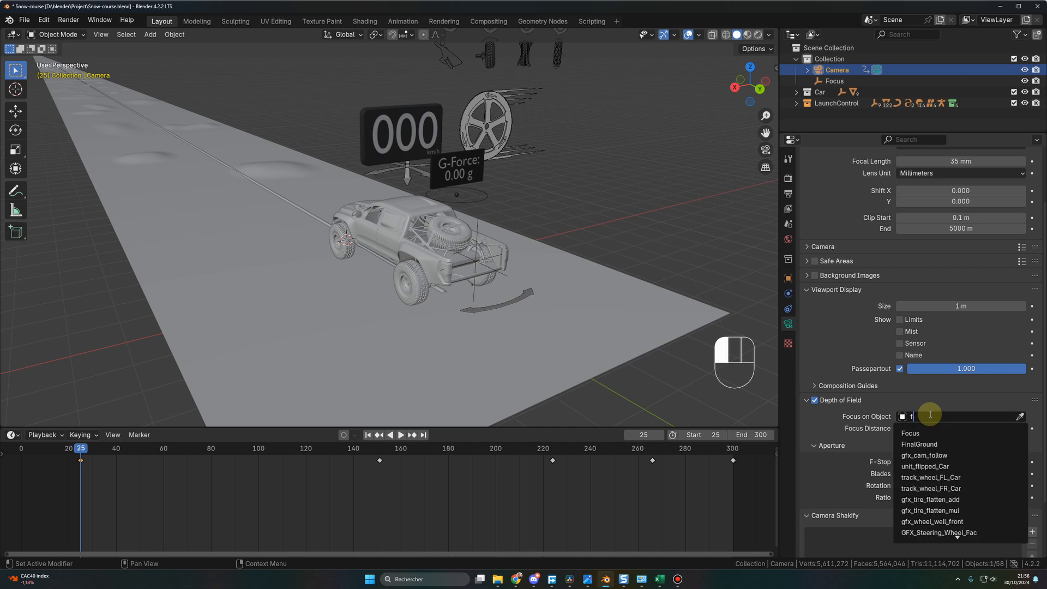
pyautogui.click(934, 433)
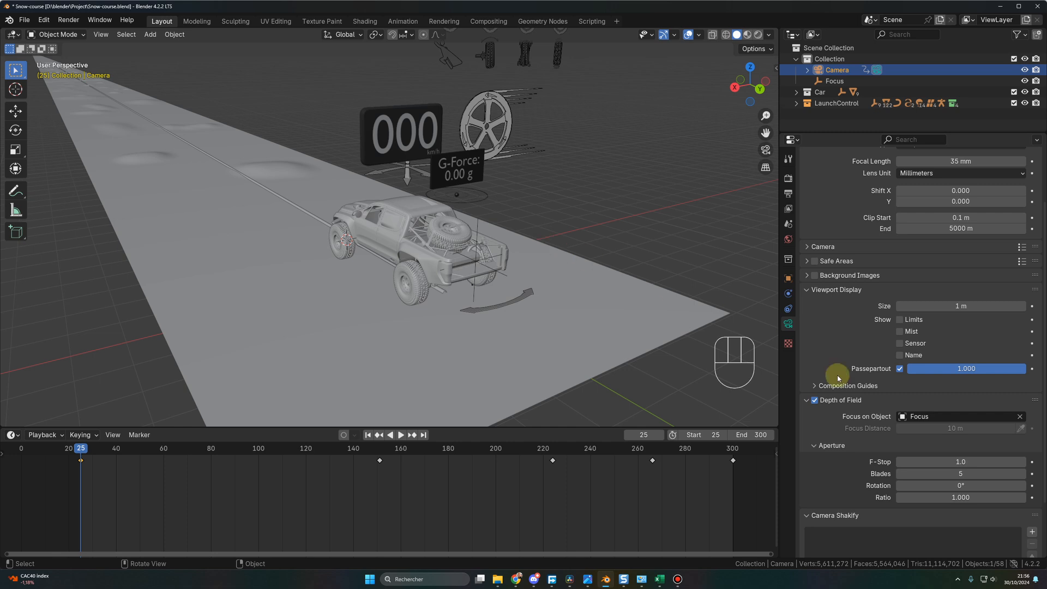
# - Split the 3D viewport into three areas and show the camera view in the lower small one
pyautogui.scroll(-5, 655, 306)
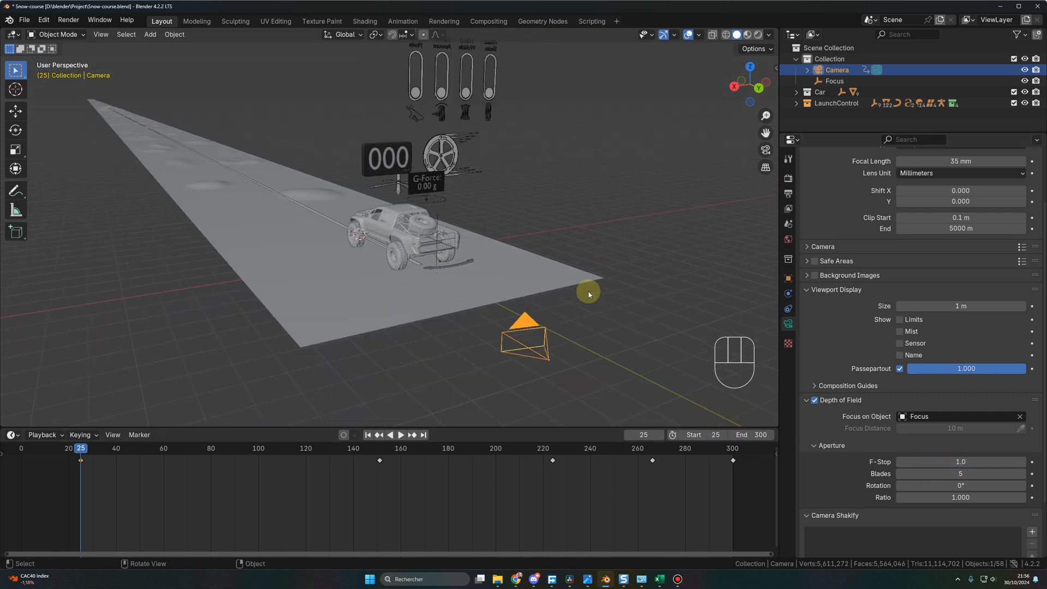
pyautogui.moveTo(598, 303); pyautogui.dragTo(668, 334, button='middle')
pyautogui.moveTo(534, 238); pyautogui.dragTo(579, 229, button='middle')
pyautogui.moveTo(490, 223); pyautogui.dragTo(491, 234, button='middle')
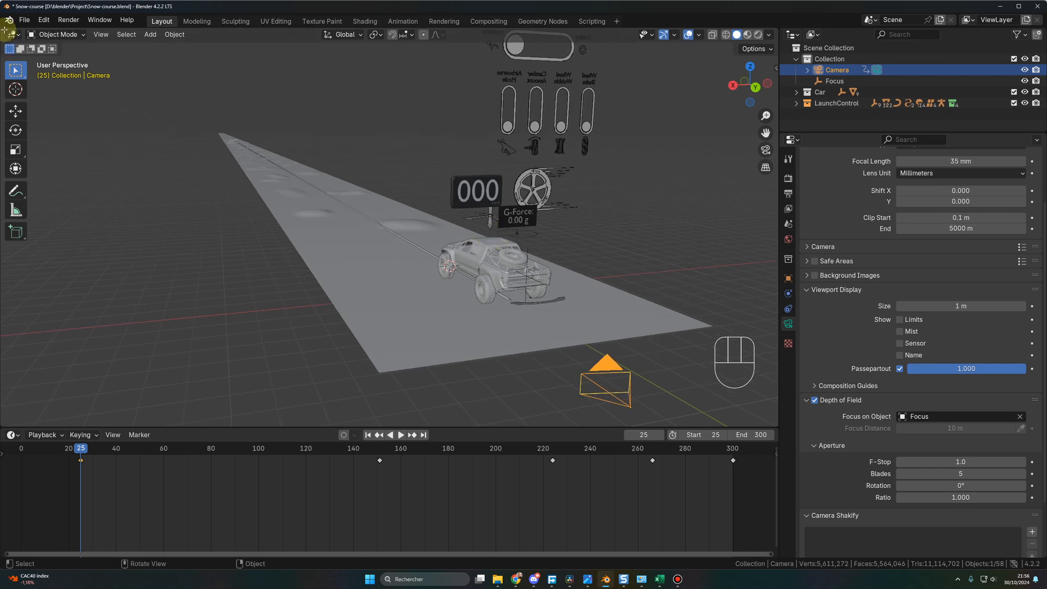
pyautogui.moveTo(3, 29); pyautogui.dragTo(323, 69)
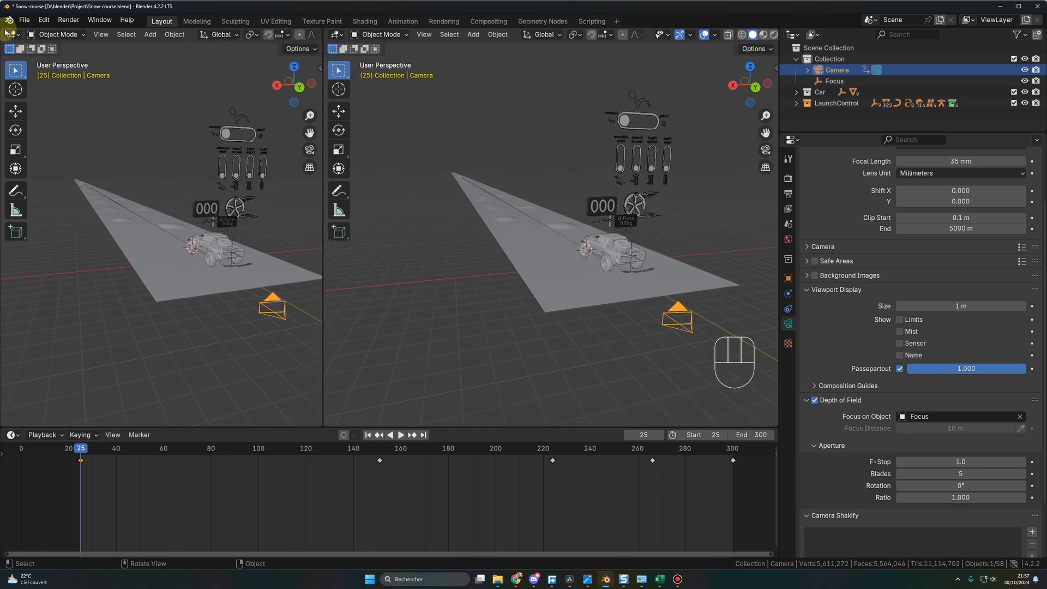
pyautogui.moveTo(3, 28); pyautogui.dragTo(43, 210)
pyautogui.click(79, 339)
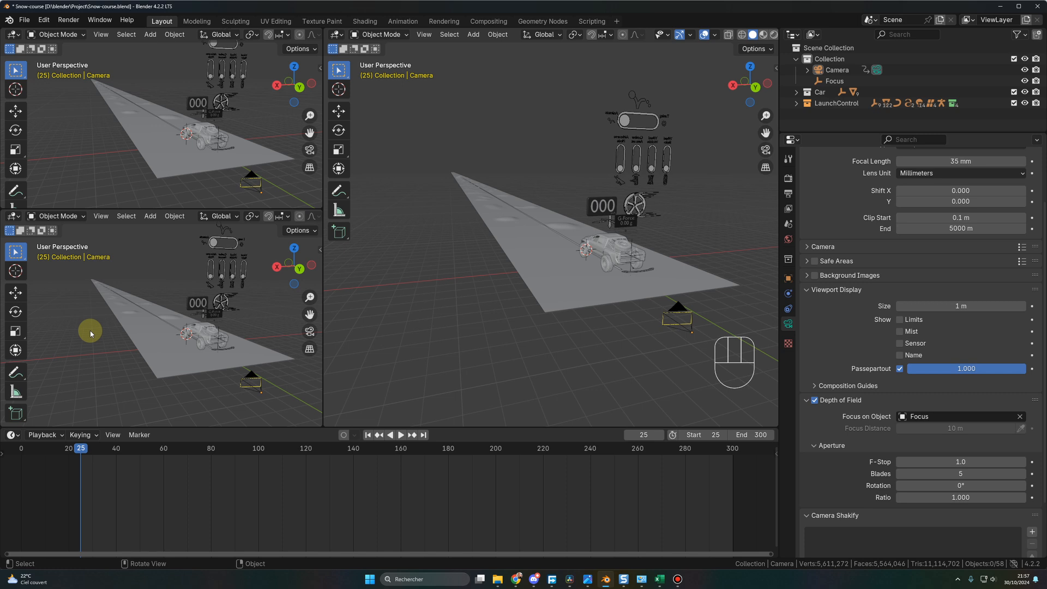
pyautogui.press('KP_0')
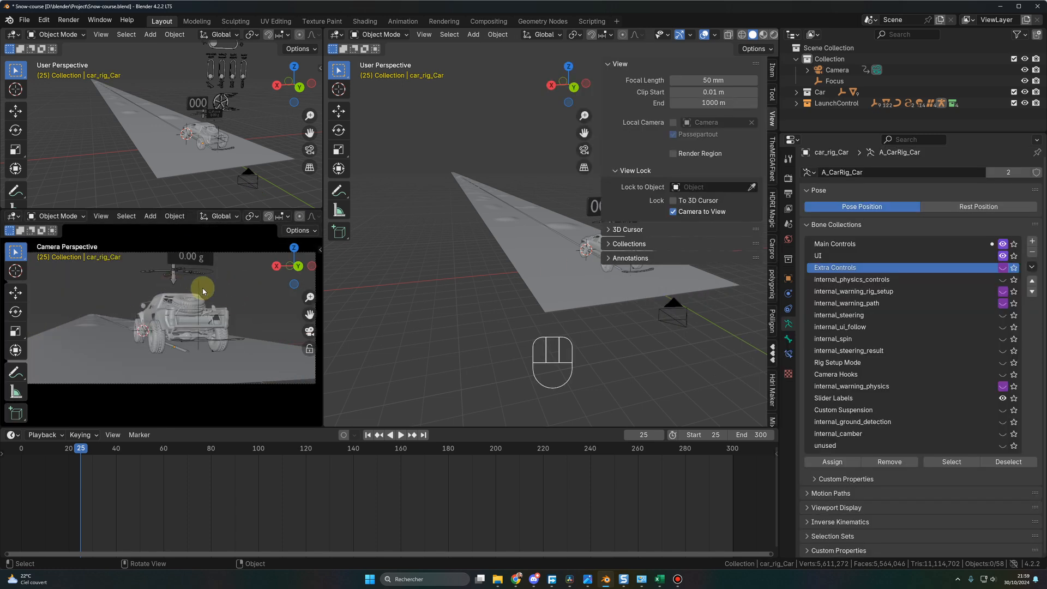
# - Hide the tool shelf, overlays and gizmos in the small camera viewport, and widen it
pyautogui.press('n')
pyautogui.press('n')
pyautogui.press('t')
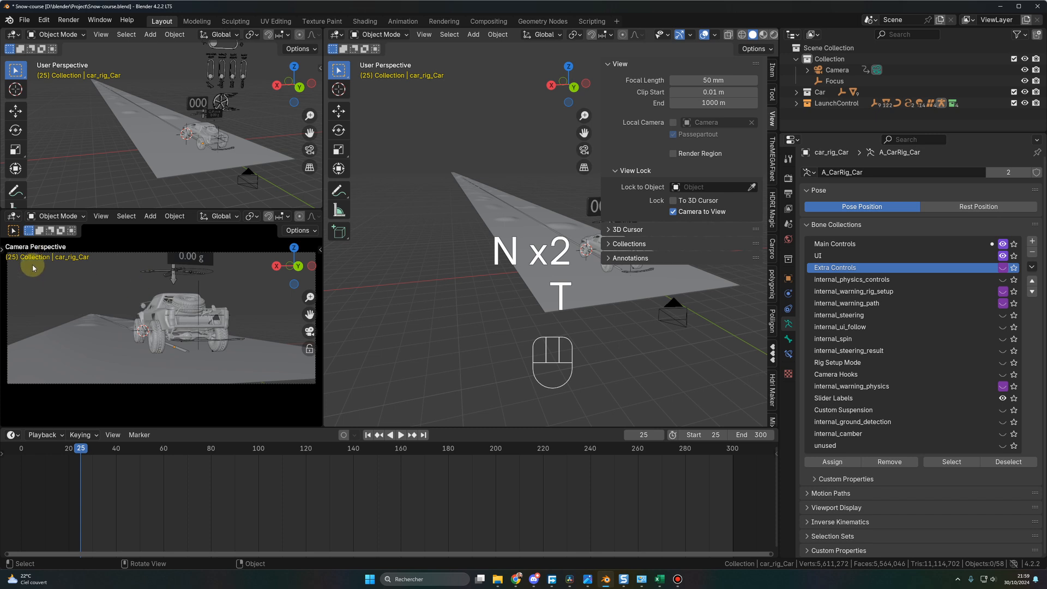
pyautogui.moveTo(324, 250); pyautogui.dragTo(408, 254)
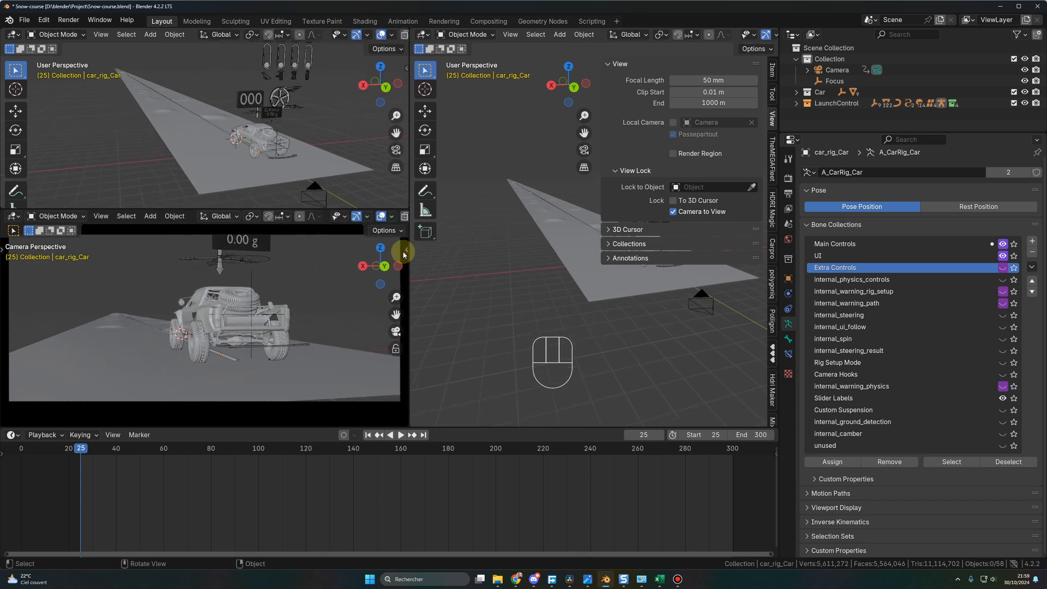
pyautogui.click(383, 217)
pyautogui.click(357, 216)
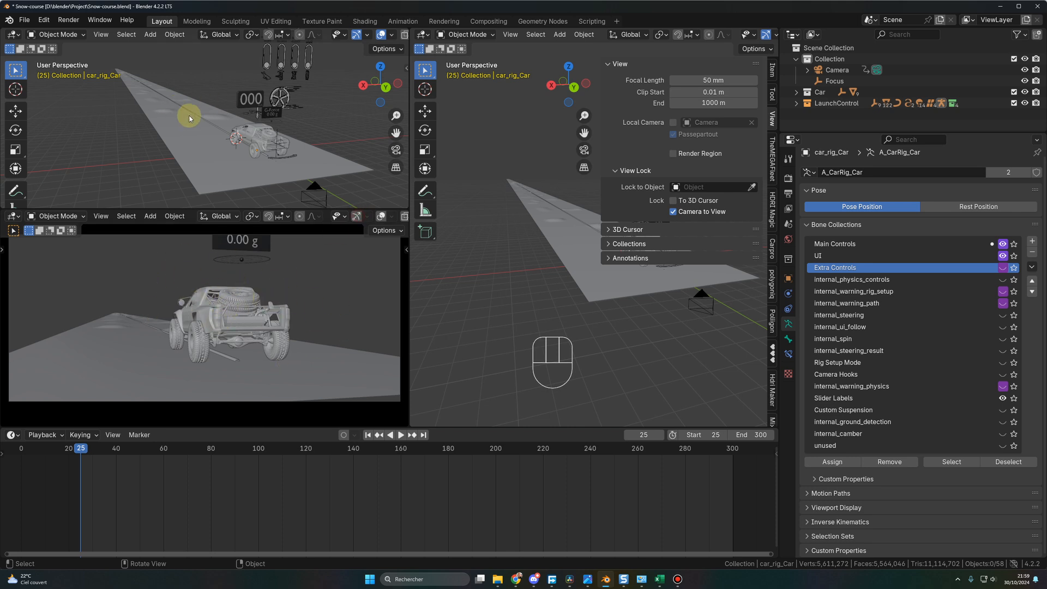
# - Change the small viewport above the camera view to a Shader Editor
pyautogui.click(13, 35)
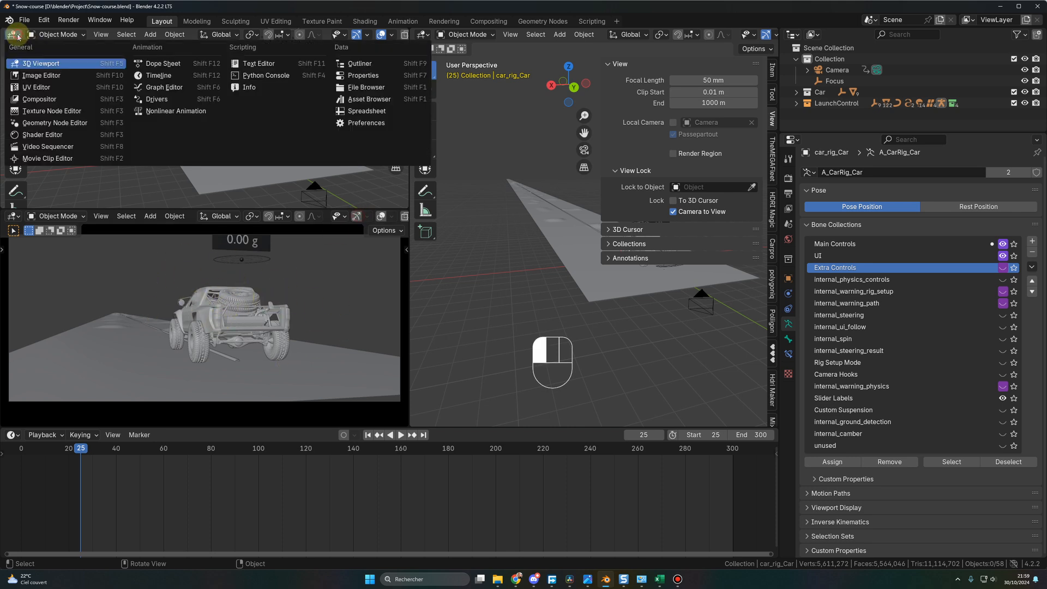
pyautogui.click(43, 135)
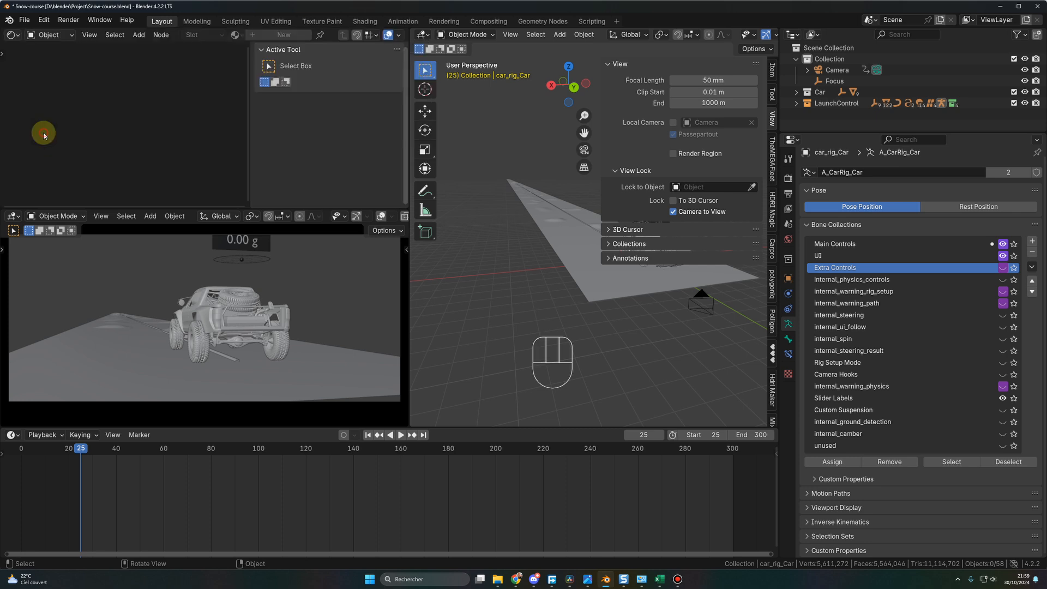
# - Delete all of the camera's keyframes
pyautogui.click(840, 71)
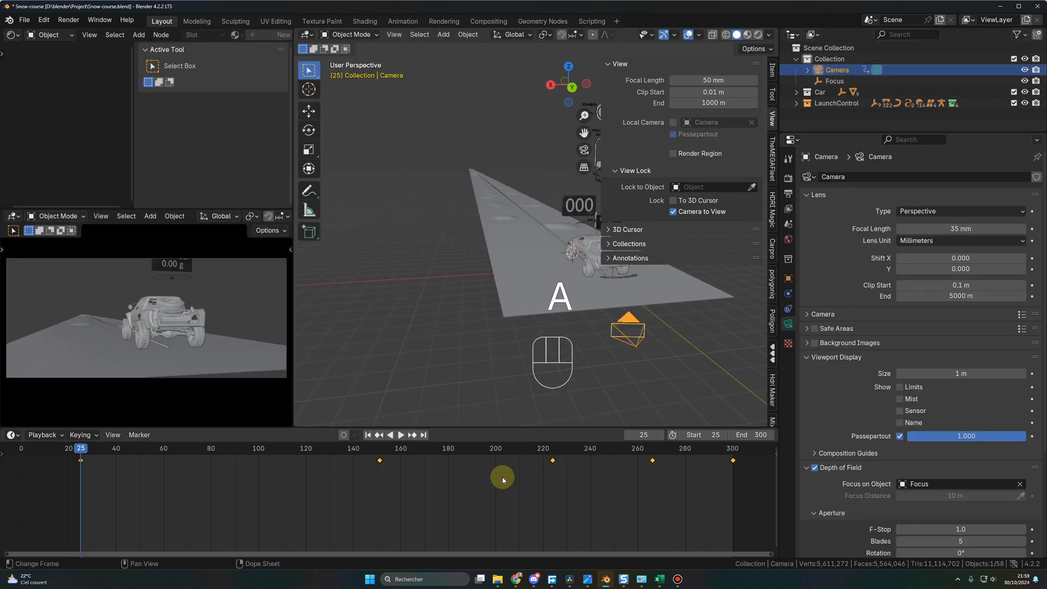
pyautogui.press('Delete')
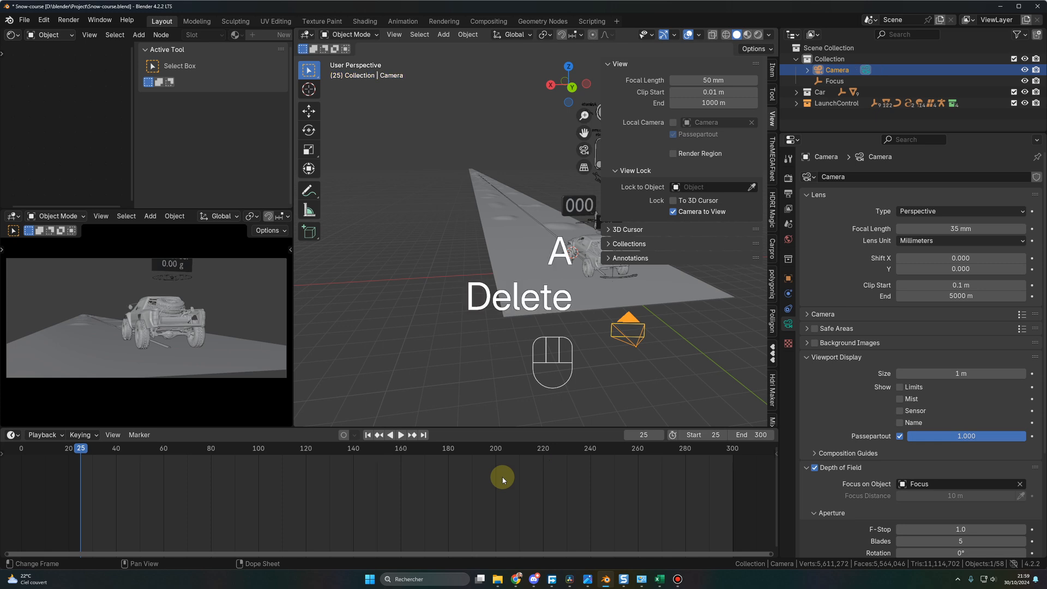
# - Turn off Camera to View in the camera viewport and enlarge the camera frame to fill that viewport
pyautogui.moveTo(542, 343); pyautogui.dragTo(545, 341, button='middle')
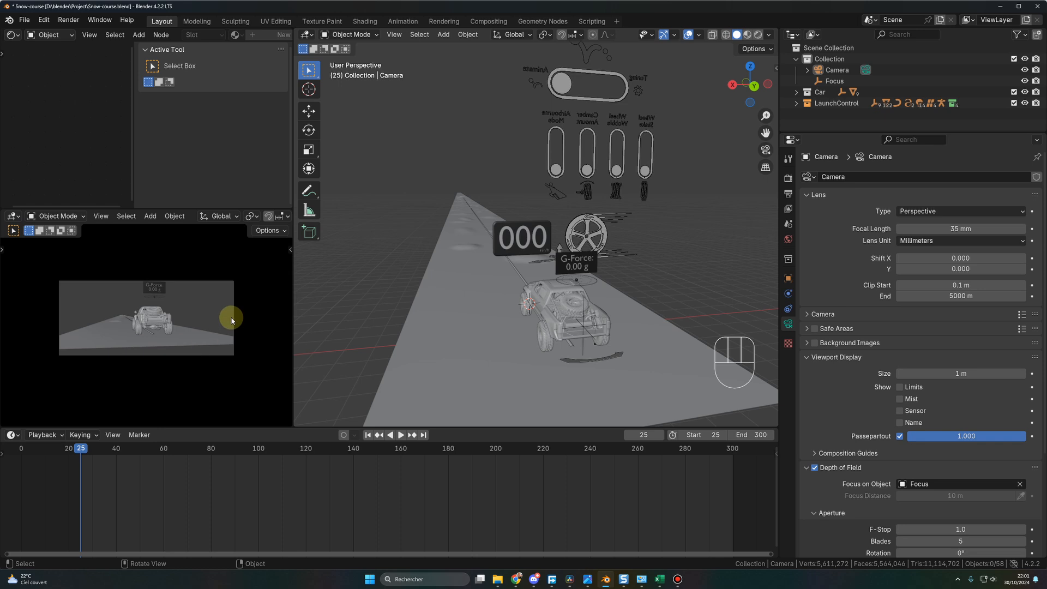
pyautogui.press('n')
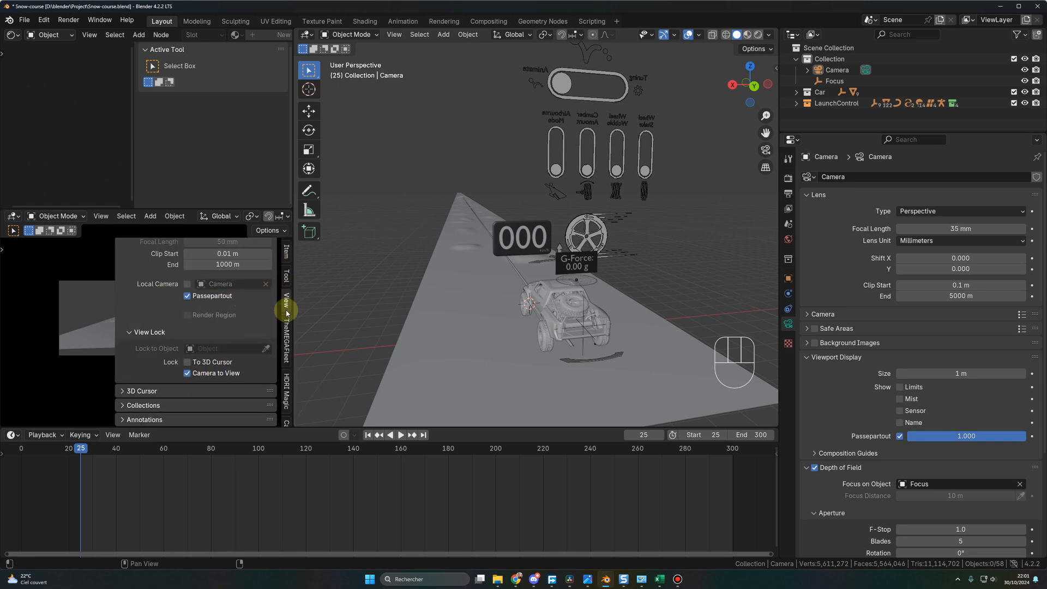
pyautogui.click(187, 374)
pyautogui.press('n')
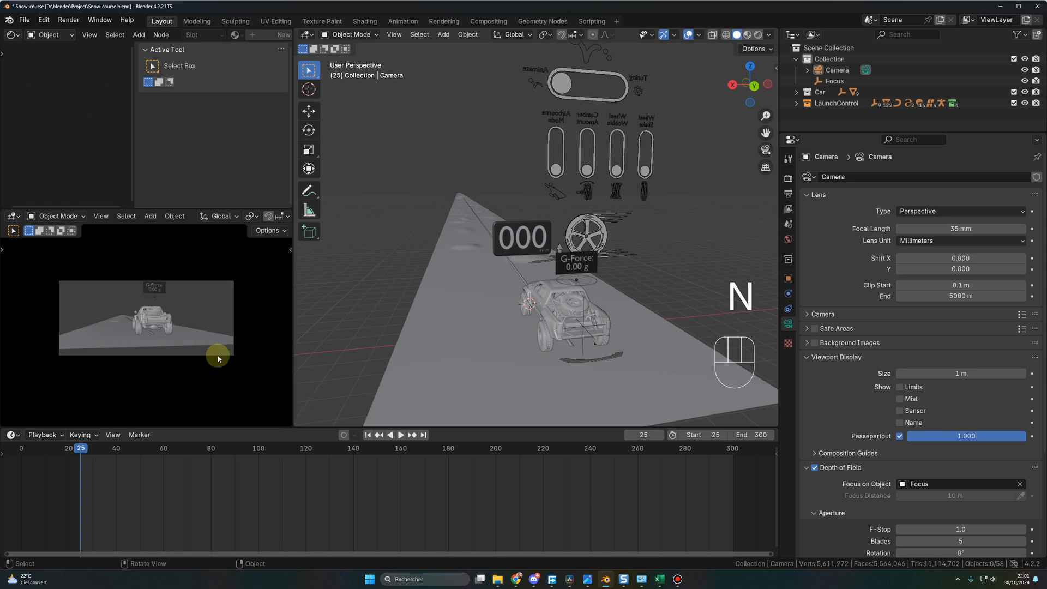
pyautogui.press('ctrl')
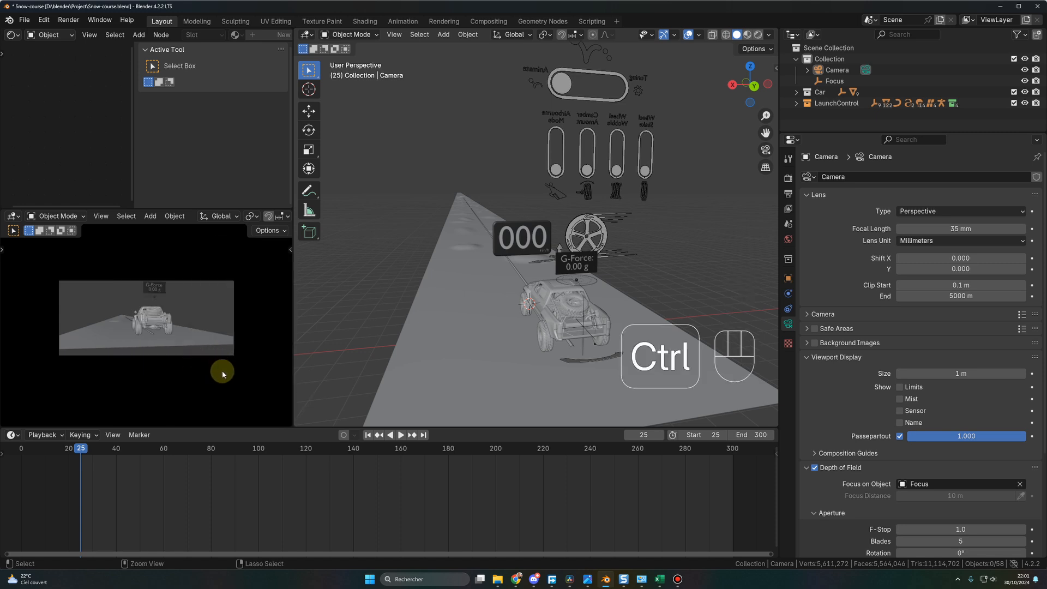
pyautogui.keyDown('ctrl'); pyautogui.moveTo(221, 370); pyautogui.dragTo(237, 334, button='middle'); pyautogui.keyUp('ctrl')
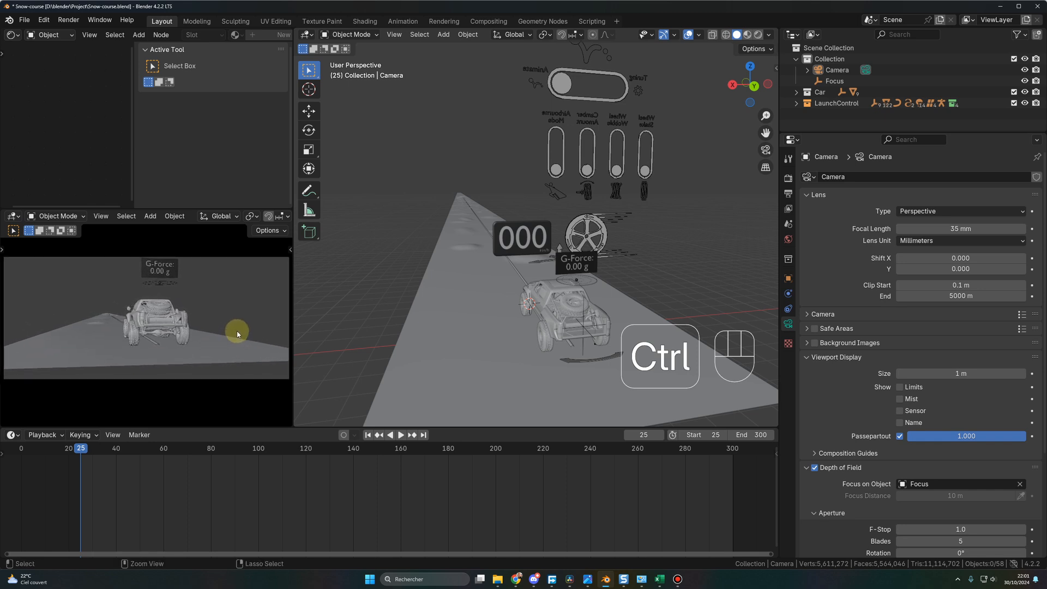
# - Turn Camera to View back on in the camera viewport and reframe the shot from directly behind the truck
pyautogui.press('n')
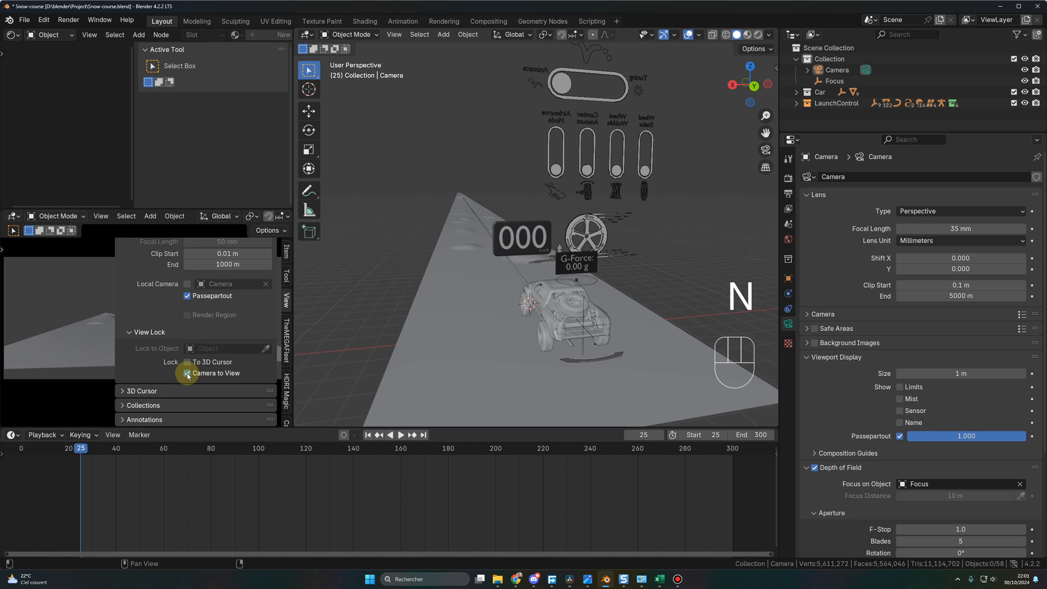
pyautogui.press('n')
pyautogui.moveTo(149, 345)
pyautogui.mouseDown(button='middle')
pyautogui.moveTo(176, 342)
pyautogui.moveTo(158, 334)
pyautogui.mouseUp(button='middle')
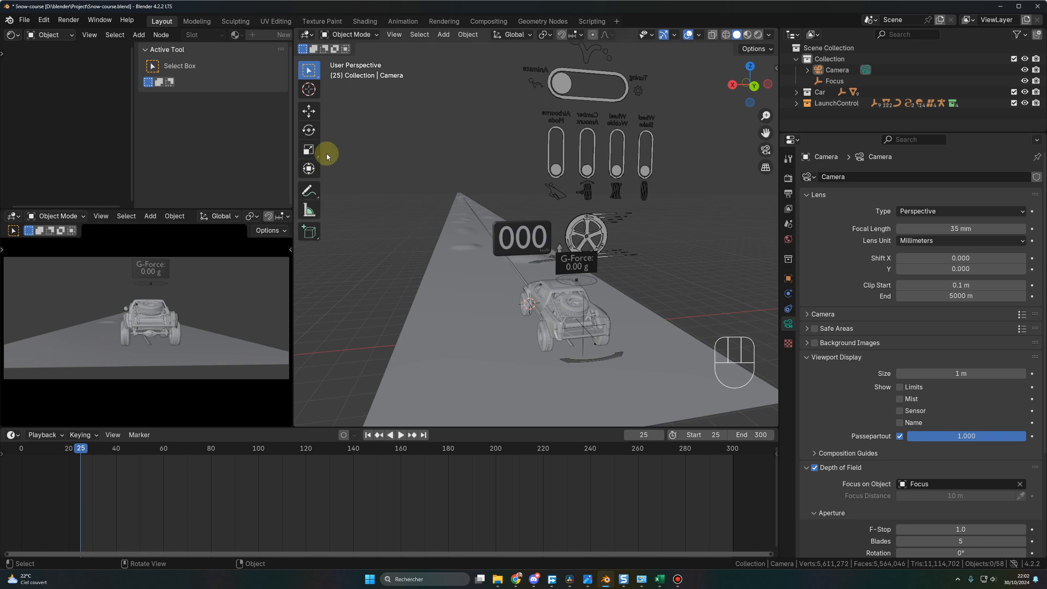
# - Enlarge the camera viewport by widening it and shrinking the Shader Editor above it, with the camera frame centred
pyautogui.moveTo(293, 147); pyautogui.dragTo(519, 164)
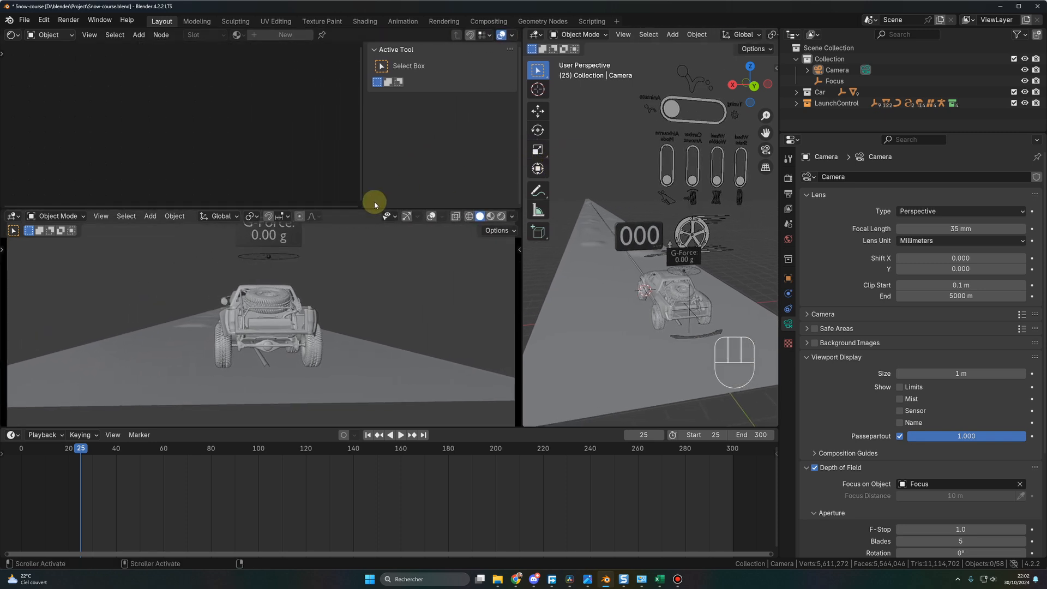
pyautogui.moveTo(373, 207); pyautogui.dragTo(374, 107)
pyautogui.moveTo(303, 267)
pyautogui.keyDown('shift'); pyautogui.mouseDown(button='middle')
pyautogui.moveTo(313, 284)
pyautogui.moveTo(305, 270)
pyautogui.mouseUp(button='middle'); pyautogui.keyUp('shift')
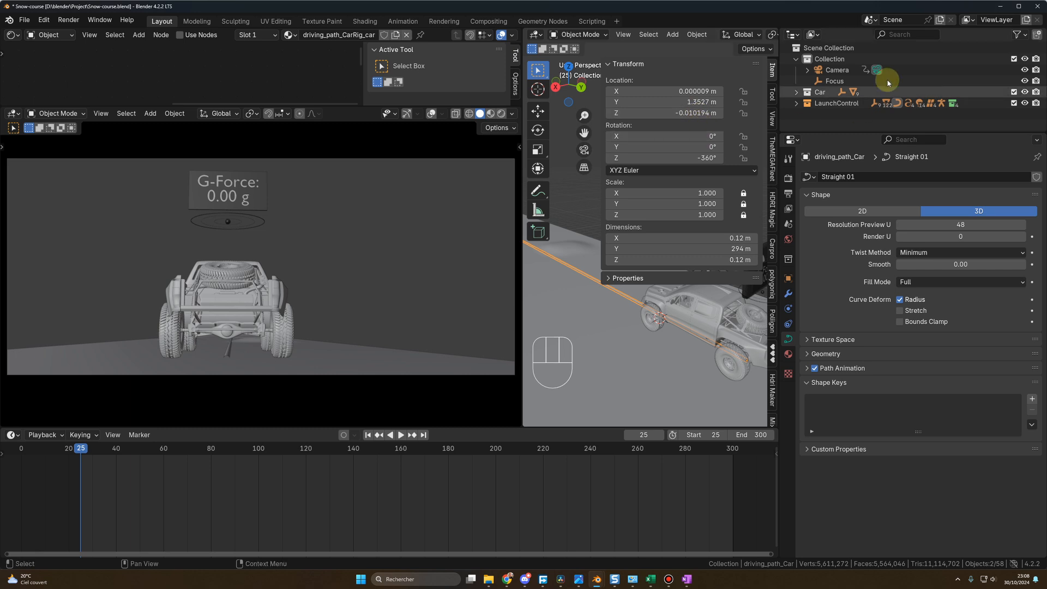
# - Examine the camera's location and rotation at its keyframes on frames 79, 122, 163, 197, 255 and 300
pyautogui.click(838, 70)
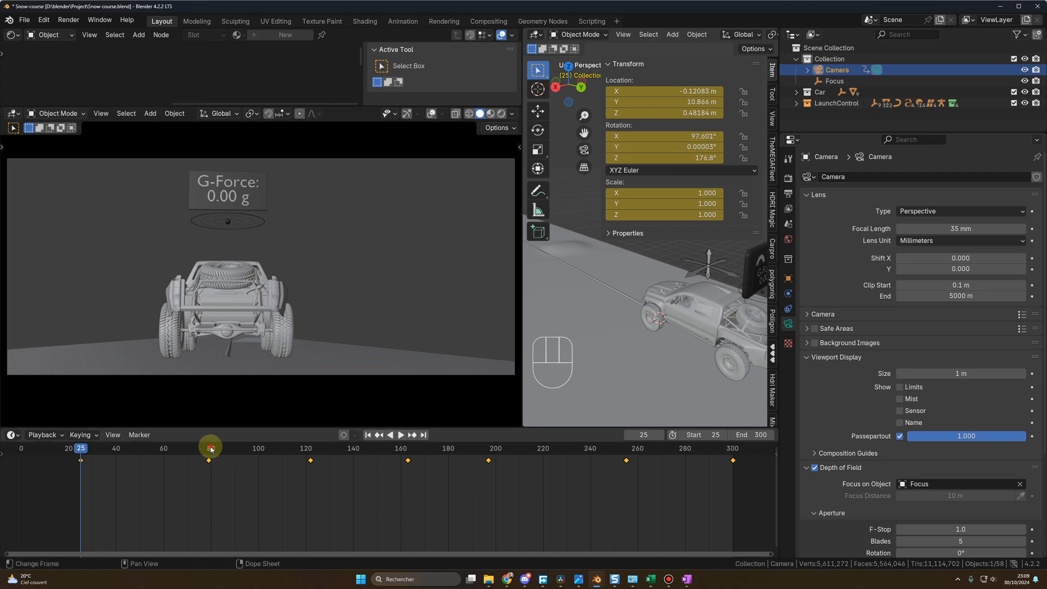
pyautogui.moveTo(211, 448); pyautogui.dragTo(209, 449)
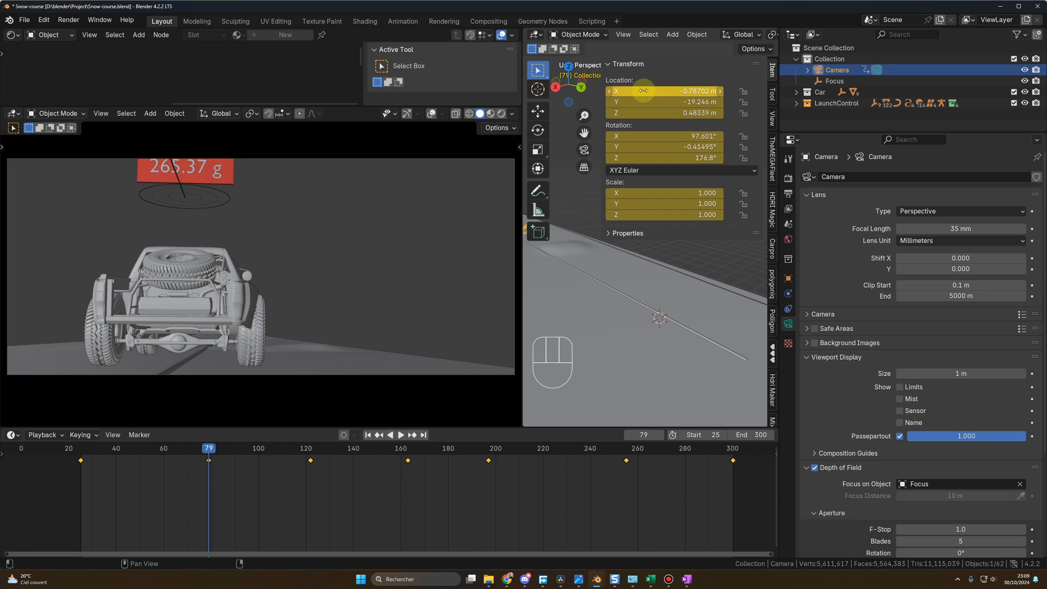
pyautogui.click(310, 448)
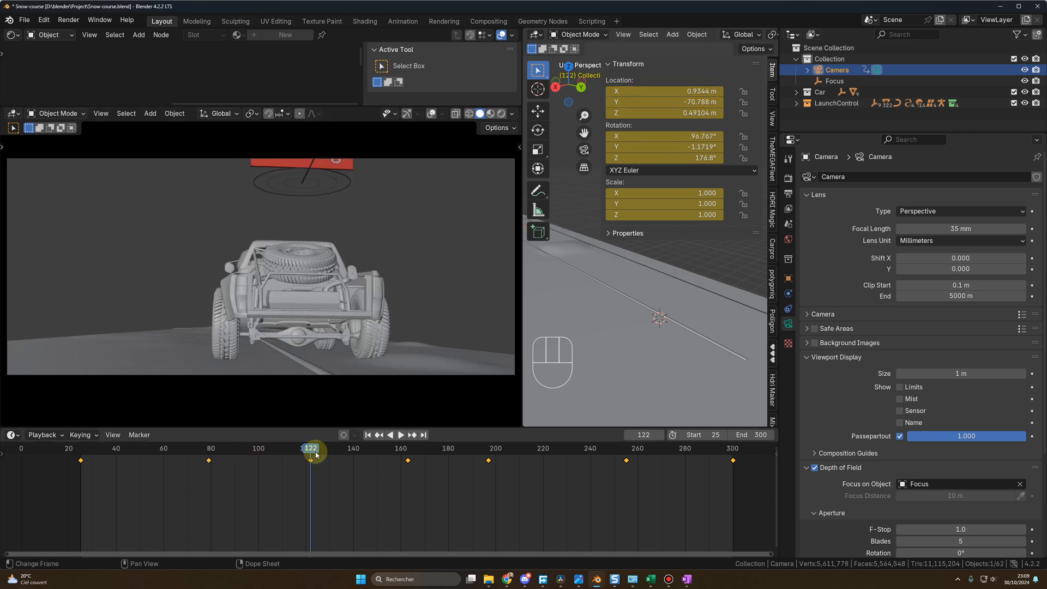
pyautogui.click(418, 454)
pyautogui.click(652, 329)
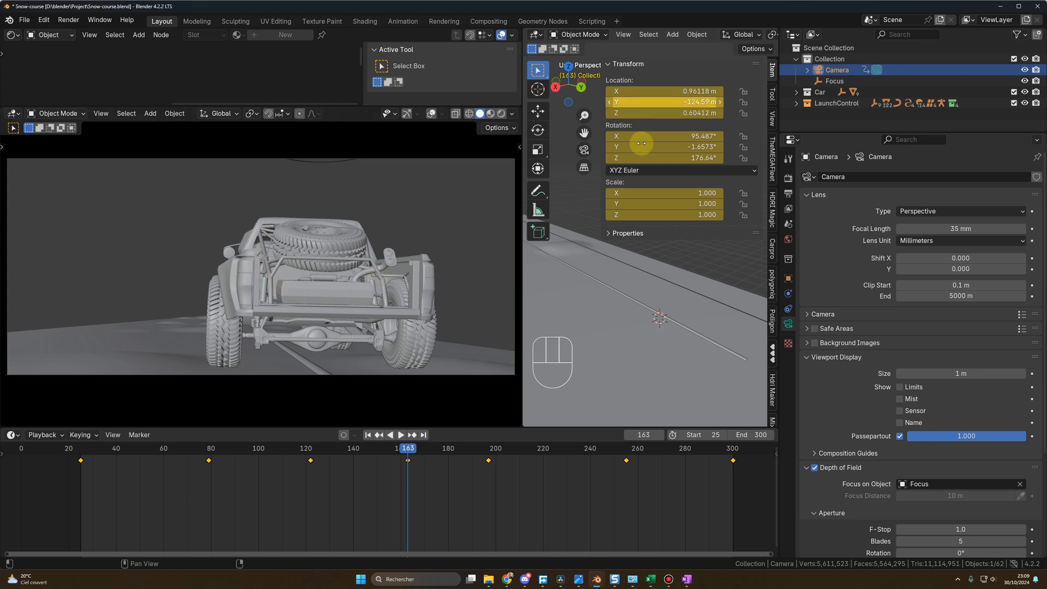
pyautogui.click(493, 460)
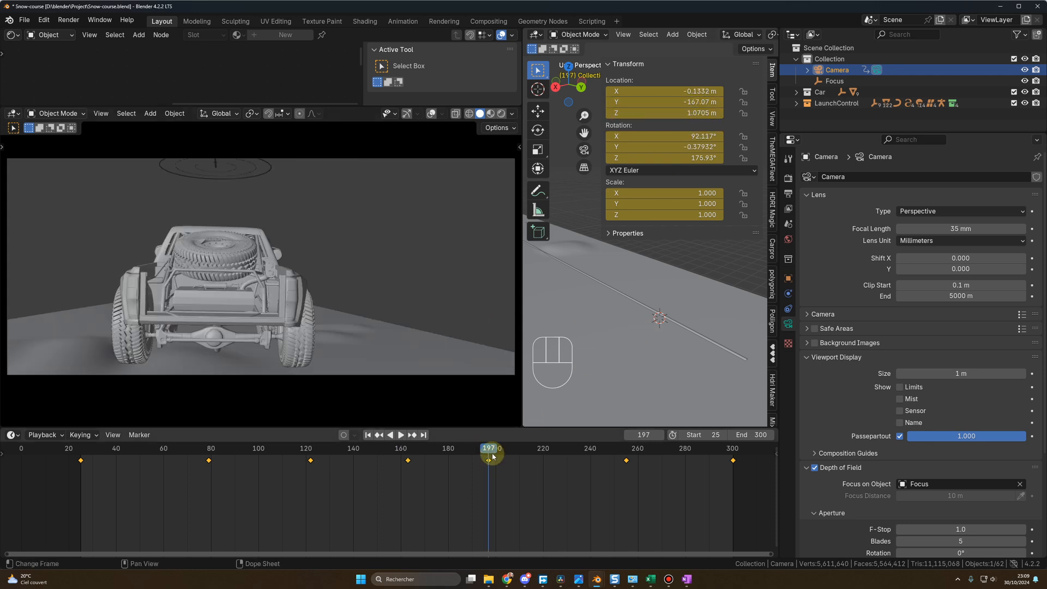
pyautogui.click(628, 459)
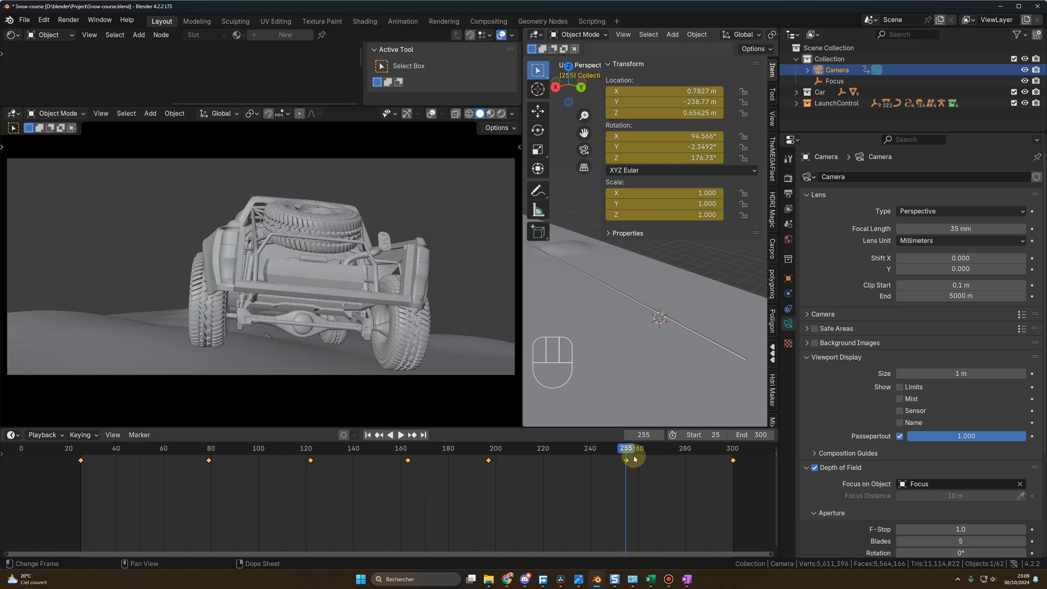
pyautogui.press('Up')
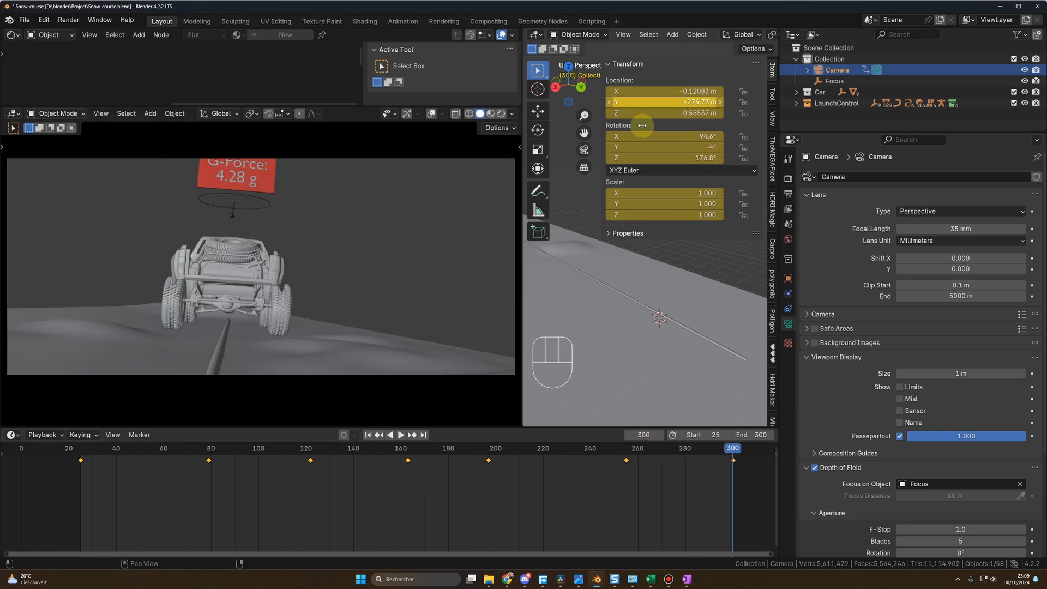
# - Play the keyframed camera animation through the camera view and return to frame 25
pyautogui.press('space')
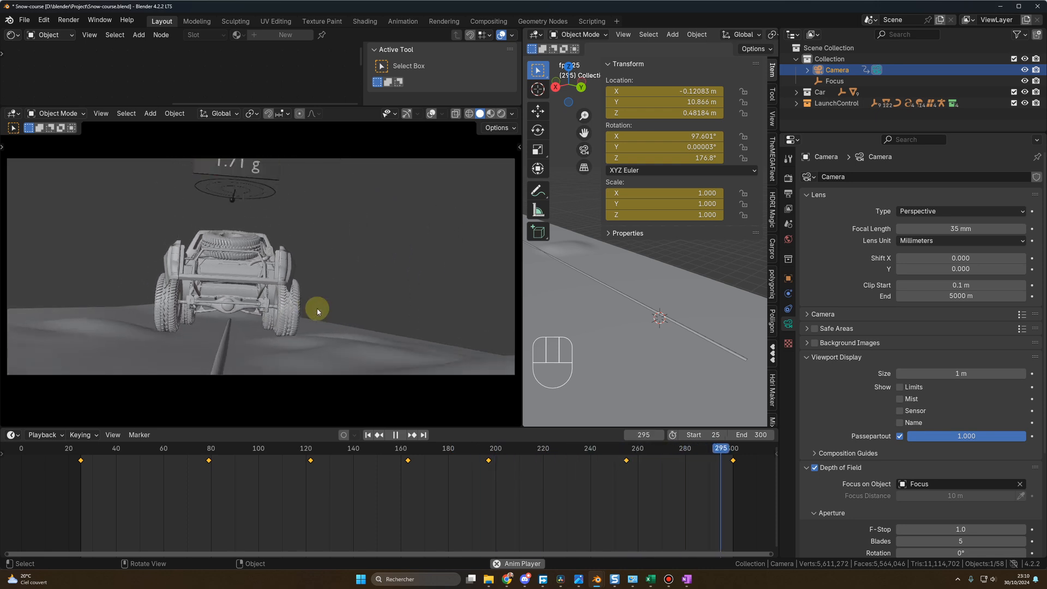
pyautogui.press('space')
pyautogui.press('space')
pyautogui.click(81, 449)
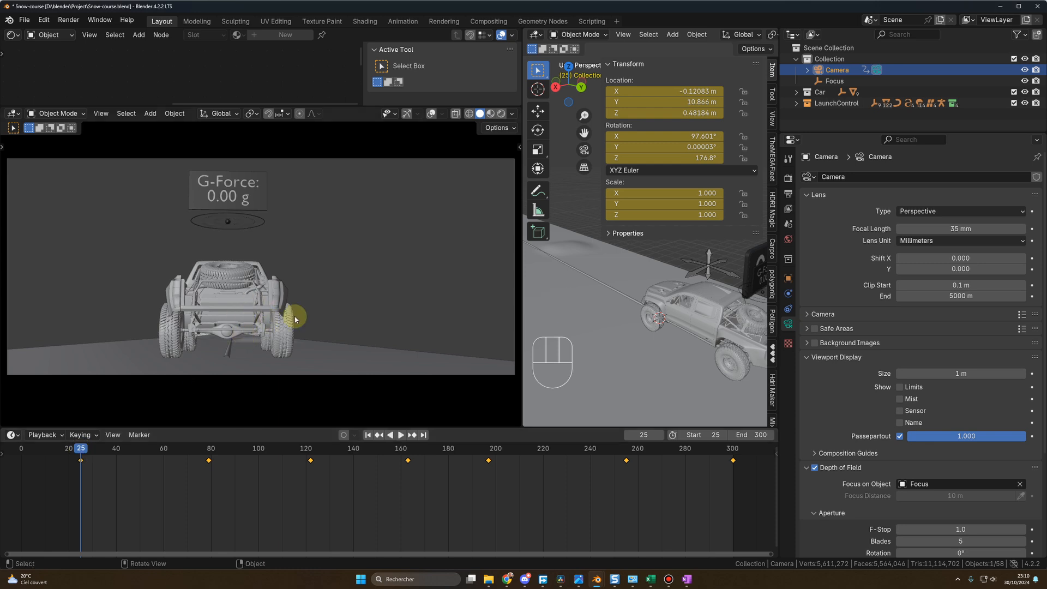
# - Change the vehicle's Launch Control physics preset to Road Car
pyautogui.scroll(-5, 773, 376)
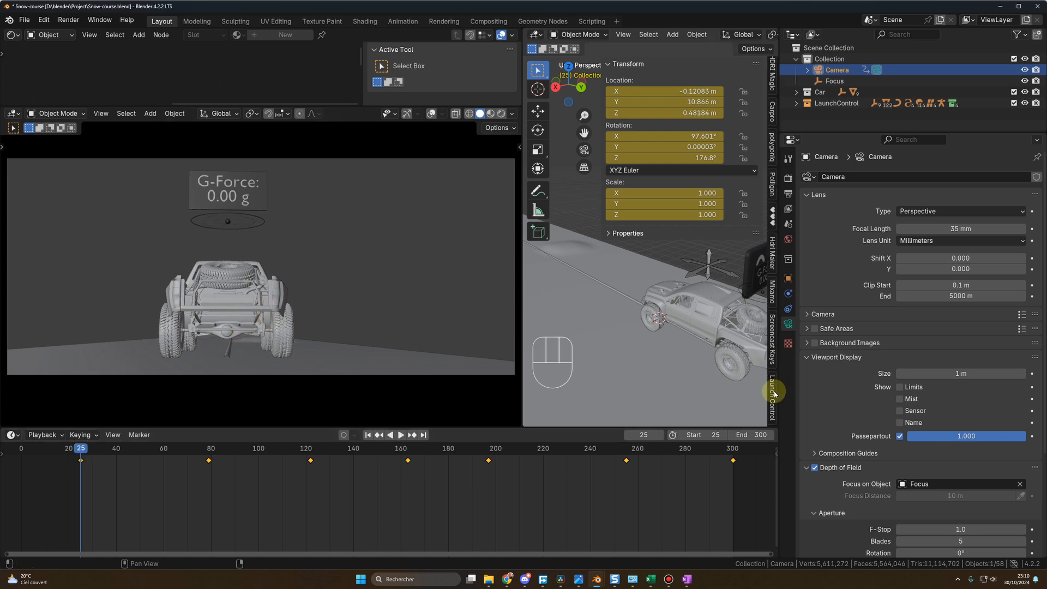
pyautogui.click(773, 395)
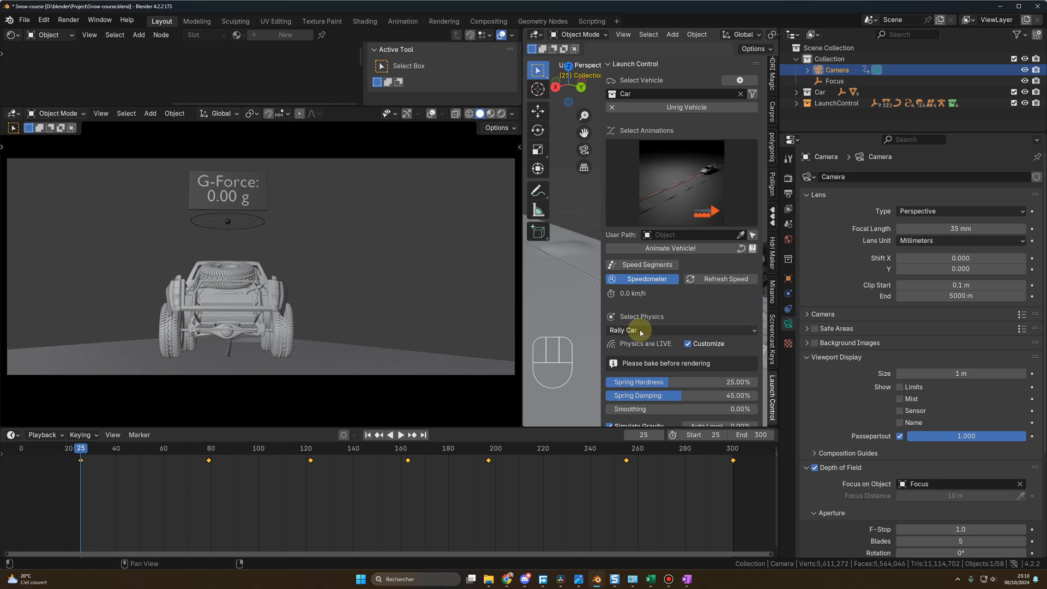
pyautogui.scroll(-3, 661, 333)
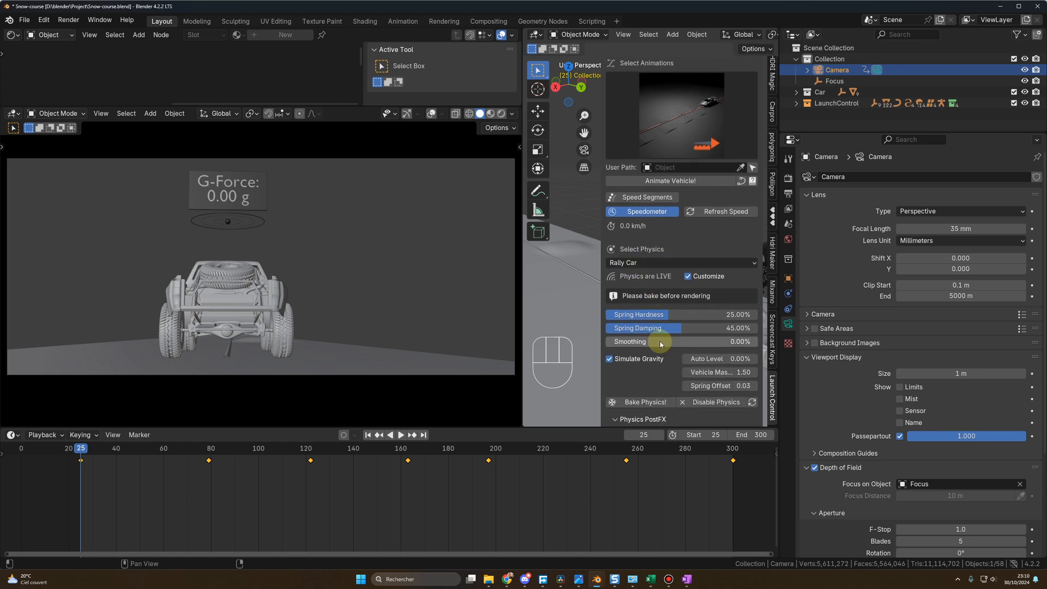
pyautogui.click(644, 263)
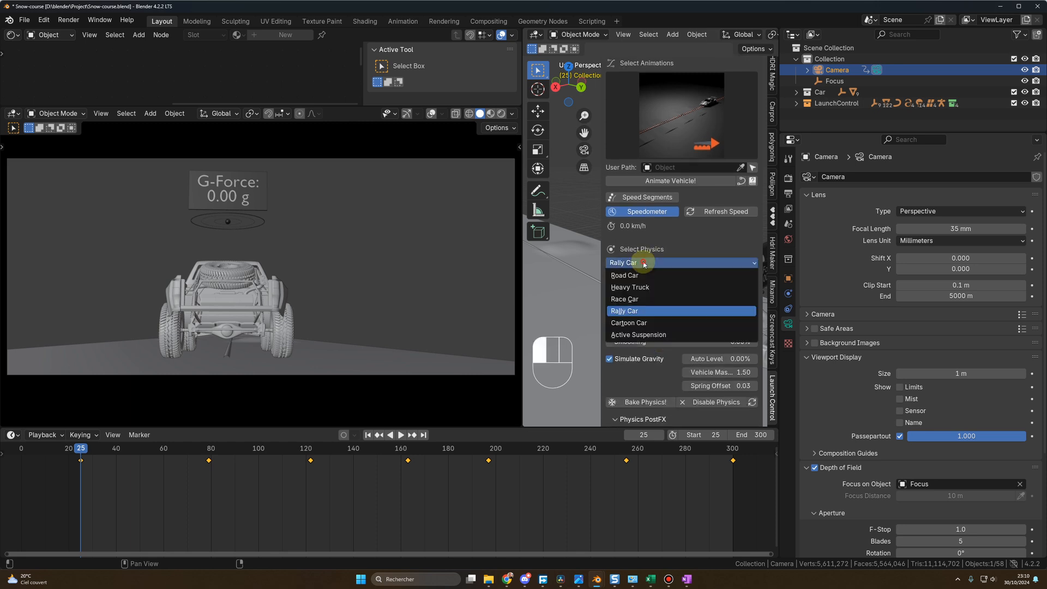
pyautogui.click(634, 276)
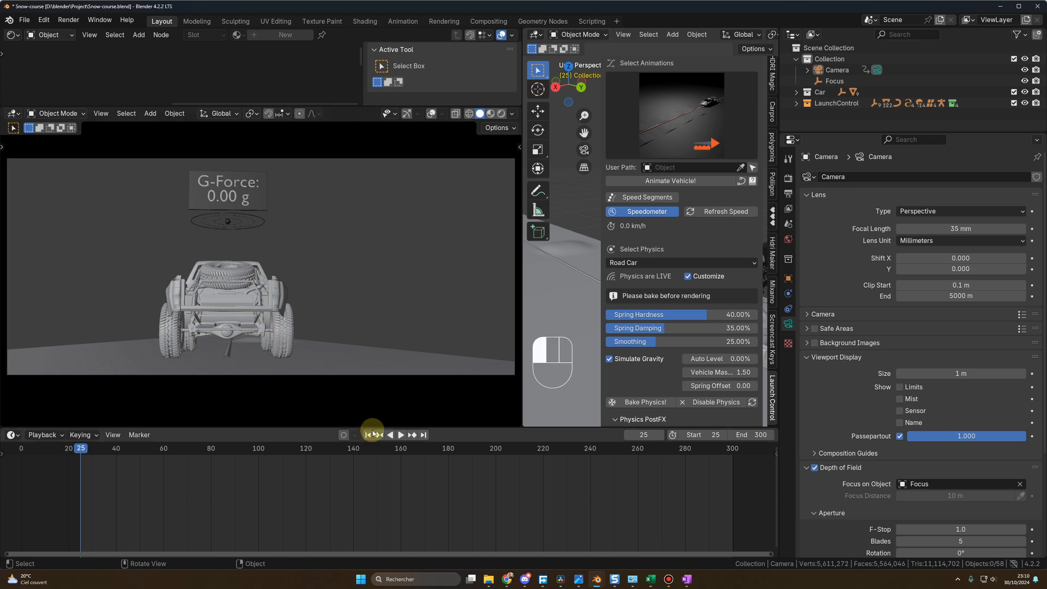
# - Play the animation with the Road Car physics, stop it and go back to the start frame
pyautogui.click(401, 434)
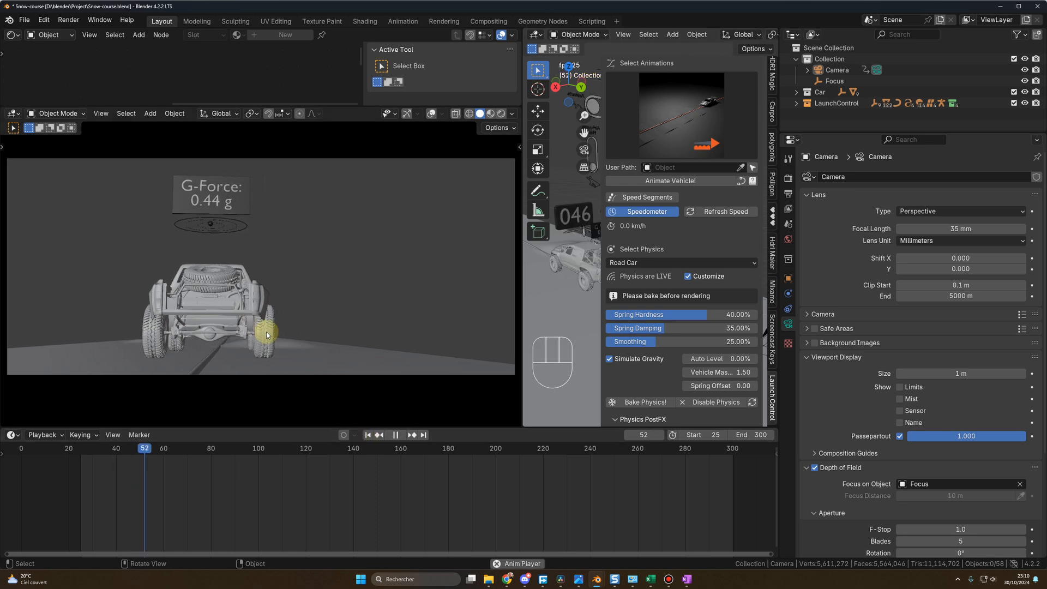
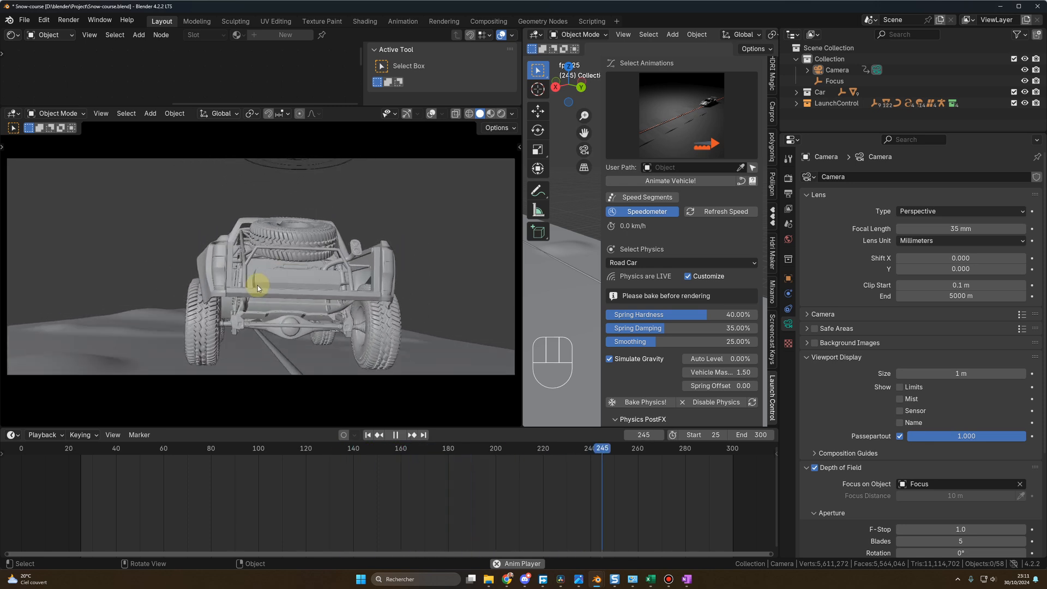
pyautogui.press('space')
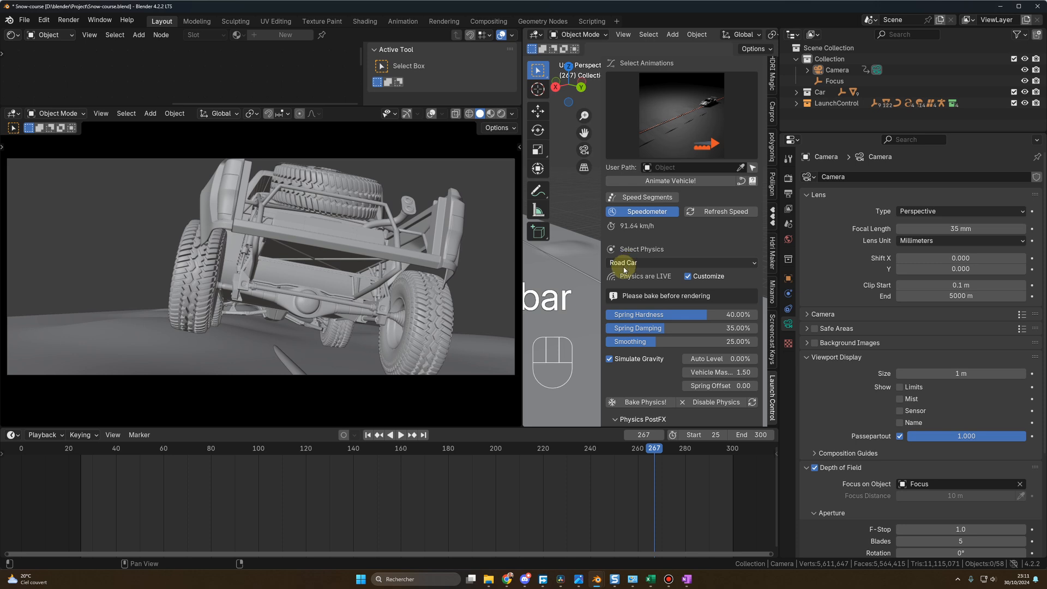
pyautogui.click(368, 434)
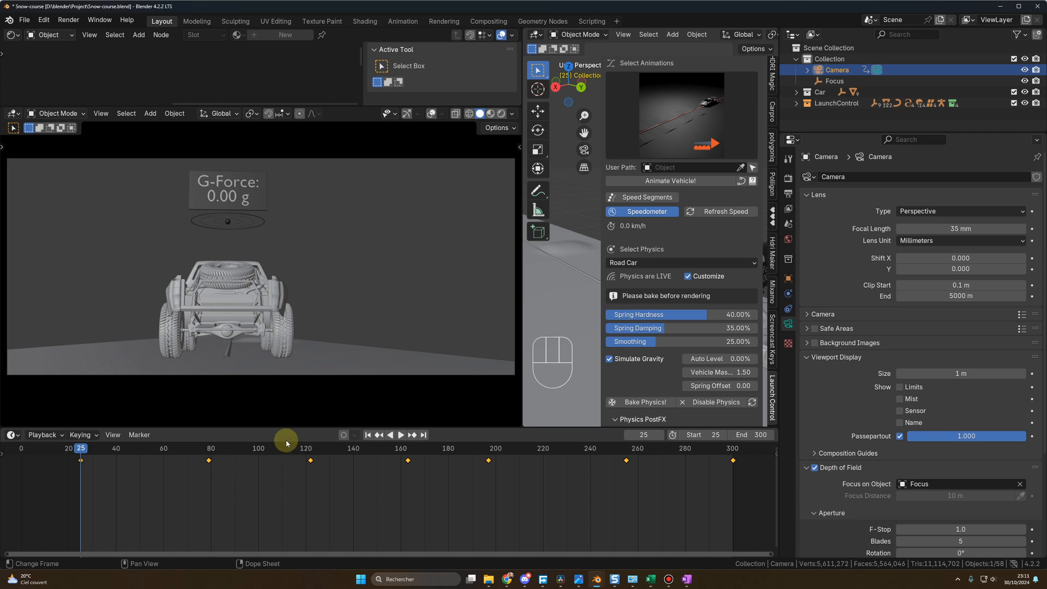
# - Make the area above the camera view taller and change it to a Graph Editor
pyautogui.moveTo(140, 106); pyautogui.dragTo(147, 148)
pyautogui.click(15, 37)
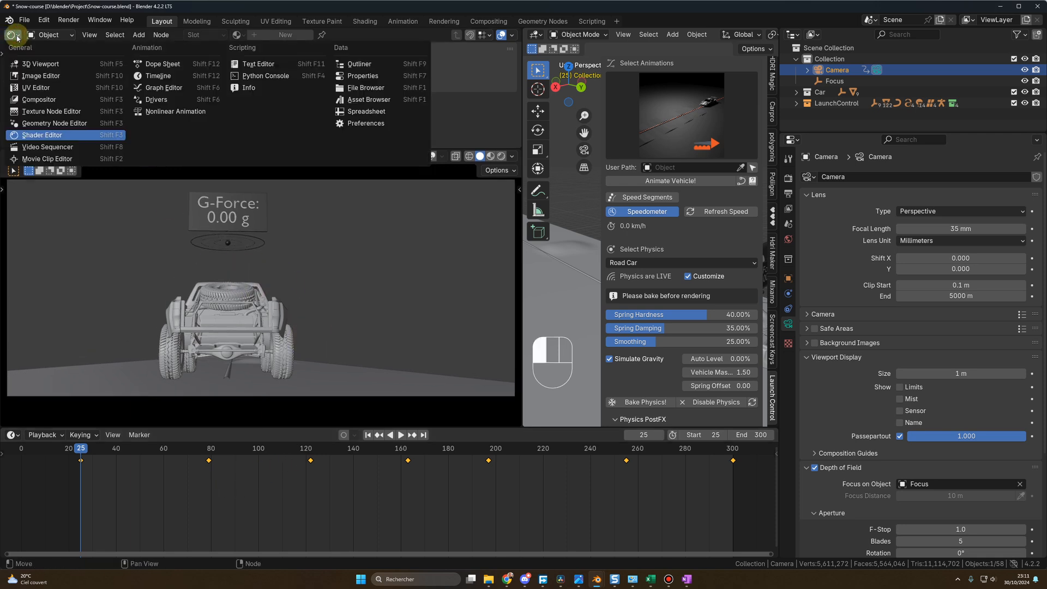
pyautogui.click(159, 89)
# - Select all of the camera's keyframes in the Graph Editor and apply Bake Keyframes to them
pyautogui.press('a')
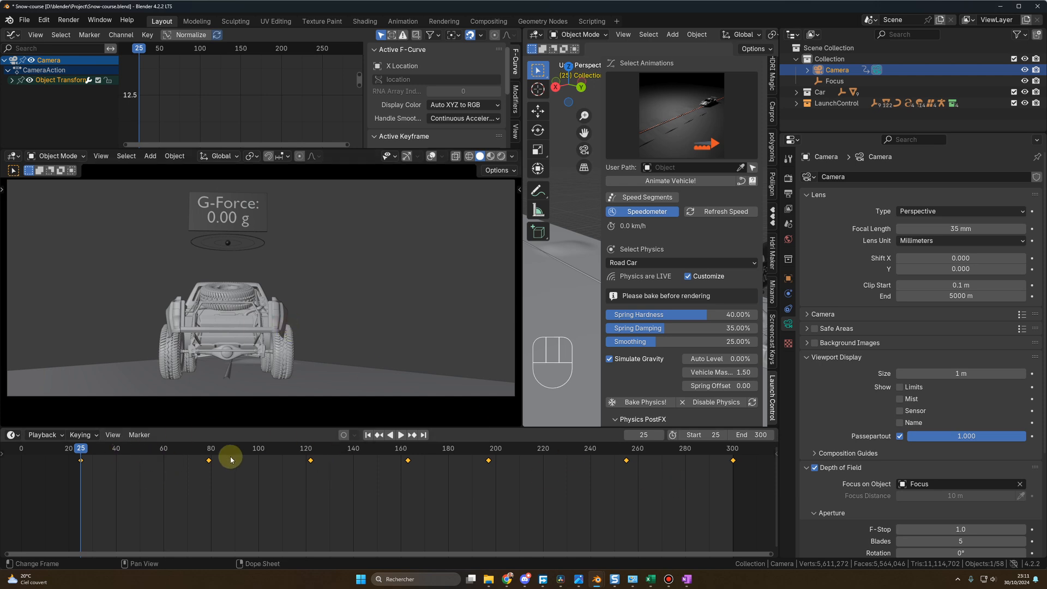
pyautogui.click(149, 37)
pyautogui.moveTo(181, 209)
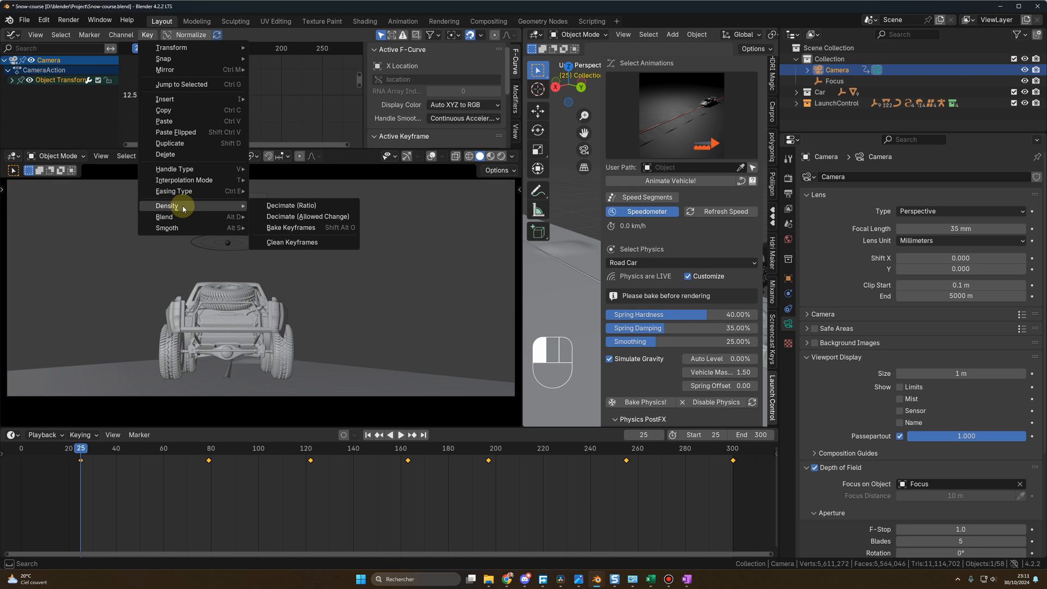
pyautogui.click(294, 228)
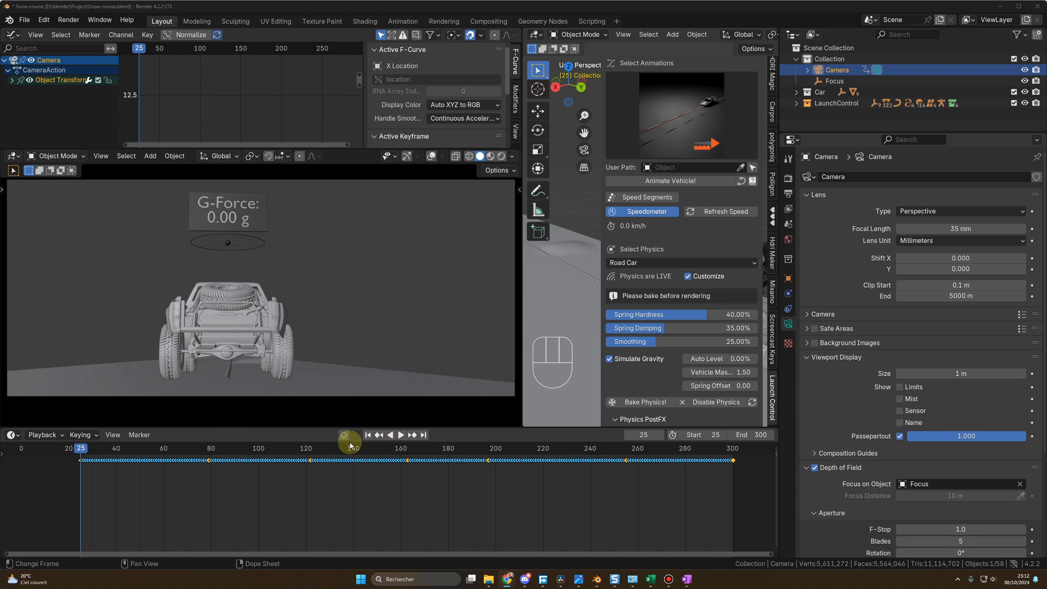
# - Go to frame 53 and apply Smooth (Legacy) to all of the camera's selected keyframes in the Graph Editor
pyautogui.click(146, 448)
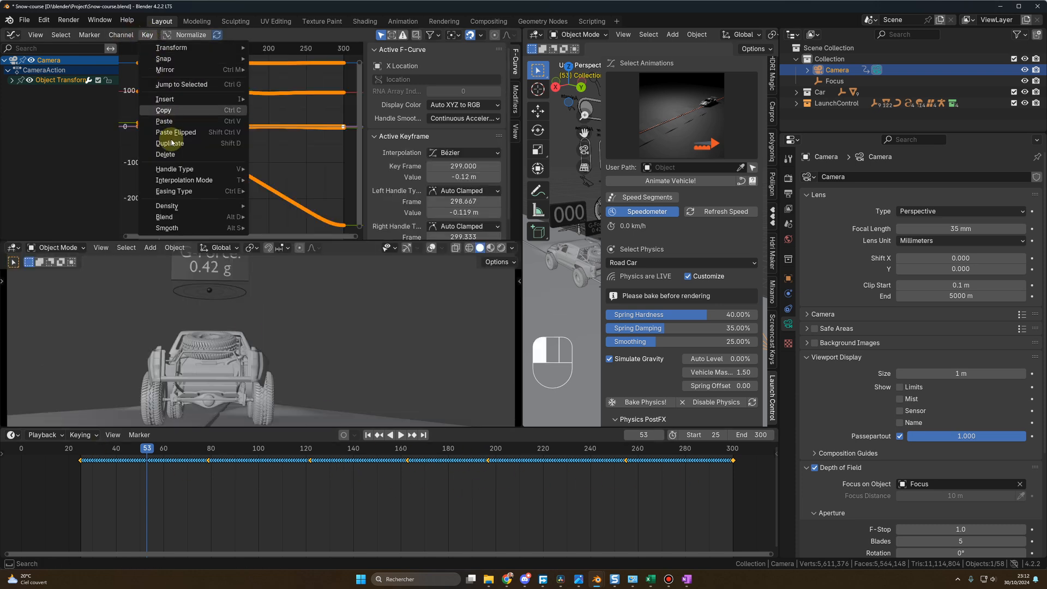
pyautogui.moveTo(180, 229)
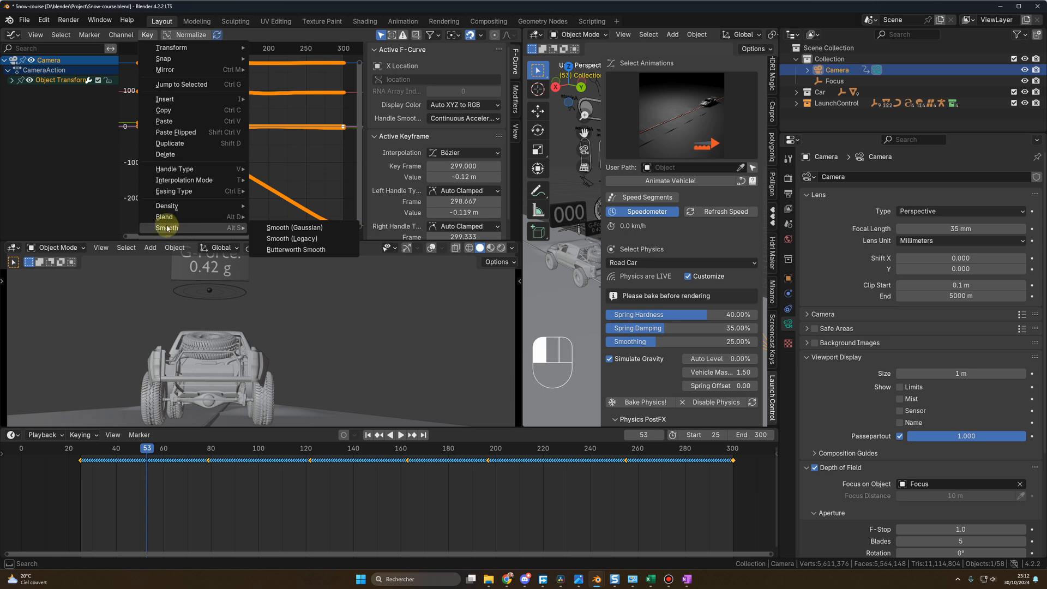
pyautogui.click(293, 239)
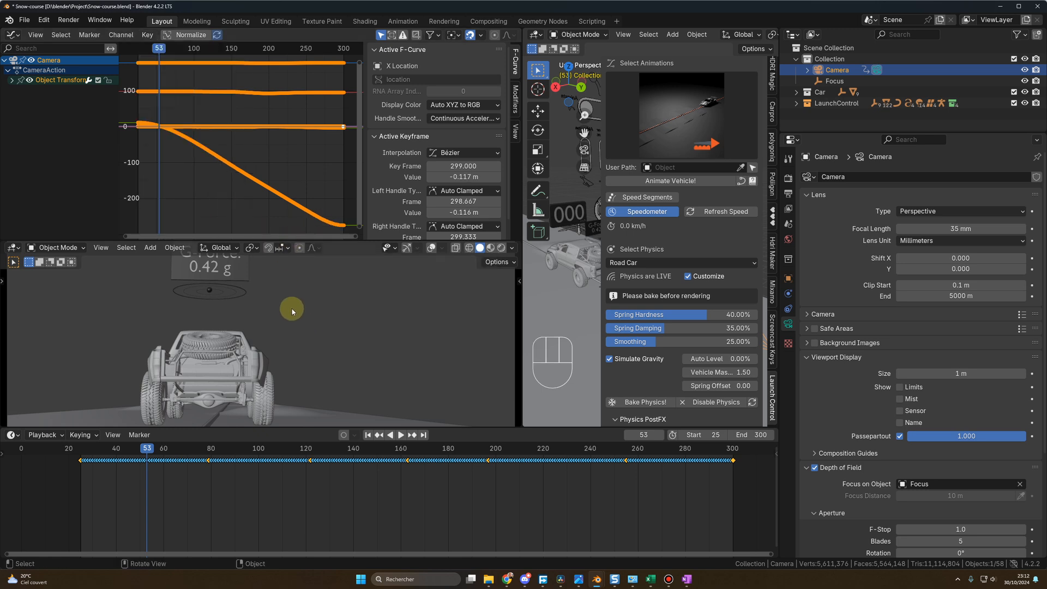
pyautogui.click(147, 36)
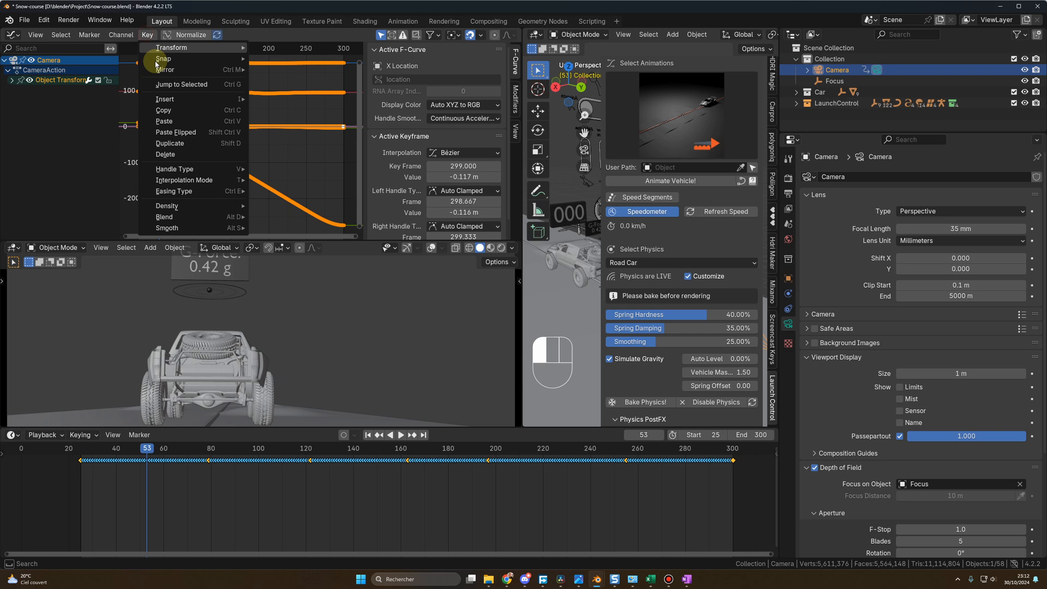
pyautogui.click(182, 229)
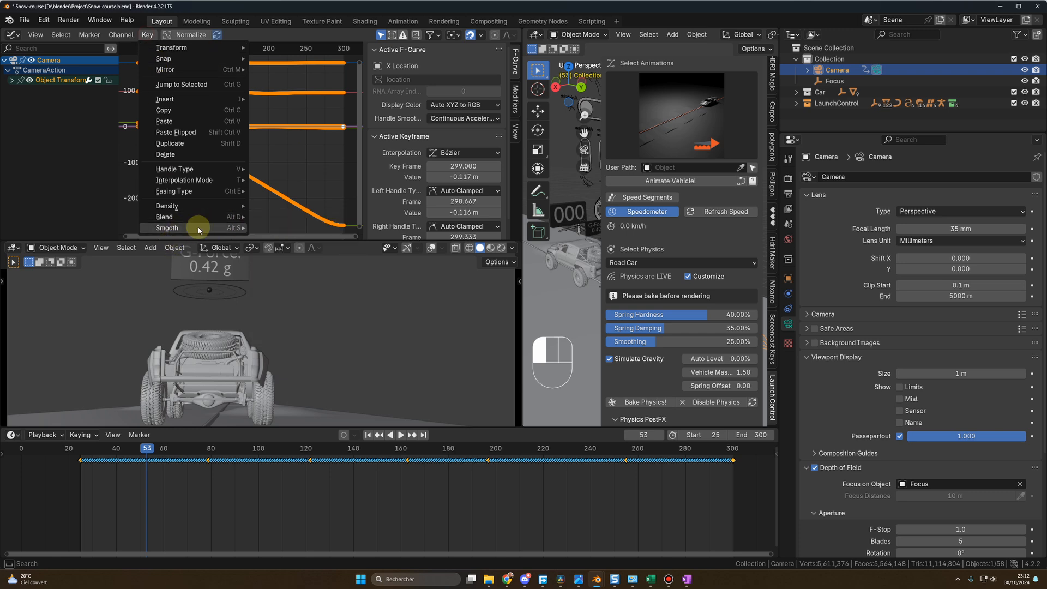
pyautogui.rightClick(283, 239)
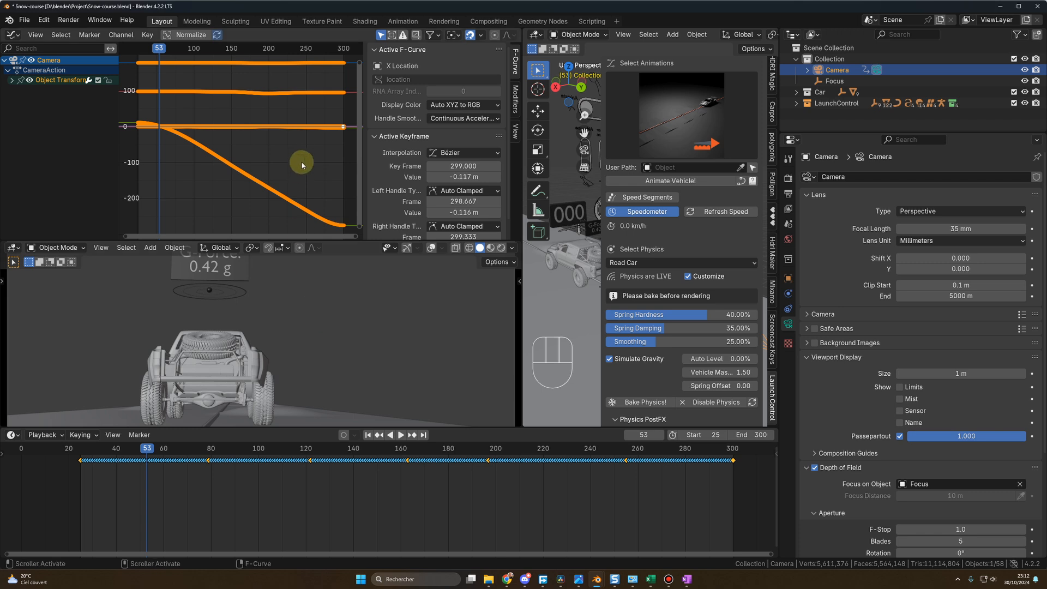
# - Repeat Smooth (Legacy) about 50 times on all of the camera's keyframes and play the animation
pyautogui.click(320, 488)
pyautogui.press('q')
pyautogui.press('a')
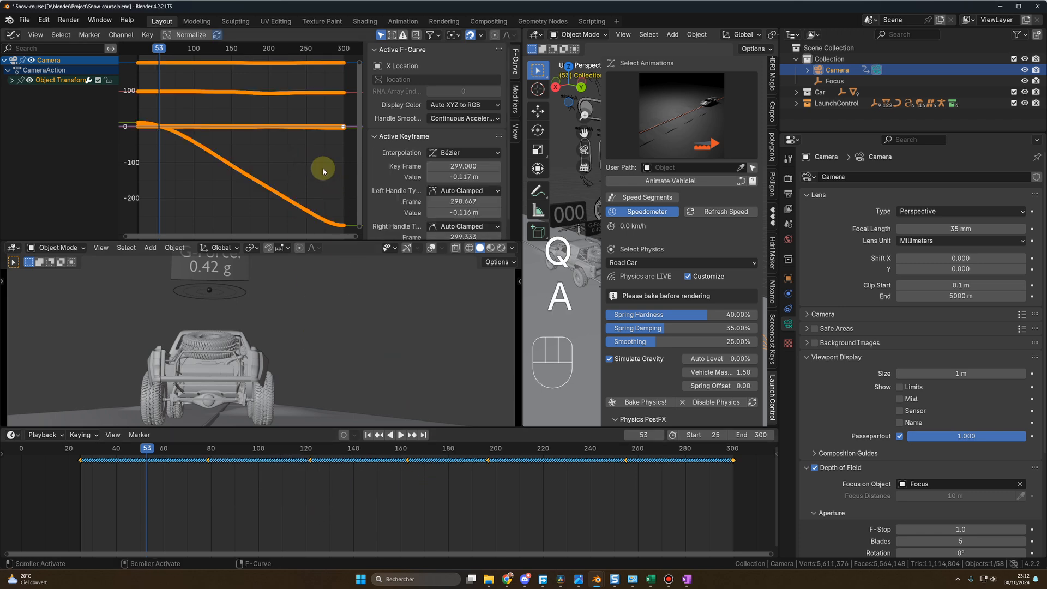
pyautogui.hotkey('alt', 'o')
pyautogui.hotkey('alt', 'o')
pyautogui.hotkey('alt', 'o')
pyautogui.hotkey('alt', 'o')
pyautogui.hotkey('alt', 'o')
pyautogui.hotkey('alt', 'o')
pyautogui.hotkey('alt', 'o')
pyautogui.hotkey('alt', 'o')
pyautogui.hotkey('alt', 'o')
pyautogui.hotkey('alt', 'o')
pyautogui.hotkey('alt', 'o')
pyautogui.hotkey('alt', 'o')
pyautogui.hotkey('alt', 'o')
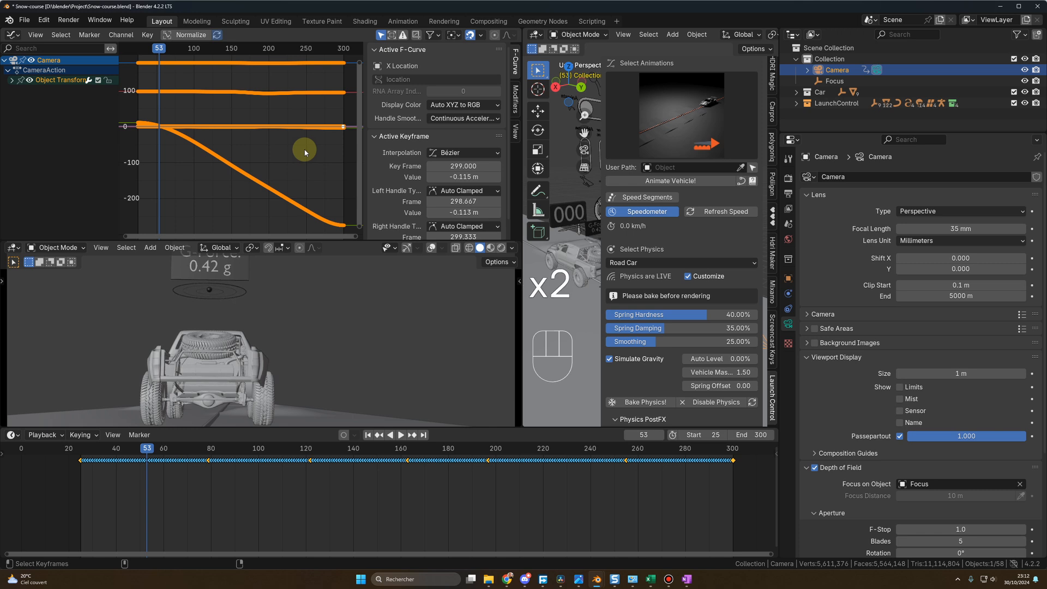
pyautogui.hotkey('alt', 'o')
pyautogui.hotkey('alt', 'o')
pyautogui.hotkey('alt', 'o')
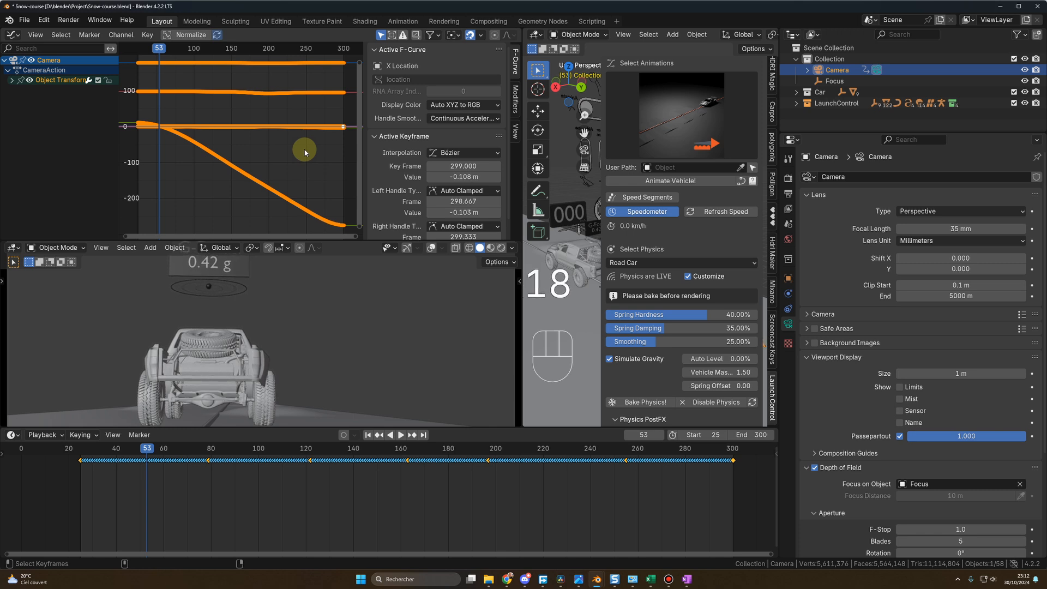
pyautogui.hotkey('alt', 'o')
pyautogui.hotkey('alt', 'o')
pyautogui.hotkey('alt', 'o')
pyautogui.hotkey('alt', 'o')
pyautogui.hotkey('alt', 'o')
pyautogui.hotkey('alt', 'o')
pyautogui.hotkey('alt', 'o')
pyautogui.hotkey('alt', 'o')
pyautogui.hotkey('alt', 'o')
pyautogui.hotkey('alt', 'o')
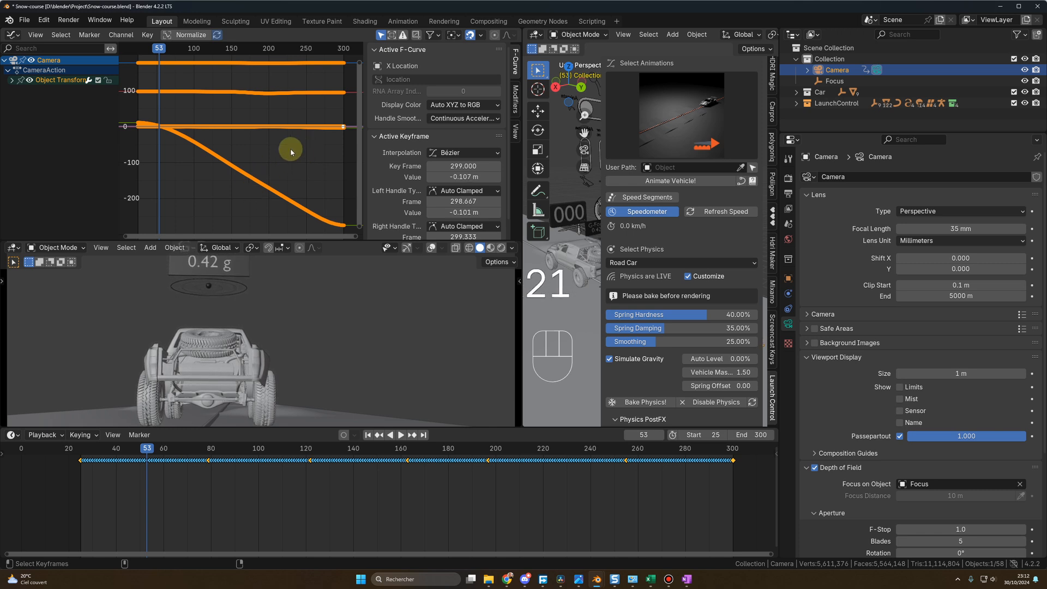
pyautogui.hotkey('alt', 'o')
pyautogui.hotkey('alt', 'o')
pyautogui.hotkey('alt', 'o')
pyautogui.hotkey('alt', 'o')
pyautogui.hotkey('alt', 'o')
pyautogui.hotkey('alt', 'o')
pyautogui.hotkey('alt', 'o')
pyautogui.hotkey('alt', 'o')
pyautogui.hotkey('alt', 'o')
pyautogui.hotkey('alt', 'o')
pyautogui.hotkey('alt', 'o')
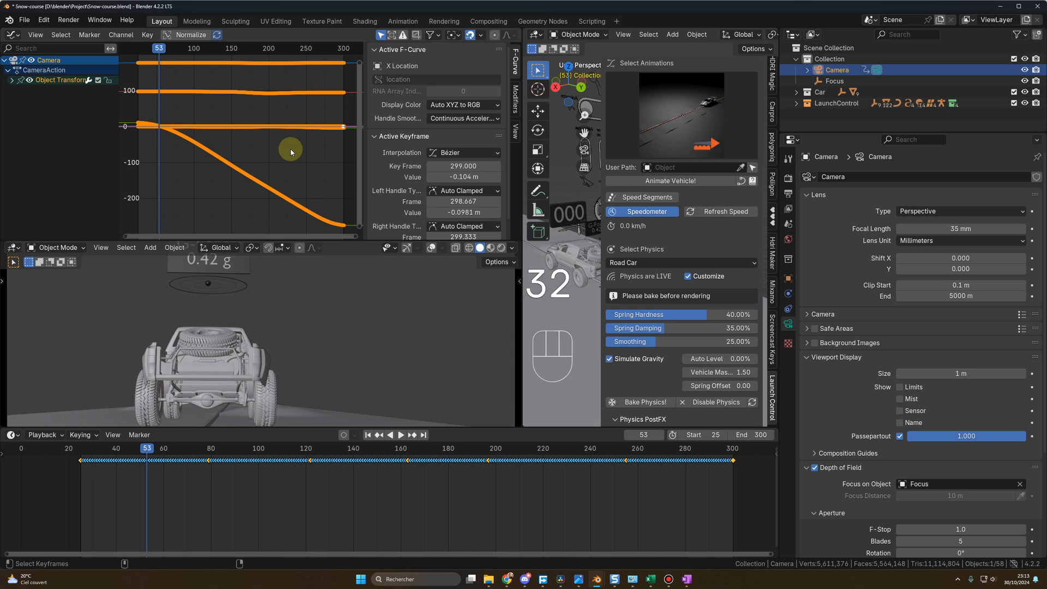
pyautogui.hotkey('alt', 'o')
pyautogui.hotkey('alt', 'o')
pyautogui.hotkey('alt', 'o')
pyautogui.hotkey('alt', 'o')
pyautogui.hotkey('alt', 'o')
pyautogui.hotkey('alt', 'o')
pyautogui.hotkey('alt', 'o')
pyautogui.hotkey('alt', 'o')
pyautogui.hotkey('alt', 'o')
pyautogui.hotkey('alt', 'o')
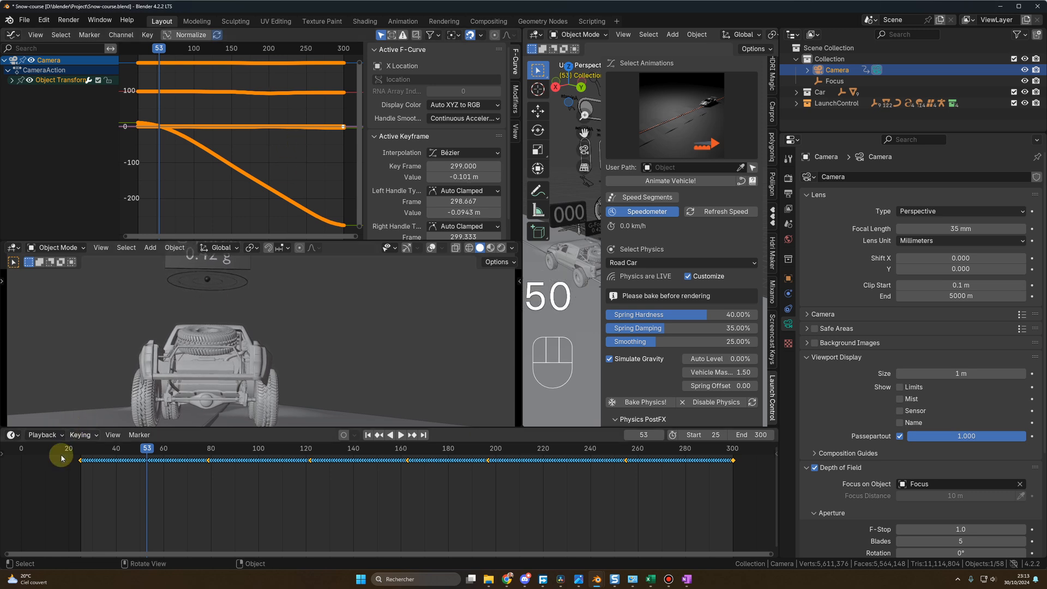
pyautogui.press('space')
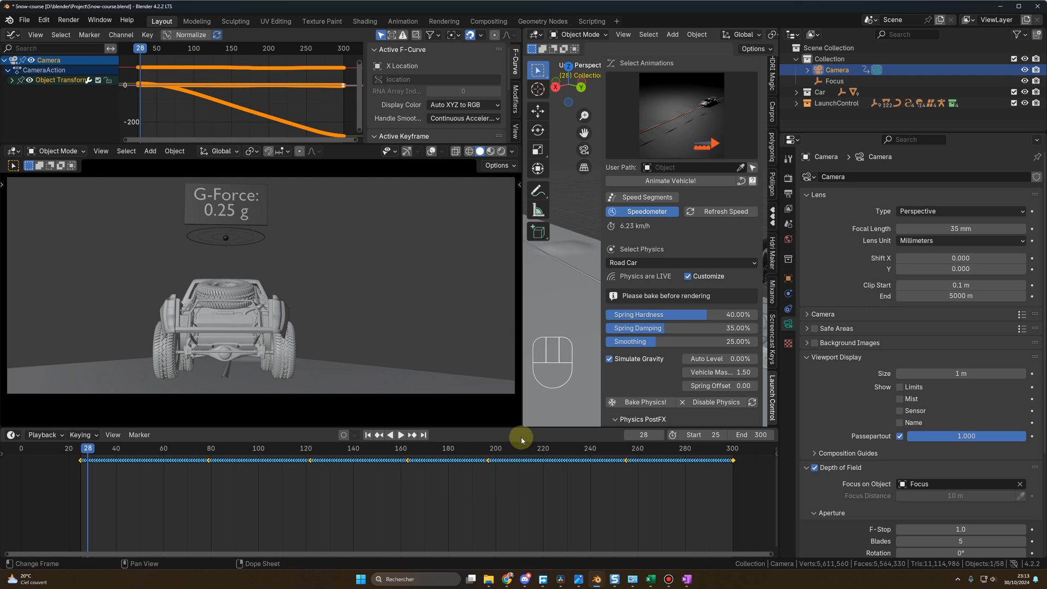
# - Open the Install from Disk file browser from the Add-ons preferences, cancel it and leave the preferences
pyautogui.scroll(-5, 883, 485)
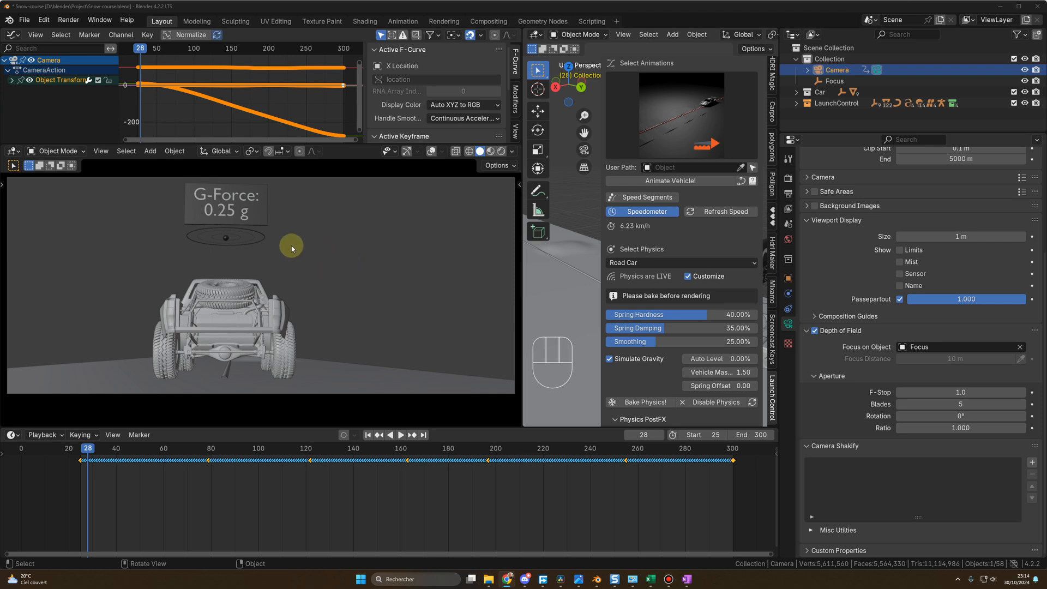
pyautogui.click(45, 21)
pyautogui.click(76, 162)
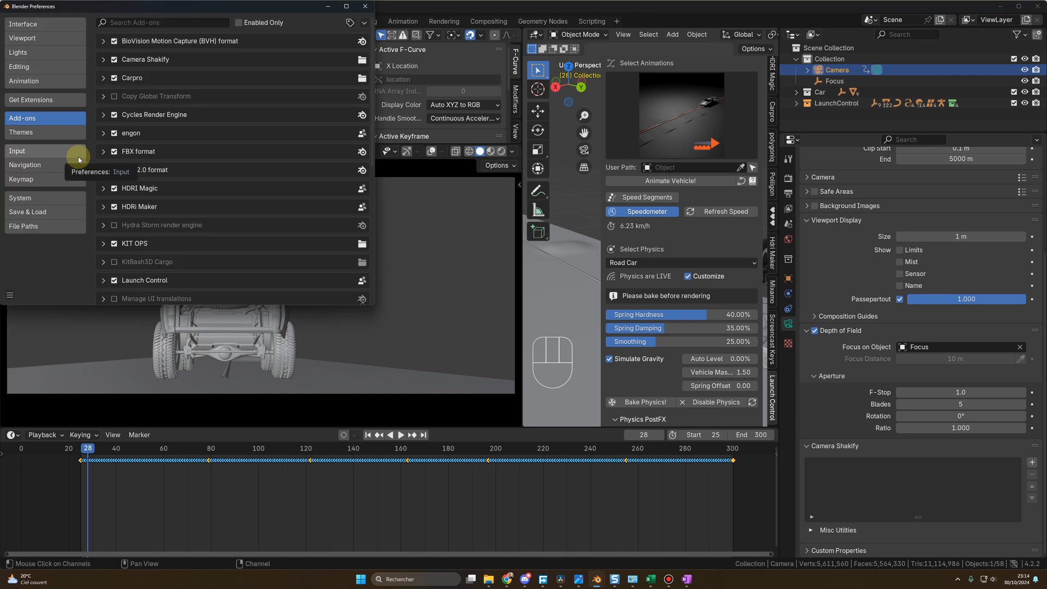
pyautogui.click(365, 23)
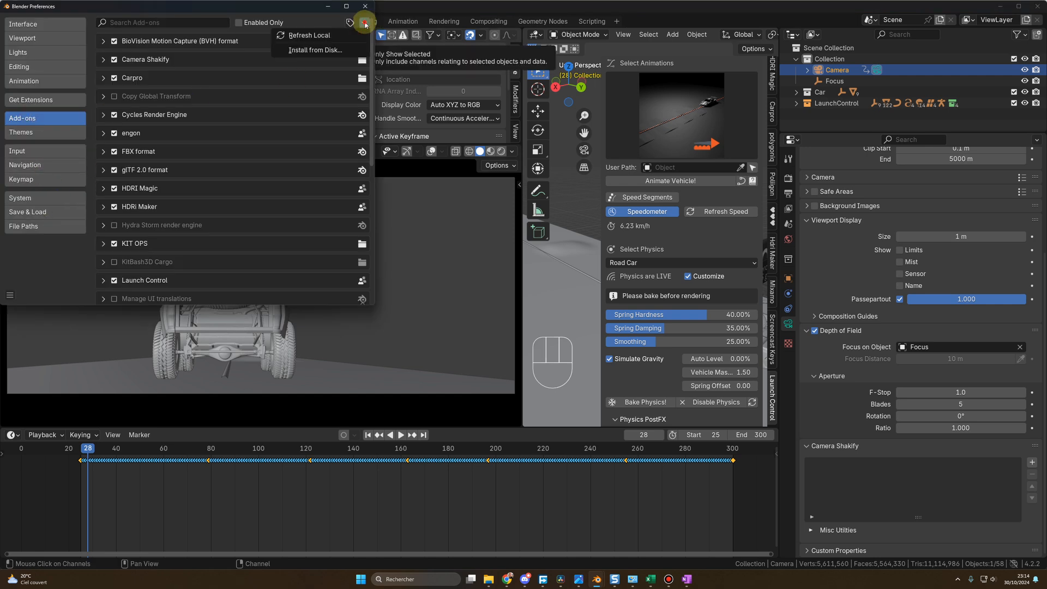
pyautogui.click(326, 51)
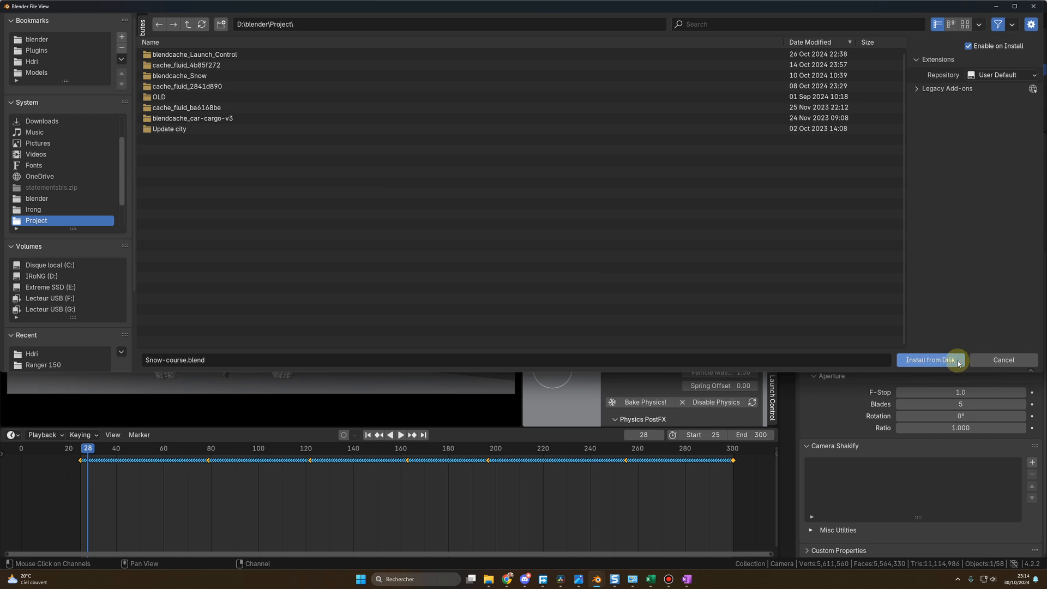
pyautogui.click(1004, 359)
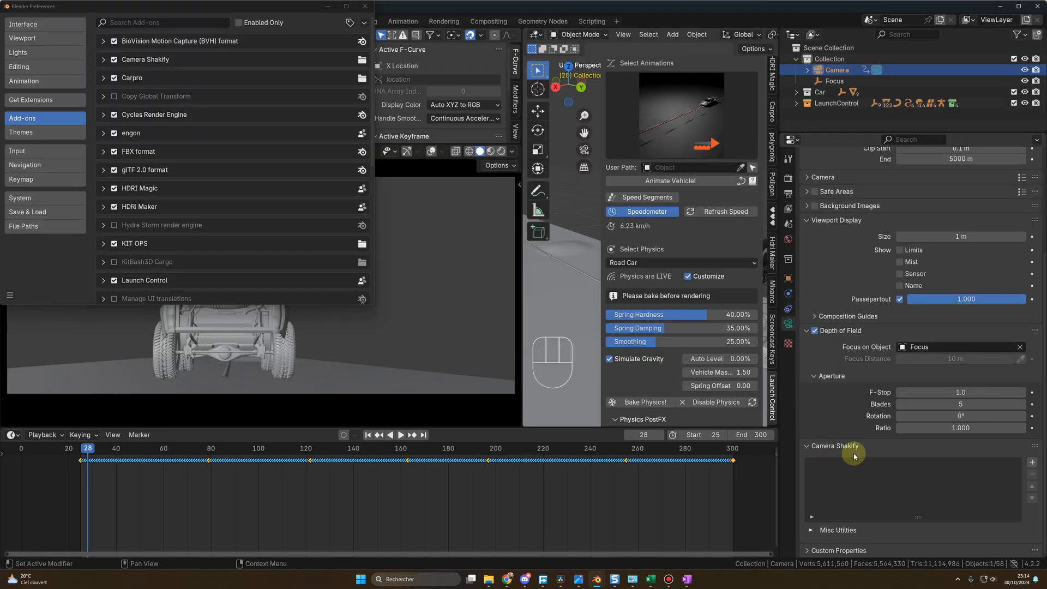
pyautogui.click(704, 491)
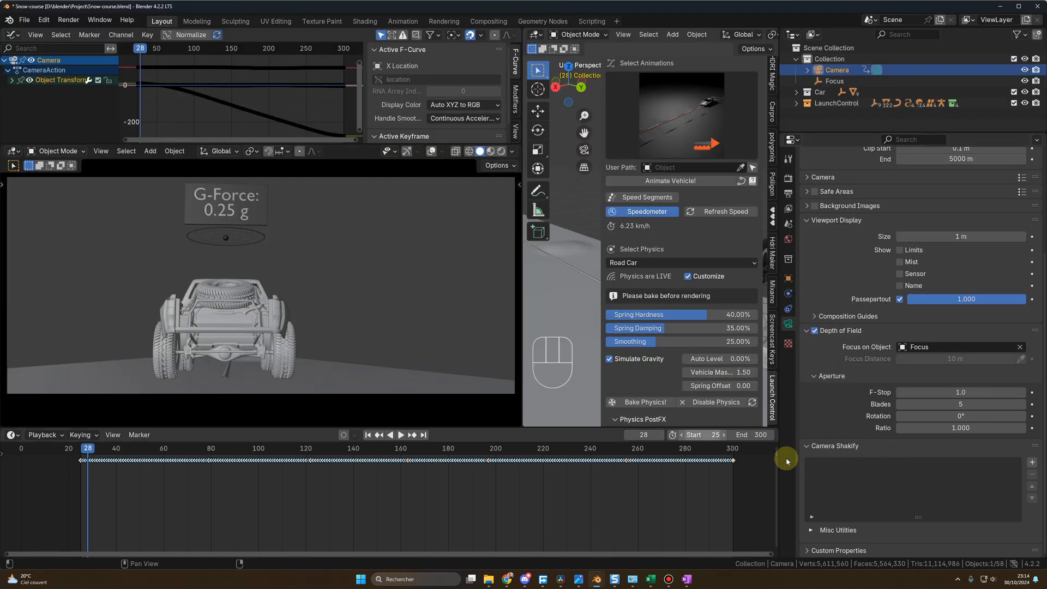
# - Add a Camera Shakify shake of type Investigation to the camera and play the animation
pyautogui.click(1032, 462)
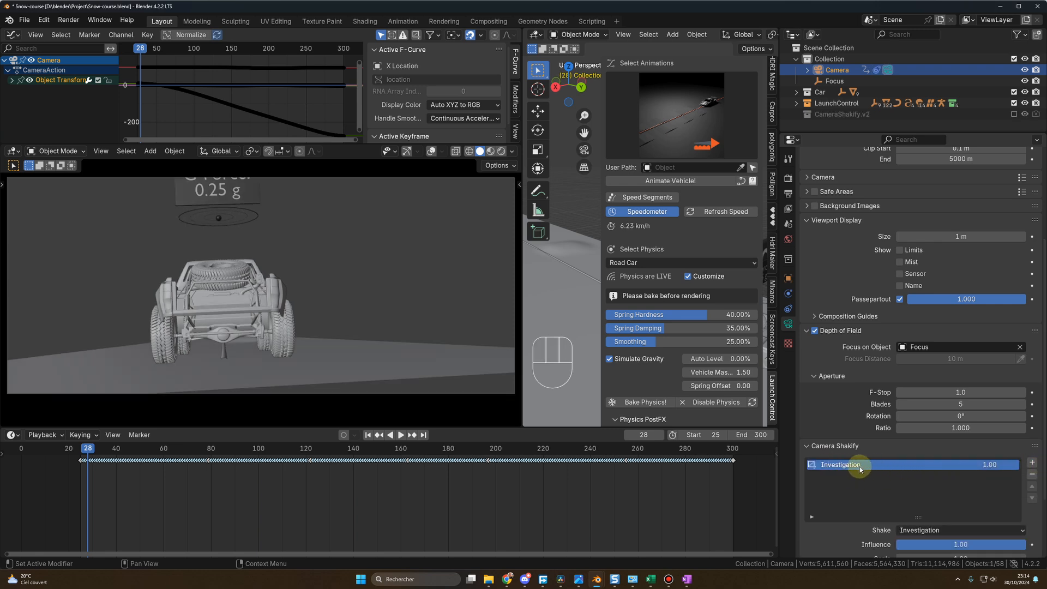
pyautogui.scroll(-2, 865, 503)
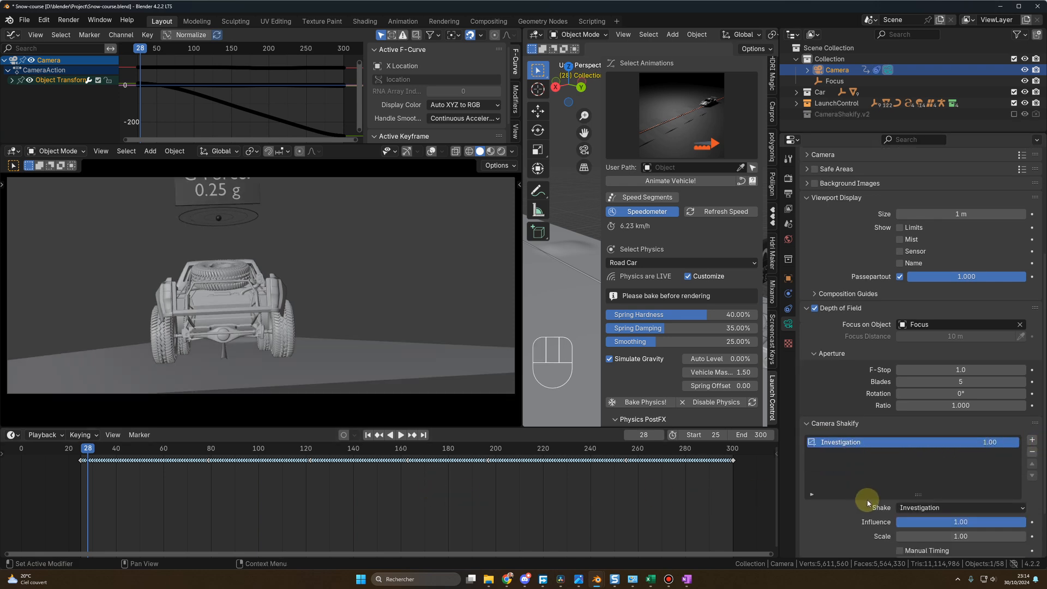
pyautogui.click(925, 507)
pyautogui.press('space')
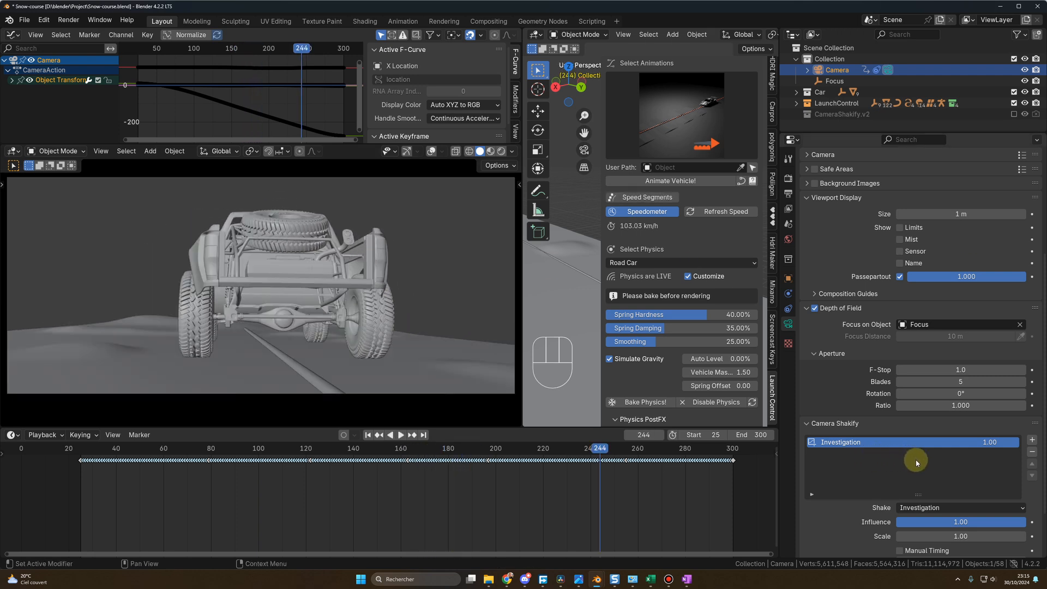
# - Add a second Camera Shakify shake to the camera and set its type to Out Car Window
pyautogui.click(1032, 440)
pyautogui.scroll(-2, 845, 461)
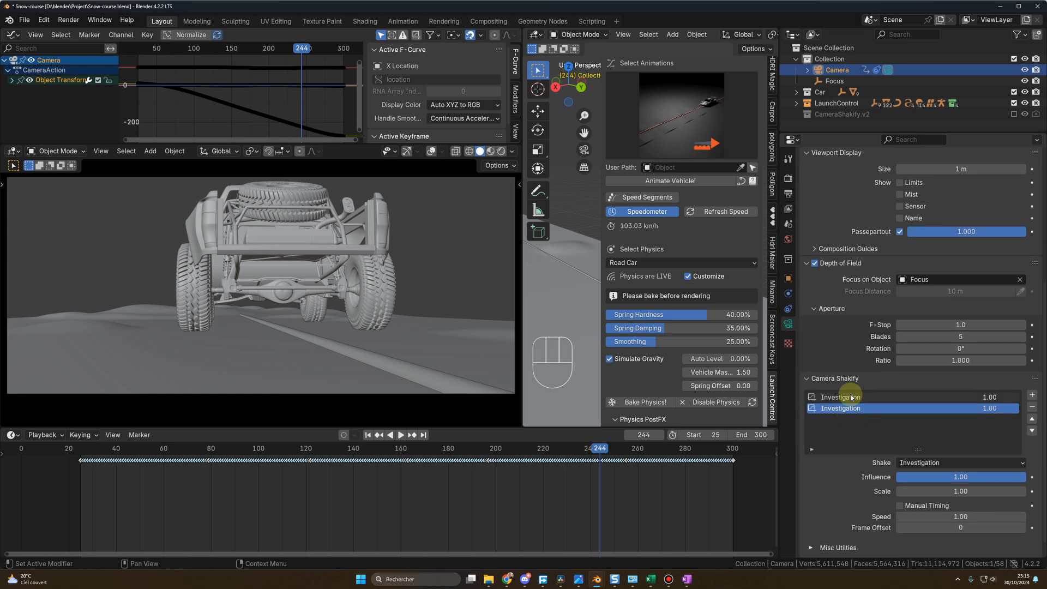
pyautogui.click(917, 463)
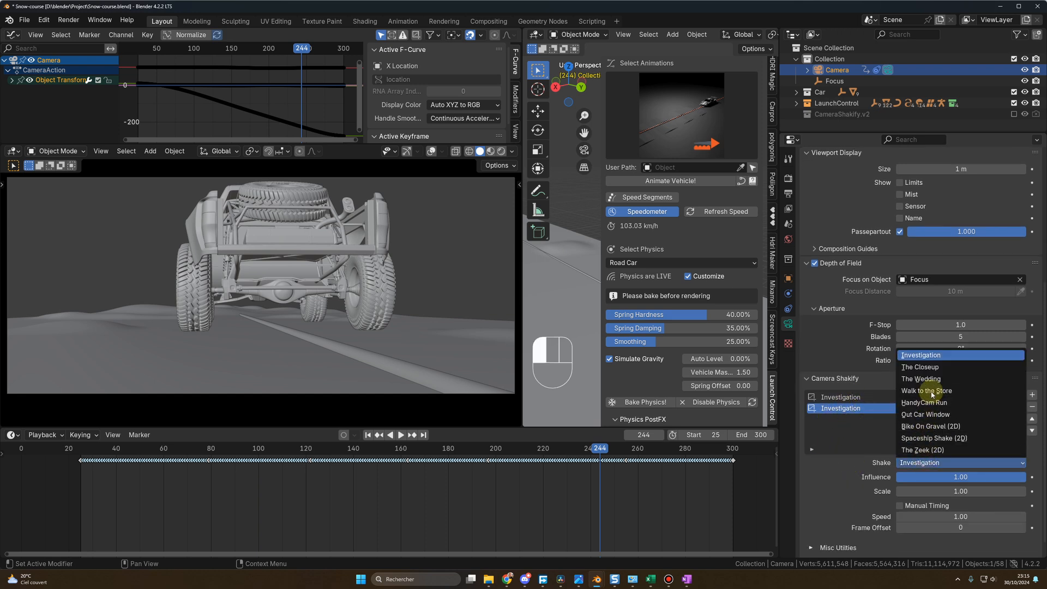
pyautogui.click(934, 414)
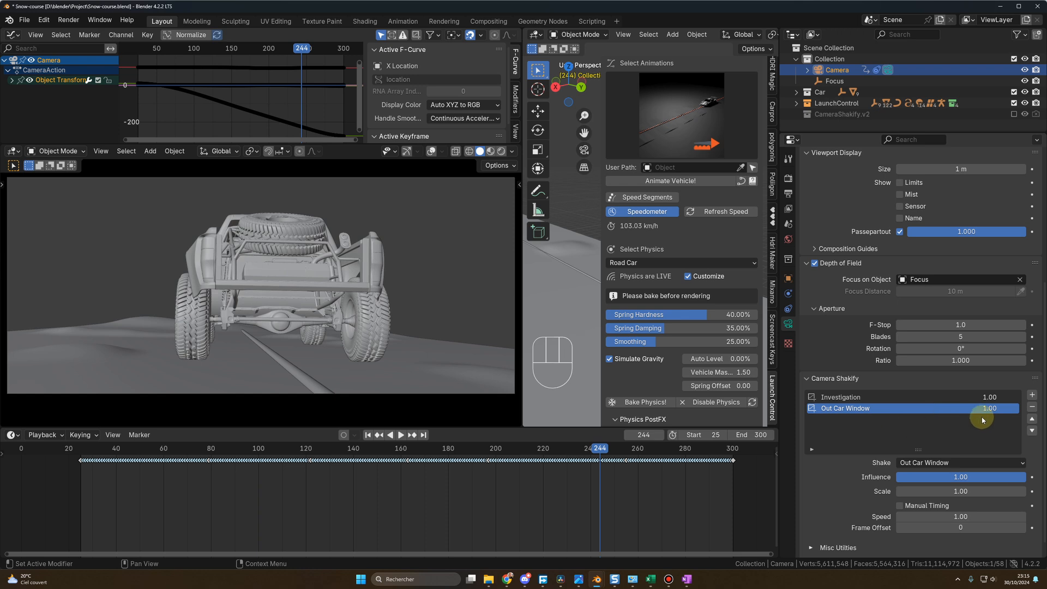
# - Add a third Camera Shakify shake to the camera and set its type to HandyCam Run
pyautogui.click(1032, 396)
pyautogui.scroll(-1, 905, 431)
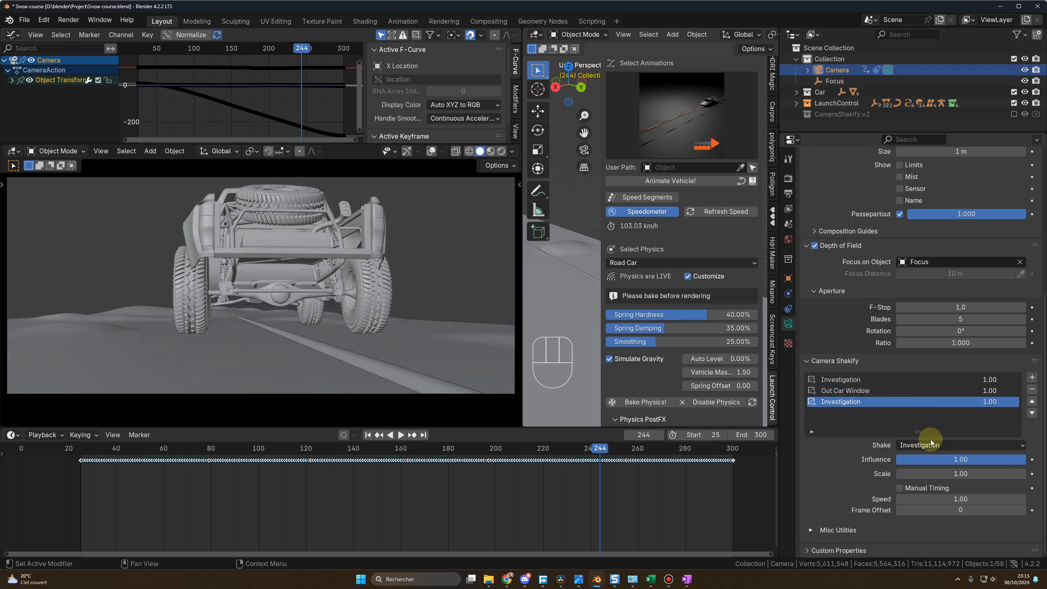
pyautogui.click(930, 445)
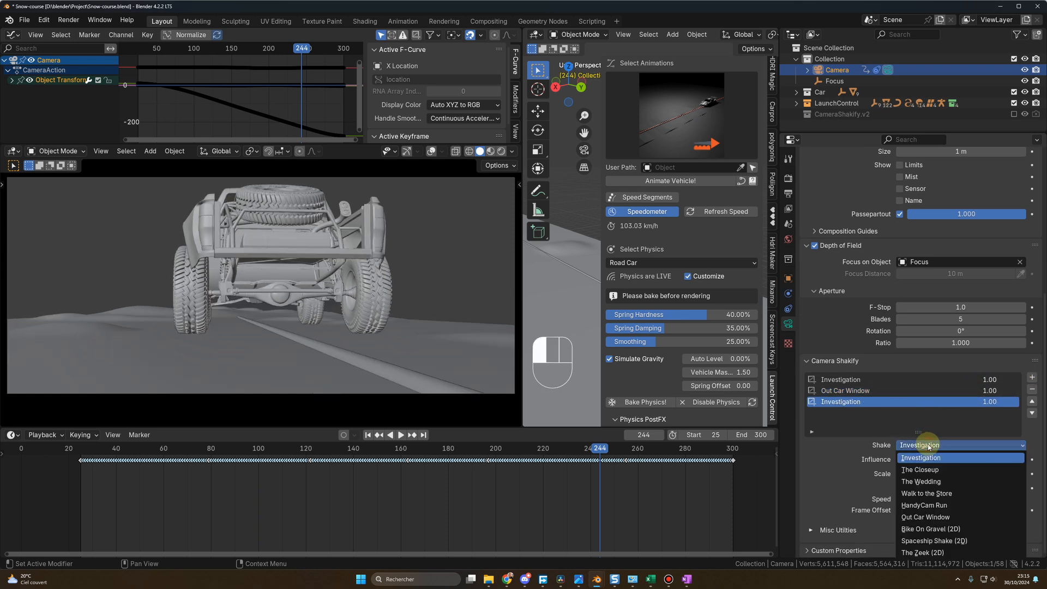
pyautogui.click(926, 505)
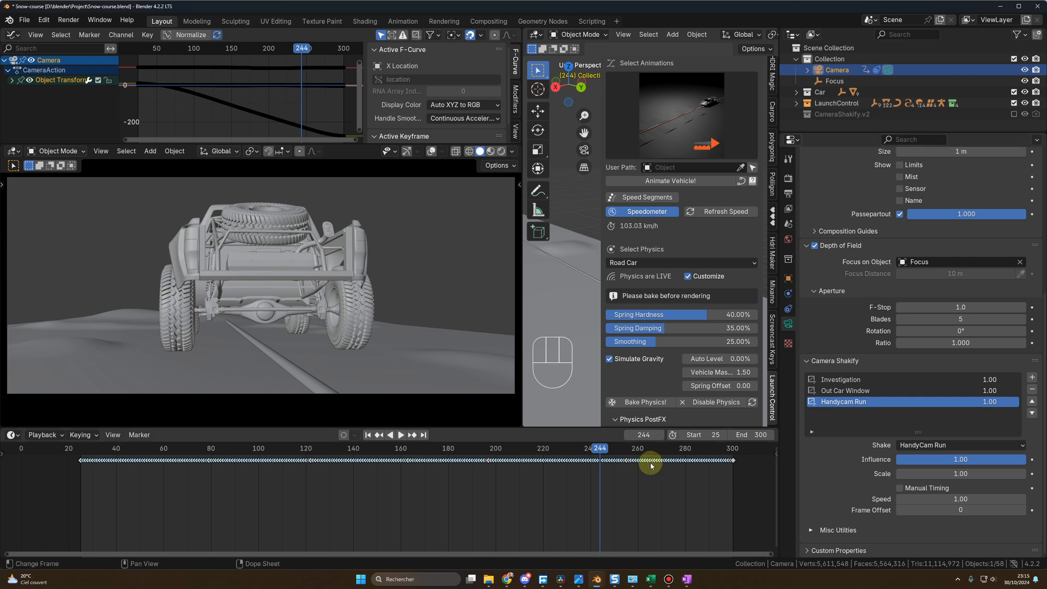
# - Play the animation from the start frame to check the camera shake, stop it and return to the start
pyautogui.click(367, 434)
pyautogui.click(401, 435)
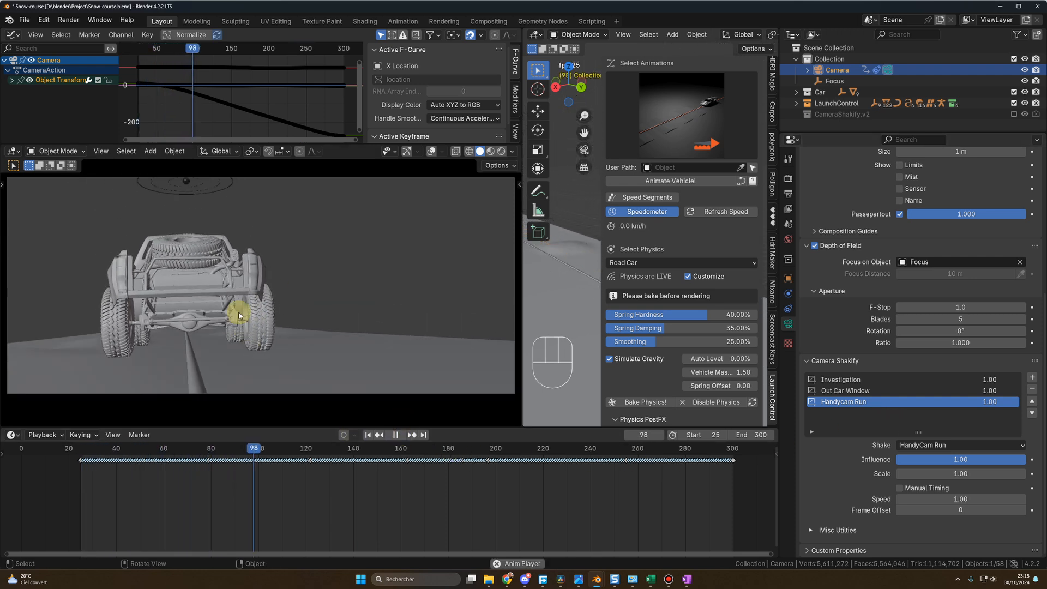
pyautogui.click(395, 435)
pyautogui.click(367, 434)
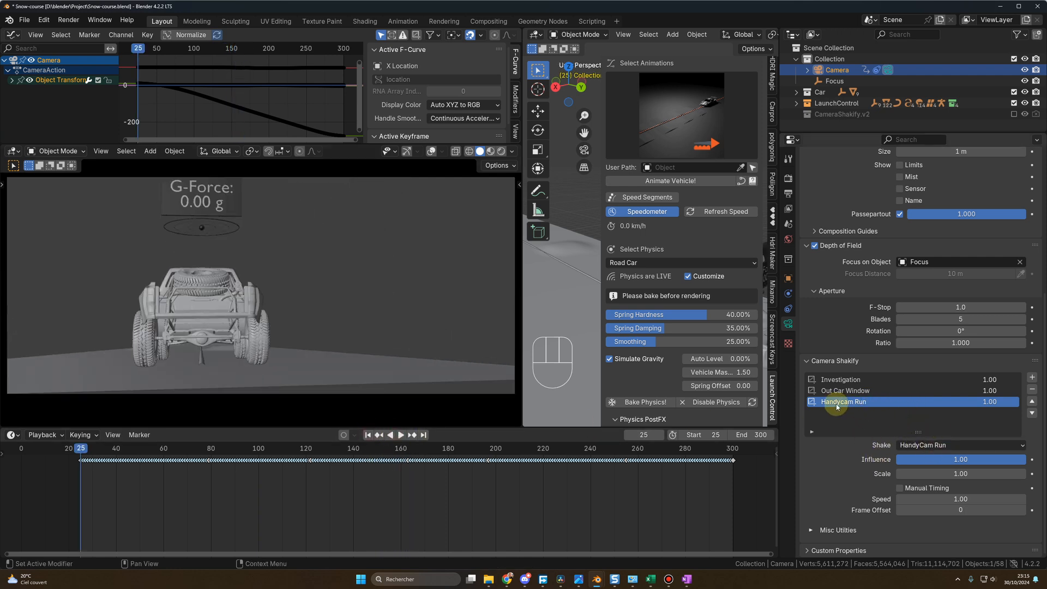
# - Set the influence of the HandyCam Run shake to 0.4
pyautogui.click(938, 459)
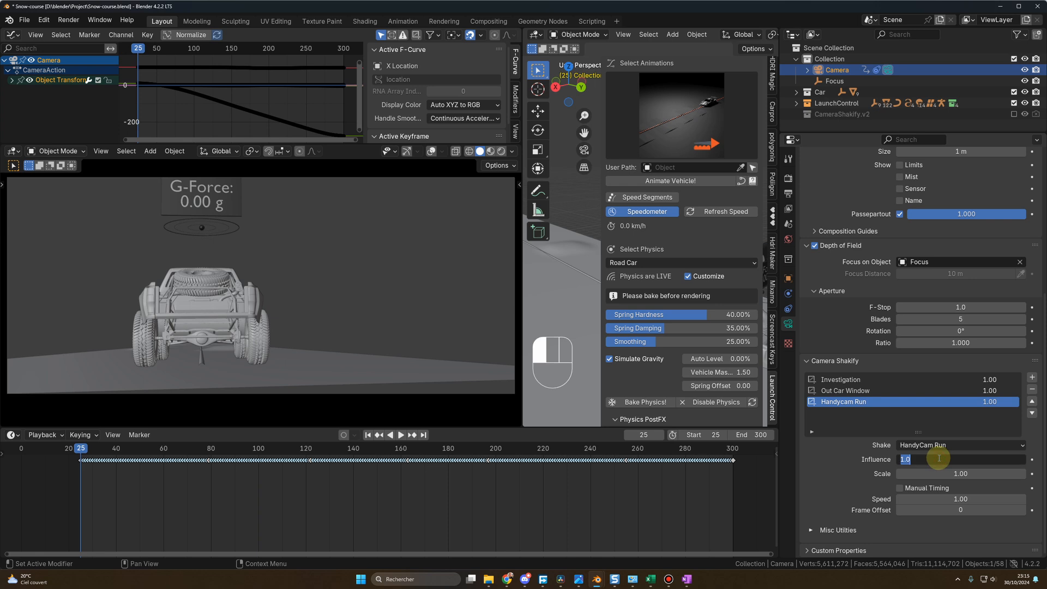
pyautogui.write('0.4')
pyautogui.press('Return')
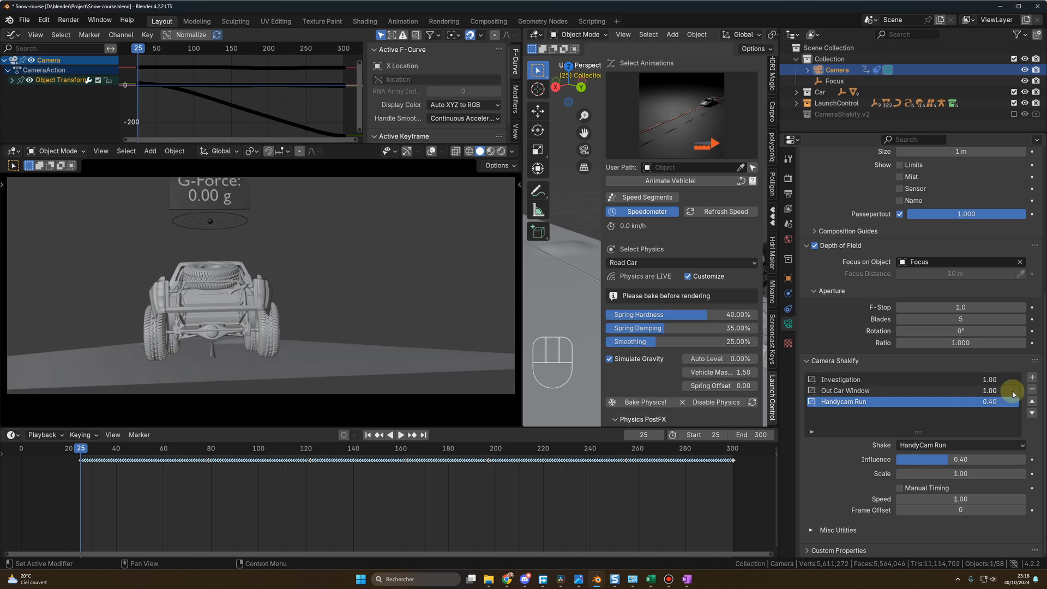
# - Add a fourth Camera Shakify shake to the camera and set its type to Bike On Gravel (2D)
pyautogui.click(1031, 378)
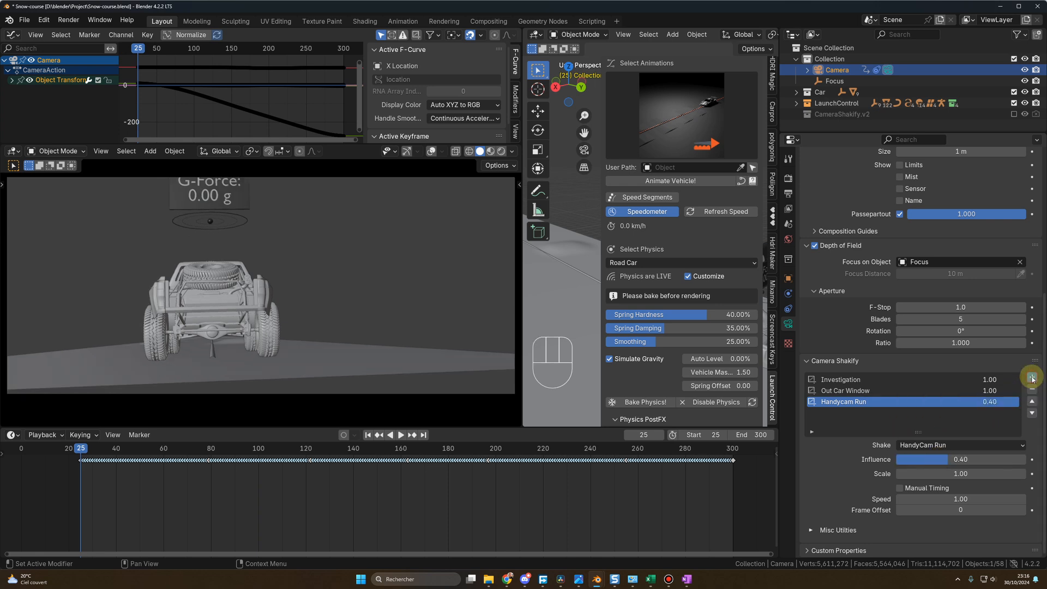
pyautogui.click(924, 446)
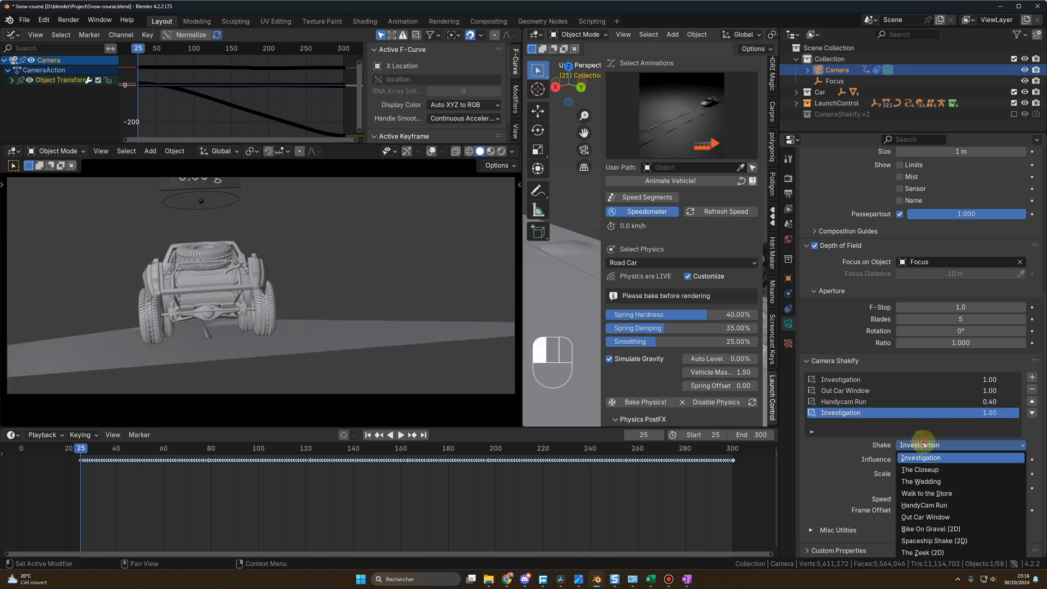
pyautogui.click(926, 529)
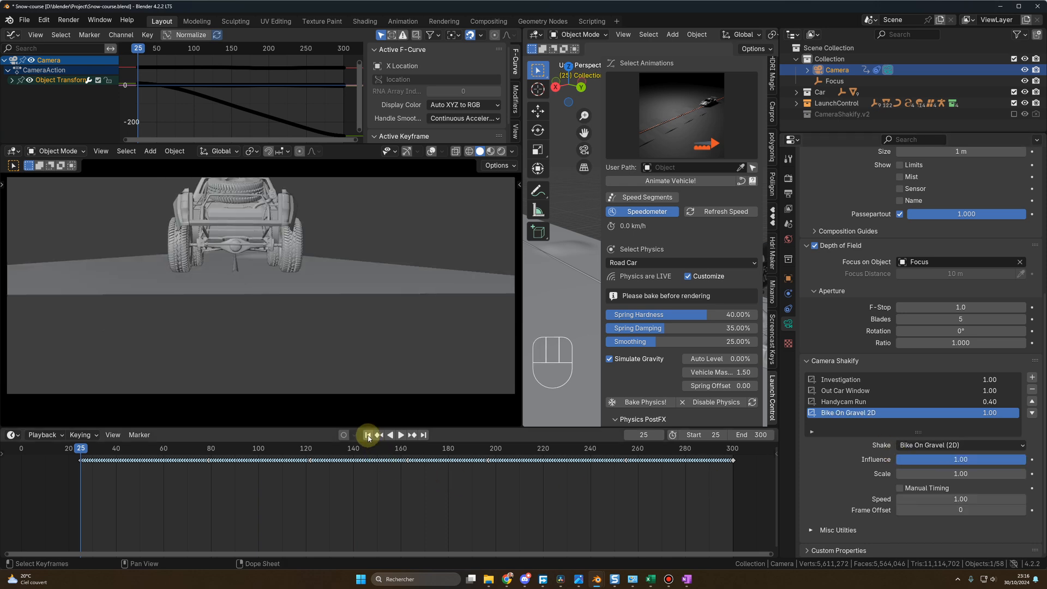
# - Preview the camera shake in playback and set the Bike On Gravel 2D shake's influence to 0.06
pyautogui.click(400, 434)
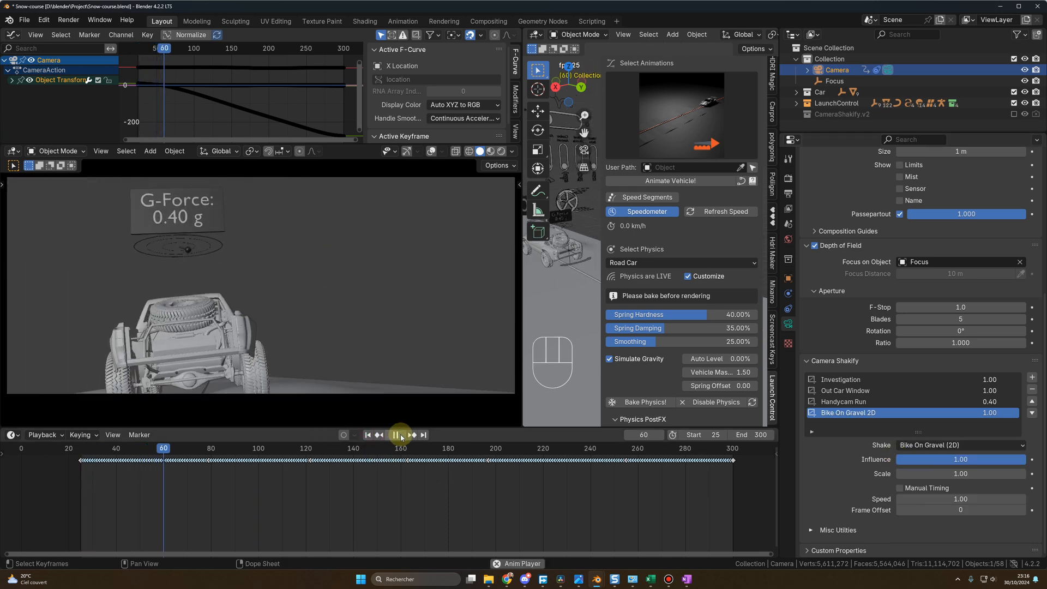
pyautogui.click(401, 434)
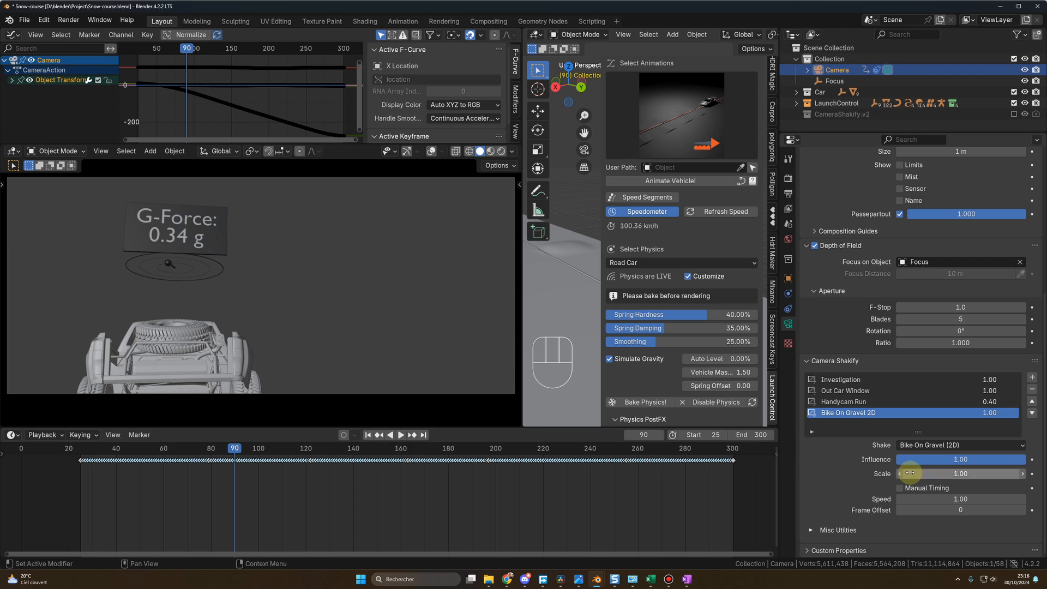
pyautogui.click(941, 459)
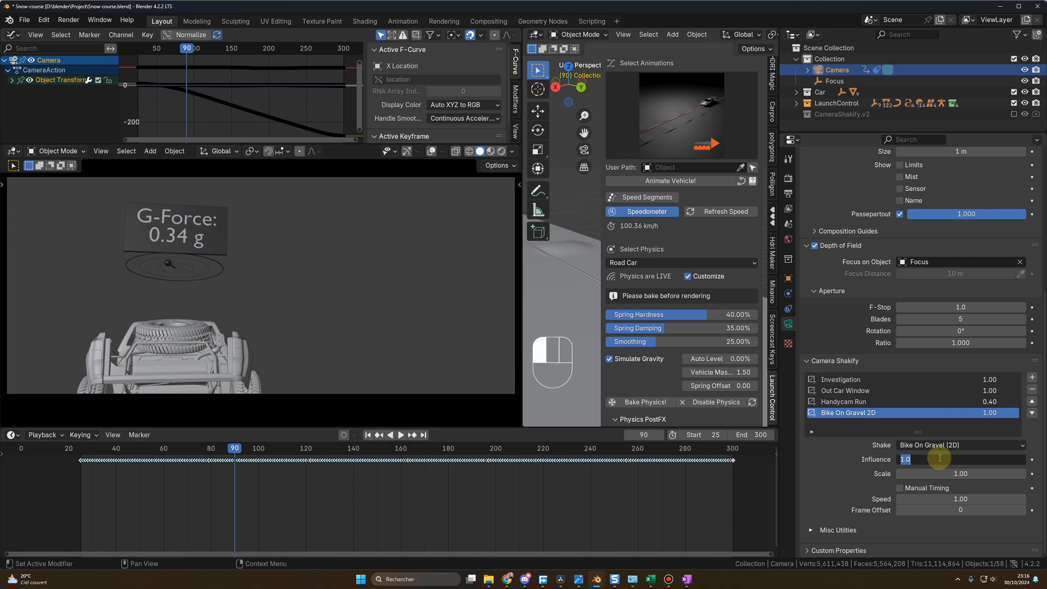
pyautogui.press('Return')
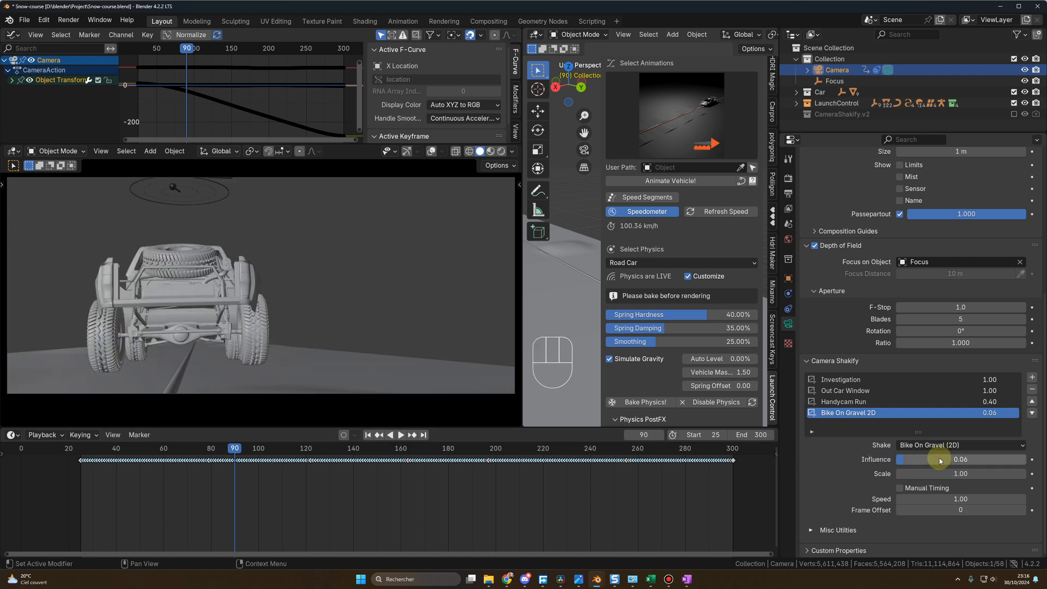
# - Play the animation through the camera from the start to review the combined camera shake behind the car
pyautogui.click(400, 435)
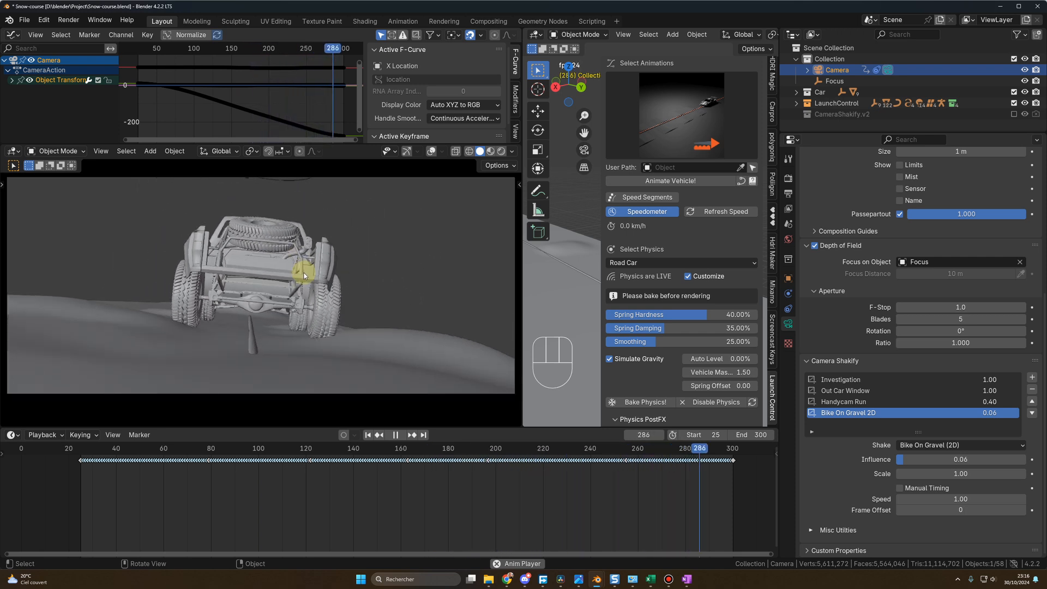
pyautogui.press('space')
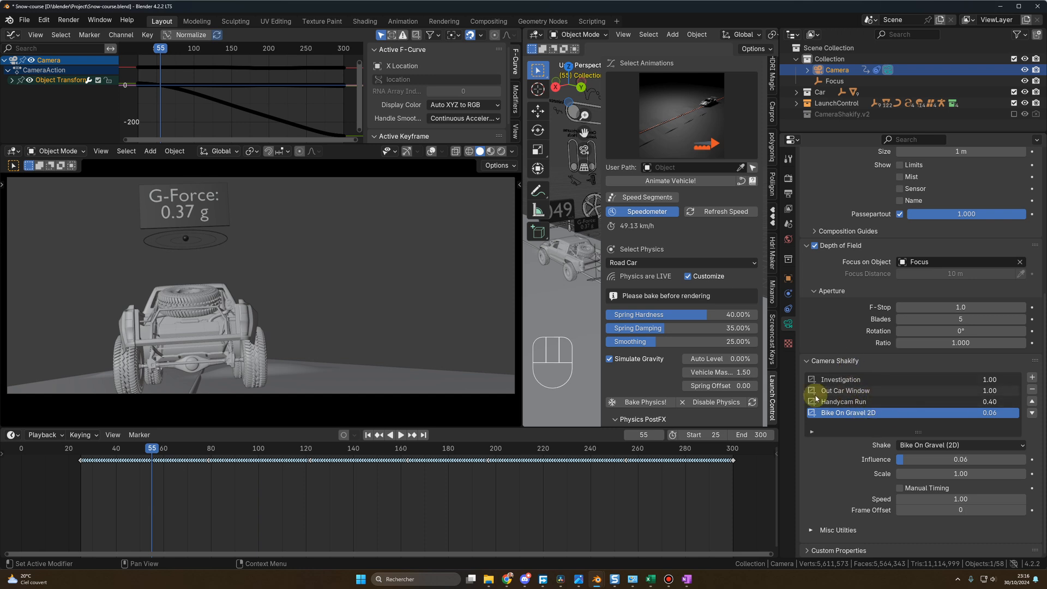
pyautogui.click(391, 434)
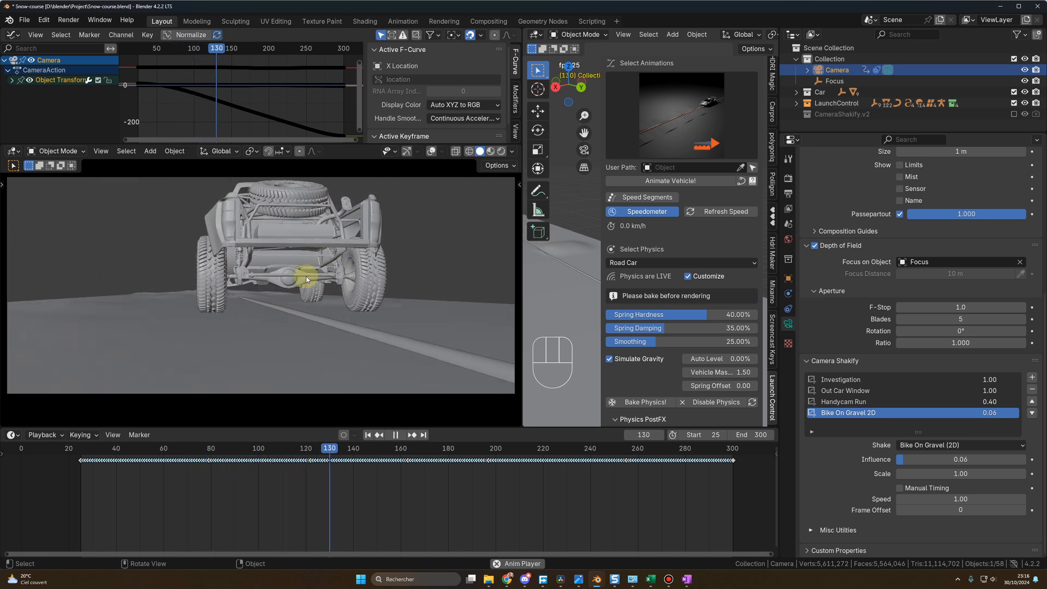
pyautogui.press('space')
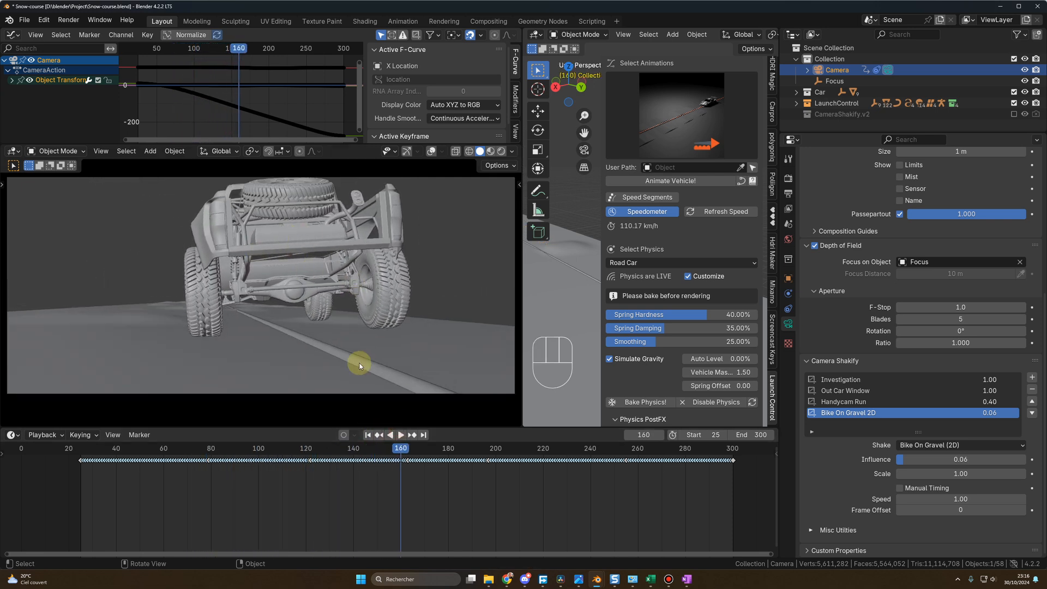
pyautogui.click(367, 434)
pyautogui.click(400, 435)
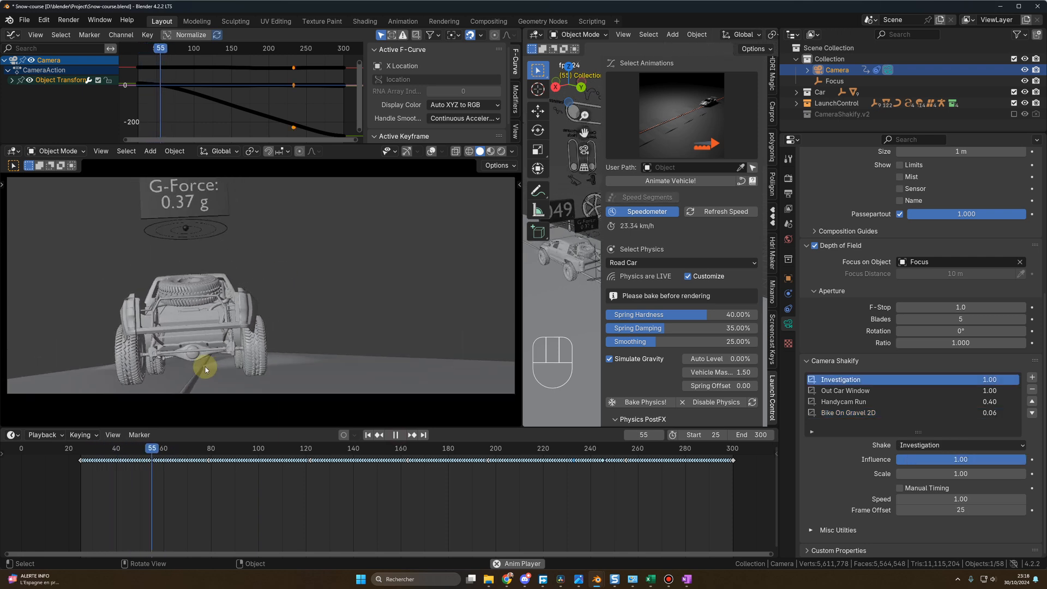
pyautogui.press('space')
pyautogui.press('space')
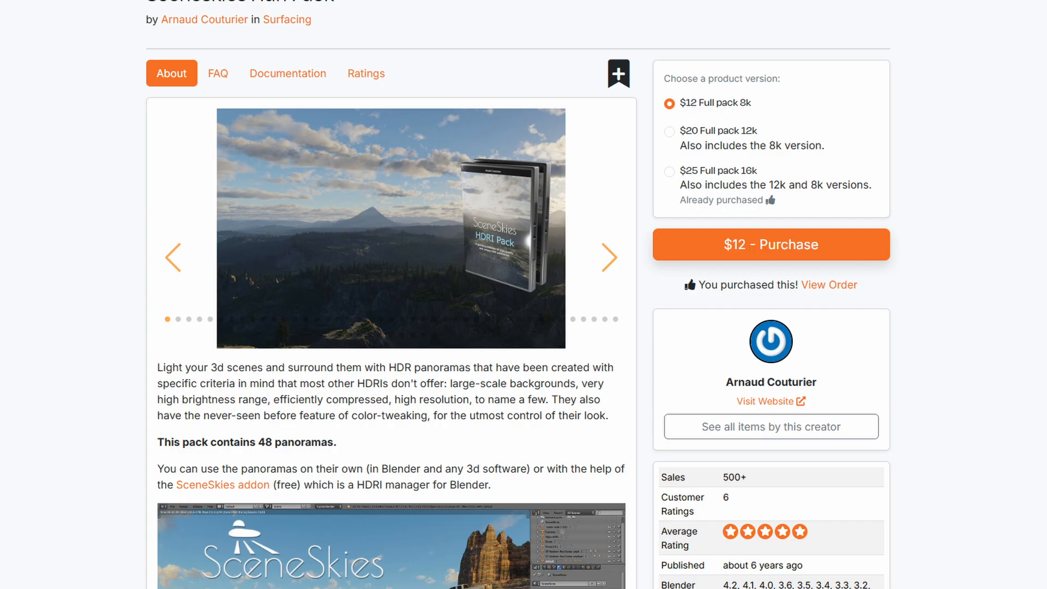
# - Look over the SceneSkies HDRI Pack product page and the Poly Haven HDRI library in the browser
pyautogui.scroll(-3, 518, 294)
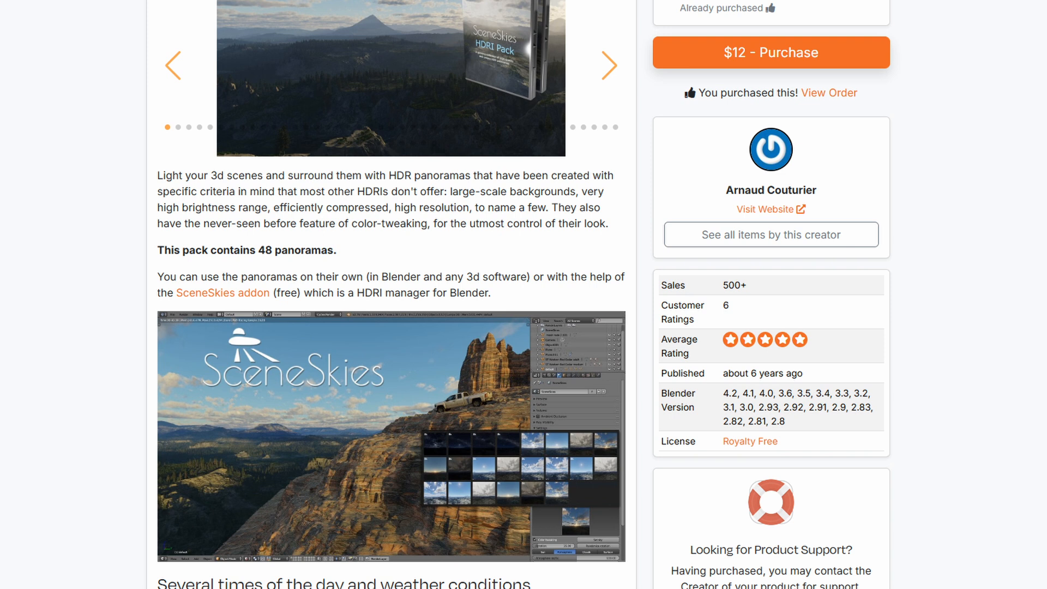
pyautogui.scroll(-3, 524, 294)
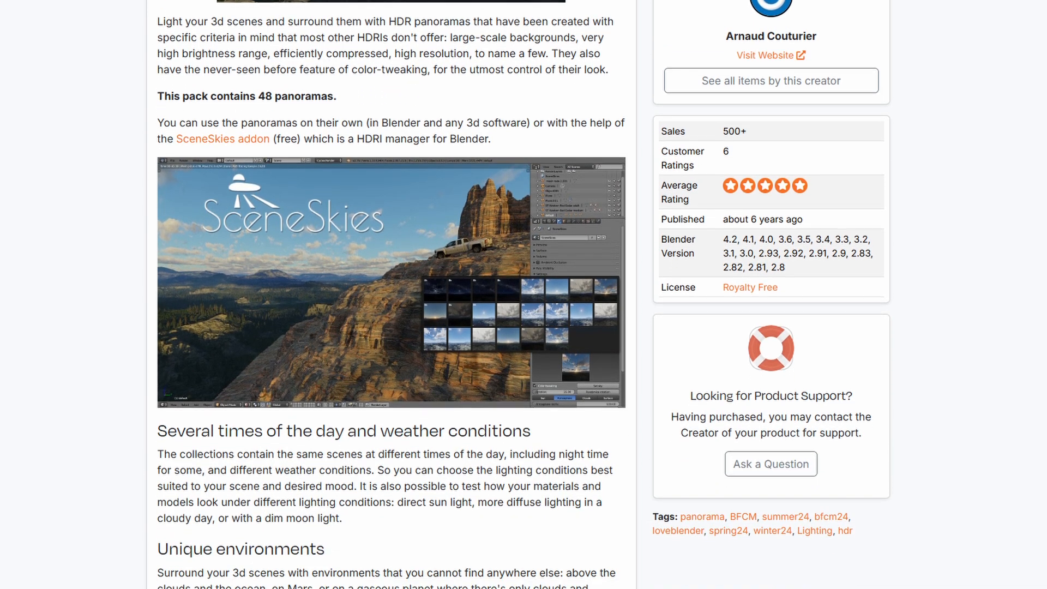
pyautogui.scroll(1, 523, 295)
pyautogui.scroll(-3, 523, 294)
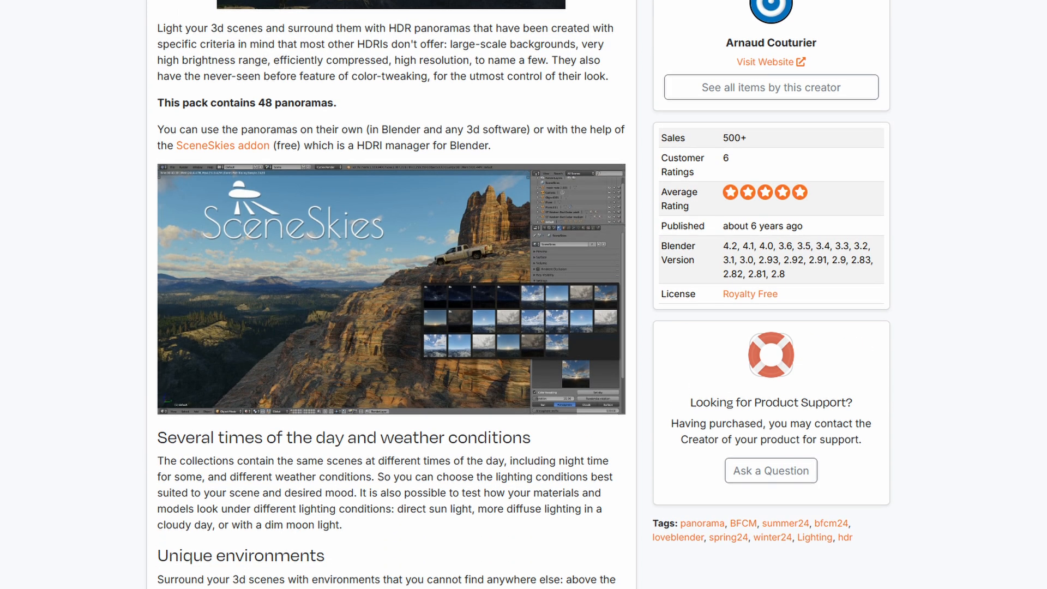
pyautogui.scroll(-3, 524, 294)
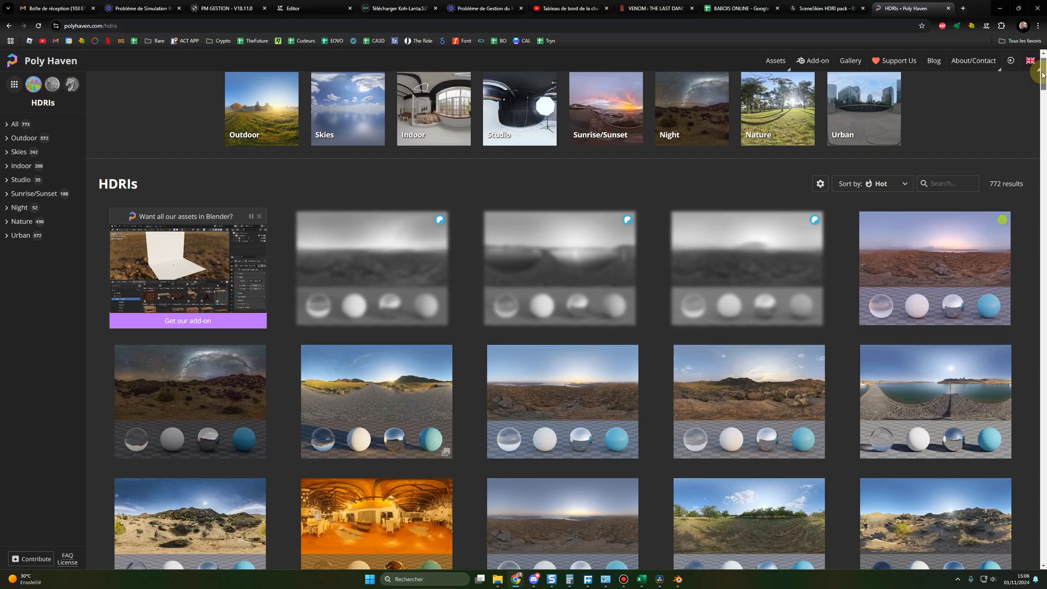
pyautogui.moveTo(1043, 74)
pyautogui.mouseDown()
pyautogui.moveTo(1042, 97)
pyautogui.moveTo(1039, 68)
pyautogui.mouseUp()
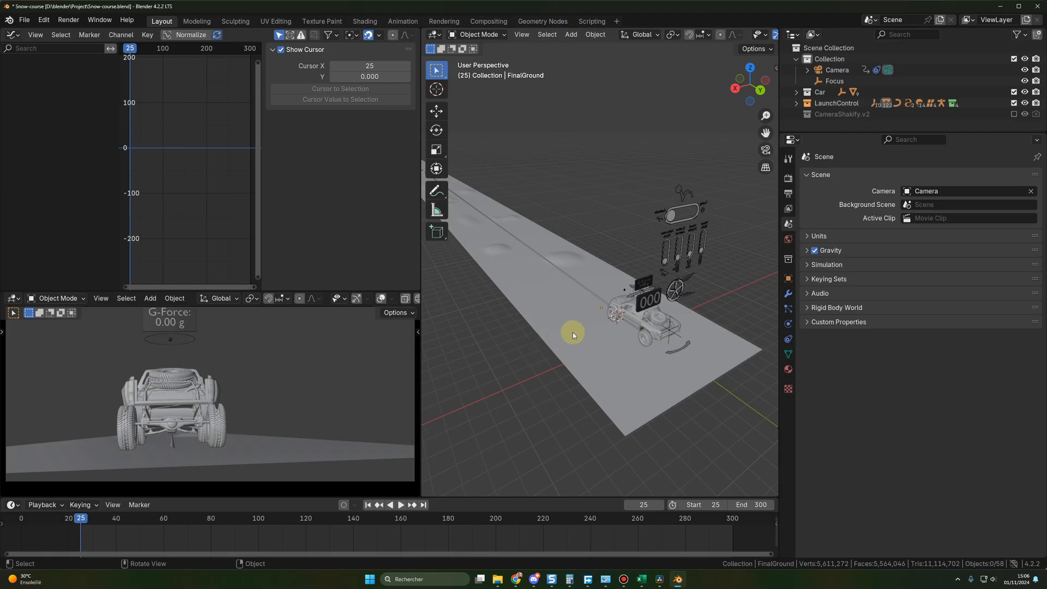
# - List the installed SceneSkies collections in Blender's world settings and browse the skies of Collection 1 and Rough northern forest
pyautogui.click(788, 240)
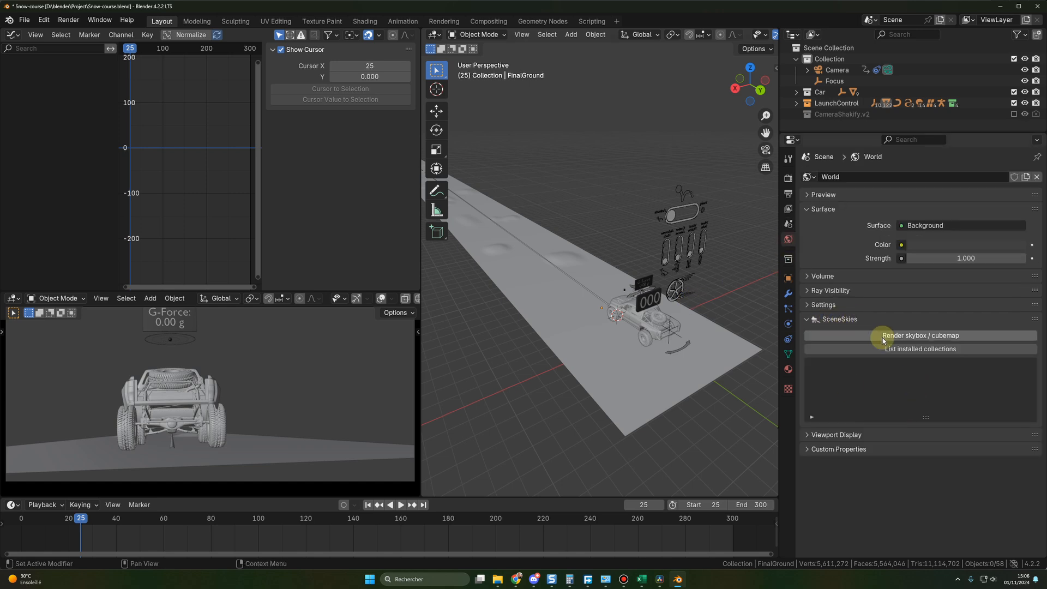
pyautogui.click(902, 351)
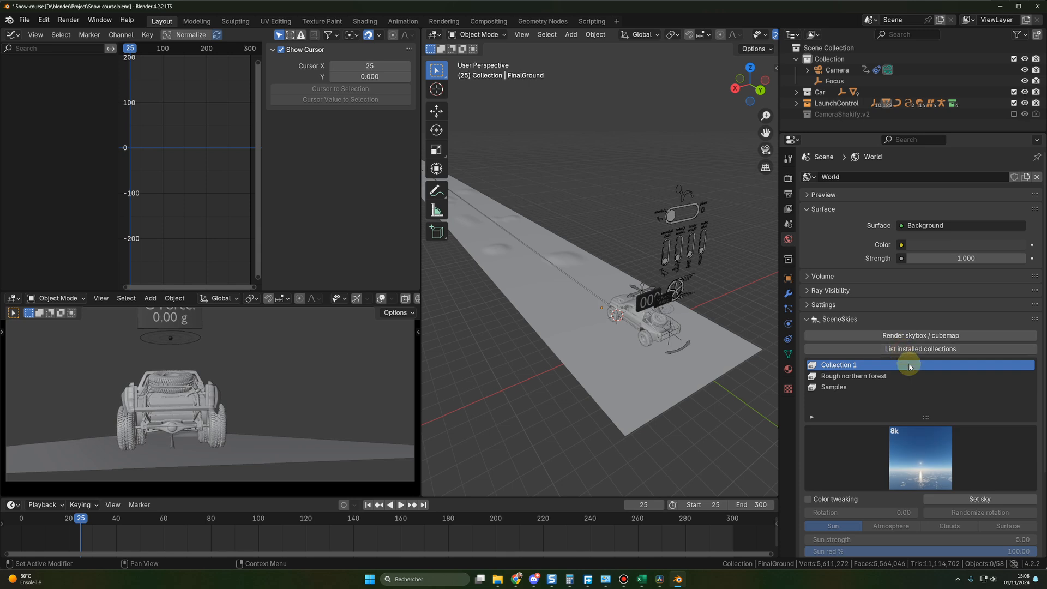
pyautogui.click(909, 448)
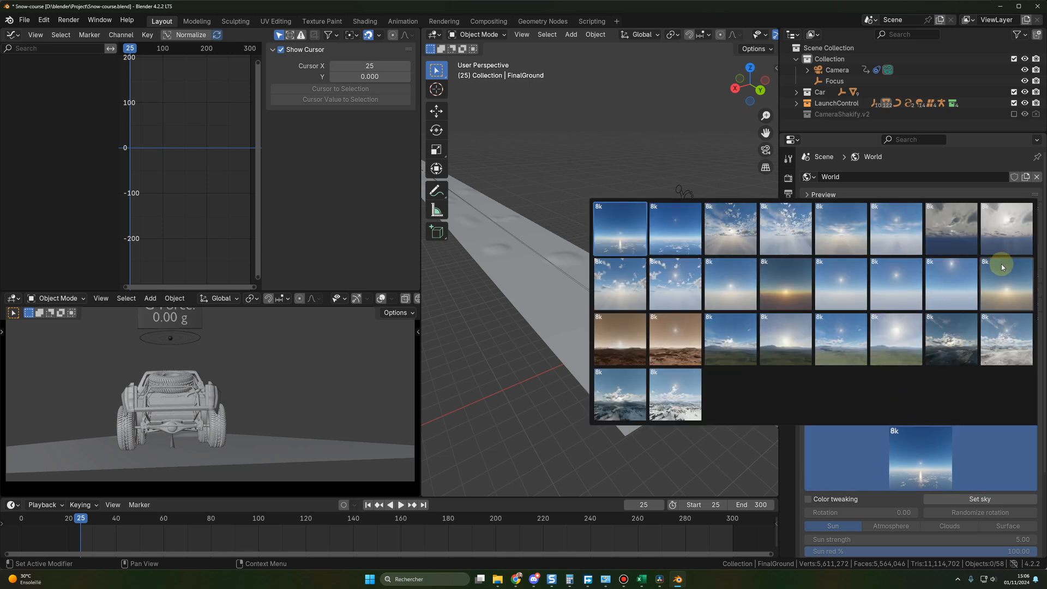
pyautogui.click(861, 379)
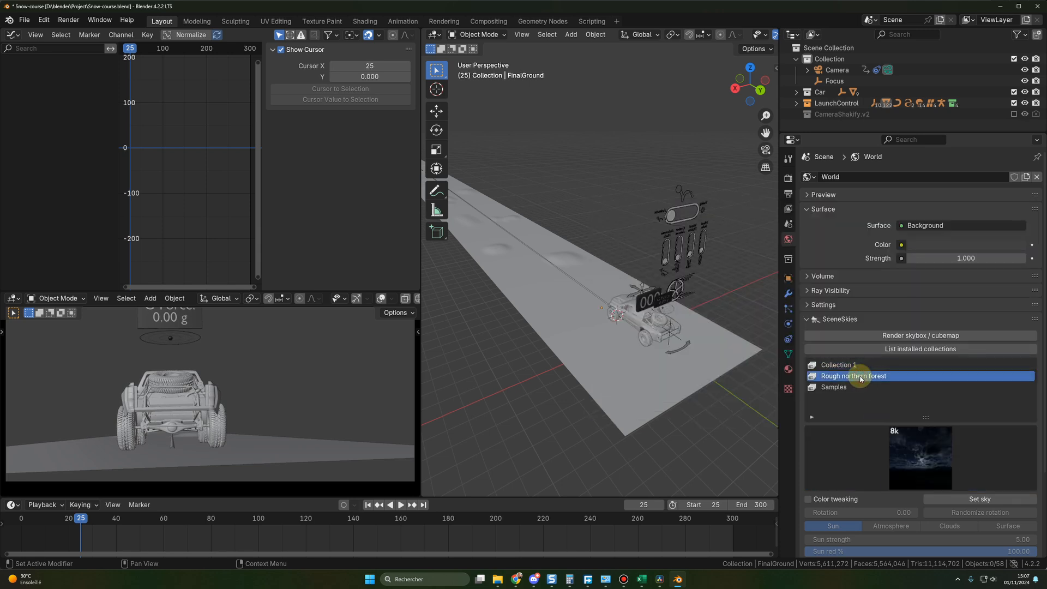
pyautogui.click(913, 468)
pyautogui.click(876, 383)
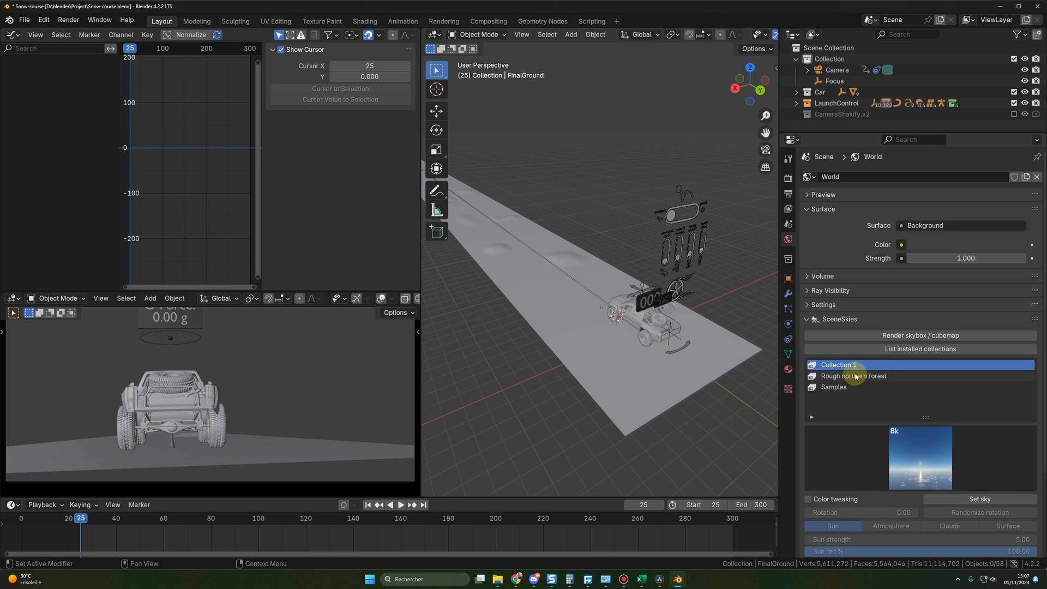
# - Set the bright, cloudy snow-landscape 8k sky from Collection 1 as the world background and switch the camera view to Rendered shading
pyautogui.click(837, 364)
pyautogui.click(922, 461)
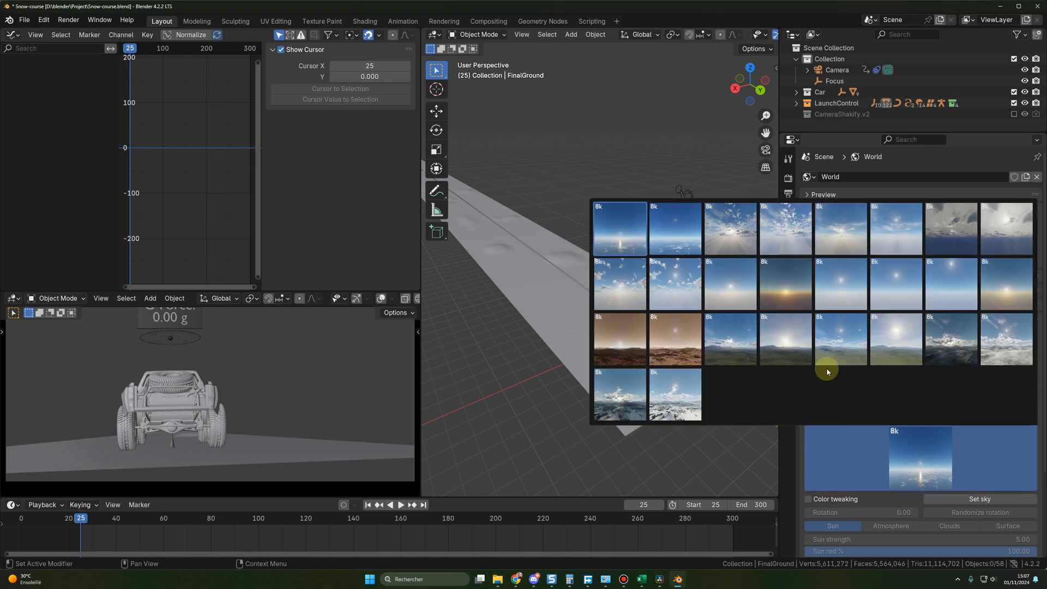
pyautogui.click(1013, 338)
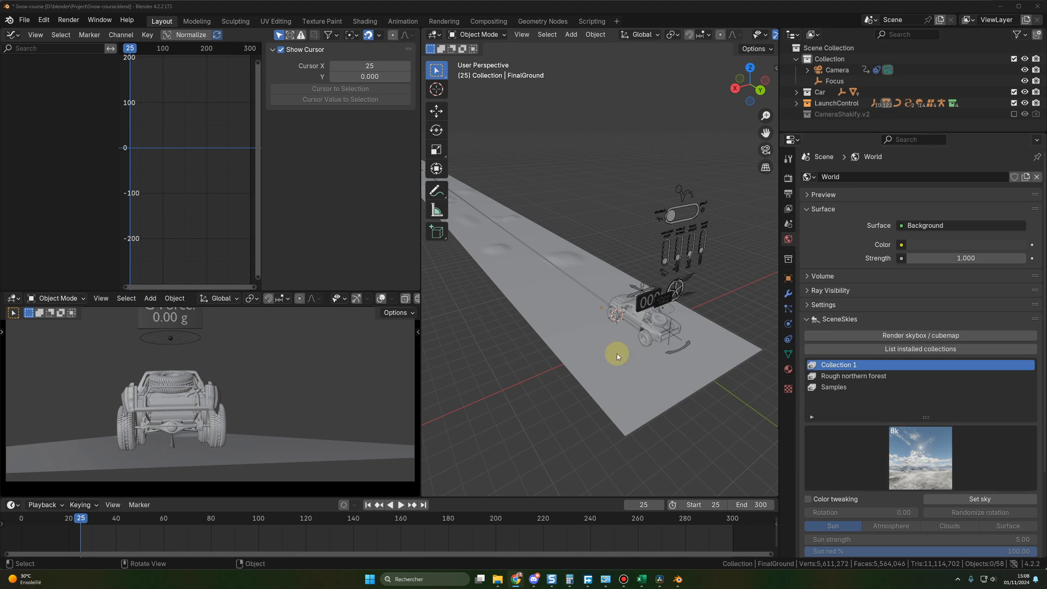
pyautogui.click(966, 500)
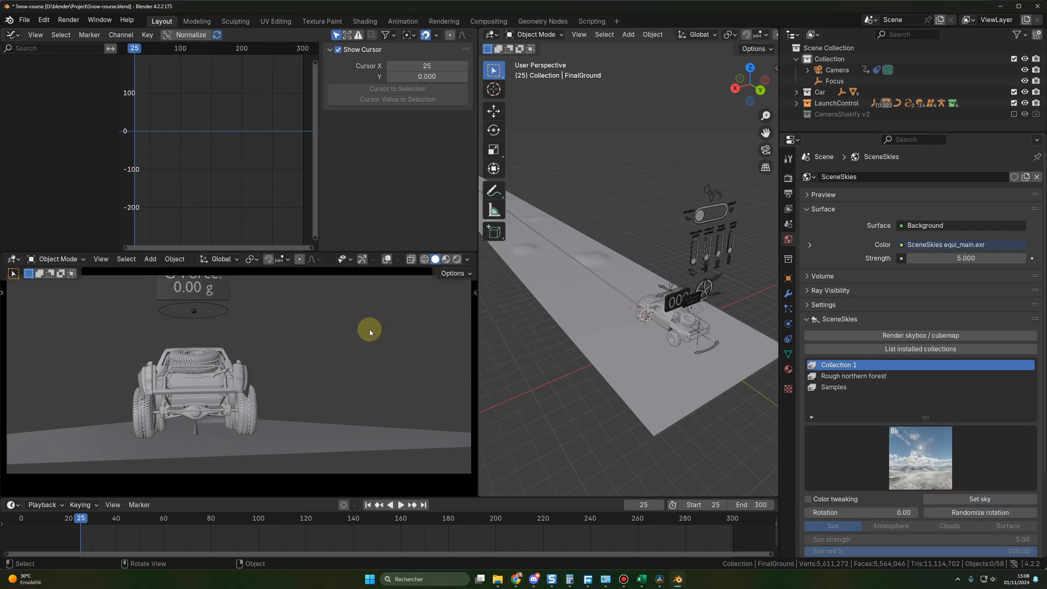
pyautogui.press('z')
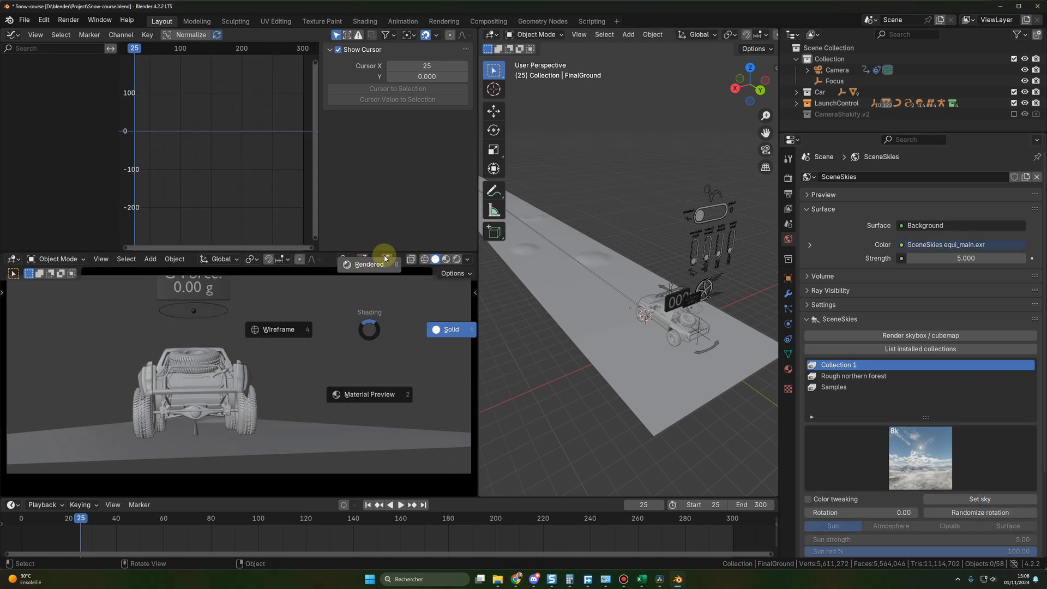
pyautogui.click(364, 273)
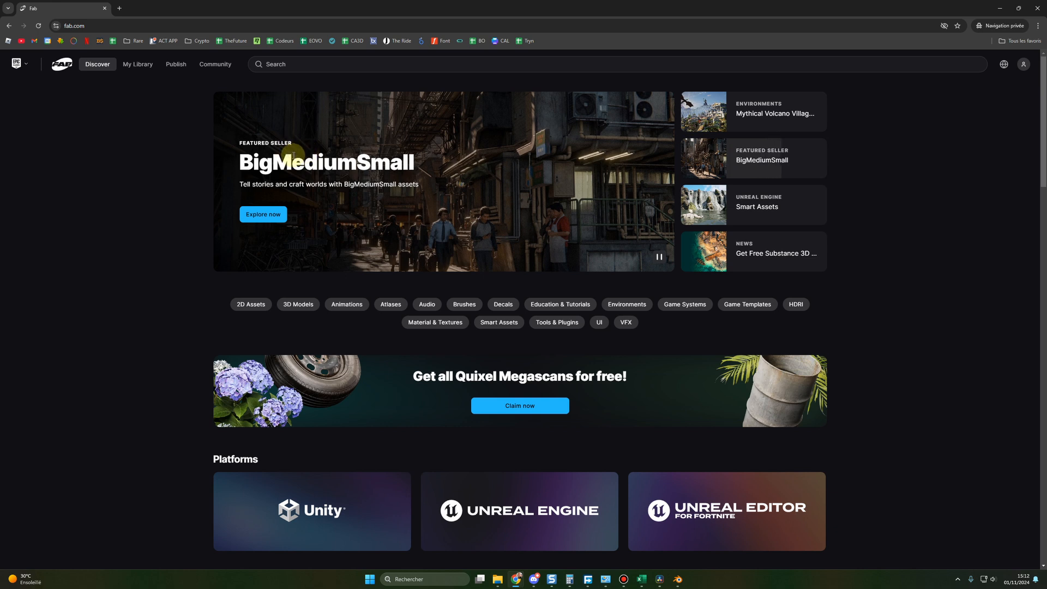
# - Switch to fab.com in the browser, open the free Quixel Megascans offer and go to the Quixel profile
pyautogui.click(81, 25)
pyautogui.click(39, 26)
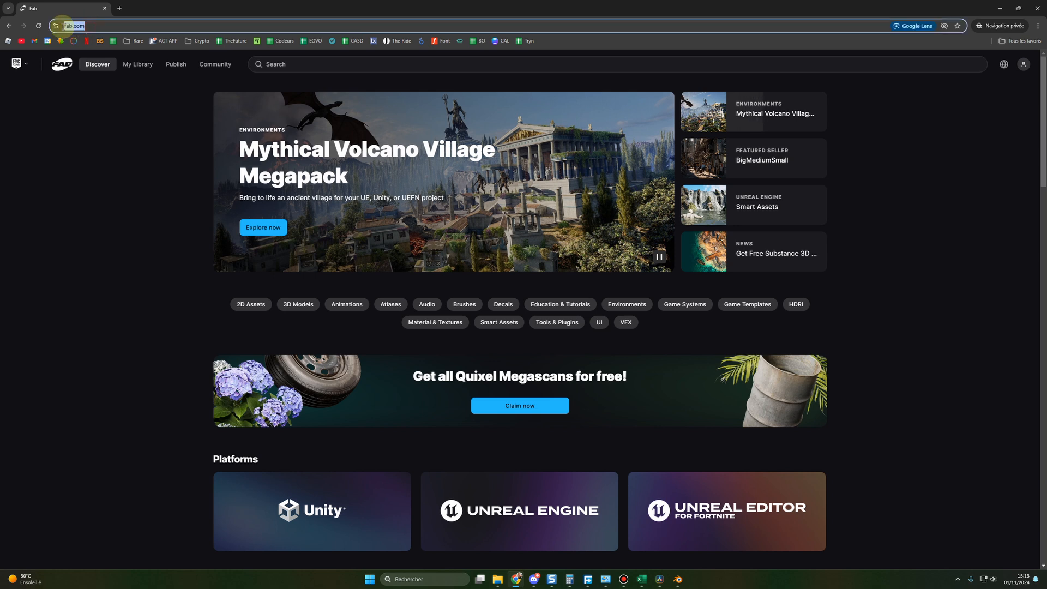
pyautogui.scroll(-1, 533, 371)
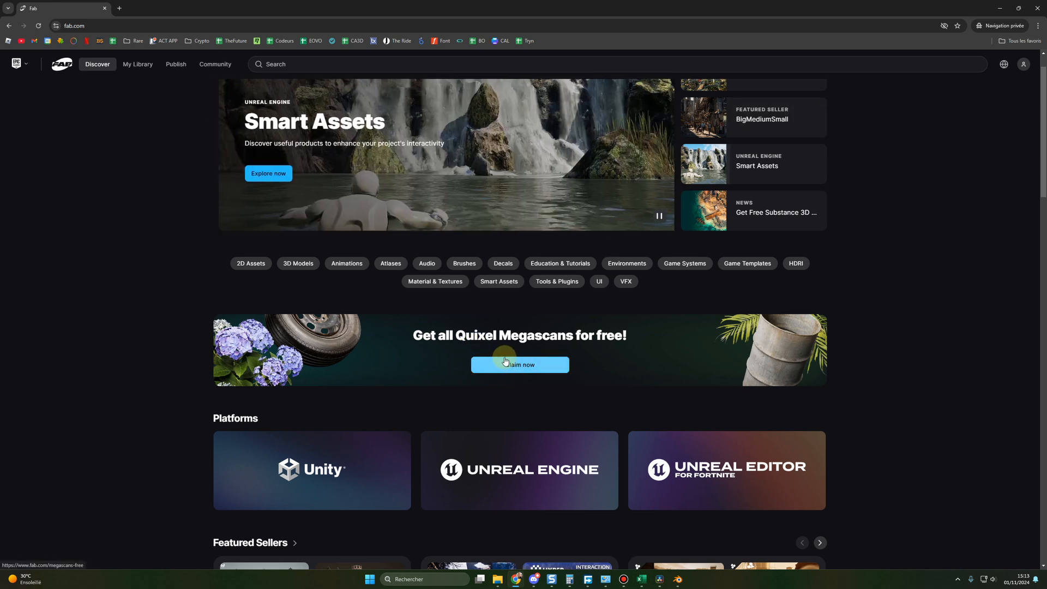
pyautogui.click(516, 368)
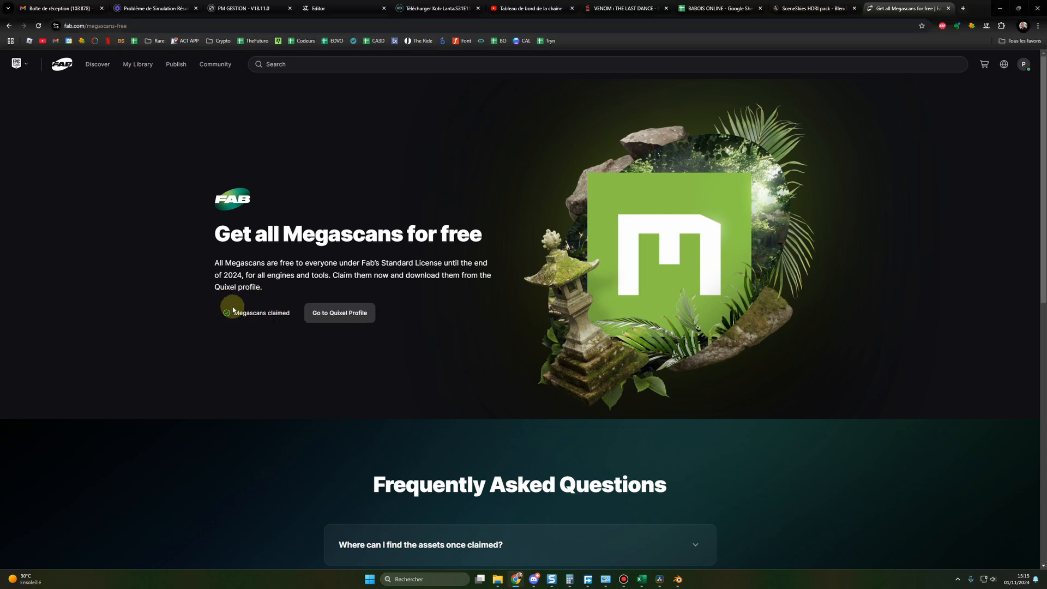
pyautogui.moveTo(289, 312); pyautogui.dragTo(232, 313)
pyautogui.click(344, 313)
pyautogui.scroll(-2, 360, 306)
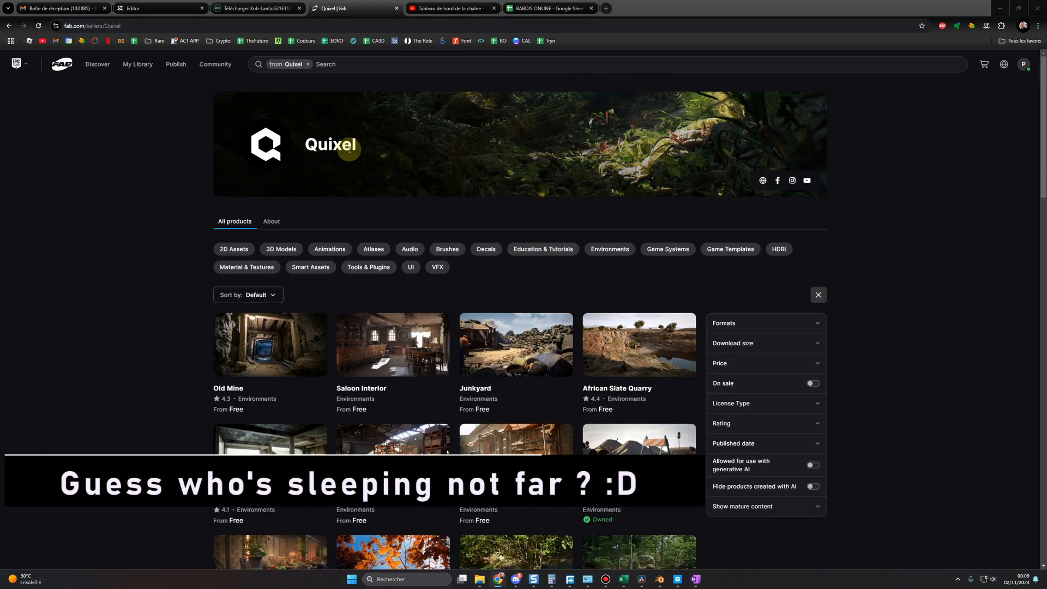
# - Search the Quixel products for "snow" and restrict the results to Material & Textures
pyautogui.click(382, 64)
pyautogui.write('snow')
pyautogui.press('Return')
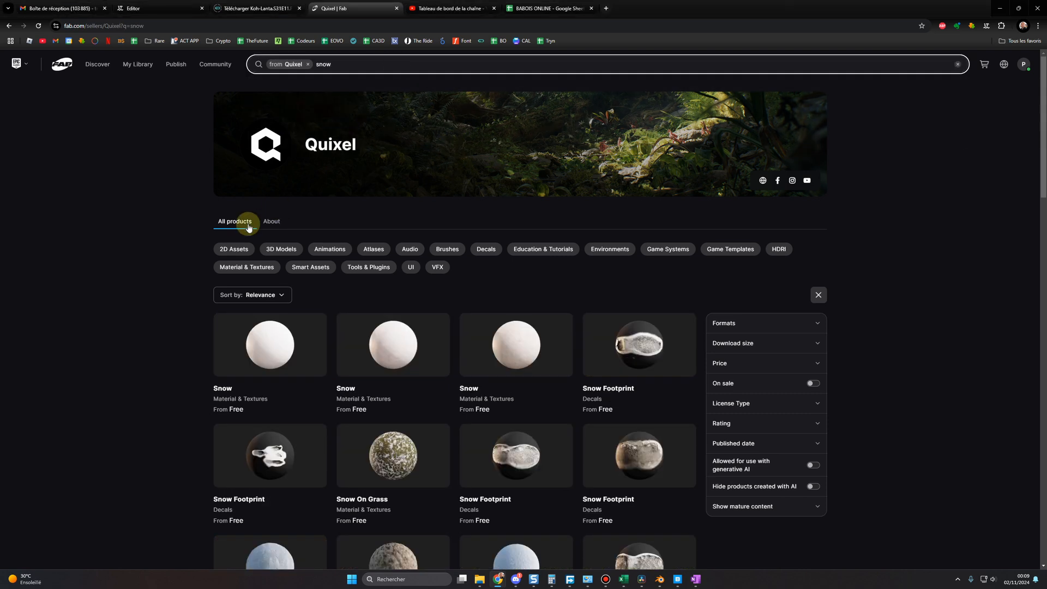
pyautogui.click(240, 267)
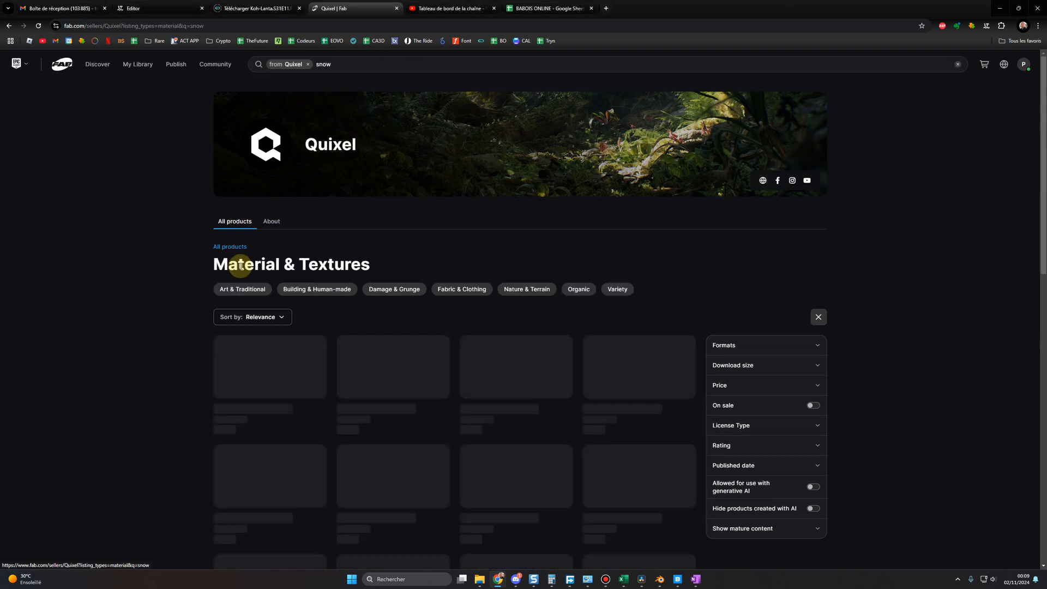
# - Open the greyish Snowmobile Tracks material from the results and check the scan area in its description
pyautogui.scroll(-10, 360, 230)
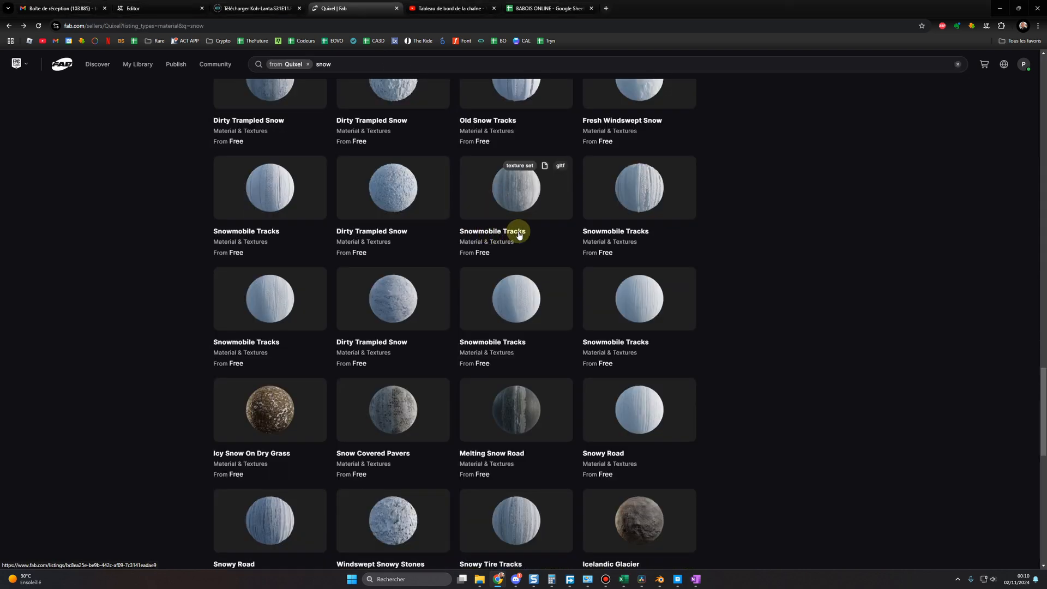
pyautogui.click(517, 201)
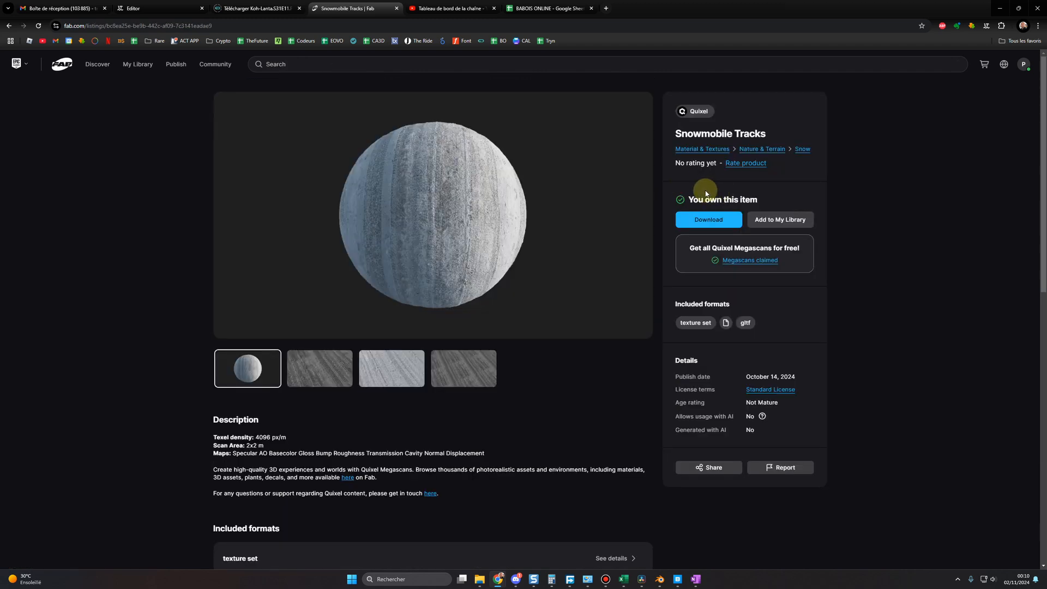
pyautogui.scroll(-1, 339, 398)
pyautogui.moveTo(211, 405); pyautogui.dragTo(265, 405)
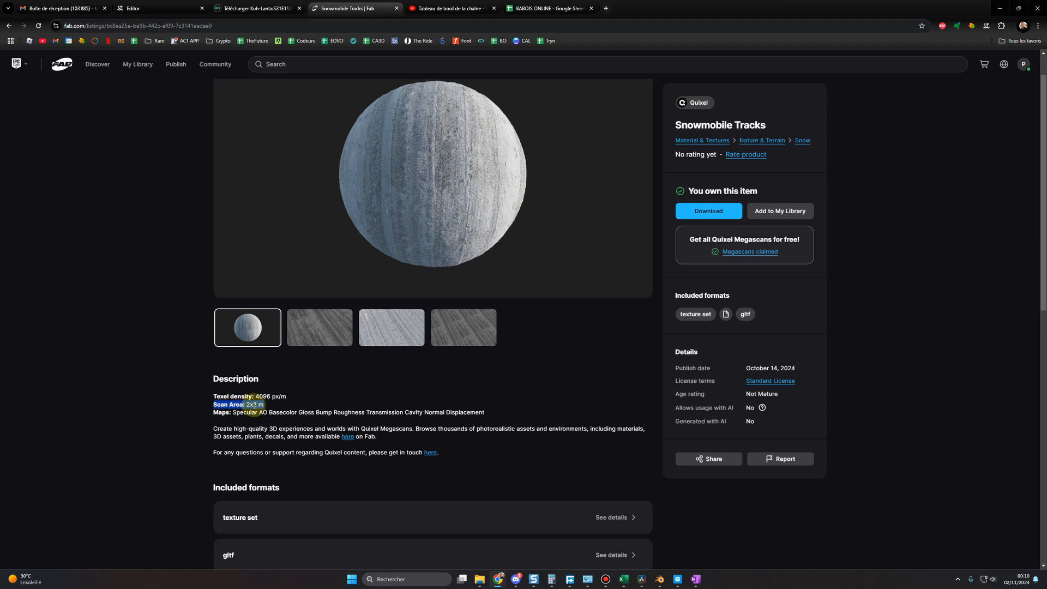
pyautogui.click(251, 407)
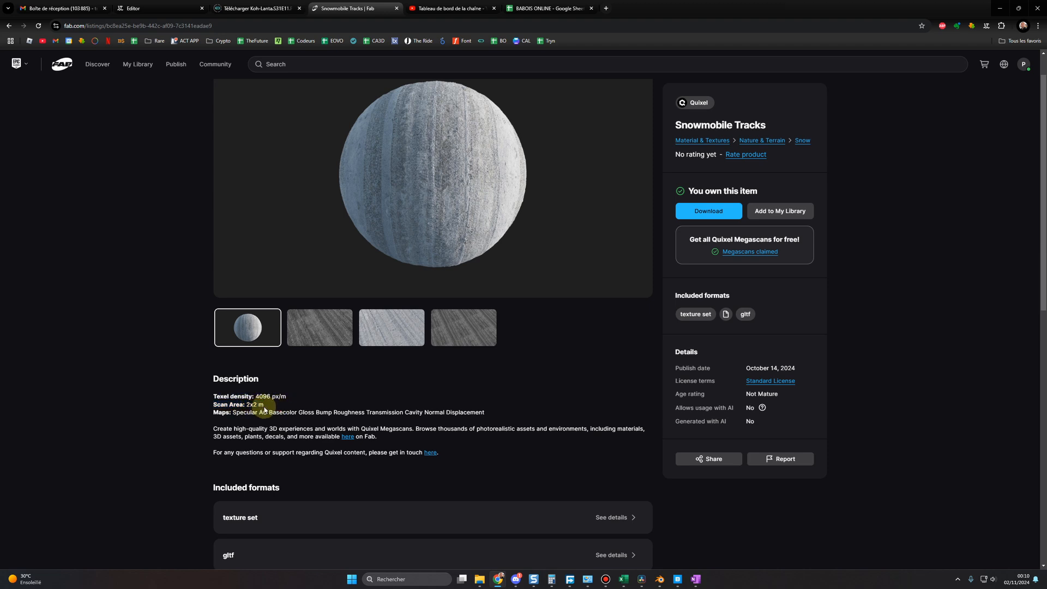
# - Download the 2k texture set of the Snowmobile Tracks material
pyautogui.click(706, 212)
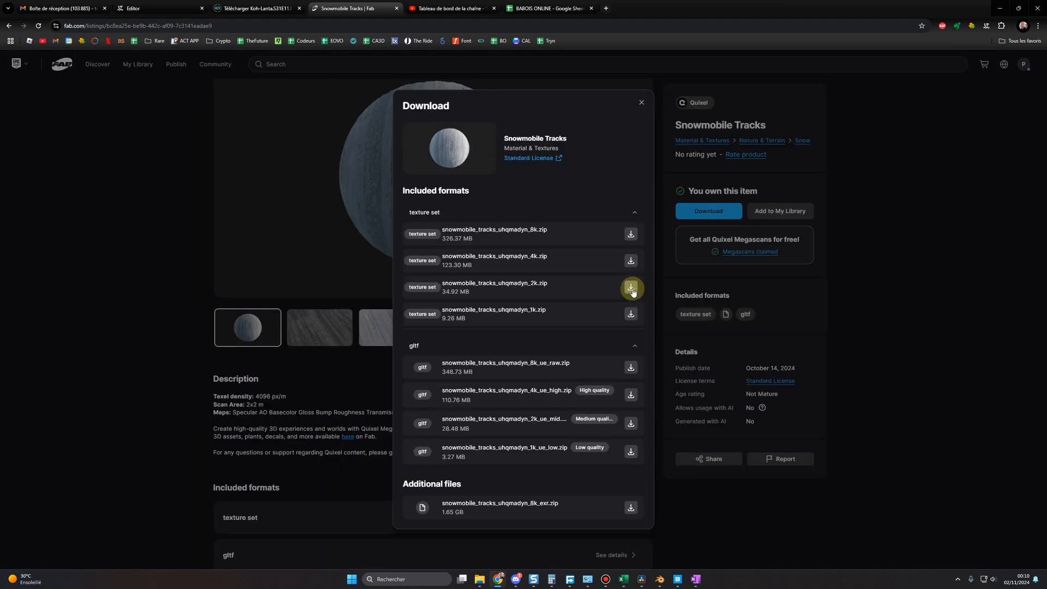
pyautogui.click(631, 288)
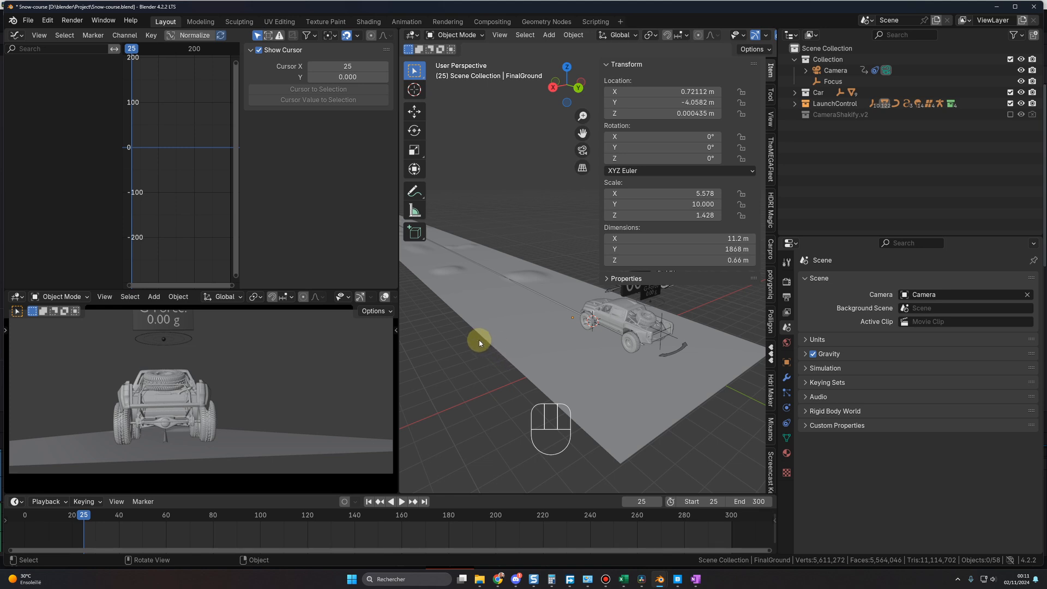
# - Switch to Blender and check in the add-on preferences whether Node Wrangler is enabled, searching for "wra"
pyautogui.click(47, 20)
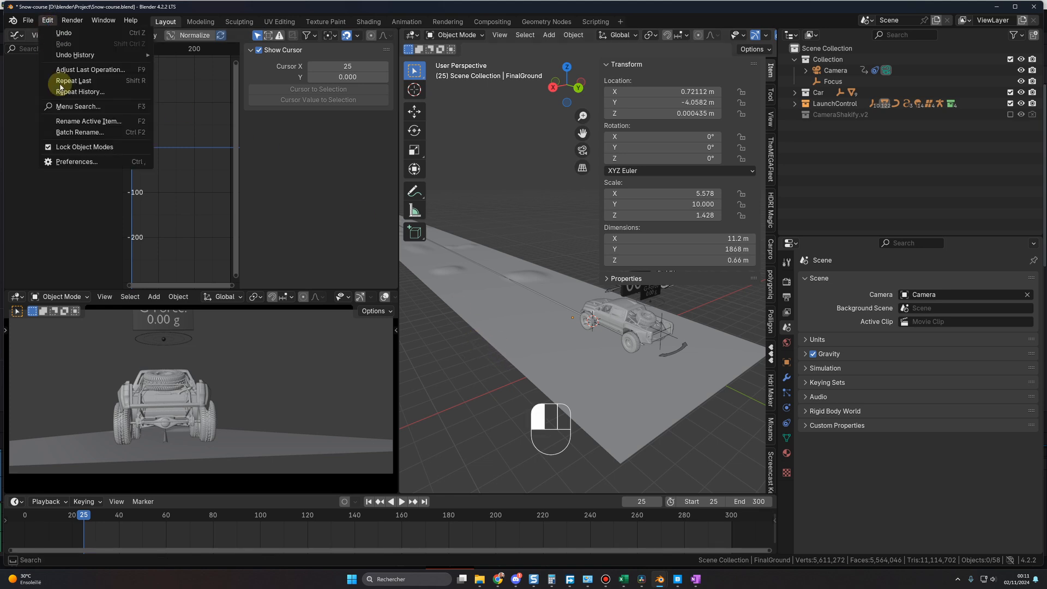
pyautogui.click(71, 162)
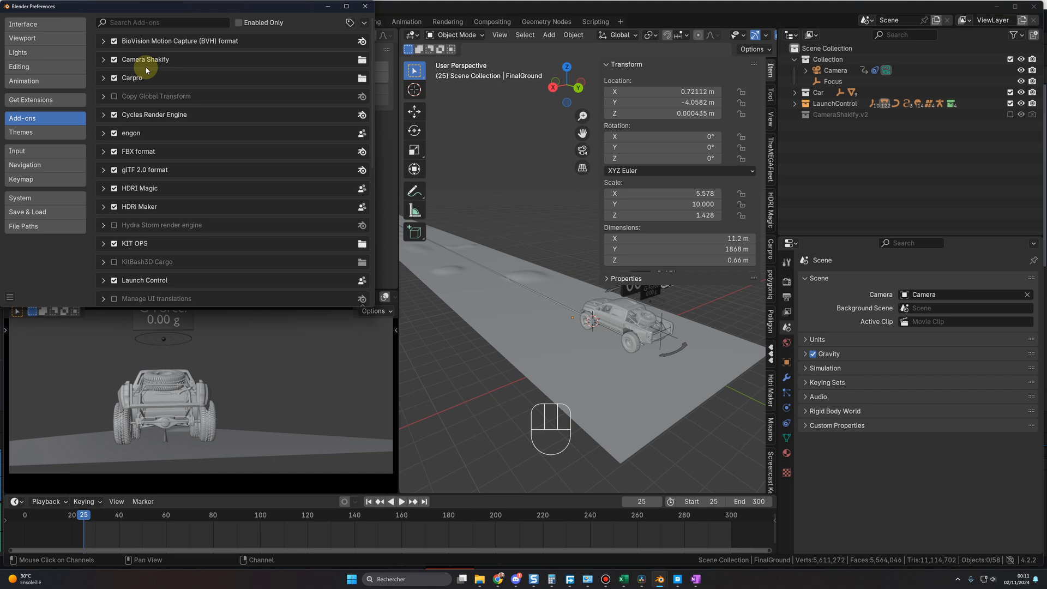
pyautogui.click(137, 22)
pyautogui.write('wra')
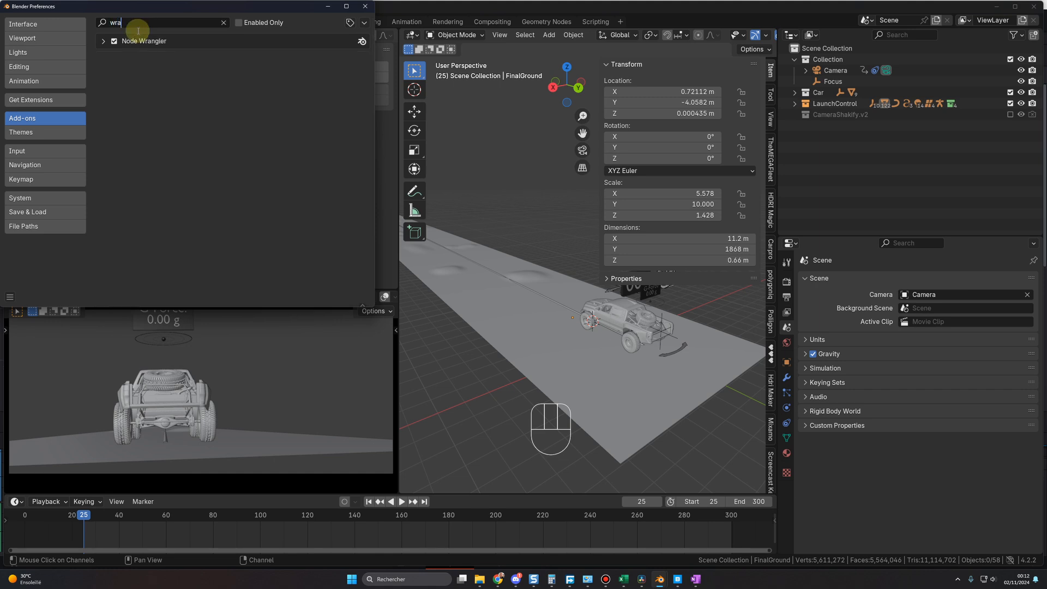
pyautogui.click(365, 6)
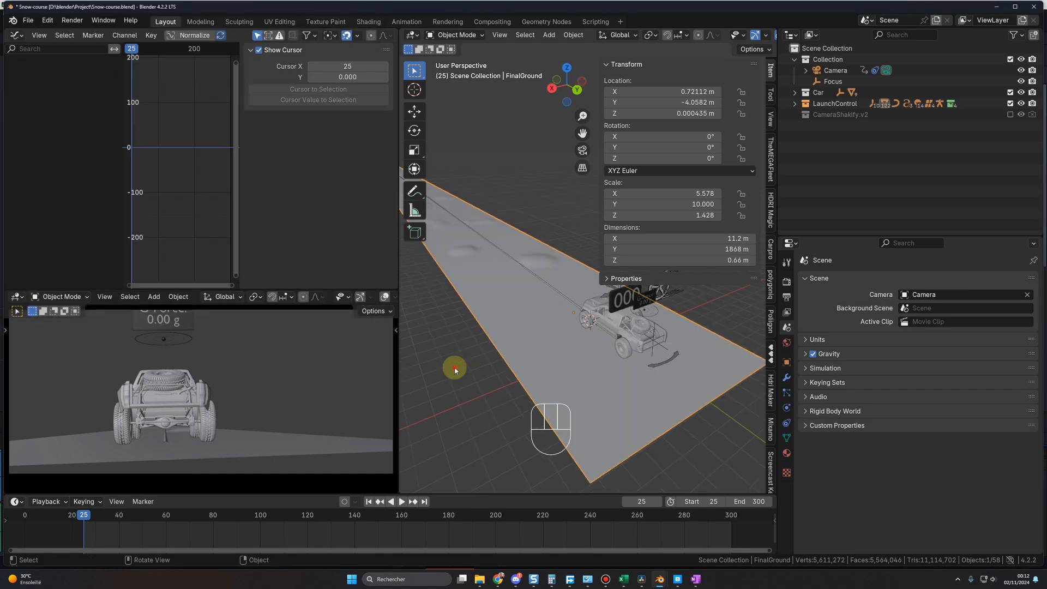
# - Select the FinalGround plane and create a new material for it in the Shading workspace
pyautogui.click(538, 334)
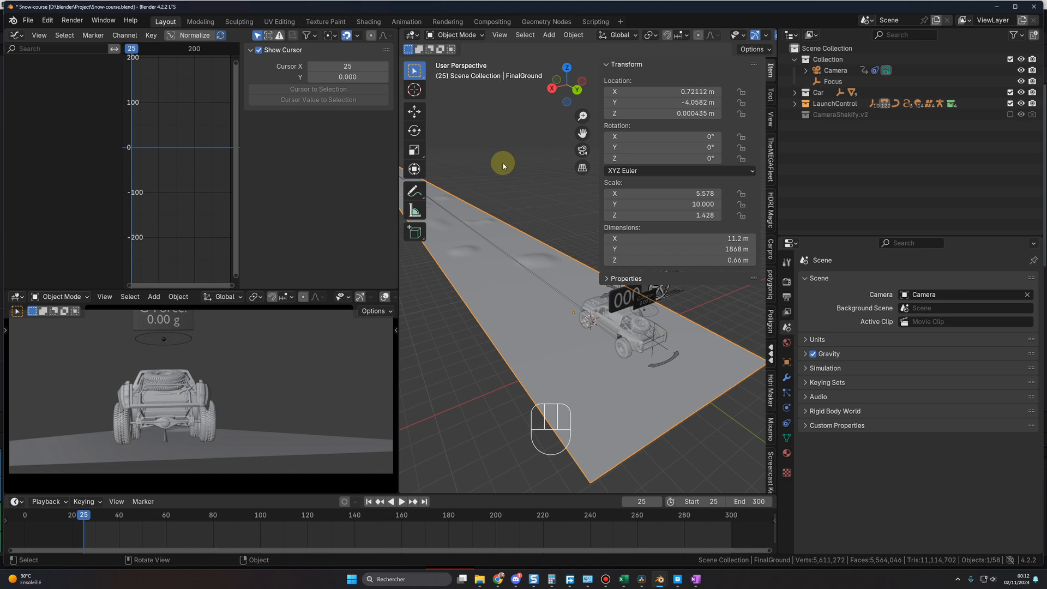
pyautogui.click(368, 21)
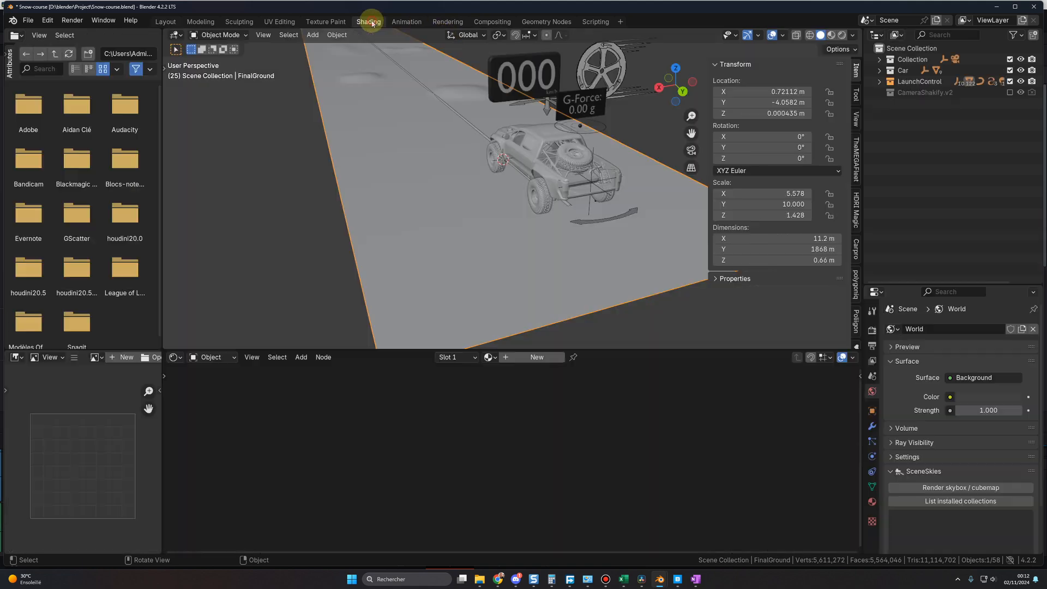
pyautogui.click(536, 357)
pyautogui.scroll(5, 518, 428)
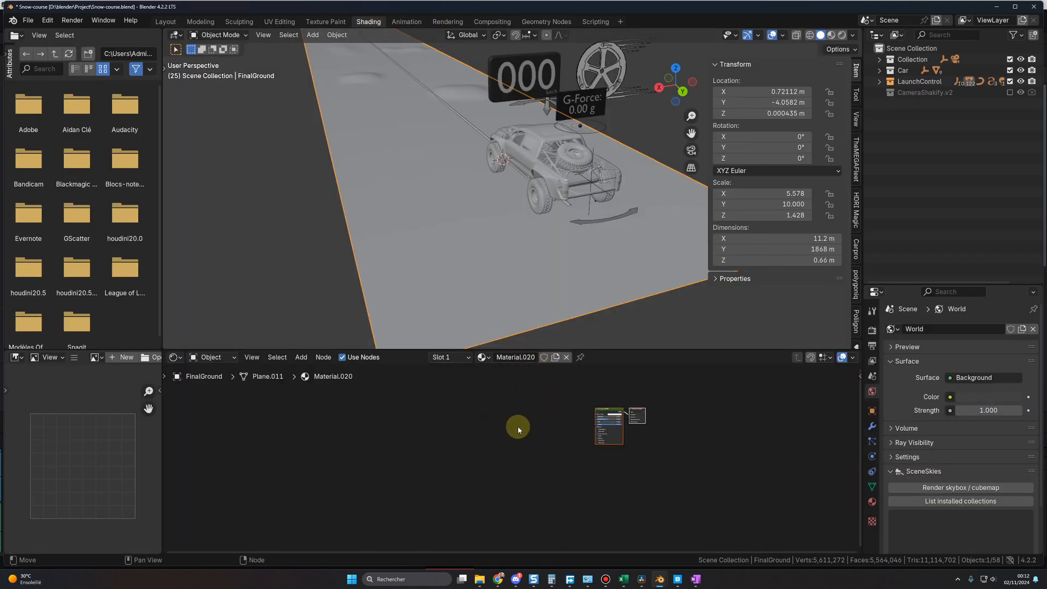
pyautogui.scroll(3, 502, 462)
pyautogui.moveTo(575, 408); pyautogui.dragTo(504, 427, button='middle')
pyautogui.scroll(4, 502, 463)
# - Load the Snowmobile Tracks 2K BaseColor, Normal, Roughness and Transmission maps onto the ground's Principled BSDF with Node Wrangler's Principled Texture Setup
pyautogui.hotkey('alt', 'Tab')
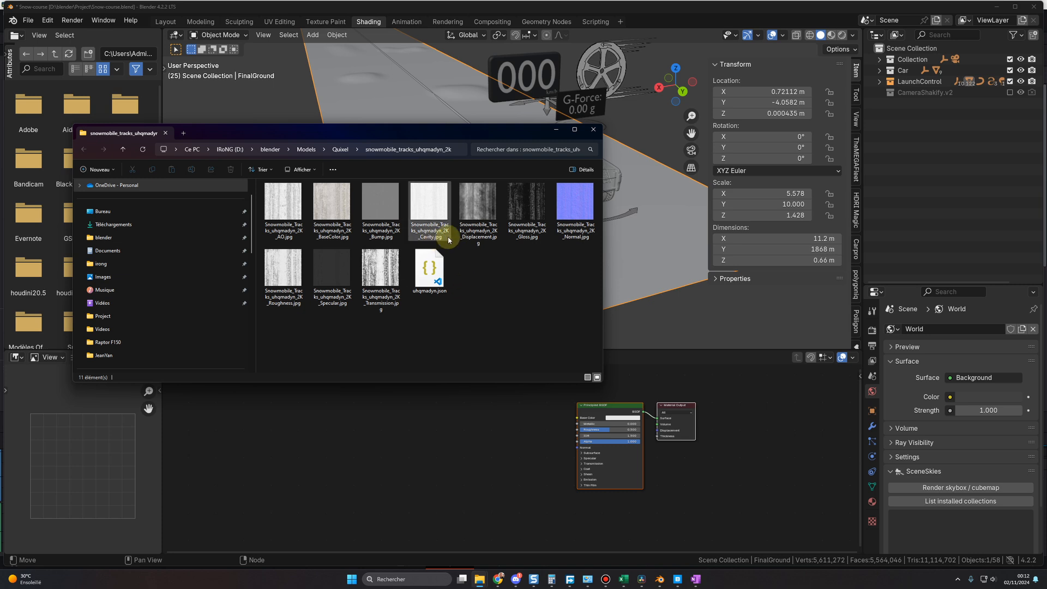
pyautogui.click(519, 418)
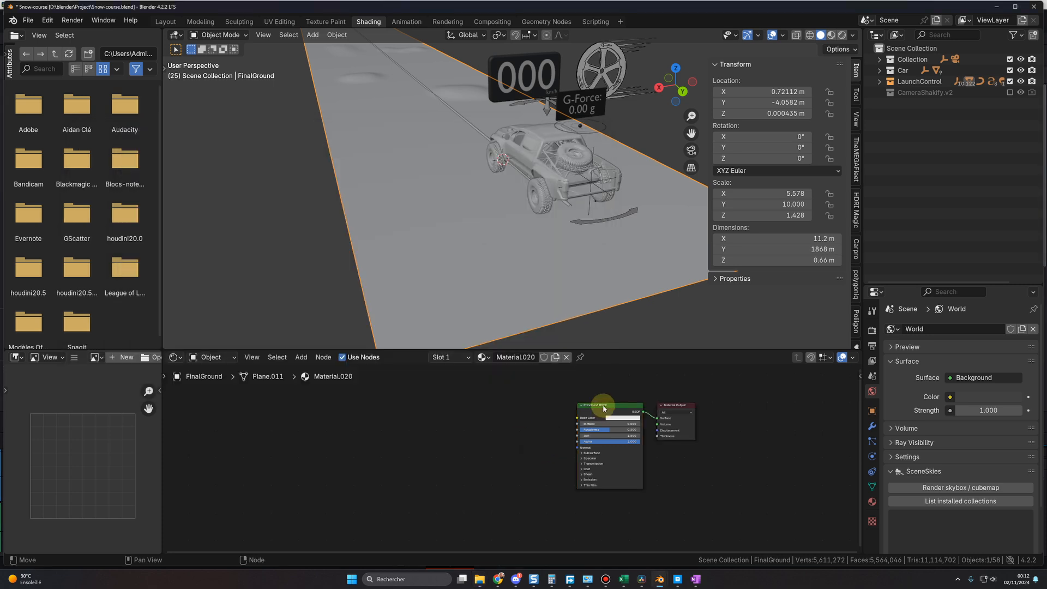
pyautogui.click(605, 406)
pyautogui.scroll(1, 604, 406)
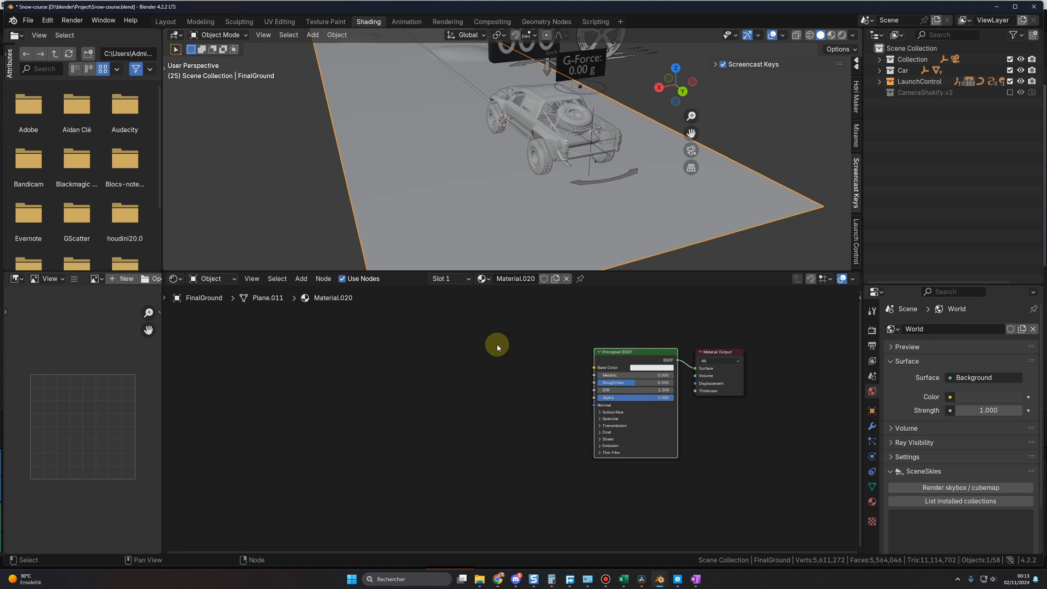
pyautogui.hotkey('ctrl', 'shift', 't')
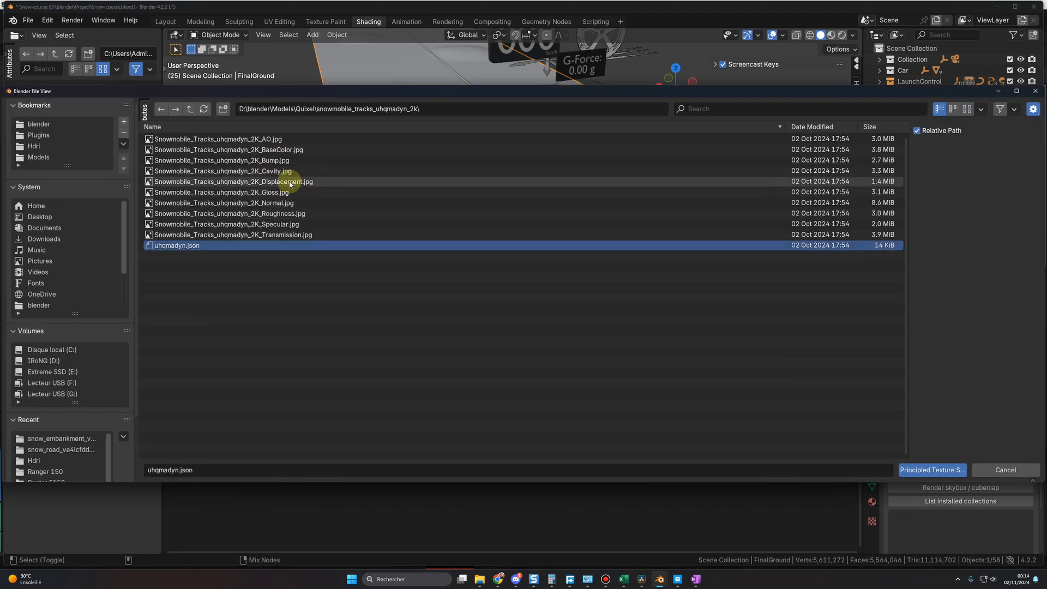
pyautogui.click(292, 149)
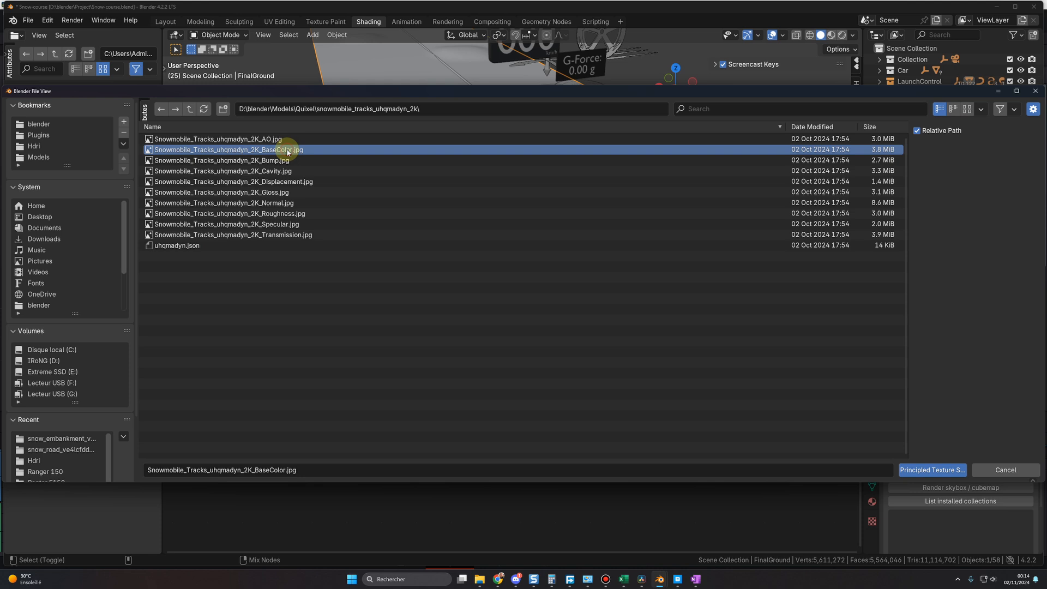
pyautogui.keyDown('ctrl'); pyautogui.click(288, 204); pyautogui.keyUp('ctrl')
pyautogui.keyDown('ctrl'); pyautogui.click(285, 213); pyautogui.keyUp('ctrl')
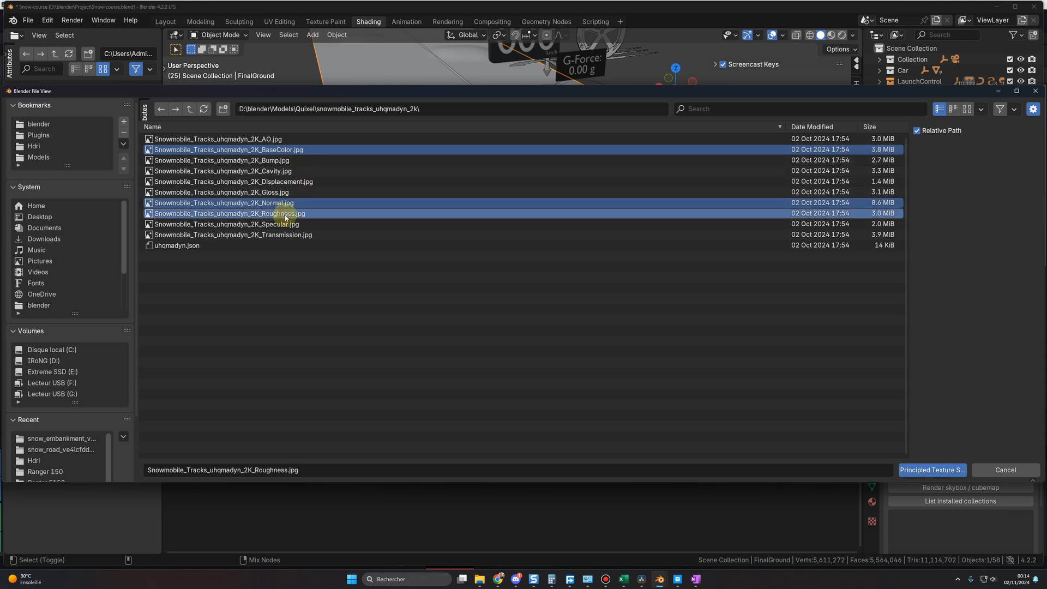
pyautogui.keyDown('ctrl'); pyautogui.click(285, 236); pyautogui.keyUp('ctrl')
pyautogui.click(927, 470)
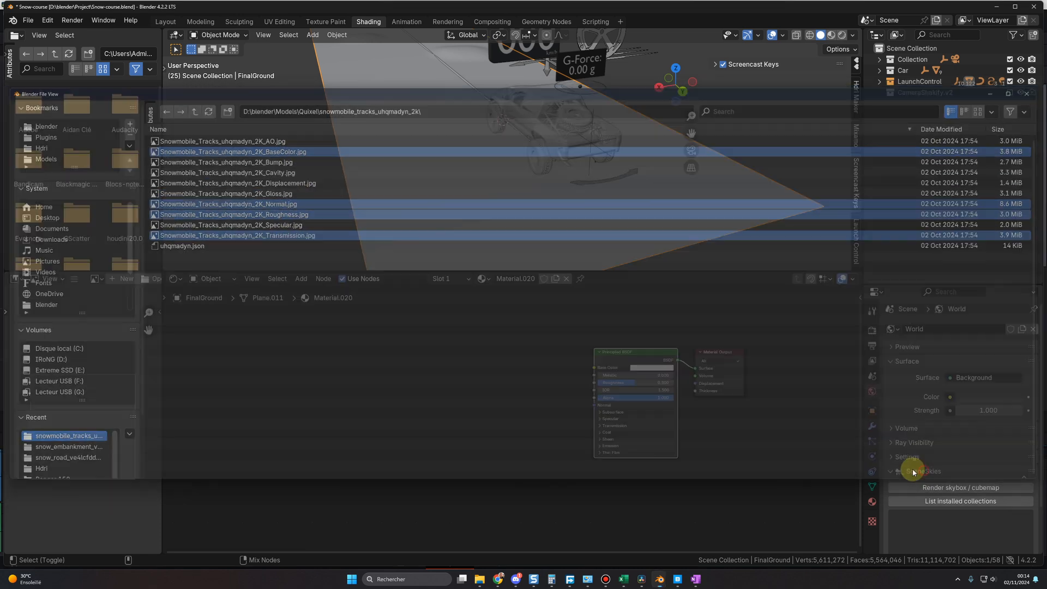
pyautogui.scroll(-3, 526, 374)
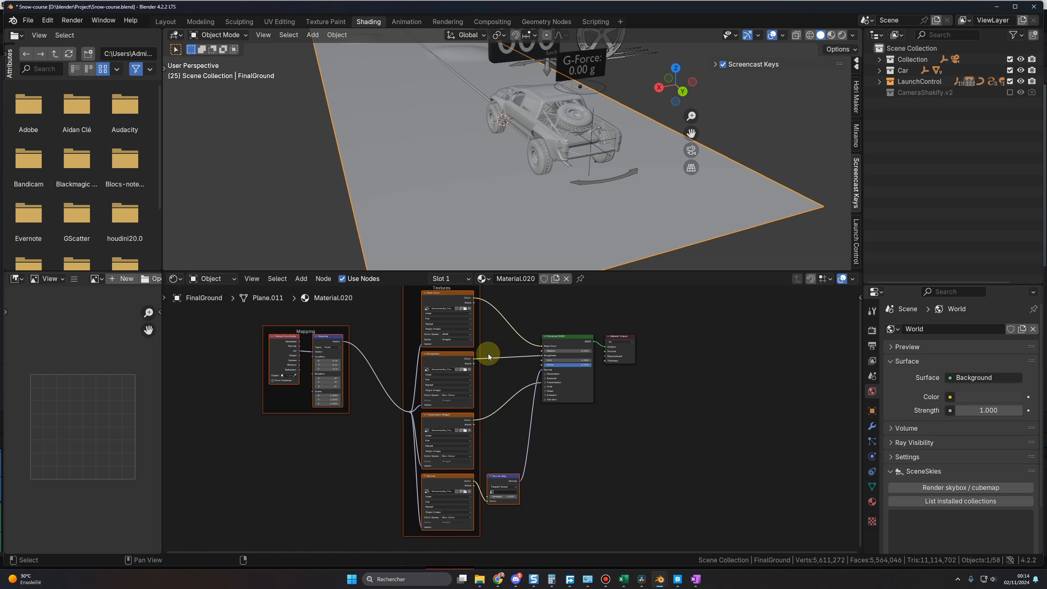
pyautogui.moveTo(502, 351); pyautogui.dragTo(504, 375, button='middle')
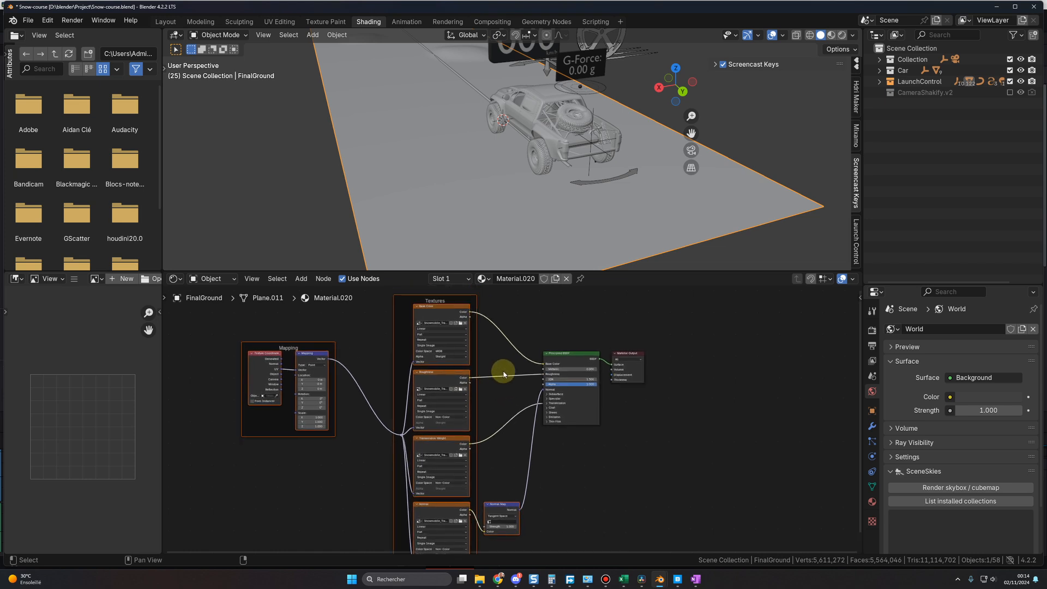
# - Show the viewport in Material Preview shading and rename the ground's material to Road1
pyautogui.press('z')
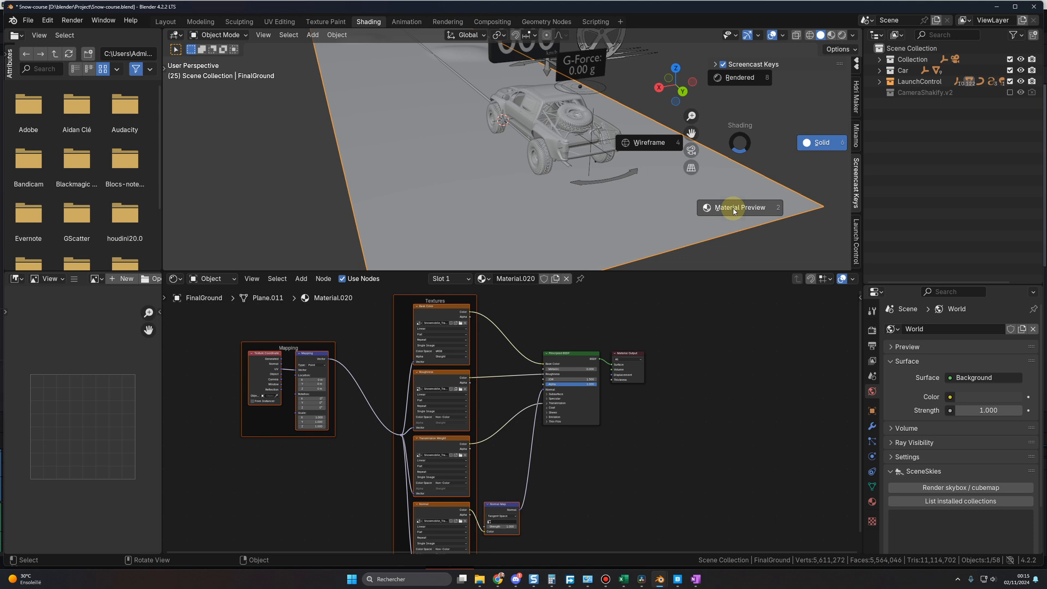
pyautogui.click(733, 209)
pyautogui.moveTo(554, 244)
pyautogui.mouseDown(button='middle')
pyautogui.moveTo(568, 247)
pyautogui.moveTo(538, 227)
pyautogui.mouseUp(button='middle')
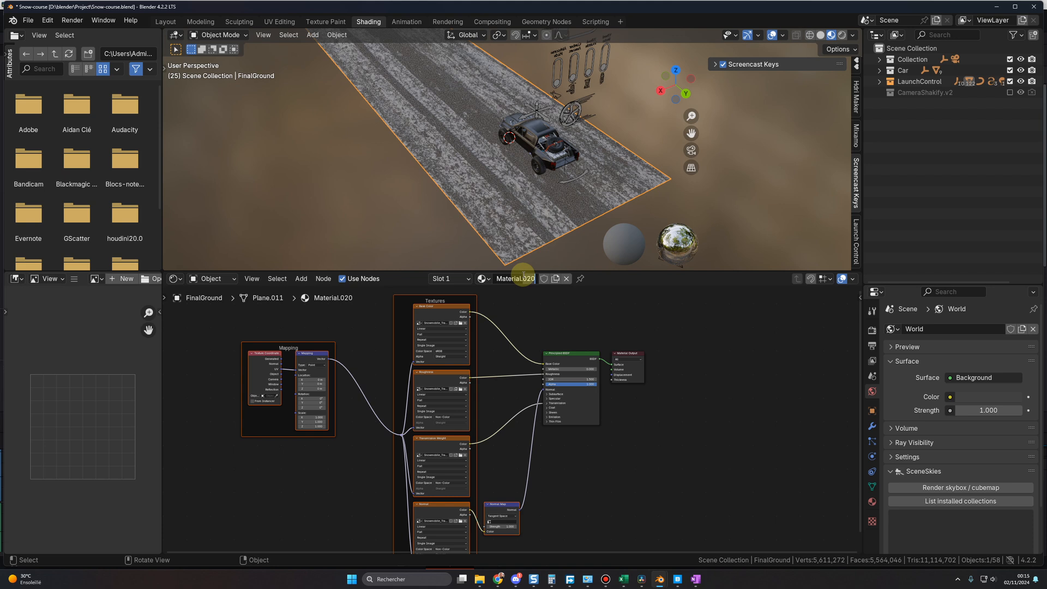
pyautogui.write('Roa')
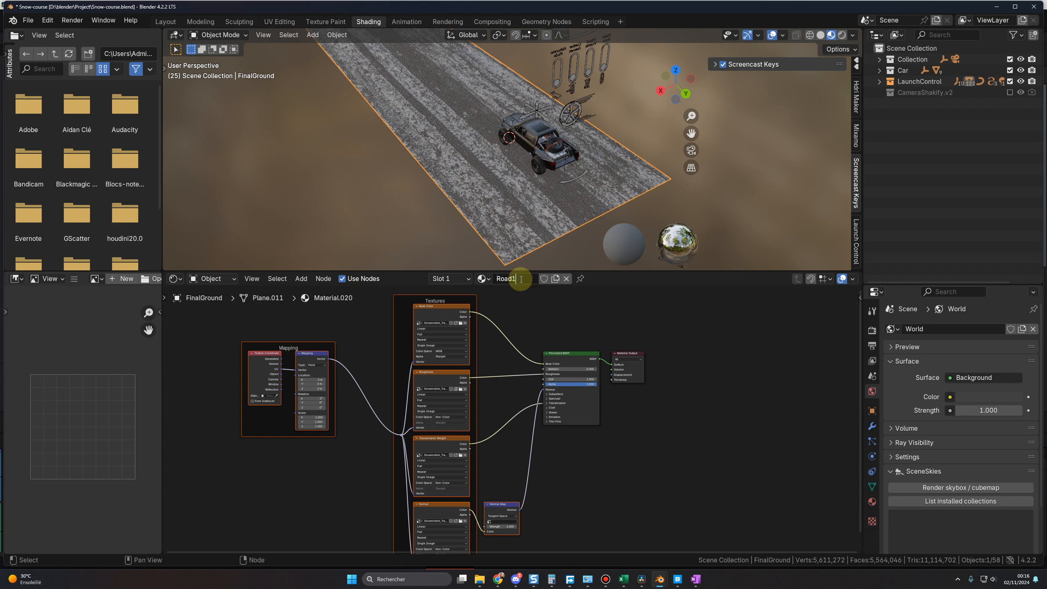
pyautogui.write('d1')
pyautogui.press('Return')
# - Add a plane to the scene and move it off the road onto the empty area beside it
pyautogui.moveTo(512, 235); pyautogui.dragTo(498, 206, button='middle')
pyautogui.scroll(-1, 502, 197)
pyautogui.click(451, 195)
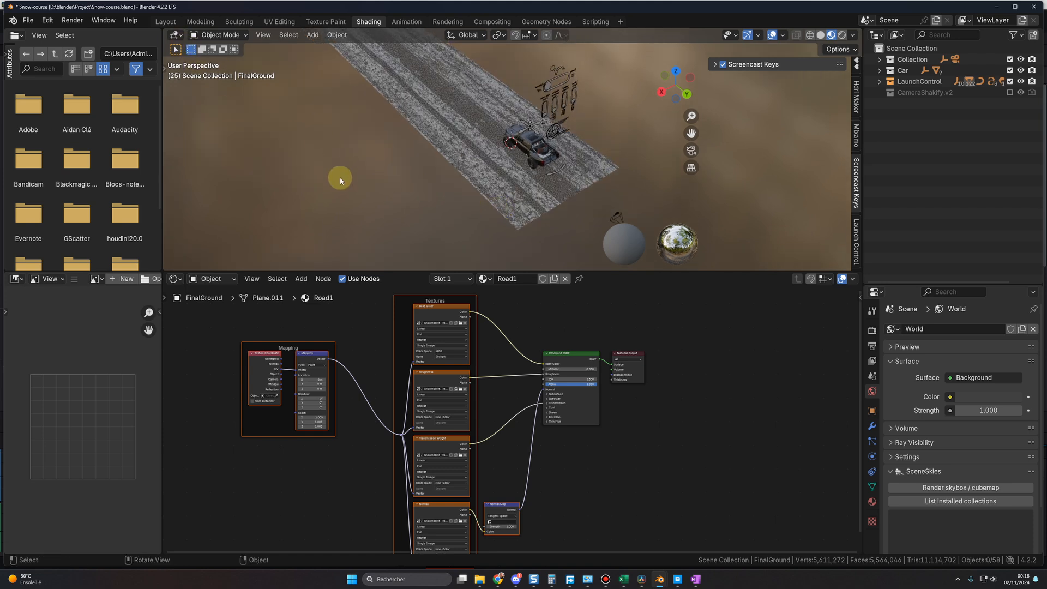
pyautogui.hotkey('shift', 'a')
pyautogui.moveTo(339, 176)
pyautogui.click(382, 175)
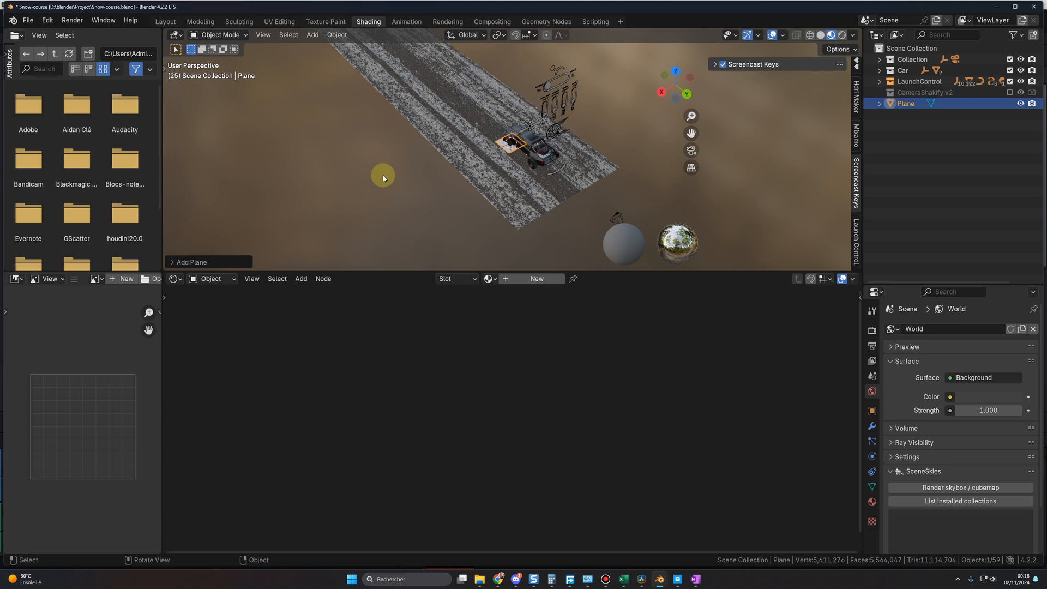
pyautogui.press('g')
pyautogui.click(320, 227)
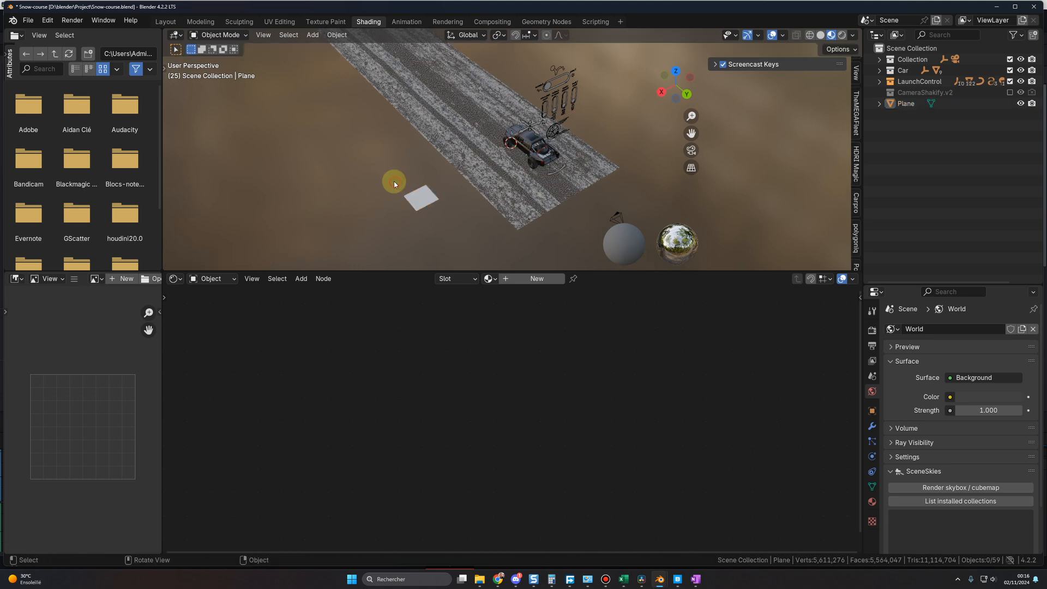
# - Check the new plane's dimensions against the scan area given on the Fab page for Snowmobile Tracks
pyautogui.click(420, 199)
pyautogui.scroll(2, 858, 75)
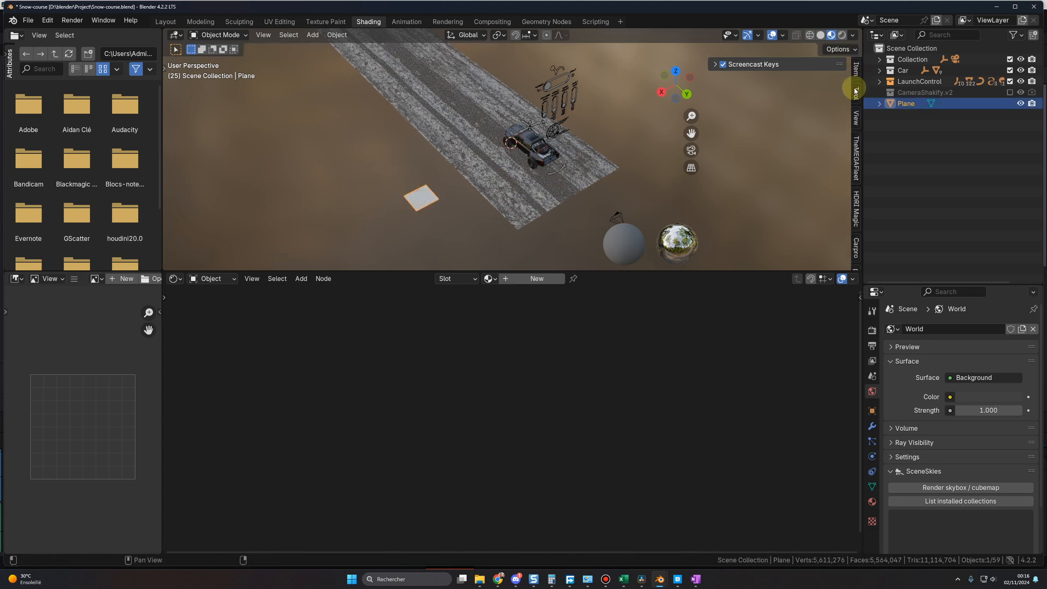
pyautogui.click(856, 70)
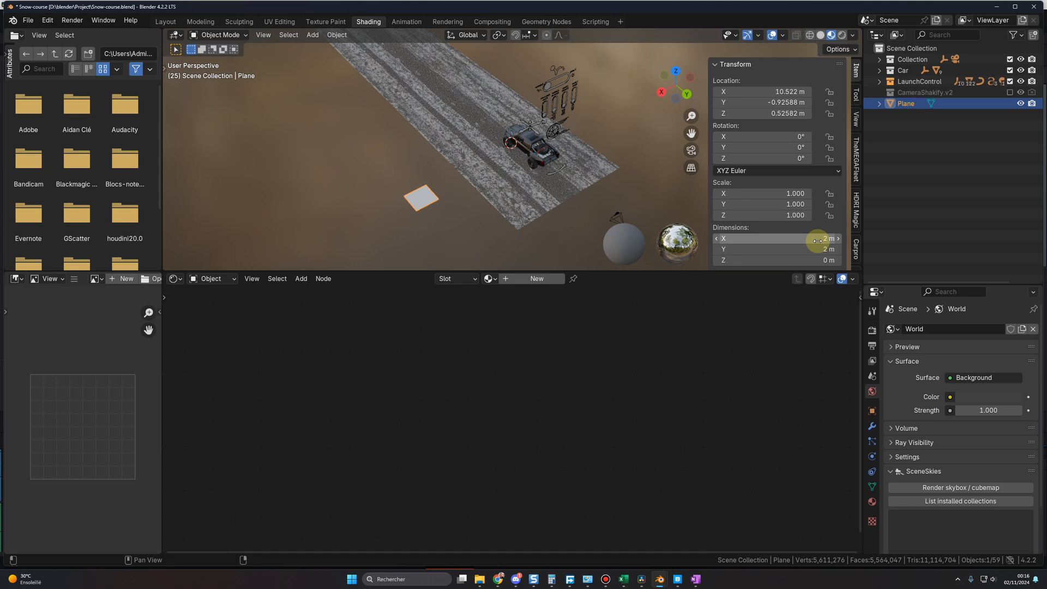
pyautogui.hotkey('alt', 'Tab')
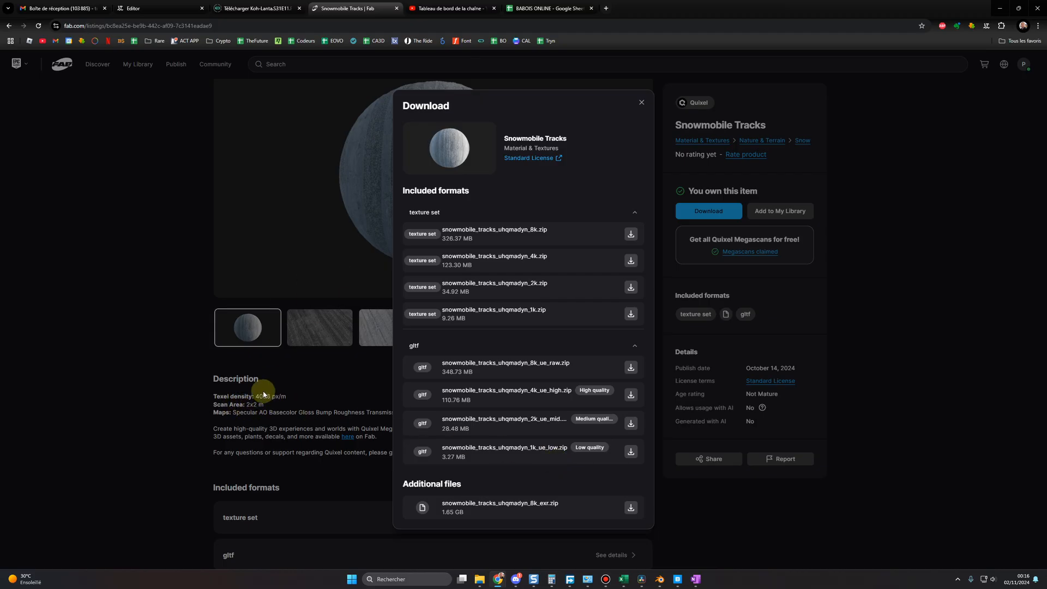
pyautogui.hotkey('alt', 'Tab')
pyautogui.moveTo(413, 235); pyautogui.dragTo(439, 215, button='middle')
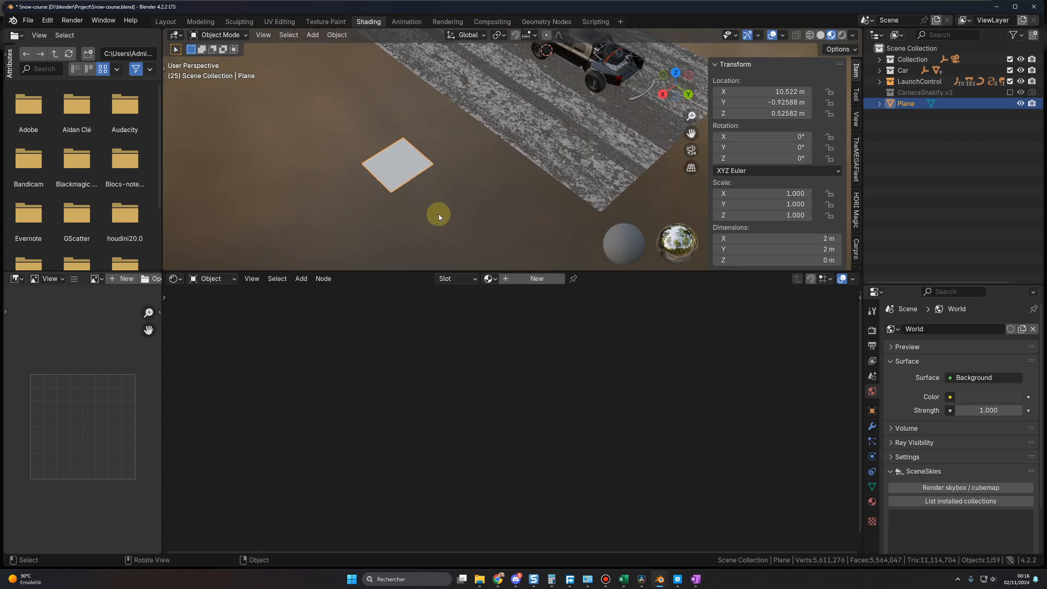
# - Assign the existing Road1 material to the small plane and move the plane closer to the road
pyautogui.click(490, 278)
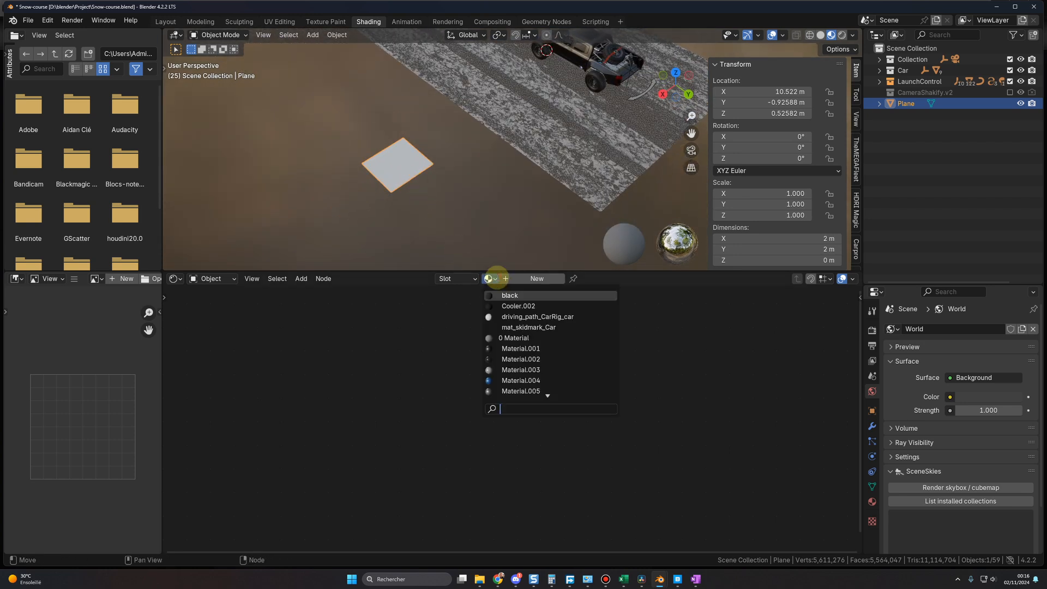
pyautogui.write('ra')
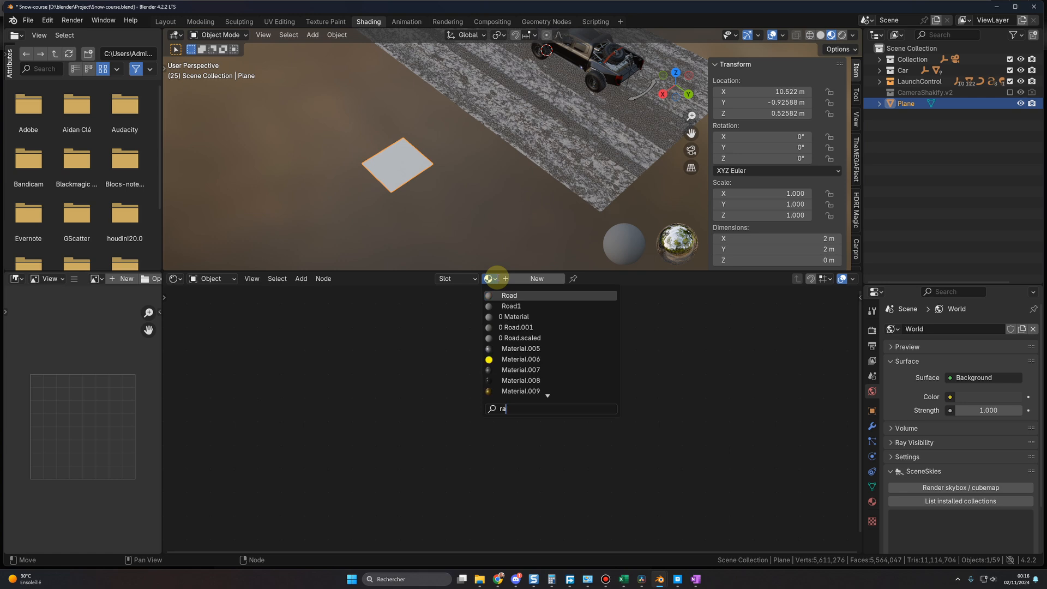
pyautogui.press('BackSpace')
pyautogui.write('oad1')
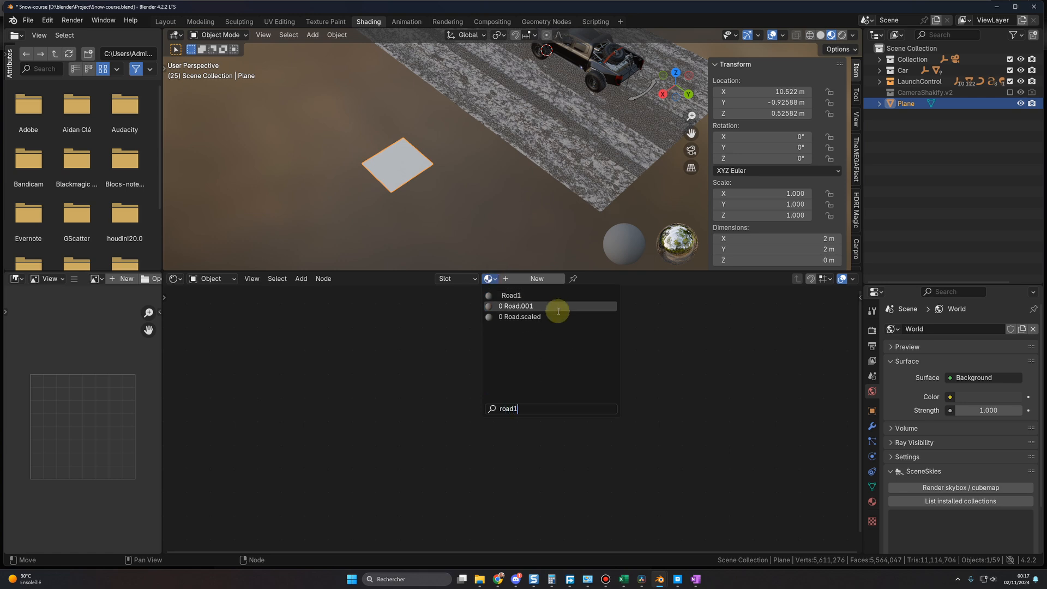
pyautogui.click(512, 295)
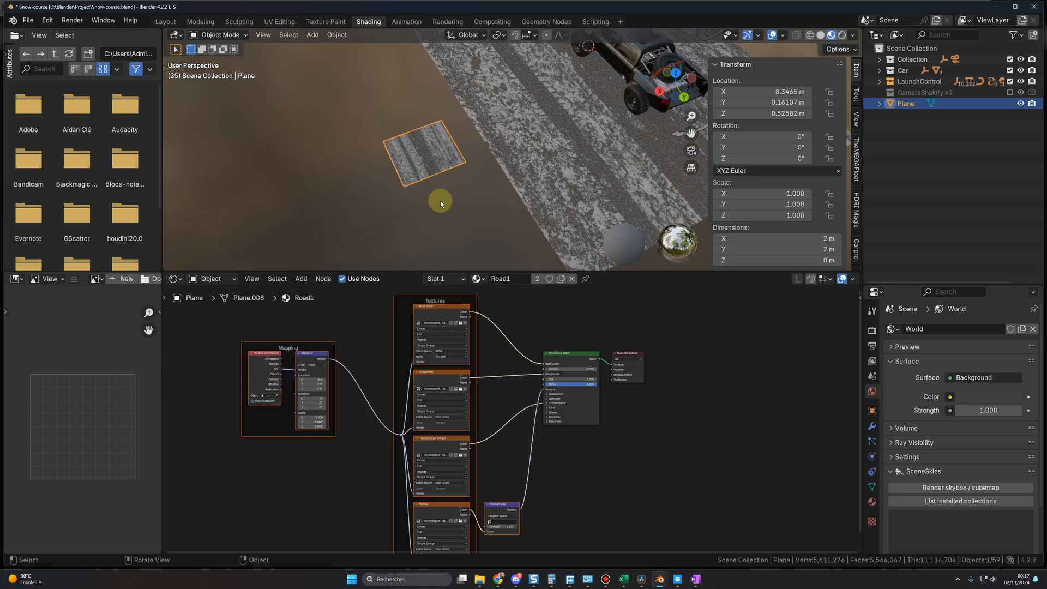
# - Compare the texture scale on the small reference plane with the road's and select the FinalGround plane to view its Mapping node
pyautogui.hotkey('alt', 'a')
pyautogui.click(424, 156)
pyautogui.moveTo(459, 180); pyautogui.dragTo(500, 211, button='middle')
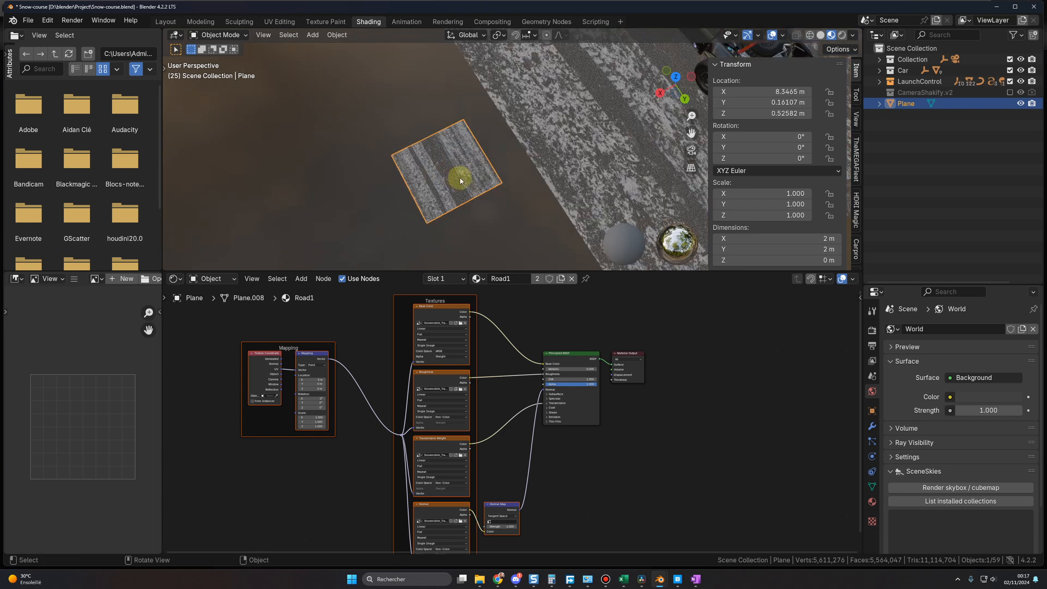
pyautogui.moveTo(461, 181); pyautogui.dragTo(460, 215, button='middle')
pyautogui.click(460, 215)
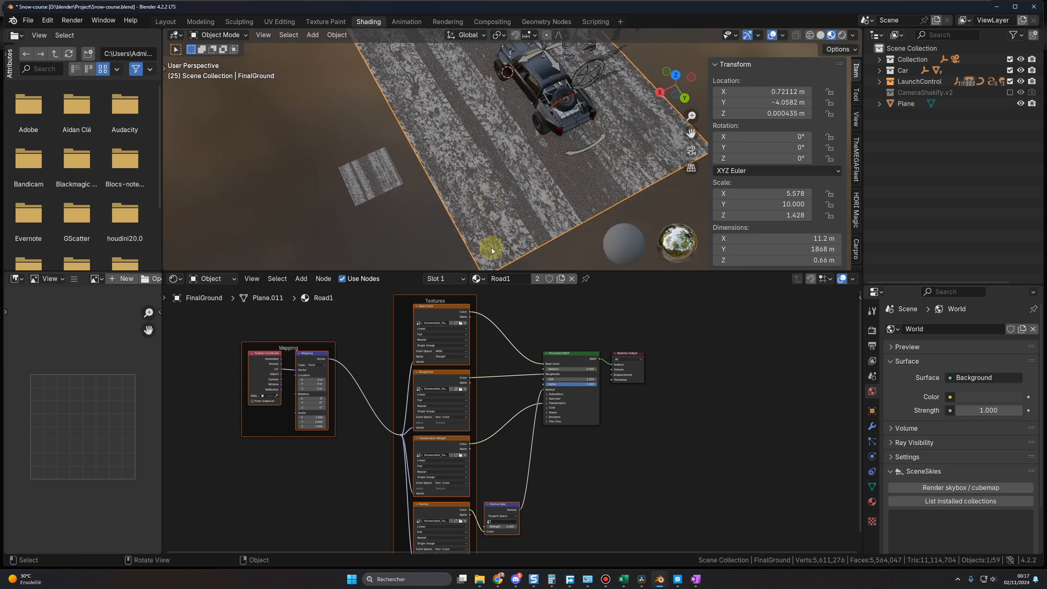
pyautogui.scroll(1, 332, 398)
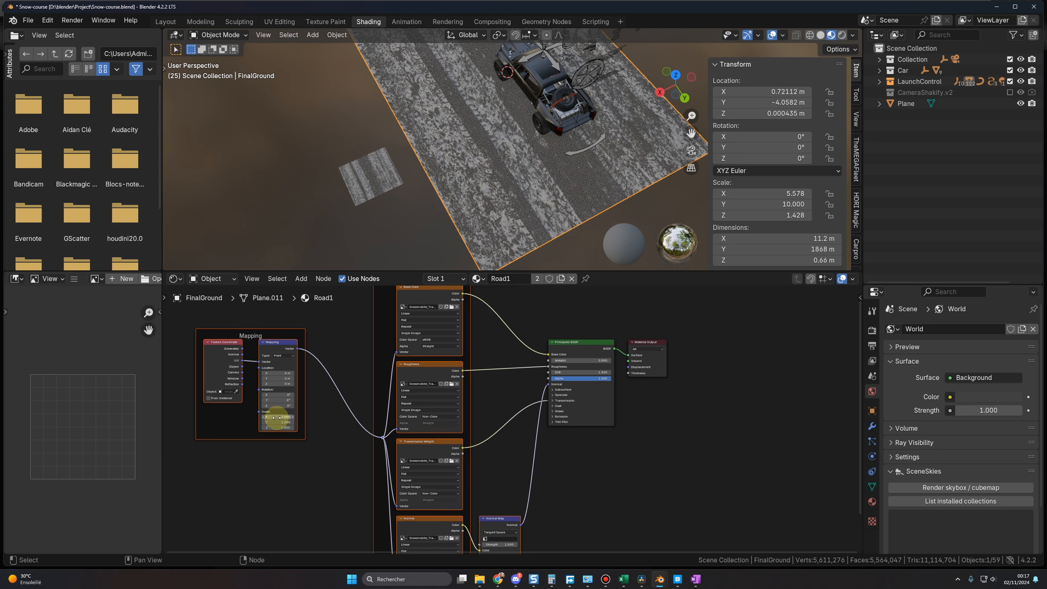
# - Make the FinalGround plane's Road1 material a separate copy and rename it MainRoad
pyautogui.click(341, 174)
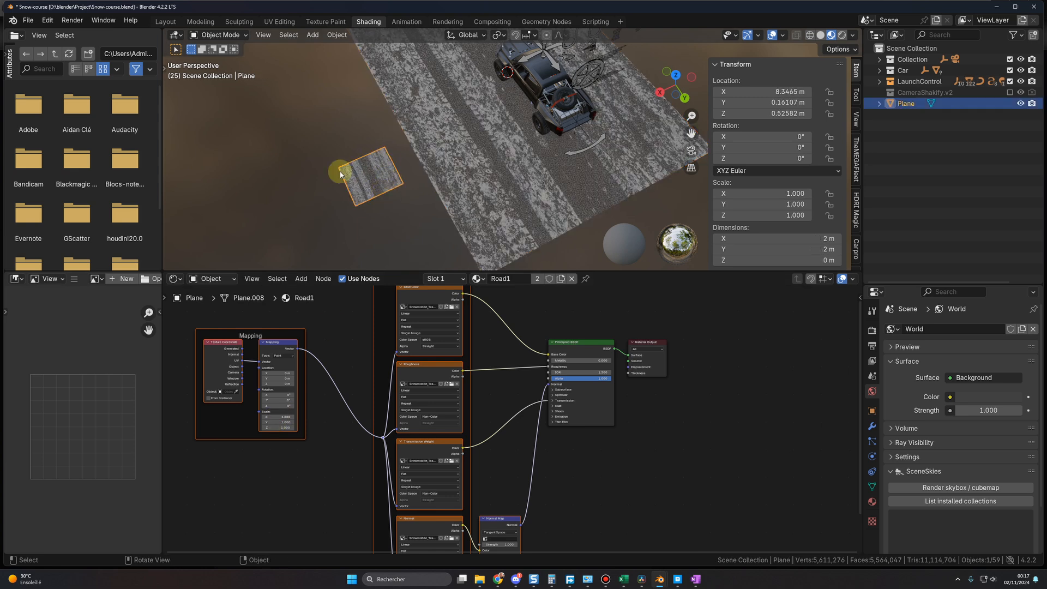
pyautogui.click(492, 207)
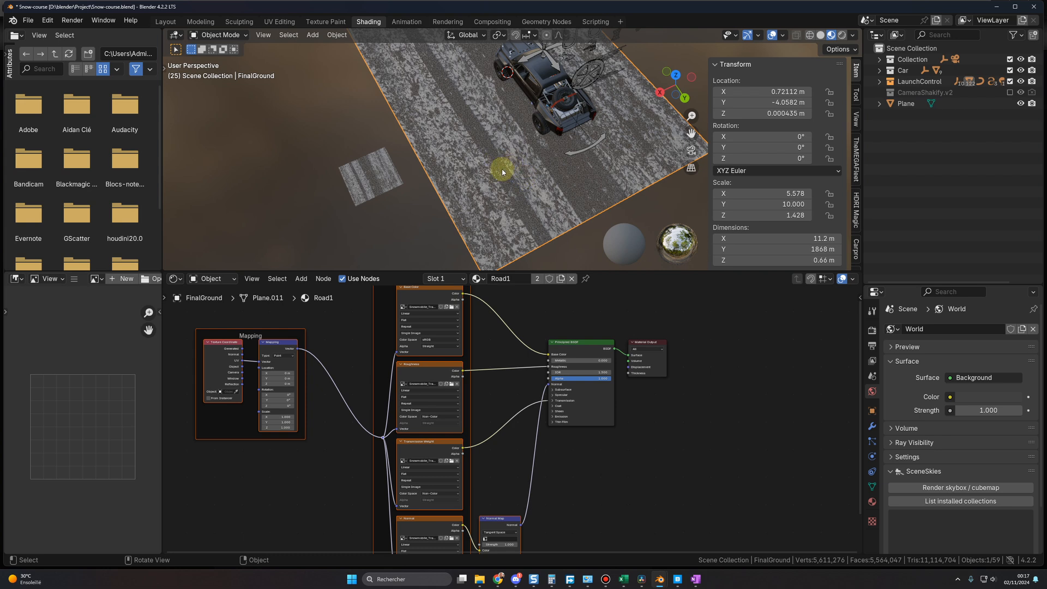
pyautogui.click(562, 279)
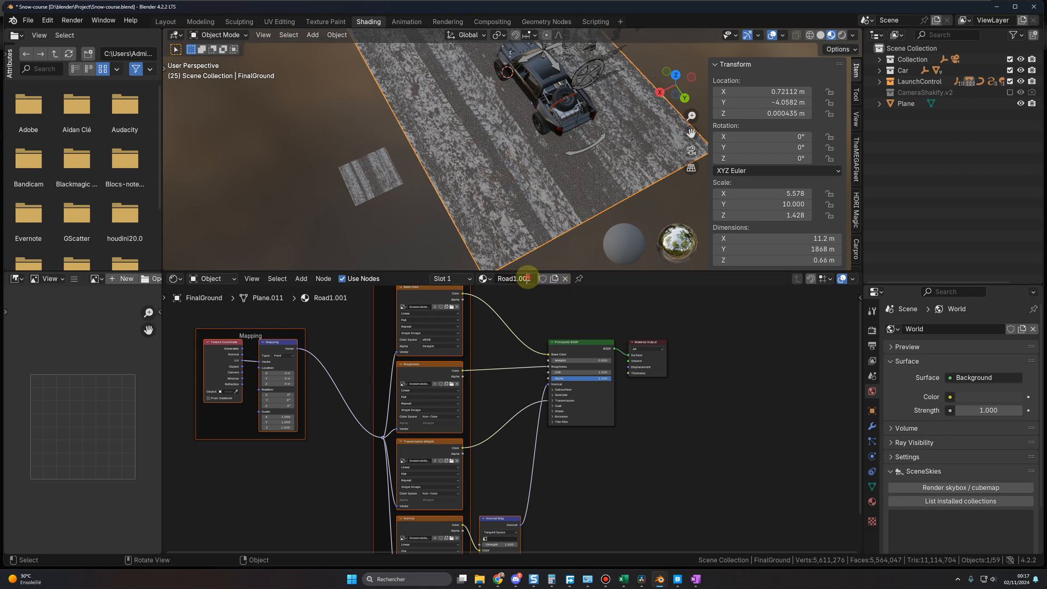
pyautogui.click(529, 279)
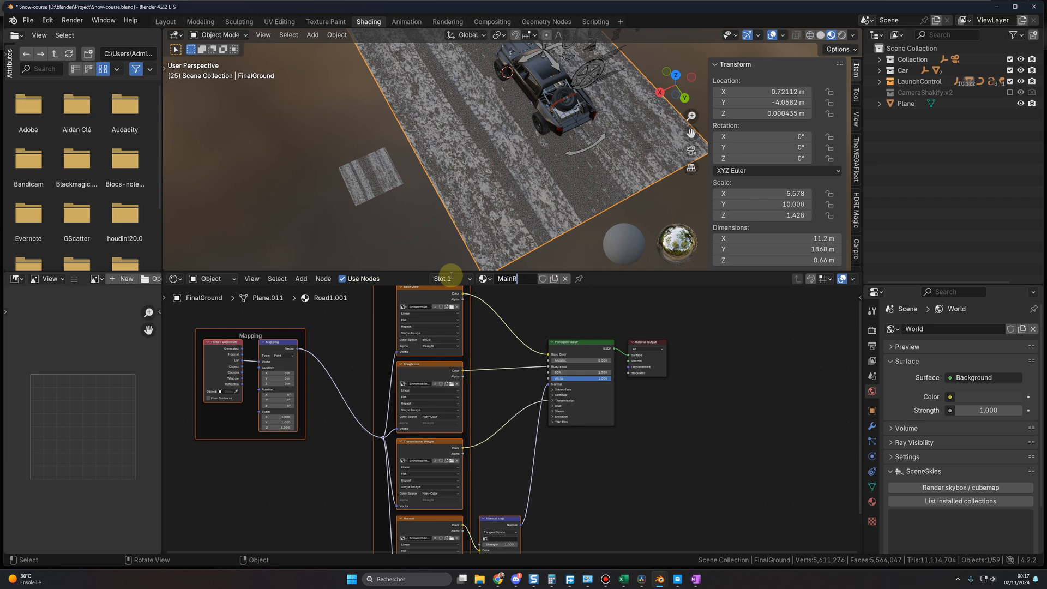
# - Set the X scale in the MainRoad material's Mapping node to about 4.4
pyautogui.scroll(2, 491, 226)
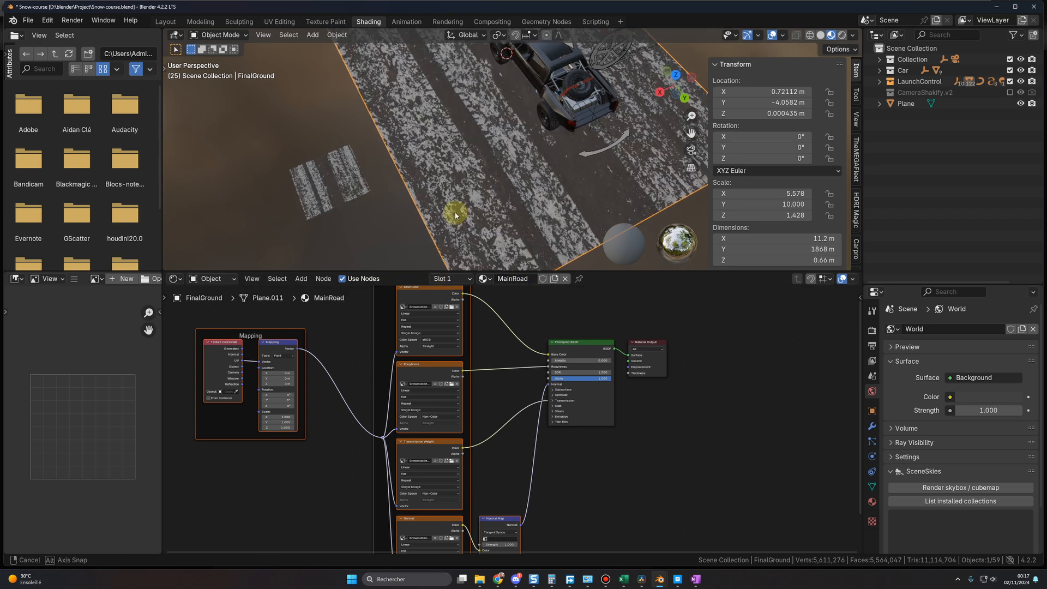
pyautogui.scroll(1, 321, 387)
pyautogui.scroll(1, 320, 388)
pyautogui.moveTo(316, 398); pyautogui.dragTo(422, 413, button='middle')
pyautogui.scroll(1, 423, 413)
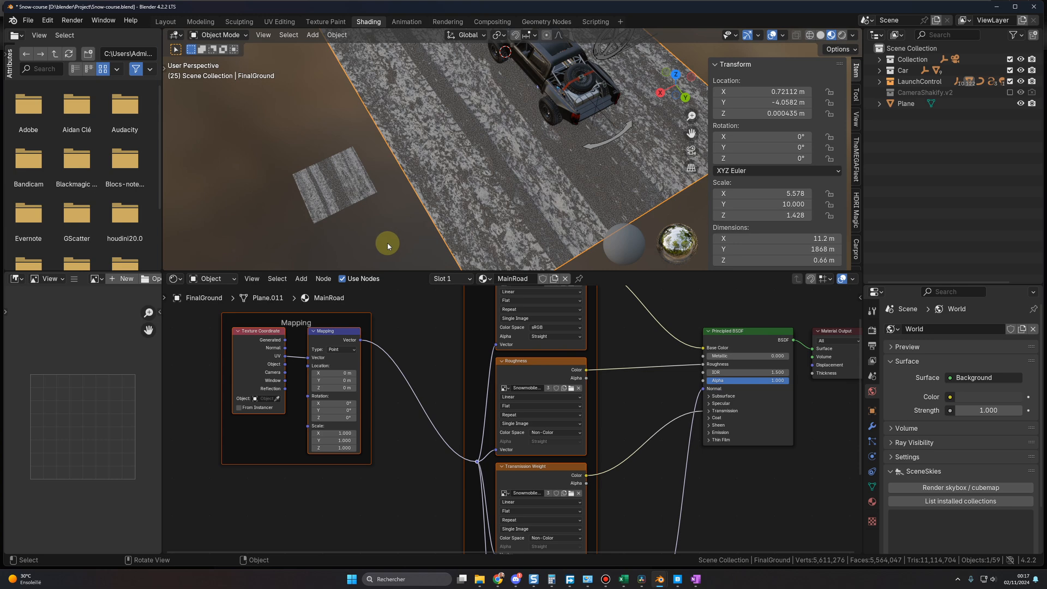
pyautogui.scroll(-1, 388, 245)
pyautogui.moveTo(325, 433); pyautogui.dragTo(343, 433)
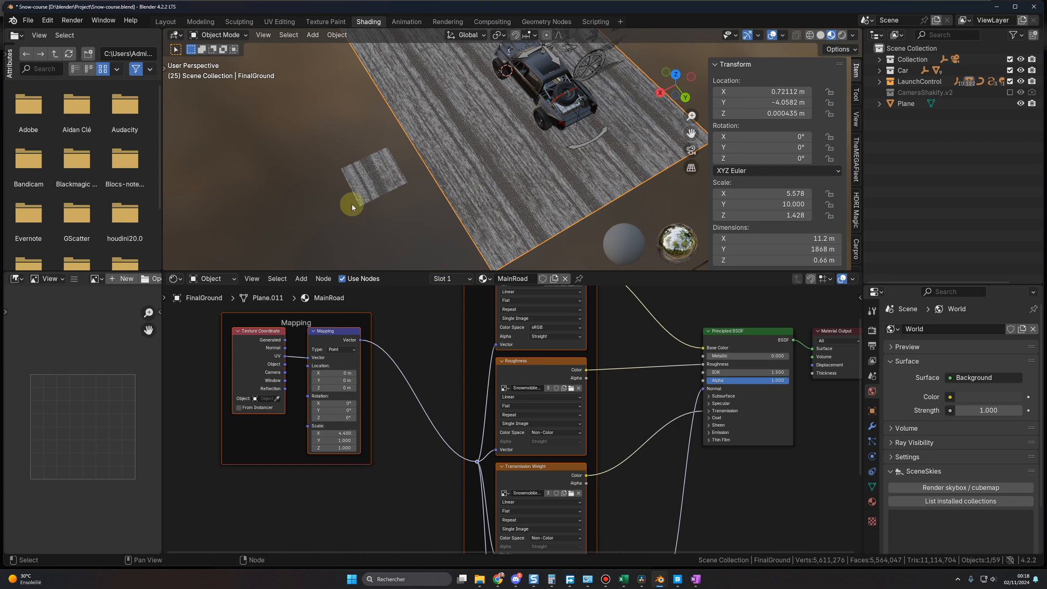
pyautogui.moveTo(403, 234); pyautogui.dragTo(390, 258, button='middle')
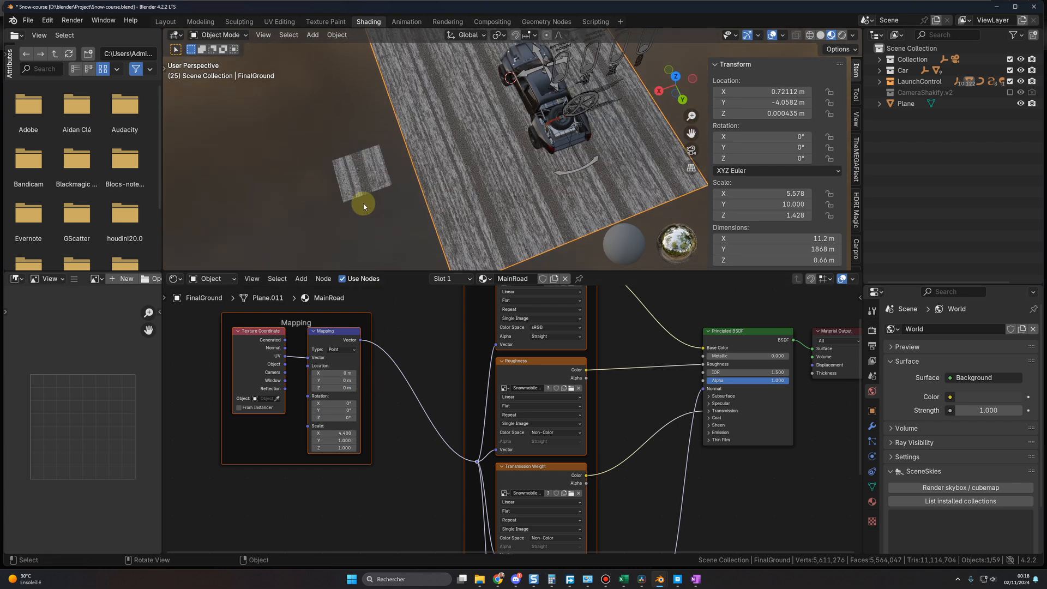
# - Slide the small reference plane horizontally against the road to compare the width of the snow tracks
pyautogui.click(363, 185)
pyautogui.press('g')
pyautogui.hotkey('shift', 'z')
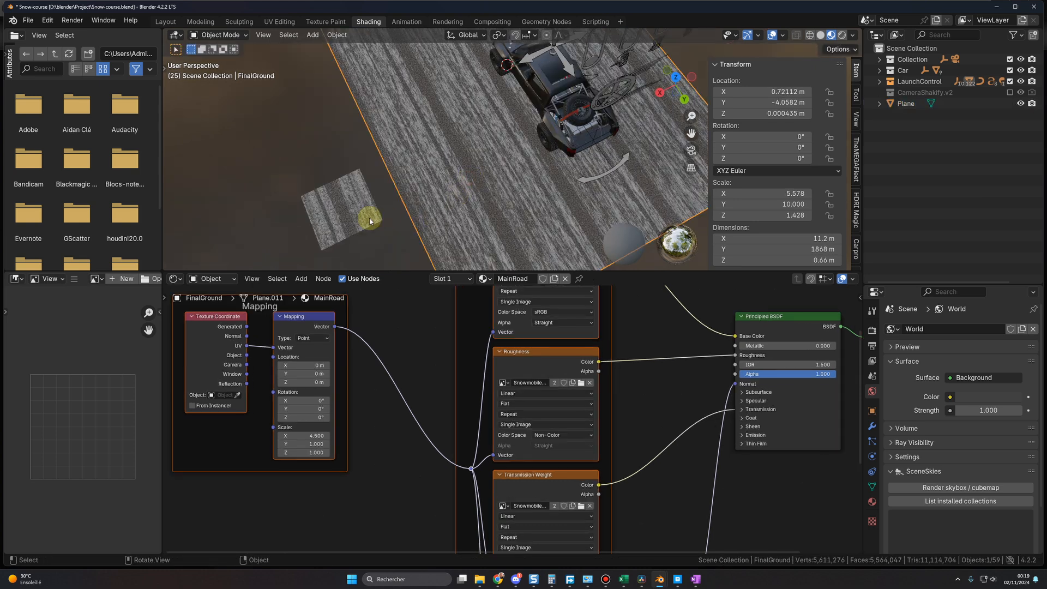
pyautogui.click(370, 220)
# - Select the FinalGround plane and set the Y scale in its Mapping node to about 13.4
pyautogui.click(480, 198)
pyautogui.scroll(3, 398, 219)
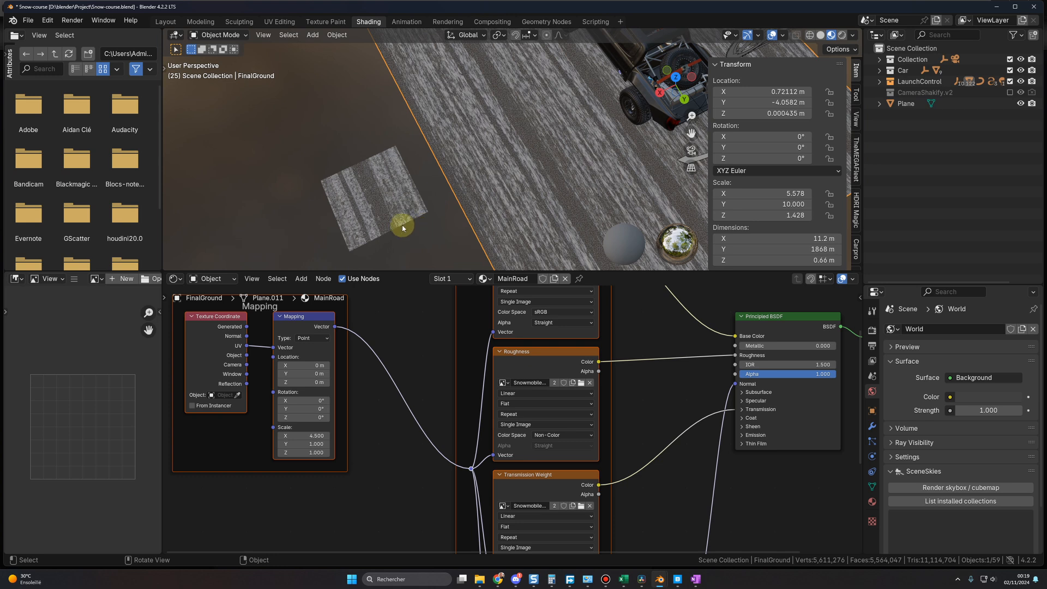
pyautogui.scroll(2, 402, 227)
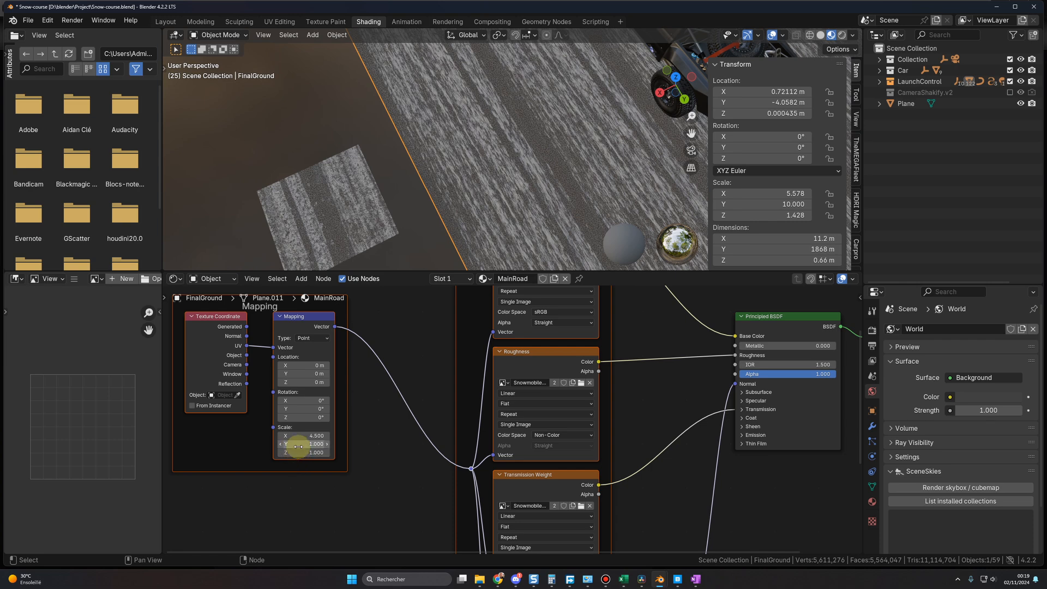
pyautogui.moveTo(297, 446); pyautogui.dragTo(391, 445)
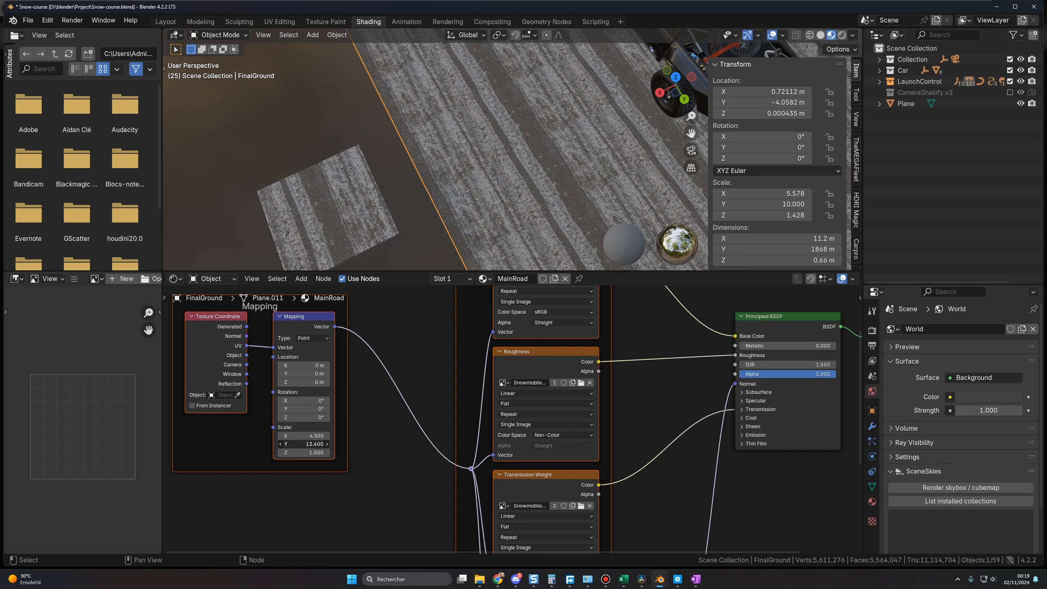
# - Slide the small plane horizontally over the road to compare the texture scales and set it back beside the road
pyautogui.click(329, 236)
pyautogui.press('g')
pyautogui.hotkey('shift', 'z')
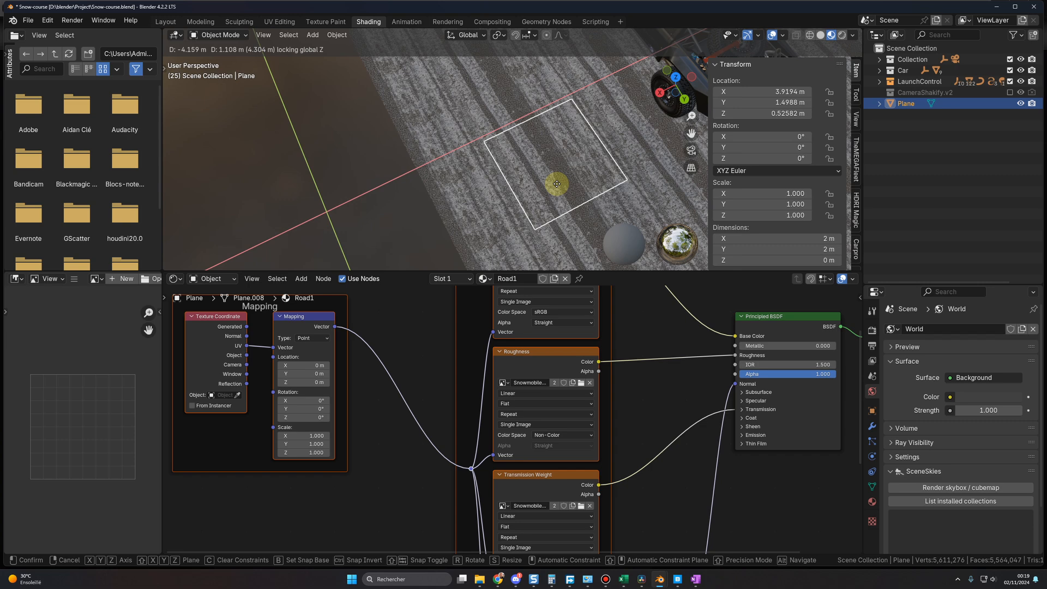
pyautogui.click(347, 215)
pyautogui.scroll(-3, 511, 210)
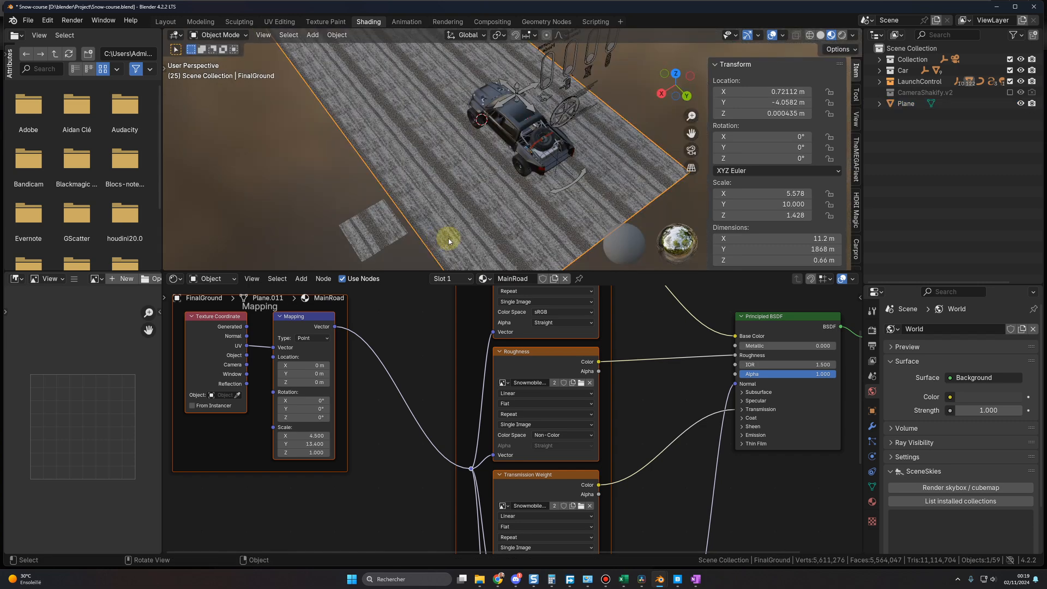
pyautogui.moveTo(448, 238); pyautogui.dragTo(512, 202, button='middle')
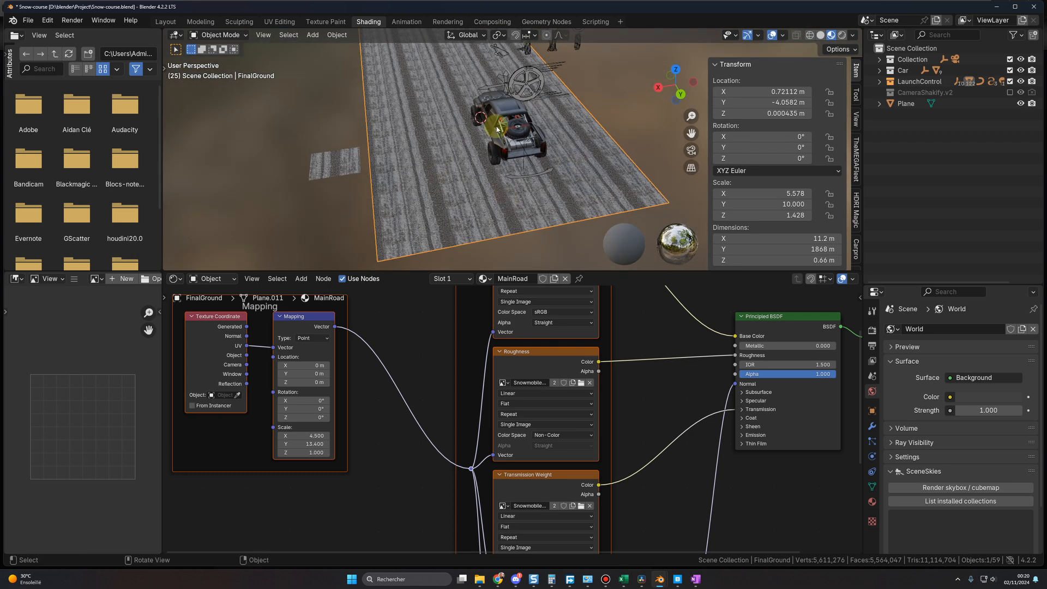
pyautogui.moveTo(480, 164); pyautogui.dragTo(518, 183, button='middle')
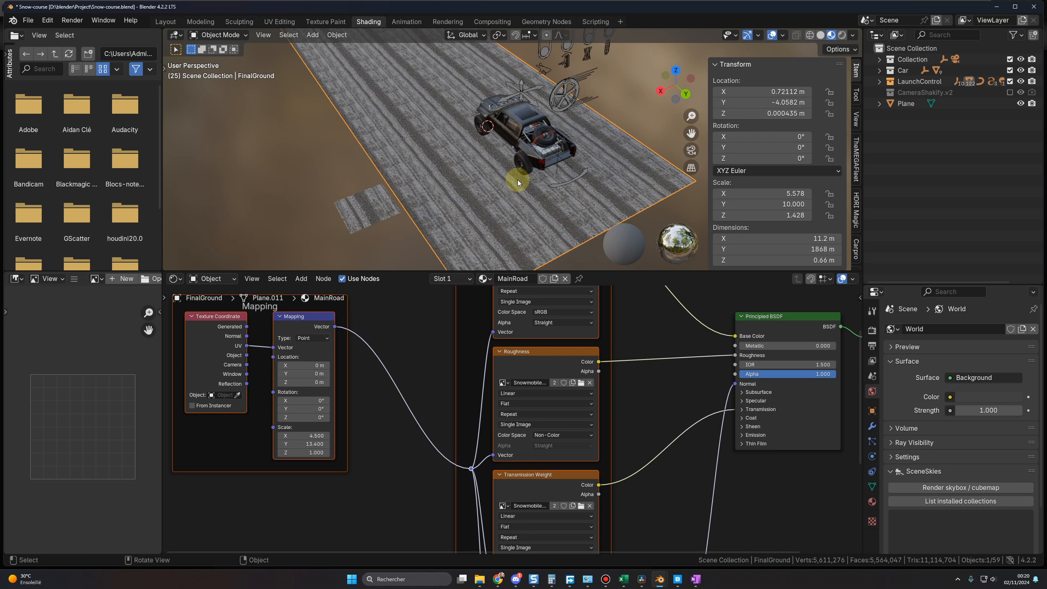
# - Delete the small reference plane beside the road
pyautogui.click(367, 215)
pyautogui.scroll(3, 362, 224)
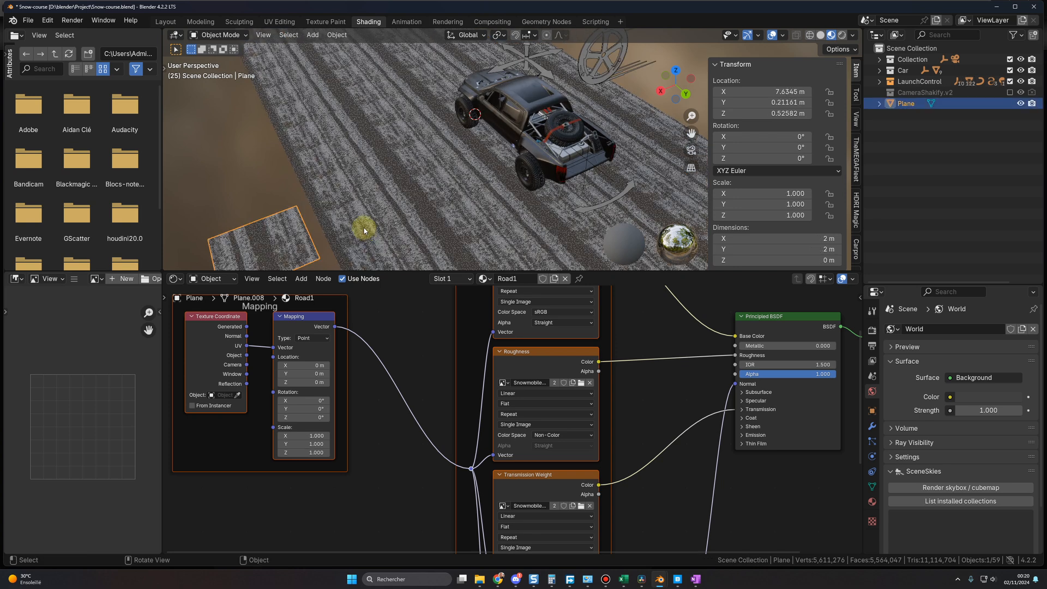
pyautogui.scroll(-3, 308, 229)
pyautogui.press('Delete')
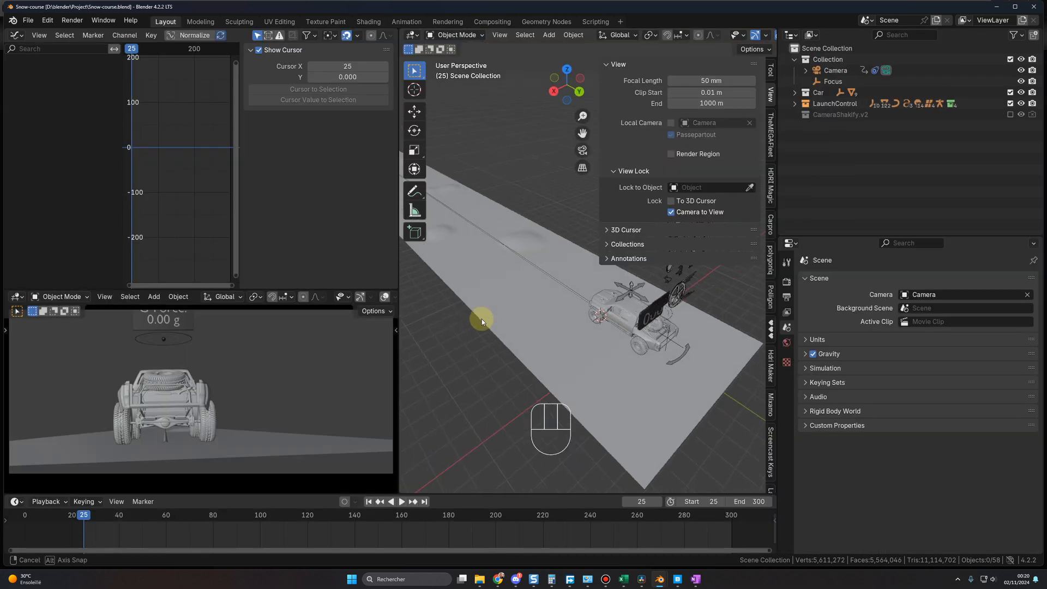
# - Widen the main 3D viewport in the Layout workspace and switch it and the camera view to Material Preview
pyautogui.moveTo(481, 320); pyautogui.dragTo(472, 320, button='middle')
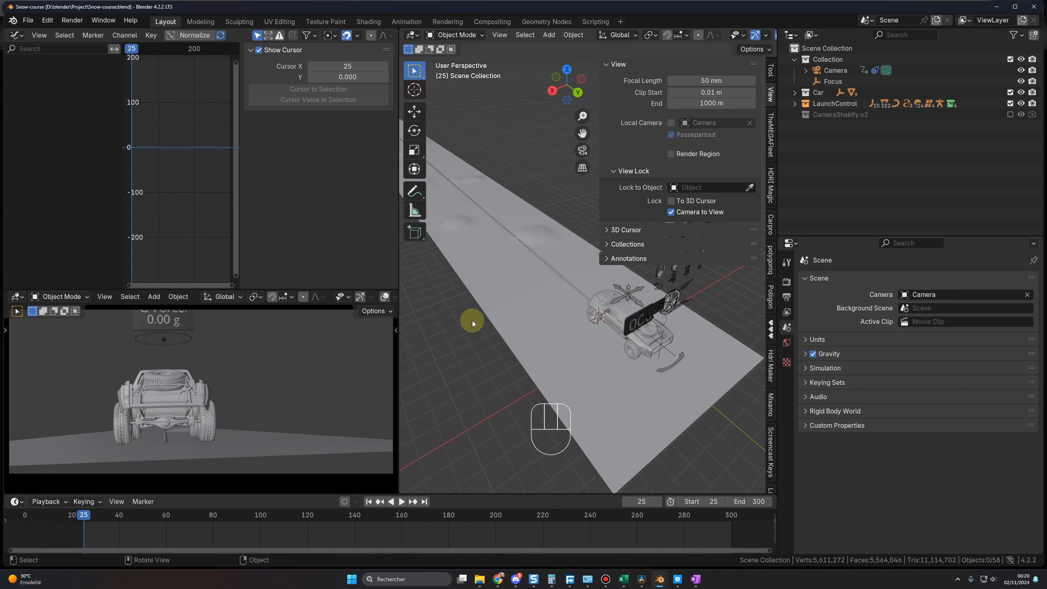
pyautogui.moveTo(397, 272); pyautogui.dragTo(300, 273)
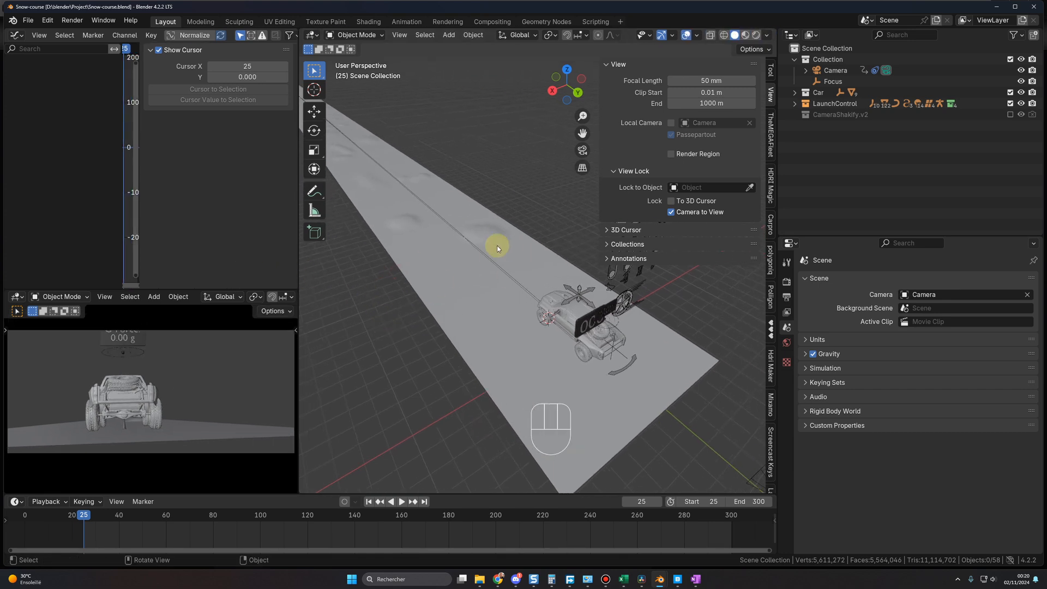
pyautogui.press('z')
pyautogui.click(497, 308)
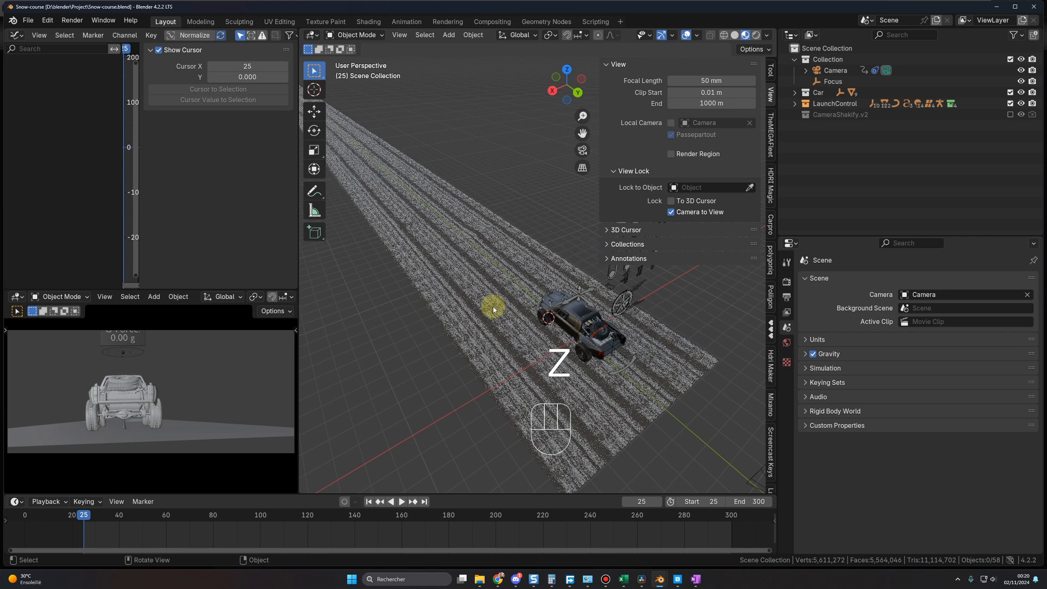
pyautogui.press('z')
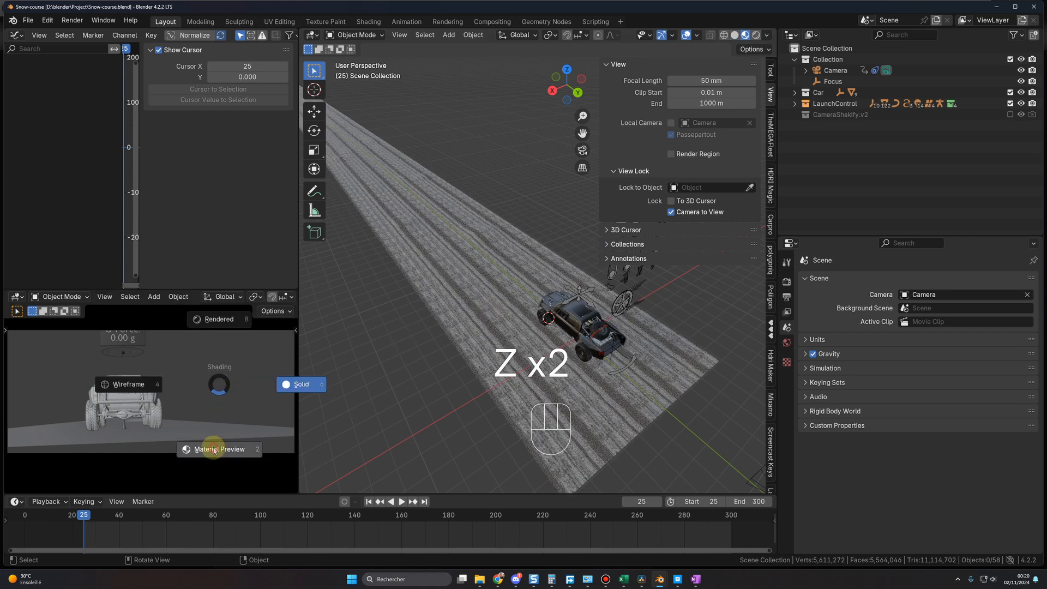
pyautogui.click(214, 449)
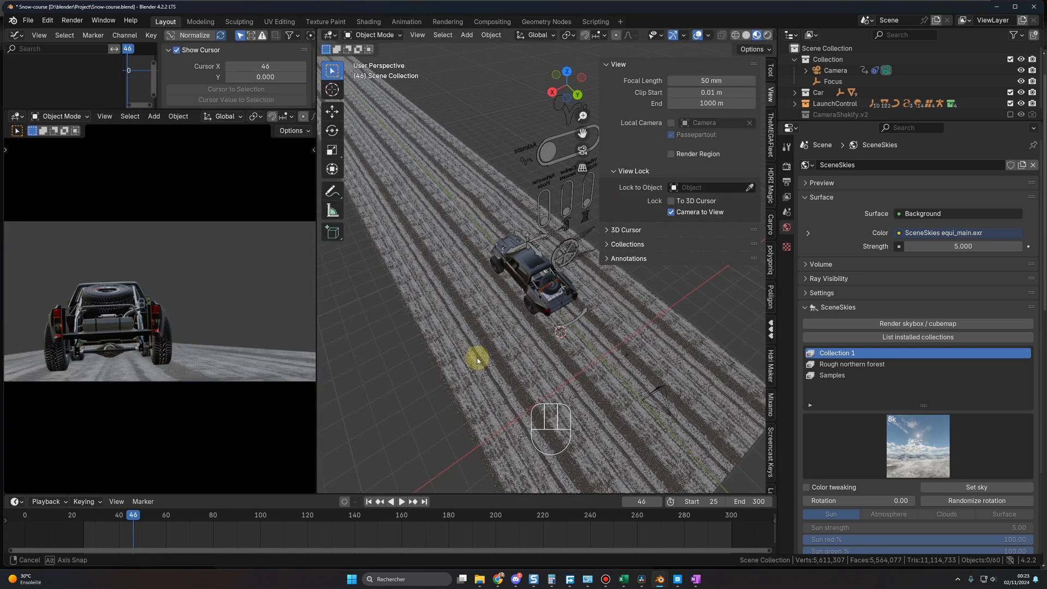
# - Add a new collection to the scene and name it Decoration
pyautogui.moveTo(475, 358); pyautogui.dragTo(523, 430, button='middle')
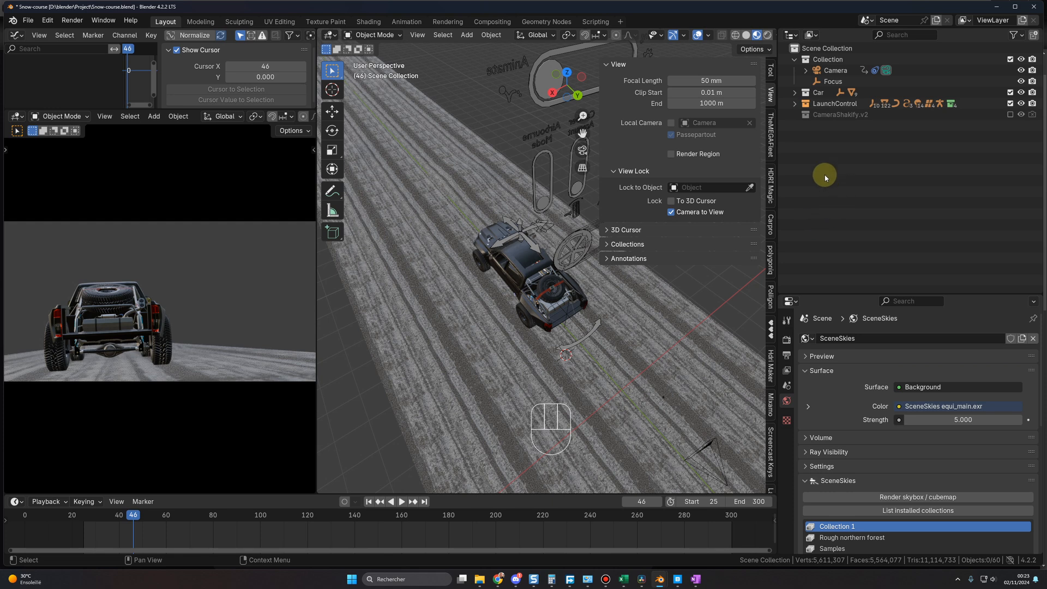
pyautogui.rightClick(828, 155)
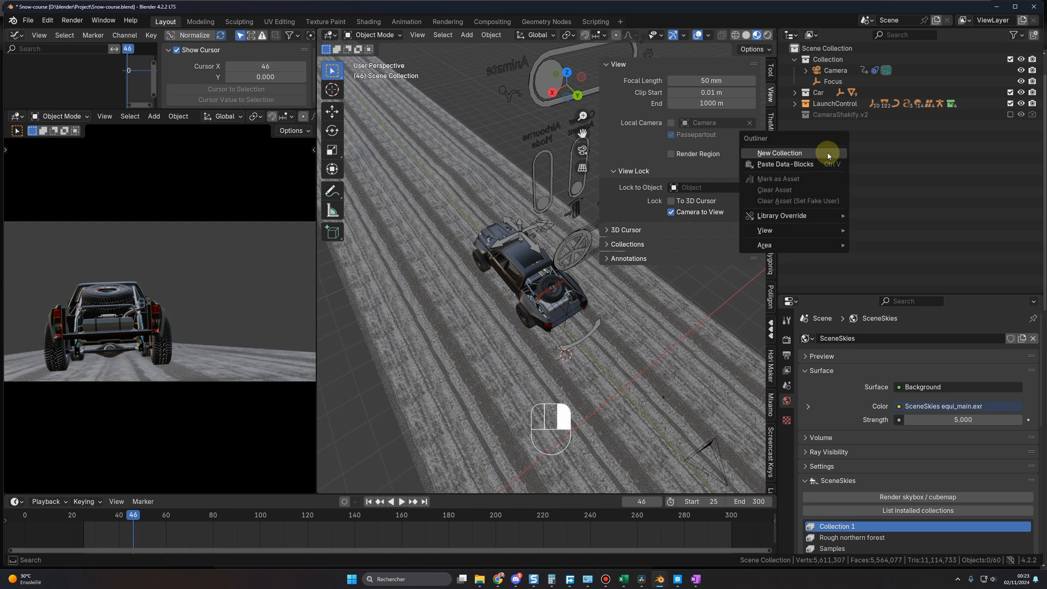
pyautogui.click(828, 154)
pyautogui.doubleClick(833, 124)
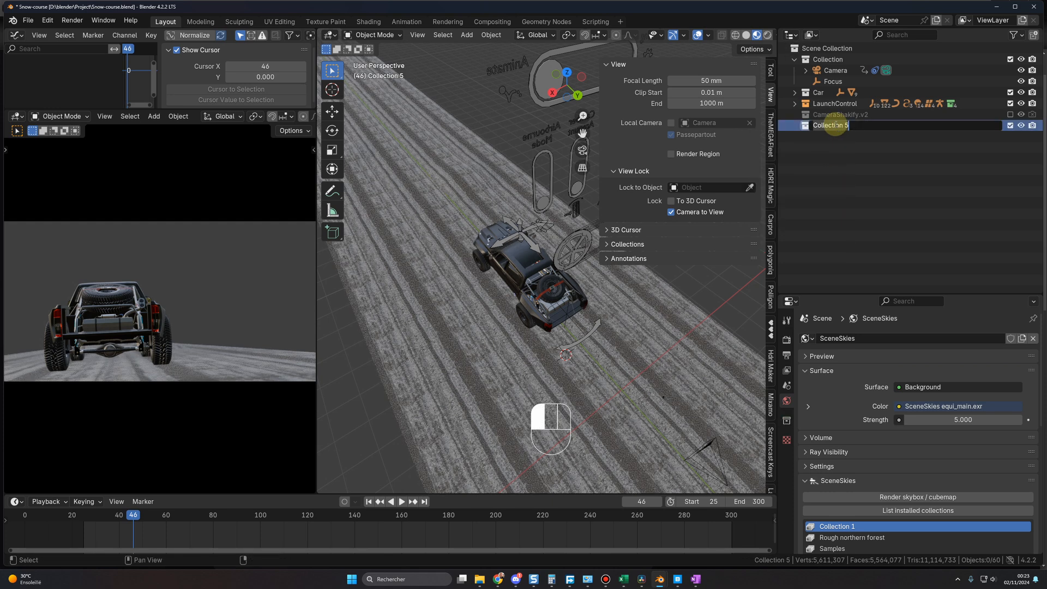
pyautogui.write('Decorat')
pyautogui.write('i')
pyautogui.press('BackSpace')
pyautogui.write('oration')
pyautogui.press('Return')
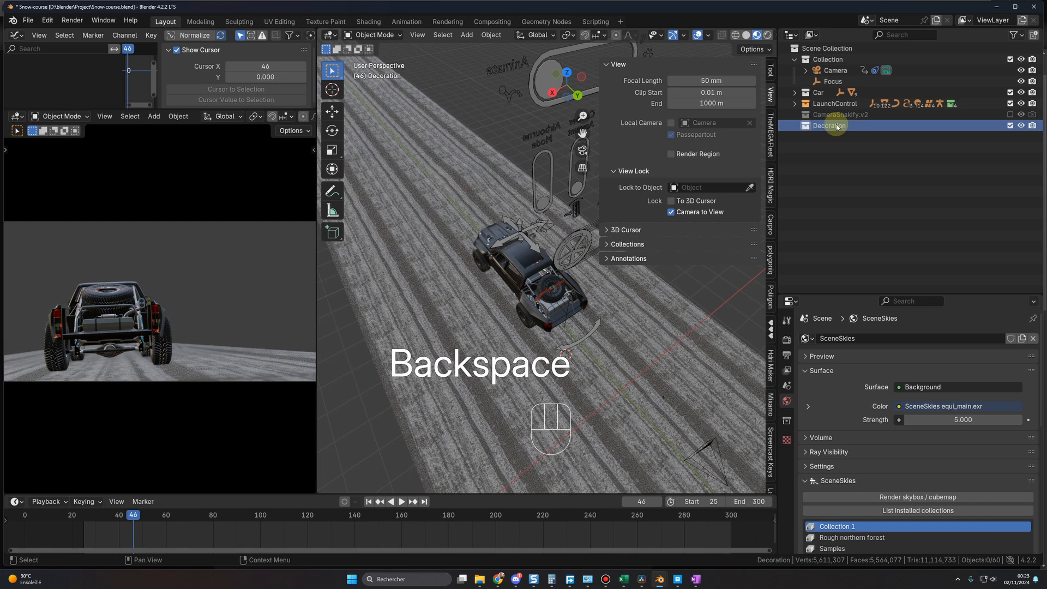
# - Switch to the browser, search Quixel's Fab products for snow, and open the download options of Snow Embankment
pyautogui.hotkey('alt', 'Tab')
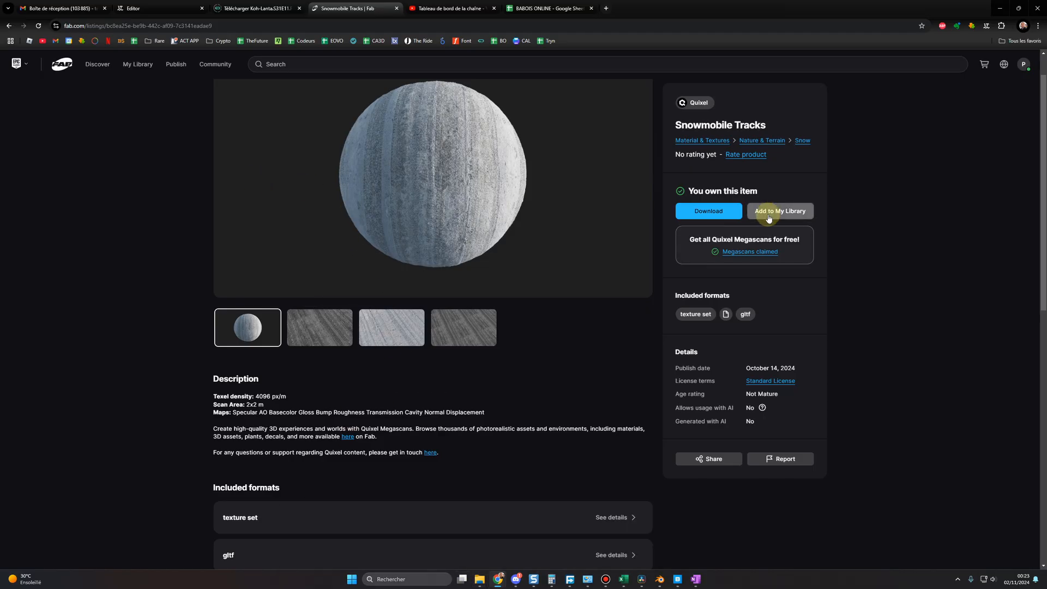
pyautogui.click(697, 104)
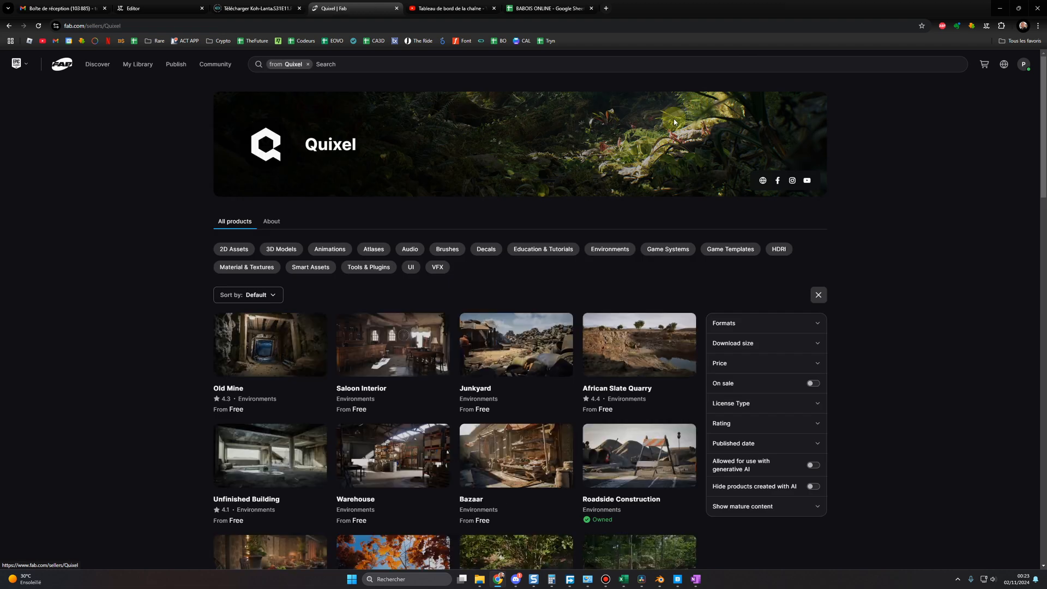
pyautogui.click(358, 65)
pyautogui.write('snow')
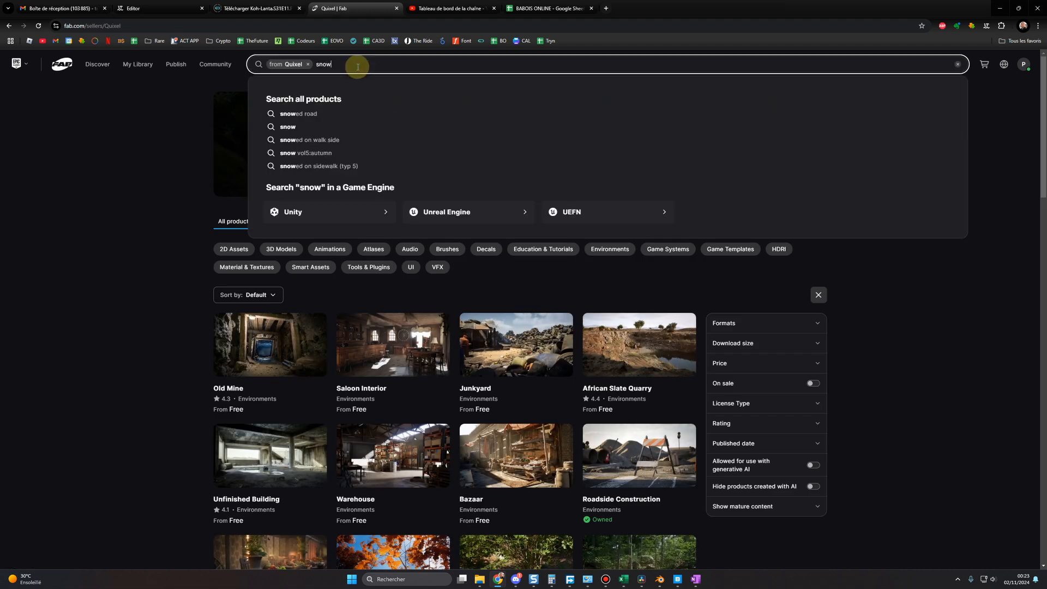
pyautogui.press('Return')
pyautogui.scroll(-6, 288, 280)
pyautogui.click(266, 271)
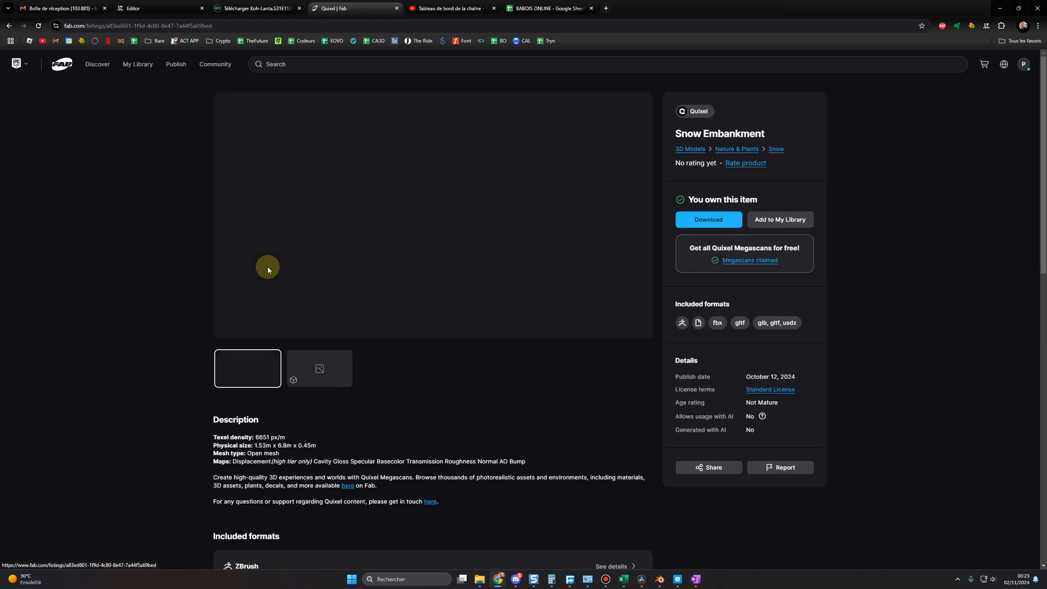
pyautogui.click(717, 223)
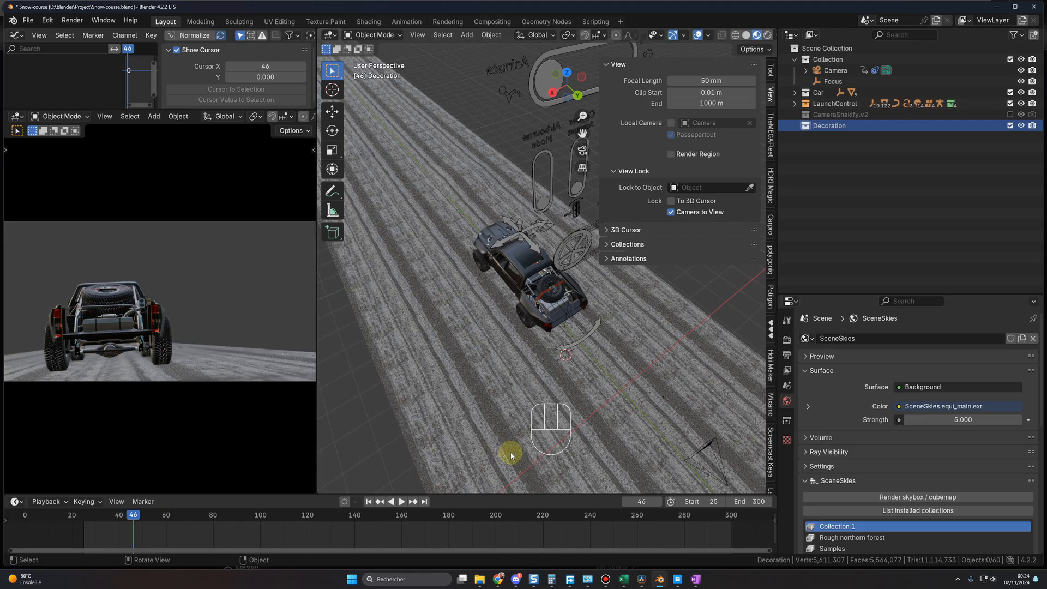
# - Import the FBX model Snow_Embankment_vcyiedgfa_Mid.fbx into the Decoration collection
pyautogui.scroll(-8, 515, 420)
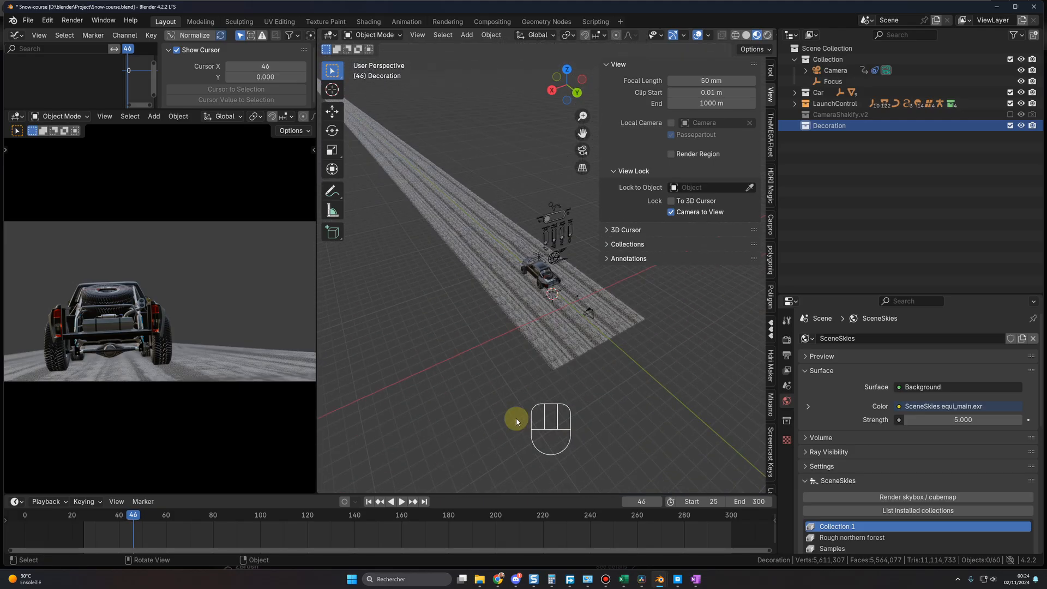
pyautogui.keyDown('shift'); pyautogui.moveTo(478, 367); pyautogui.dragTo(494, 428, button='middle'); pyautogui.keyUp('shift')
pyautogui.moveTo(514, 391); pyautogui.dragTo(515, 384, button='middle')
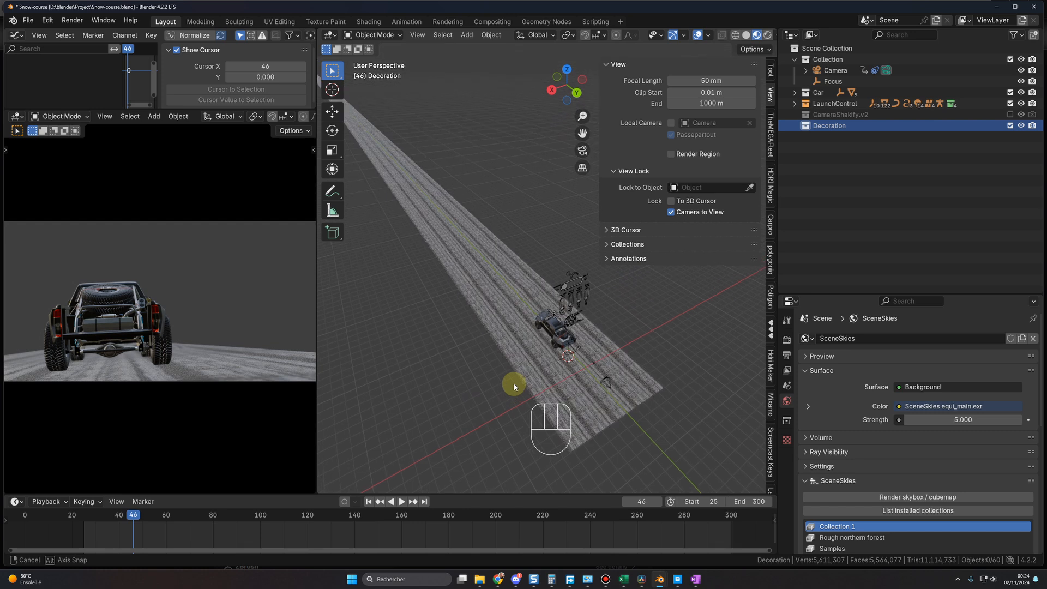
pyautogui.click(28, 20)
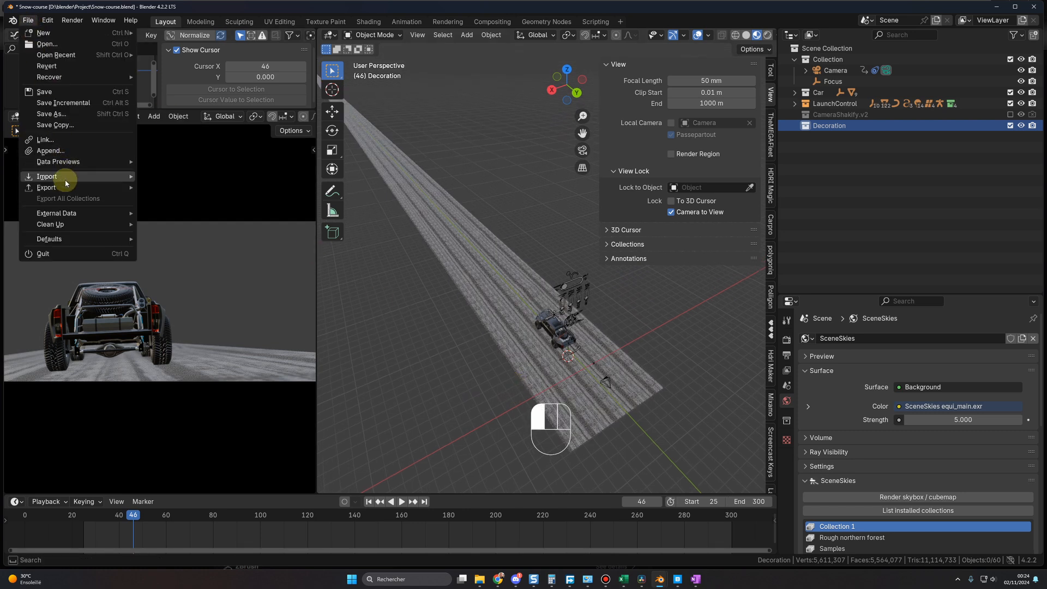
pyautogui.moveTo(65, 179)
pyautogui.click(180, 287)
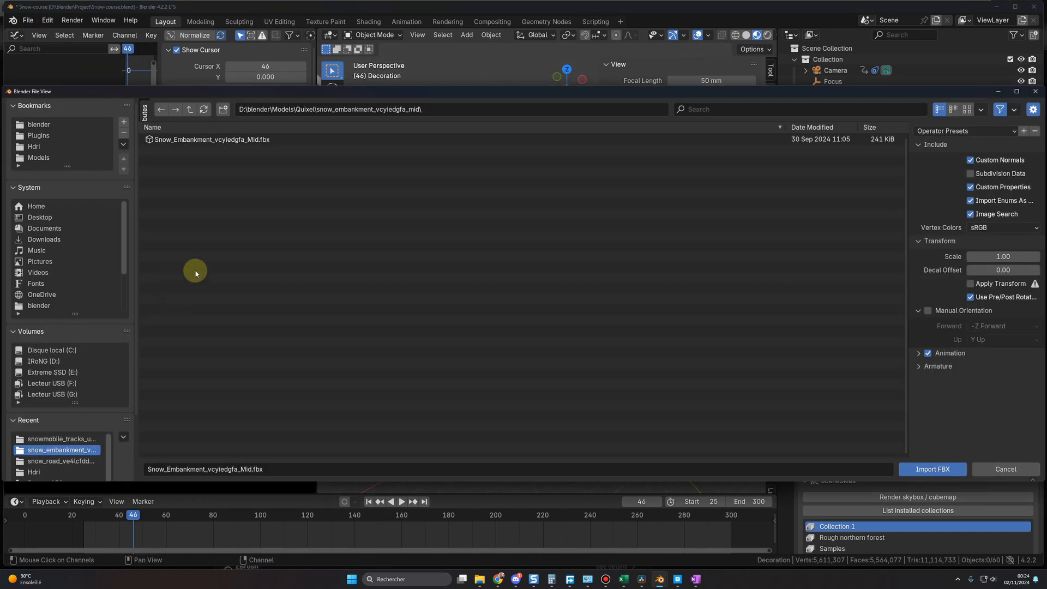
pyautogui.doubleClick(207, 139)
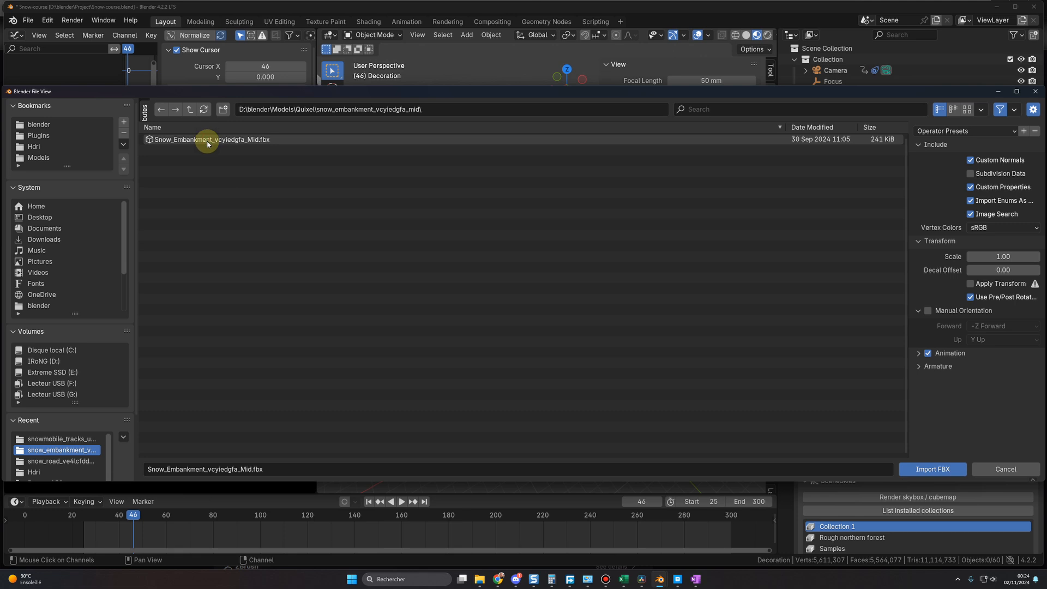
pyautogui.click(230, 140)
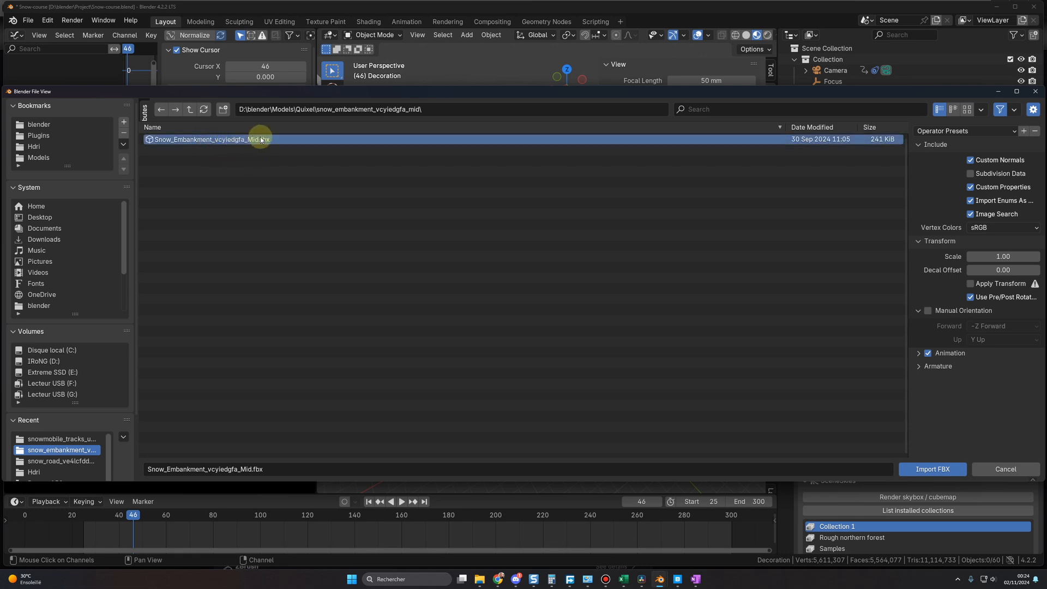
pyautogui.click(933, 469)
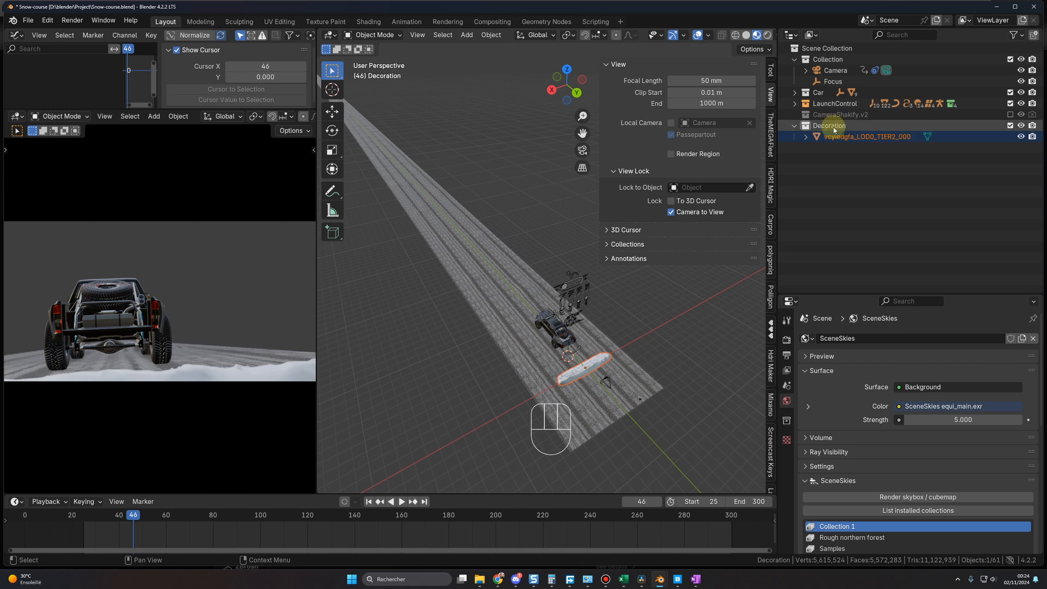
# - Select the imported snow embankment and open its material in the Shading workspace with a rendered preview
pyautogui.moveTo(637, 306); pyautogui.dragTo(646, 325, button='middle')
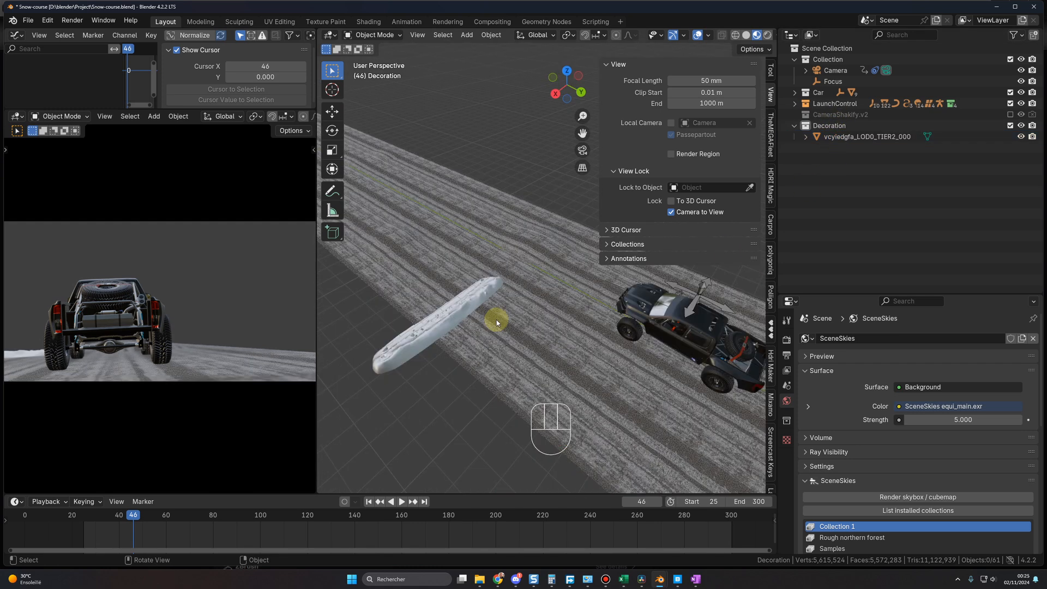
pyautogui.click(464, 314)
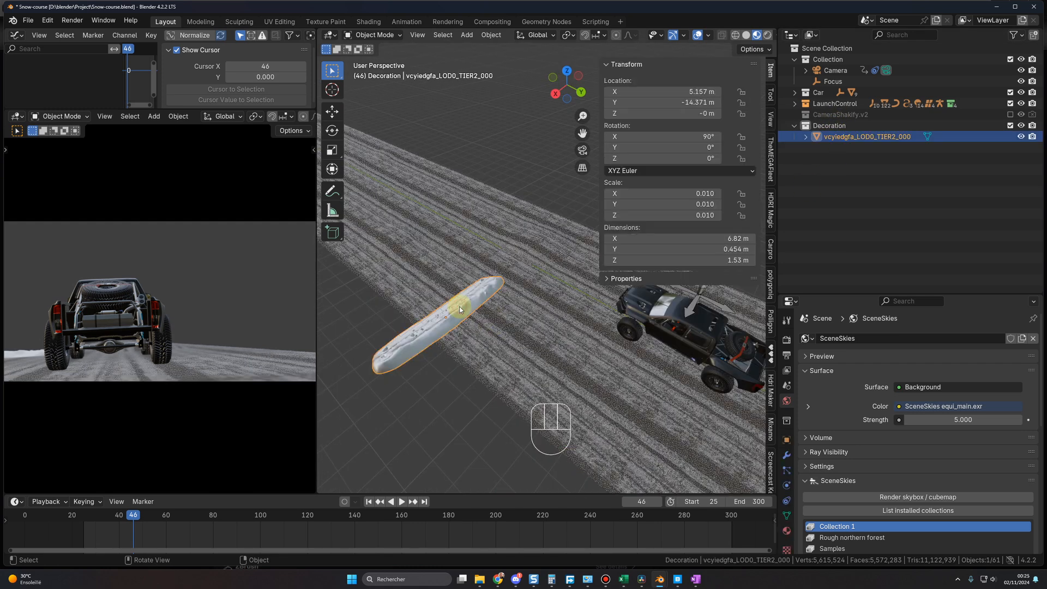
pyautogui.click(369, 23)
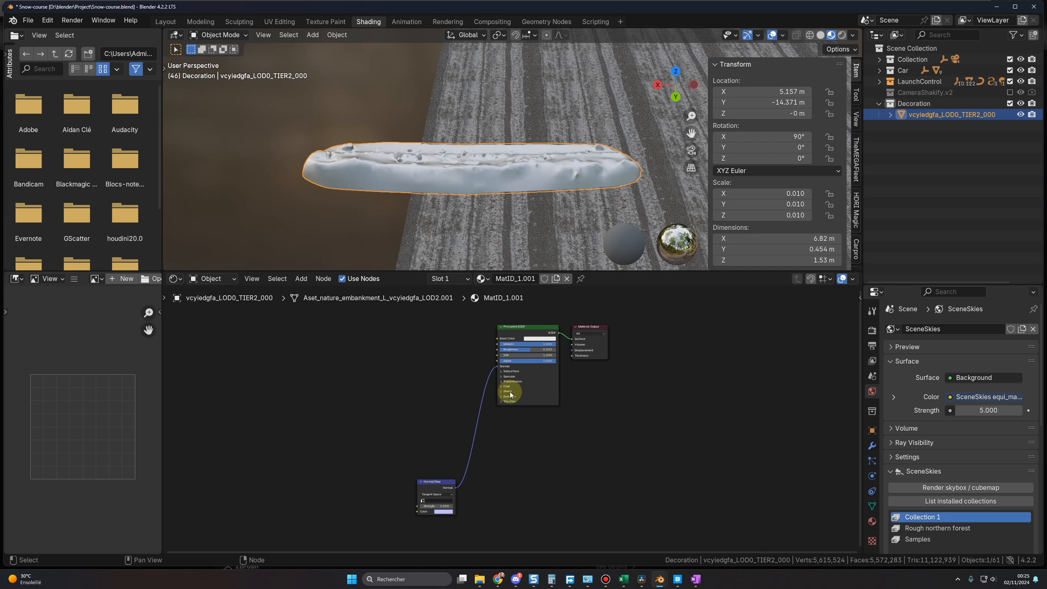
pyautogui.moveTo(488, 256); pyautogui.dragTo(479, 200, button='middle')
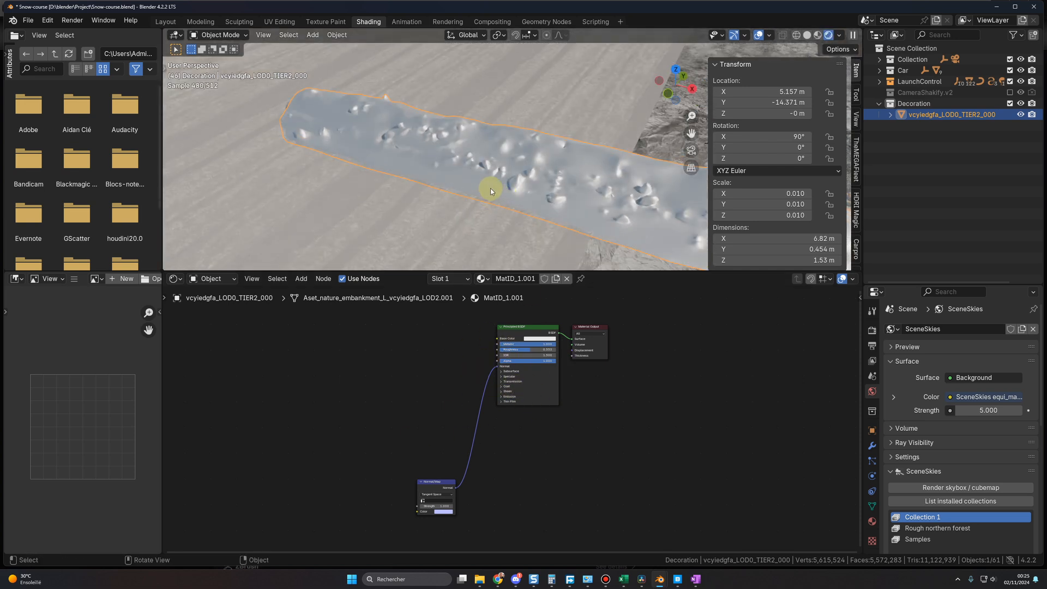
pyautogui.moveTo(466, 162); pyautogui.dragTo(487, 194, button='middle')
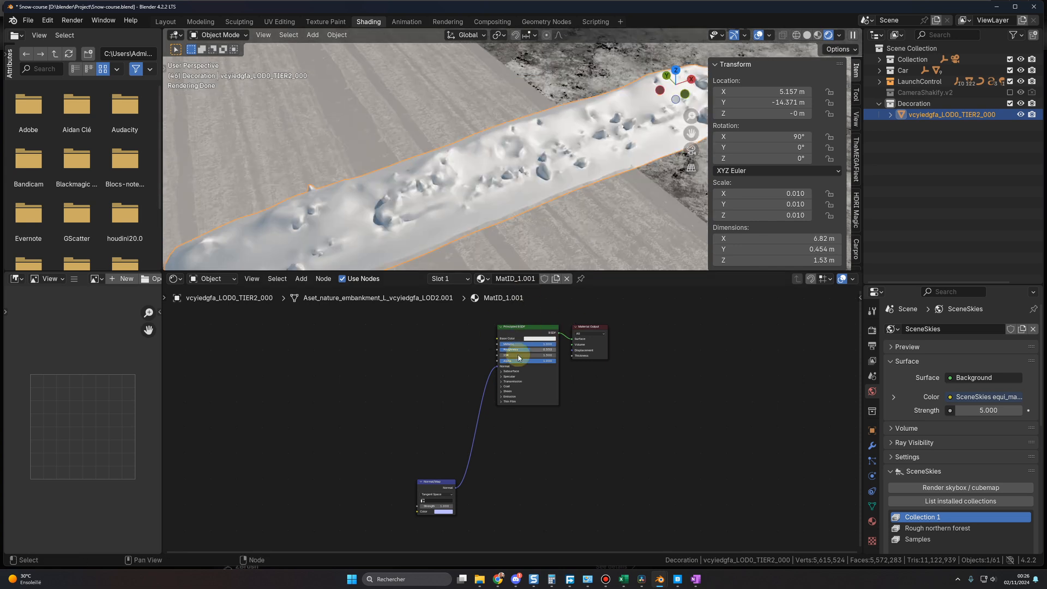
# - Delete the Normal Map node from the embankment's MatID_1.001 material
pyautogui.scroll(-1, 511, 410)
pyautogui.moveTo(375, 432)
pyautogui.mouseDown()
pyautogui.moveTo(480, 502)
pyautogui.moveTo(475, 514)
pyautogui.mouseUp()
pyautogui.press('Delete')
# - Build a Principled texture setup on the embankment's Principled BSDF from its 2K BaseColor, Normal, Roughness and Transmission maps
pyautogui.moveTo(470, 356); pyautogui.dragTo(446, 391, button='middle')
pyautogui.scroll(2, 445, 391)
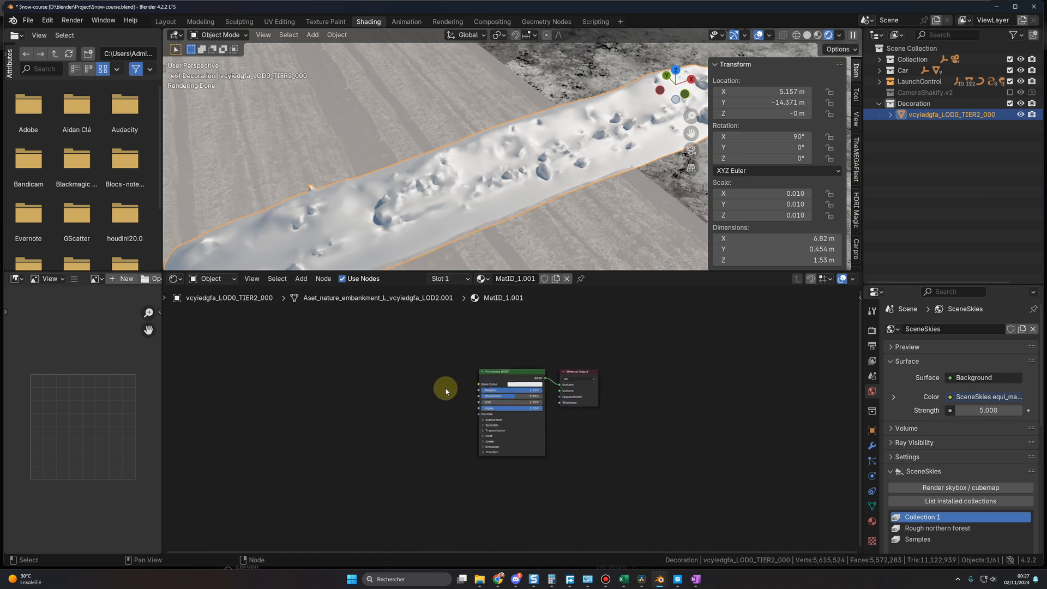
pyautogui.click(527, 374)
pyautogui.scroll(1, 374, 381)
pyautogui.moveTo(374, 382); pyautogui.dragTo(423, 390, button='middle')
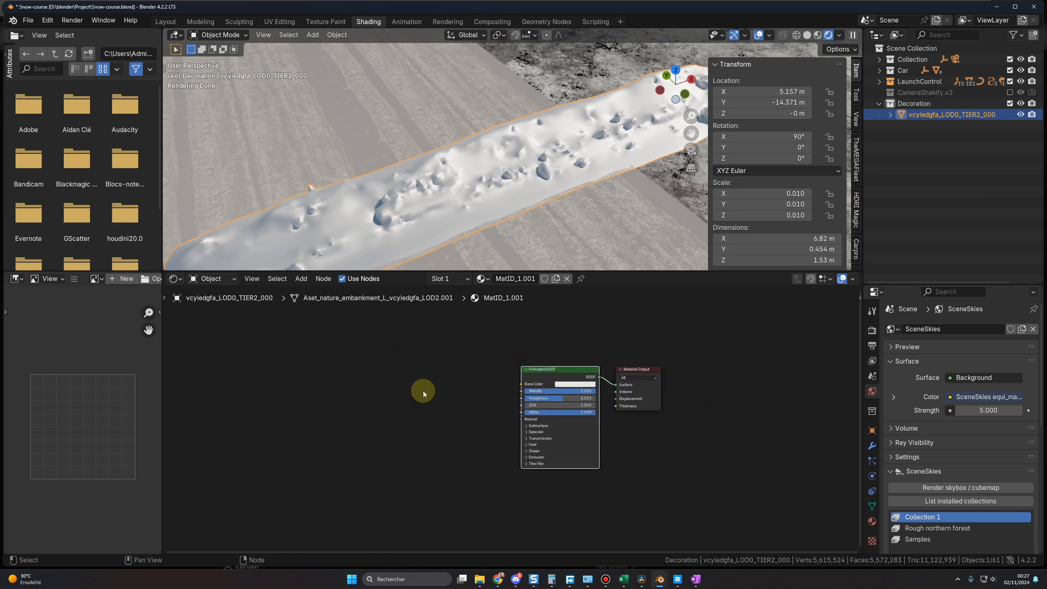
pyautogui.hotkey('ctrl', 'shift', 't')
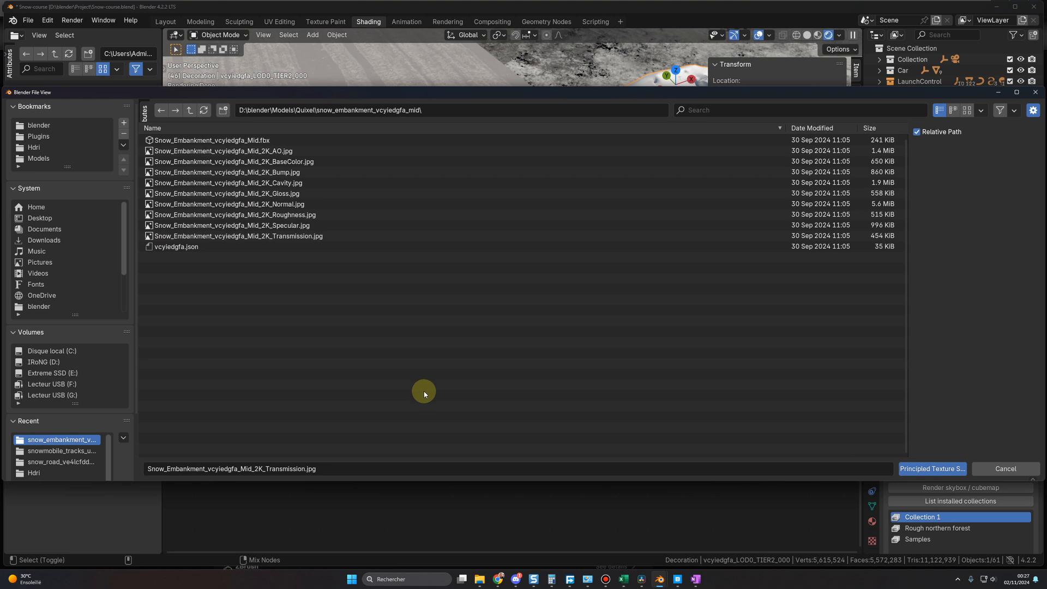
pyautogui.click(286, 164)
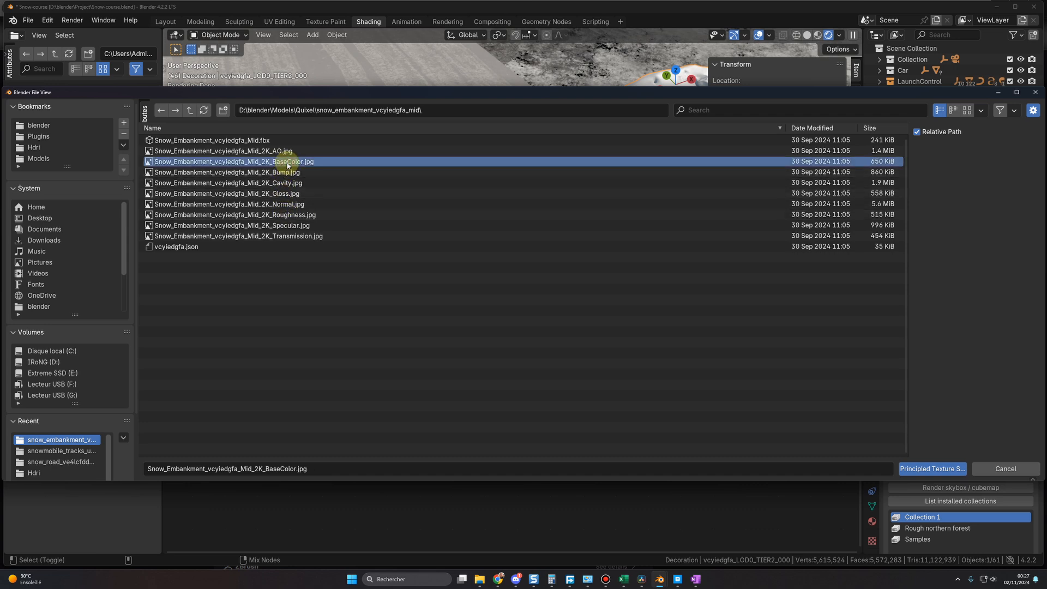
pyautogui.keyDown('ctrl'); pyautogui.click(297, 206); pyautogui.keyUp('ctrl')
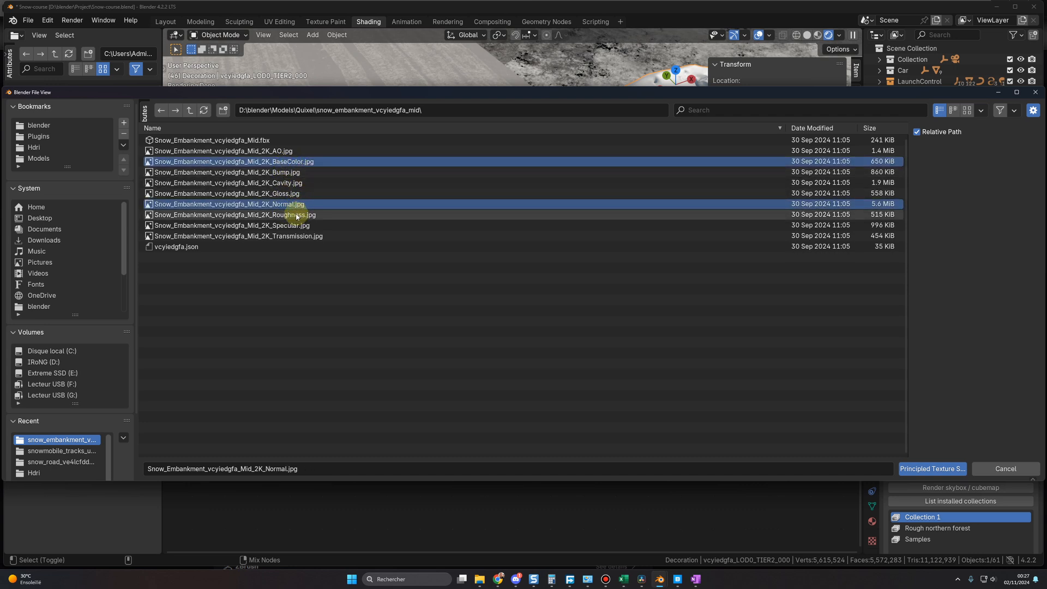
pyautogui.keyDown('ctrl'); pyautogui.click(299, 215); pyautogui.keyUp('ctrl')
pyautogui.keyDown('ctrl'); pyautogui.click(302, 236); pyautogui.keyUp('ctrl')
pyautogui.press('Return')
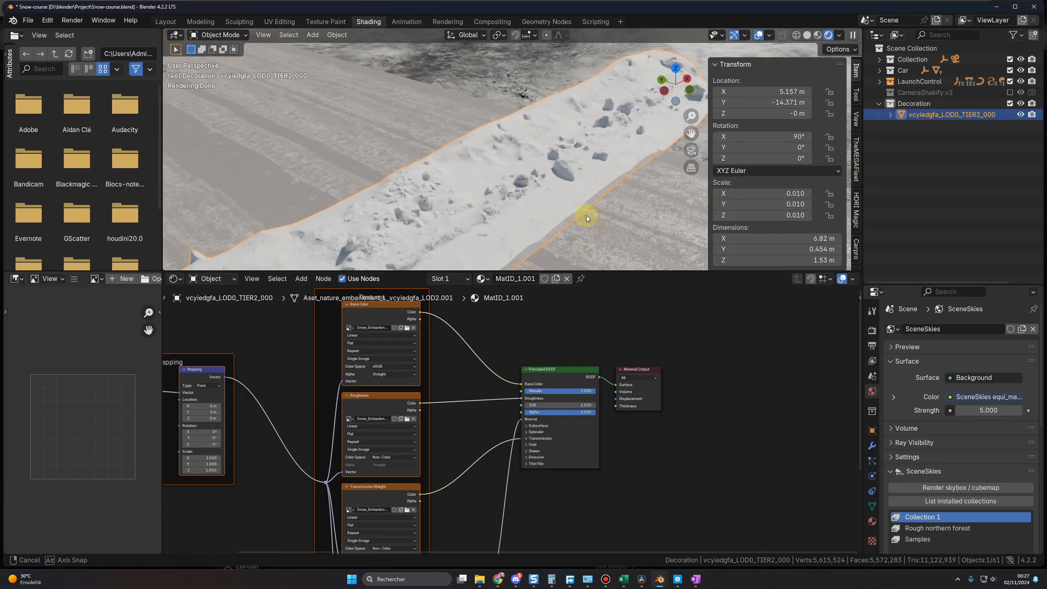
pyautogui.moveTo(587, 215); pyautogui.dragTo(383, 210, button='middle')
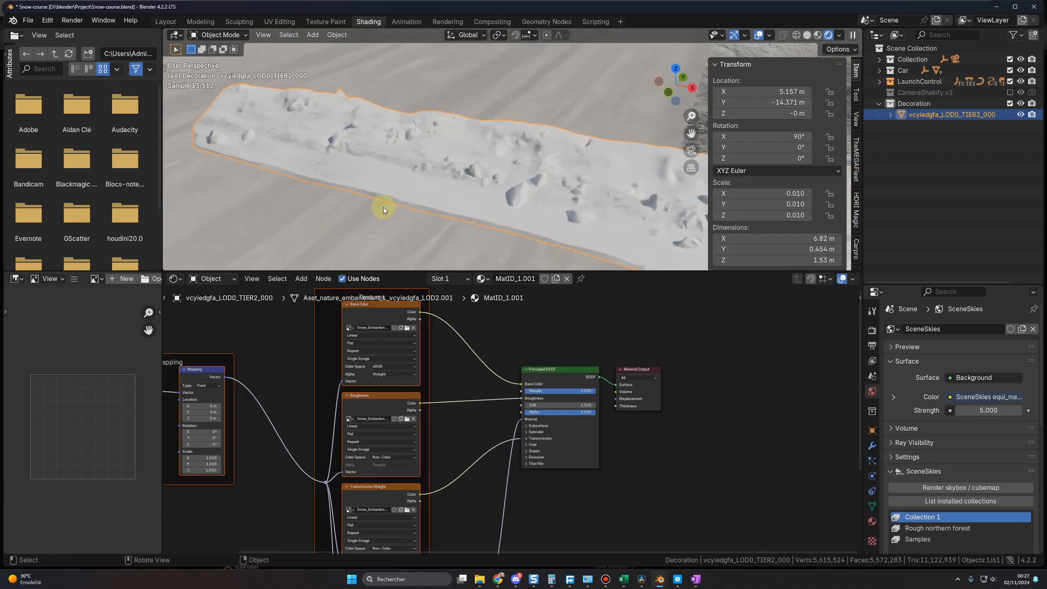
pyautogui.moveTo(455, 180); pyautogui.dragTo(461, 196, button='middle')
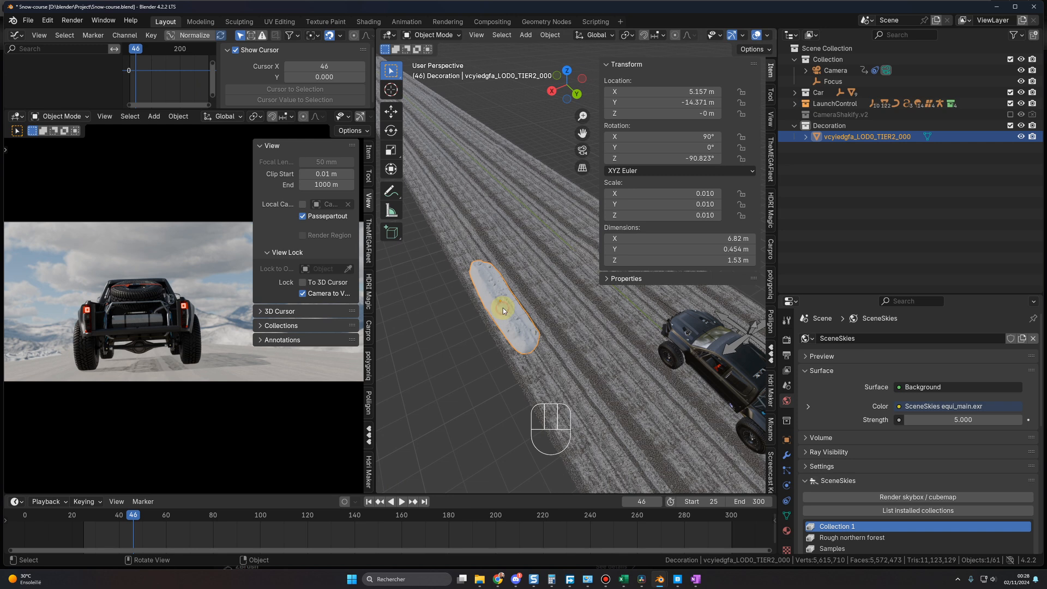
# - Move the embankment horizontally beside the car to about X 2.73 m, Y -7.67 m, and hide the camera view's sidebar
pyautogui.press('g')
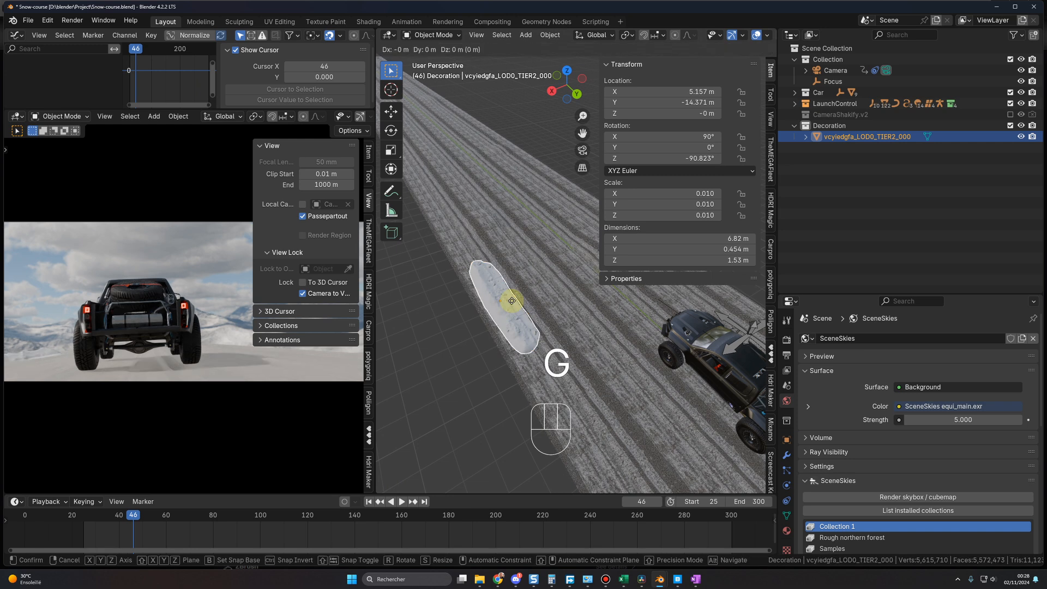
pyautogui.hotkey('shift', 'z')
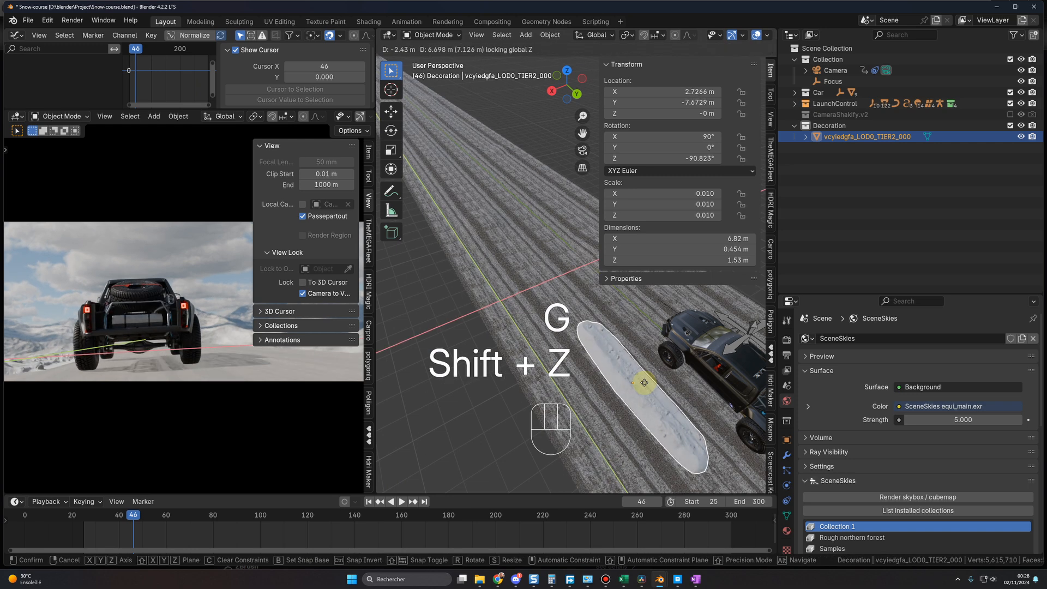
pyautogui.click(644, 382)
pyautogui.click(294, 422)
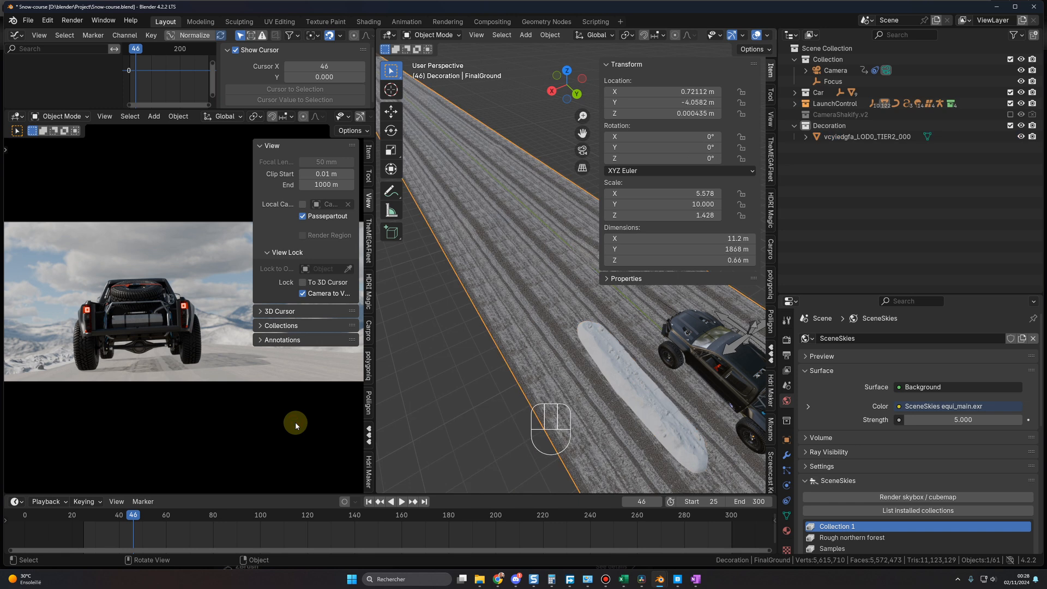
pyautogui.press('n')
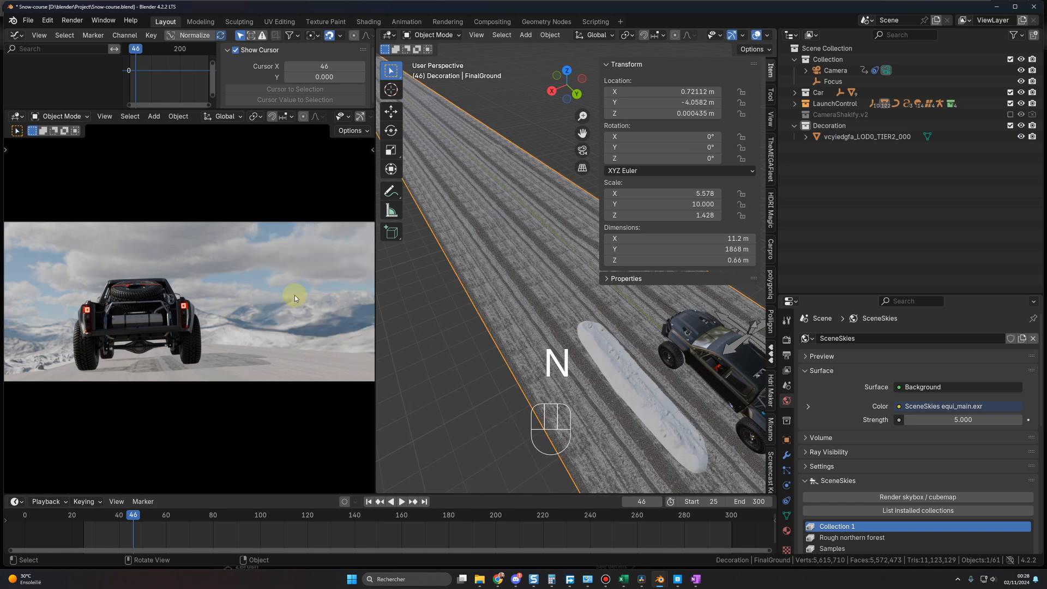
# - Nudge the snow embankment along the ground to about X 2.73 m, Y -7.27 m, keeping its height locked
pyautogui.click(605, 376)
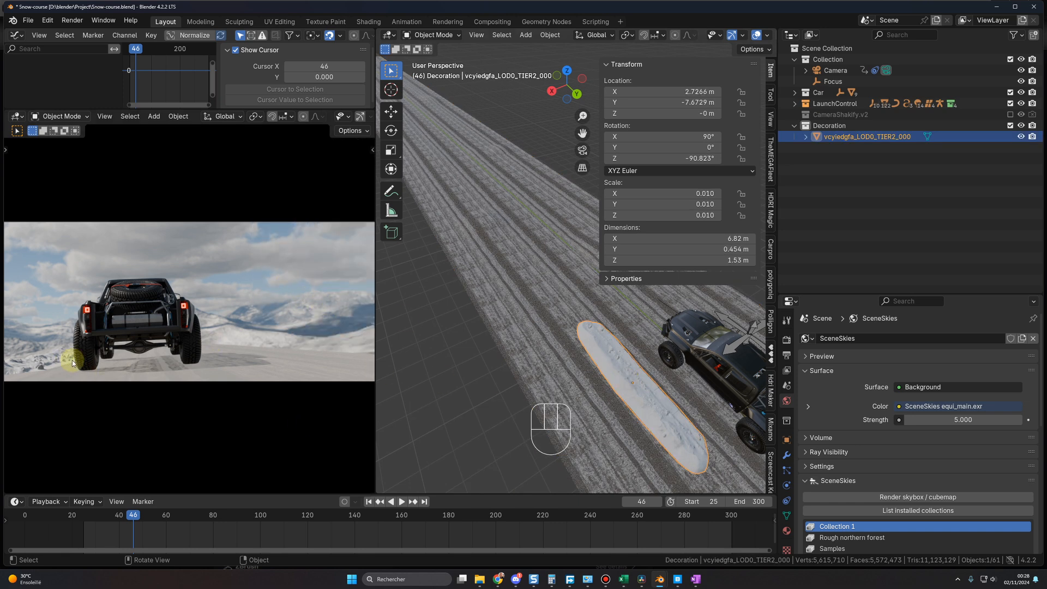
pyautogui.press('g')
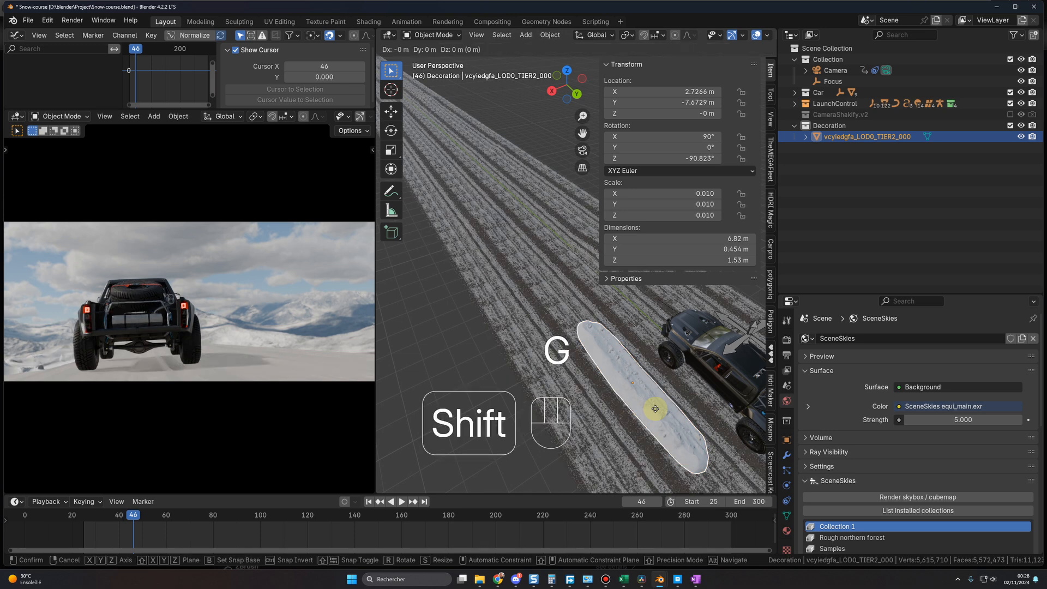
pyautogui.hotkey('shift', 'z')
pyautogui.click(663, 420)
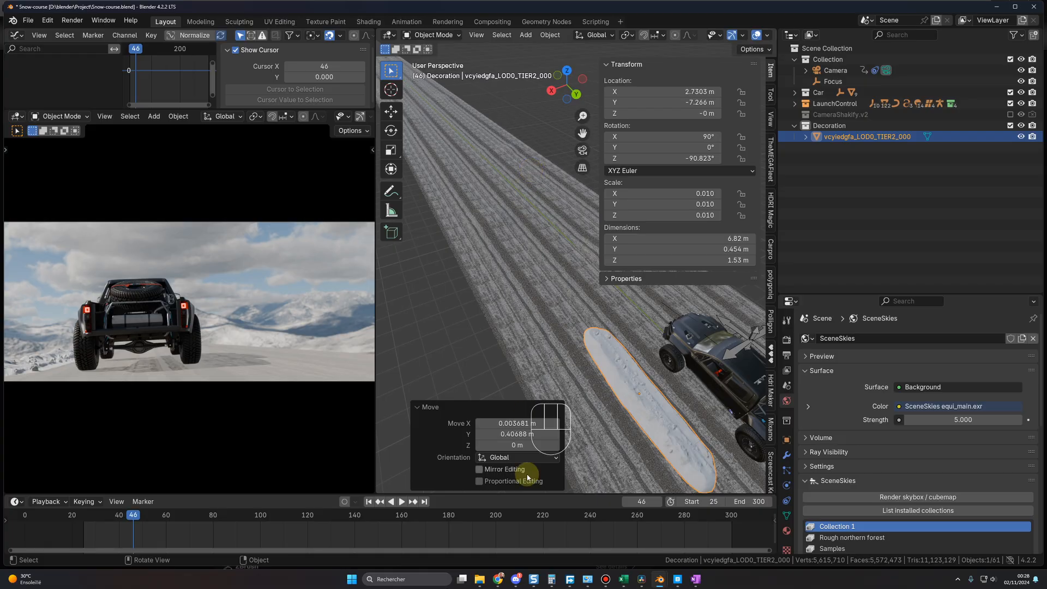
# - Switch to the browser, search Quixel's Fab products for snow and browse the results for more decoration assets
pyautogui.click(498, 579)
pyautogui.click(697, 112)
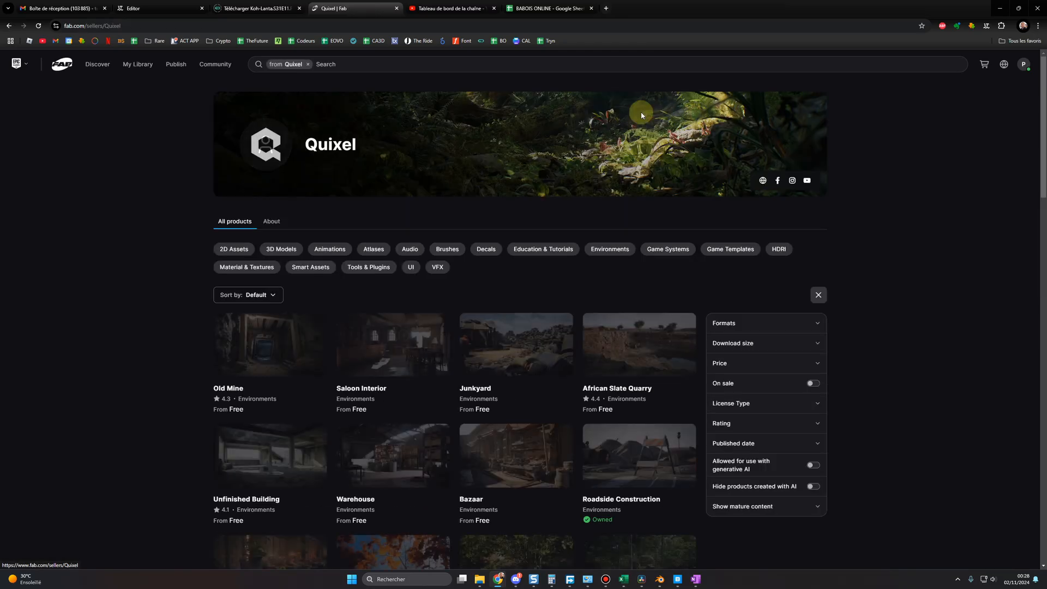
pyautogui.click(343, 63)
pyautogui.write('snow')
pyautogui.press('Return')
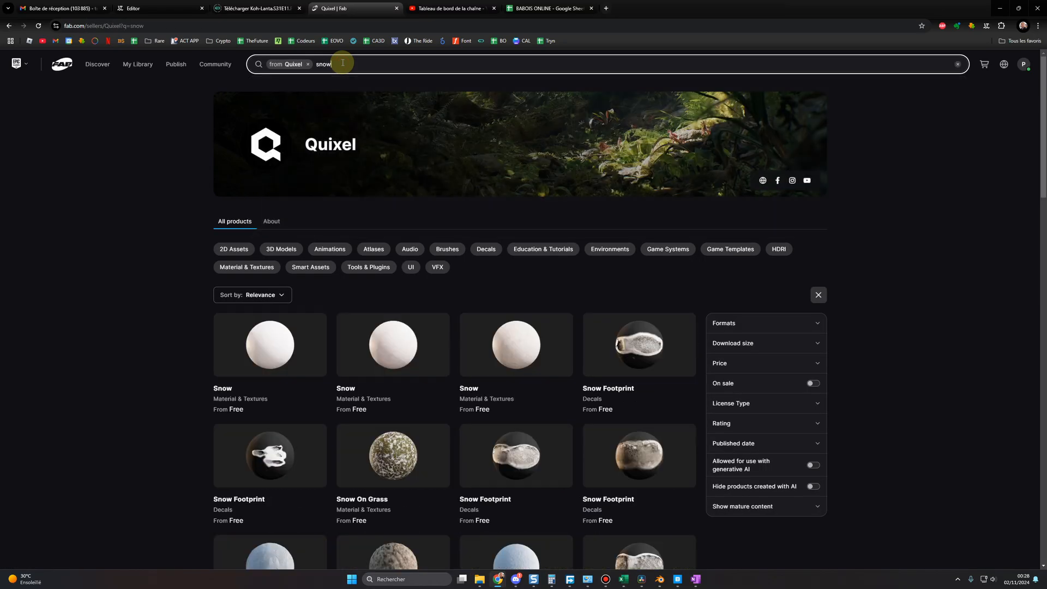
pyautogui.scroll(-10, 304, 363)
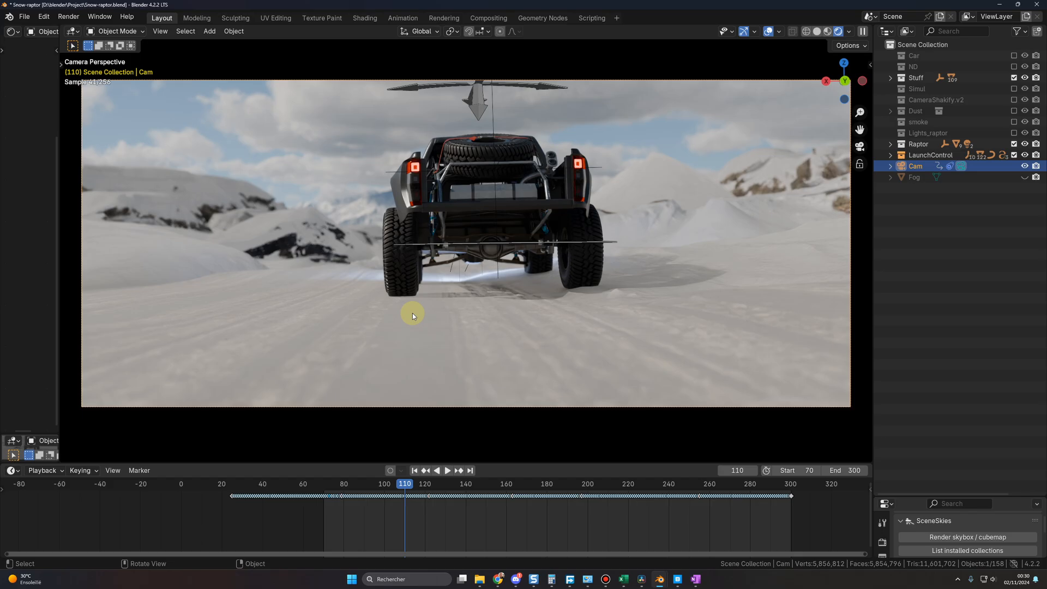
# - In the Snow-raptor scene, leave the camera view and examine how the snow embankment copies are arranged along the road
pyautogui.press('KP_0')
pyautogui.scroll(-4, 372, 290)
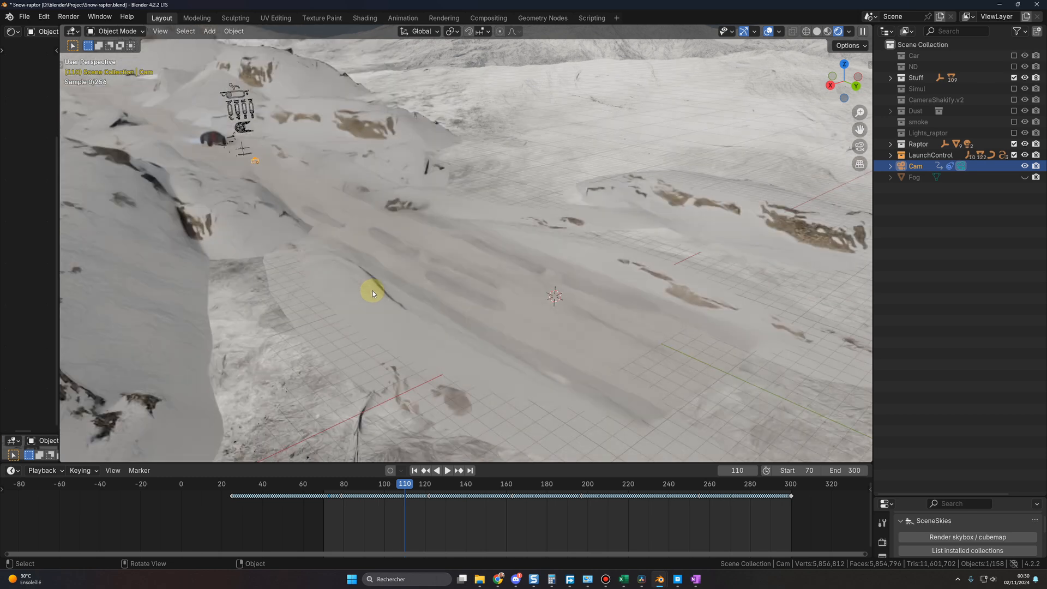
pyautogui.moveTo(372, 292); pyautogui.dragTo(282, 303, button='middle')
pyautogui.click(391, 268)
pyautogui.scroll(3, 389, 264)
pyautogui.moveTo(368, 267); pyautogui.dragTo(386, 266, button='middle')
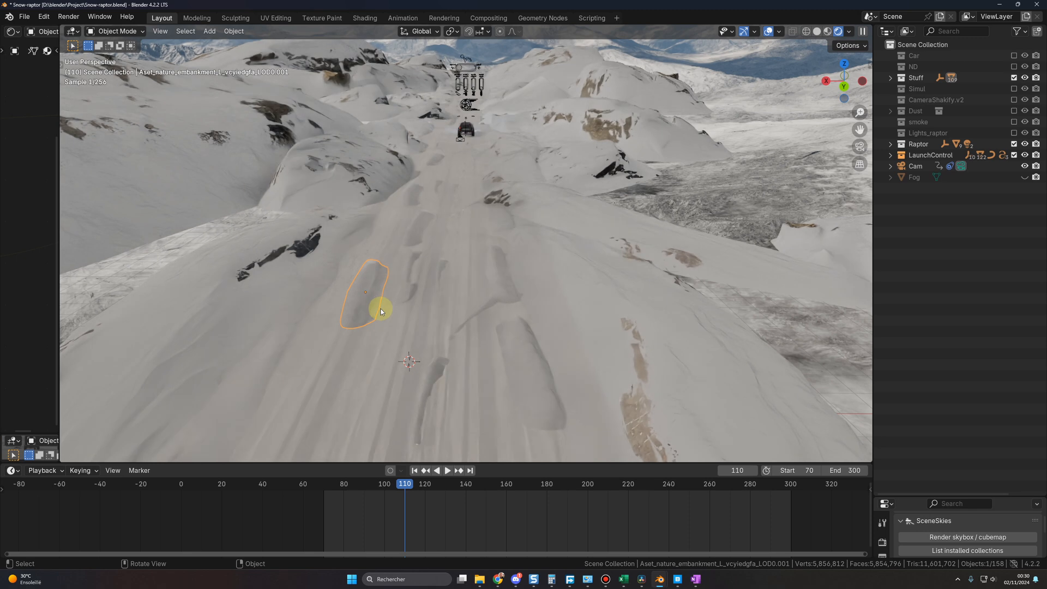
pyautogui.scroll(3, 381, 310)
pyautogui.moveTo(381, 309); pyautogui.dragTo(339, 306, button='middle')
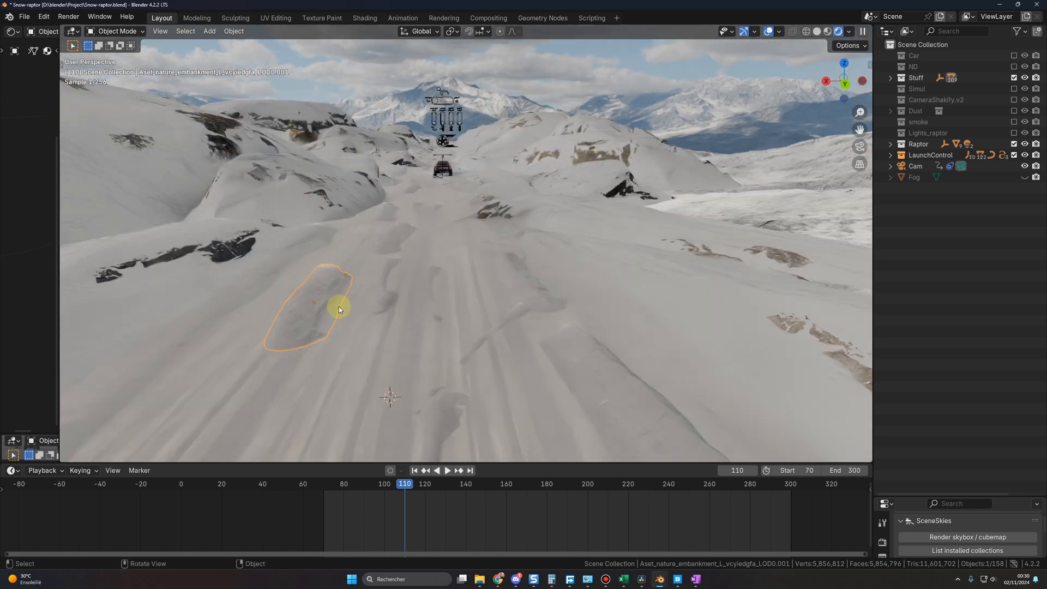
pyautogui.scroll(2, 365, 322)
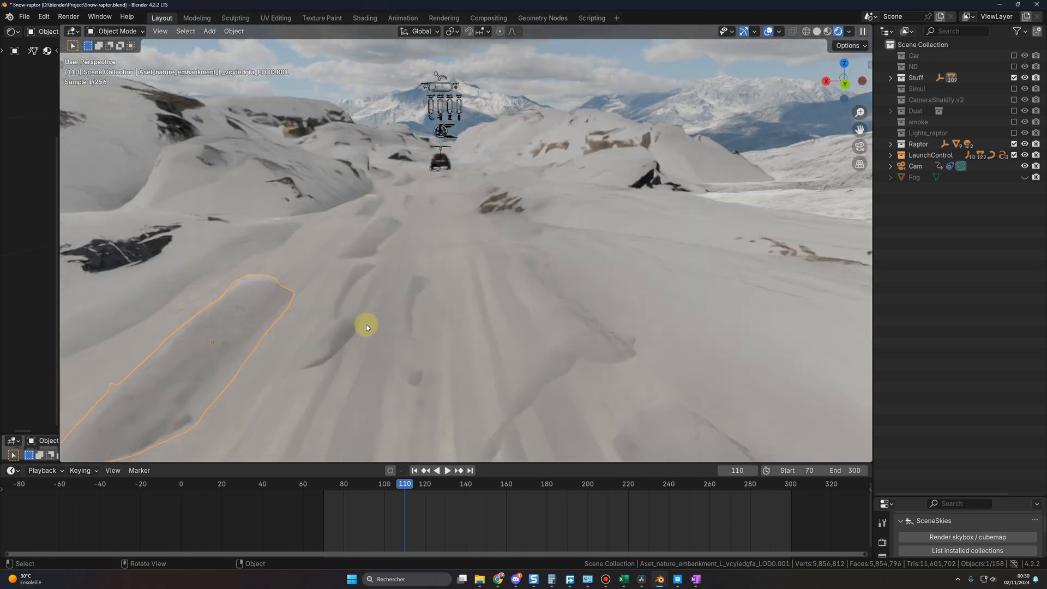
pyautogui.click(337, 336)
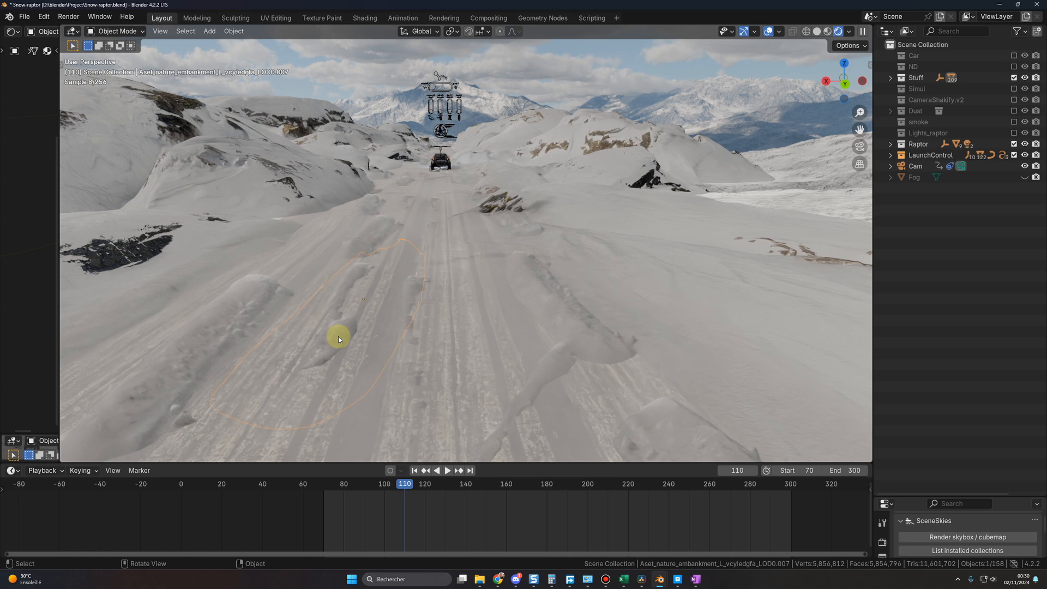
# - Try to raise the selected snow embankment on the road by about 0.39 m along the global Z axis
pyautogui.press('g')
pyautogui.press('z')
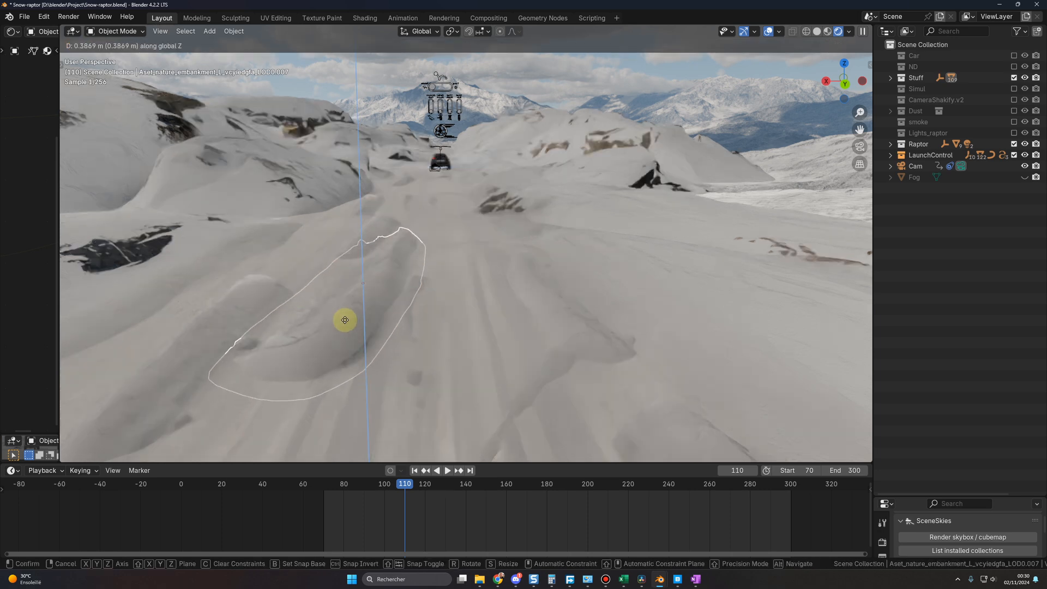
pyautogui.rightClick(344, 320)
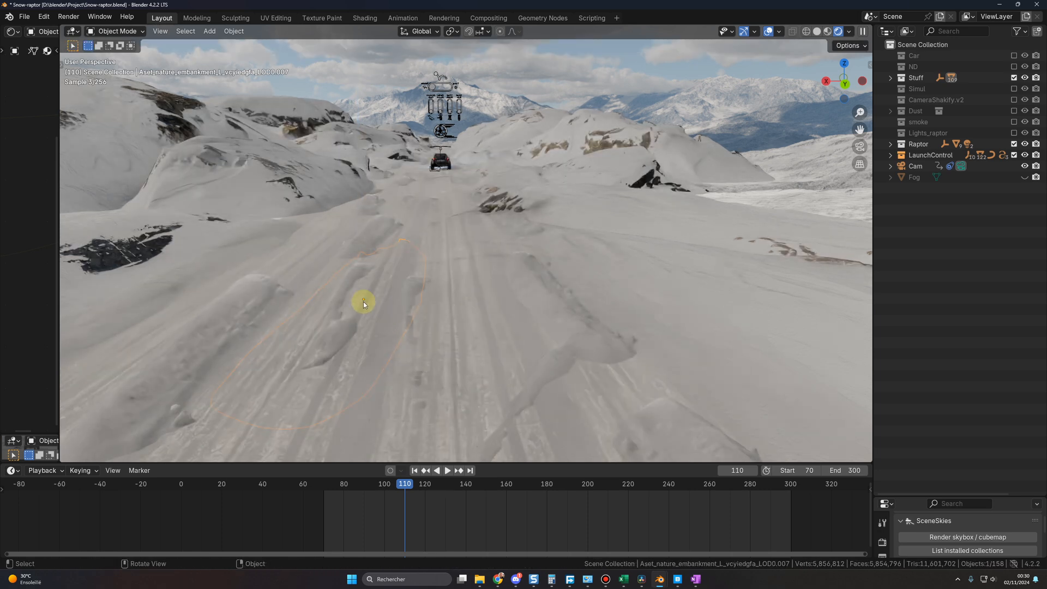
pyautogui.moveTo(363, 302); pyautogui.dragTo(363, 299, button='middle')
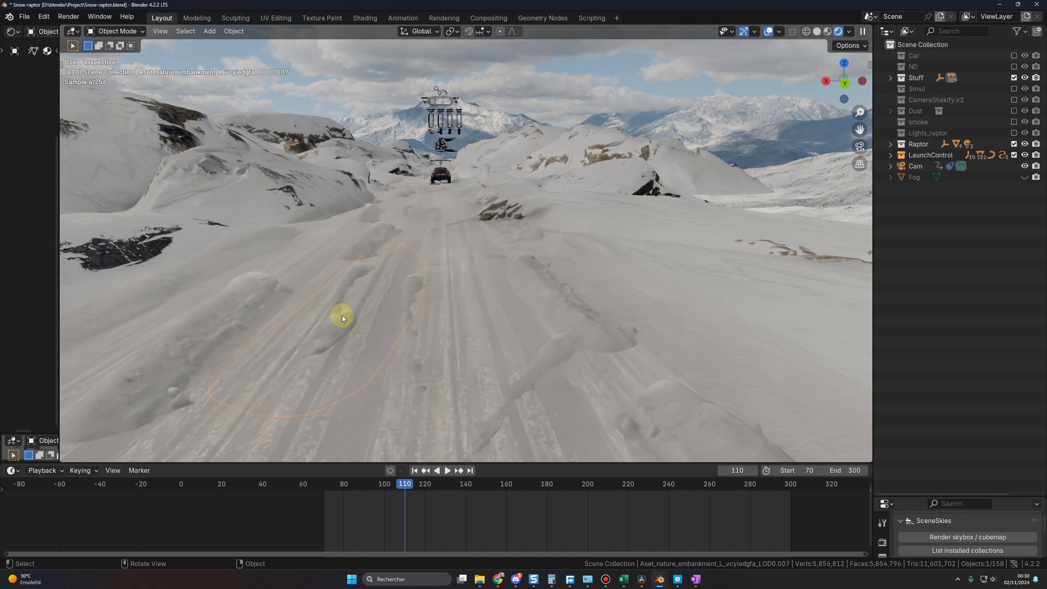
pyautogui.moveTo(404, 335); pyautogui.dragTo(403, 329, button='middle')
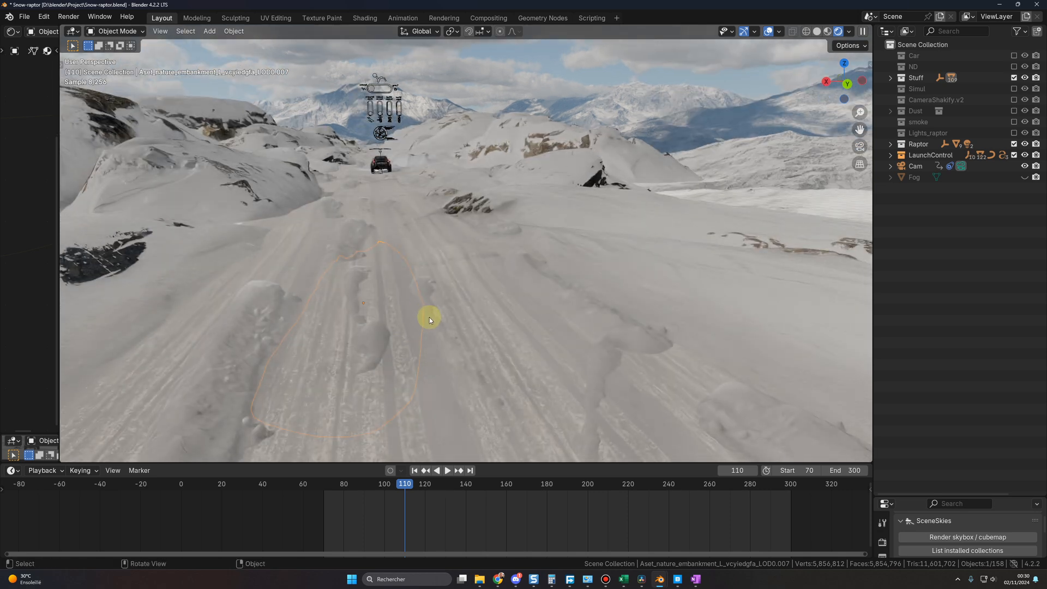
pyautogui.scroll(-2, 433, 318)
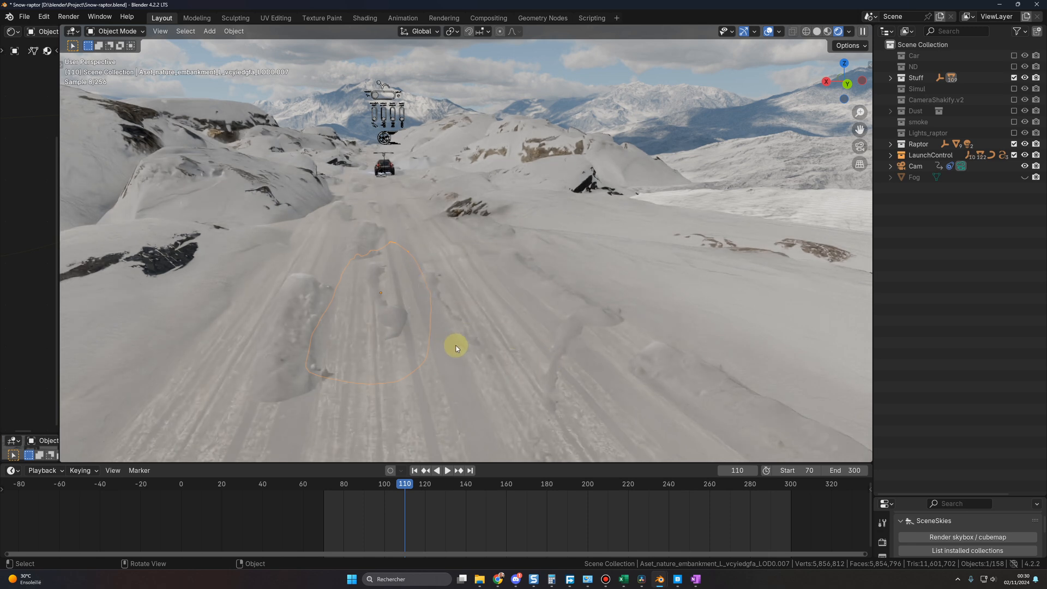
pyautogui.moveTo(457, 348)
pyautogui.mouseDown(button='middle')
pyautogui.moveTo(413, 280)
pyautogui.moveTo(465, 350)
pyautogui.mouseUp(button='middle')
# - Try to move the group of snow models on one side of the road about 86 m along it, with their height locked
pyautogui.click(523, 182)
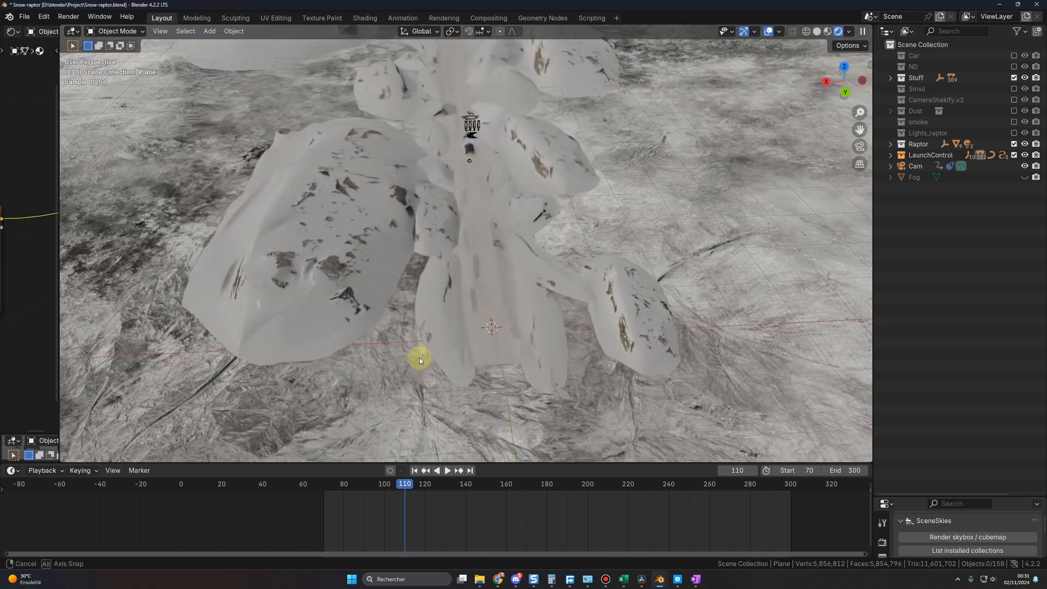
pyautogui.moveTo(420, 358); pyautogui.dragTo(422, 348, button='middle')
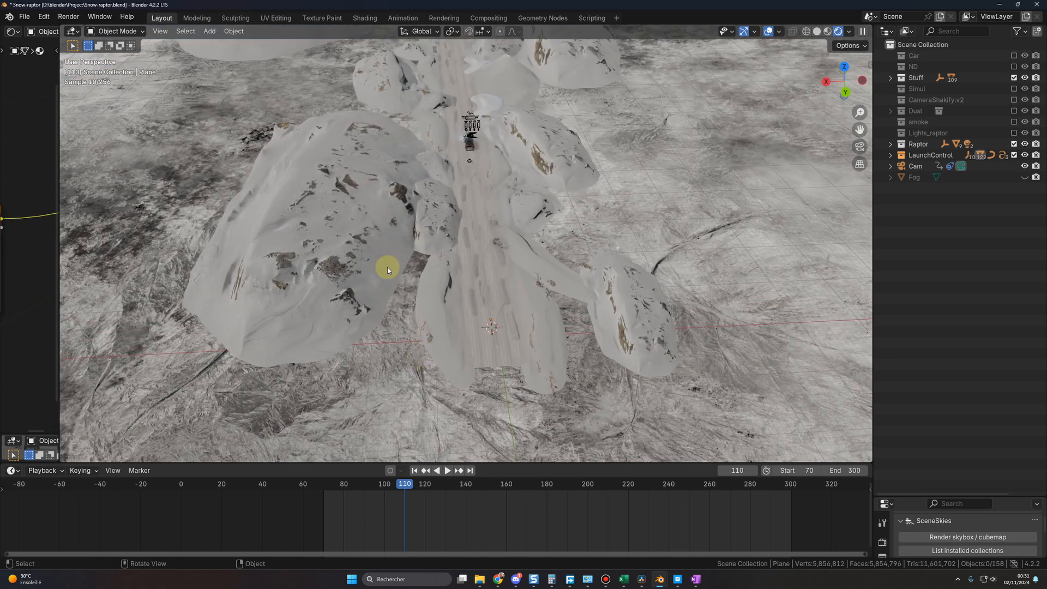
pyautogui.moveTo(203, 89); pyautogui.dragTo(436, 338)
pyautogui.press('g')
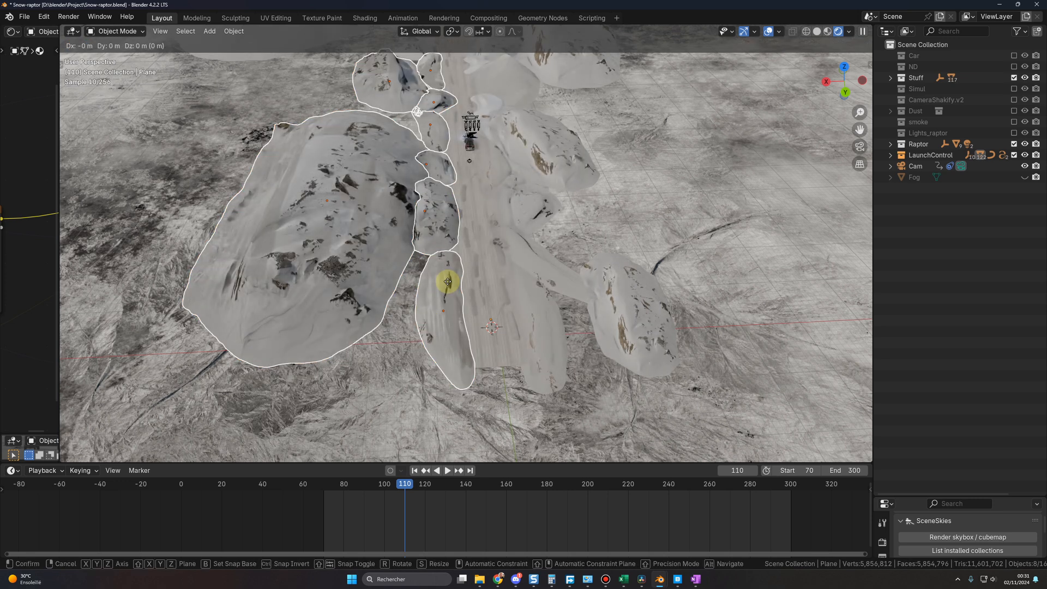
pyautogui.hotkey('shift', 'z')
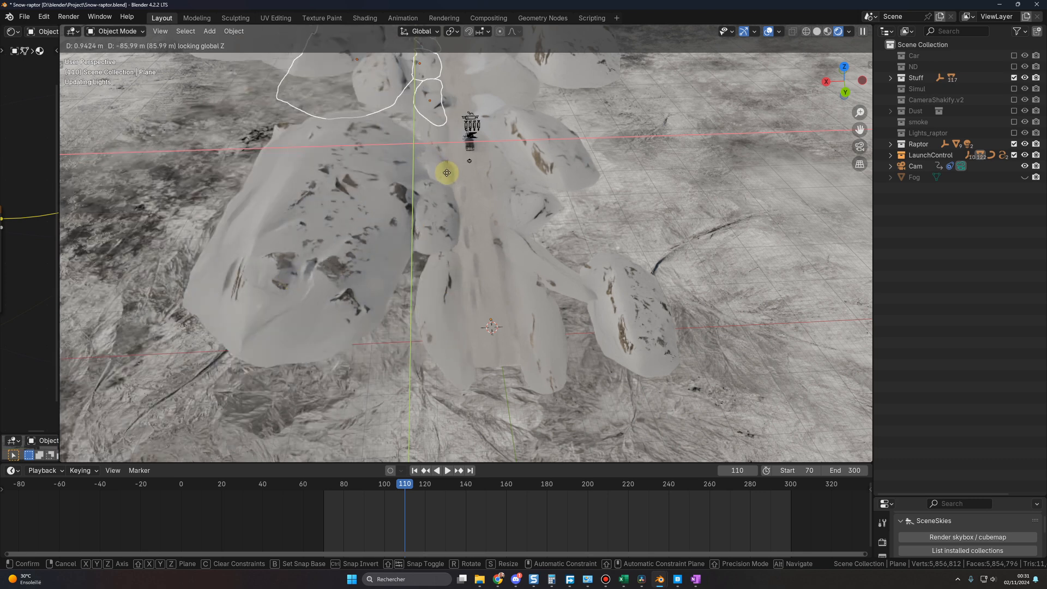
pyautogui.press('Escape')
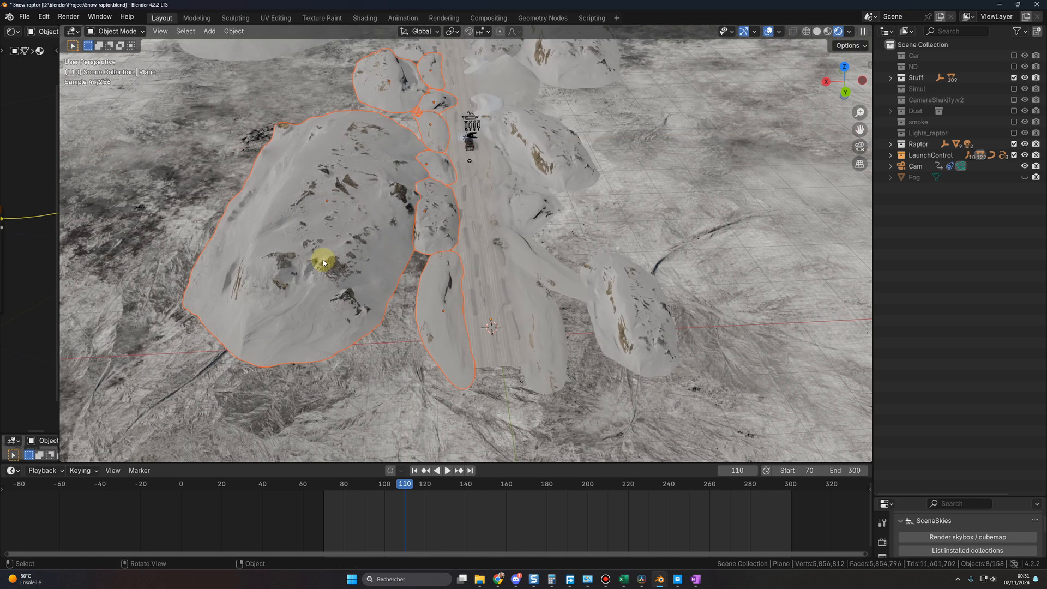
# - Select the large distant snow mound beside the road and scale it up uniformly to about 1.43 times
pyautogui.click(323, 261)
pyautogui.keyDown('shift'); pyautogui.moveTo(428, 139); pyautogui.dragTo(470, 262, button='middle'); pyautogui.keyUp('shift')
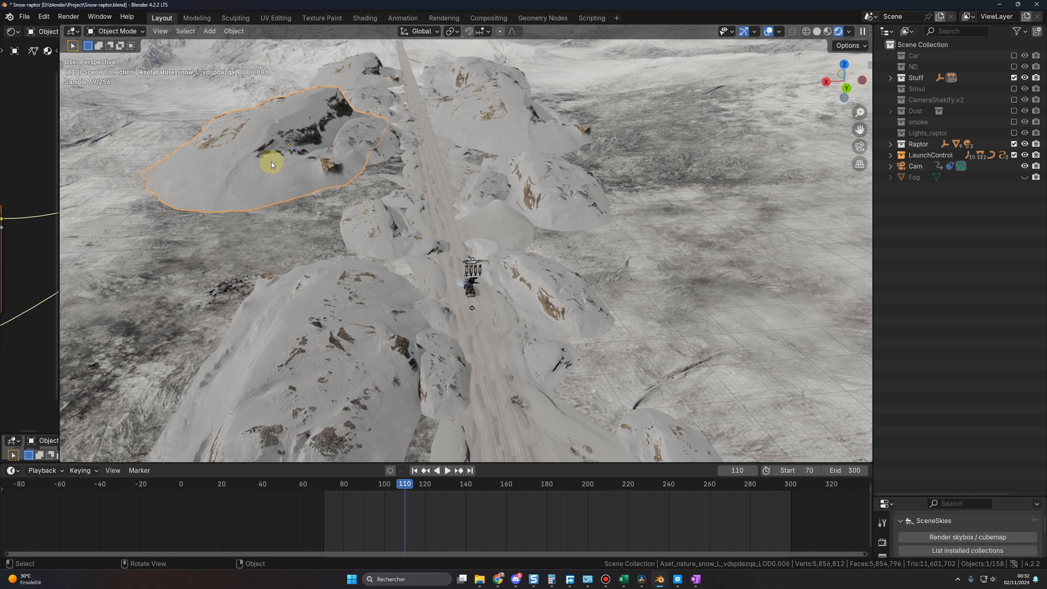
pyautogui.press('s')
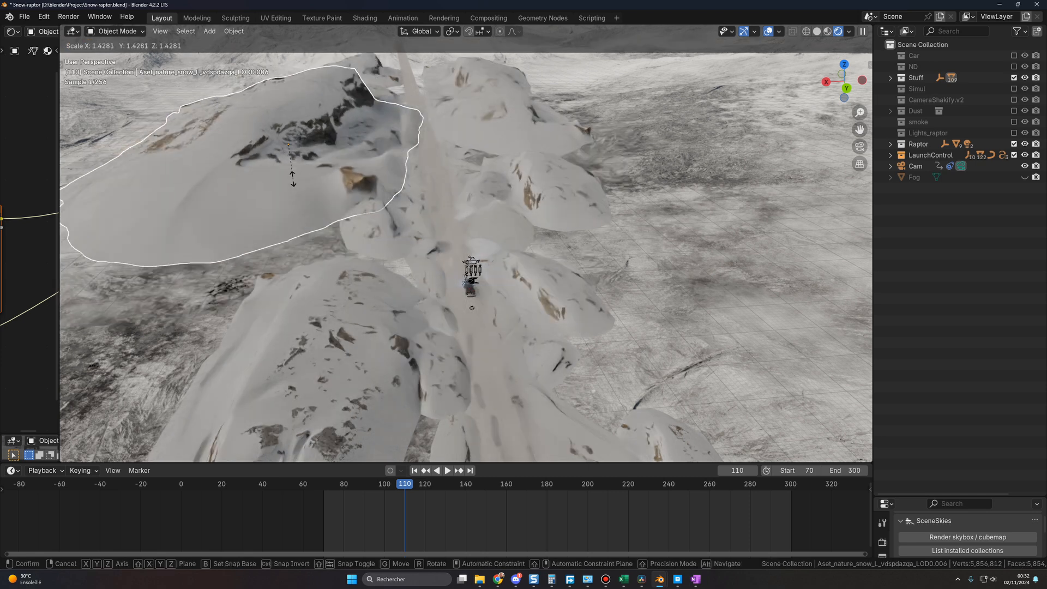
pyautogui.click(293, 178)
pyautogui.click(421, 288)
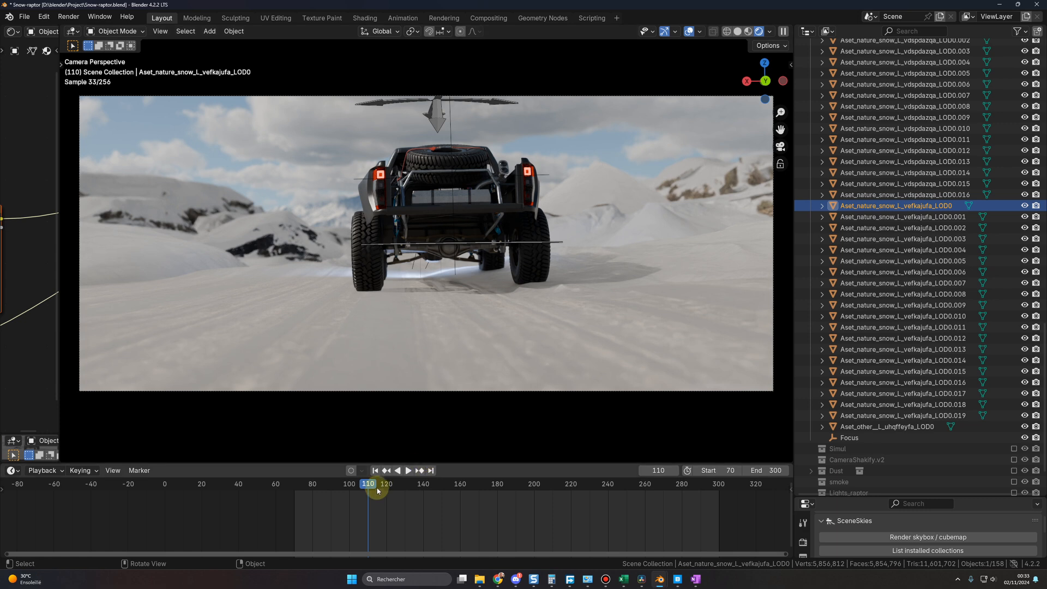
# - Play and scrub the animation in camera view from frame 110 towards frame 292 to review the snowy surroundings
pyautogui.press('space')
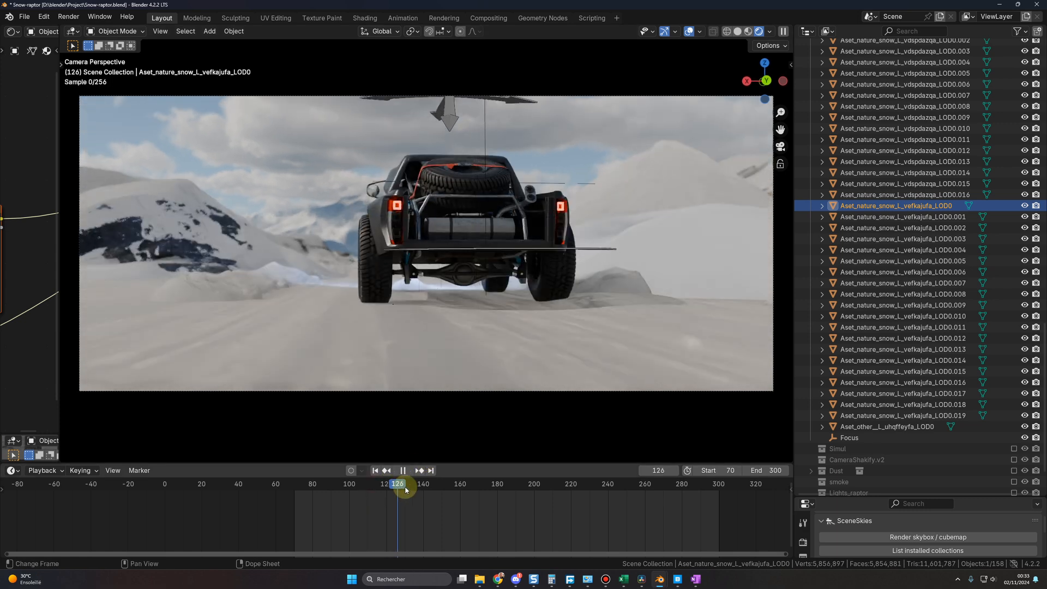
pyautogui.moveTo(405, 490); pyautogui.dragTo(518, 488)
pyautogui.press('space')
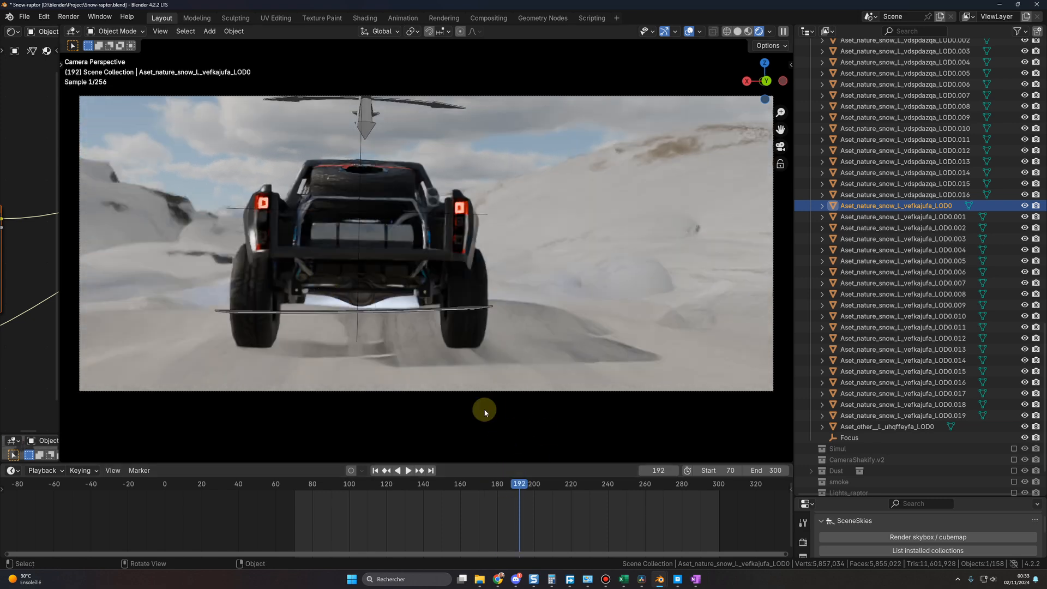
pyautogui.press('space')
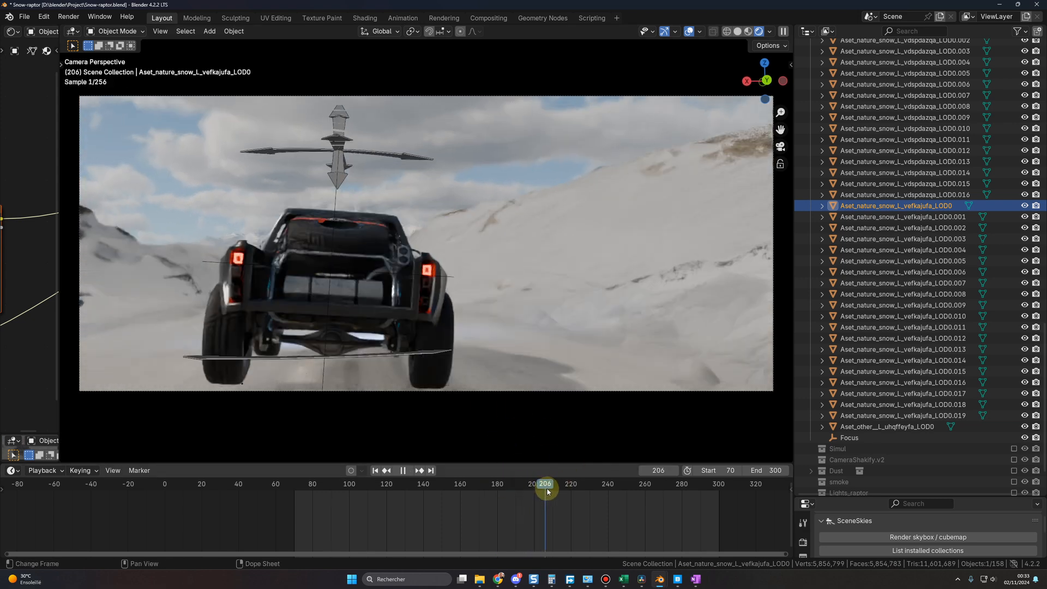
pyautogui.press('space')
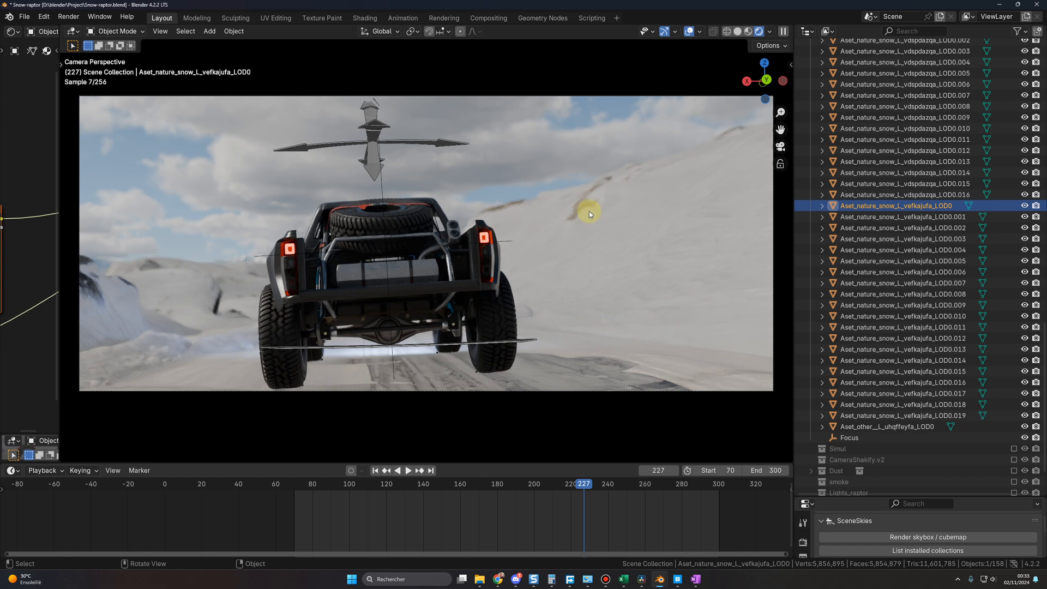
pyautogui.moveTo(598, 485); pyautogui.dragTo(629, 489)
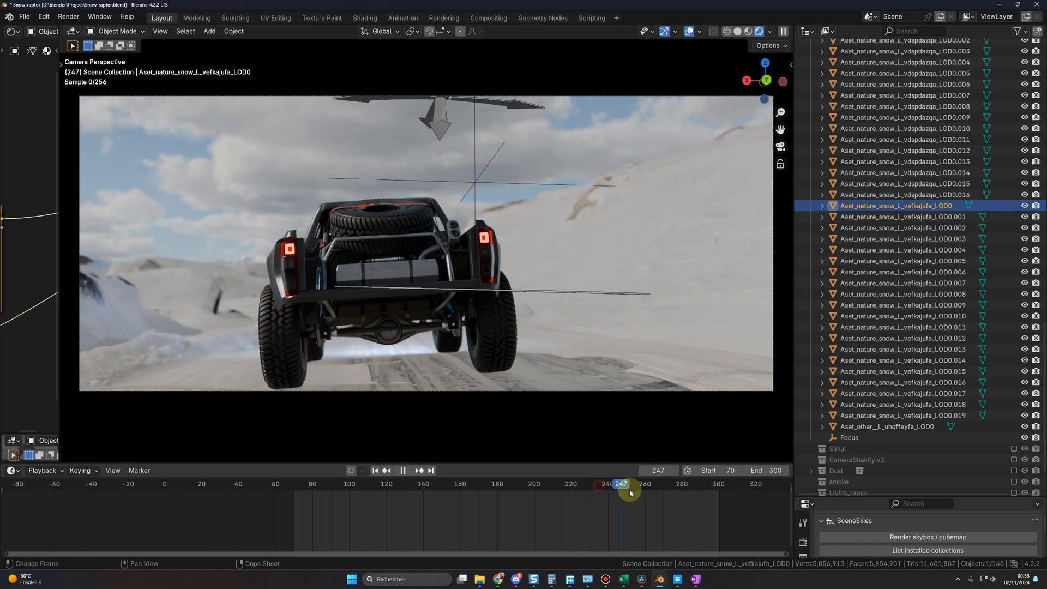
pyautogui.moveTo(629, 490); pyautogui.dragTo(633, 490)
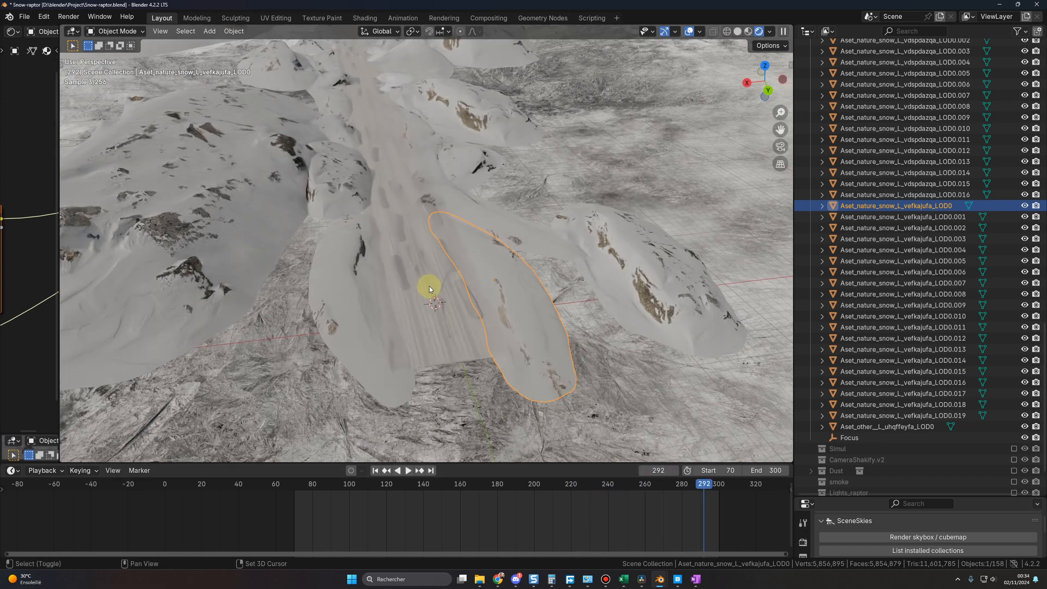
# - Select the small snow embankment copies scattered on the near stretch of road and examine how they are distributed
pyautogui.keyDown('shift'); pyautogui.moveTo(430, 287); pyautogui.dragTo(490, 375, button='middle'); pyautogui.keyUp('shift')
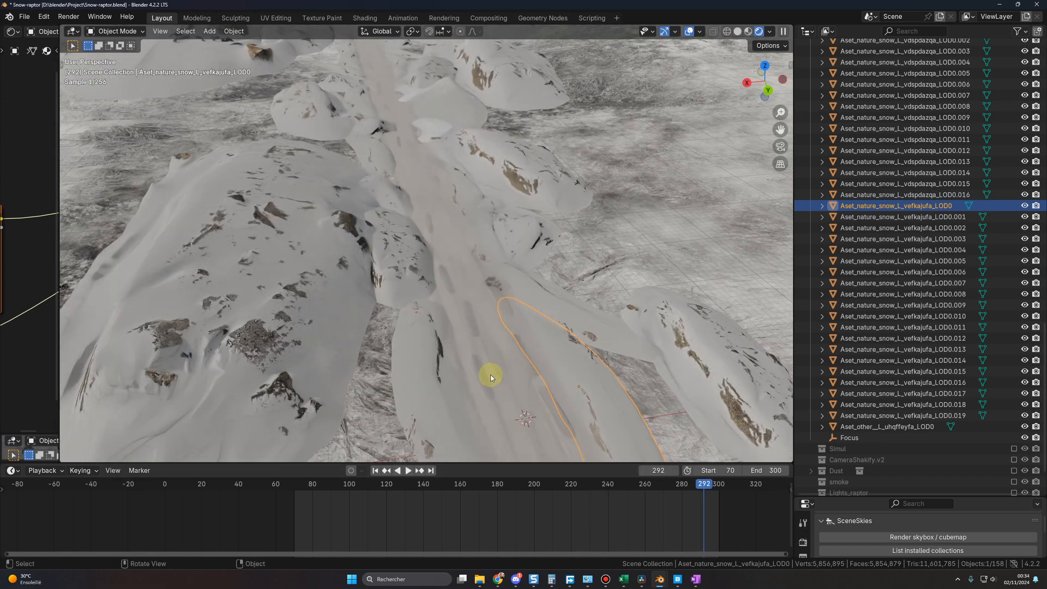
pyautogui.click(490, 364)
pyautogui.keyDown('shift'); pyautogui.click(500, 361); pyautogui.keyUp('shift')
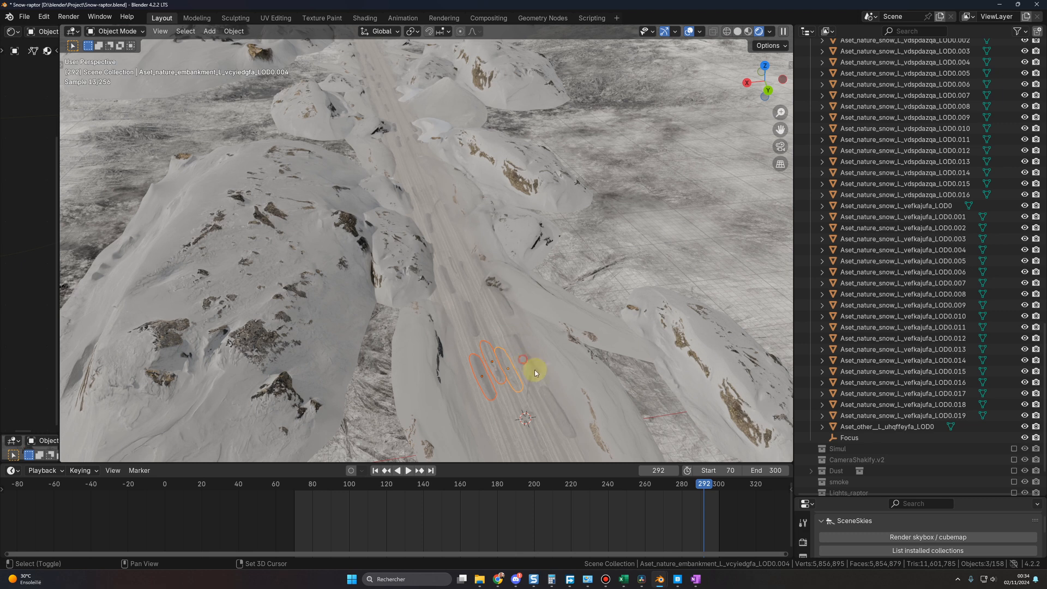
pyautogui.keyDown('shift'); pyautogui.click(535, 370); pyautogui.keyUp('shift')
pyautogui.keyDown('shift'); pyautogui.click(549, 406); pyautogui.keyUp('shift')
pyautogui.keyDown('shift'); pyautogui.click(503, 303); pyautogui.keyUp('shift')
pyautogui.keyDown('shift'); pyautogui.click(468, 315); pyautogui.keyUp('shift')
pyautogui.keyDown('shift'); pyautogui.click(464, 267); pyautogui.keyUp('shift')
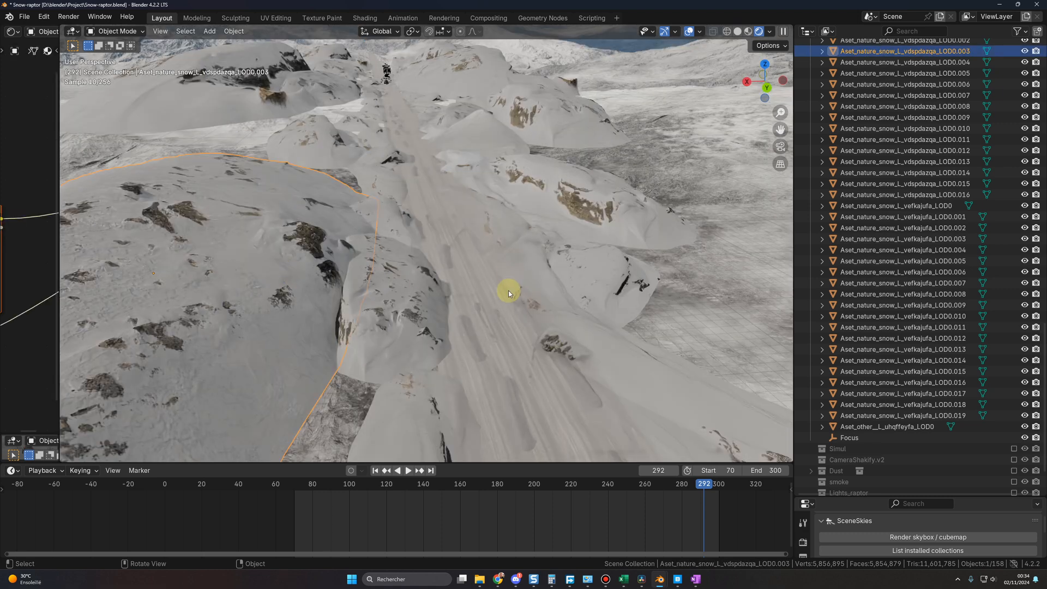
pyautogui.moveTo(508, 291); pyautogui.dragTo(502, 287, button='middle')
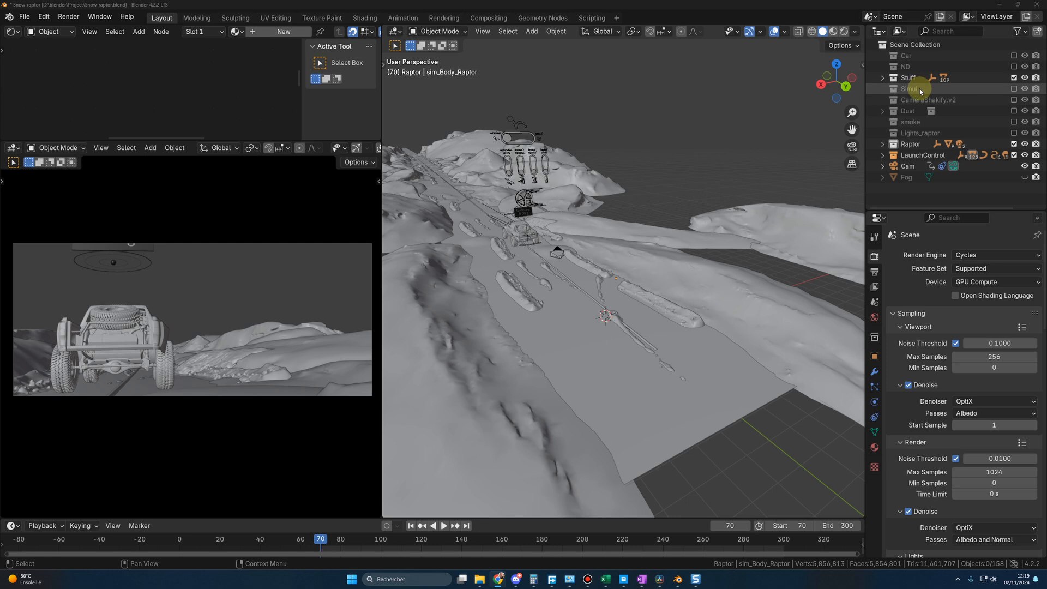
# - Add a cube mesh at the 3D cursor near the start of the road
pyautogui.moveTo(614, 285); pyautogui.dragTo(612, 290, button='middle')
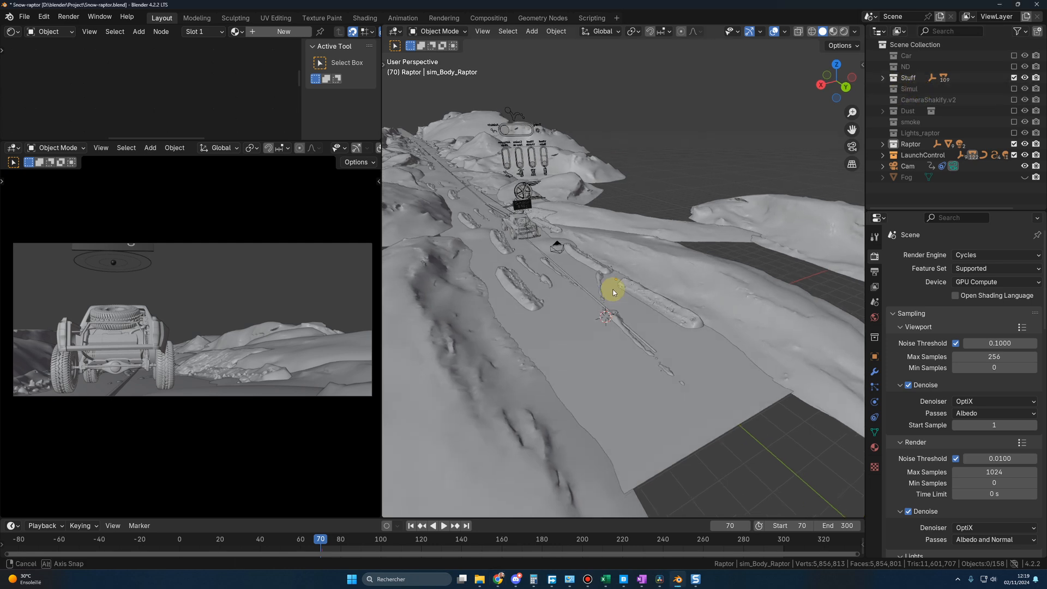
pyautogui.scroll(-2, 613, 293)
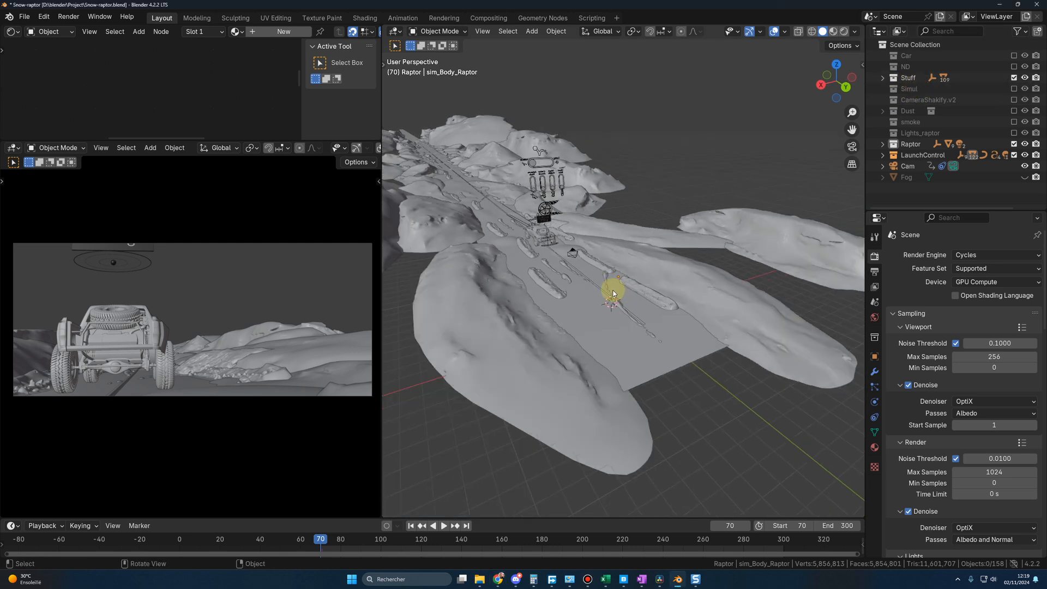
pyautogui.hotkey('shift', 'a')
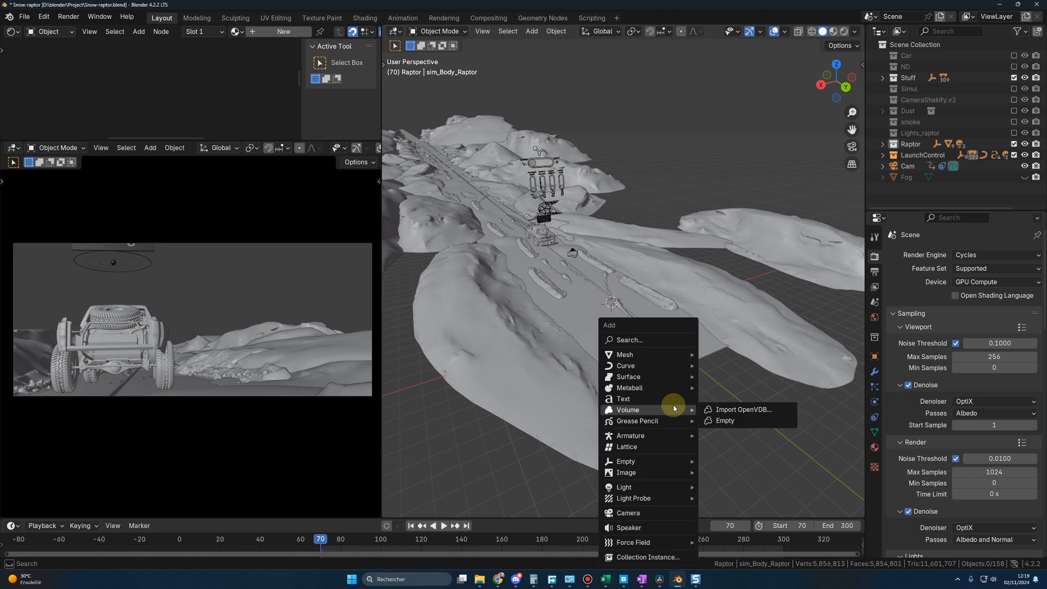
pyautogui.moveTo(650, 355)
pyautogui.click(737, 367)
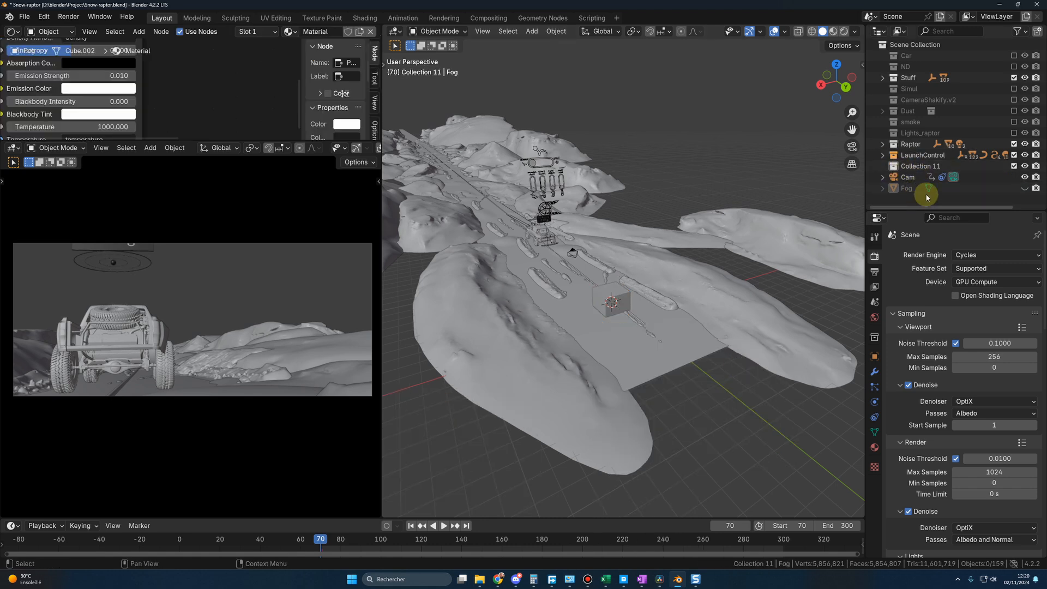
# - Create a collection named Fog and move the added cube into it
pyautogui.doubleClick(921, 166)
pyautogui.write('Fog')
pyautogui.press('Return')
pyautogui.click(623, 293)
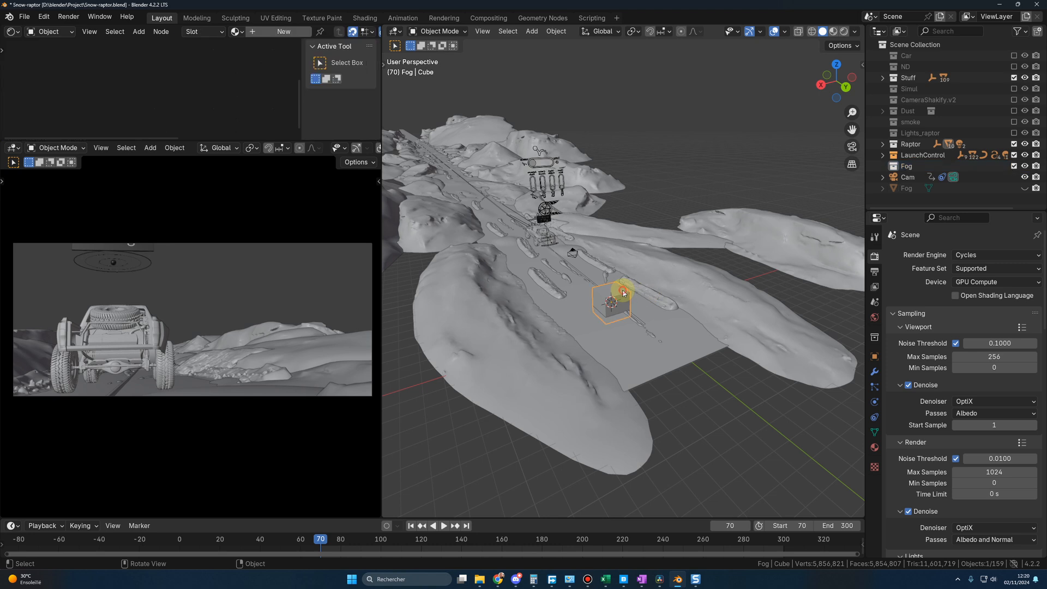
pyautogui.press('m')
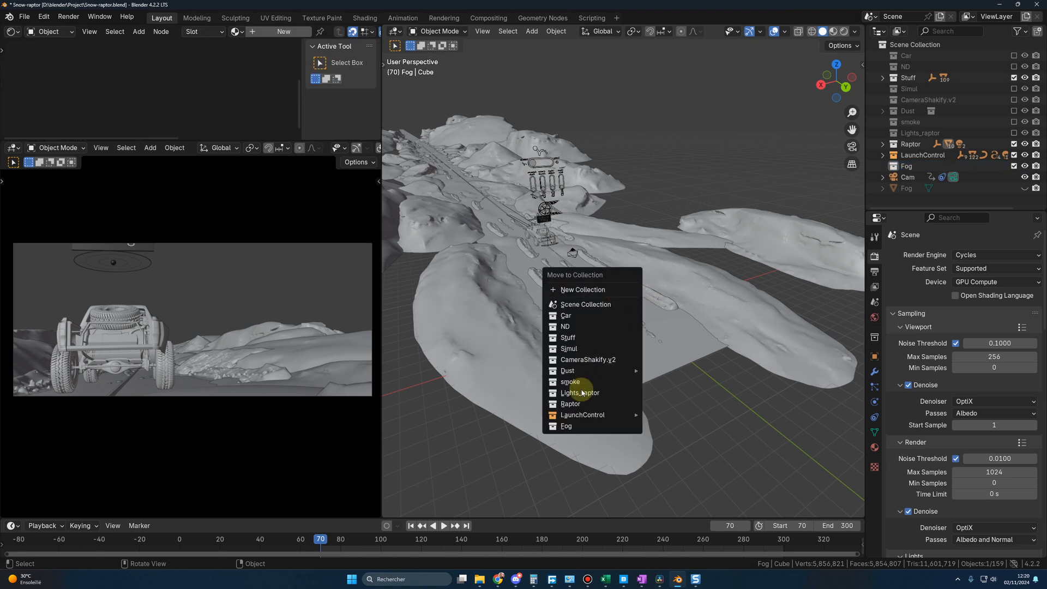
pyautogui.click(566, 426)
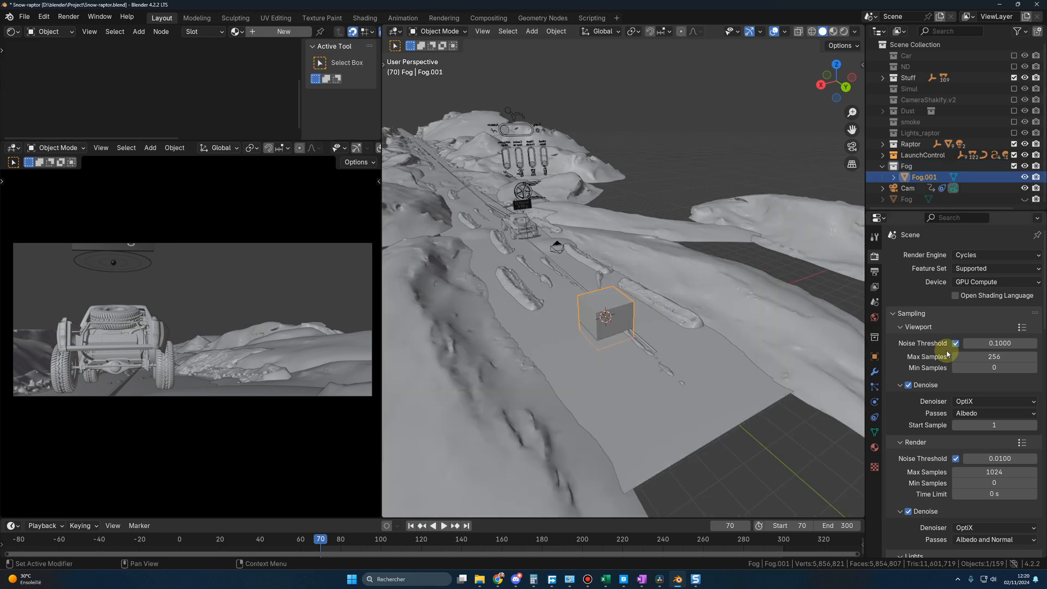
# - Set the fog cube's viewport display to Wire
pyautogui.click(874, 357)
pyautogui.scroll(-10, 938, 408)
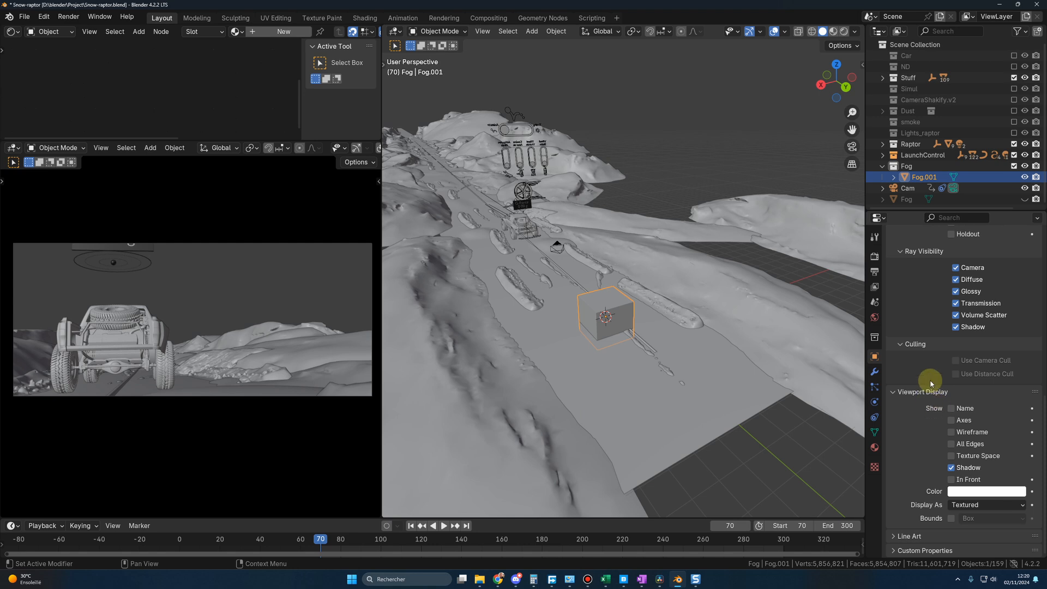
pyautogui.click(971, 506)
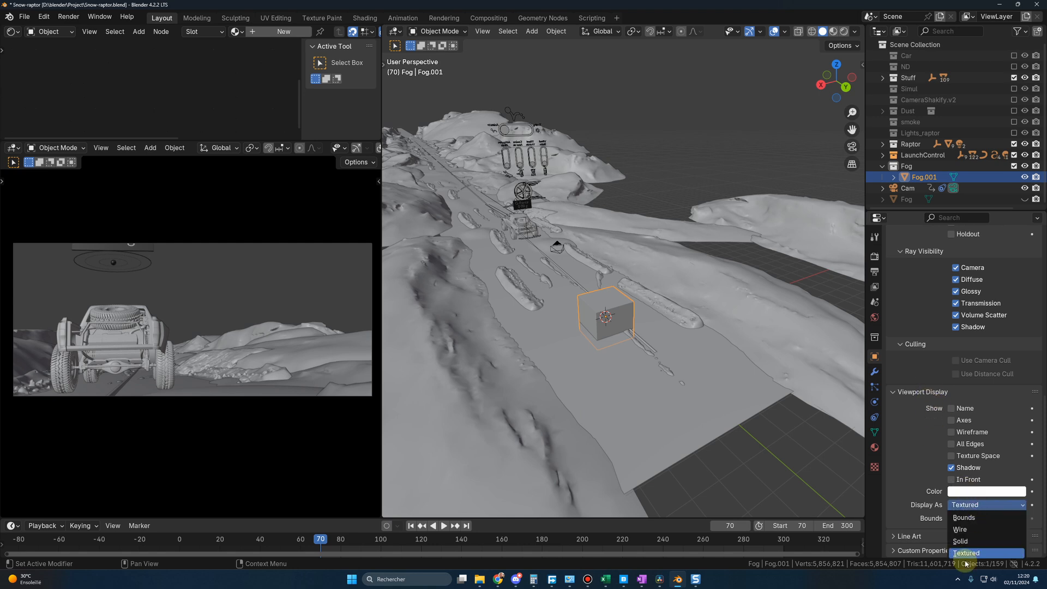
pyautogui.click(960, 529)
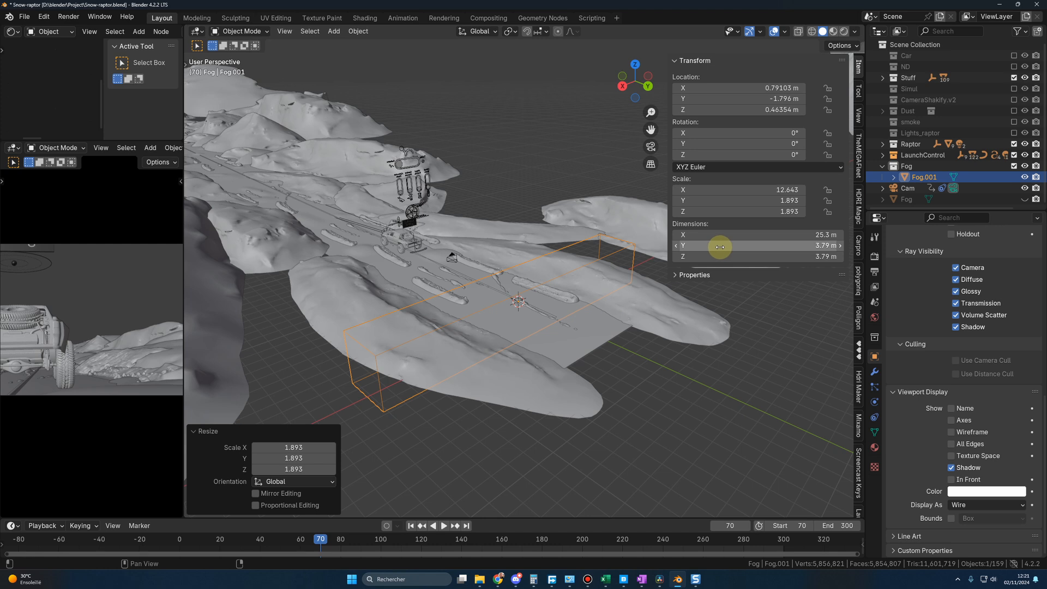
# - Stretch the wireframe fog box to a Y dimension of about 16.1 m
pyautogui.moveTo(720, 247); pyautogui.dragTo(780, 247)
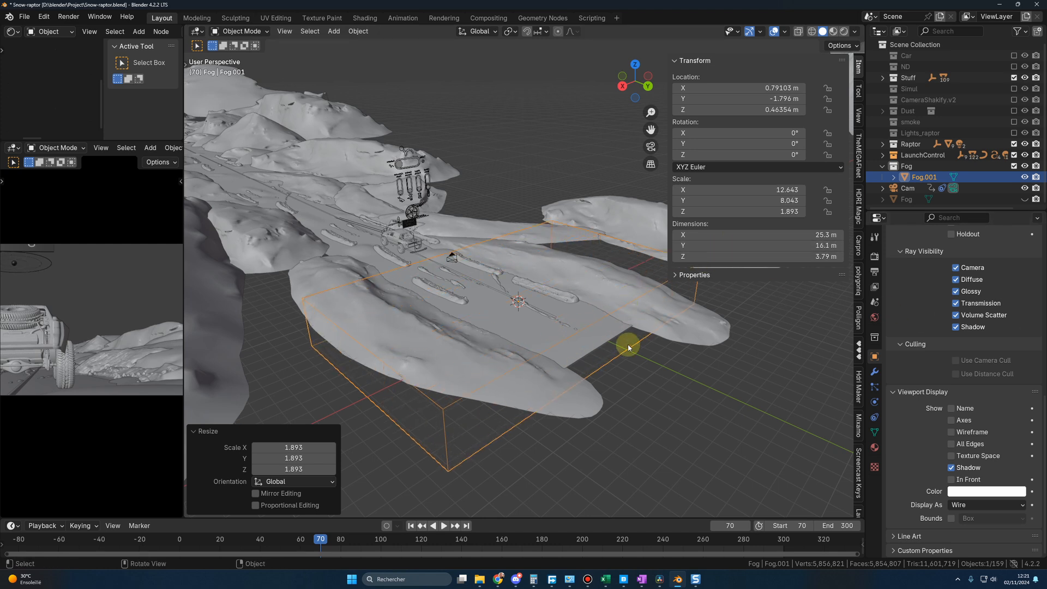
pyautogui.moveTo(627, 344)
pyautogui.mouseDown(button='middle')
pyautogui.moveTo(615, 339)
pyautogui.moveTo(627, 346)
pyautogui.mouseUp(button='middle')
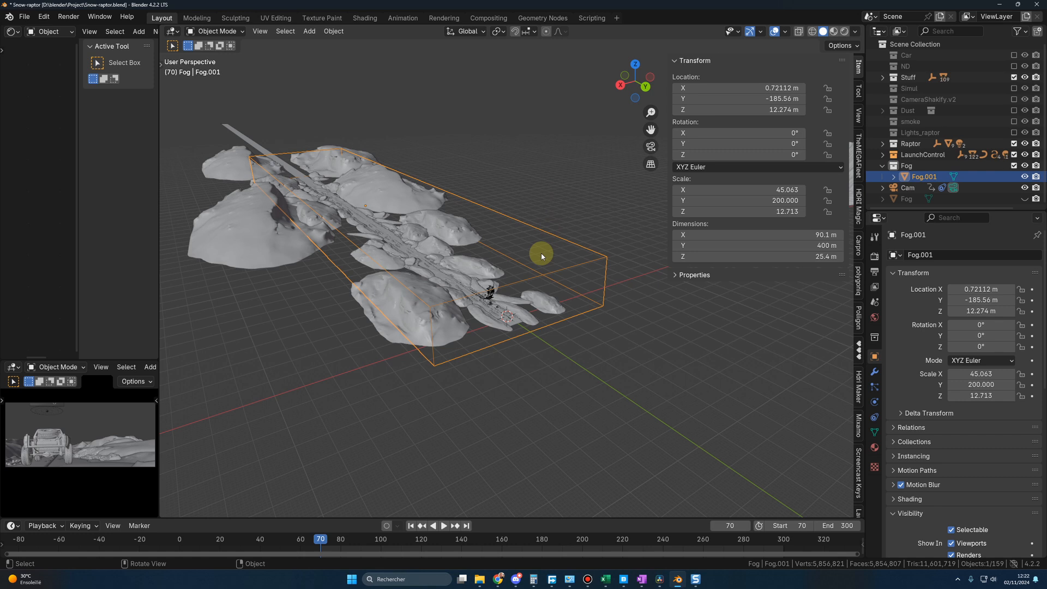
# - Advance the timeline to frame 300 and check how the fog box covers the far end of the road
pyautogui.moveTo(540, 250); pyautogui.dragTo(513, 246, button='middle')
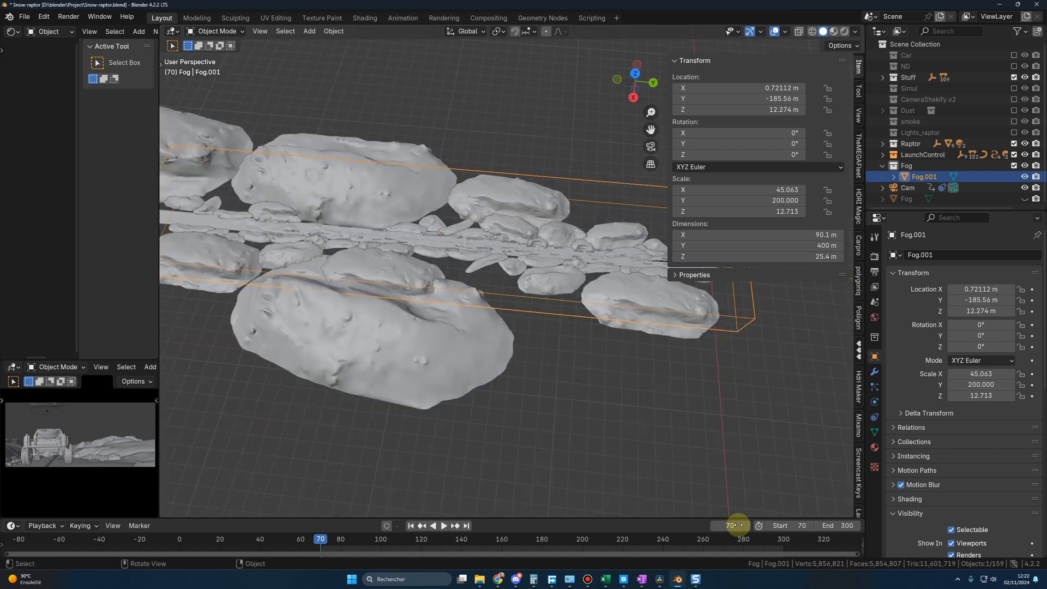
pyautogui.moveTo(731, 539); pyautogui.dragTo(785, 541)
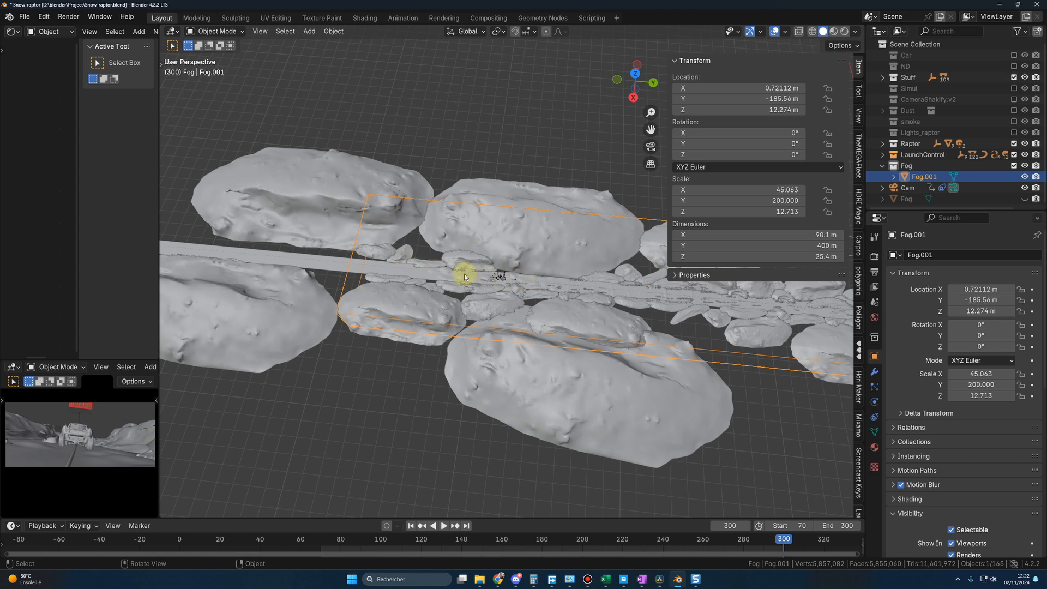
pyautogui.scroll(2, 442, 277)
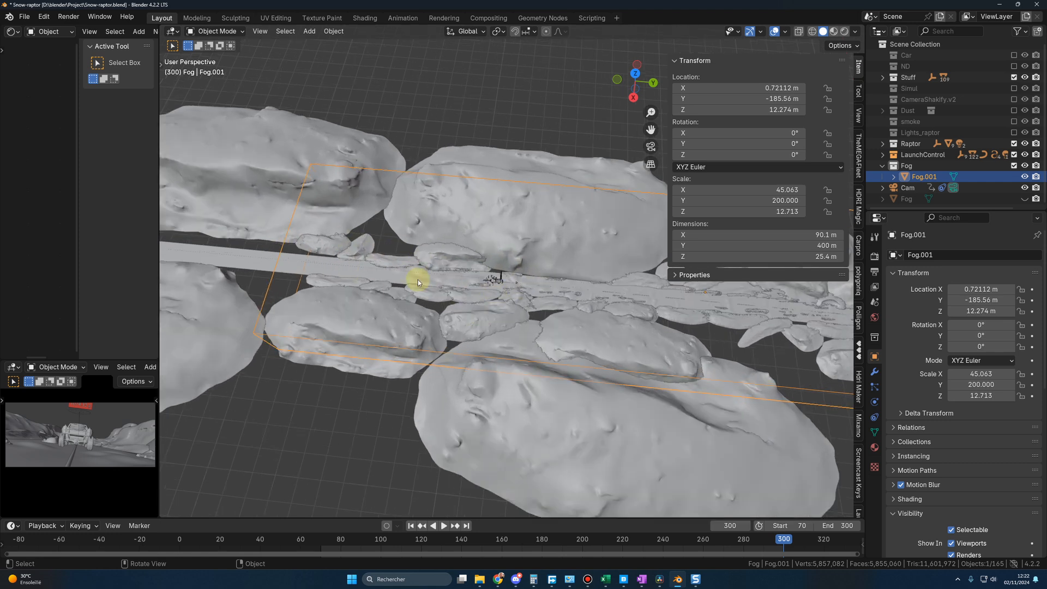
pyautogui.keyDown('shift'); pyautogui.moveTo(500, 313); pyautogui.dragTo(504, 285, button='middle'); pyautogui.keyUp('shift')
# - Widen the node editor, create a new material for the fog box and delete its Principled BSDF shader
pyautogui.moveTo(159, 179); pyautogui.dragTo(525, 180)
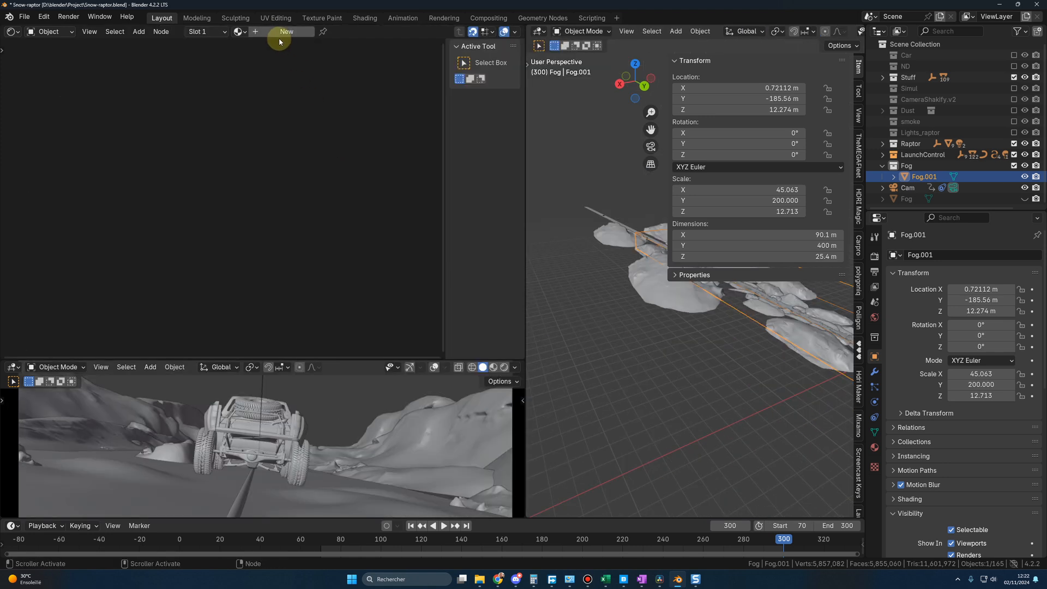
pyautogui.click(279, 31)
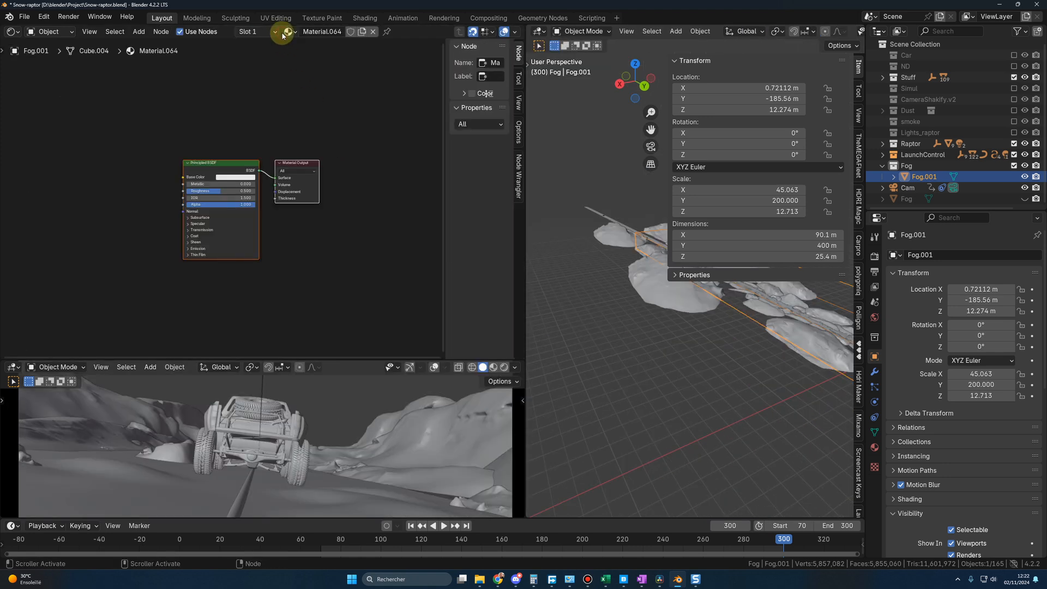
pyautogui.scroll(2, 304, 199)
pyautogui.moveTo(125, 102); pyautogui.dragTo(255, 279)
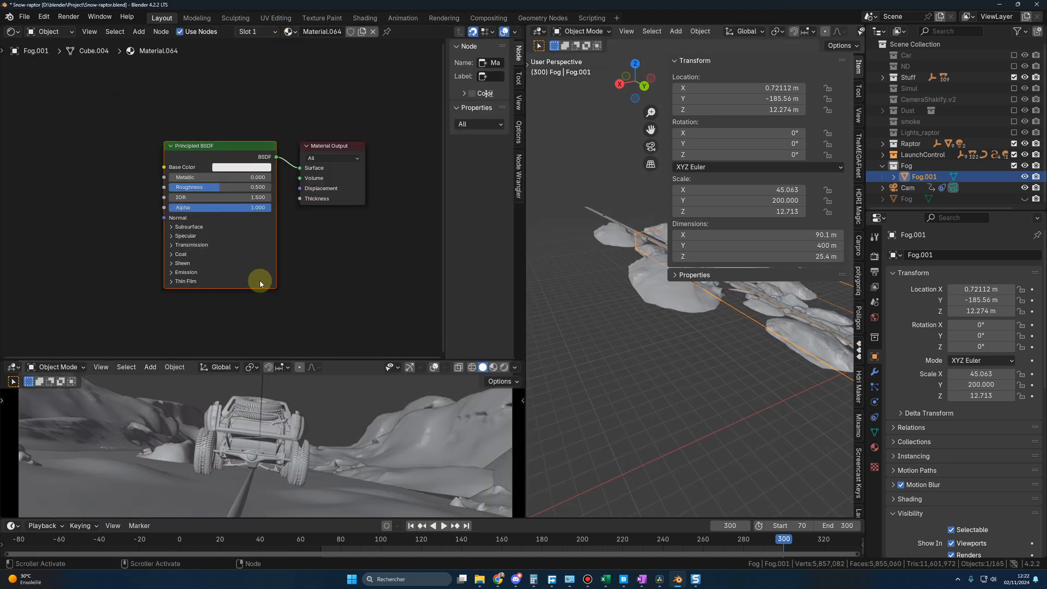
pyautogui.press('x')
# - Add a Principled Volume shader and connect it to the Volume input of the Material Output
pyautogui.hotkey('shift', 'a')
pyautogui.write('prin')
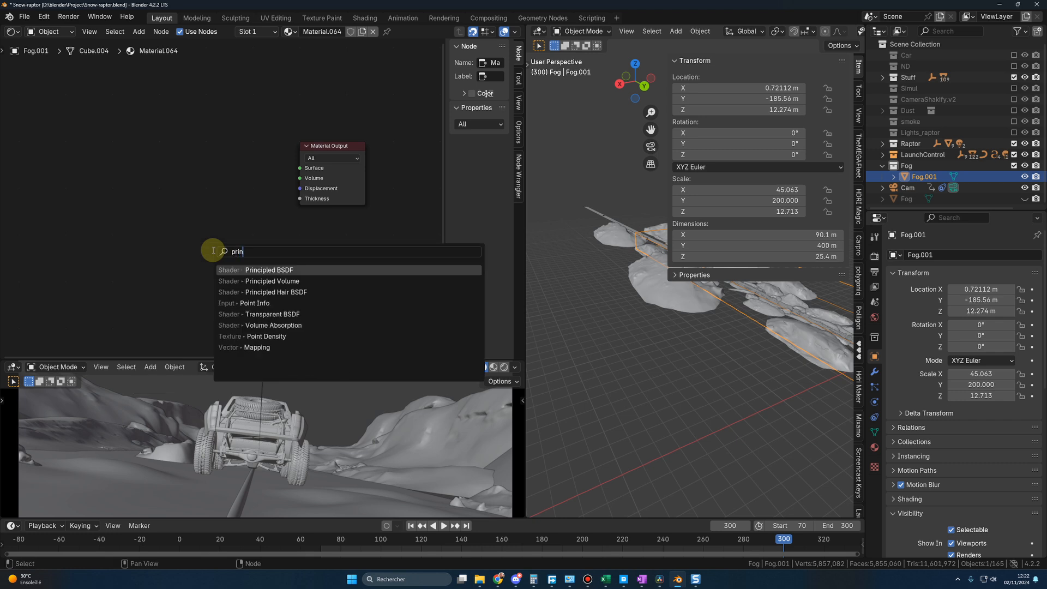
pyautogui.press('Down')
pyautogui.press('Return')
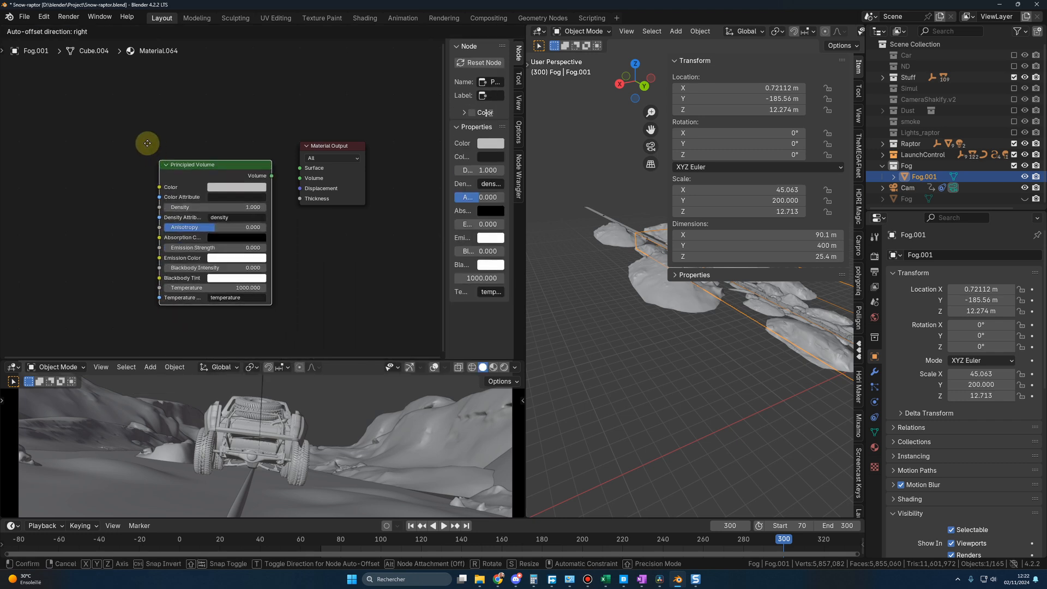
pyautogui.click(80, 110)
pyautogui.moveTo(234, 148); pyautogui.dragTo(301, 179)
# - Enlarge the camera preview, set the fog volume's density to 0.1 and finally 0.02, and open its Emission Strength for editing
pyautogui.moveTo(342, 359); pyautogui.dragTo(342, 194)
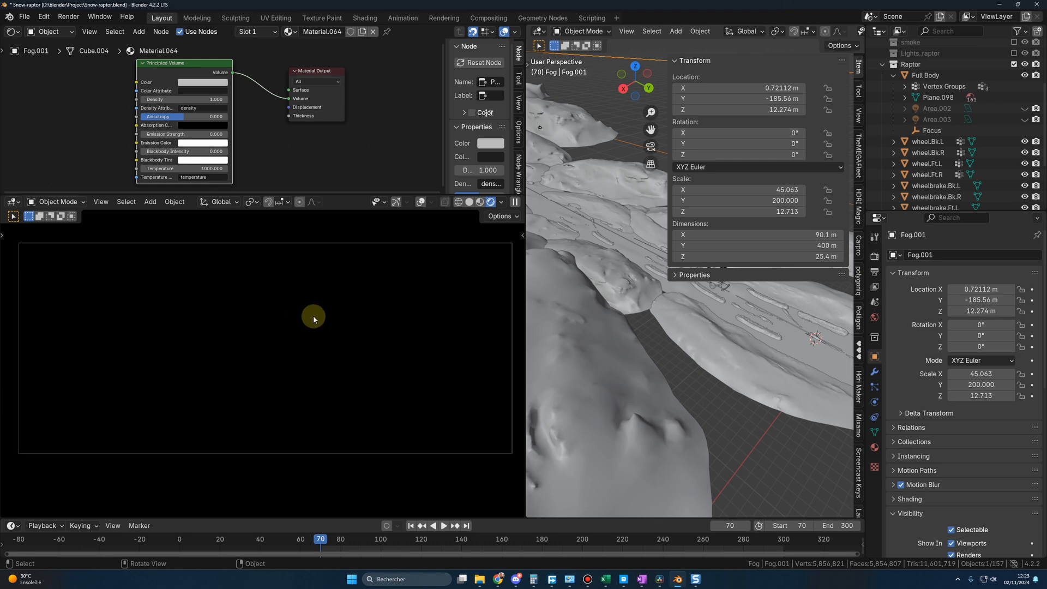
pyautogui.scroll(1, 295, 166)
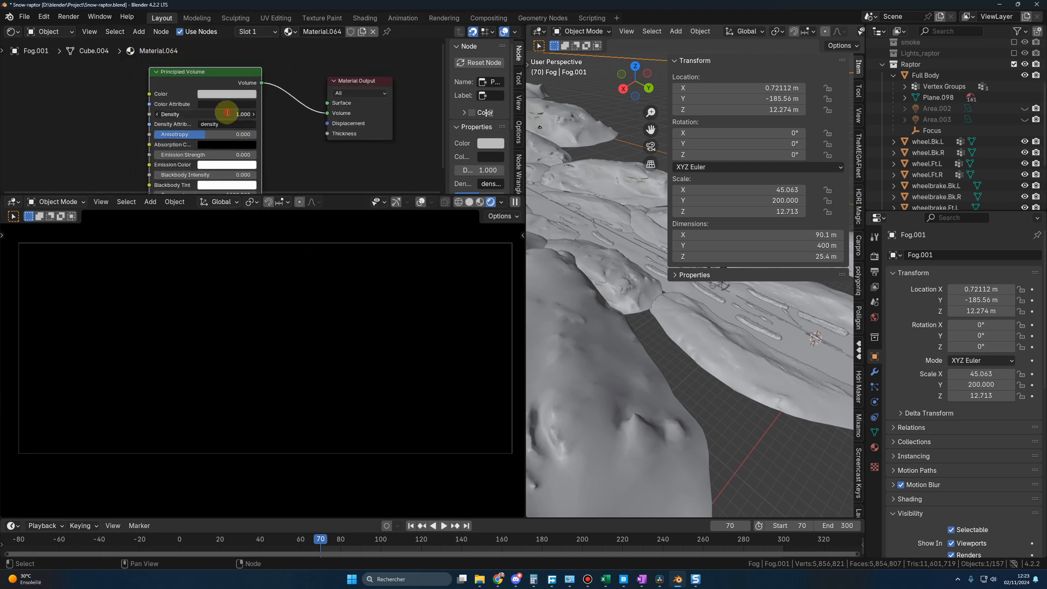
pyautogui.write('.1')
pyautogui.press('Return')
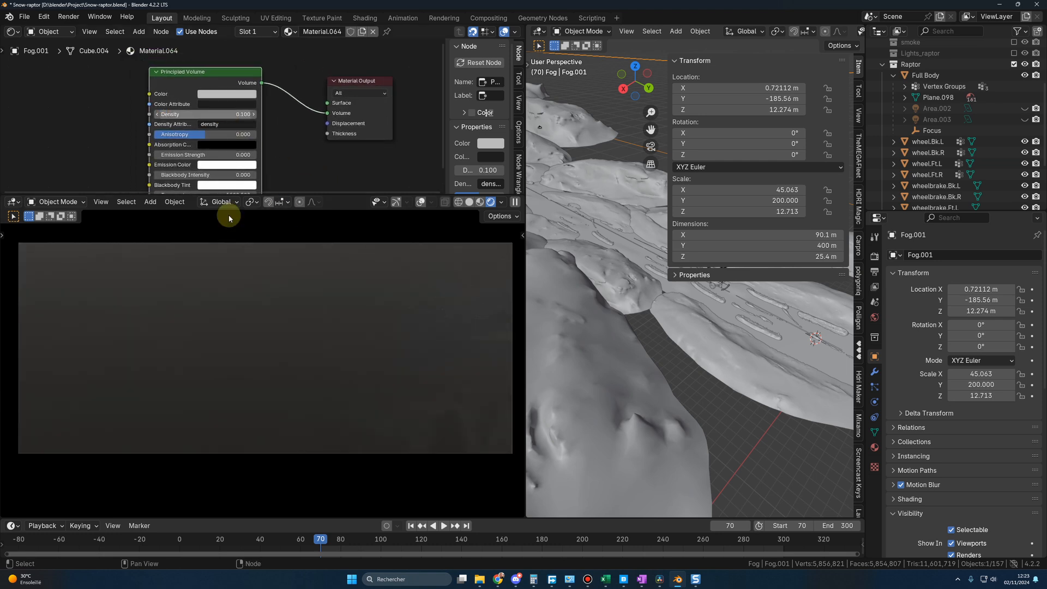
pyautogui.click(191, 114)
pyautogui.write('0.02')
pyautogui.press('Return')
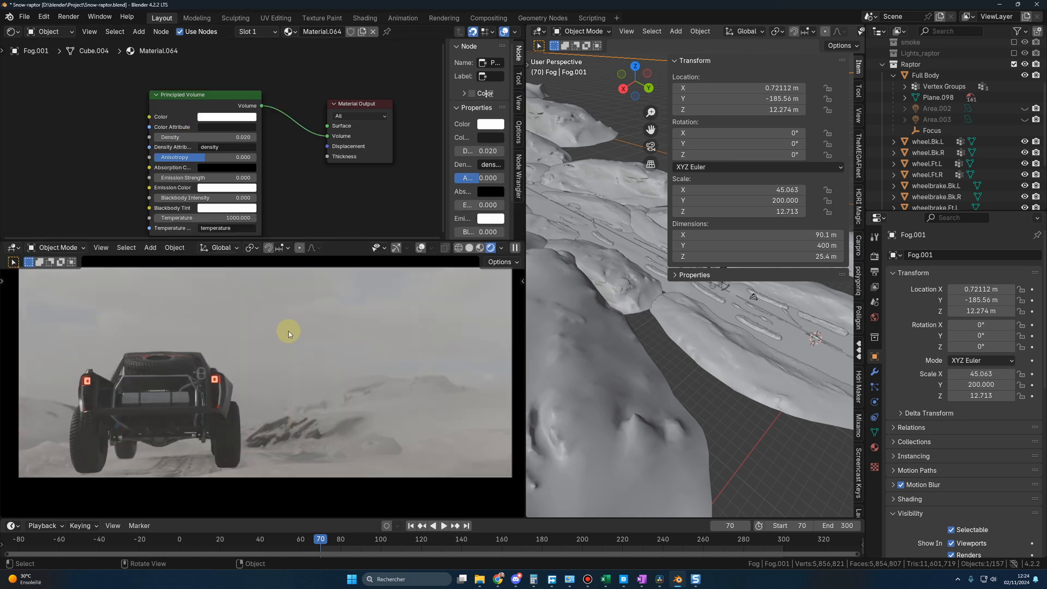
pyautogui.click(220, 177)
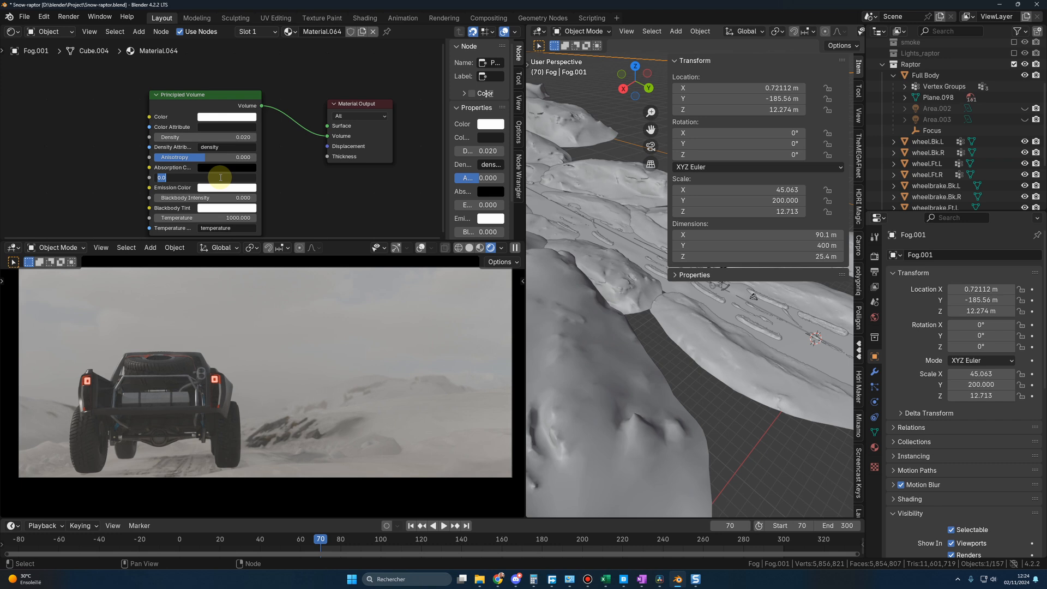
pyautogui.write('0')
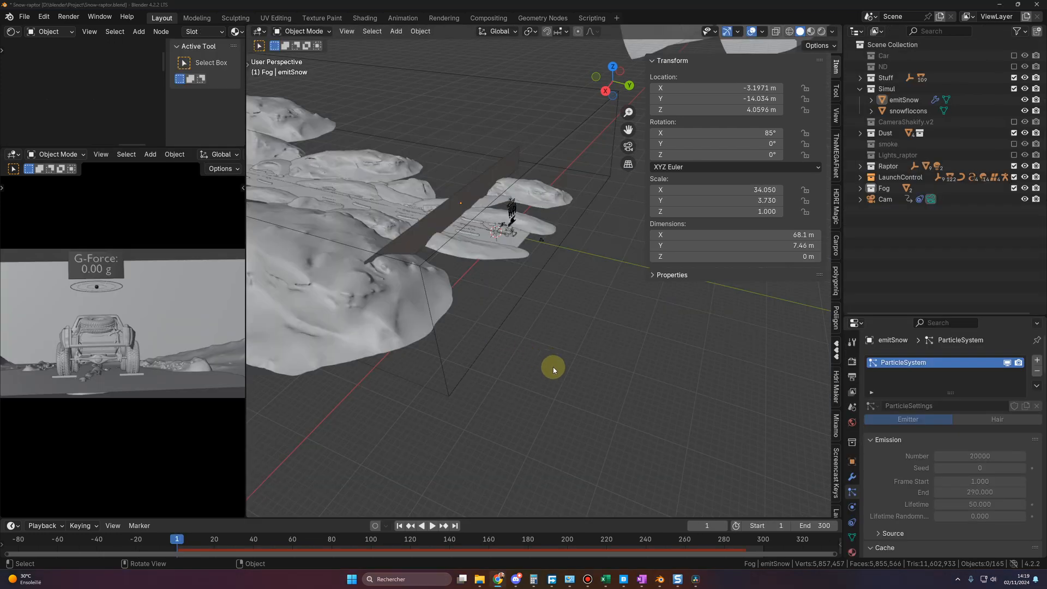
# - Create a new collection named Flyingsnow
pyautogui.moveTo(553, 368); pyautogui.dragTo(554, 366, button='middle')
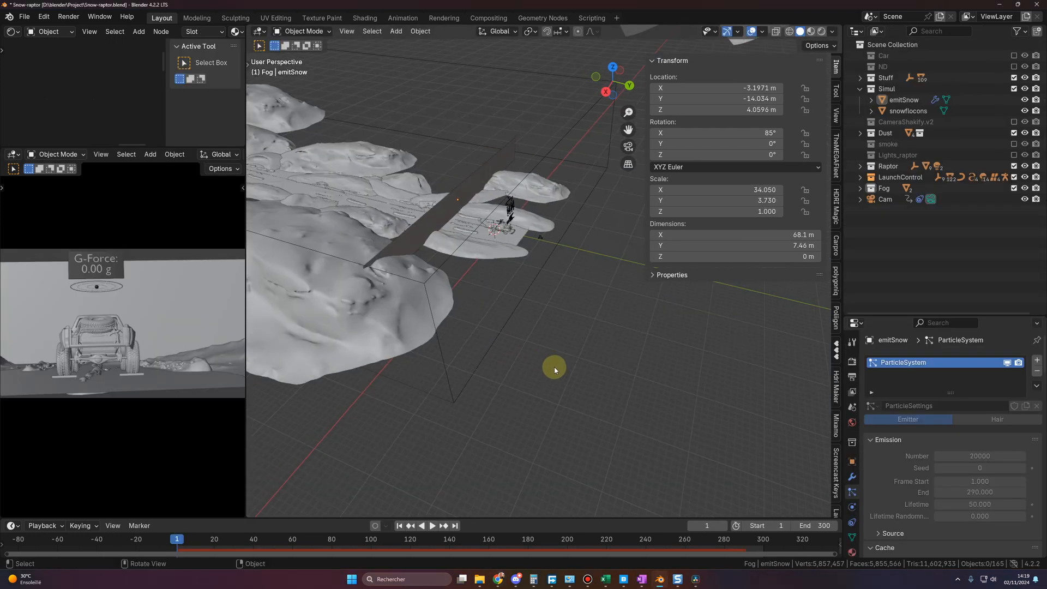
pyautogui.rightClick(879, 272)
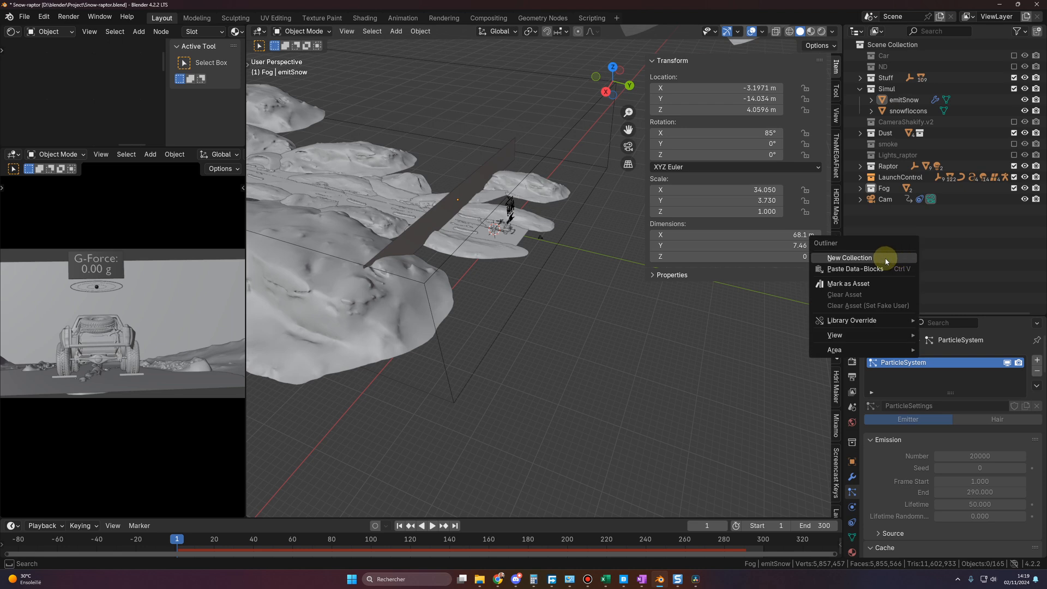
pyautogui.click(885, 256)
pyautogui.doubleClick(897, 199)
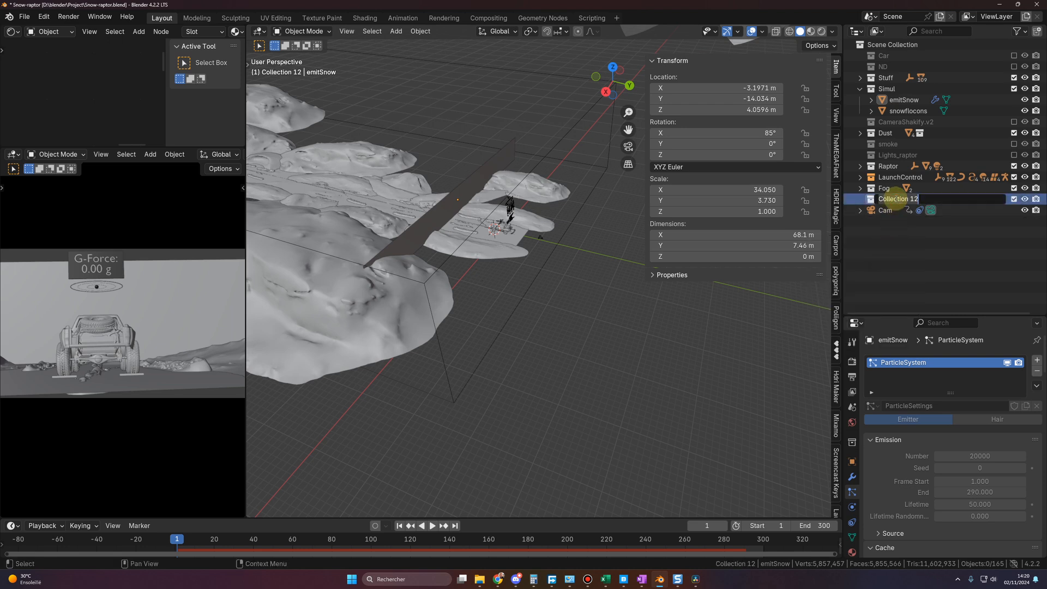
pyautogui.write('Fly')
pyautogui.write('ingsnow')
pyautogui.press('Return')
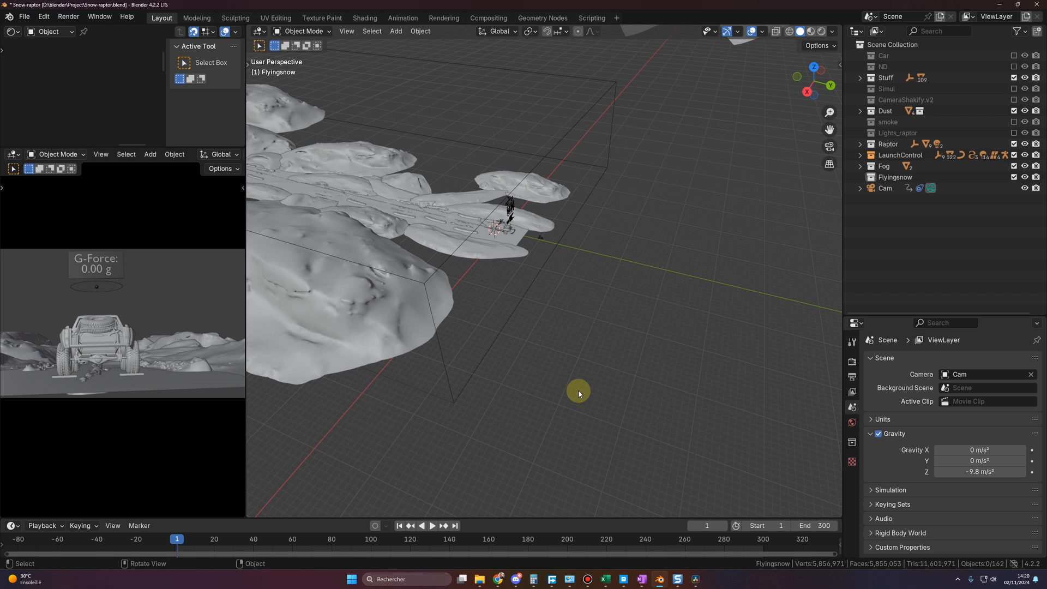
# - Add a plane mesh to the Flyingsnow collection and rename it FlyingsnowEmit
pyautogui.moveTo(573, 390)
pyautogui.mouseDown(button='middle')
pyautogui.moveTo(554, 387)
pyautogui.moveTo(580, 398)
pyautogui.mouseUp(button='middle')
pyautogui.hotkey('shift', 'a')
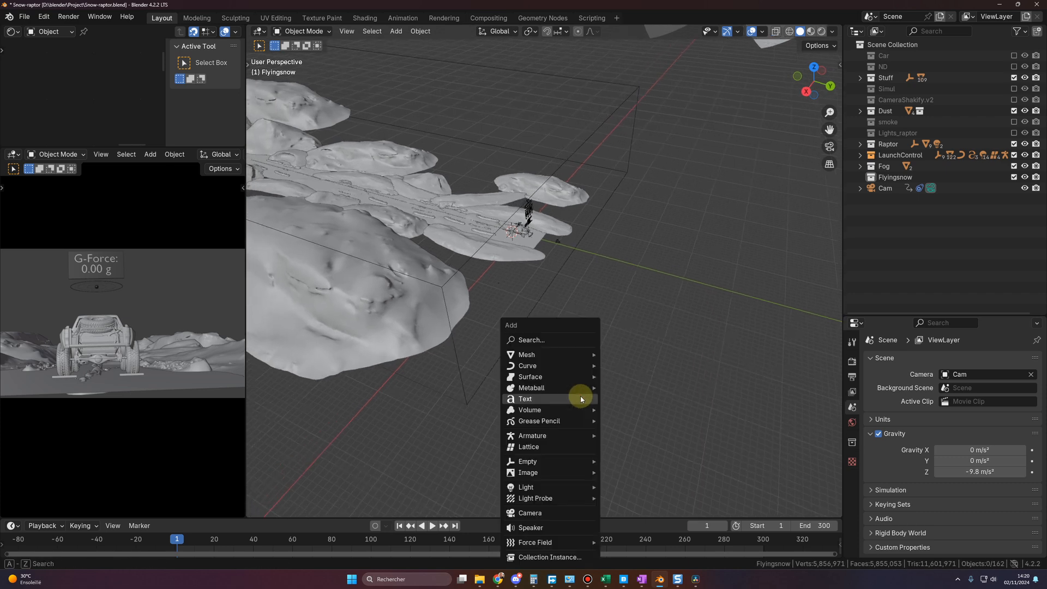
pyautogui.moveTo(565, 355)
pyautogui.click(624, 356)
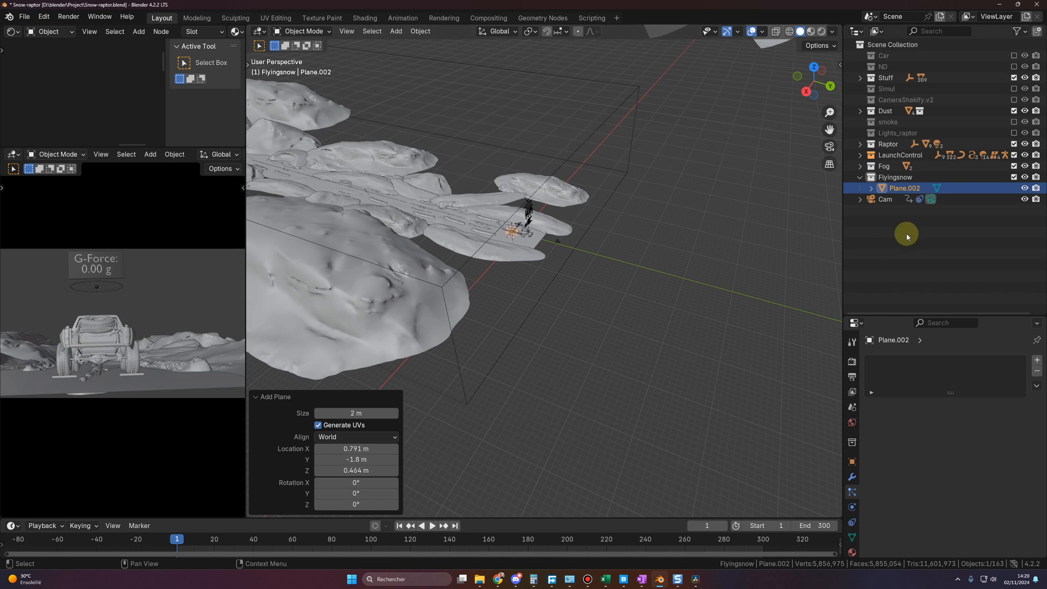
pyautogui.doubleClick(905, 187)
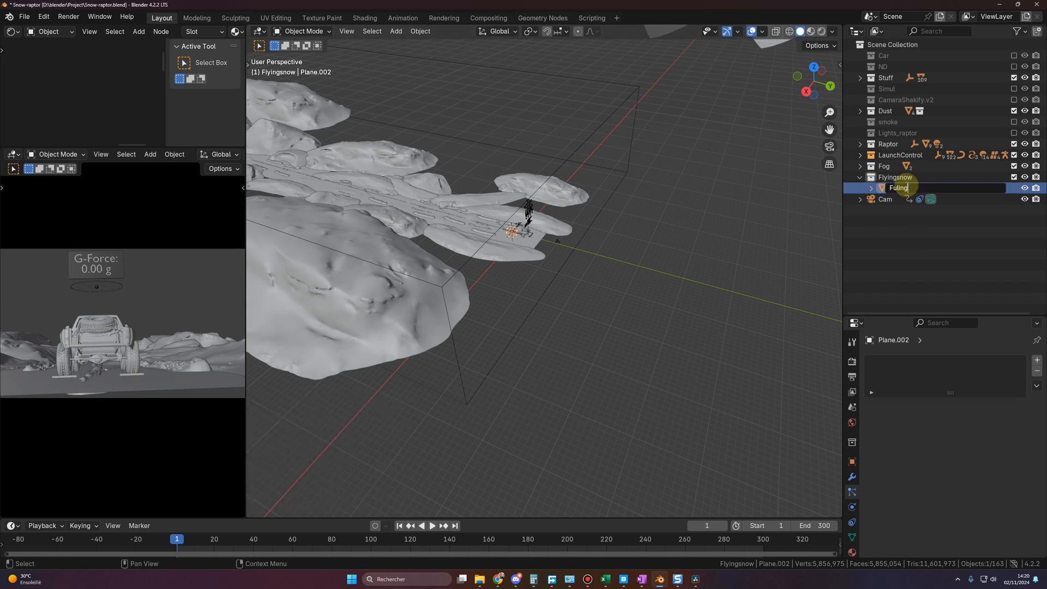
pyautogui.write('F')
pyautogui.write('lyingsnowEmit')
pyautogui.press('Return')
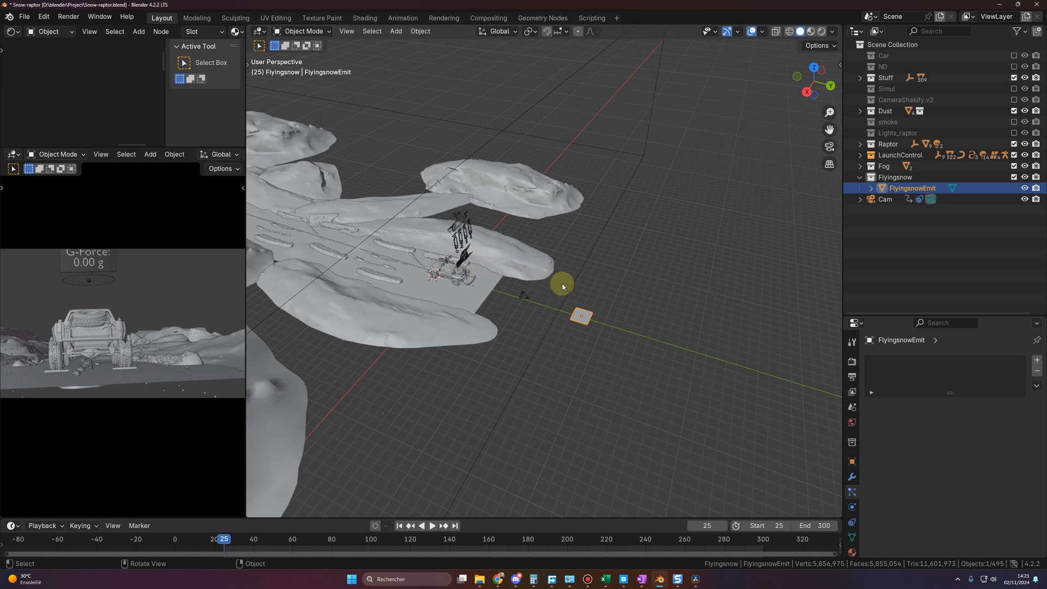
# - Set the FlyingsnowEmit plane's dimensions to 70 m in X and 8 m in Y
pyautogui.press('n')
pyautogui.click(745, 235)
pyautogui.write('7')
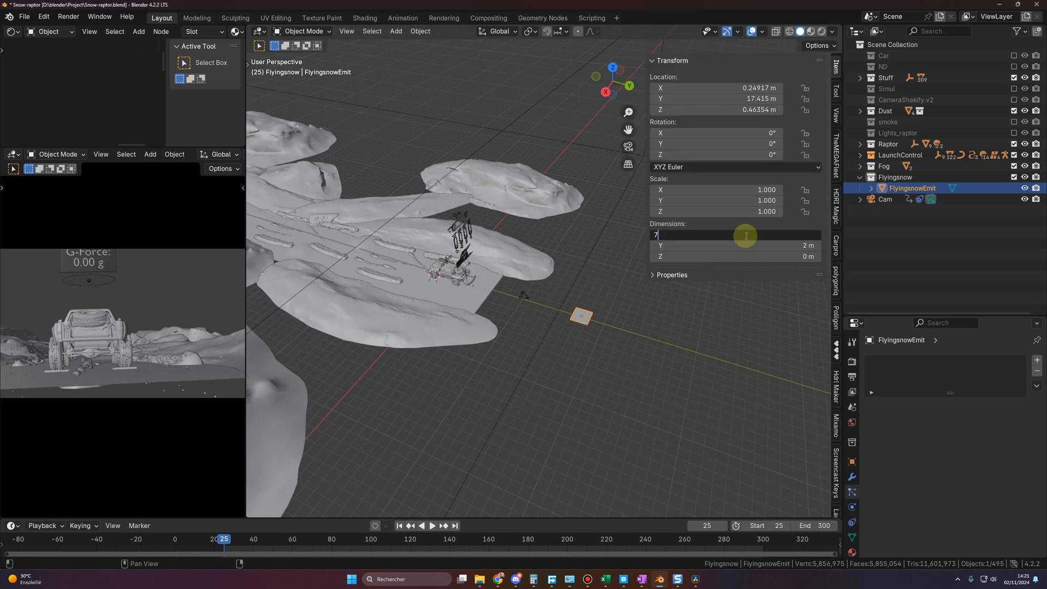
pyautogui.write('0')
pyautogui.press('Return')
pyautogui.click(755, 244)
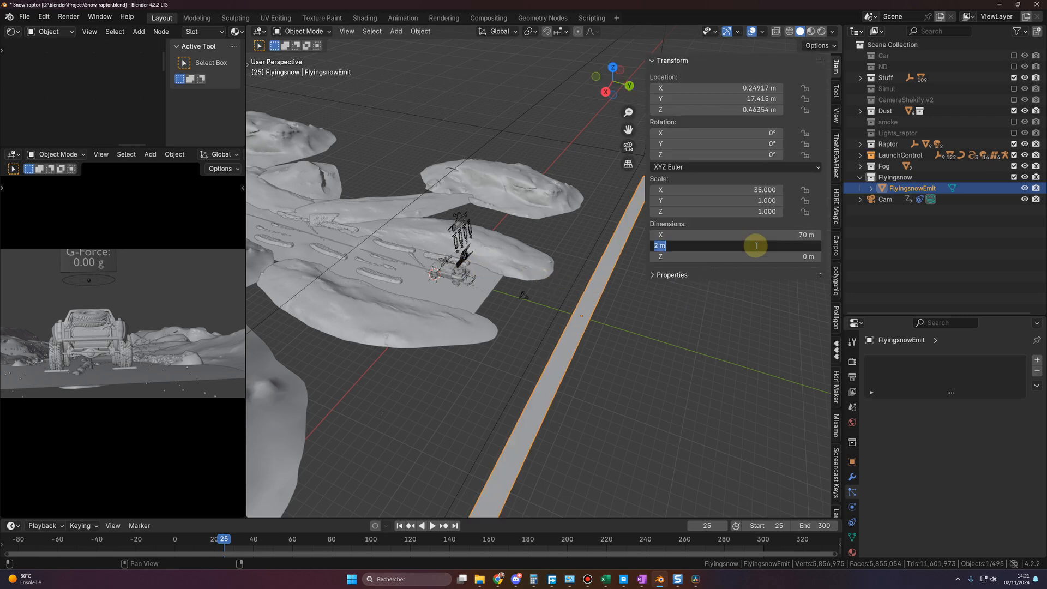
pyautogui.write('8')
pyautogui.press('Return')
# - Rotate the FlyingsnowEmit plane to 85° around X
pyautogui.click(724, 133)
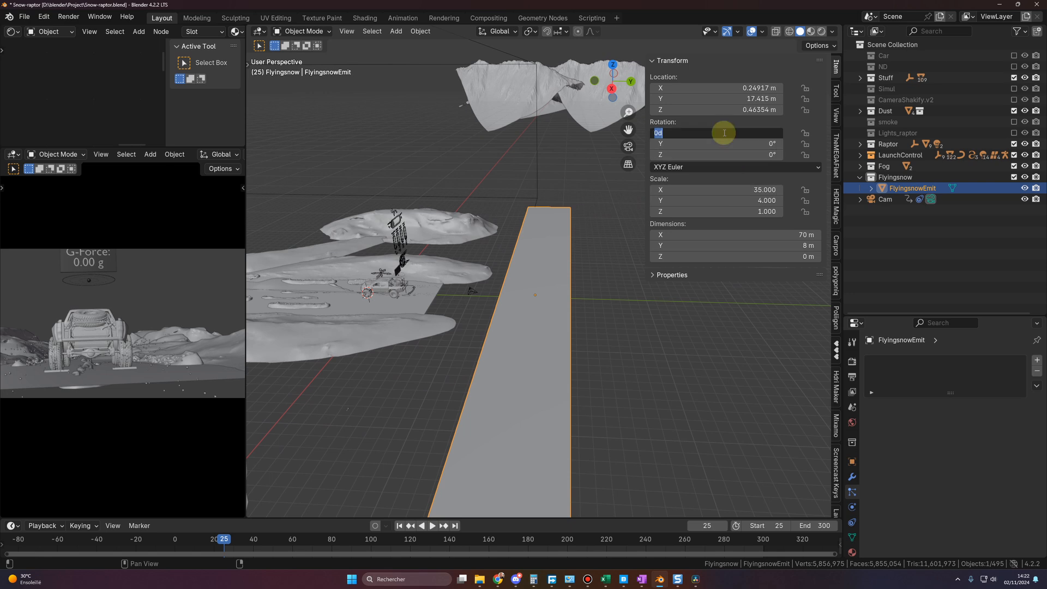
pyautogui.write('85')
pyautogui.press('Return')
# - Move the upright FlyingsnowEmit plane about -3.5 m along the global X axis
pyautogui.moveTo(554, 351); pyautogui.dragTo(491, 325, button='middle')
pyautogui.moveTo(561, 349); pyautogui.dragTo(594, 362, button='middle')
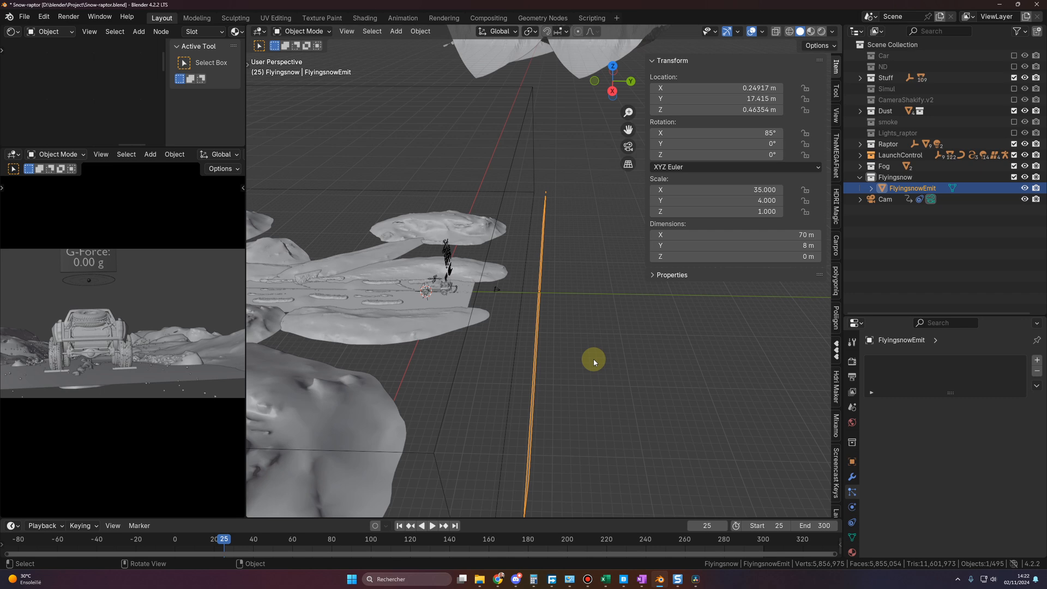
pyautogui.press('g')
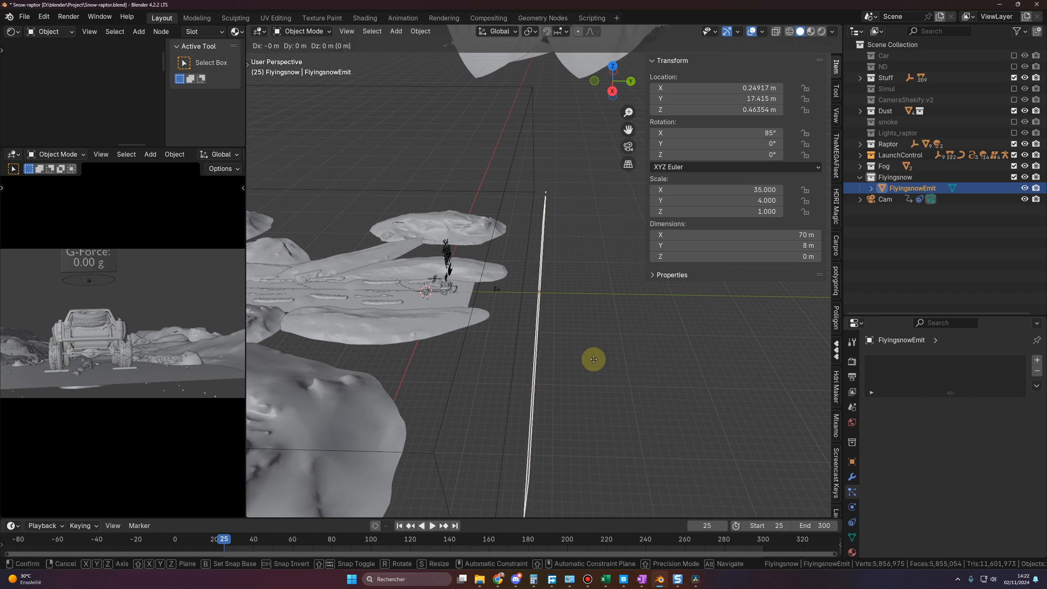
pyautogui.press('x')
pyautogui.click(512, 362)
pyautogui.moveTo(512, 362); pyautogui.dragTo(492, 346, button='middle')
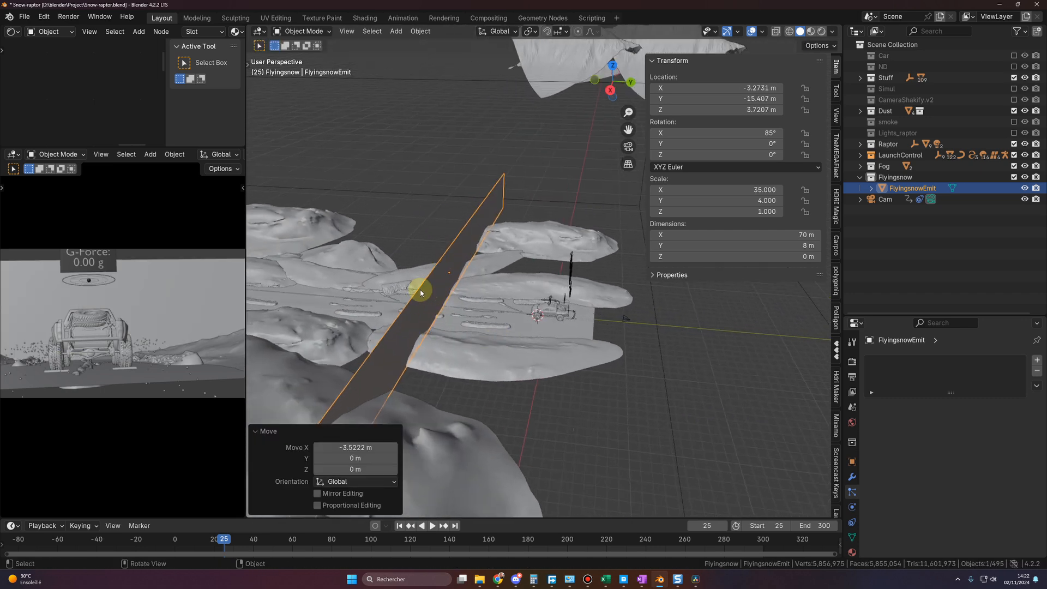
# - Parent the FlyingsnowEmit plane to the truck's Full Body with Object (Keep Transform) and play the animation to check it
pyautogui.scroll(3, 491, 338)
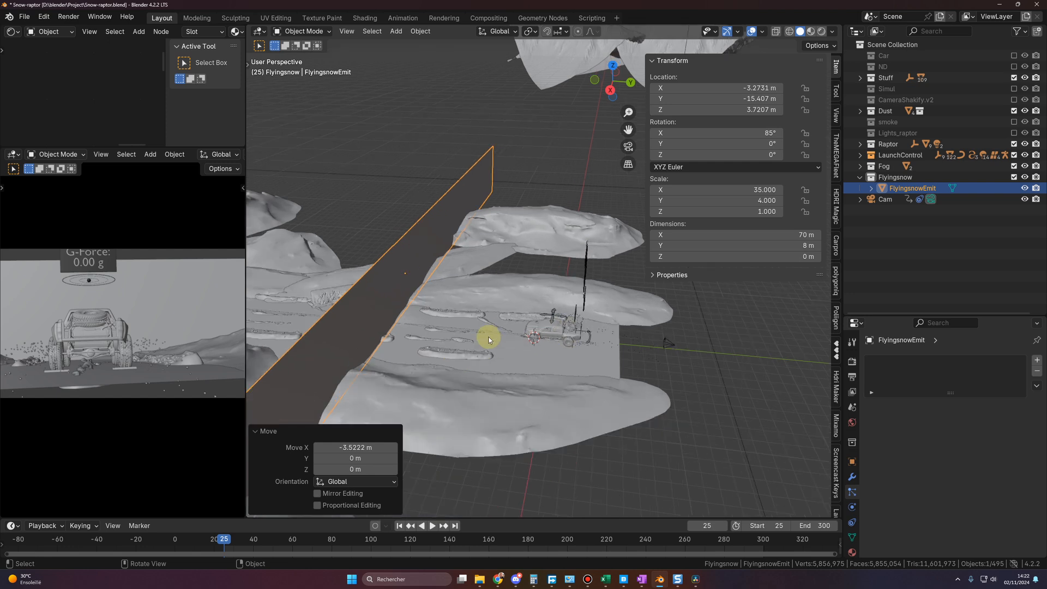
pyautogui.click(371, 179)
pyautogui.click(410, 218)
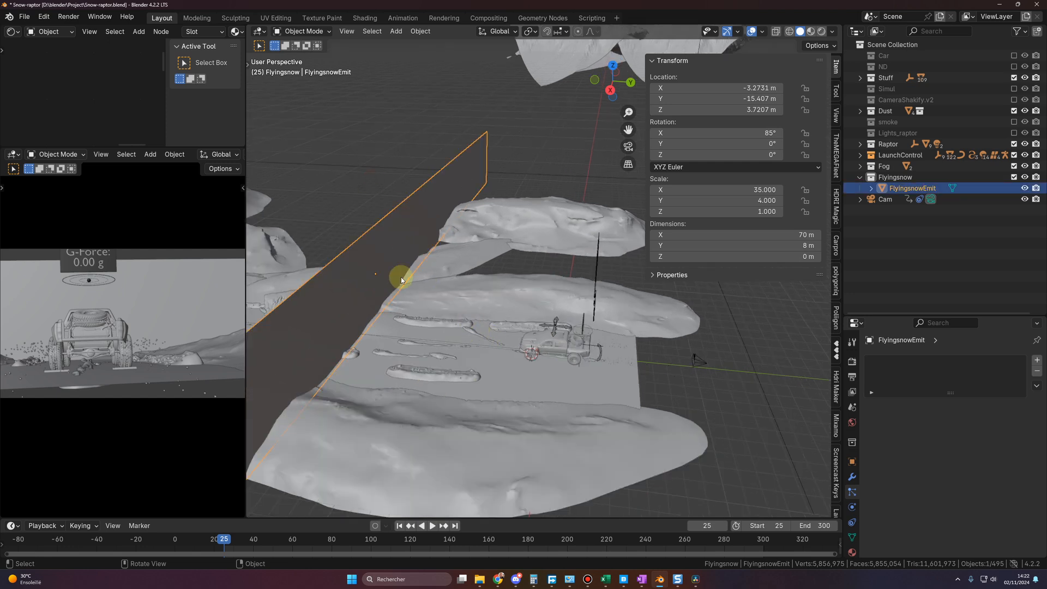
pyautogui.scroll(-1, 400, 282)
pyautogui.keyDown('shift'); pyautogui.click(561, 327); pyautogui.keyUp('shift')
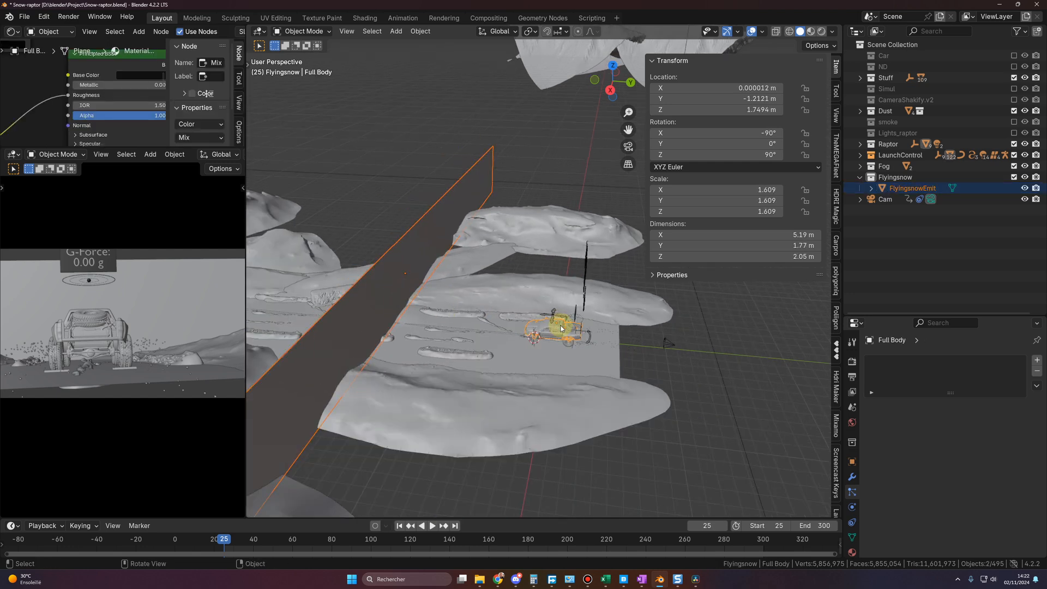
pyautogui.hotkey('ctrl', 'p')
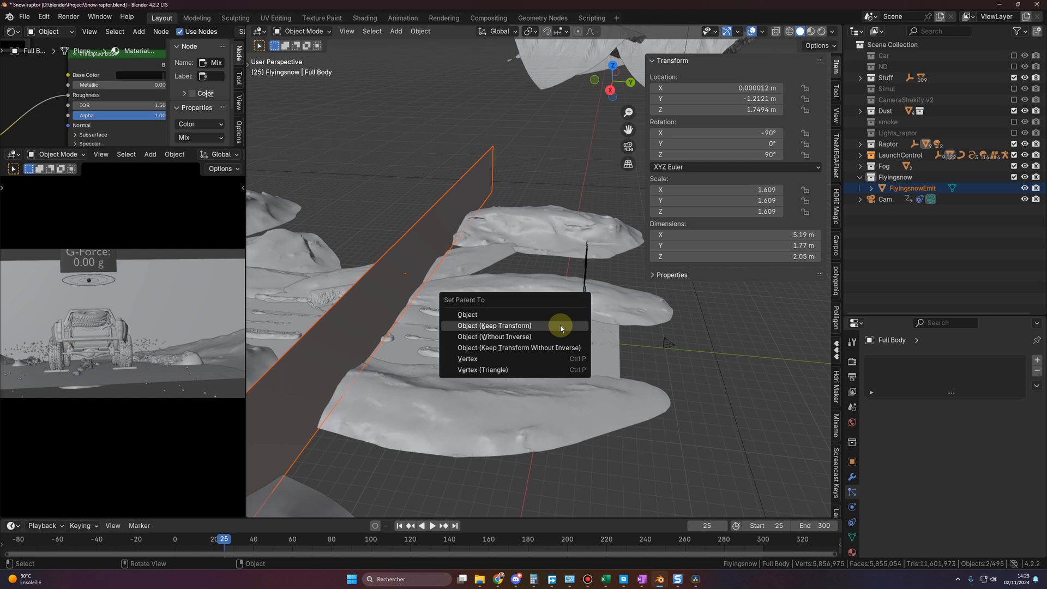
pyautogui.click(561, 328)
pyautogui.scroll(-2, 633, 442)
pyautogui.press('space')
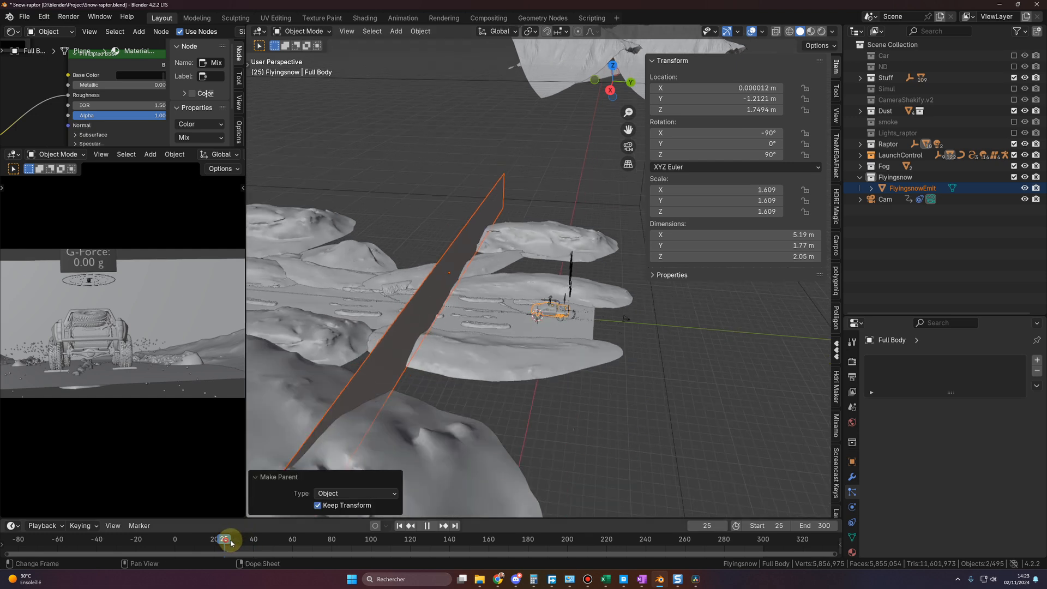
pyautogui.press('space')
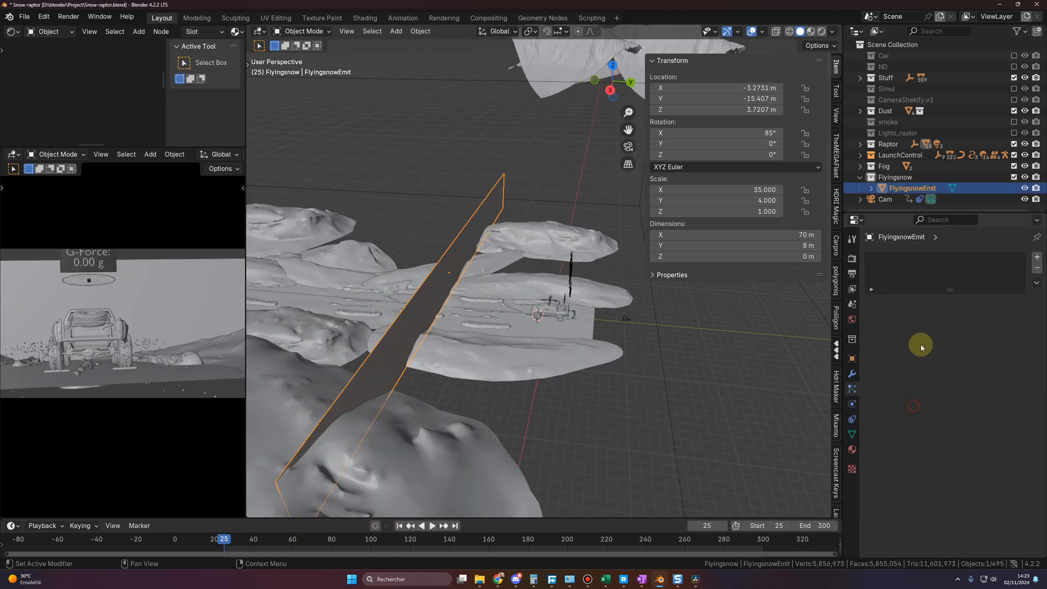
# - Add a particle system to the FlyingsnowEmit plane
pyautogui.click(1037, 258)
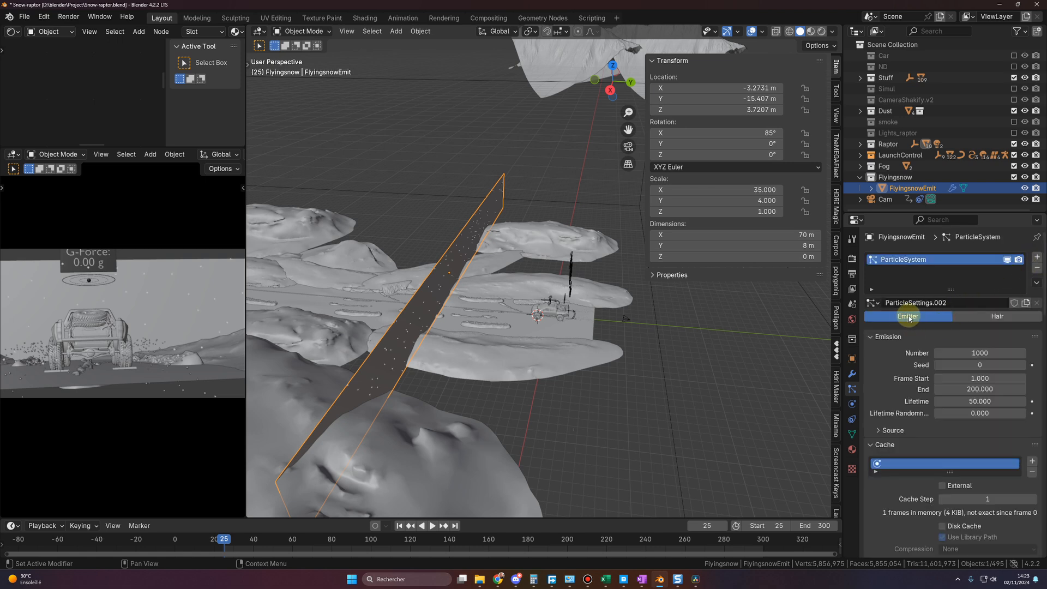
# - Set the FlyingsnowEmit particle system's emission number to 20000 and its end frame to 300
pyautogui.click(958, 353)
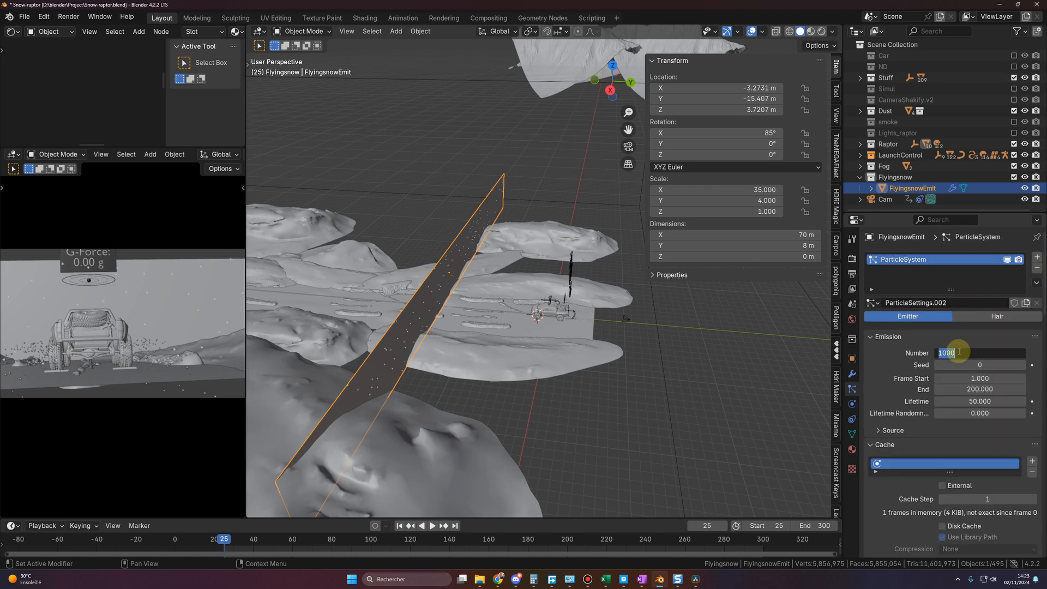
pyautogui.write('20000')
pyautogui.press('Return')
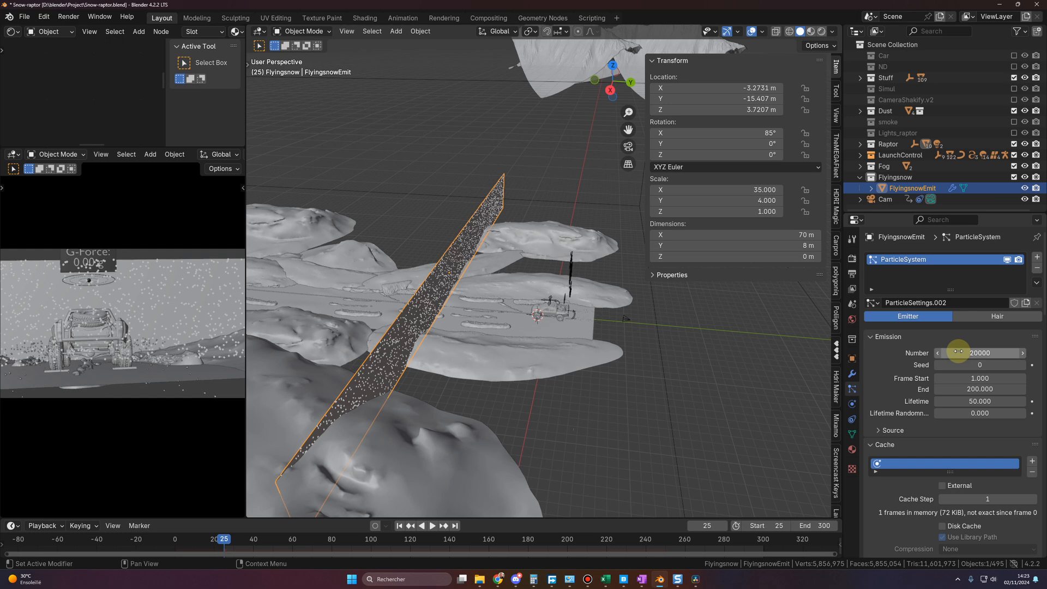
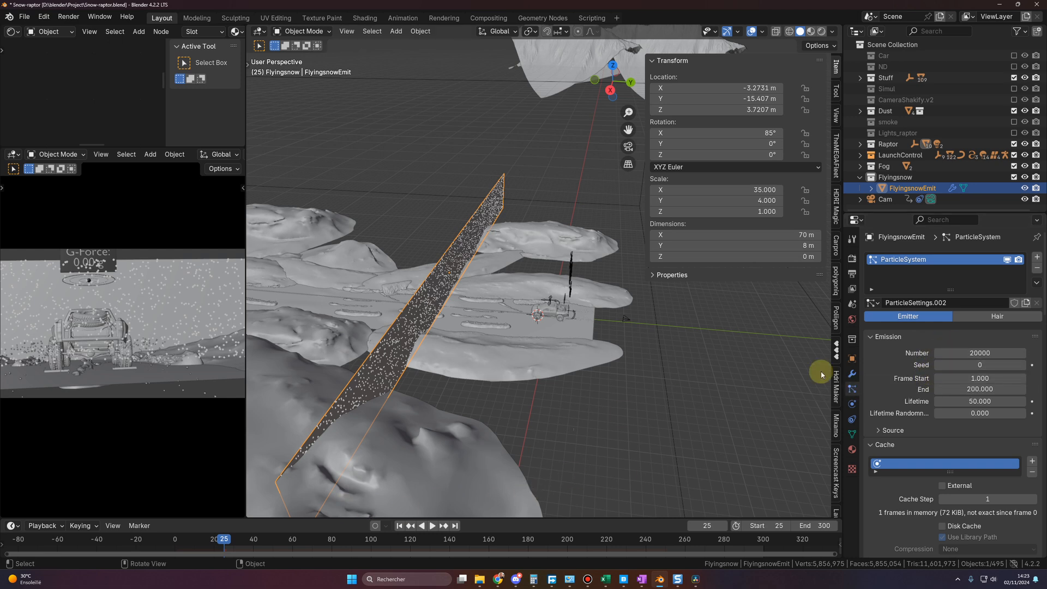
pyautogui.click(964, 389)
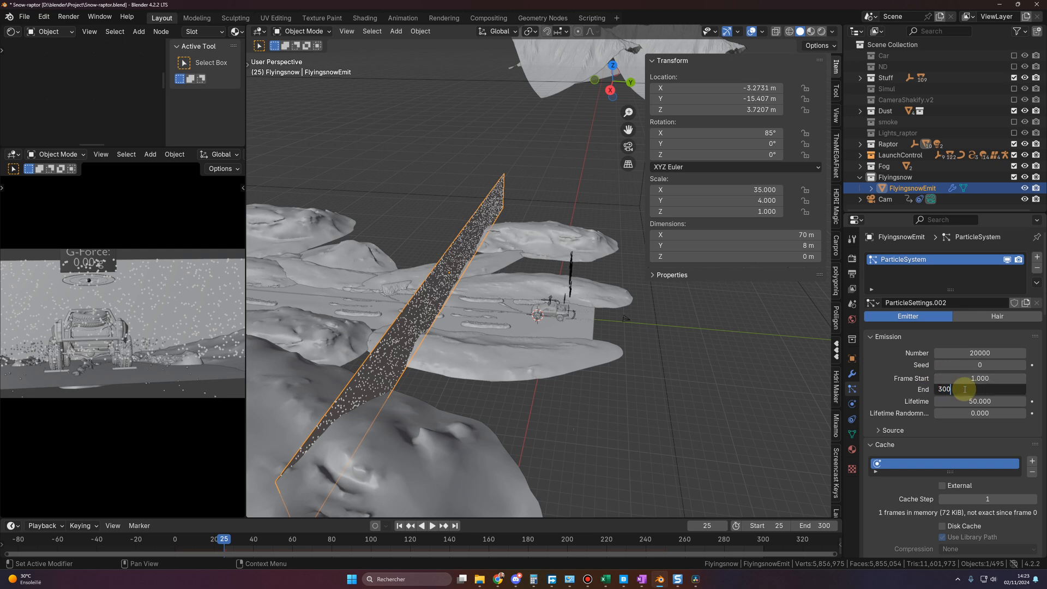
pyautogui.press('Return')
# - Set the particles' normal velocity to -20 m/s and the velocity randomize value to 10
pyautogui.scroll(-12, 964, 389)
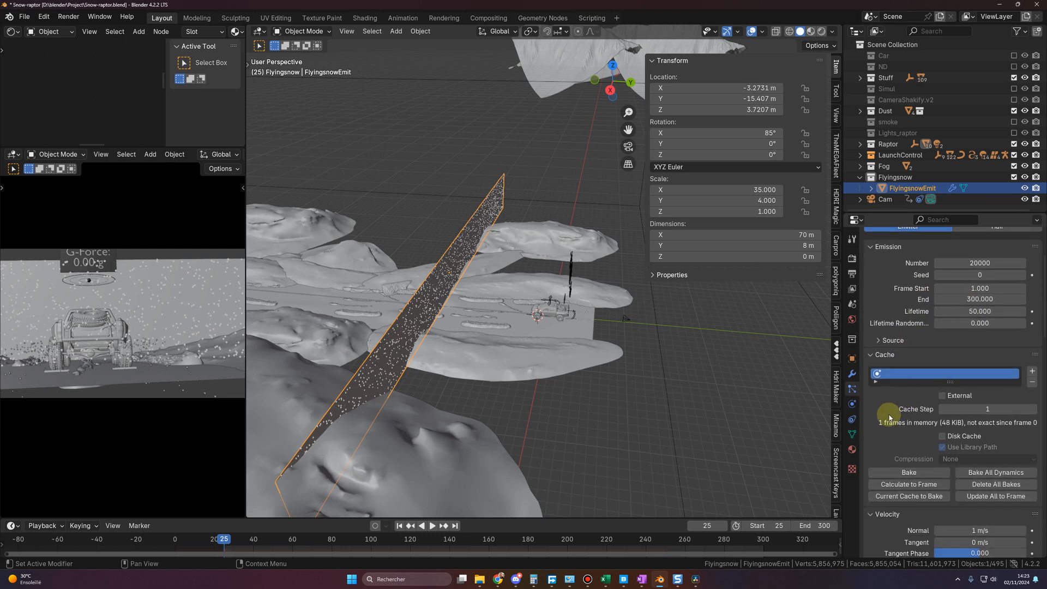
pyautogui.moveTo(578, 380); pyautogui.dragTo(545, 376, button='middle')
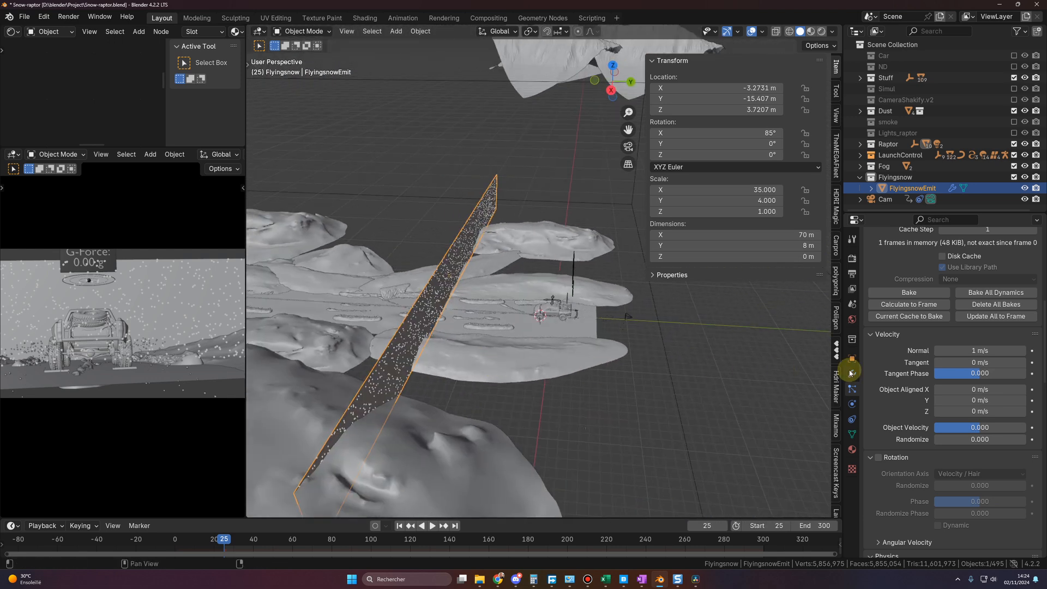
pyautogui.doubleClick(948, 350)
pyautogui.write('-20')
pyautogui.press('Return')
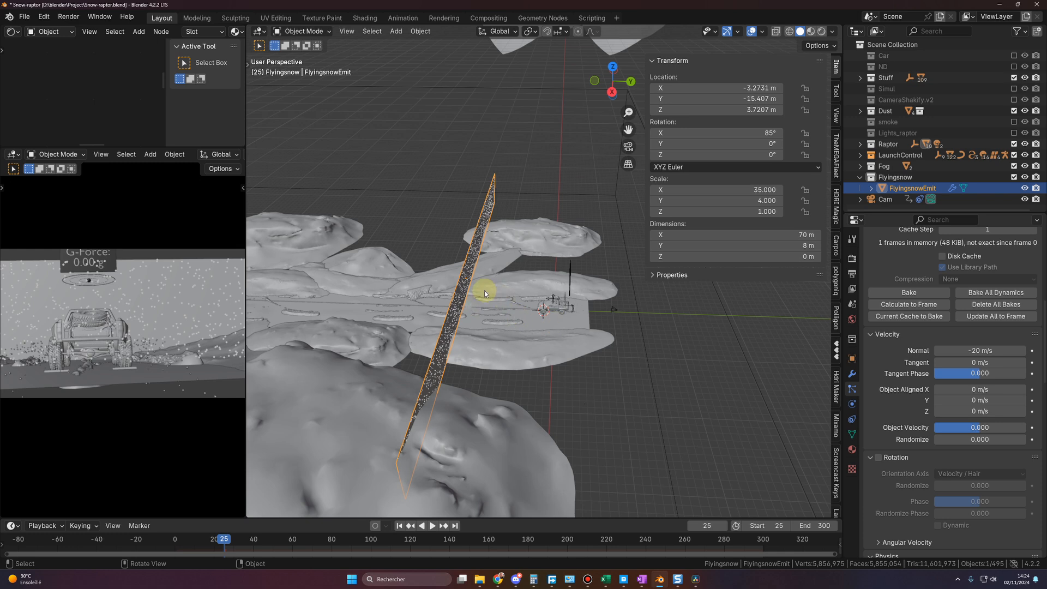
pyautogui.moveTo(521, 298); pyautogui.dragTo(554, 311, button='middle')
pyautogui.doubleClick(937, 437)
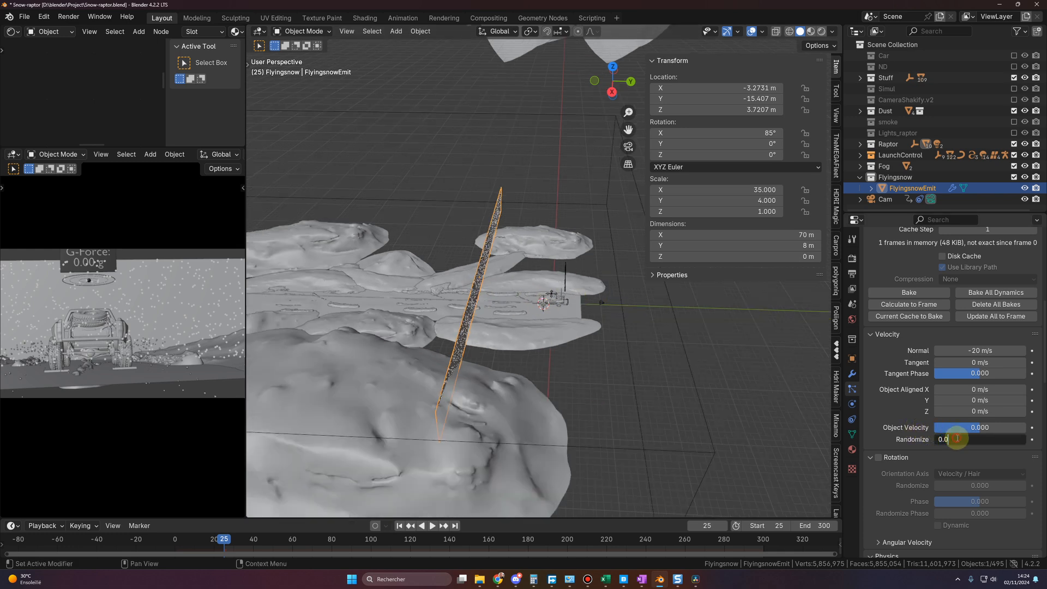
pyautogui.moveTo(957, 438); pyautogui.dragTo(927, 439)
pyautogui.press('Return')
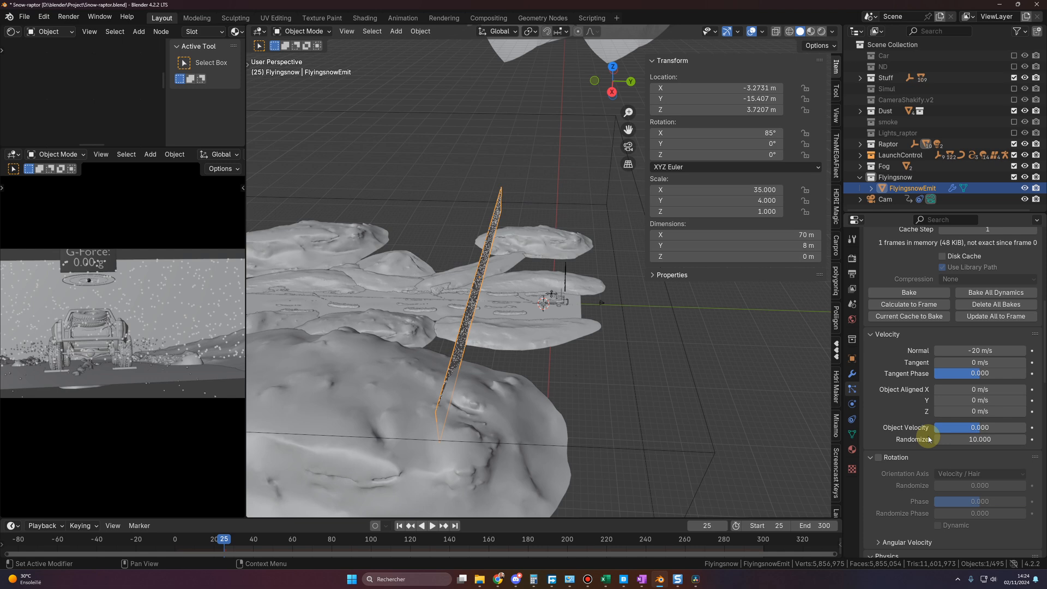
# - Enable particle rotation with Randomize 0.322 and Randomize Phase 0.167, and expand the particle render settings
pyautogui.scroll(-2, 927, 434)
pyautogui.click(876, 413)
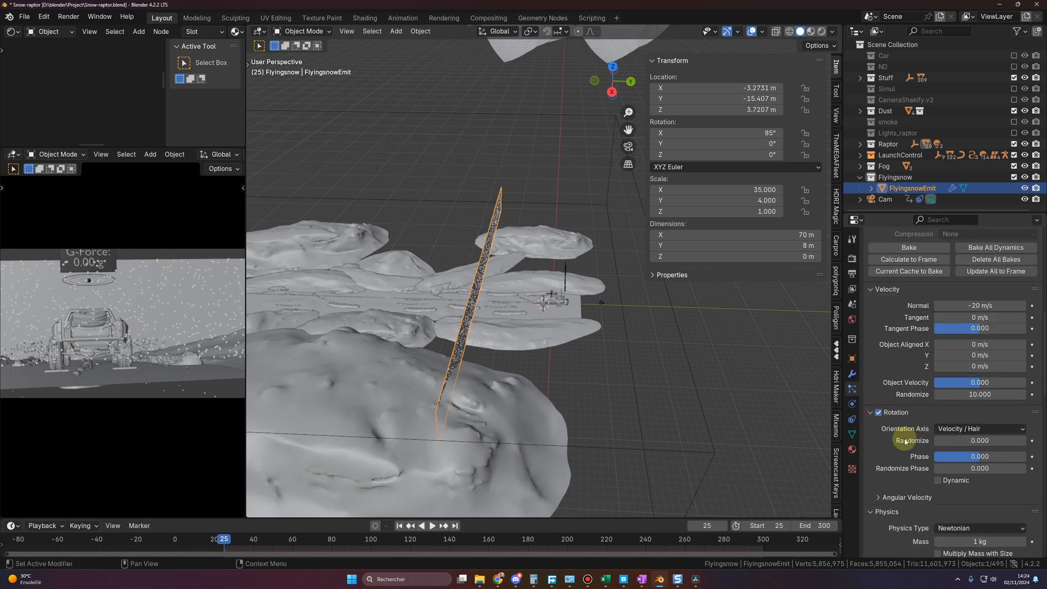
pyautogui.moveTo(936, 440); pyautogui.dragTo(958, 469)
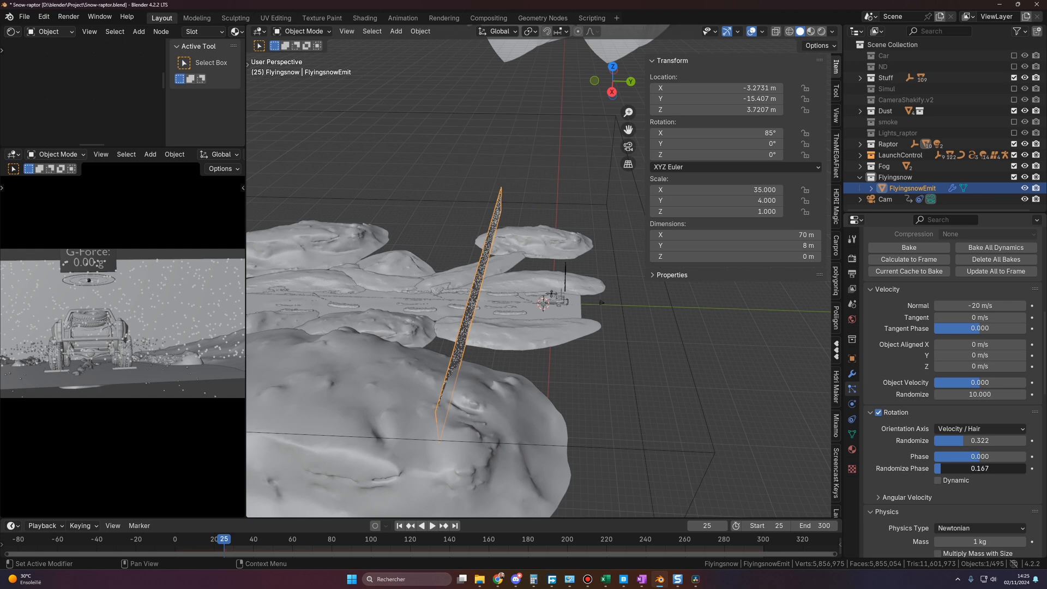
pyautogui.scroll(-10, 955, 436)
pyautogui.click(914, 435)
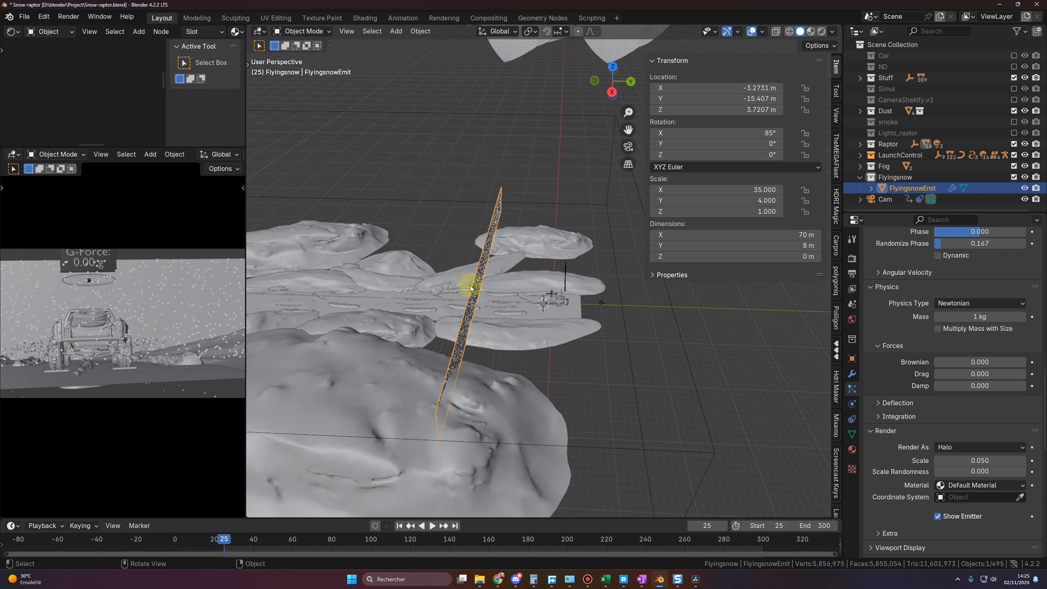
# - Create a new collection named SnowFlakes
pyautogui.moveTo(905, 213); pyautogui.dragTo(905, 294)
pyautogui.rightClick(897, 241)
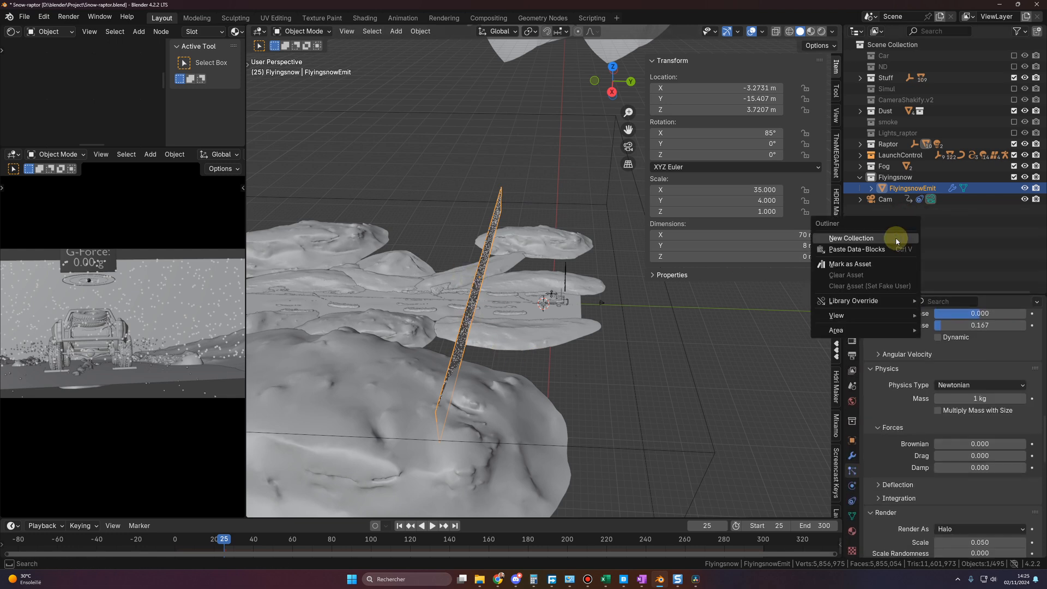
pyautogui.click(897, 239)
pyautogui.doubleClick(895, 200)
pyautogui.write('S')
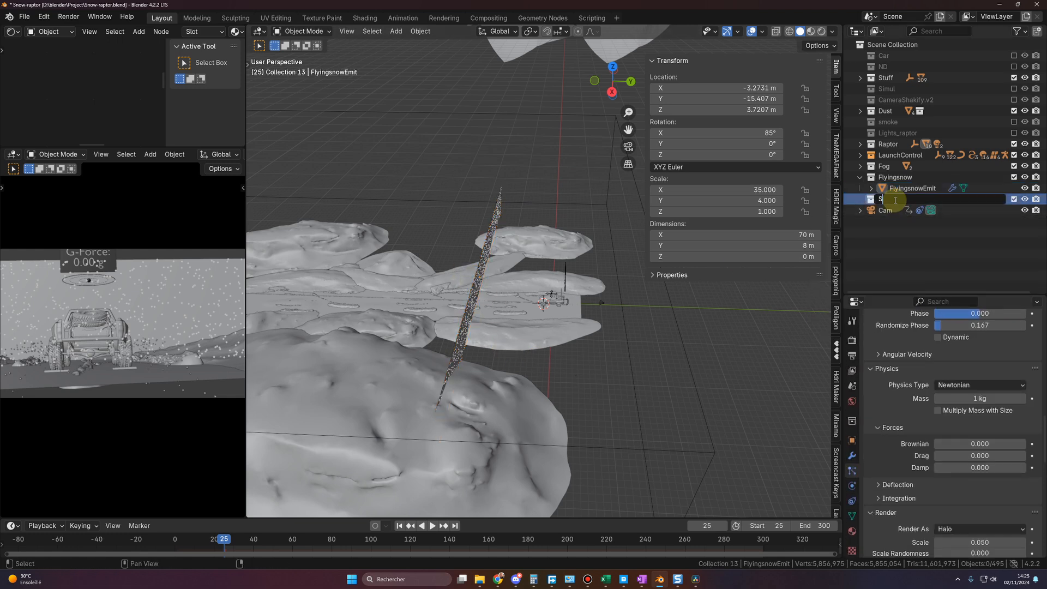
pyautogui.write('nowFlakes')
pyautogui.press('Return')
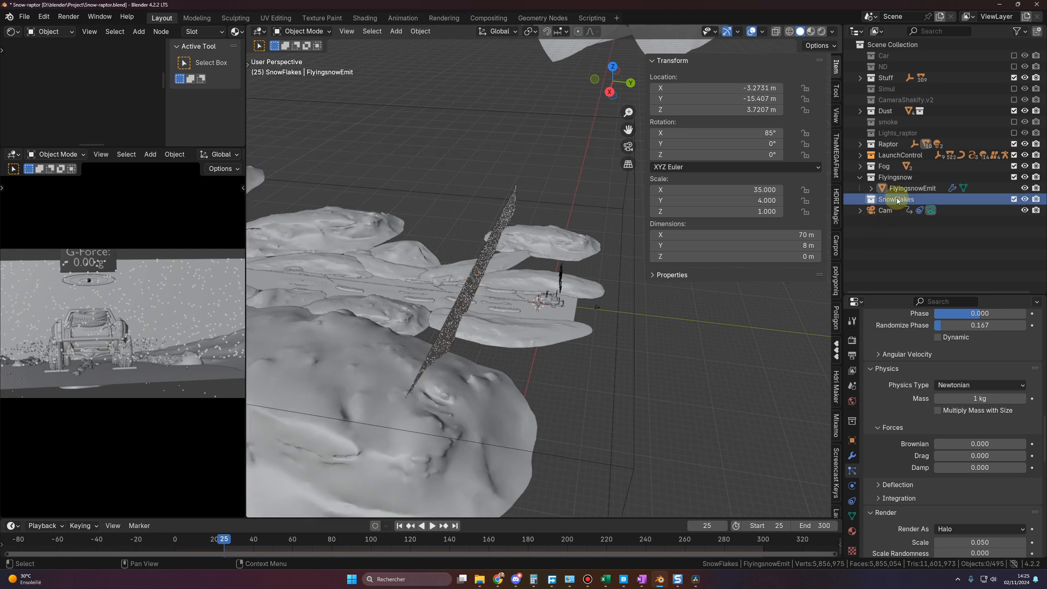
# - Add a UV sphere to the SnowFlakes collection and move it to an empty area at about X 31.3 m, Y 11.3 m
pyautogui.hotkey('shift', 'a')
pyautogui.moveTo(736, 332)
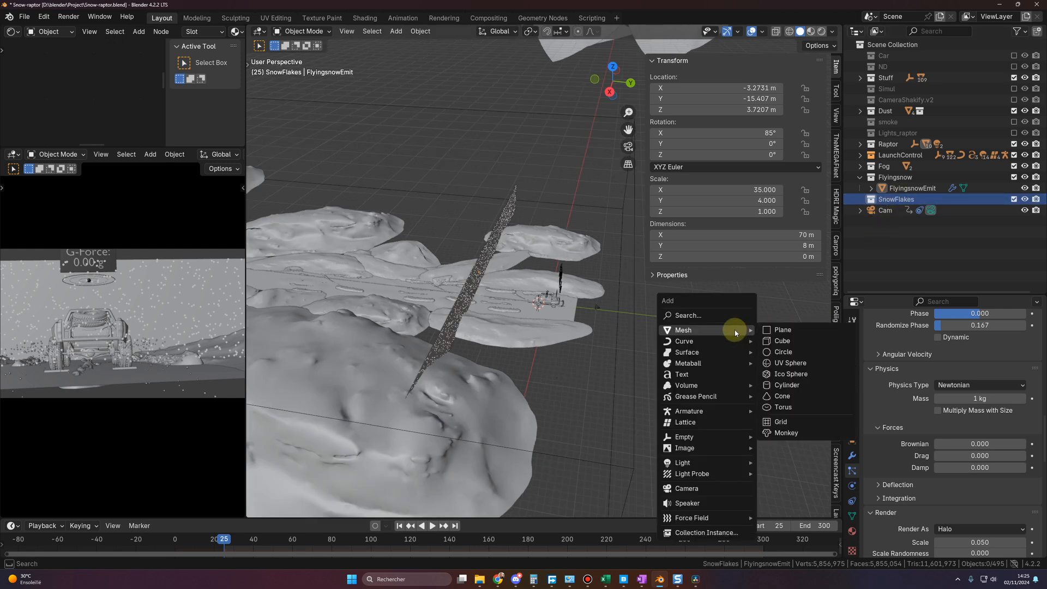
pyautogui.click(790, 362)
pyautogui.moveTo(792, 362); pyautogui.dragTo(577, 324, button='middle')
pyautogui.press('g')
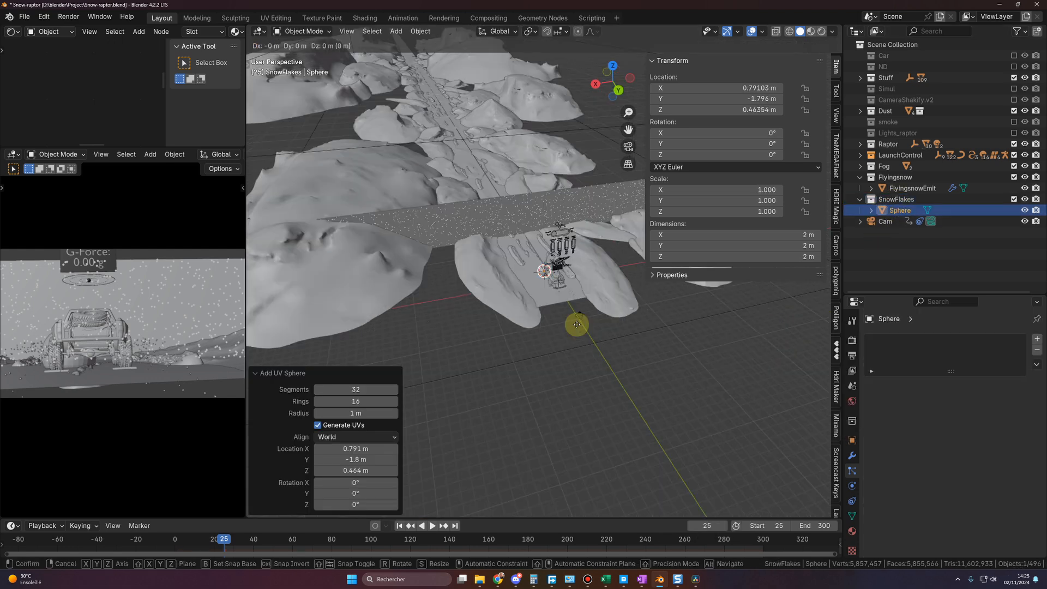
pyautogui.click(444, 369)
# - Pull single vertices of the sphere outward in Edit Mode to form irregular snowflake spikes
pyautogui.press('KP_Decimal')
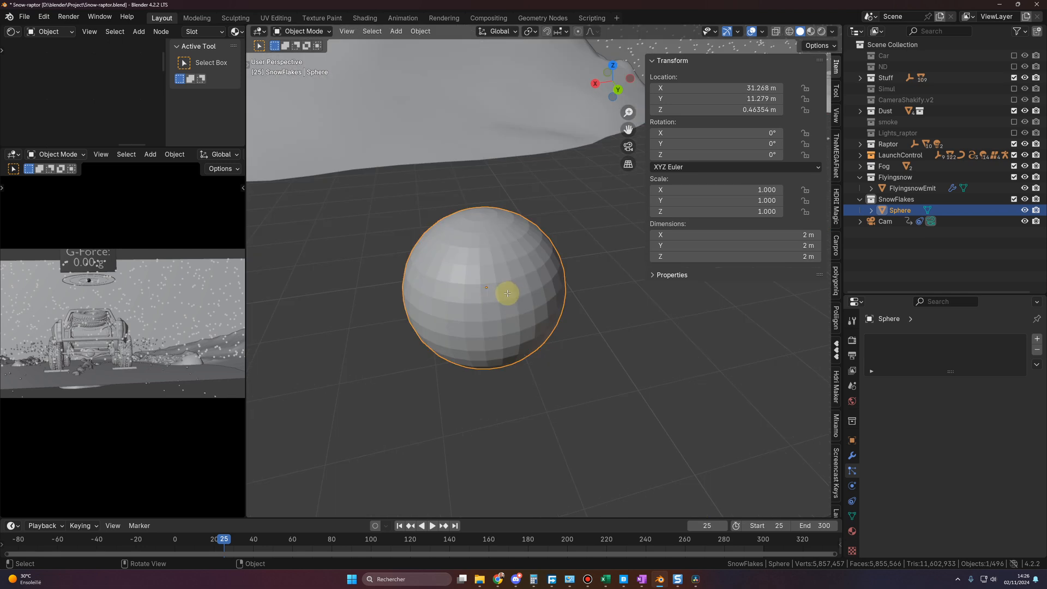
pyautogui.press('Tab')
pyautogui.scroll(3, 489, 311)
pyautogui.click(570, 309)
pyautogui.keyDown('shift'); pyautogui.moveTo(540, 312); pyautogui.dragTo(587, 301, button='middle'); pyautogui.keyUp('shift')
pyautogui.scroll(-3, 587, 301)
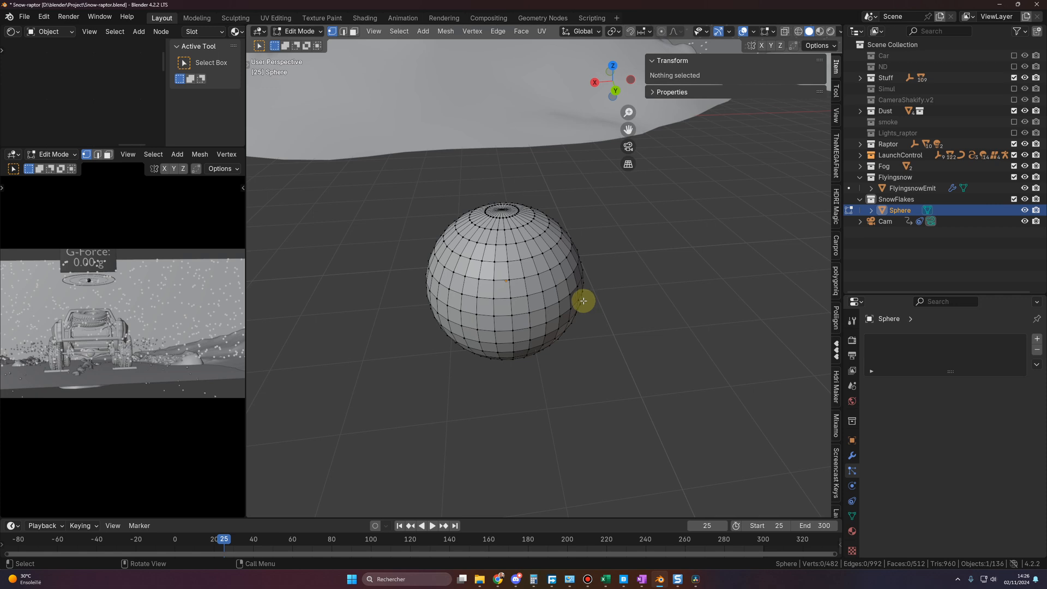
pyautogui.click(525, 280)
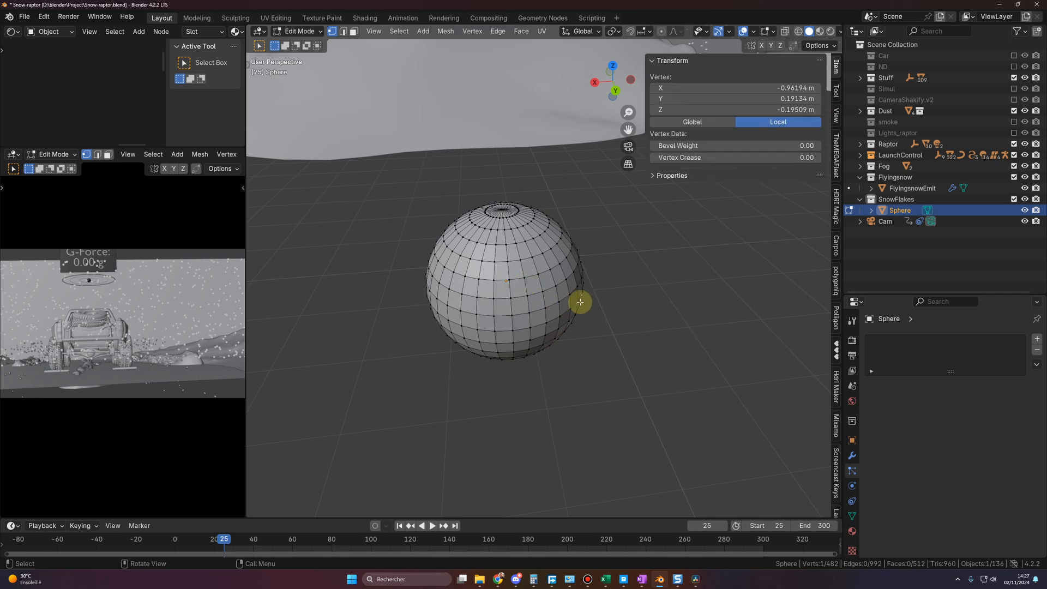
pyautogui.click(508, 279)
pyautogui.press('g')
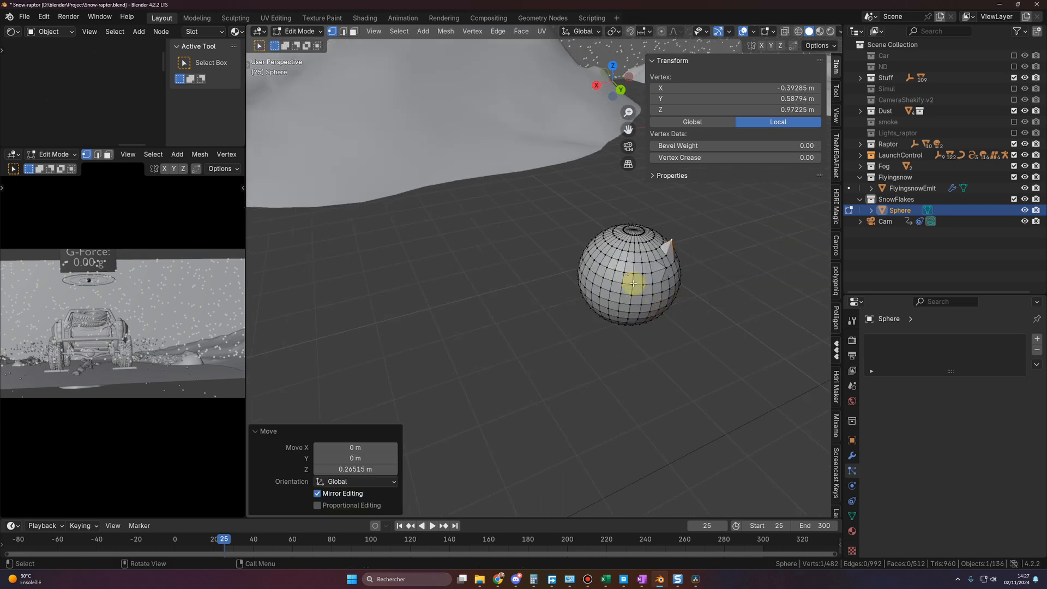
pyautogui.press('g')
pyautogui.press('z')
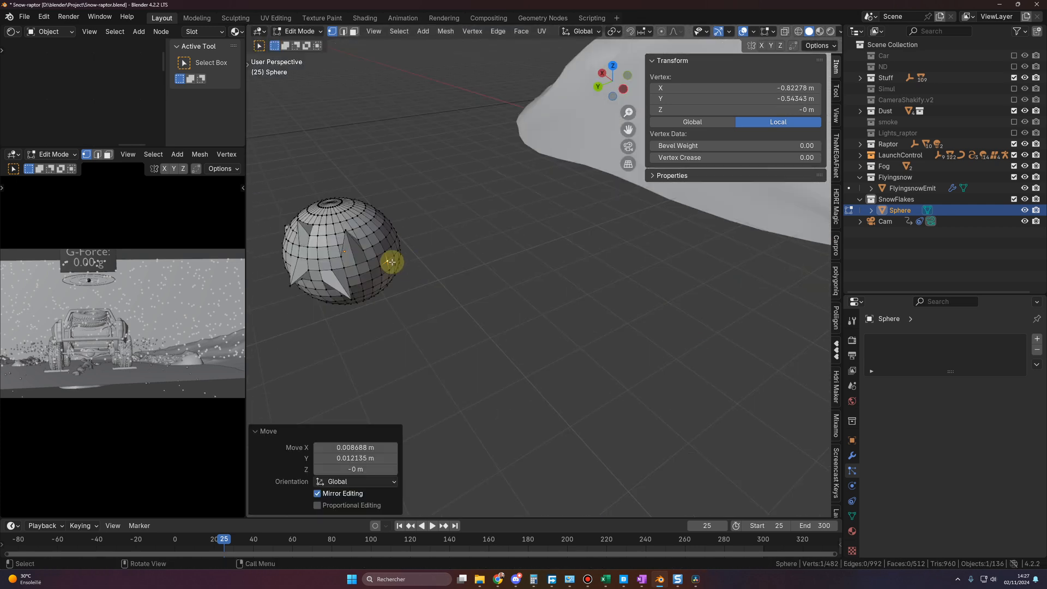
pyautogui.hotkey('ctrl', 'z')
pyautogui.press('g')
pyautogui.click(406, 255)
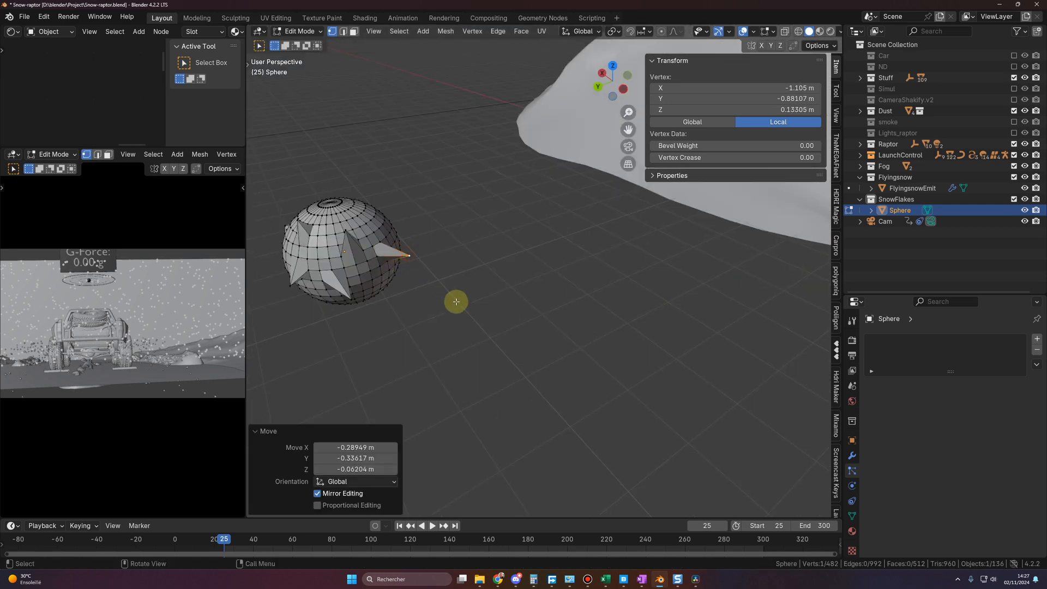
pyautogui.moveTo(456, 302); pyautogui.dragTo(503, 320, button='middle')
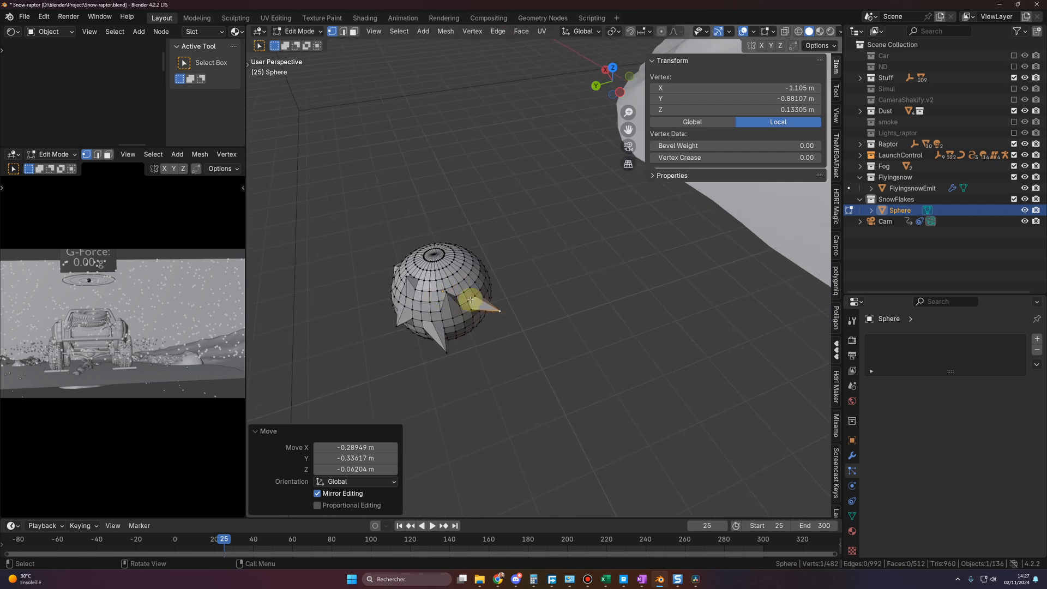
pyautogui.moveTo(467, 303); pyautogui.dragTo(474, 319, button='middle')
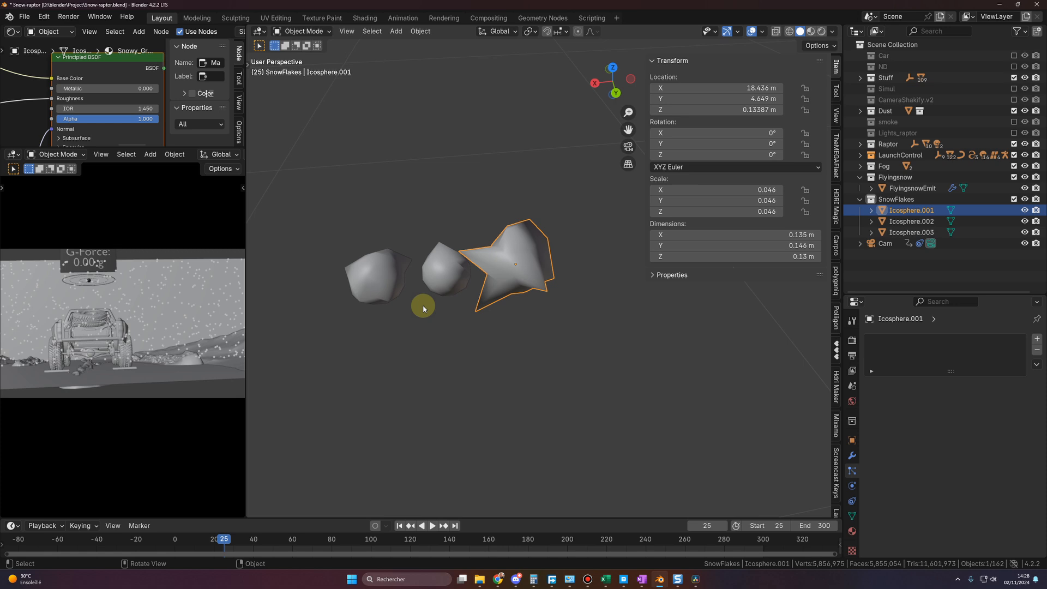
# - Examine the shape, smooth shading, scale and dimensions of the three icosphere snowflakes in the SnowFlakes collection
pyautogui.moveTo(421, 304); pyautogui.dragTo(449, 297, button='middle')
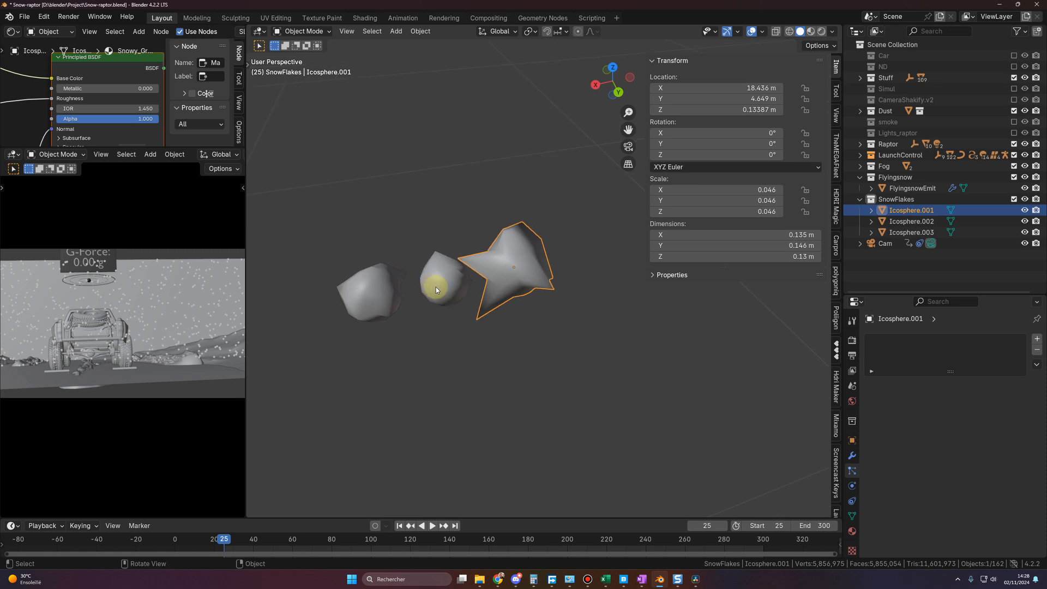
pyautogui.scroll(2, 442, 288)
pyautogui.scroll(-2, 455, 293)
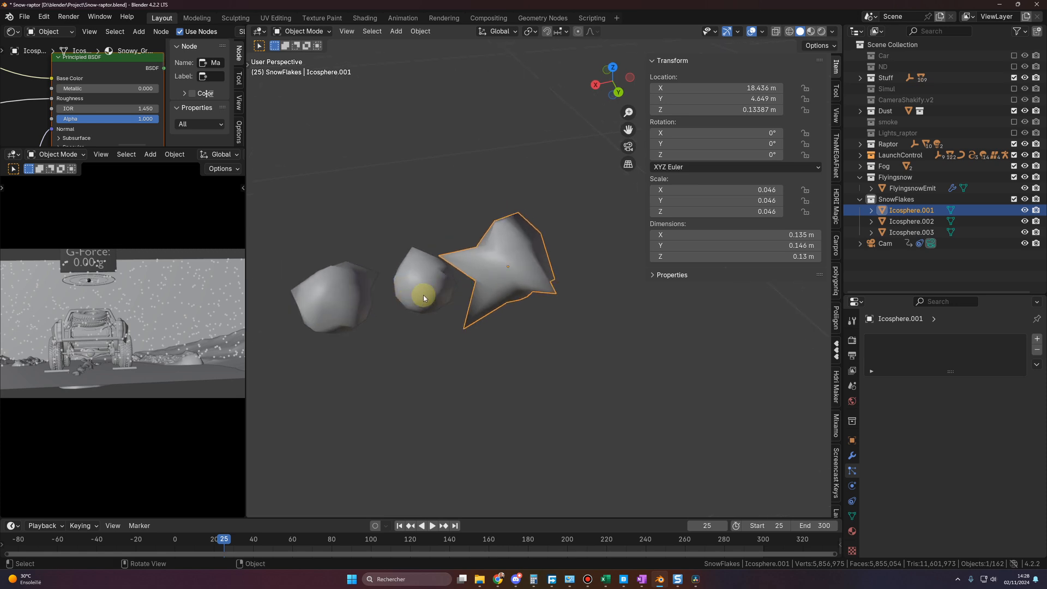
pyautogui.rightClick(500, 256)
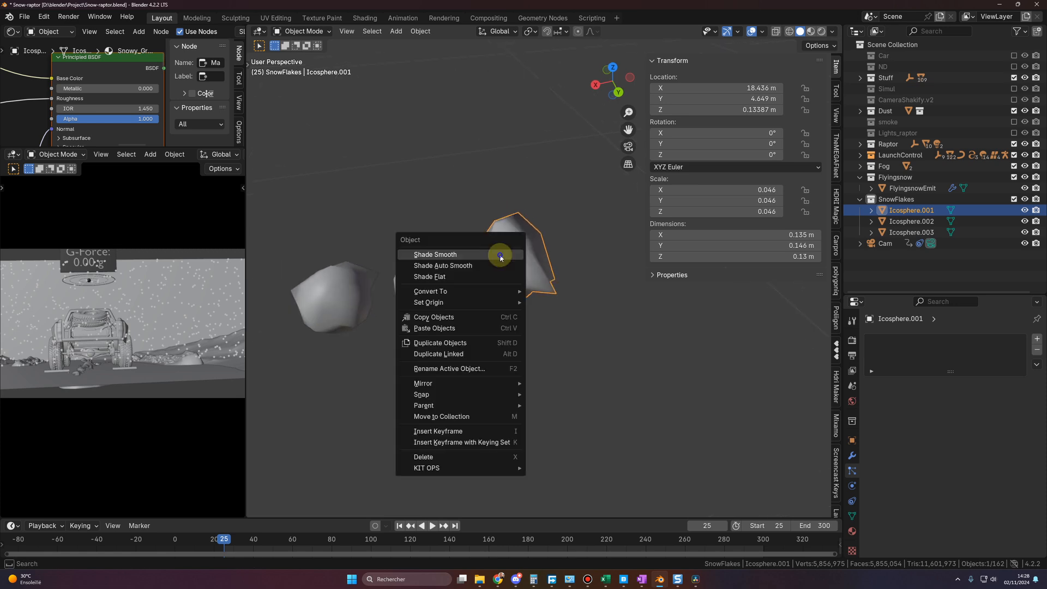
pyautogui.click(562, 319)
pyautogui.moveTo(562, 319); pyautogui.dragTo(539, 308, button='middle')
pyautogui.click(541, 274)
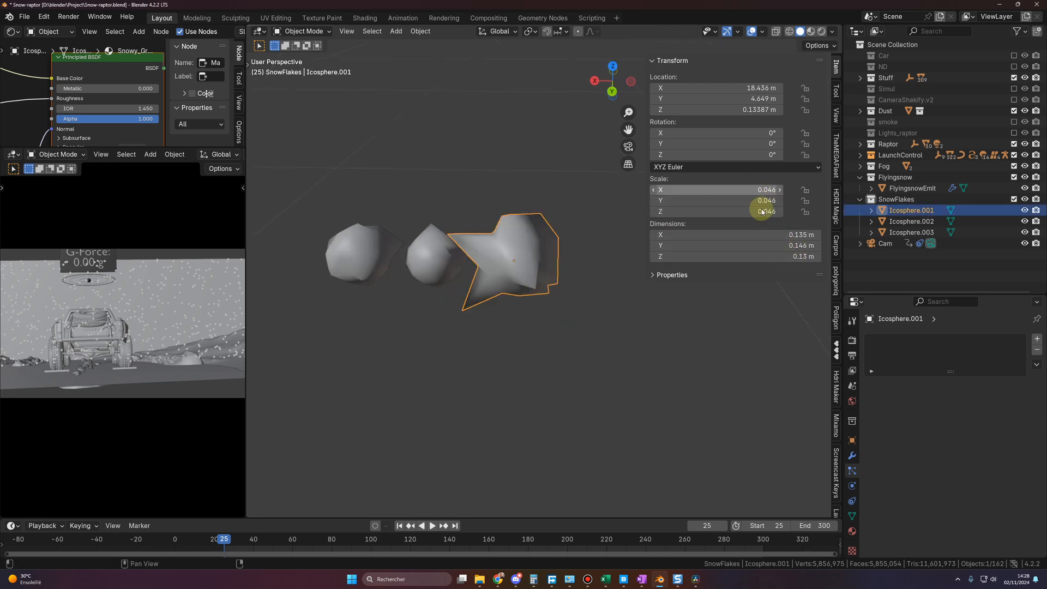
pyautogui.click(434, 257)
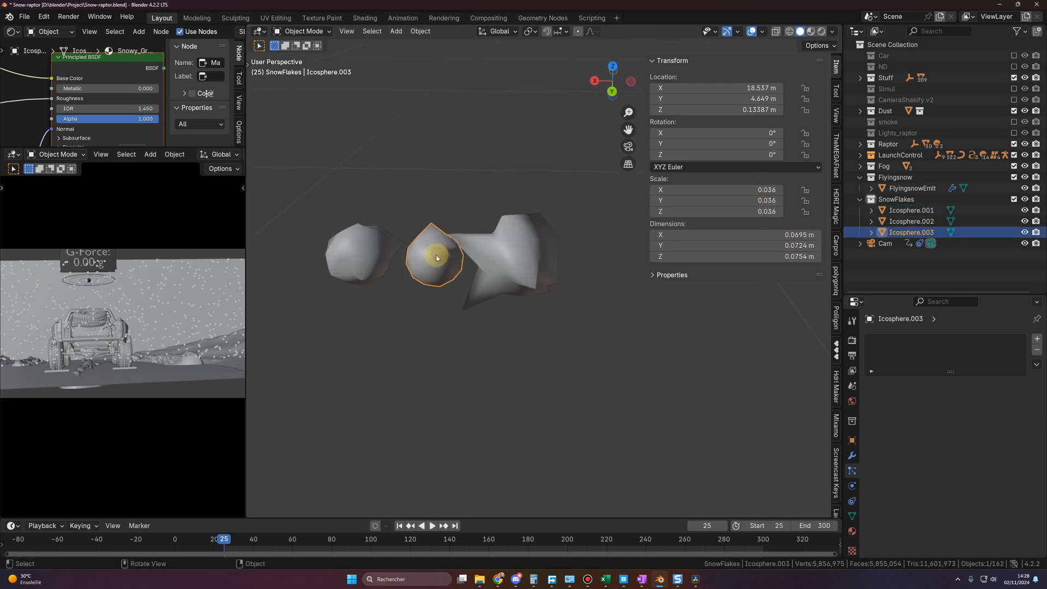
pyautogui.click(330, 240)
pyautogui.click(423, 261)
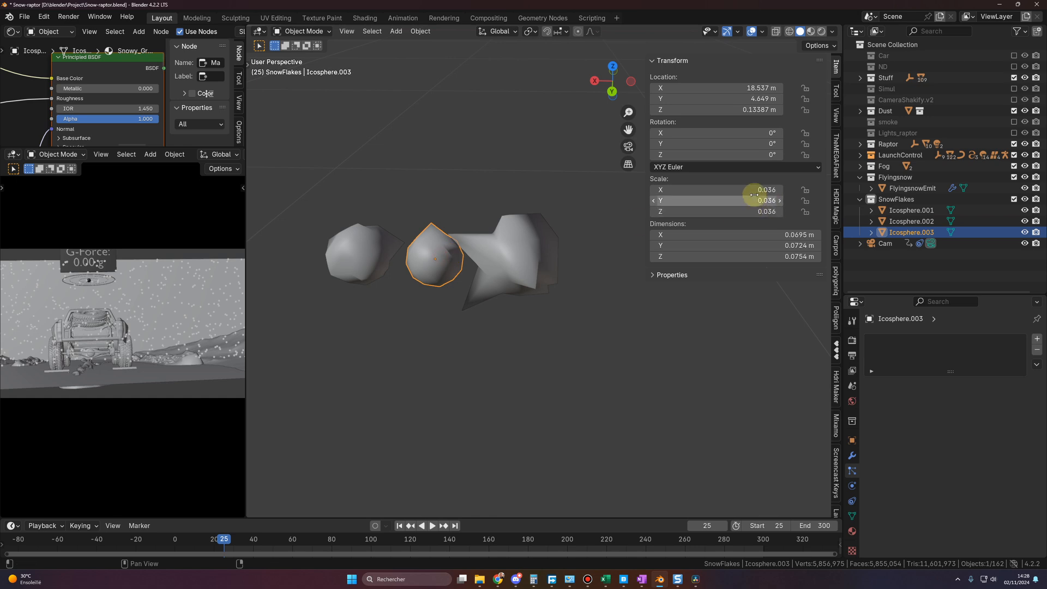
pyautogui.moveTo(567, 306); pyautogui.dragTo(568, 329, button='middle')
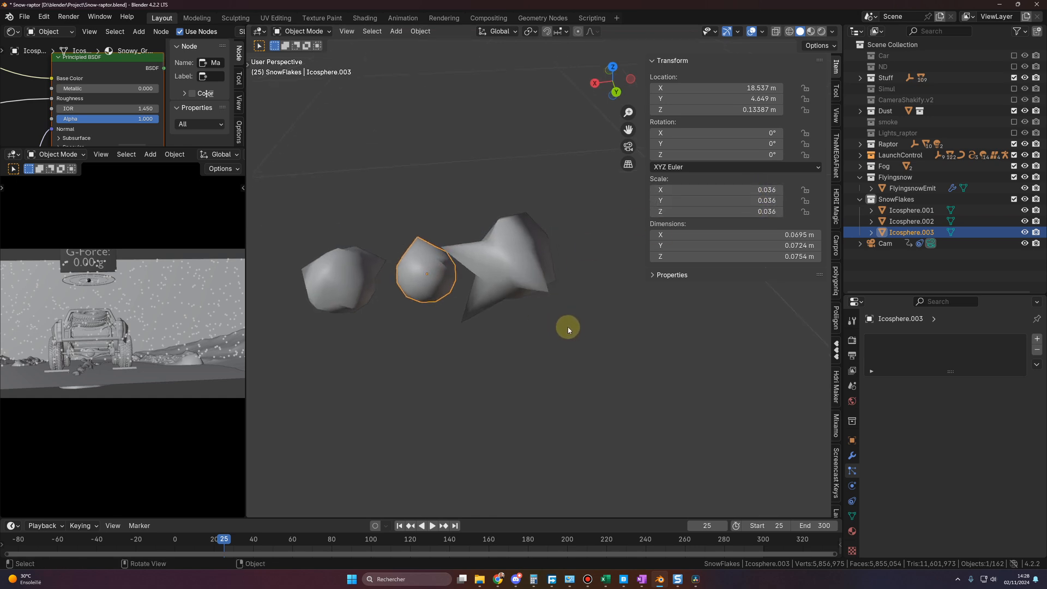
pyautogui.click(568, 329)
pyautogui.scroll(-2, 568, 329)
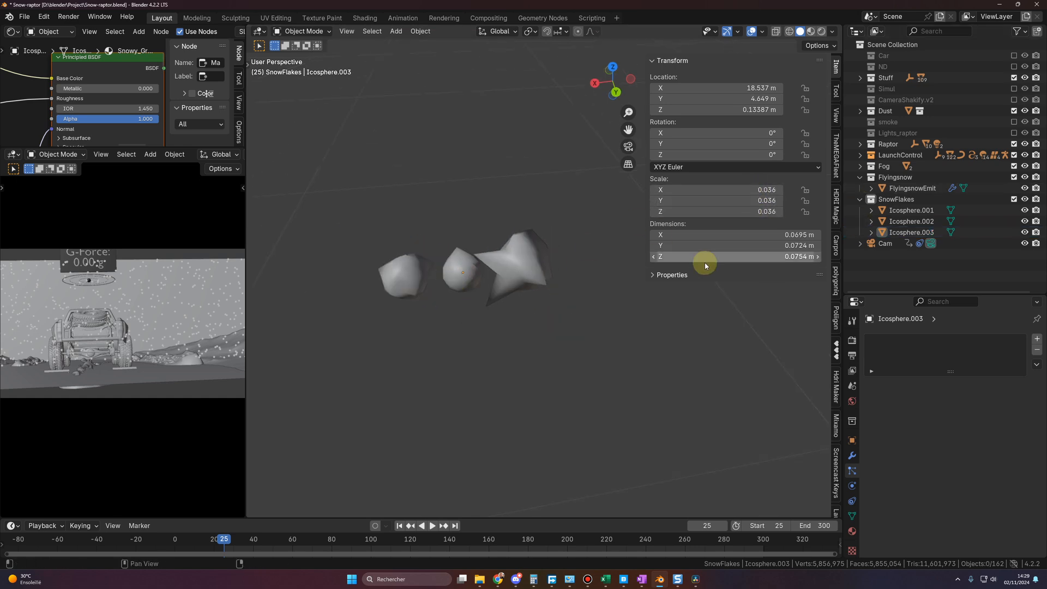
# - Set the FlyingsnowEmit particle system to render as a collection, using SnowFlakes as the instance collection
pyautogui.click(914, 190)
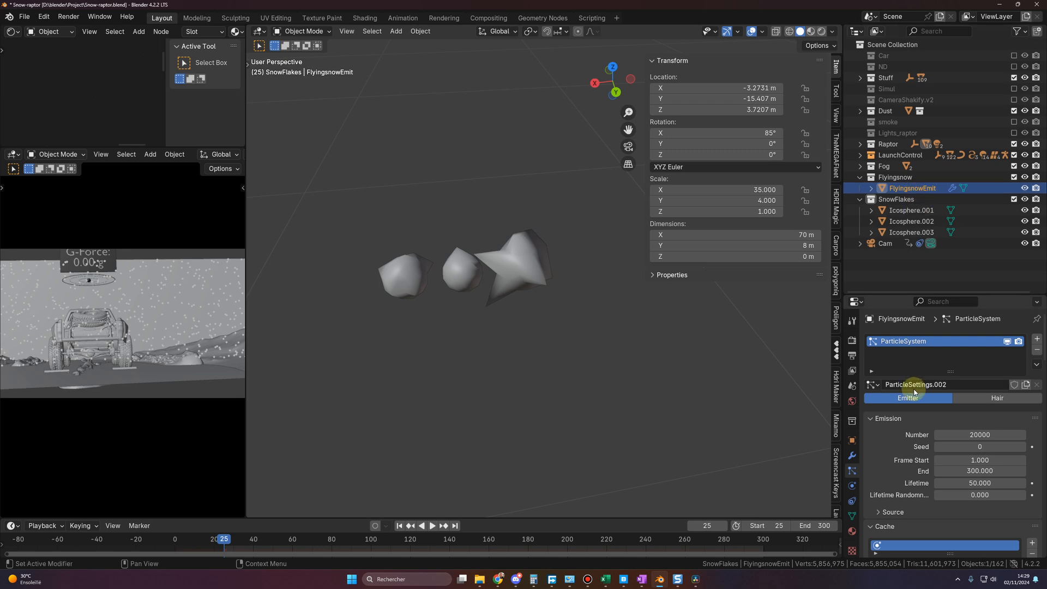
pyautogui.scroll(-10, 899, 371)
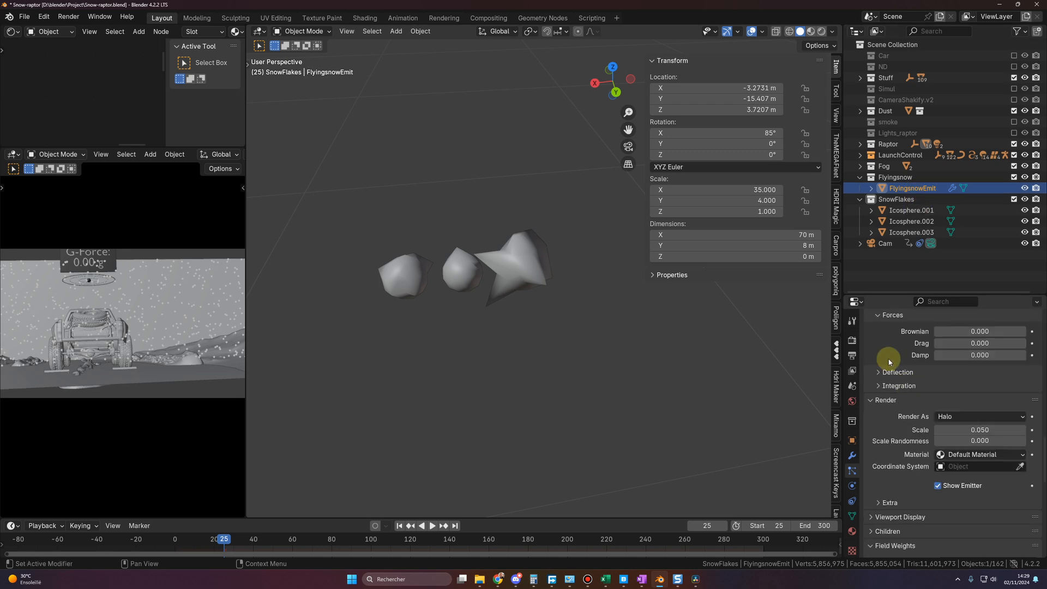
pyautogui.click(960, 417)
pyautogui.click(950, 487)
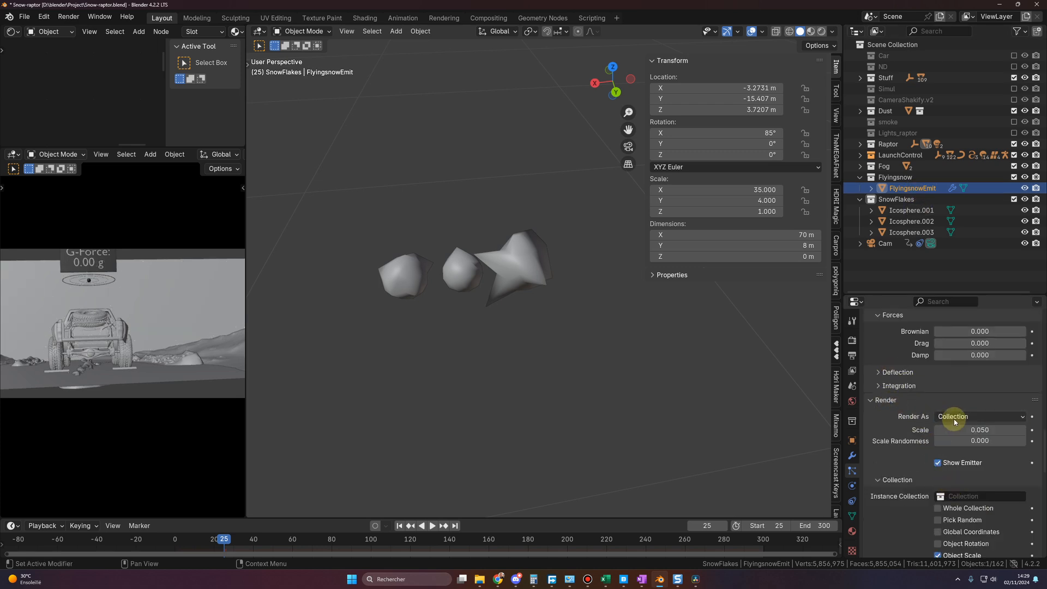
pyautogui.click(968, 496)
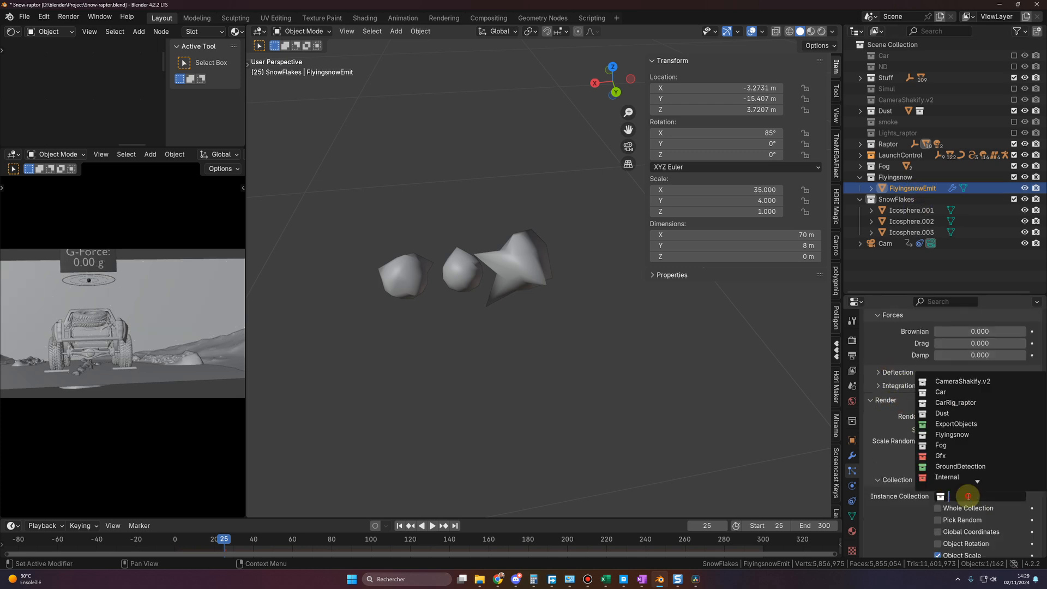
pyautogui.scroll(-5, 969, 480)
pyautogui.click(976, 466)
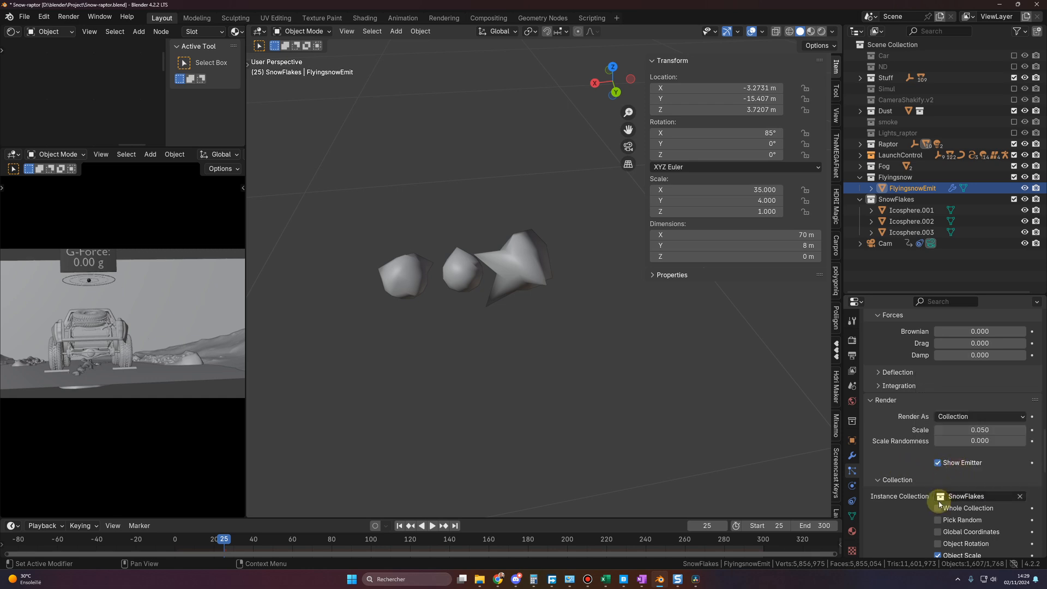
# - Set the rendered particle scale to 0.3 and edit the scale randomness
pyautogui.scroll(-1, 934, 496)
pyautogui.click(950, 408)
pyautogui.write('0.3')
pyautogui.press('Return')
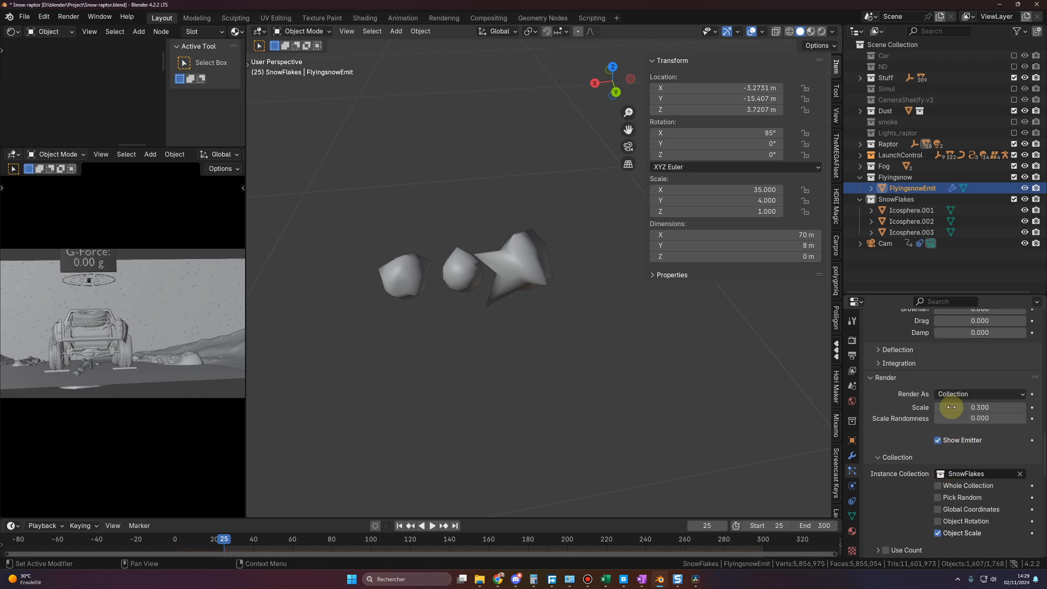
pyautogui.click(967, 419)
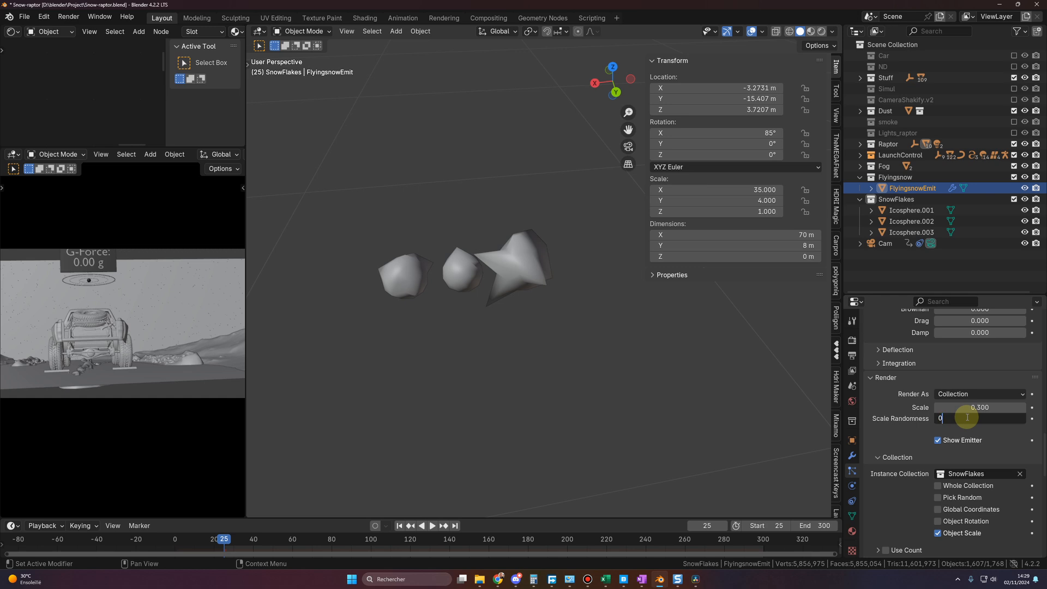
pyautogui.write('0')
pyautogui.press('Return')
# - Set the gravity field weight of the flying snow particles to 0.5 and play the animation
pyautogui.scroll(-7, 949, 431)
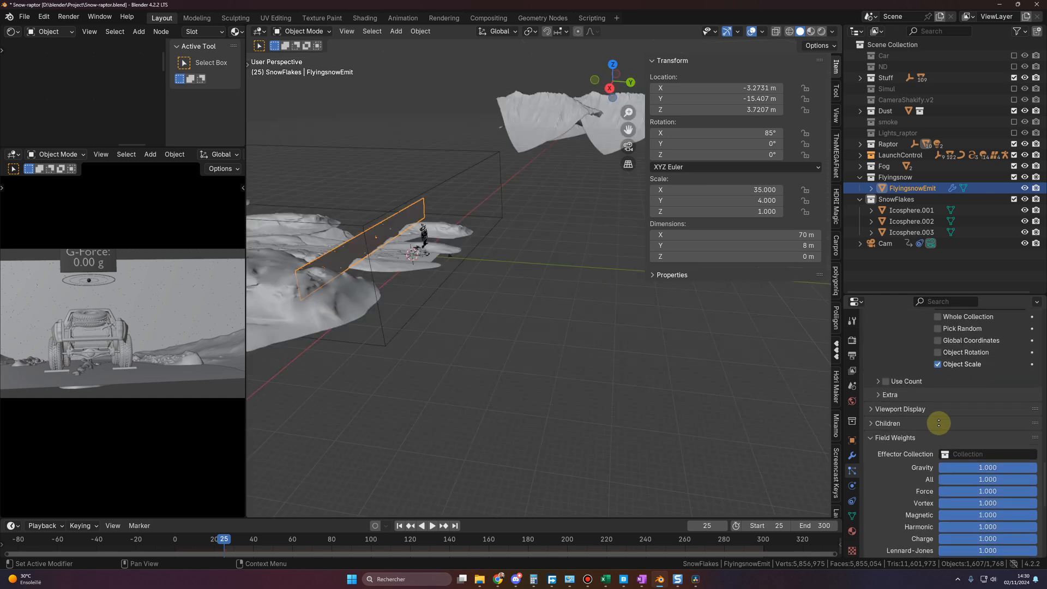
pyautogui.scroll(-1, 939, 423)
pyautogui.click(968, 452)
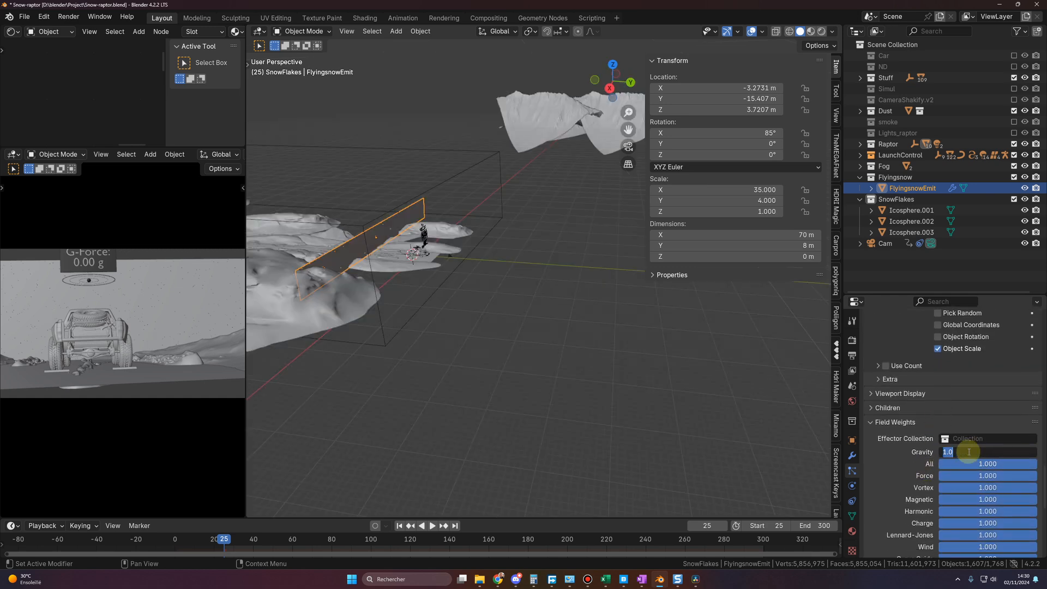
pyautogui.press('Return')
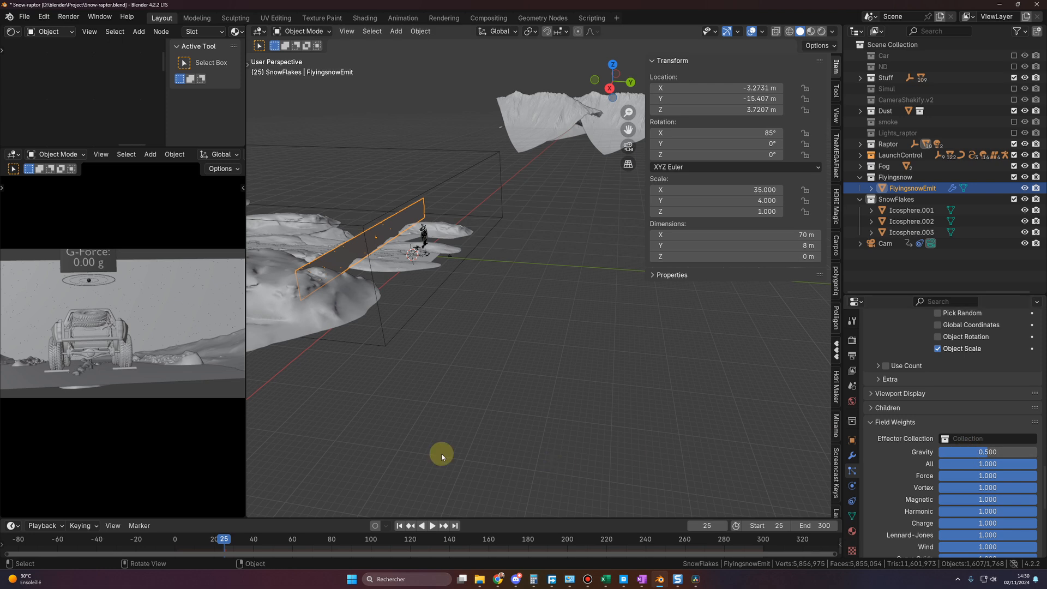
pyautogui.moveTo(439, 453); pyautogui.dragTo(492, 300, button='middle')
pyautogui.click(433, 526)
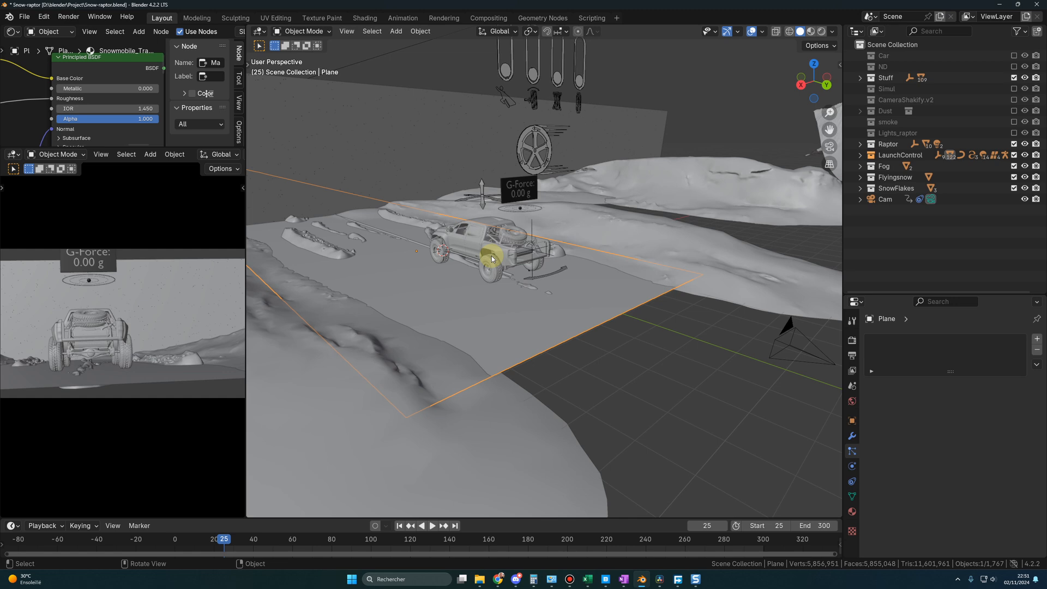
# - Create a new collection named SnowWheels in the scene collection
pyautogui.click(907, 234)
pyautogui.rightClick(907, 234)
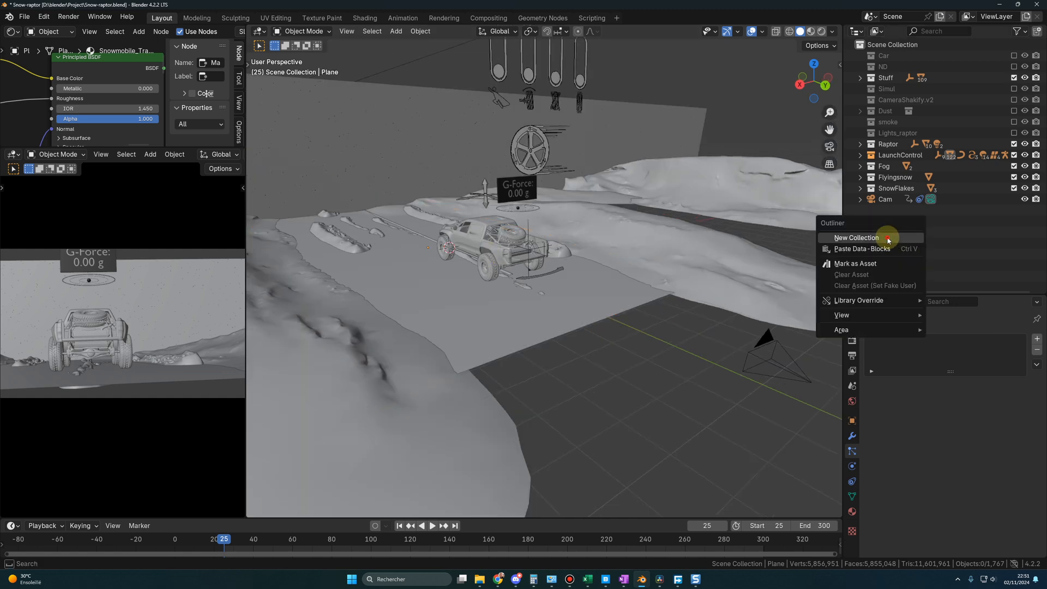
pyautogui.click(902, 234)
pyautogui.doubleClick(899, 199)
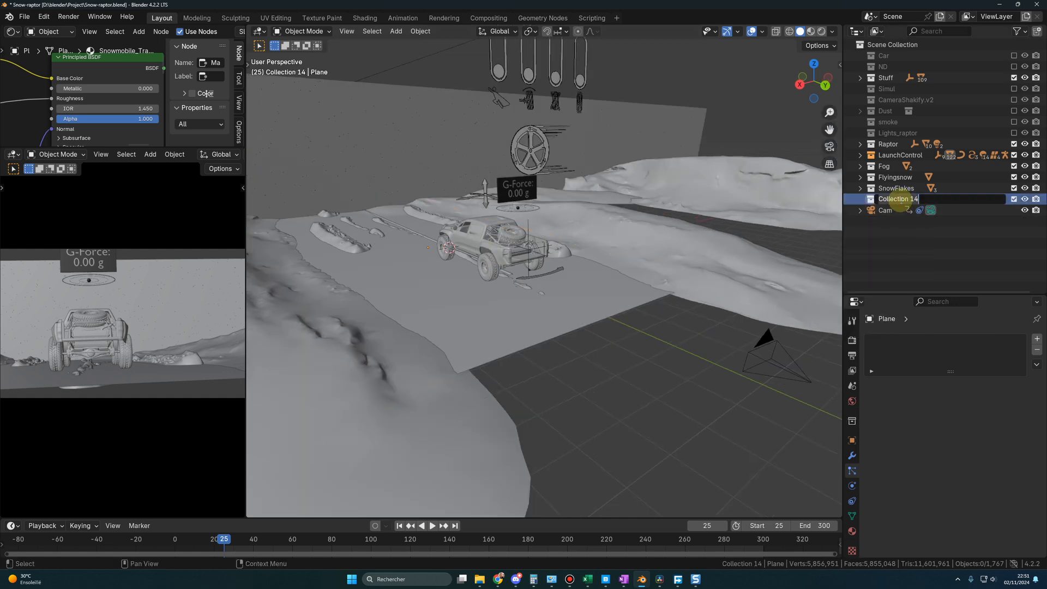
pyautogui.write('SnowWheels')
pyautogui.press('Return')
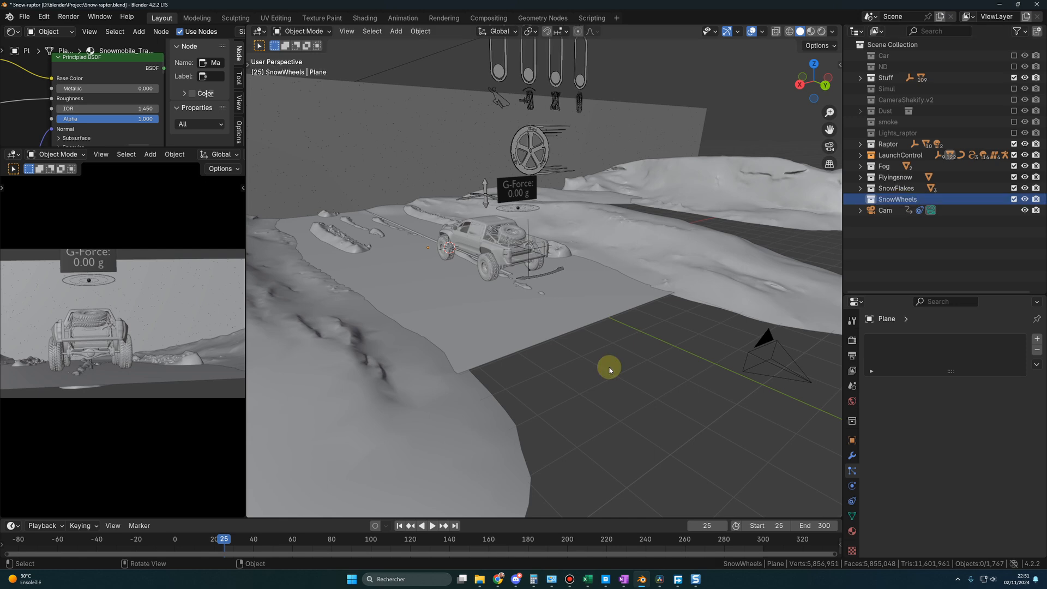
# - Add a 2 m plane to the SnowWheels collection and move it behind the truck to about X 1.36 m, Y 6.23 m
pyautogui.hotkey('shift', 'a')
pyautogui.moveTo(596, 355)
pyautogui.click(663, 356)
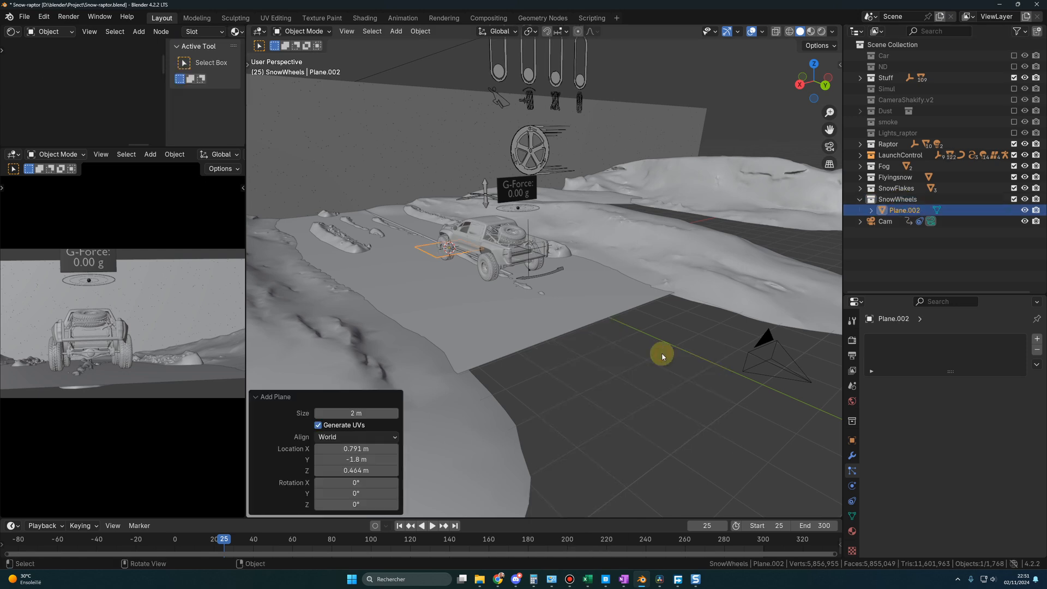
pyautogui.press('g')
pyautogui.click(586, 299)
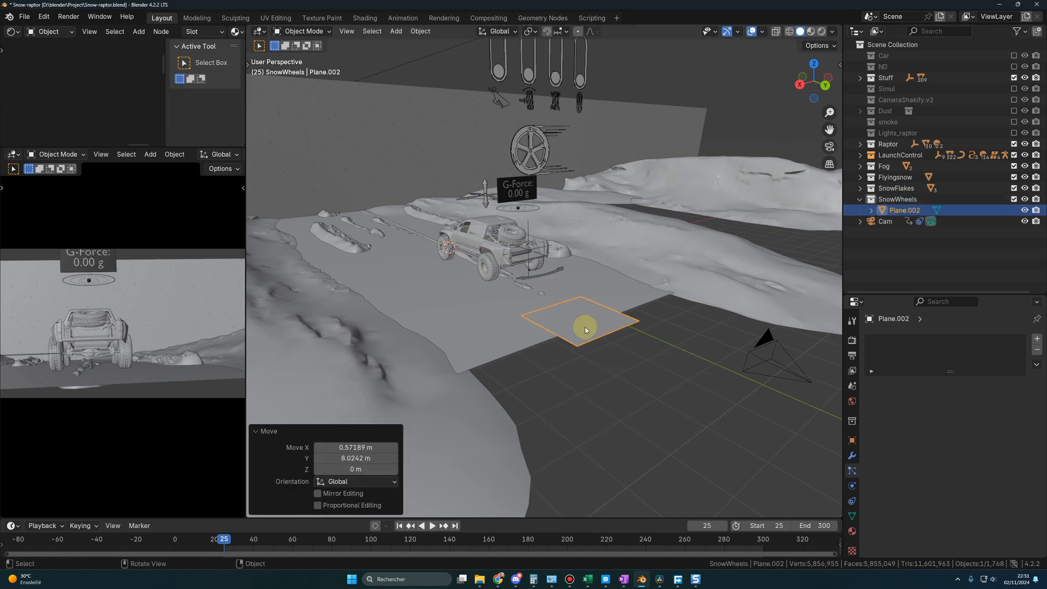
# - Rotate the plane to 111.6° around X and set its Y dimension to 0.17 m
pyautogui.press('n')
pyautogui.click(735, 132)
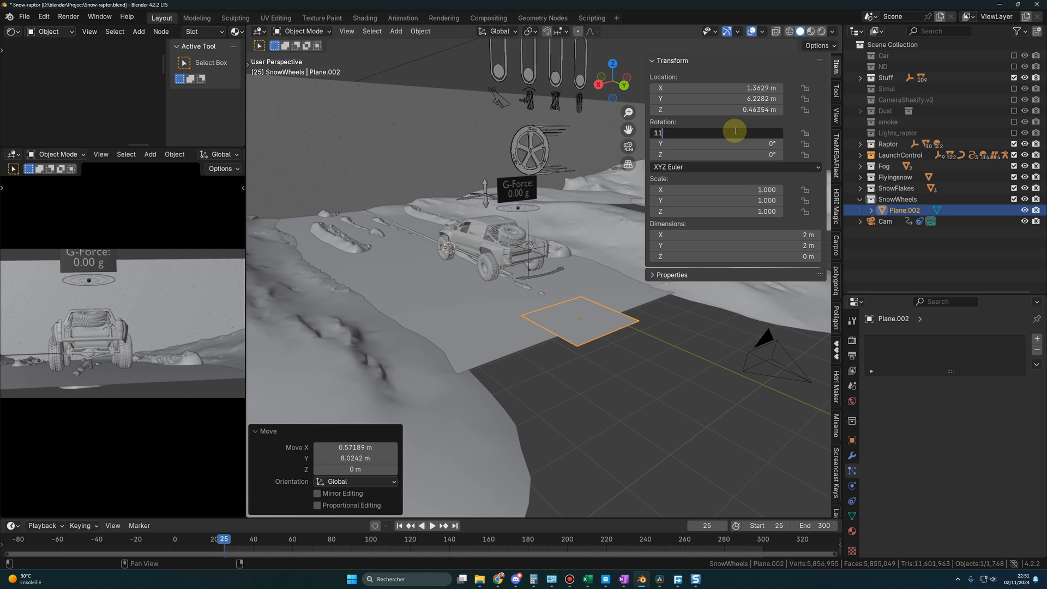
pyautogui.press('Return')
pyautogui.moveTo(701, 145); pyautogui.dragTo(596, 339, button='middle')
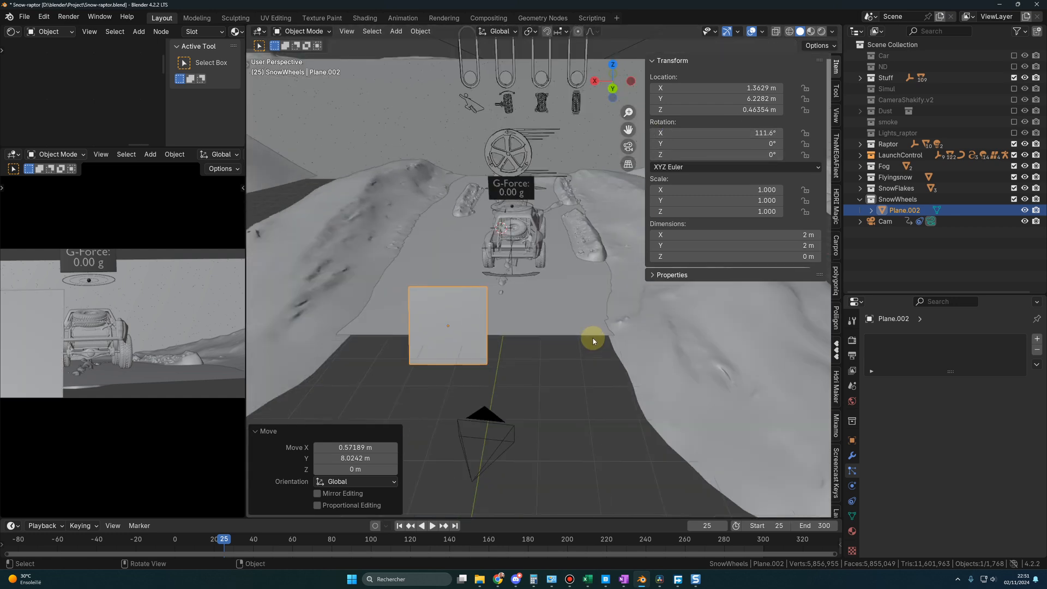
pyautogui.click(752, 245)
pyautogui.write('0.17')
pyautogui.press('Return')
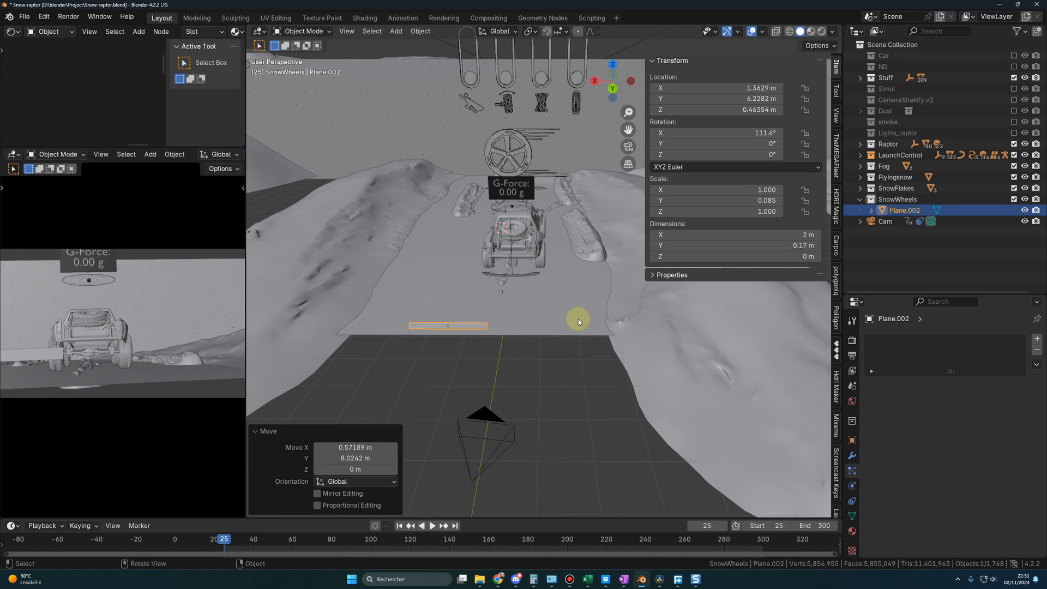
# - Move the plane up behind one rear wheel and lower it to about Z 0.18 m
pyautogui.press('g')
pyautogui.hotkey('shift', 'z')
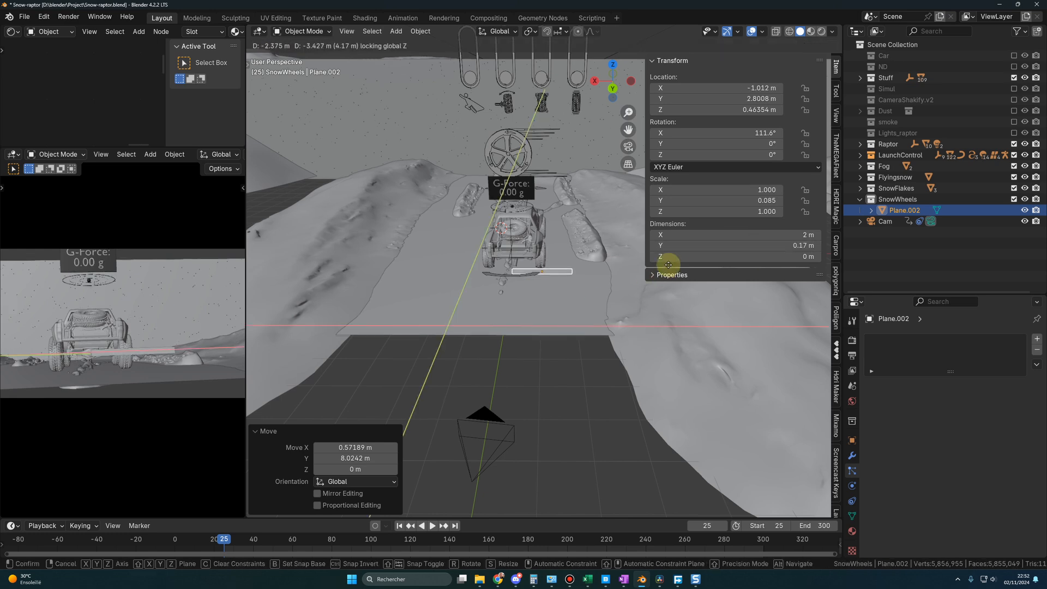
pyautogui.click(667, 259)
pyautogui.press('KP_Decimal')
pyautogui.moveTo(540, 265); pyautogui.dragTo(561, 243, button='middle')
pyautogui.press('g')
pyautogui.press('z')
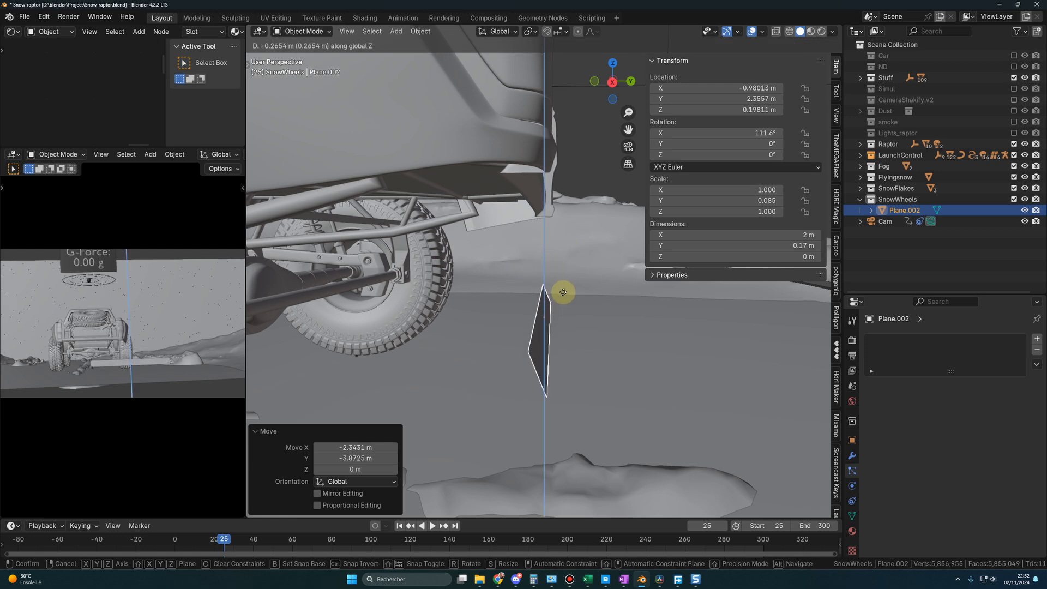
pyautogui.click(563, 292)
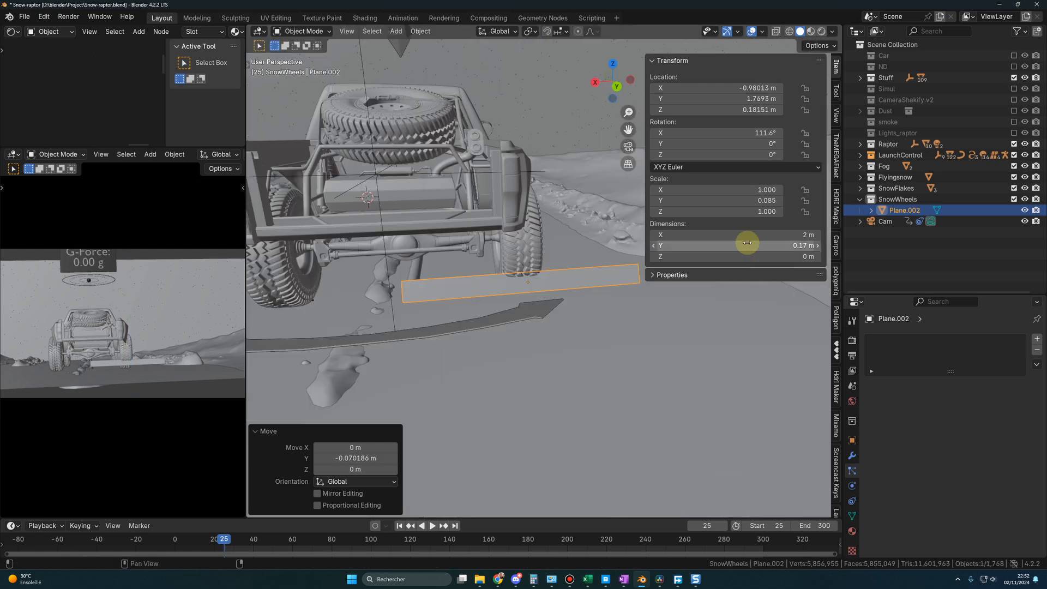
# - Narrow the plane's X dimension to 0.57 m and align it behind the rear tyre at about X -0.94 m, Y 1.8 m
pyautogui.moveTo(737, 235); pyautogui.dragTo(682, 235)
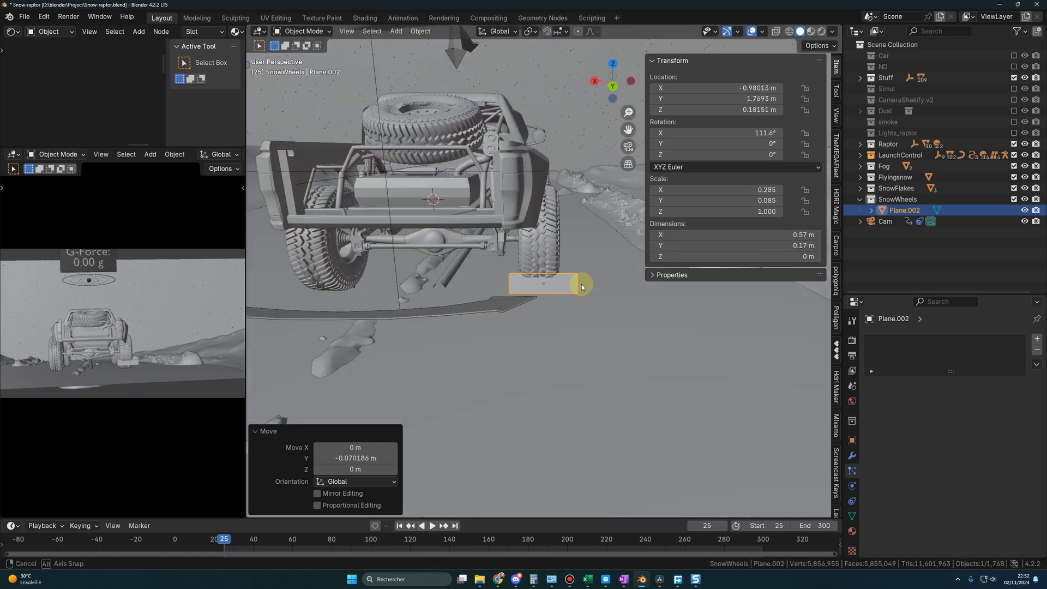
pyautogui.moveTo(582, 283); pyautogui.dragTo(526, 297, button='middle')
pyautogui.press('g')
pyautogui.click(584, 283)
pyautogui.scroll(-2, 526, 297)
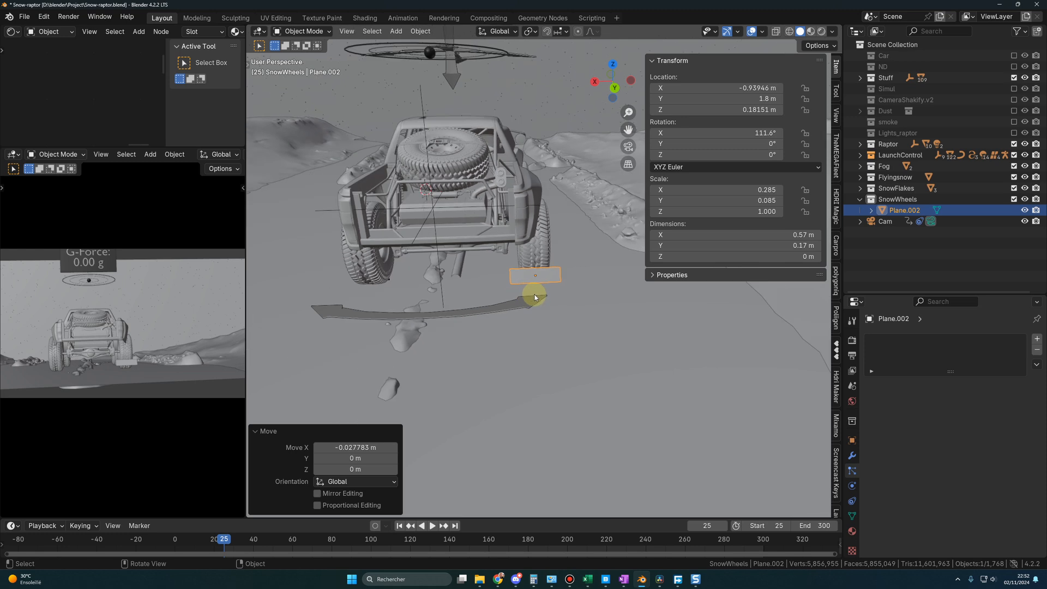
# - Duplicate the plane's face in Edit Mode and shift the copy about 1.9 m along X behind the other rear wheel
pyautogui.press('Tab')
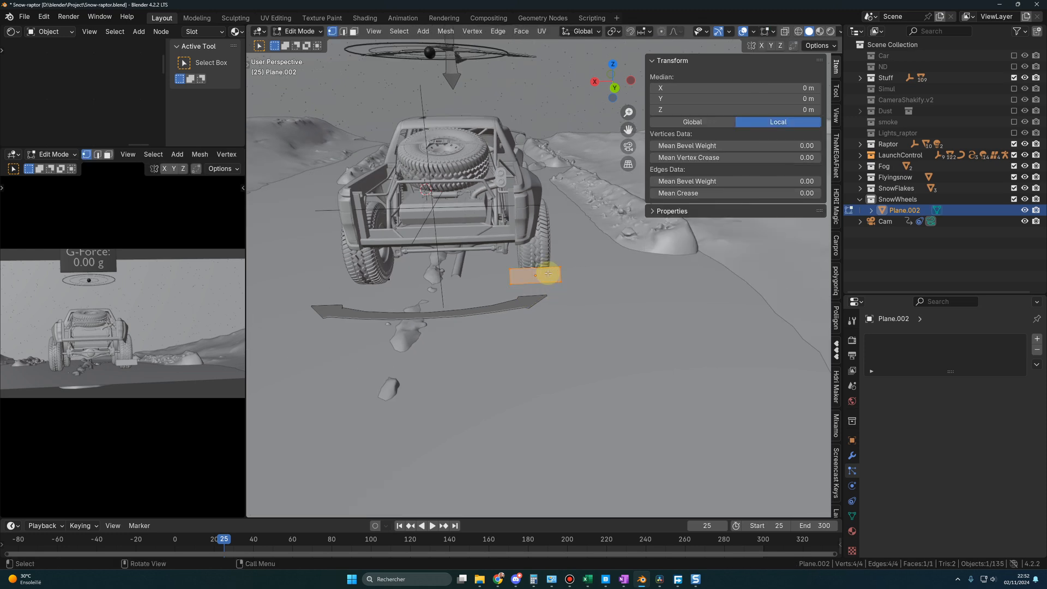
pyautogui.hotkey('shift', 'd')
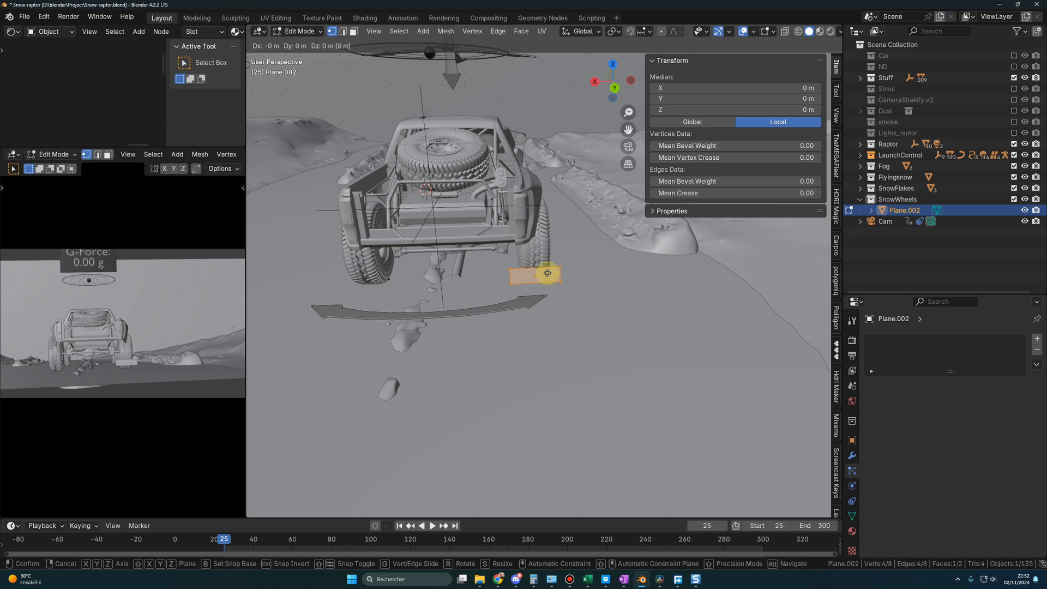
pyautogui.press('x')
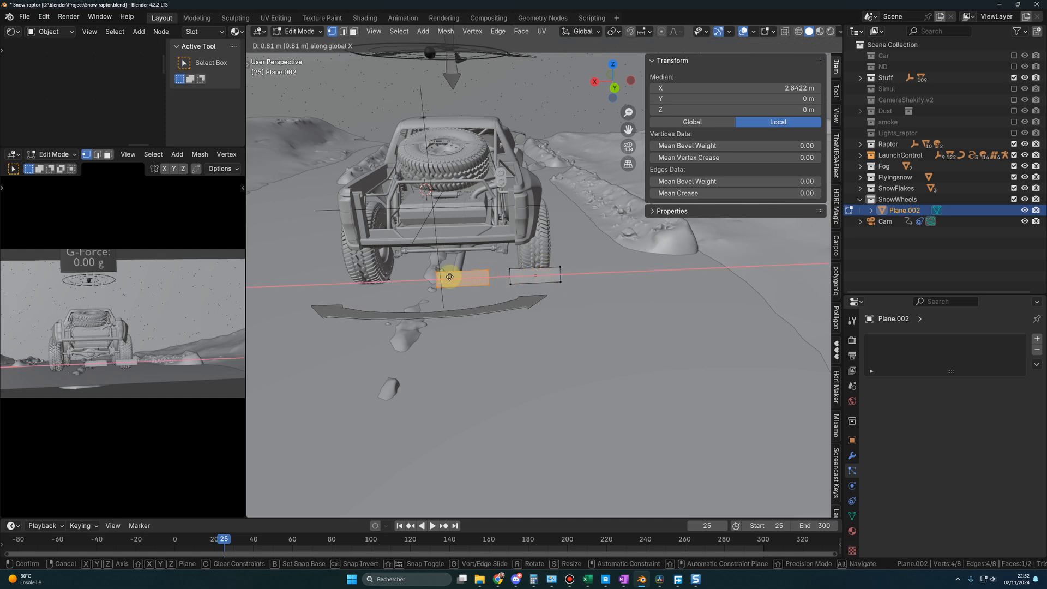
pyautogui.click(375, 276)
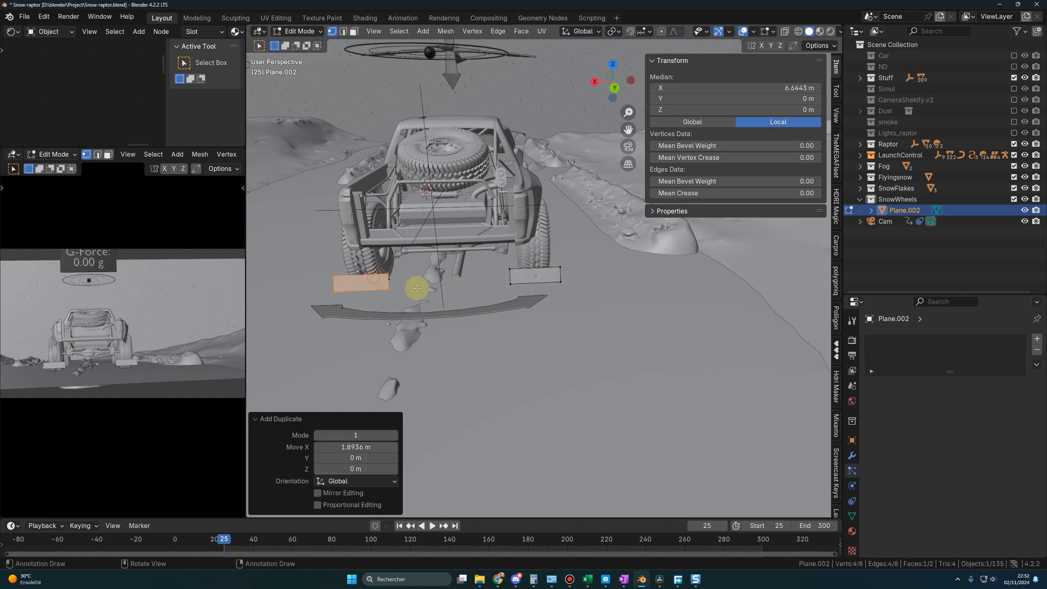
pyautogui.moveTo(417, 290); pyautogui.dragTo(445, 311, button='middle')
pyautogui.press('x')
pyautogui.press('Tab')
pyautogui.scroll(-2, 488, 315)
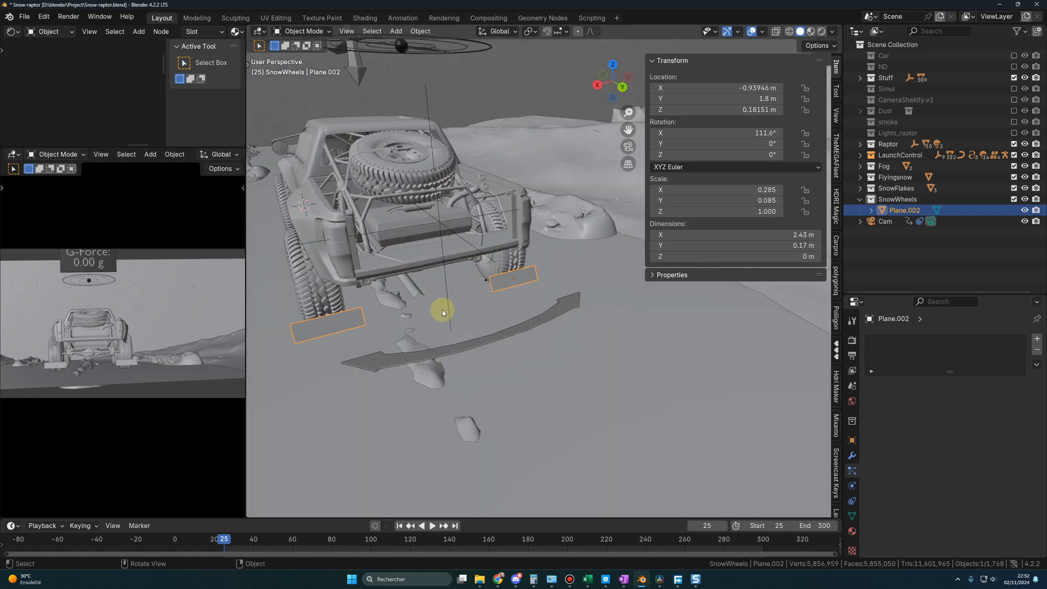
# - Rename the two-part wheel plane as SnowWheelsEmit
pyautogui.doubleClick(901, 210)
pyautogui.press('BackSpace')
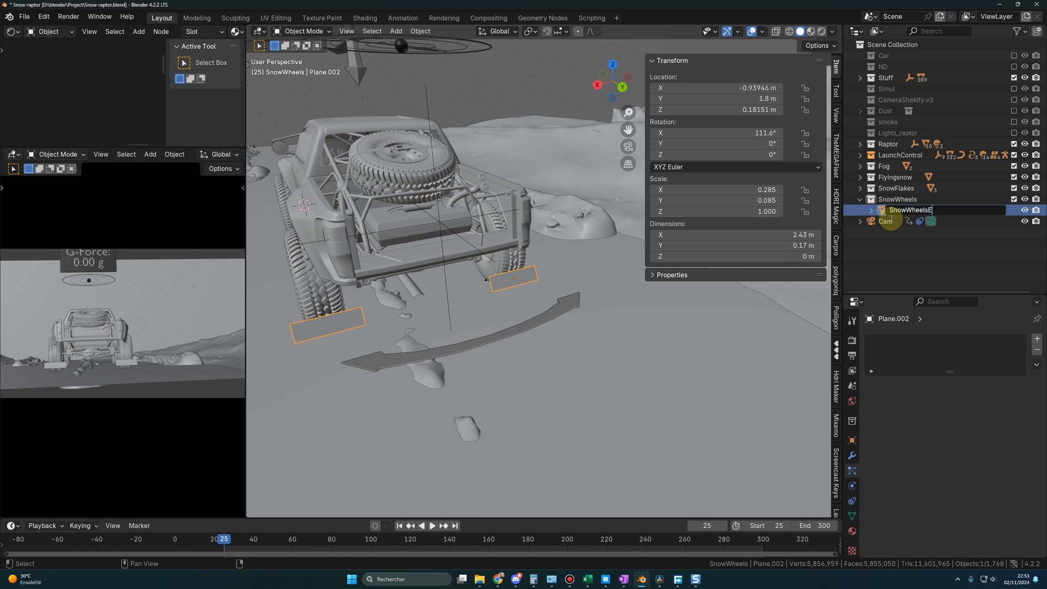
pyautogui.write('SnowWheelsEmit')
pyautogui.press('Return')
# - Parent SnowWheelsEmit to the truck's Full Body with Keep Transform, save the file and briefly play the animation
pyautogui.moveTo(461, 324)
pyautogui.mouseDown(button='middle')
pyautogui.moveTo(475, 329)
pyautogui.moveTo(453, 342)
pyautogui.moveTo(472, 335)
pyautogui.mouseUp(button='middle')
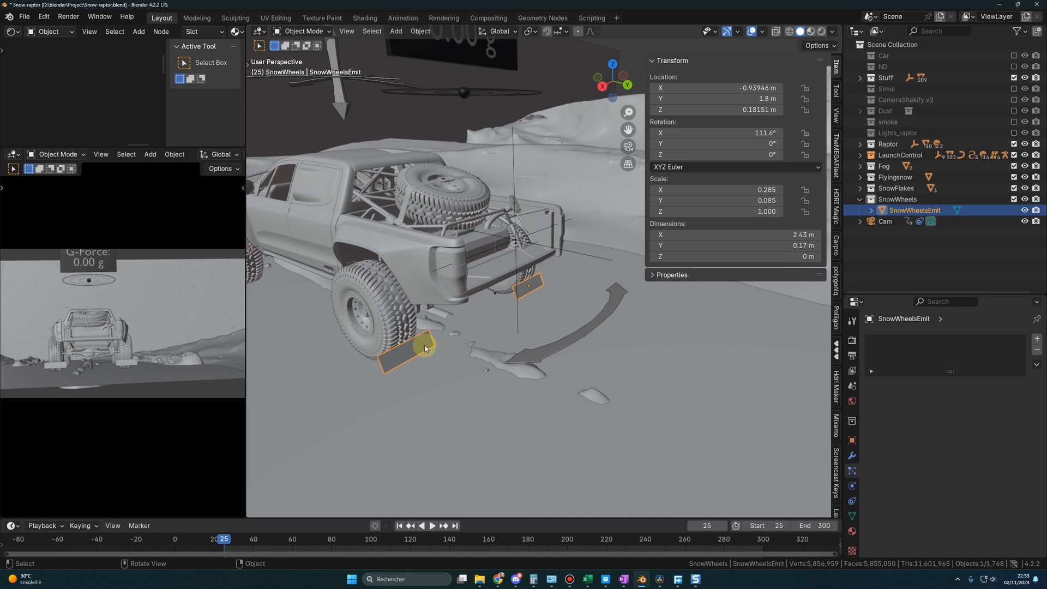
pyautogui.keyDown('shift'); pyautogui.click(357, 162); pyautogui.keyUp('shift')
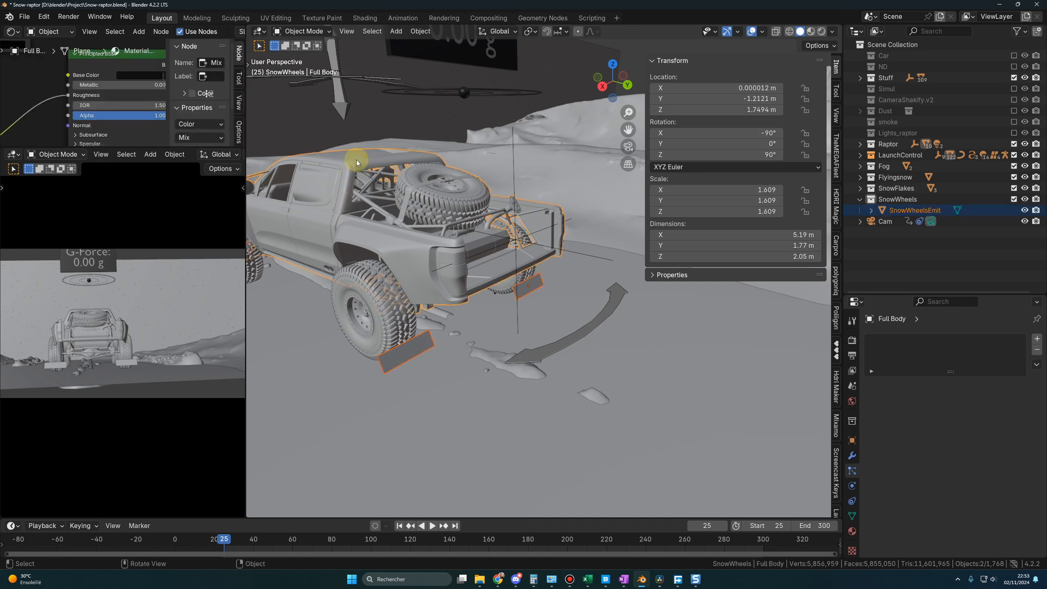
pyautogui.hotkey('ctrl', 'p')
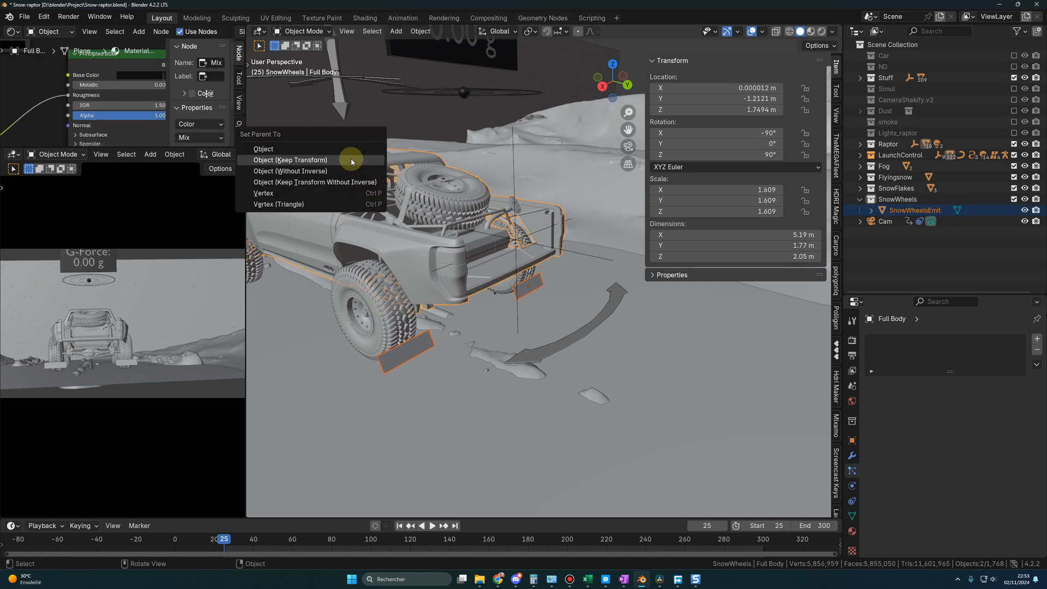
pyautogui.click(351, 160)
pyautogui.hotkey('ctrl', 's')
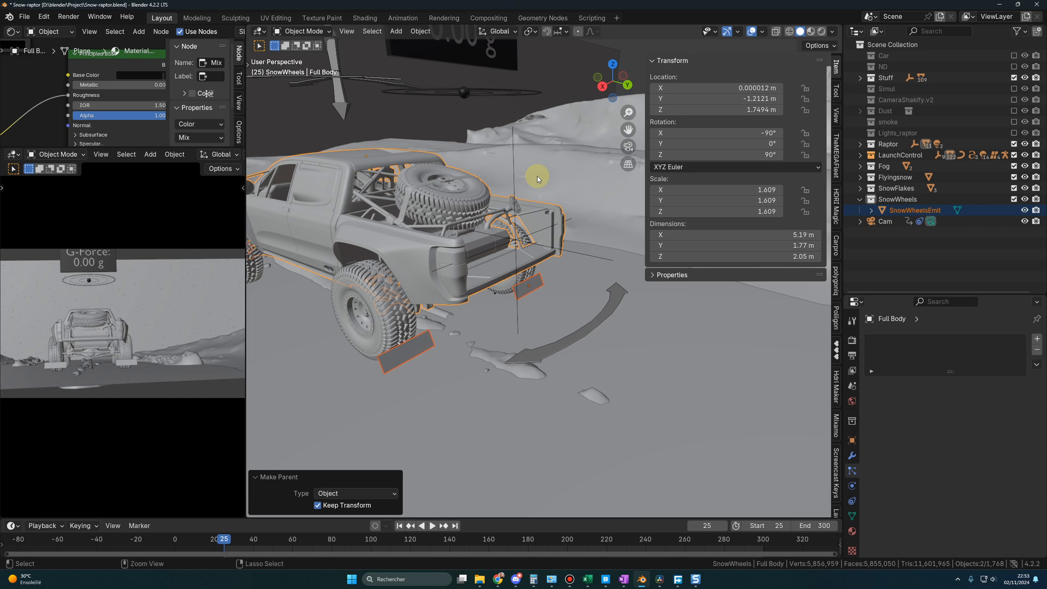
pyautogui.press('space')
pyautogui.press('Escape')
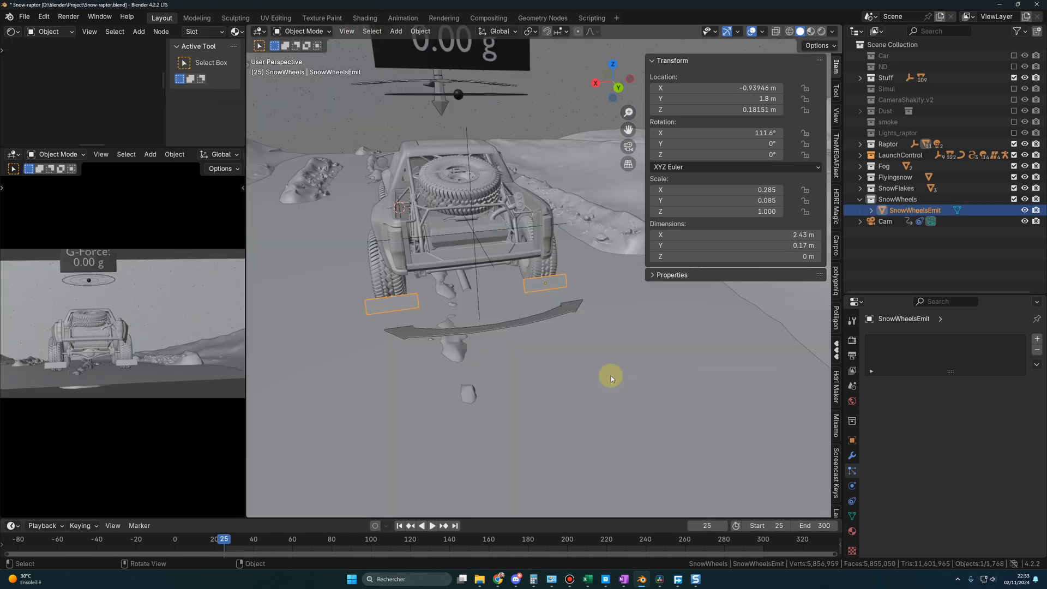
# - Add a particle system to SnowWheelsEmit with a particle number of 4000 and an emission end frame of 300
pyautogui.click(374, 320)
pyautogui.moveTo(374, 320); pyautogui.dragTo(427, 322, button='middle')
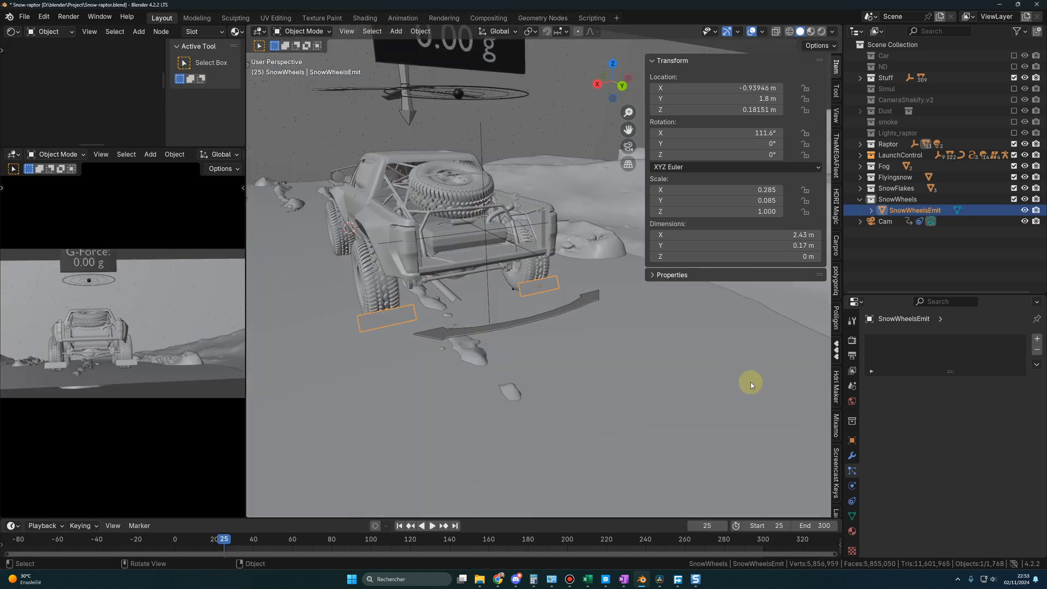
pyautogui.click(1037, 340)
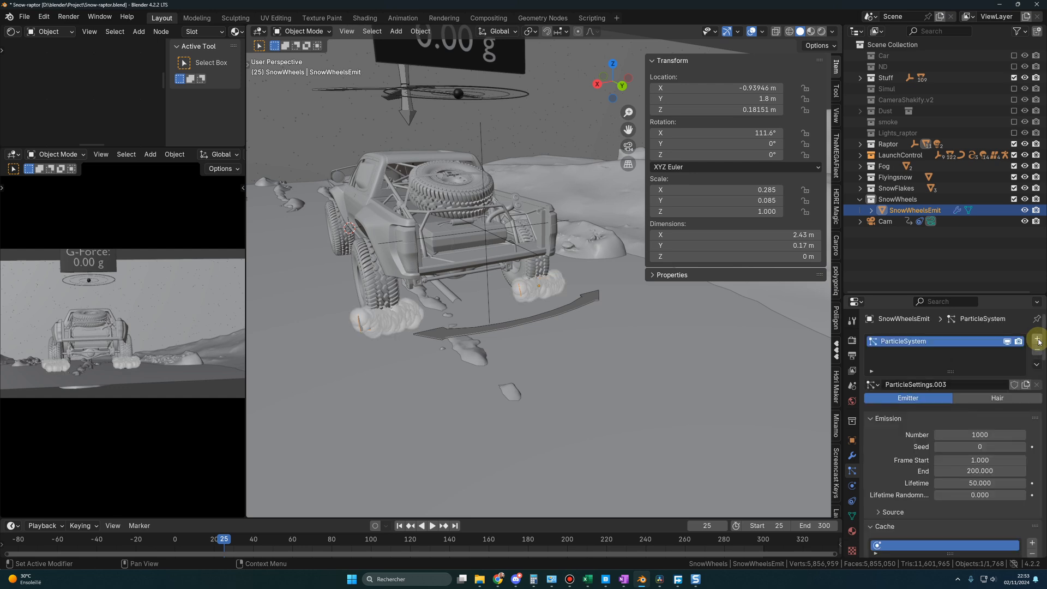
pyautogui.click(952, 436)
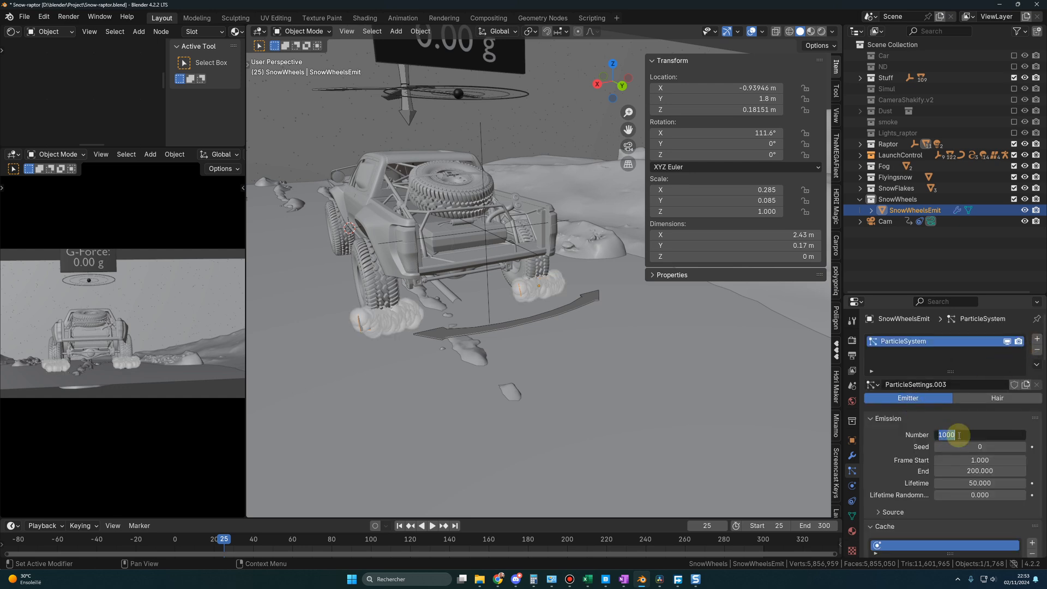
pyautogui.press('Return')
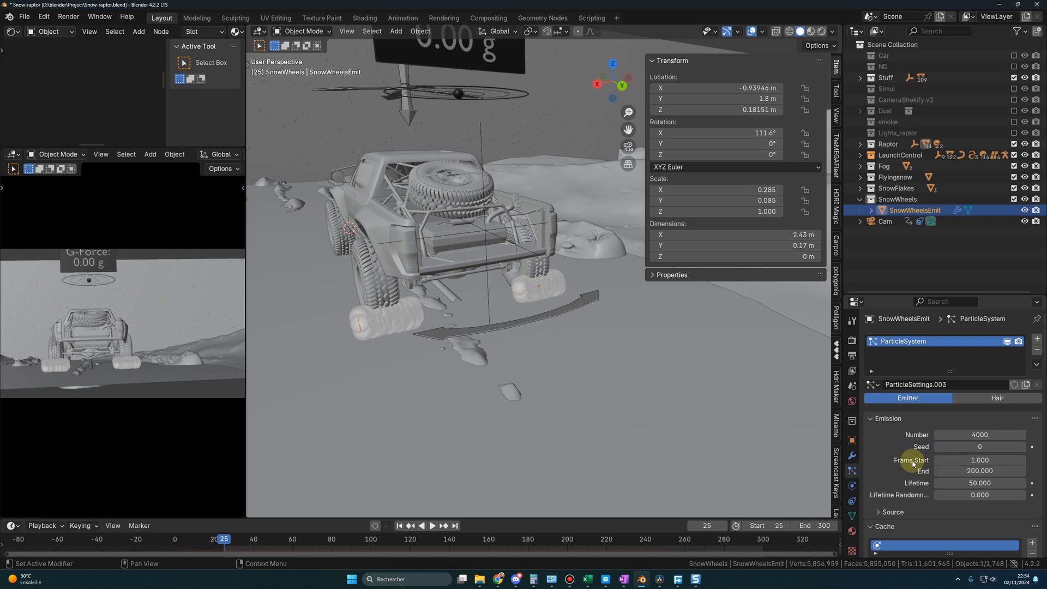
pyautogui.scroll(-1, 965, 461)
pyautogui.click(968, 451)
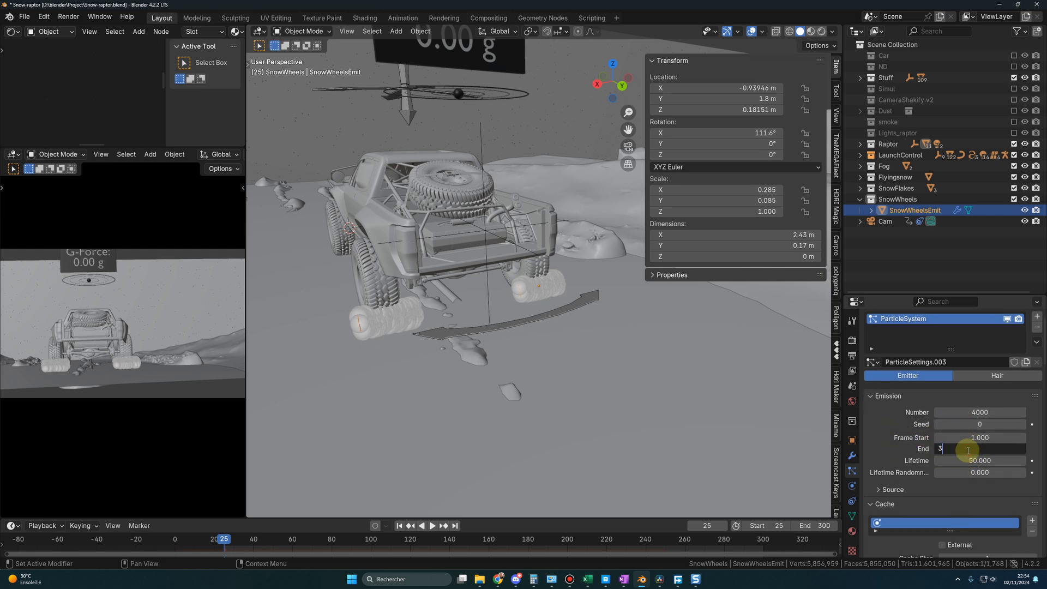
pyautogui.write('300')
pyautogui.press('Return')
# - Set the particle velocity to -10 m/s on object-aligned Z, with object velocity 0.15 and randomize 0.85
pyautogui.scroll(-12, 965, 436)
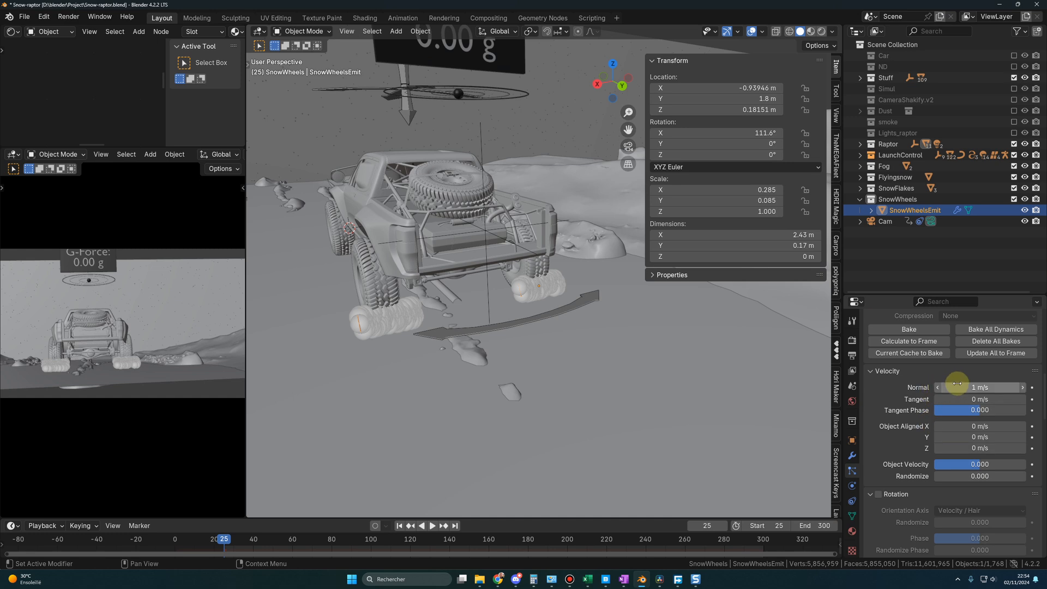
pyautogui.click(955, 448)
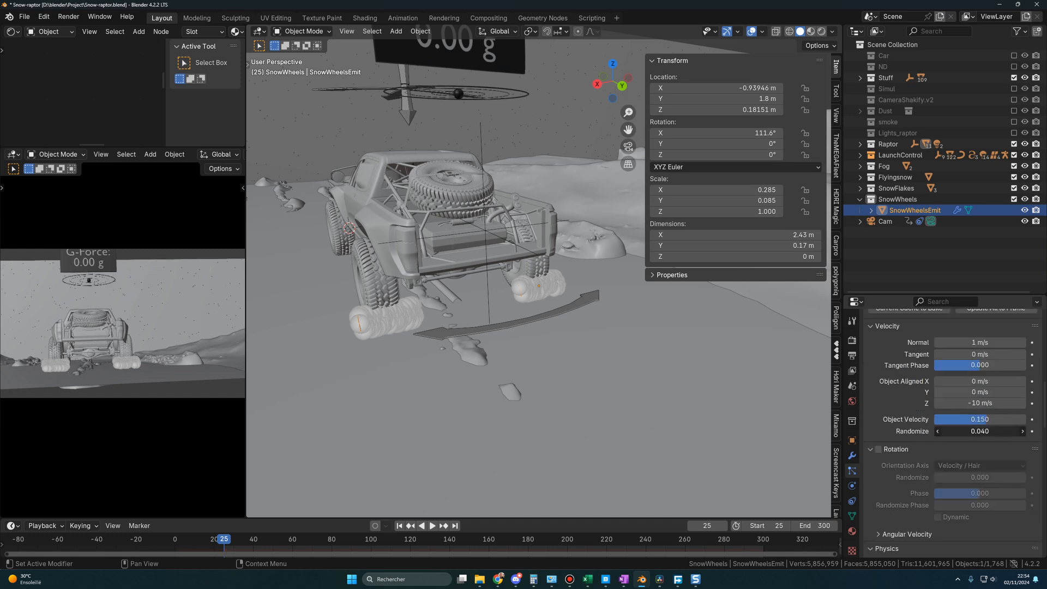
pyautogui.moveTo(944, 431); pyautogui.dragTo(950, 432)
# - Enable particle rotation with randomize 0.5, phase 0.23 and randomize phase 0.2
pyautogui.scroll(-2, 883, 447)
pyautogui.click(879, 405)
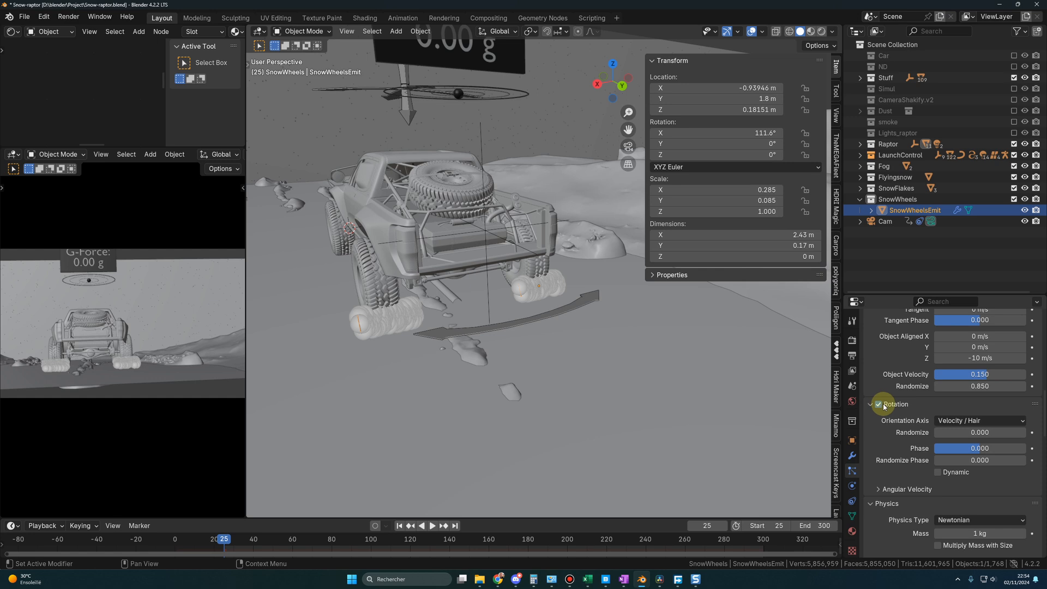
pyautogui.click(970, 432)
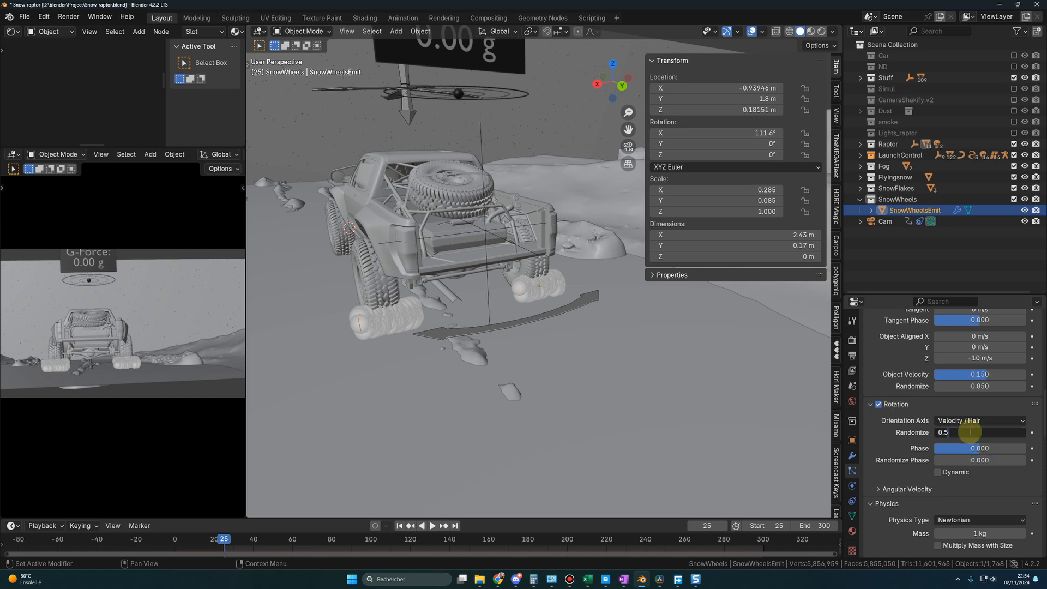
pyautogui.press('Return')
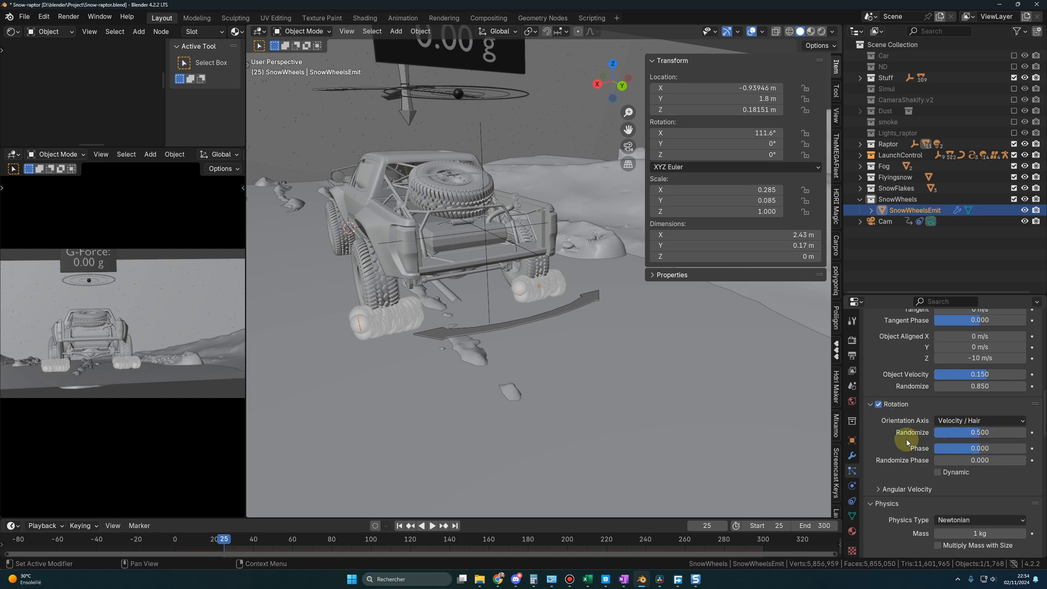
pyautogui.click(960, 447)
pyautogui.write('0.23')
pyautogui.press('Return')
pyautogui.click(960, 461)
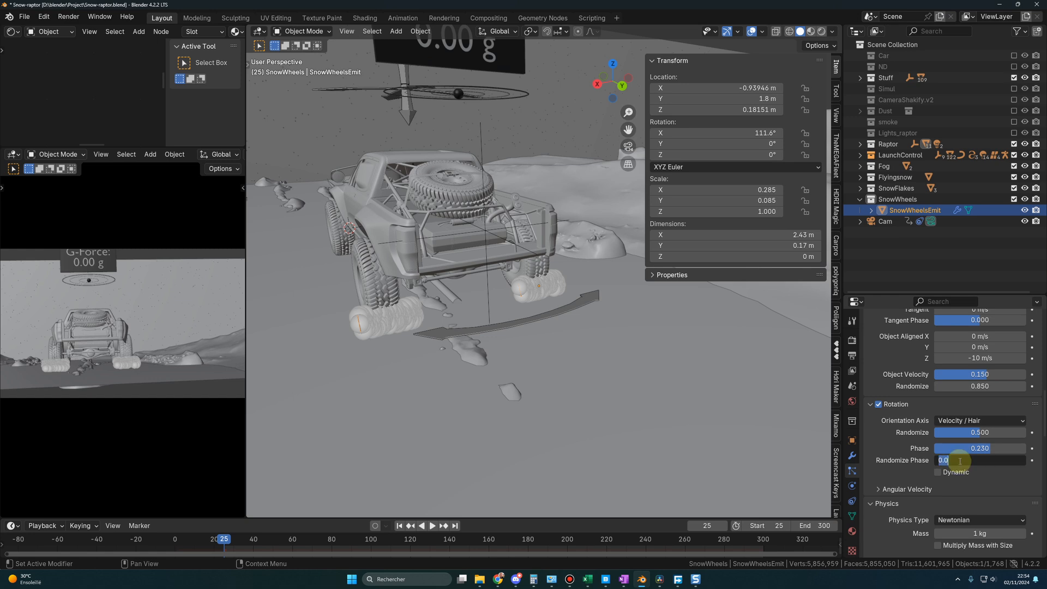
pyautogui.write('0.2')
pyautogui.press('Return')
# - Render the particles as a collection, using SnowFlakes as the instance collection
pyautogui.scroll(-2, 952, 463)
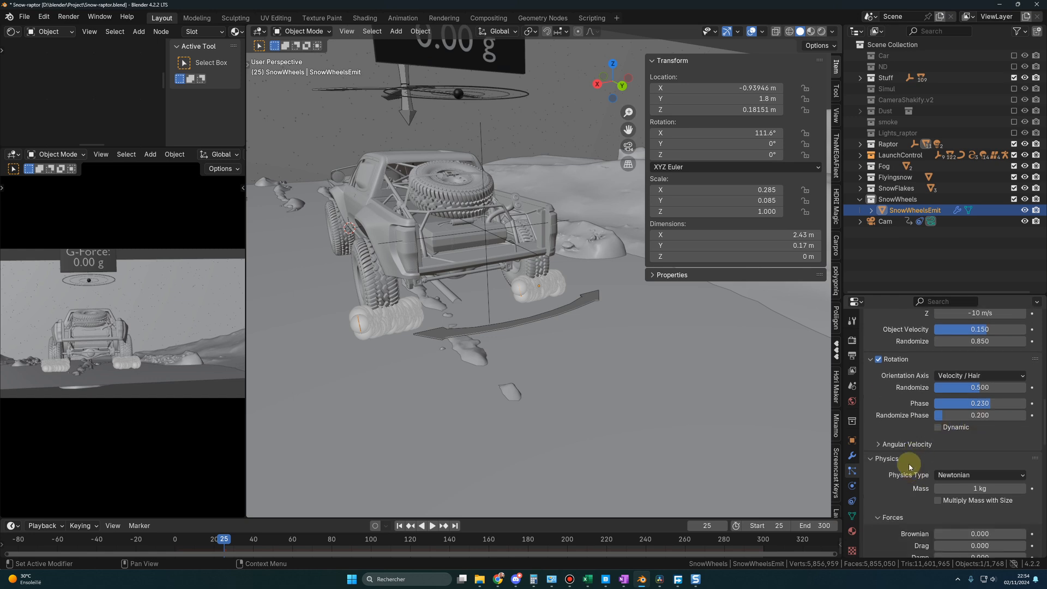
pyautogui.scroll(-8, 945, 448)
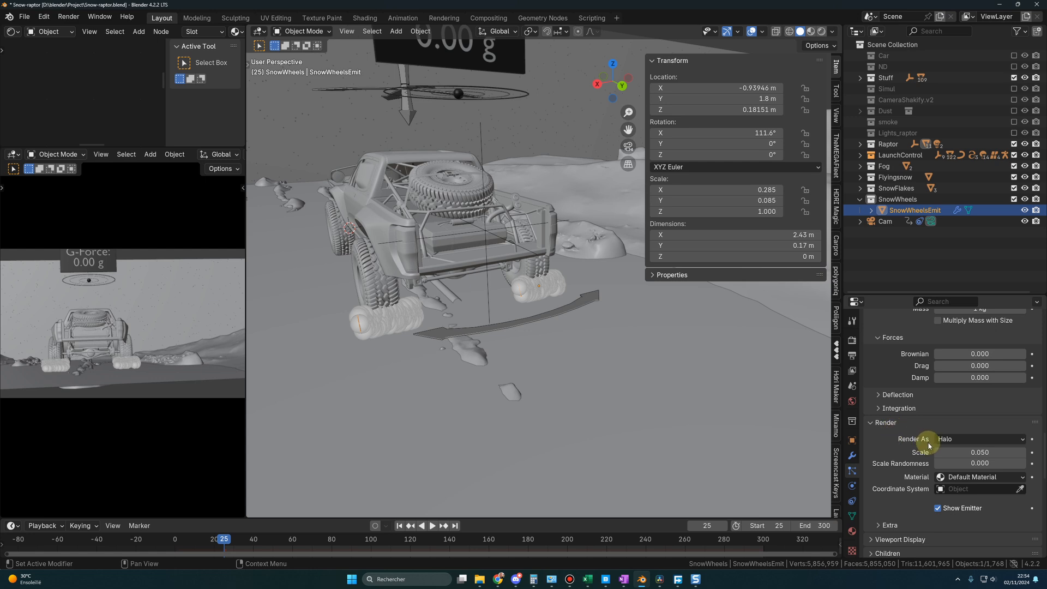
pyautogui.click(960, 439)
pyautogui.click(955, 509)
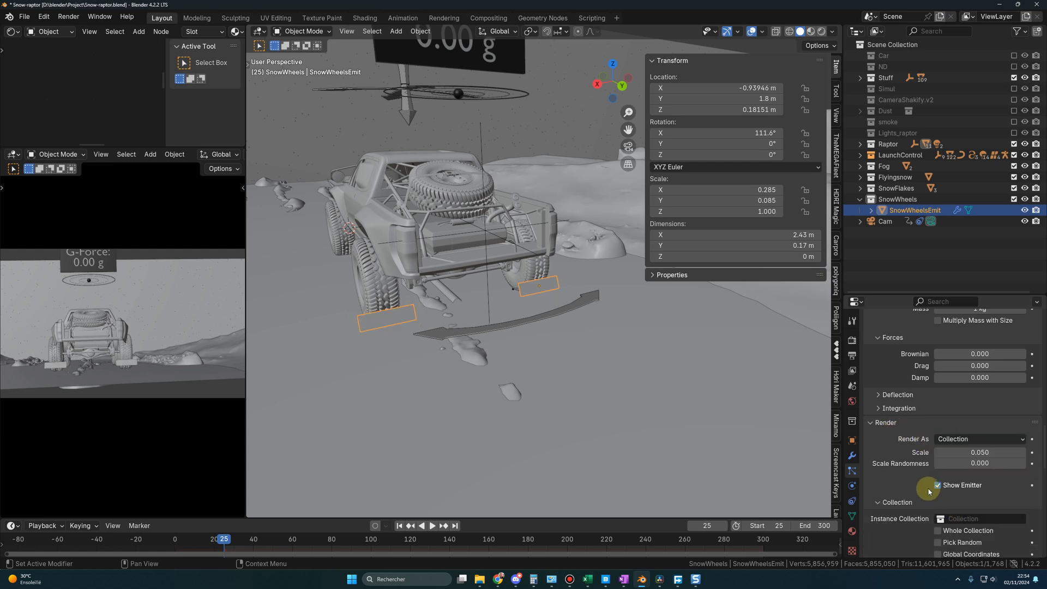
pyautogui.scroll(-4, 955, 510)
pyautogui.click(966, 429)
pyautogui.scroll(-11, 972, 485)
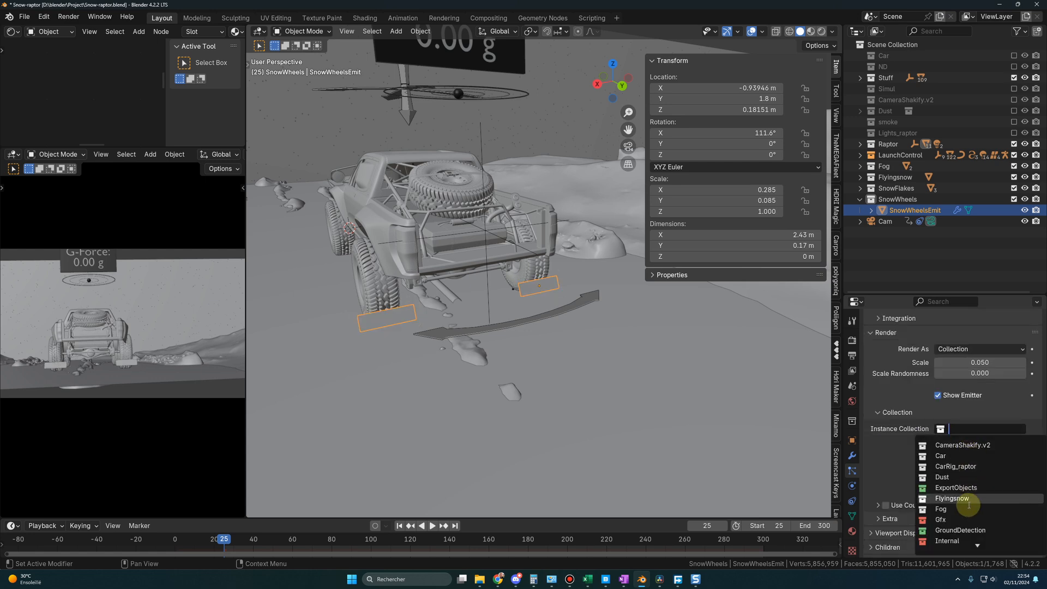
pyautogui.scroll(-5, 968, 507)
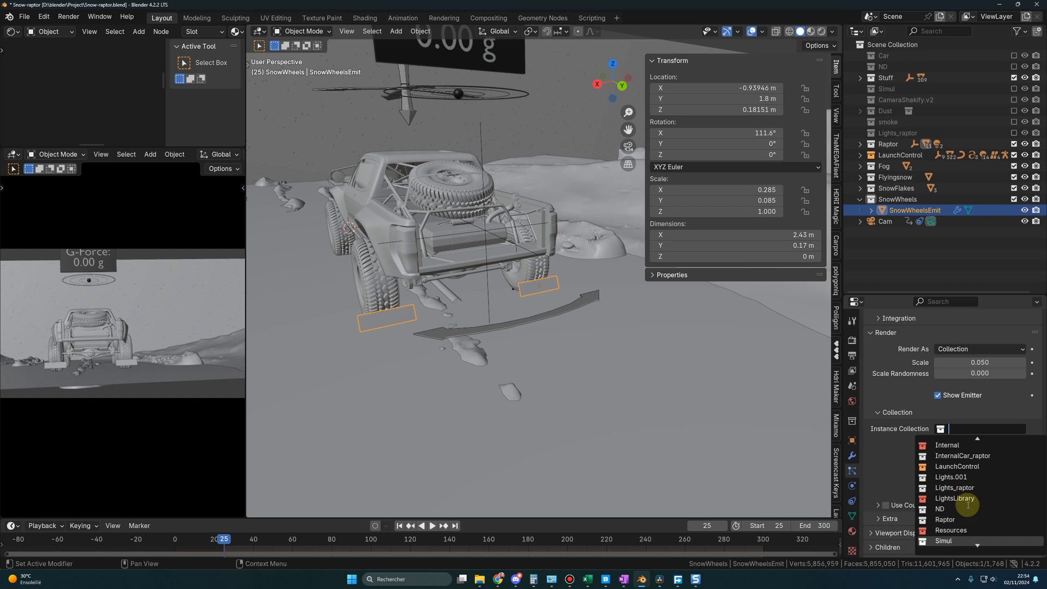
pyautogui.click(960, 543)
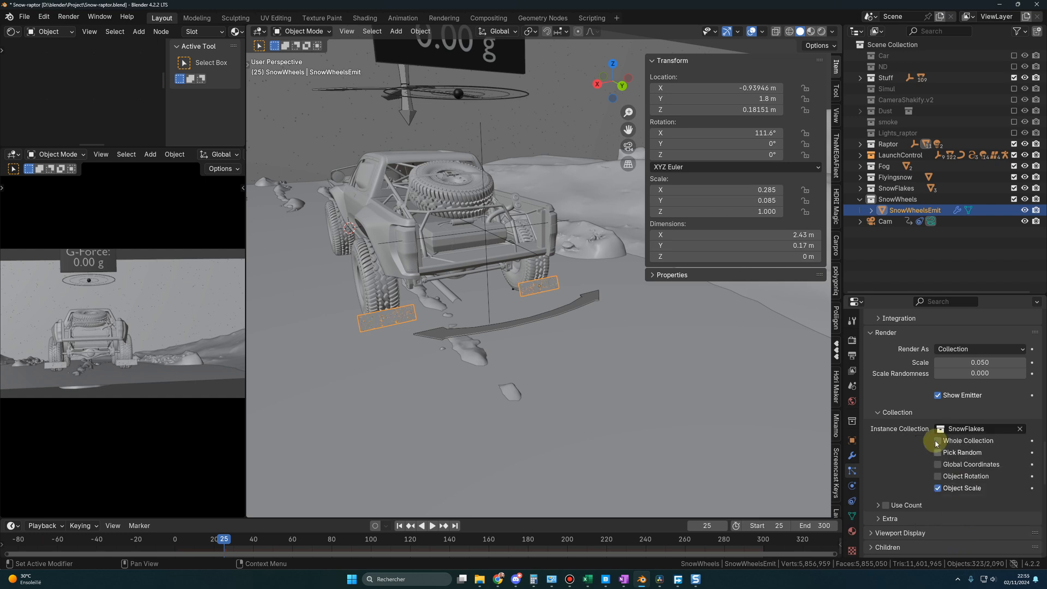
# - Set the particle render scale to 0.2 and the scale randomness to 0.1
pyautogui.scroll(1, 925, 489)
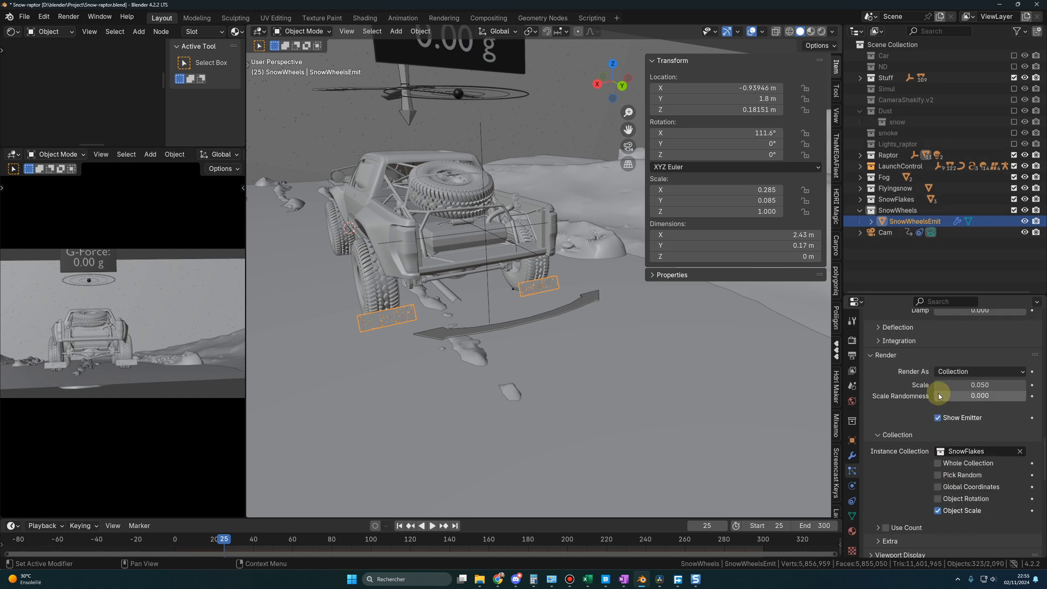
pyautogui.click(954, 385)
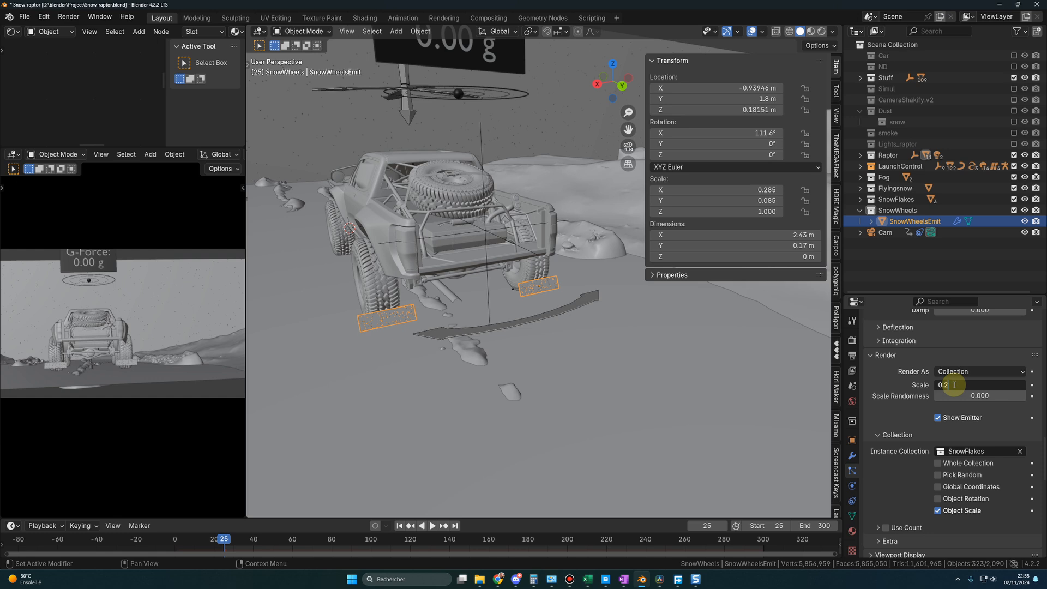
pyautogui.press('Return')
pyautogui.click(963, 396)
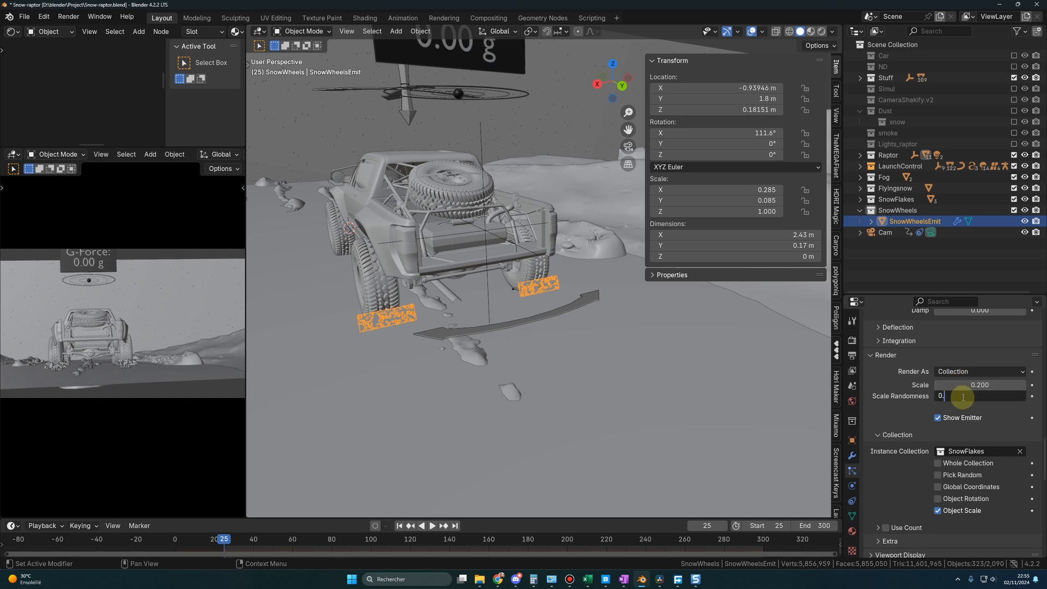
pyautogui.write('0.1')
pyautogui.press('Return')
# - Preview the wheel snow by playing the animation, and inspect the emitters behind the rear wheels at the start frame
pyautogui.scroll(-6, 959, 414)
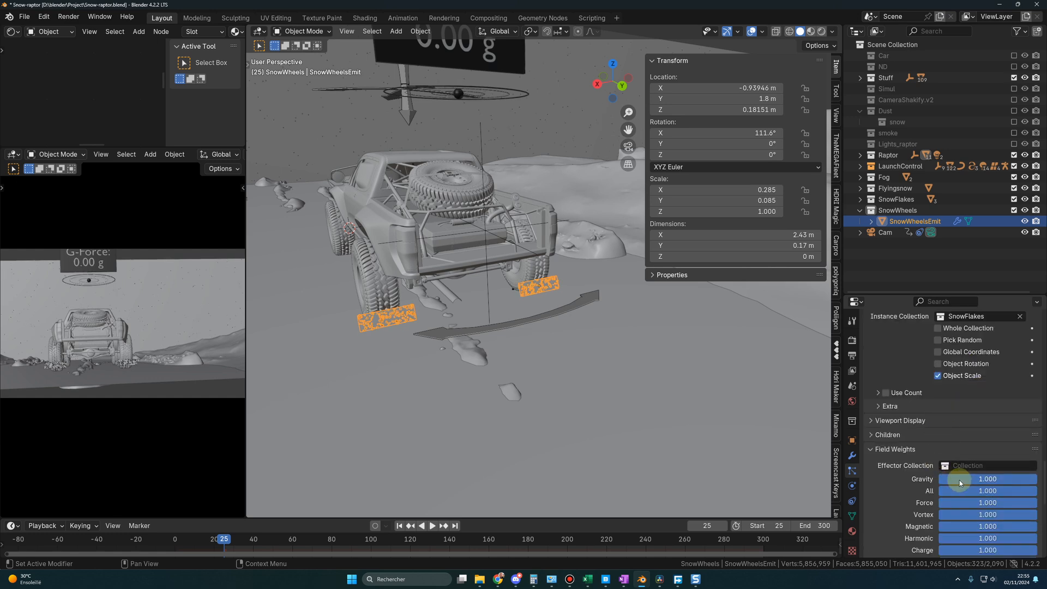
pyautogui.click(432, 525)
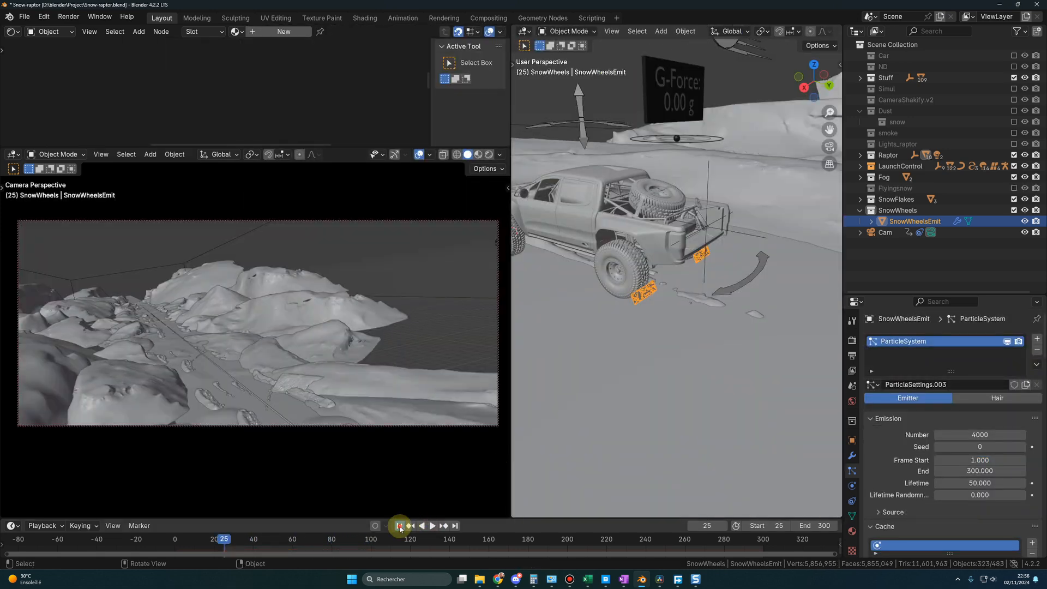
pyautogui.click(400, 525)
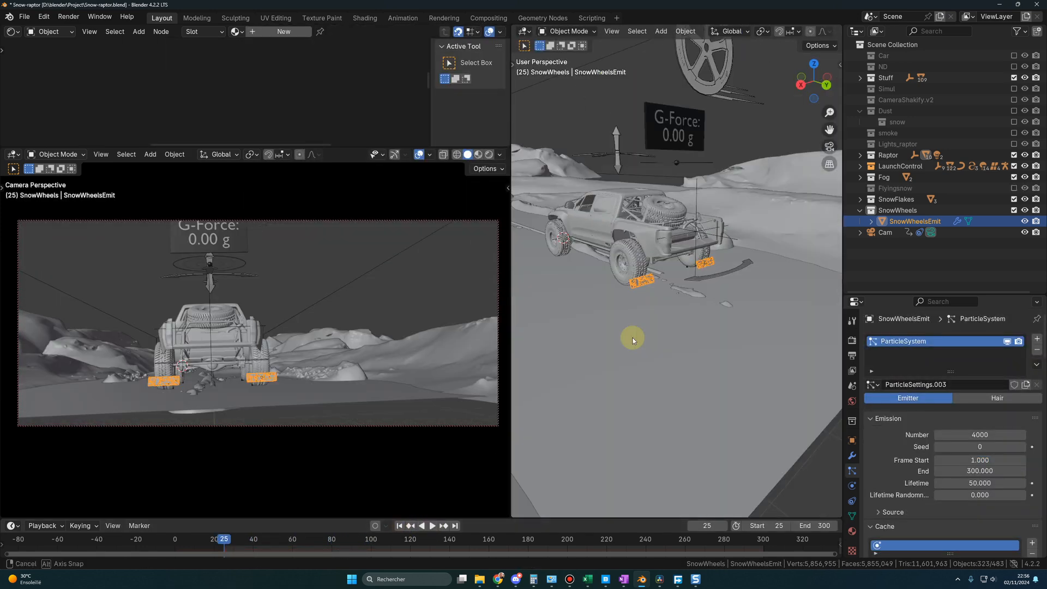
pyautogui.scroll(2, 632, 337)
pyautogui.scroll(3, 620, 303)
pyautogui.moveTo(624, 329); pyautogui.dragTo(630, 314, button='middle')
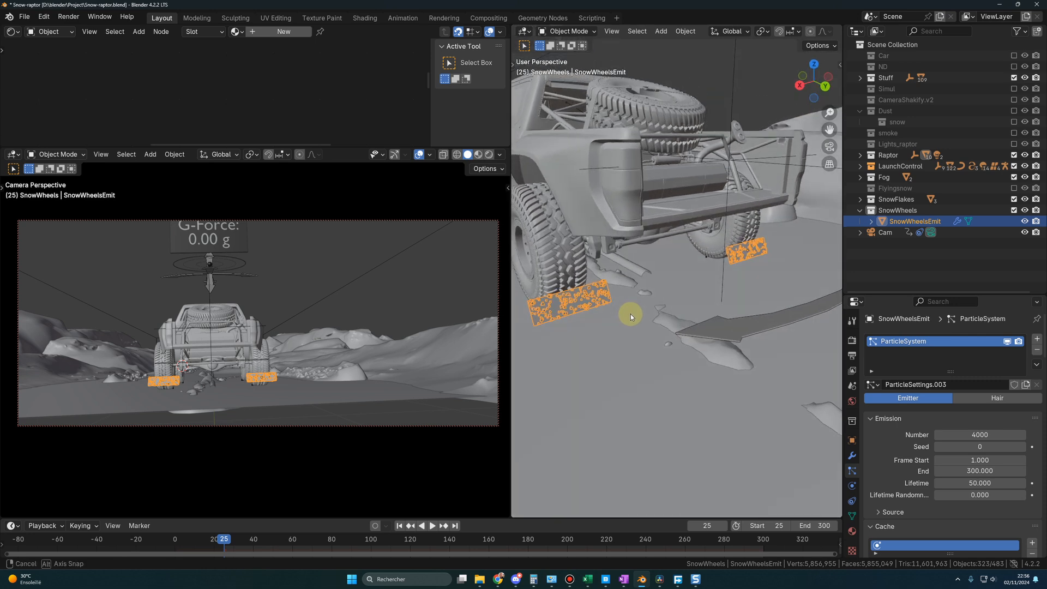
pyautogui.scroll(-2, 629, 322)
pyautogui.scroll(-3, 627, 317)
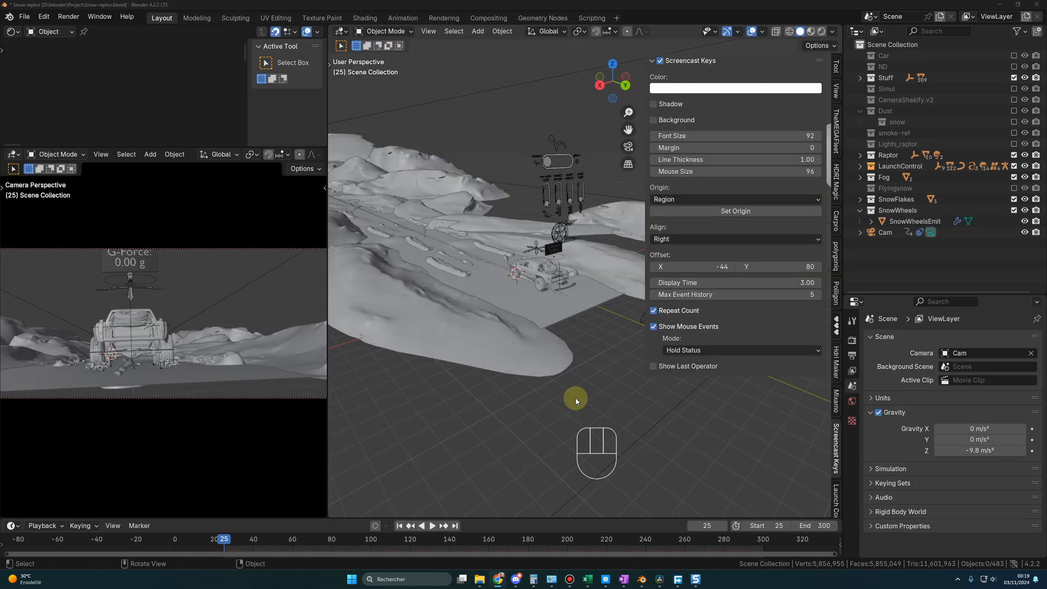
# - Create a new collection in the scene and name it Smoke
pyautogui.moveTo(575, 397); pyautogui.dragTo(579, 403, button='middle')
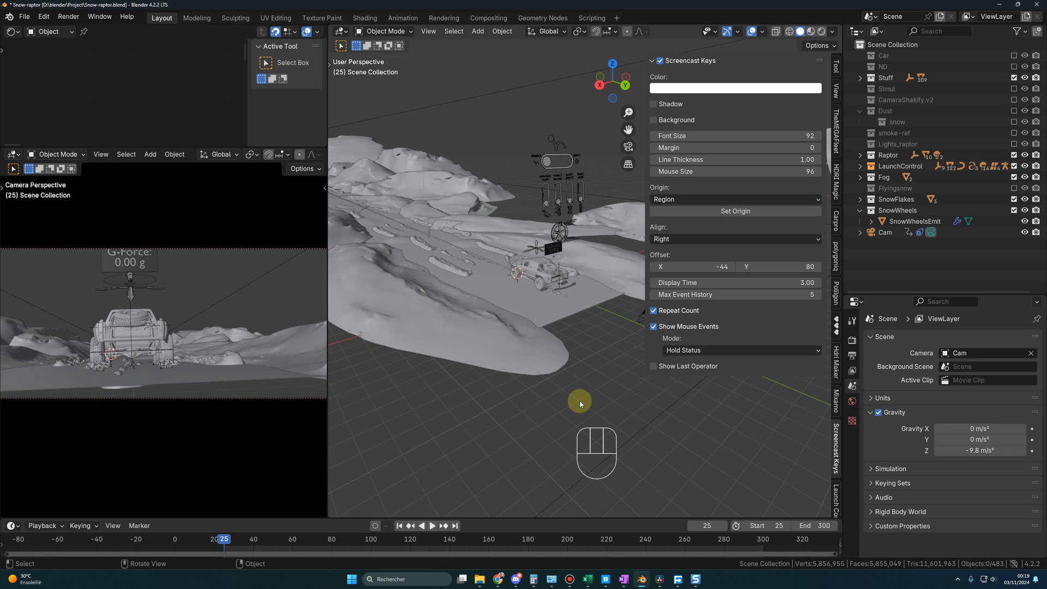
pyautogui.moveTo(580, 404)
pyautogui.mouseDown(button='middle')
pyautogui.moveTo(556, 400)
pyautogui.moveTo(572, 403)
pyautogui.mouseUp(button='middle')
pyautogui.click(889, 266)
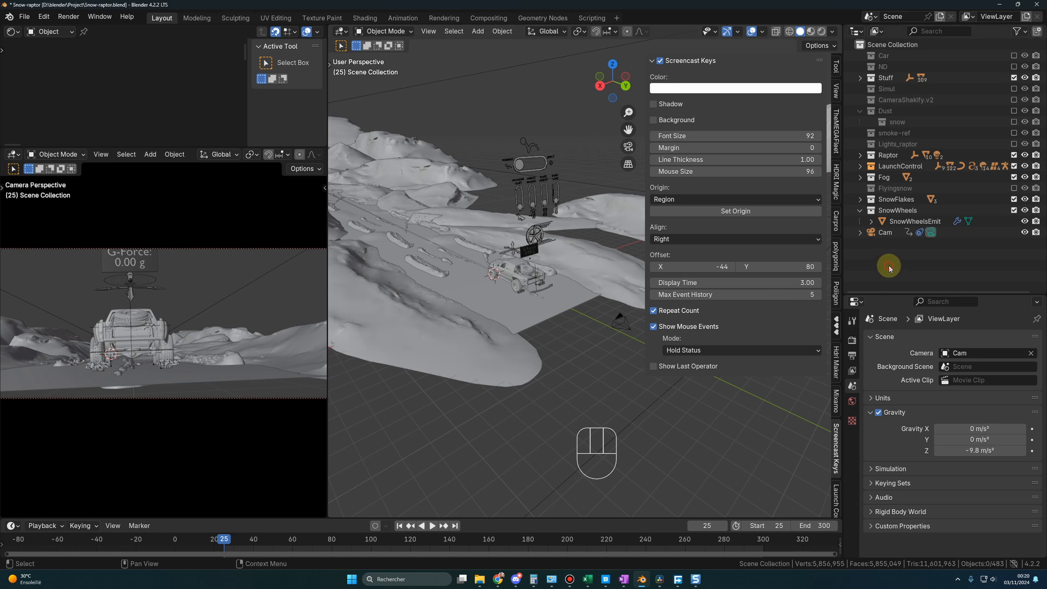
pyautogui.rightClick(884, 265)
pyautogui.click(884, 262)
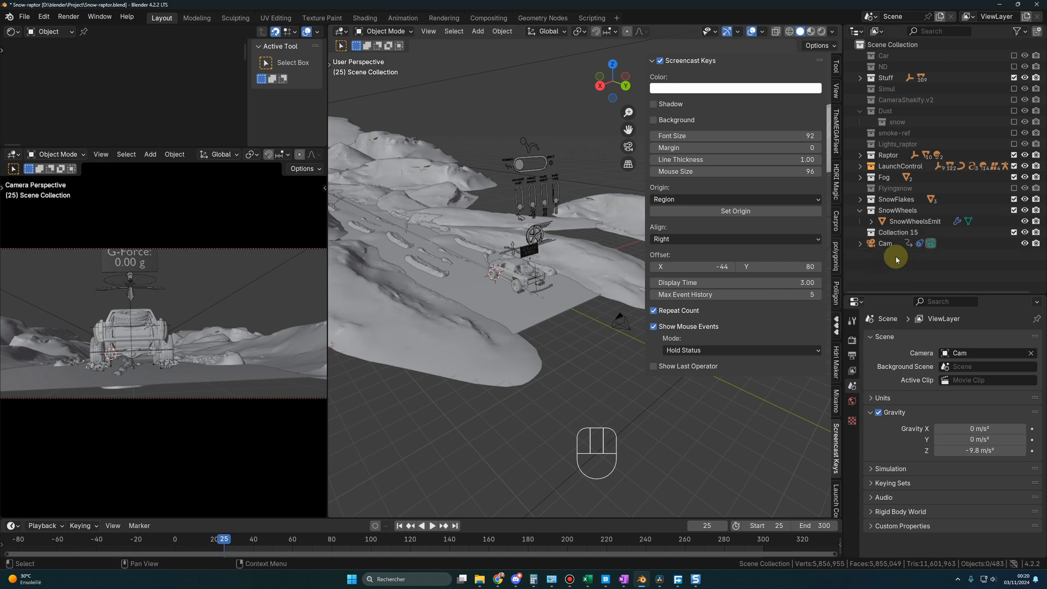
pyautogui.click(908, 237)
pyautogui.press('F2')
pyautogui.write('Smoke')
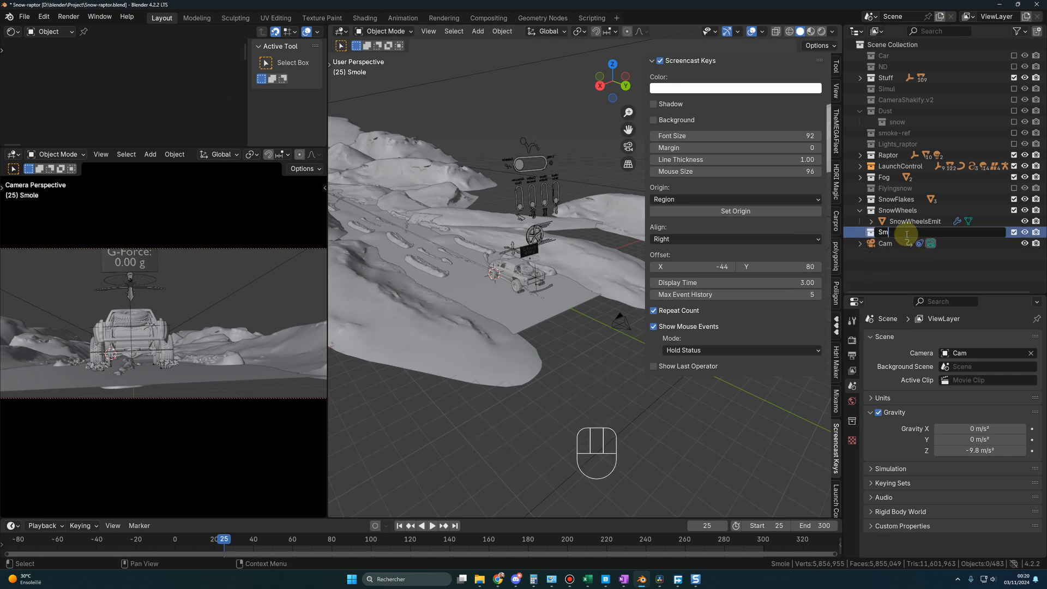
pyautogui.press('Return')
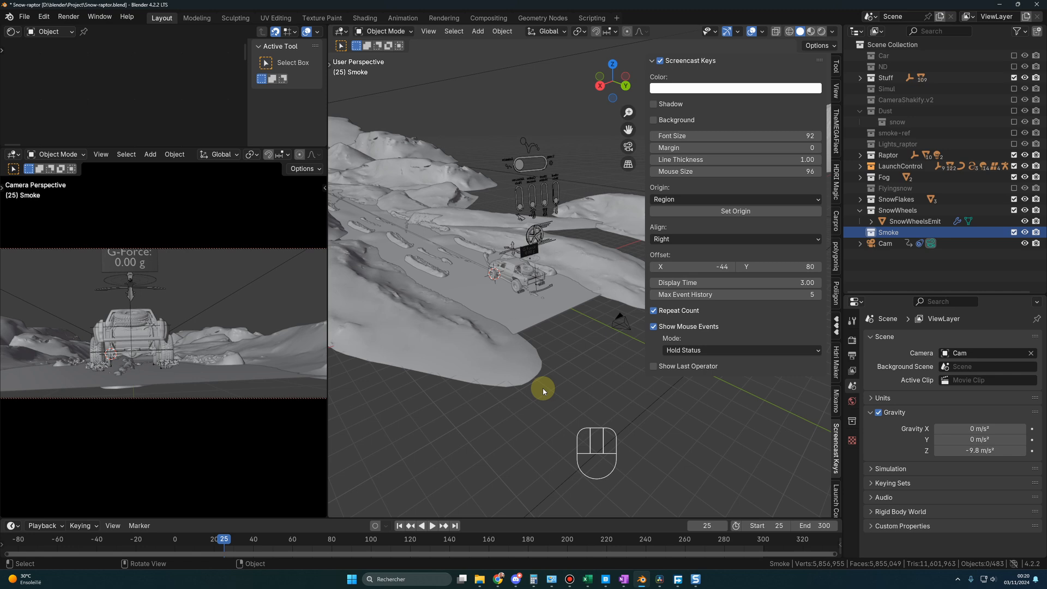
# - Add a cylinder mesh to the Smoke collection and move it horizontally to about X -0.86 m, Y 0.73 m near the truck
pyautogui.hotkey('shift', 'a')
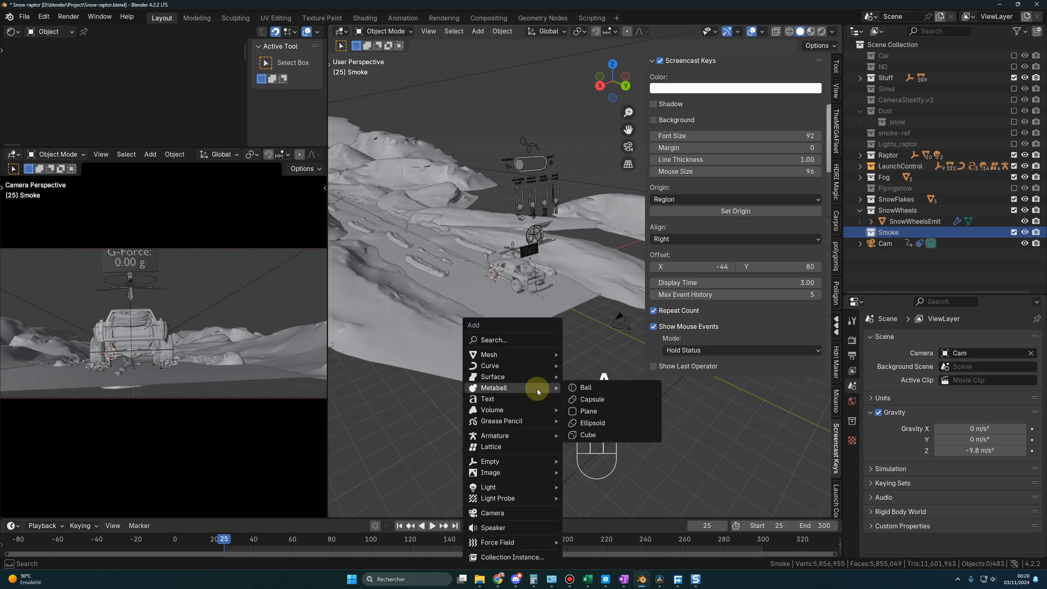
pyautogui.moveTo(537, 355)
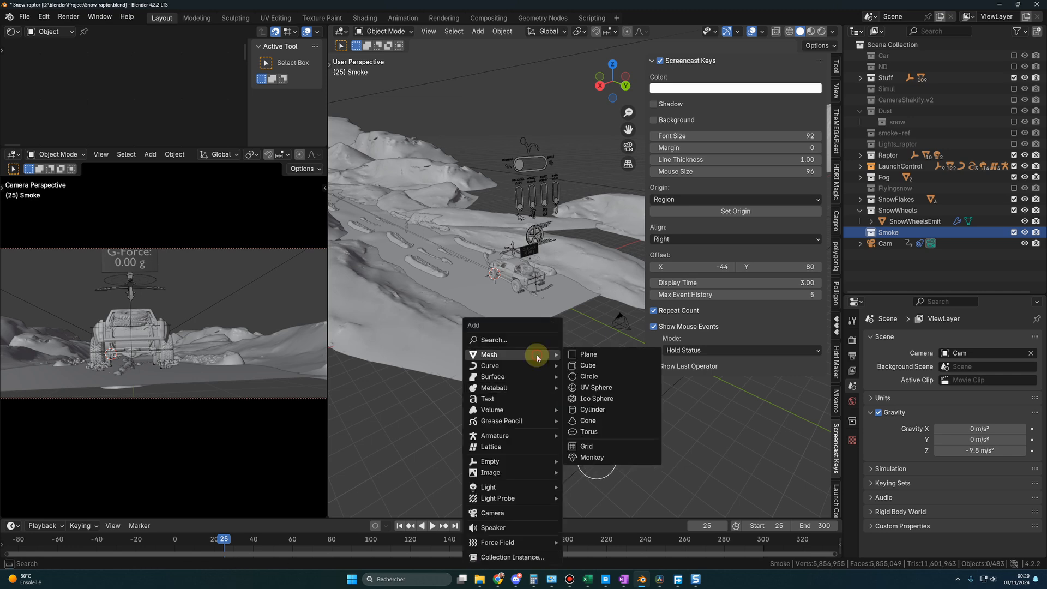
pyautogui.click(593, 409)
pyautogui.press('g')
pyautogui.hotkey('shift', 'z')
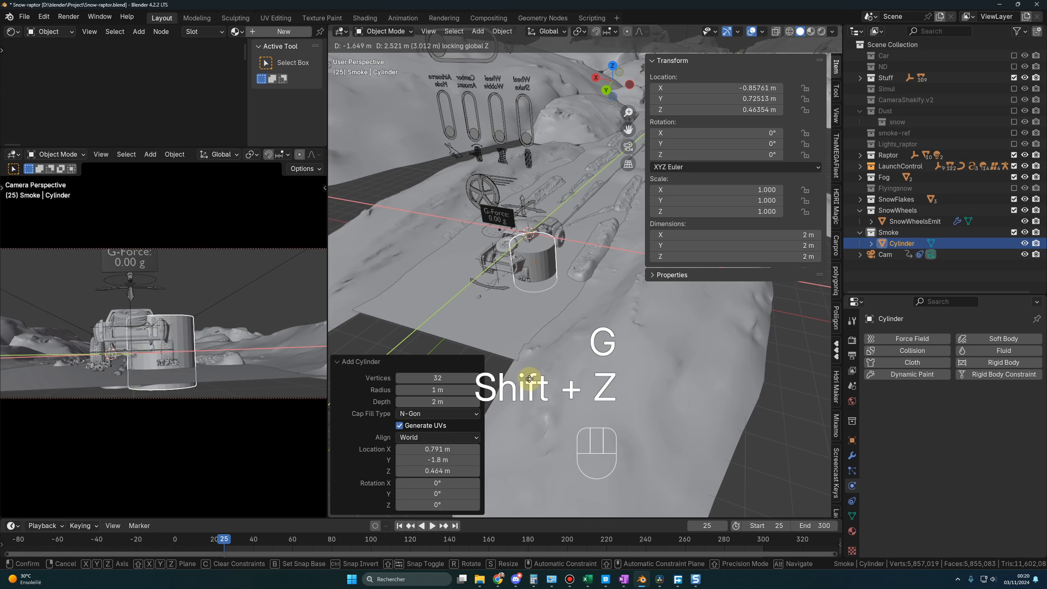
pyautogui.click(529, 378)
# - Set the cylinder's Y rotation to 90° so it lies on its side
pyautogui.moveTo(528, 377); pyautogui.dragTo(510, 394, button='middle')
pyautogui.click(685, 143)
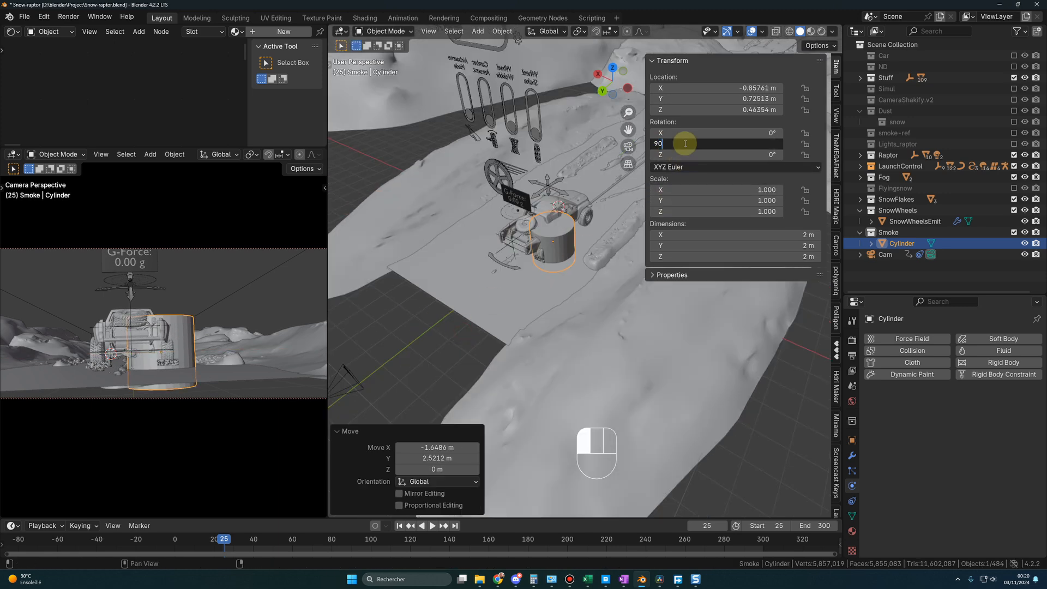
pyautogui.press('Return')
pyautogui.moveTo(545, 289); pyautogui.dragTo(499, 312, button='middle')
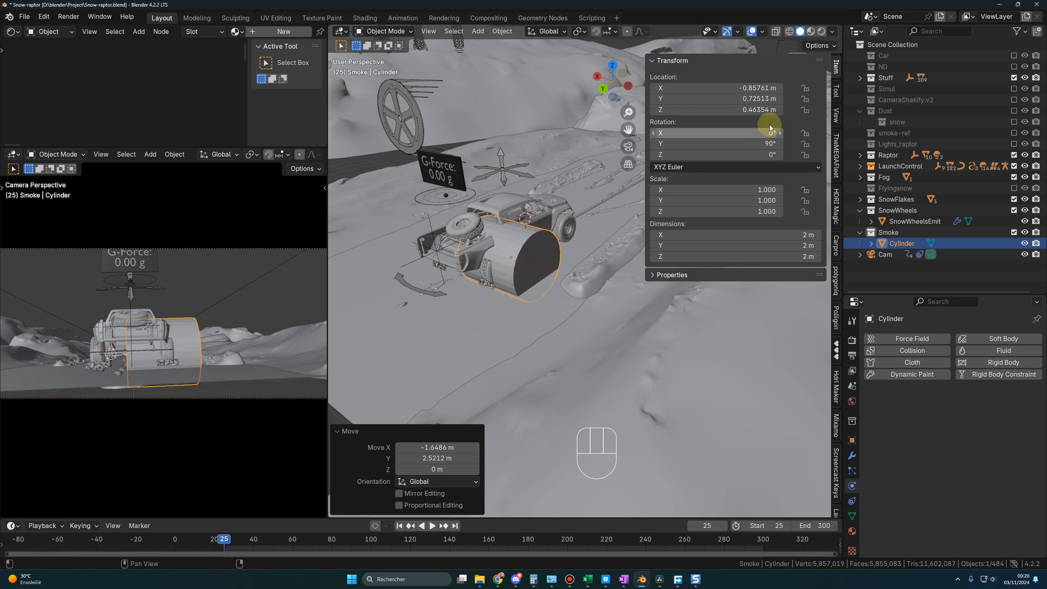
# - In wireframe display, move the cylinder along Y to about 1.13 m, toward the truck's rear wheel
pyautogui.click(791, 31)
pyautogui.press('KP_1')
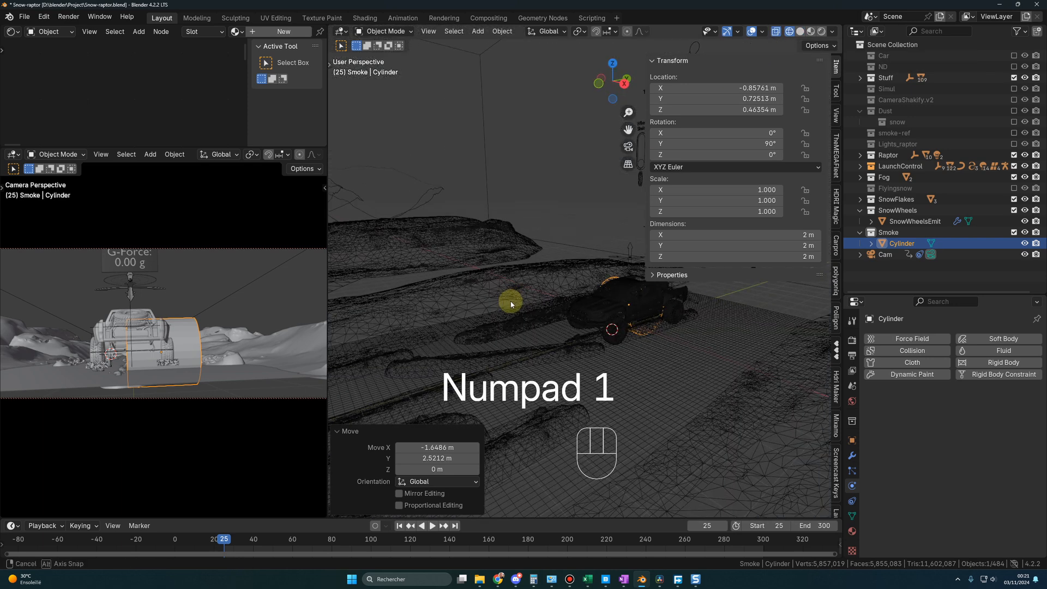
pyautogui.moveTo(510, 301); pyautogui.dragTo(465, 303, button='middle')
pyautogui.press('KP_3')
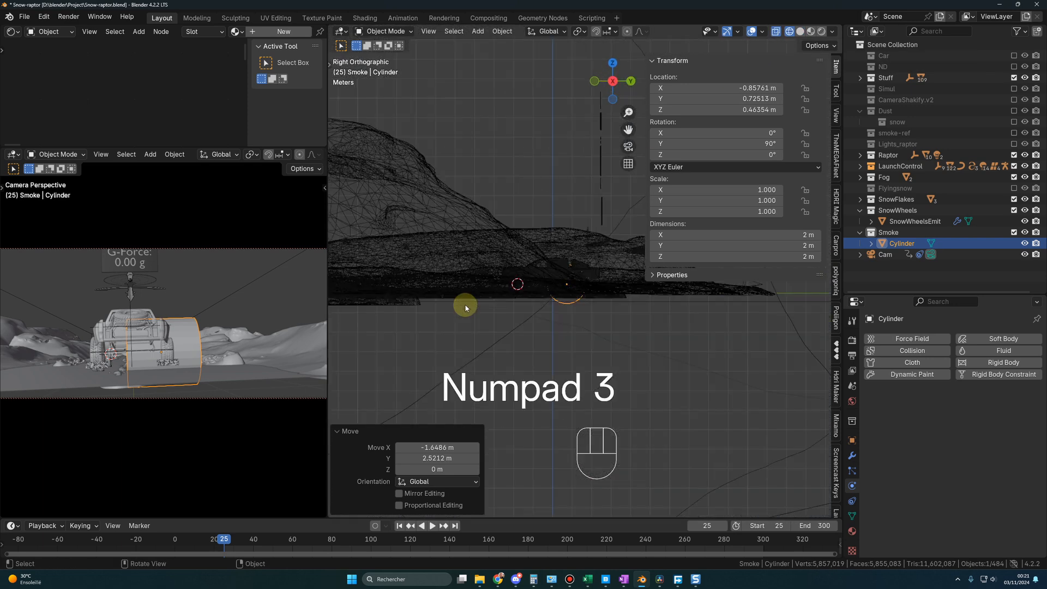
pyautogui.scroll(2, 522, 329)
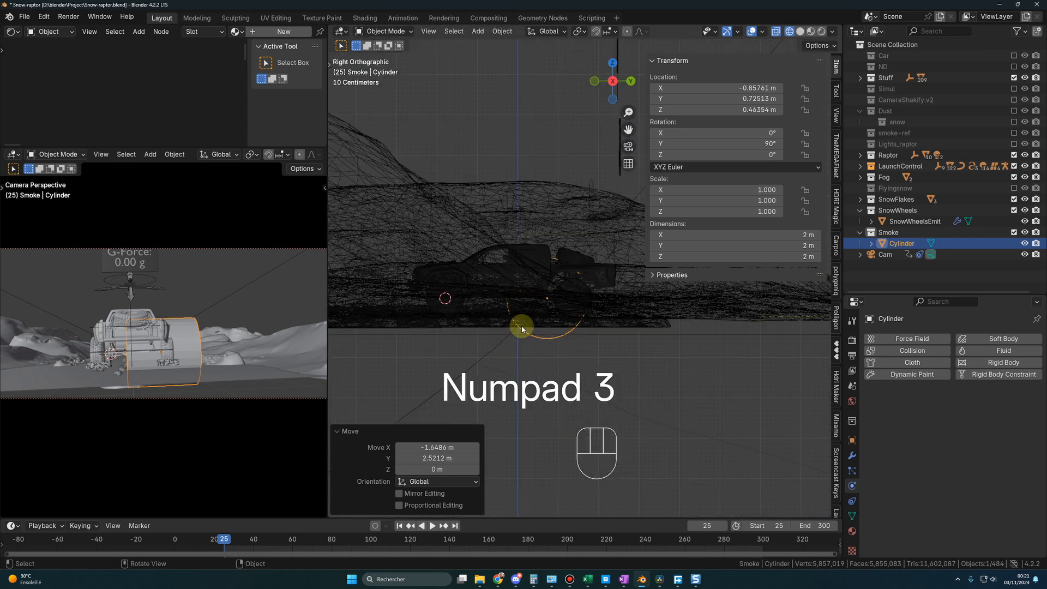
pyautogui.press('ctrl+KP_3')
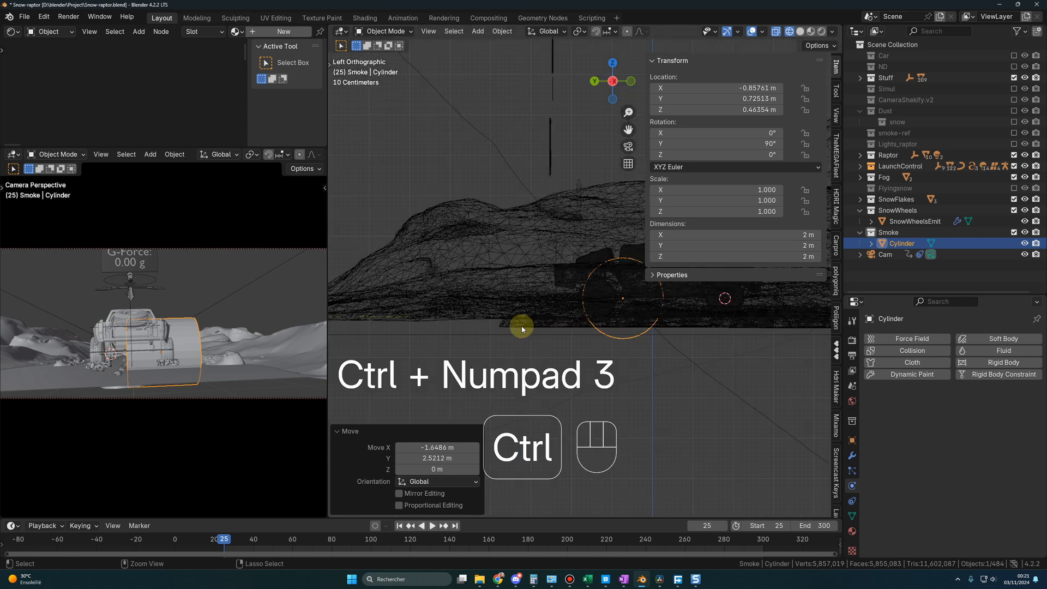
pyautogui.scroll(3, 511, 317)
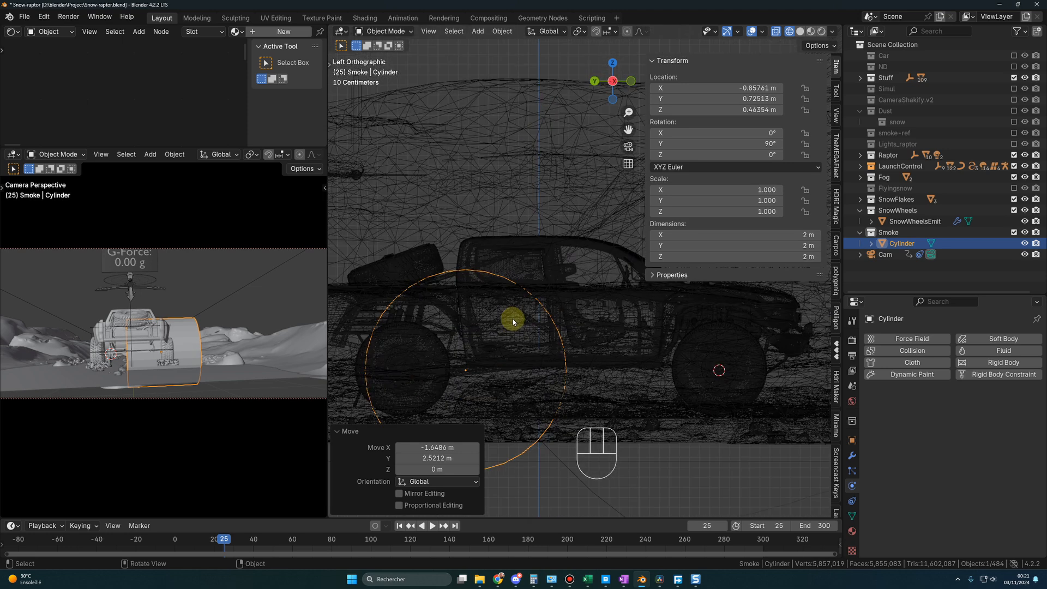
pyautogui.scroll(5, 629, 280)
pyautogui.scroll(4, 625, 294)
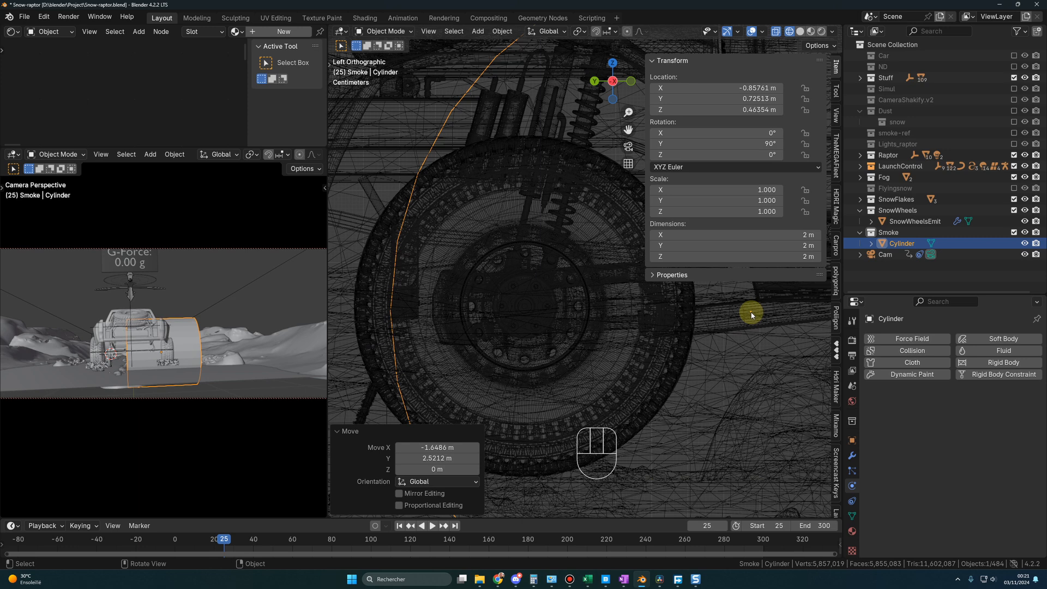
pyautogui.press('g')
pyautogui.press('y')
pyautogui.click(603, 313)
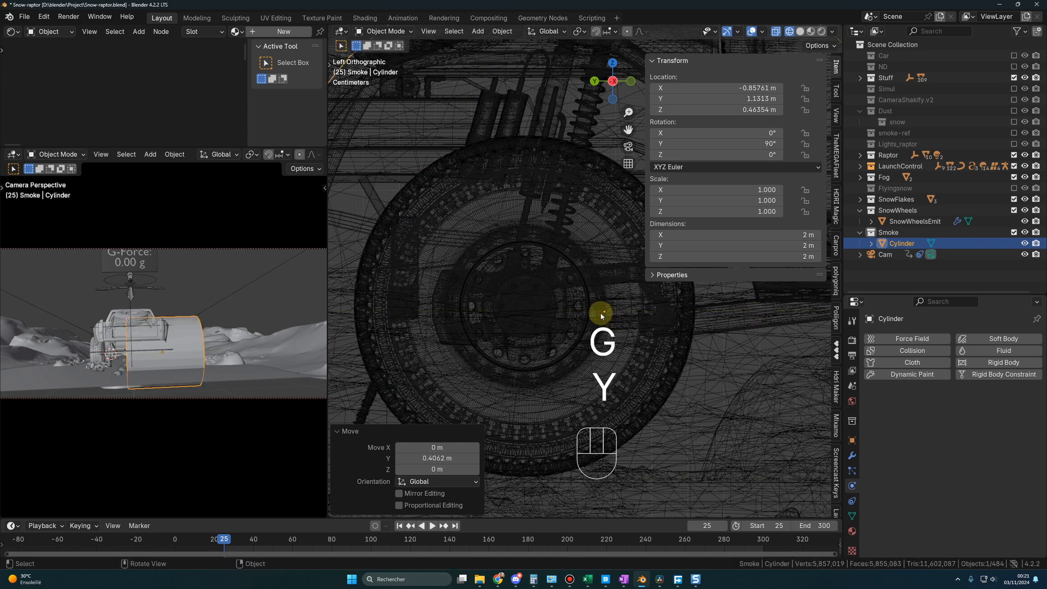
# - Move the cylinder further along Y to about 1.353 m so its centre lines up with the rear wheel hub
pyautogui.scroll(3, 618, 329)
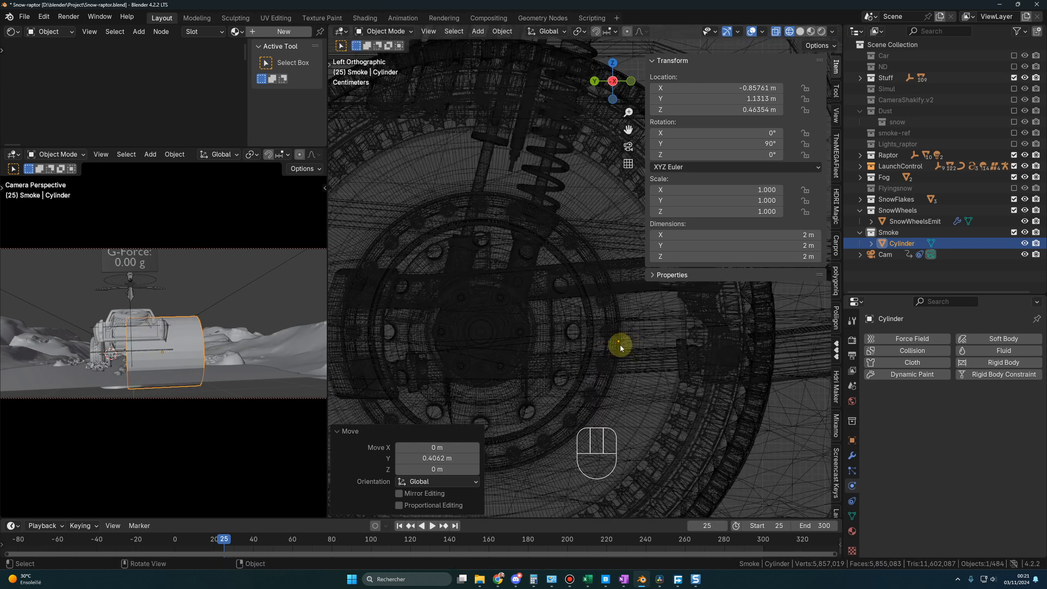
pyautogui.scroll(-2, 485, 332)
pyautogui.keyDown('shift'); pyautogui.moveTo(522, 337); pyautogui.dragTo(542, 340, button='middle'); pyautogui.keyUp('shift')
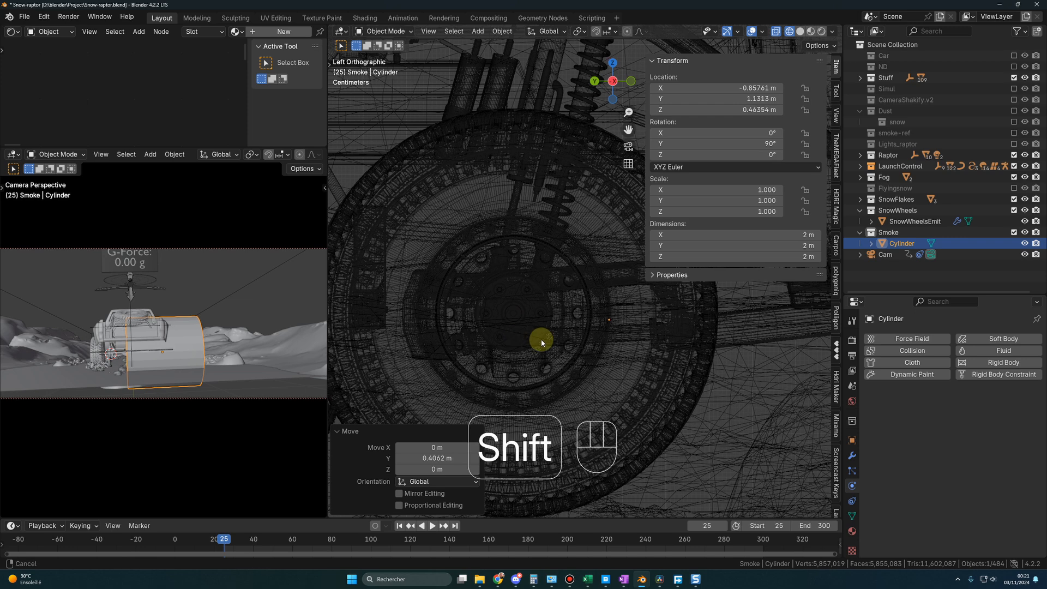
pyautogui.press('g')
pyautogui.press('y')
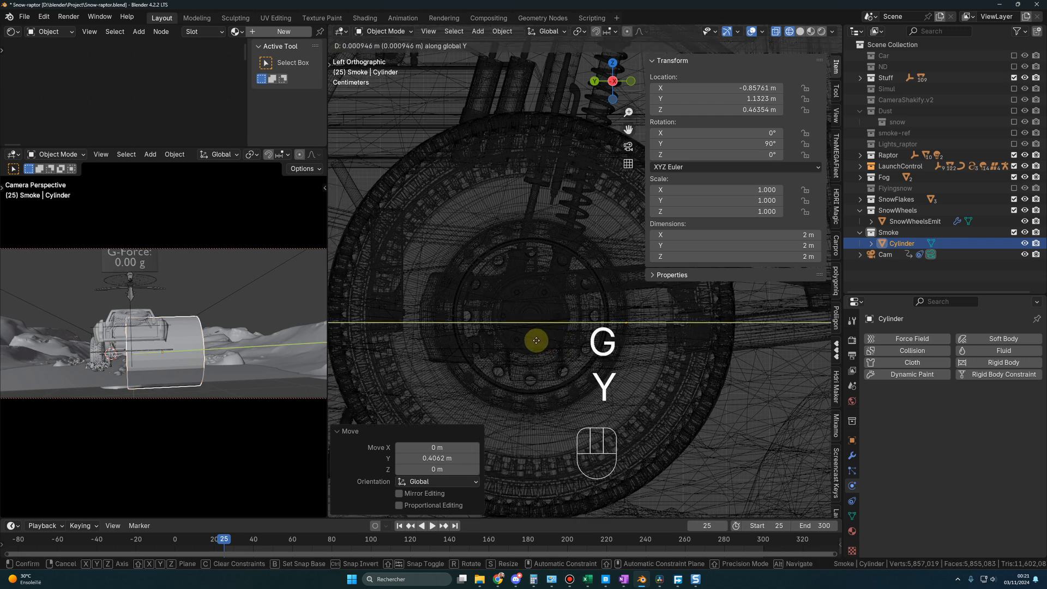
pyautogui.click(447, 335)
# - Raise the cylinder to about Z 0.478 m and nudge it along Y to centre it precisely on the wheel hub
pyautogui.scroll(3, 494, 348)
pyautogui.press('g')
pyautogui.press('z')
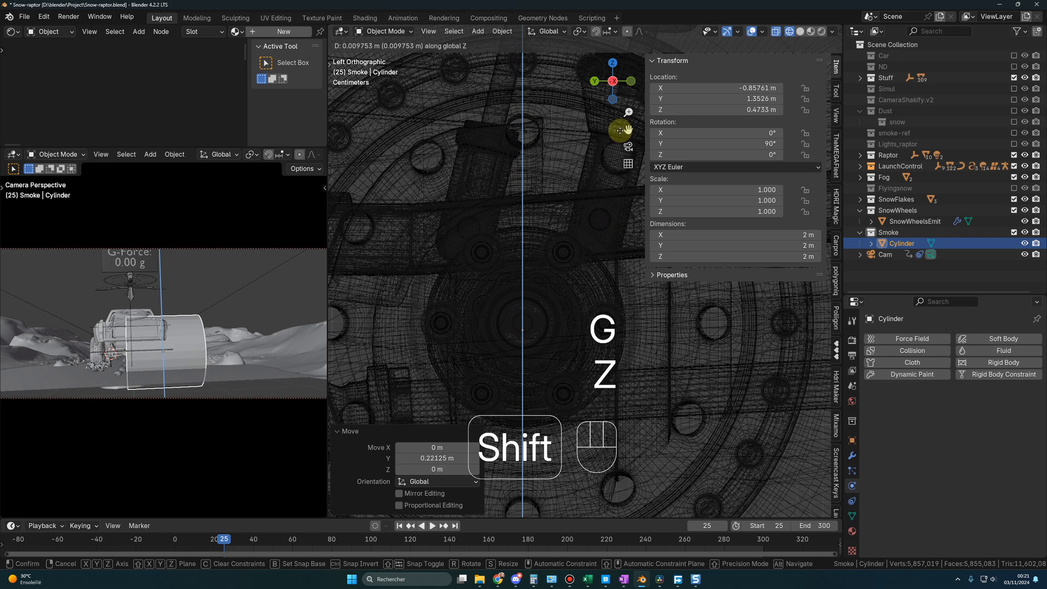
pyautogui.keyDown('shift'); pyautogui.click(637, 74); pyautogui.keyUp('shift')
pyautogui.scroll(2, 532, 300)
pyautogui.keyDown('shift'); pyautogui.moveTo(512, 369); pyautogui.dragTo(535, 343, button='middle'); pyautogui.keyUp('shift')
pyautogui.scroll(1, 535, 343)
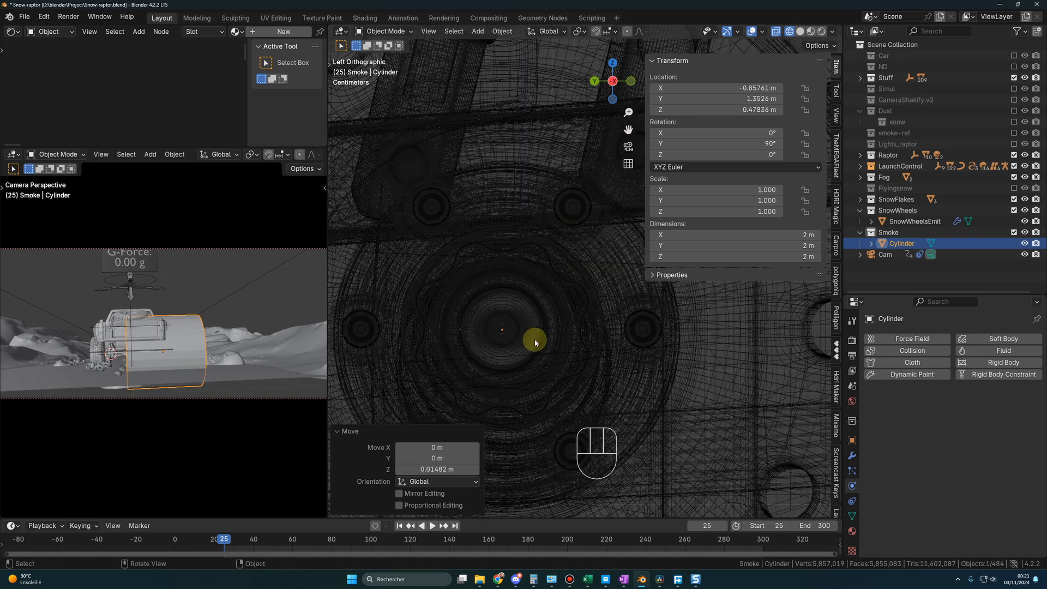
pyautogui.scroll(1, 535, 342)
pyautogui.press('g')
pyautogui.press('z')
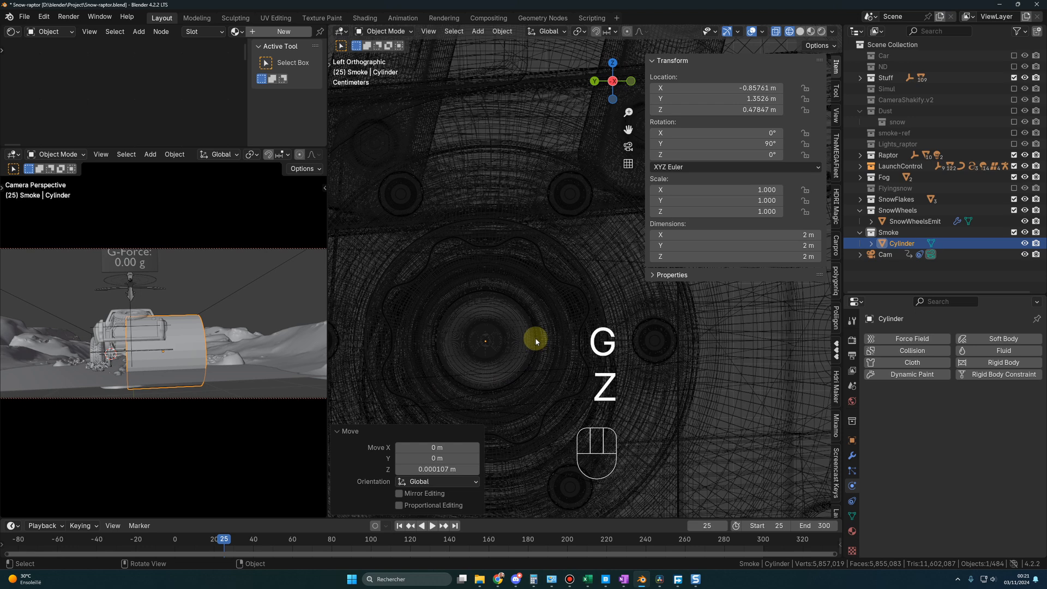
pyautogui.press('g')
pyautogui.press('y')
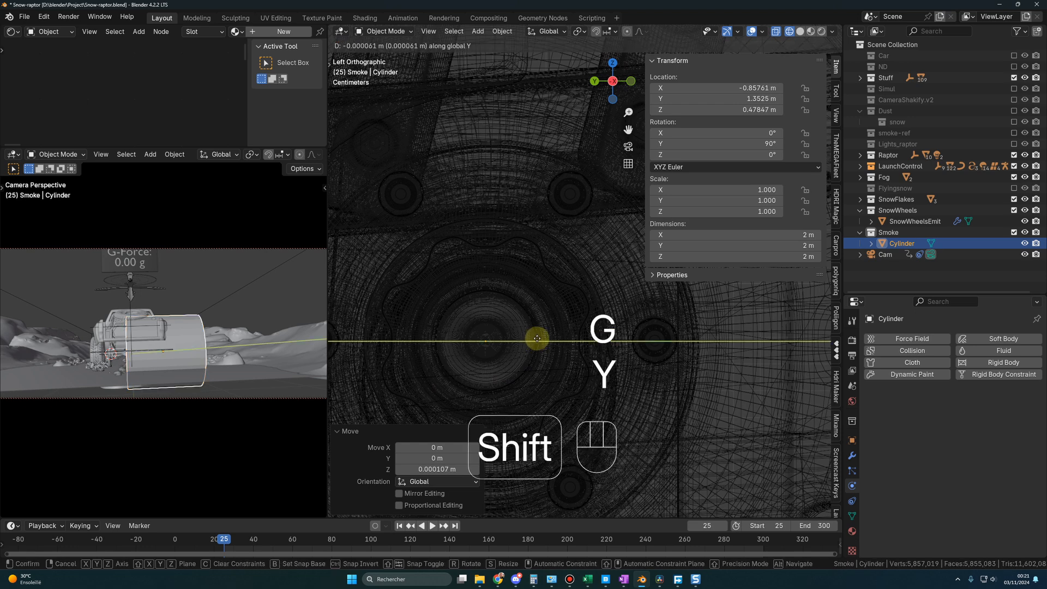
pyautogui.keyDown('shift'); pyautogui.click(538, 342); pyautogui.keyUp('shift')
# - Scale the cylinder uniformly to about 0.478 so its outline matches the rear tire's outer diameter
pyautogui.scroll(-5, 538, 339)
pyautogui.keyDown('shift'); pyautogui.moveTo(538, 335); pyautogui.dragTo(495, 368, button='middle'); pyautogui.keyUp('shift')
pyautogui.press('s')
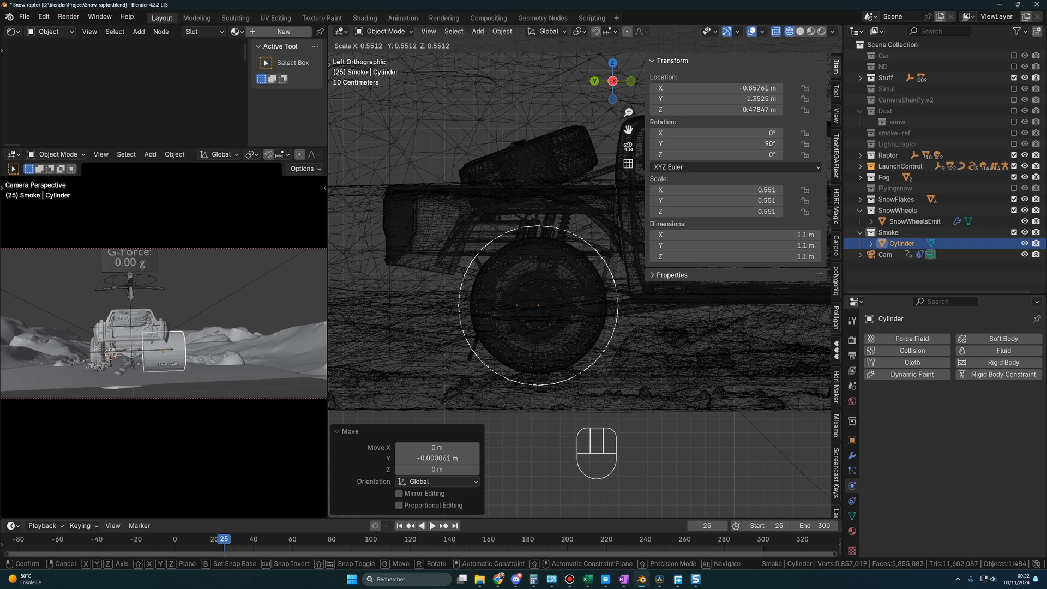
pyautogui.press('shift')
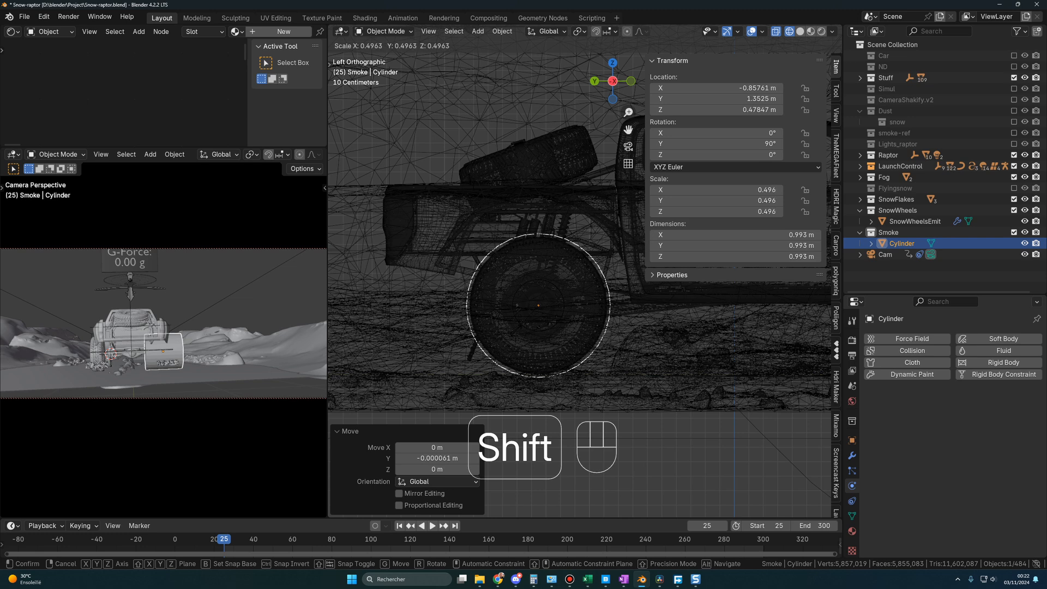
pyautogui.click(582, 338)
pyautogui.scroll(4, 582, 338)
pyautogui.moveTo(328, 214); pyautogui.dragTo(206, 217)
pyautogui.press('s')
pyautogui.click(373, 301)
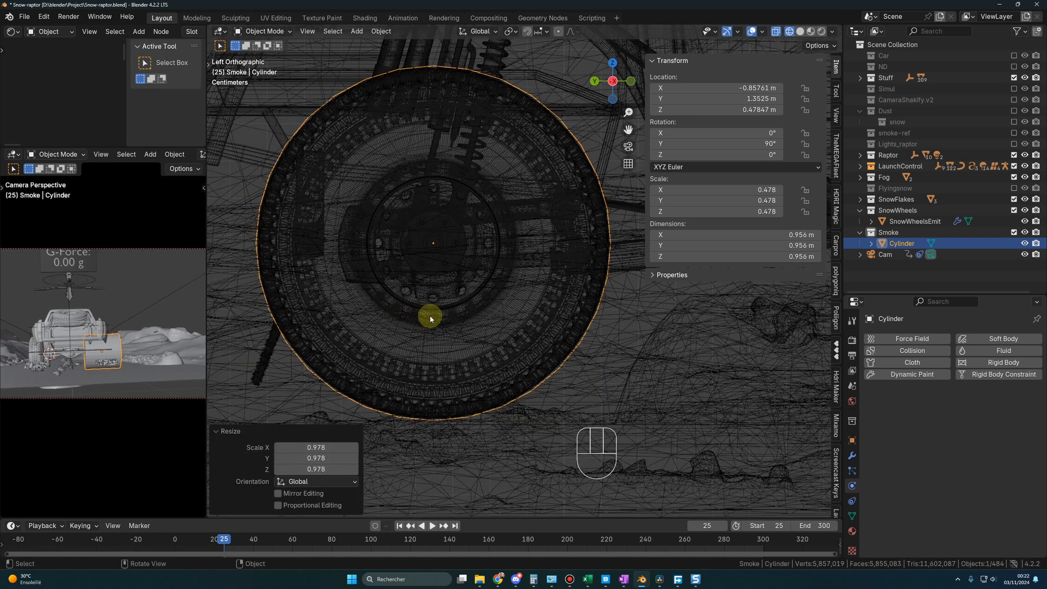
# - Match the cylinder to the tire's width by setting its Z dimension to about 0.346 m and X location to about -0.943 m
pyautogui.press('KP_1')
pyautogui.press('KP_1')
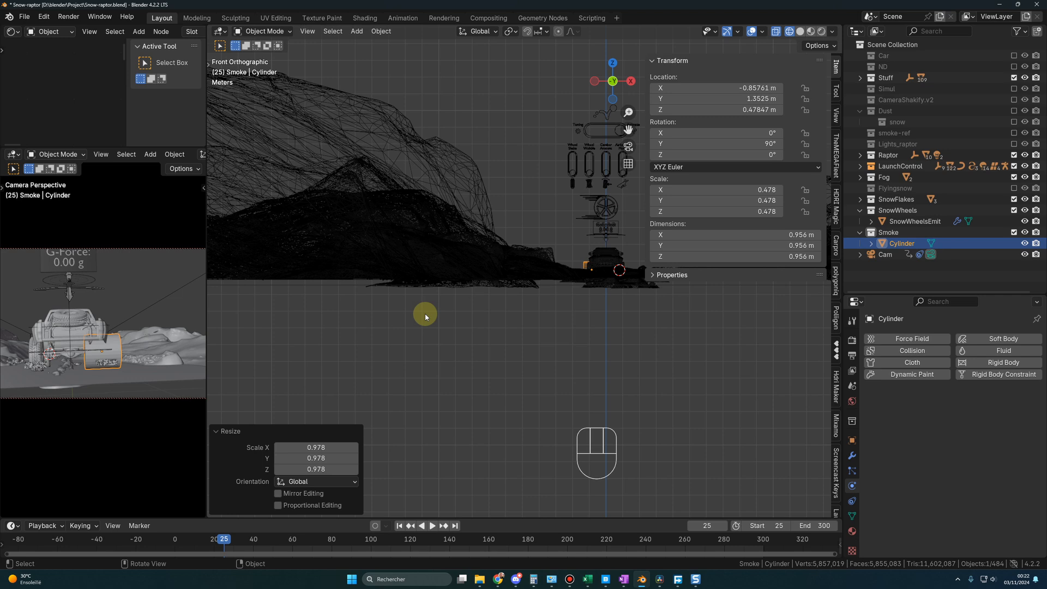
pyautogui.press('ctrl+KP_1')
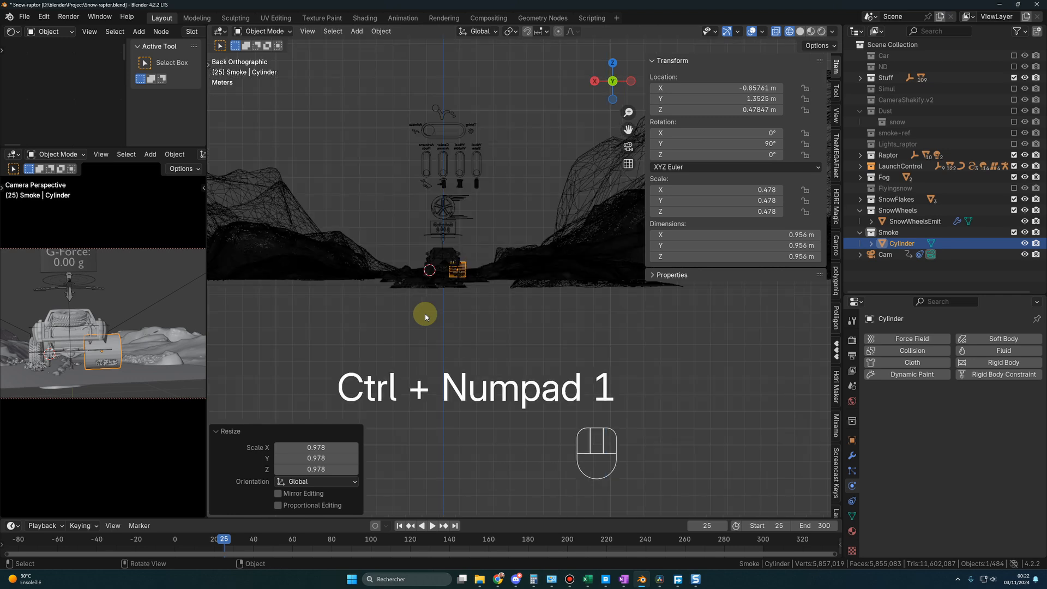
pyautogui.scroll(5, 426, 315)
pyautogui.keyDown('shift'); pyautogui.moveTo(554, 316); pyautogui.dragTo(480, 289, button='middle'); pyautogui.keyUp('shift')
pyautogui.scroll(4, 479, 289)
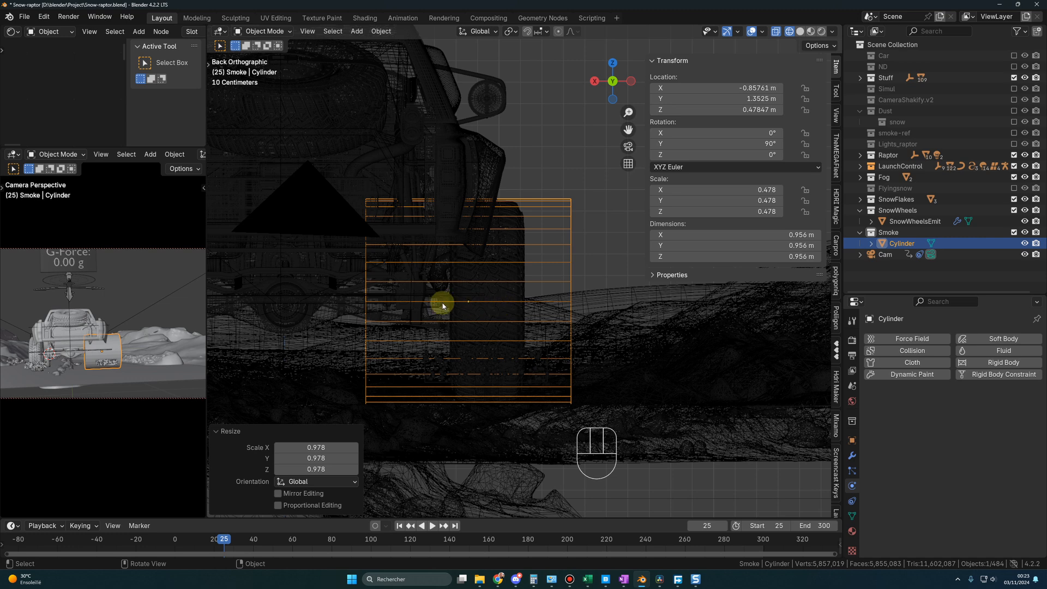
pyautogui.keyDown('shift'); pyautogui.moveTo(677, 257); pyautogui.dragTo(568, 257); pyautogui.keyUp('shift')
pyautogui.keyDown('shift'); pyautogui.moveTo(694, 87); pyautogui.dragTo(675, 87); pyautogui.keyUp('shift')
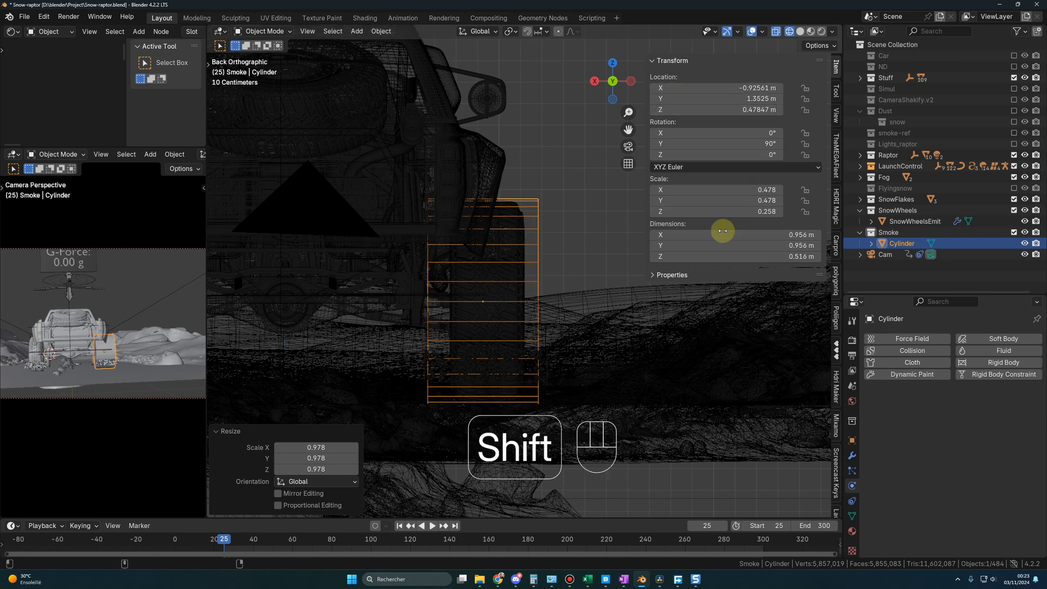
pyautogui.keyDown('shift'); pyautogui.moveTo(708, 254); pyautogui.dragTo(715, 254); pyautogui.keyUp('shift')
# - Duplicate the cylinder's mesh within the same object and move the copy about 1.94 m along X onto the opposite rear wheel
pyautogui.moveTo(551, 334)
pyautogui.mouseDown(button='middle')
pyautogui.moveTo(462, 340)
pyautogui.moveTo(611, 342)
pyautogui.moveTo(561, 339)
pyautogui.mouseUp(button='middle')
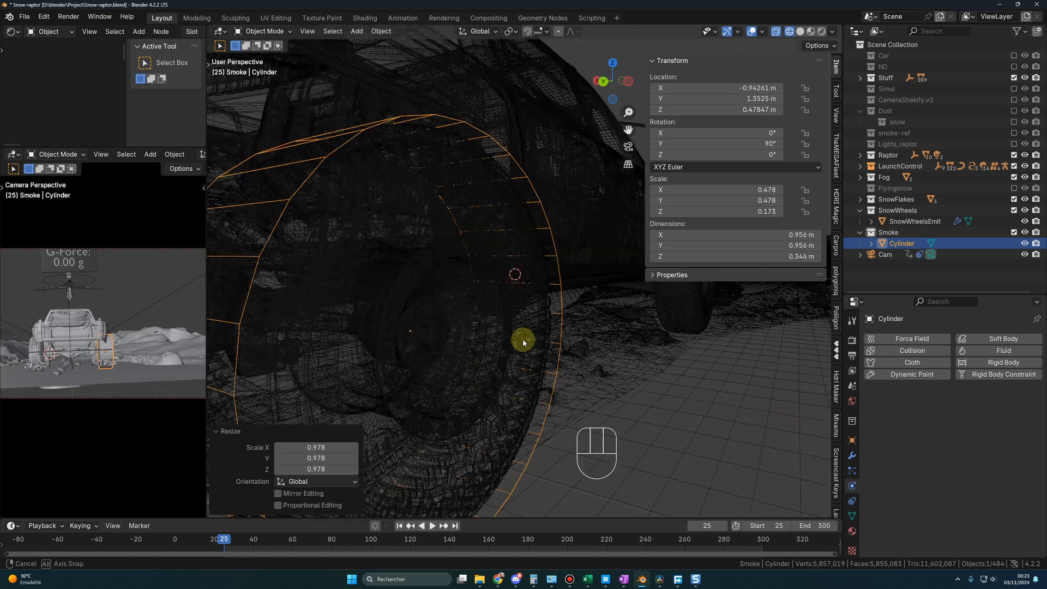
pyautogui.scroll(-3, 487, 344)
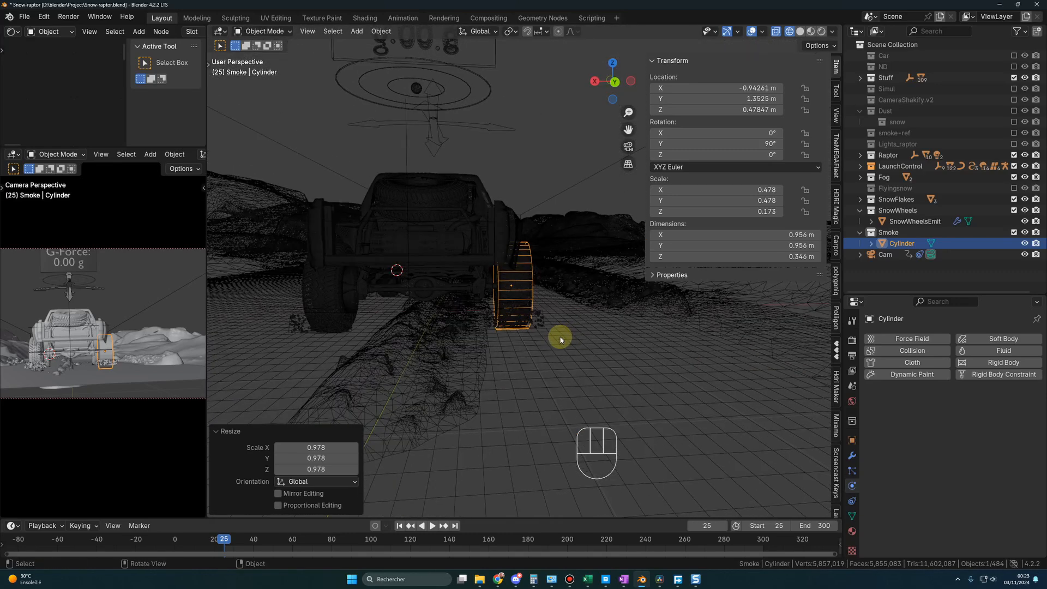
pyautogui.press('Tab')
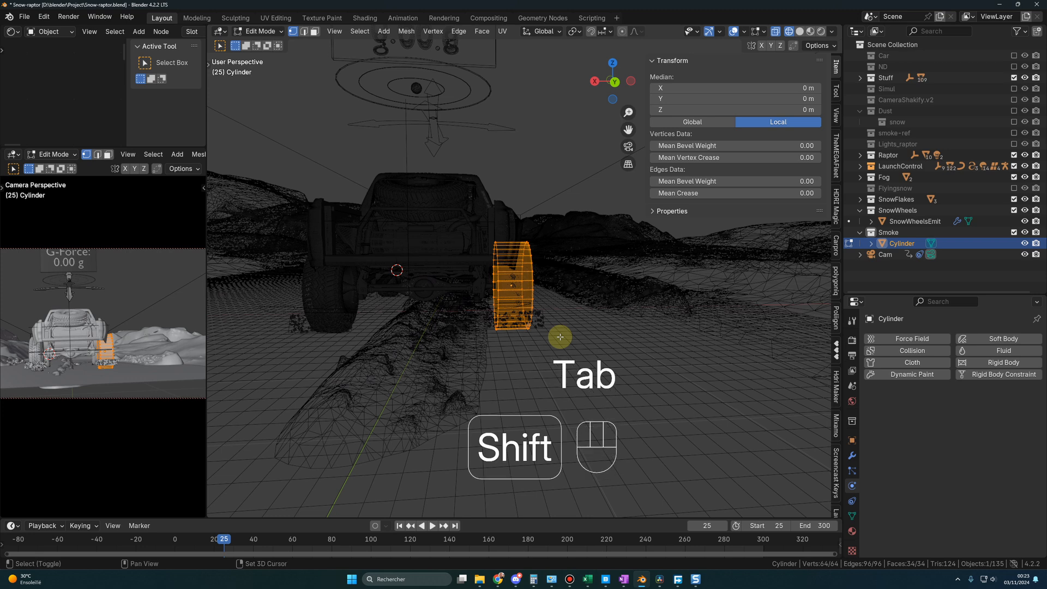
pyautogui.hotkey('shift', 'd')
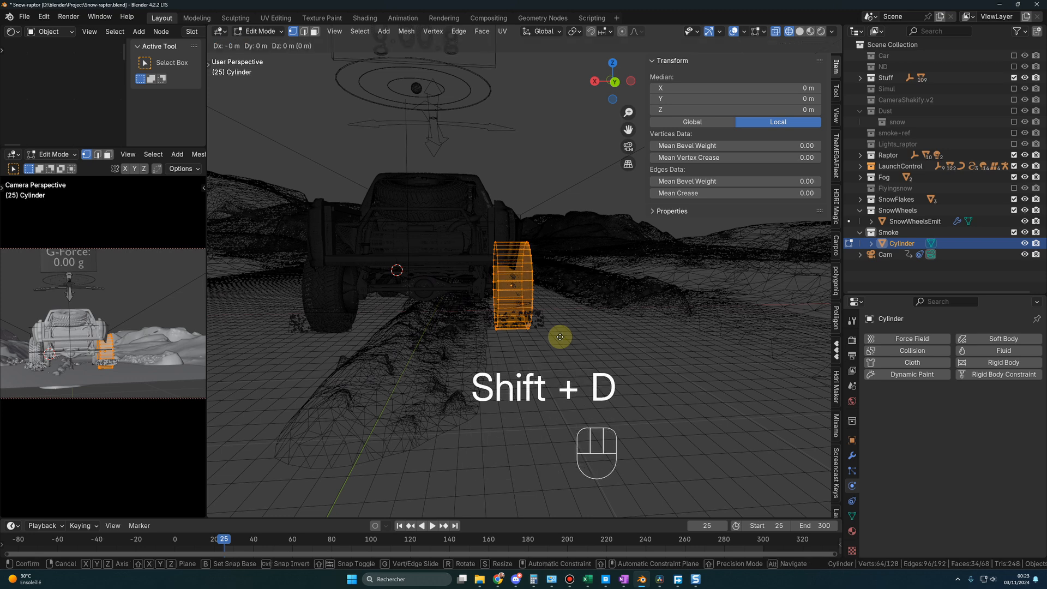
pyautogui.press('x')
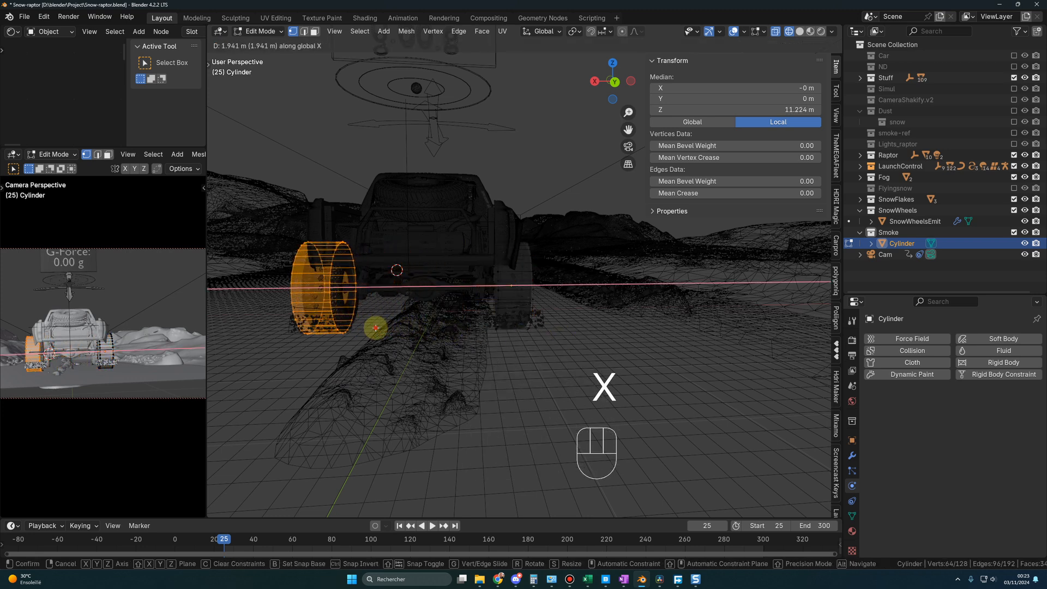
pyautogui.click(375, 328)
pyautogui.moveTo(376, 328); pyautogui.dragTo(444, 334, button='middle')
pyautogui.press('g')
pyautogui.press('x')
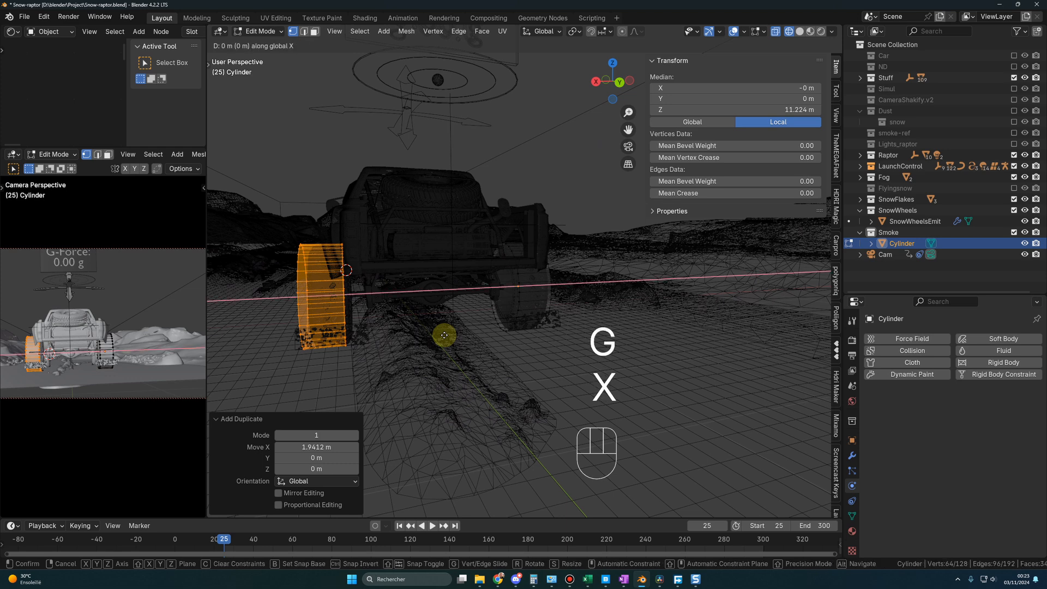
pyautogui.click(452, 335)
pyautogui.moveTo(443, 347); pyautogui.dragTo(448, 346, button='middle')
pyautogui.click(596, 192)
# - Delete the vertices of the upper halves of both cylinders, leaving only the lower parts around the rear tires
pyautogui.moveTo(504, 287); pyautogui.dragTo(573, 251, button='middle')
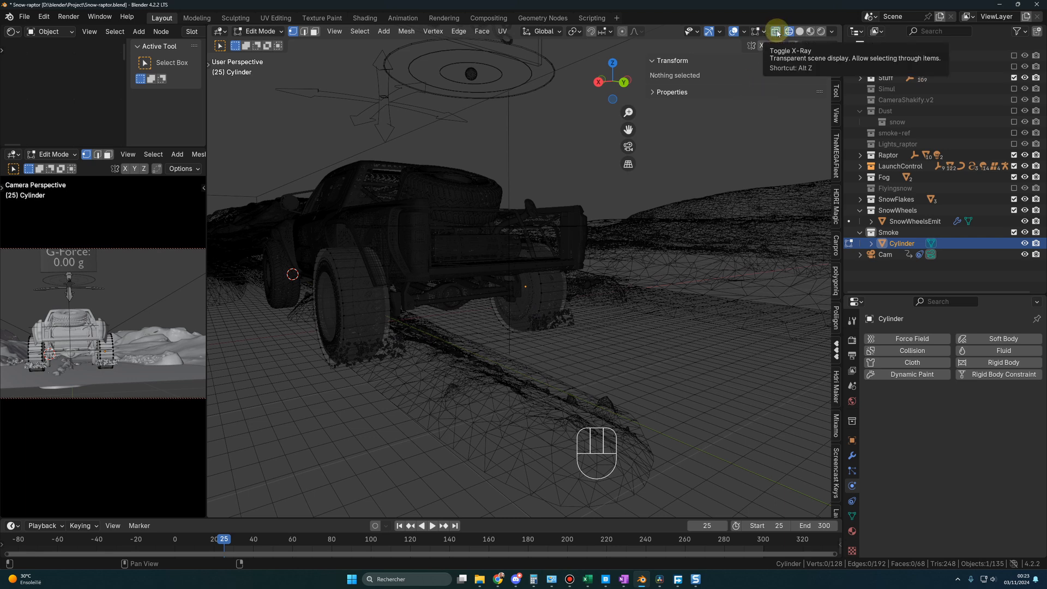
pyautogui.keyDown('shift'); pyautogui.moveTo(672, 187); pyautogui.dragTo(638, 273, button='middle'); pyautogui.keyUp('shift')
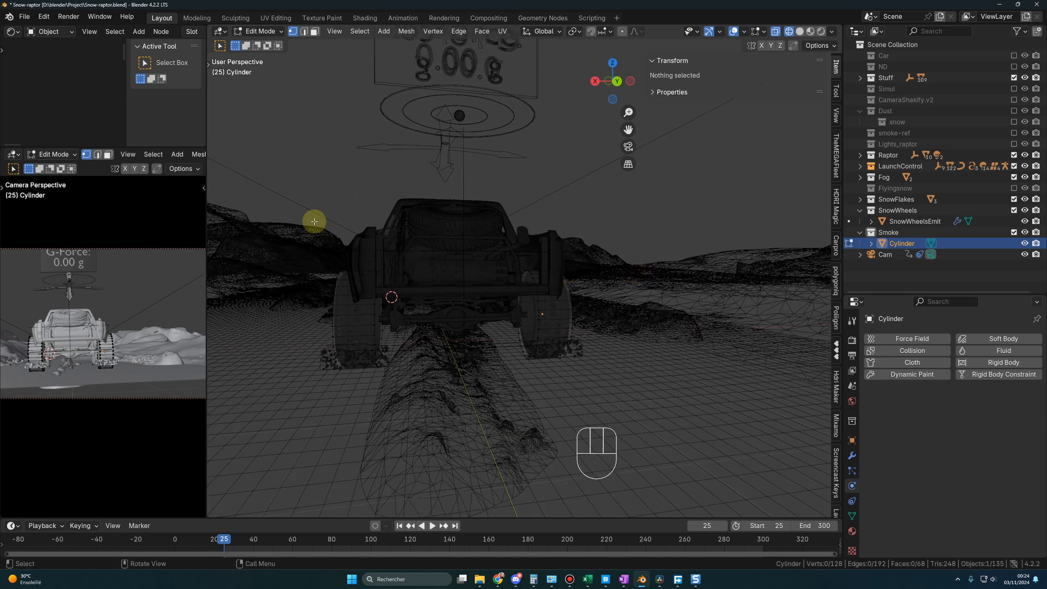
pyautogui.moveTo(272, 216); pyautogui.dragTo(607, 315)
pyautogui.moveTo(607, 315); pyautogui.dragTo(297, 217, button='middle')
pyautogui.moveTo(273, 217); pyautogui.dragTo(603, 318)
pyautogui.press('x')
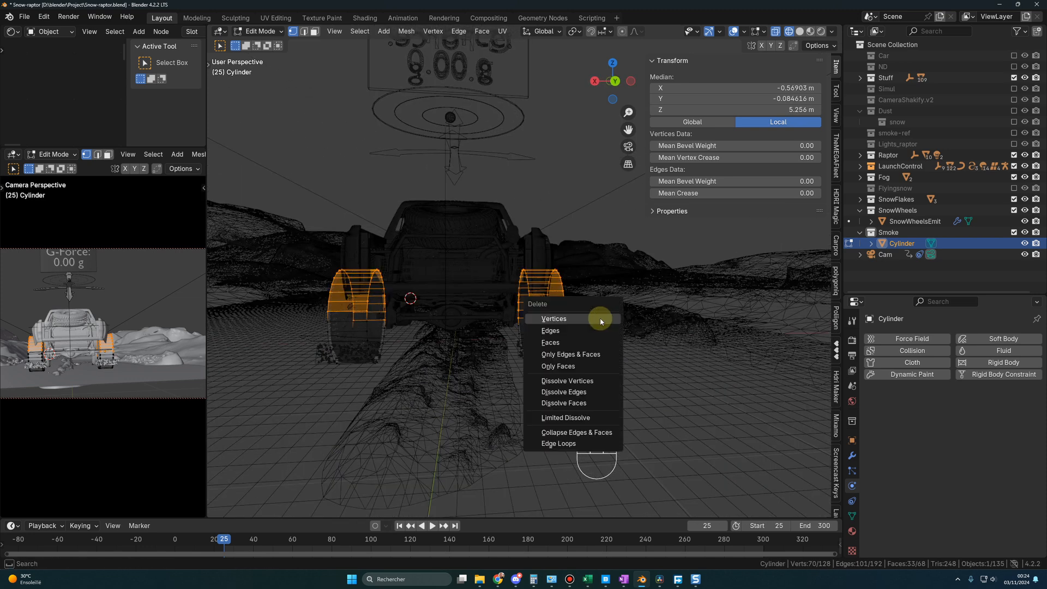
pyautogui.click(600, 319)
pyautogui.moveTo(604, 318); pyautogui.dragTo(551, 269, button='middle')
pyautogui.press('Tab')
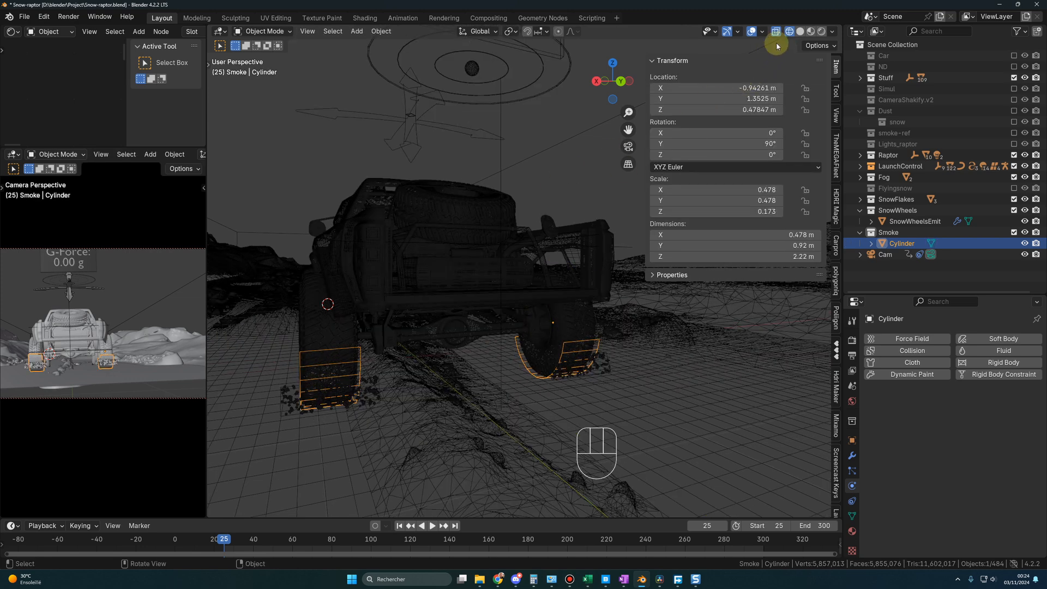
# - Return to solid display and apply Shade Smooth to the trimmed cylinder object
pyautogui.click(798, 32)
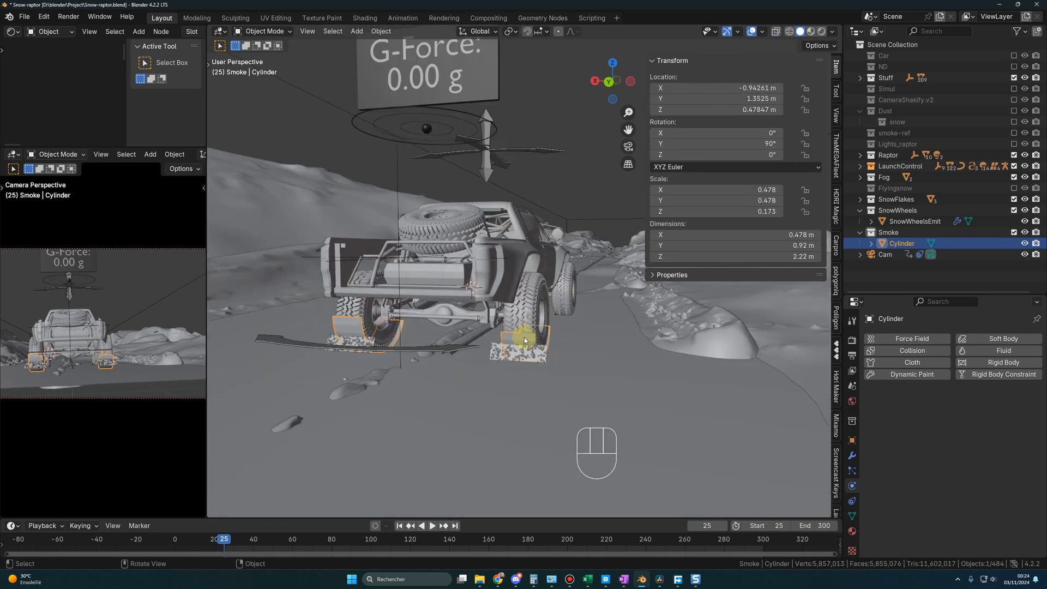
pyautogui.moveTo(538, 338); pyautogui.dragTo(411, 351, button='middle')
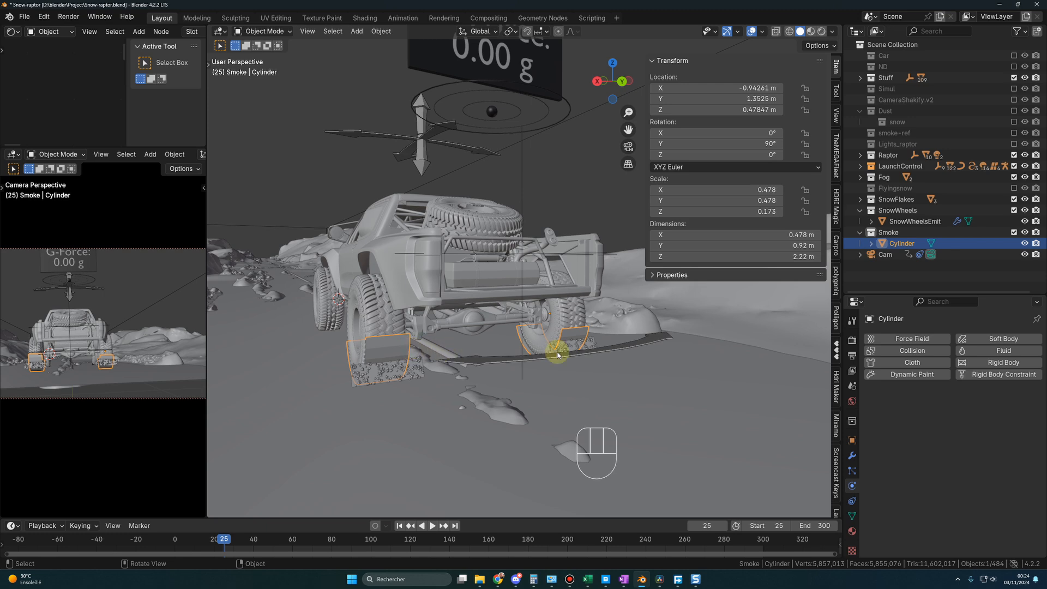
pyautogui.moveTo(557, 353); pyautogui.dragTo(491, 360, button='middle')
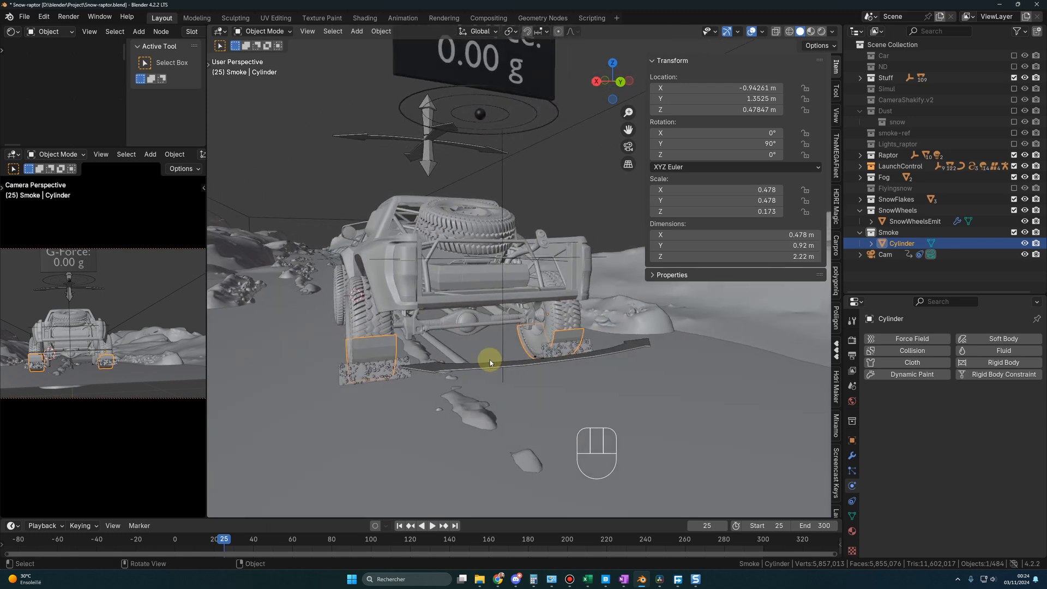
pyautogui.rightClick(375, 352)
pyautogui.click(376, 352)
pyautogui.moveTo(367, 350)
pyautogui.mouseDown(button='middle')
pyautogui.moveTo(299, 355)
pyautogui.moveTo(374, 355)
pyautogui.mouseUp(button='middle')
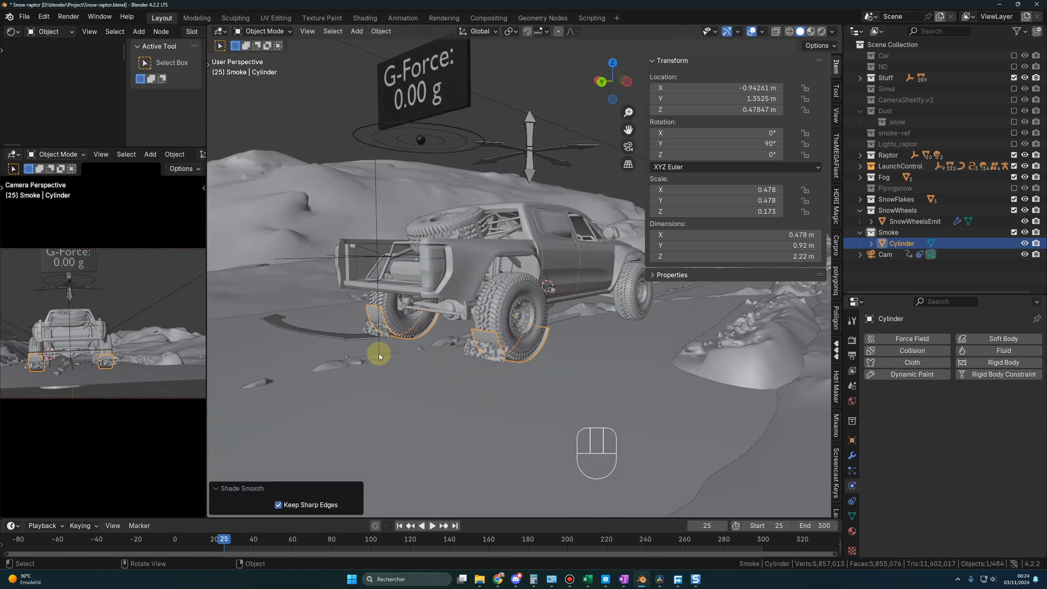
# - Rename the trimmed cylinder object to SmokeEmit
pyautogui.doubleClick(902, 243)
pyautogui.write('SMo')
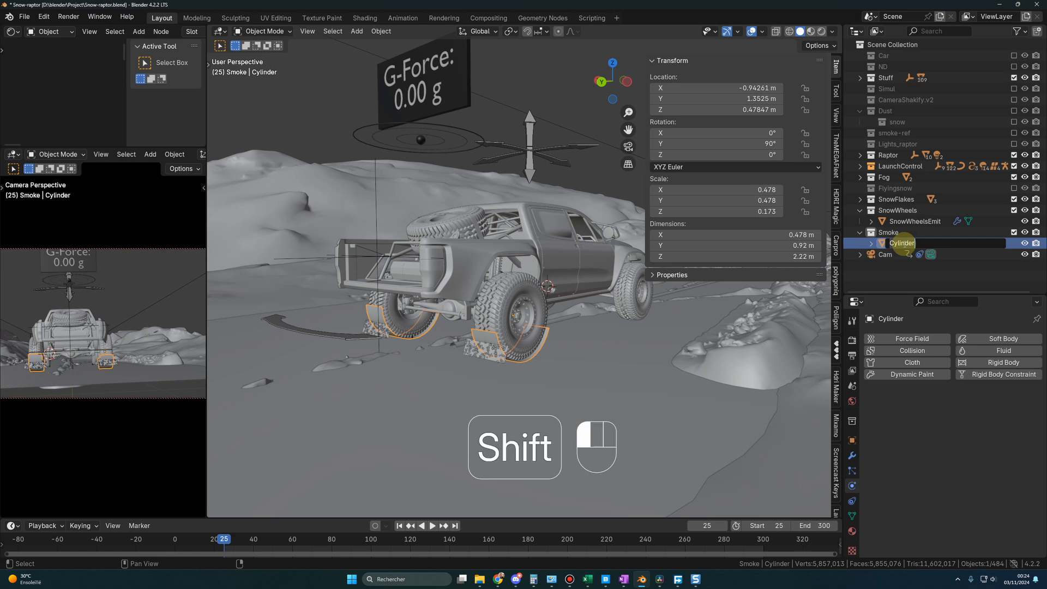
pyautogui.press('BackSpace')
pyautogui.press('BackSpace')
pyautogui.write('mokeEmit')
# - Parent SmokeEmit to the truck's Full Body with Keep Transform, and check that it follows over the first few frames
pyautogui.moveTo(415, 306); pyautogui.dragTo(481, 323, button='middle')
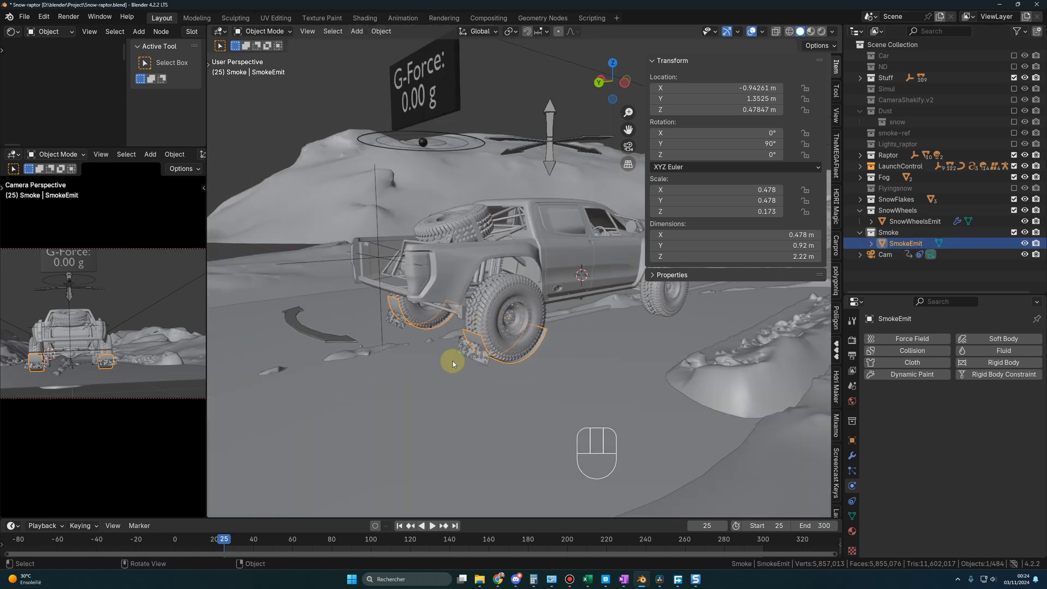
pyautogui.click(472, 340)
pyautogui.click(474, 339)
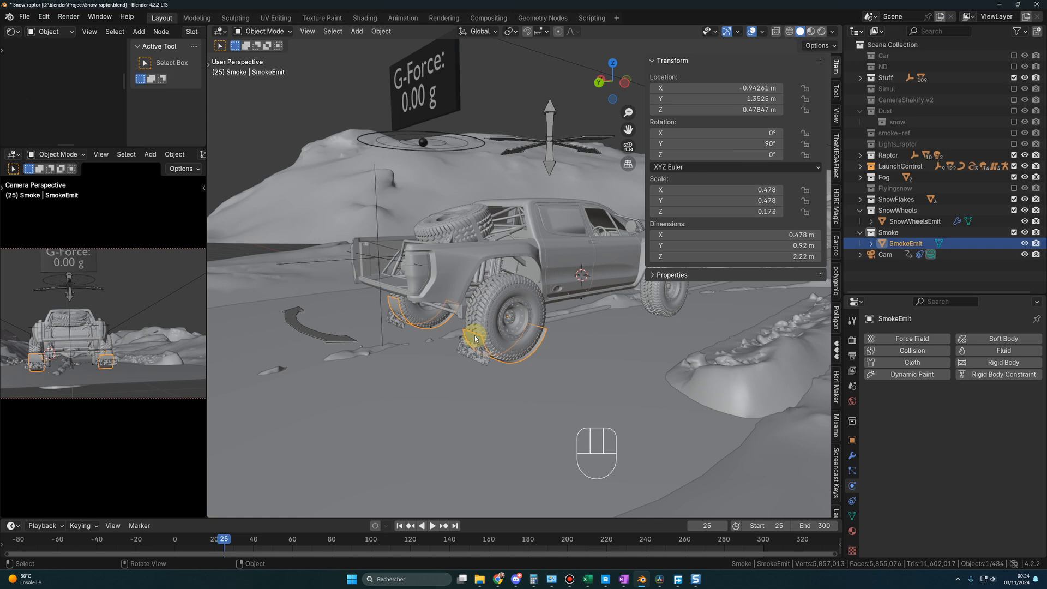
pyautogui.keyDown('shift'); pyautogui.click(566, 205); pyautogui.keyUp('shift')
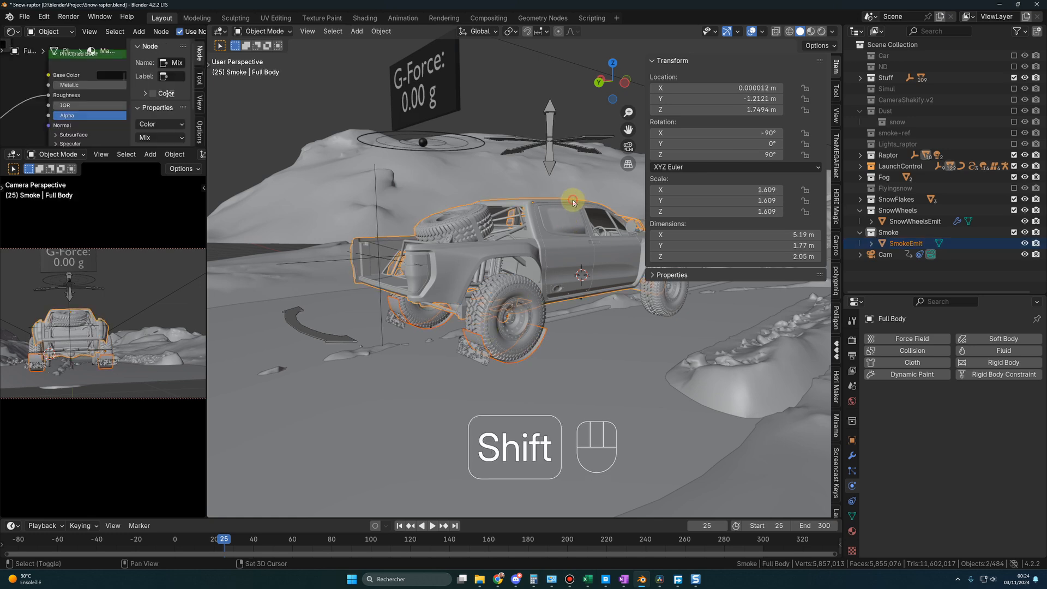
pyautogui.moveTo(564, 244); pyautogui.dragTo(561, 253, button='middle')
pyautogui.hotkey('ctrl', 'p')
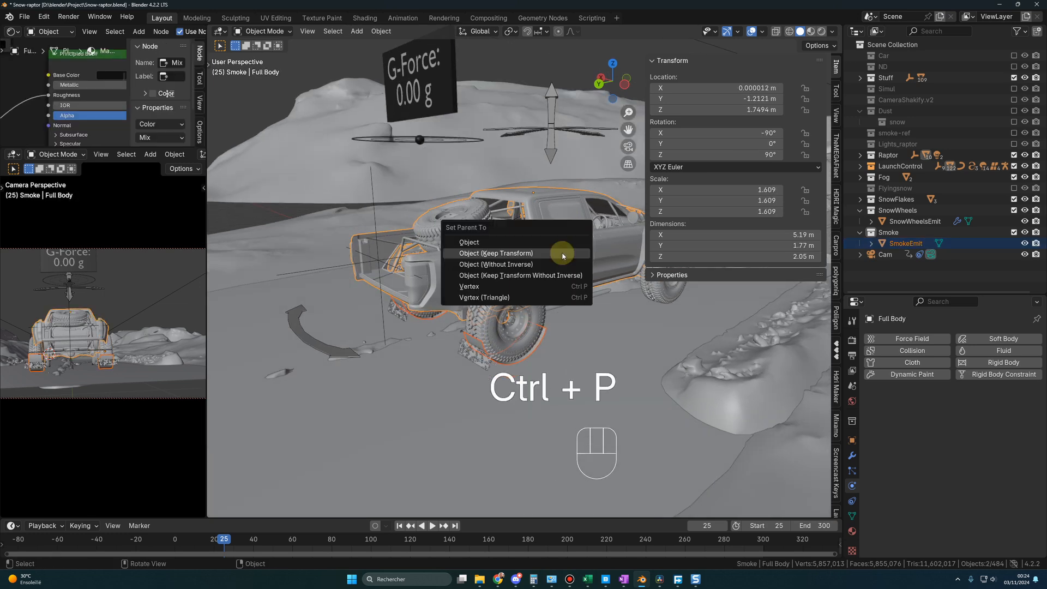
pyautogui.click(562, 254)
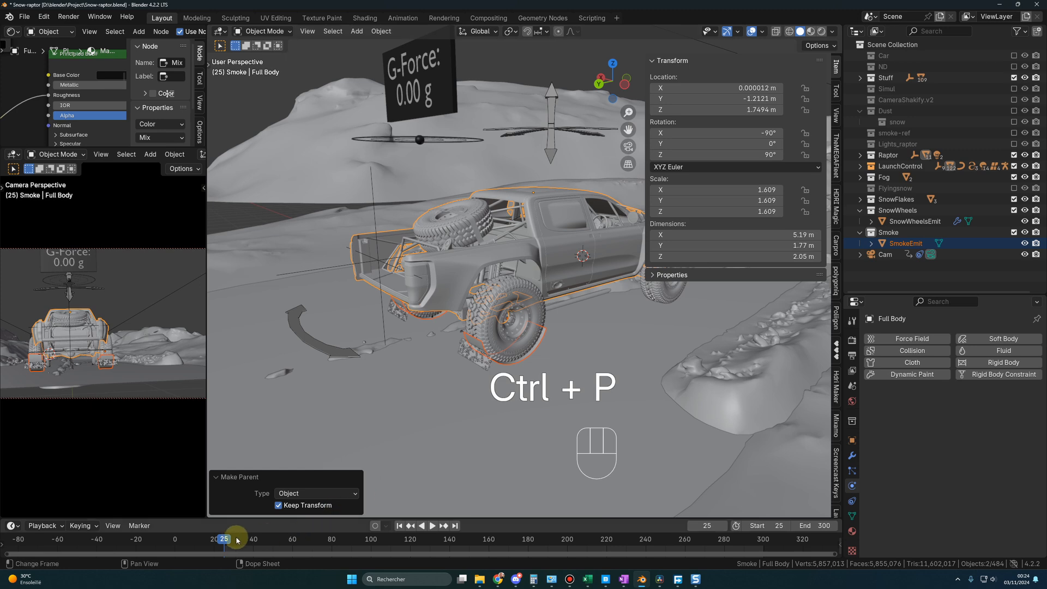
pyautogui.moveTo(226, 538); pyautogui.dragTo(237, 538)
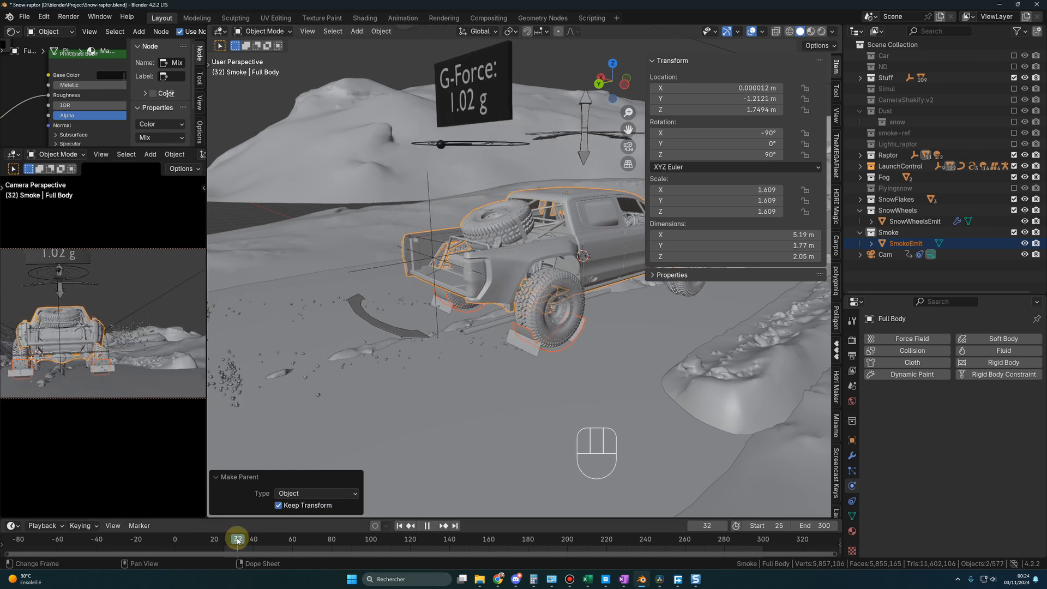
pyautogui.click(399, 527)
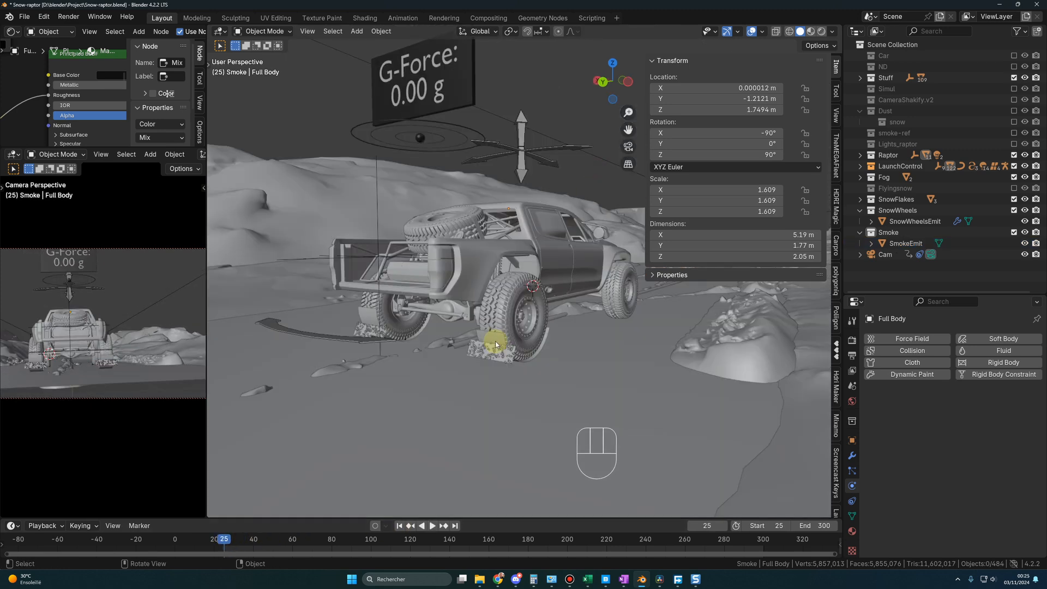
# - Apply the Quick Smoke effect to SmokeEmit and preview the animation from the start frame
pyautogui.click(494, 338)
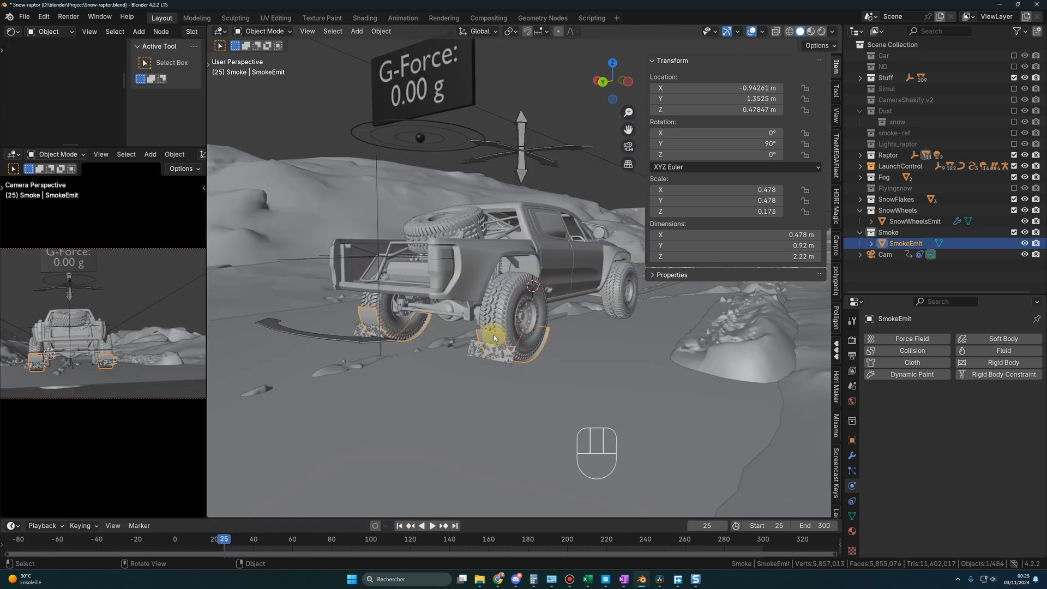
pyautogui.click(382, 31)
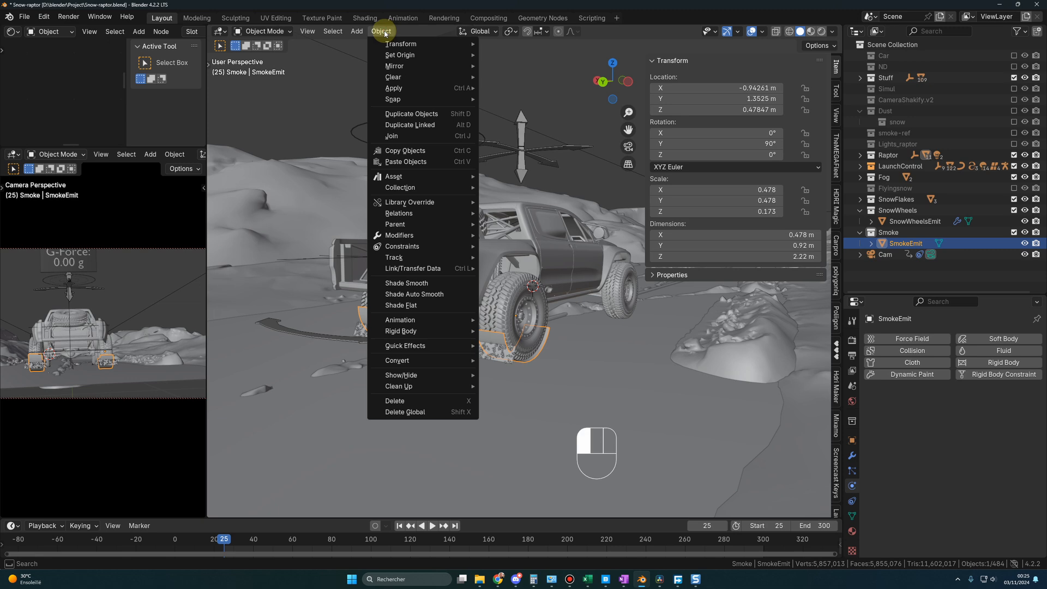
pyautogui.moveTo(421, 347)
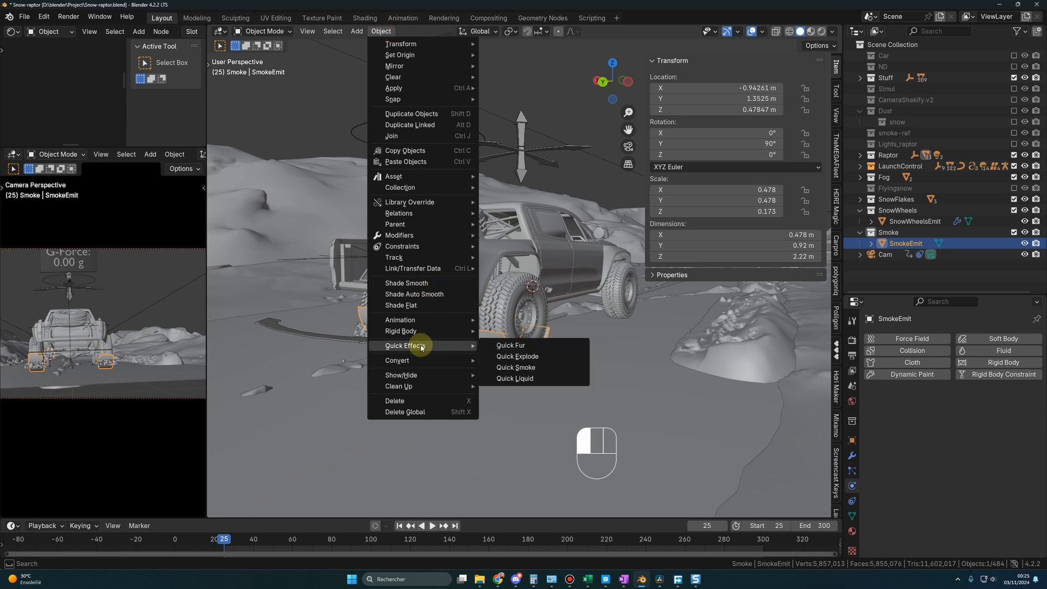
pyautogui.click(524, 367)
pyautogui.moveTo(525, 368); pyautogui.dragTo(525, 329, button='middle')
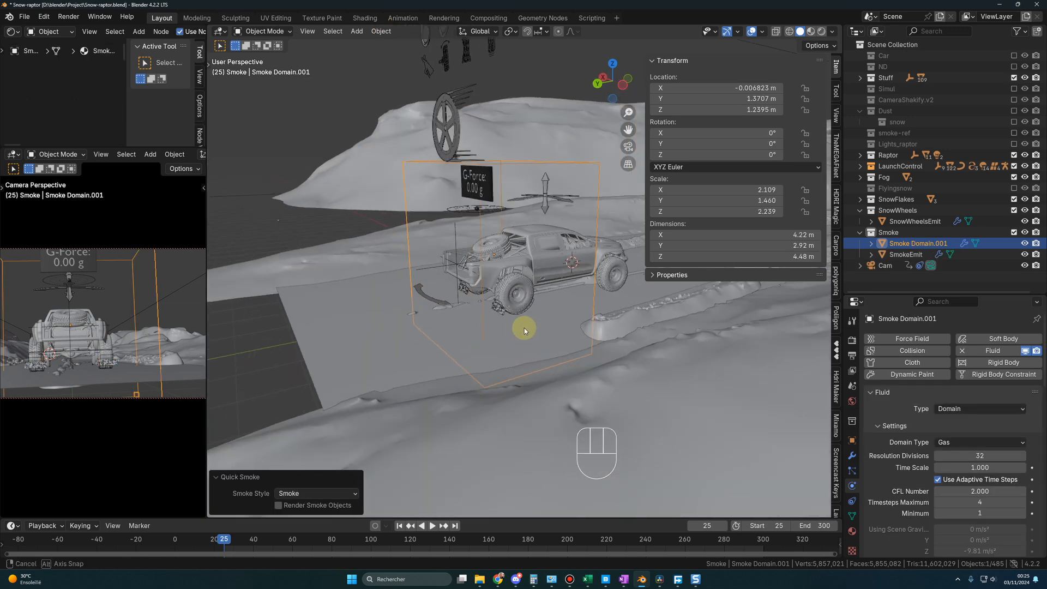
pyautogui.click(434, 530)
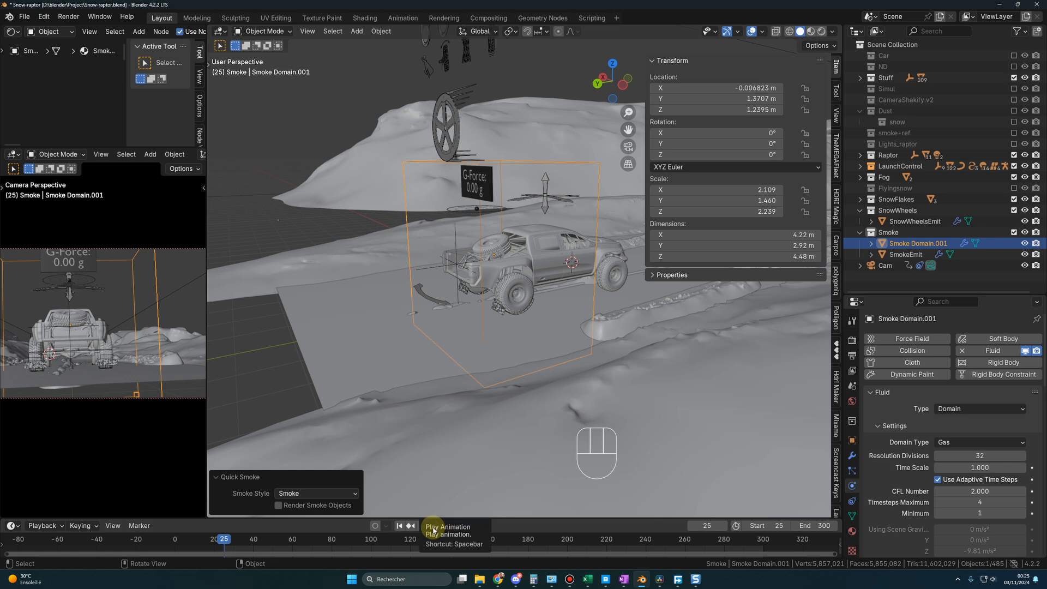
pyautogui.click(401, 526)
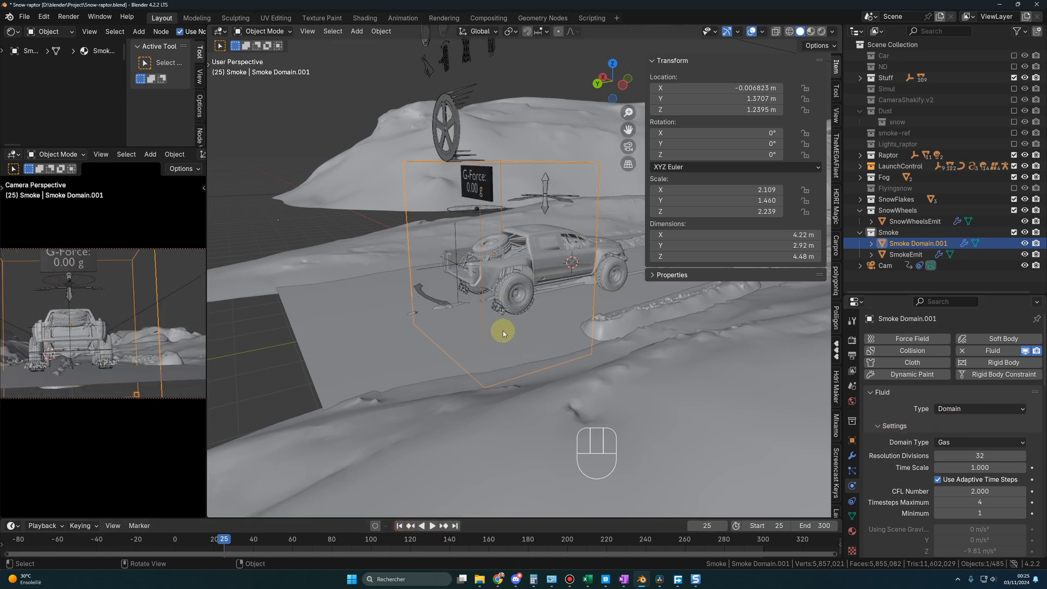
# - Set the smoke domain's cache range from frame 25 to 300 and preview the simulation
pyautogui.keyDown('shift'); pyautogui.moveTo(506, 329); pyautogui.dragTo(465, 334, button='middle'); pyautogui.keyUp('shift')
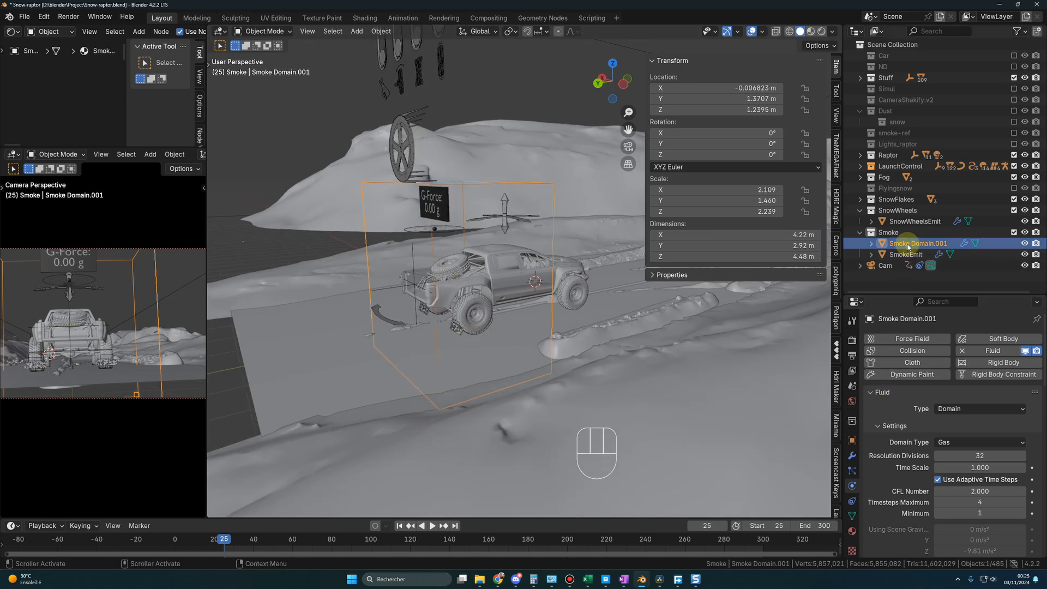
pyautogui.scroll(-10, 905, 426)
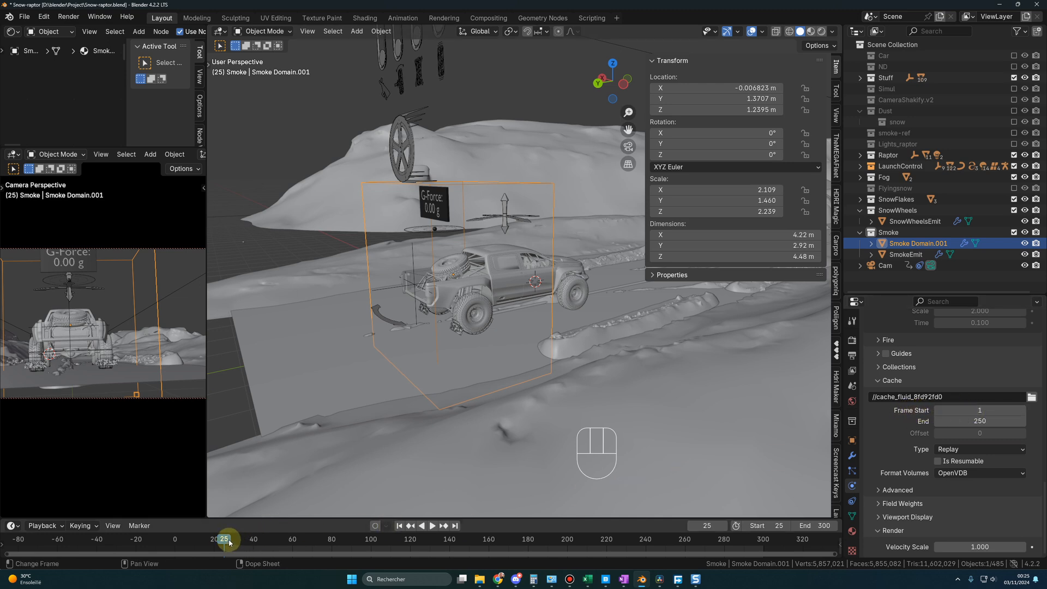
pyautogui.click(959, 410)
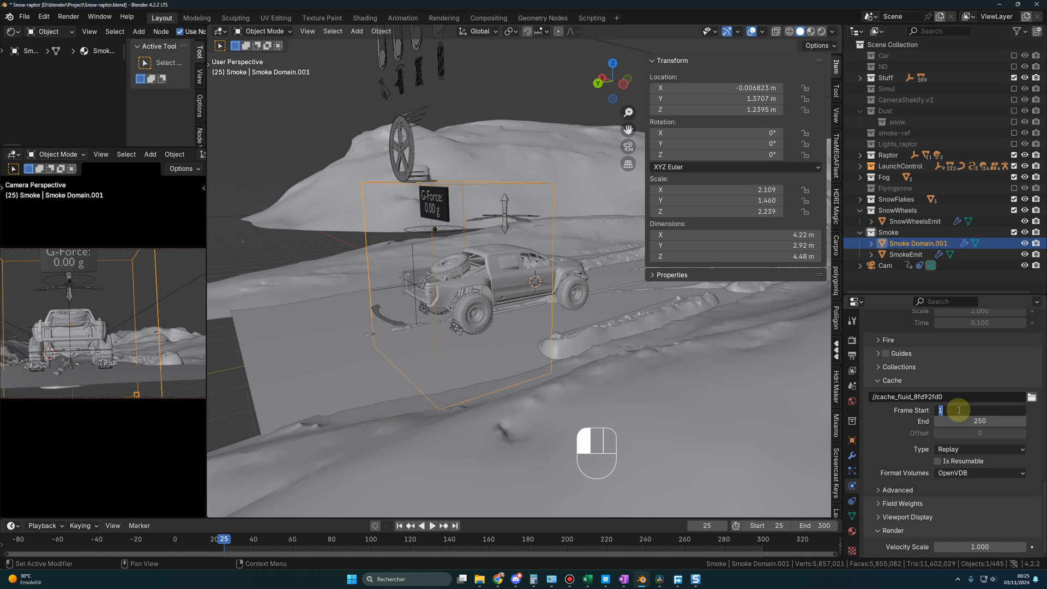
pyautogui.write('25')
pyautogui.press('Return')
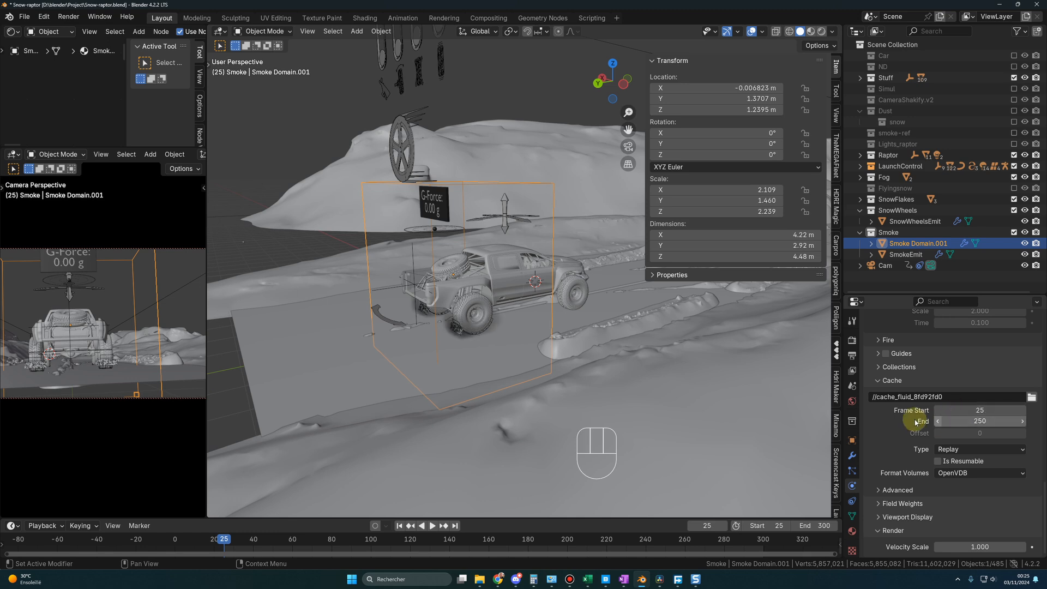
pyautogui.click(967, 420)
pyautogui.write('300')
pyautogui.press('Return')
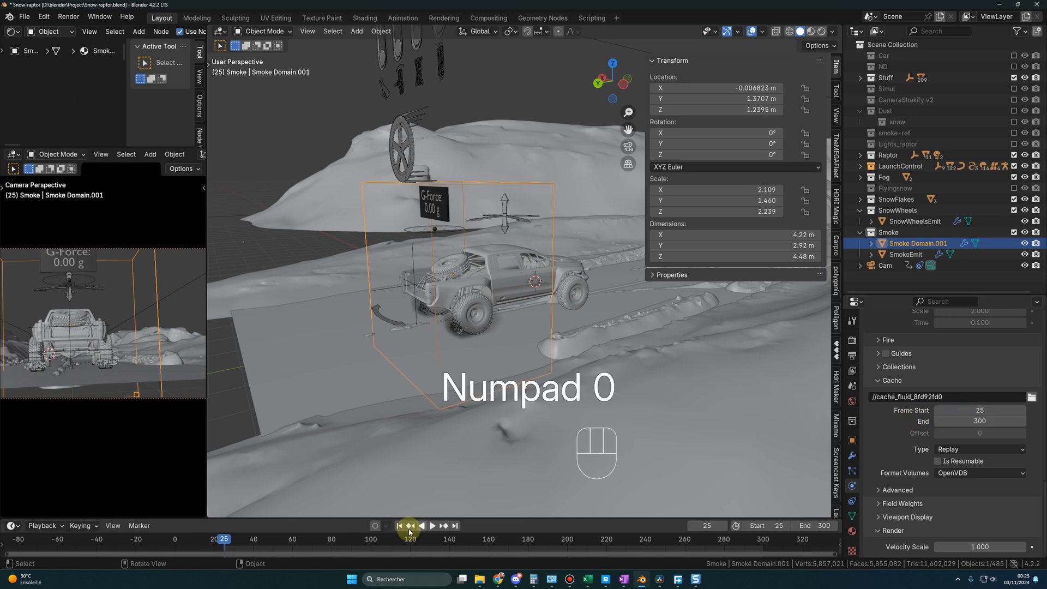
pyautogui.click(432, 526)
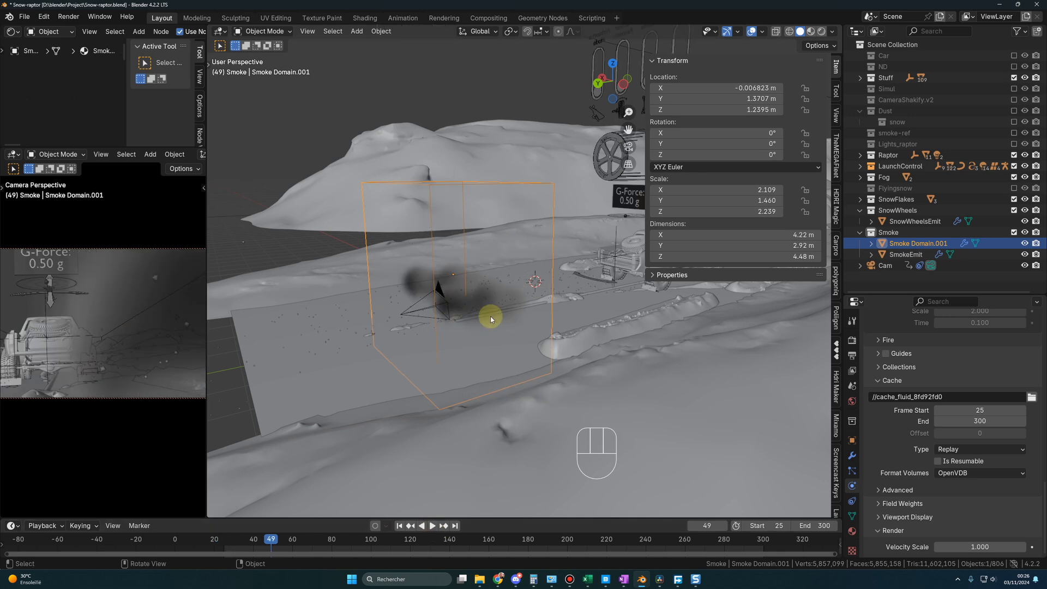
pyautogui.press('Escape')
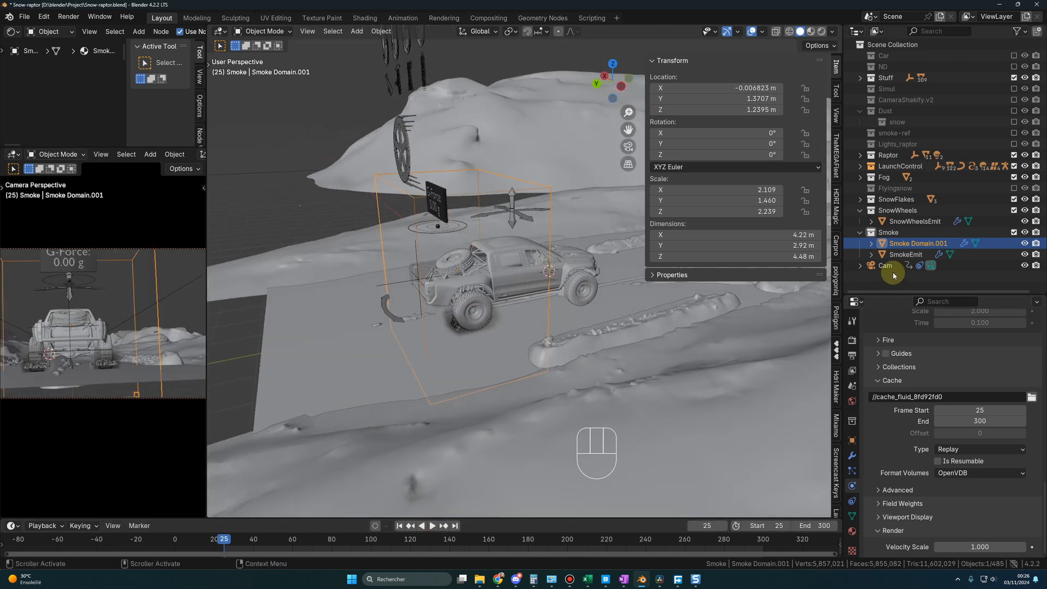
# - Set the initial temperature of the SmokeEmit flow to 0.5
pyautogui.click(905, 255)
pyautogui.moveTo(909, 293); pyautogui.dragTo(921, 203)
pyautogui.scroll(-4, 927, 155)
pyautogui.scroll(3, 921, 328)
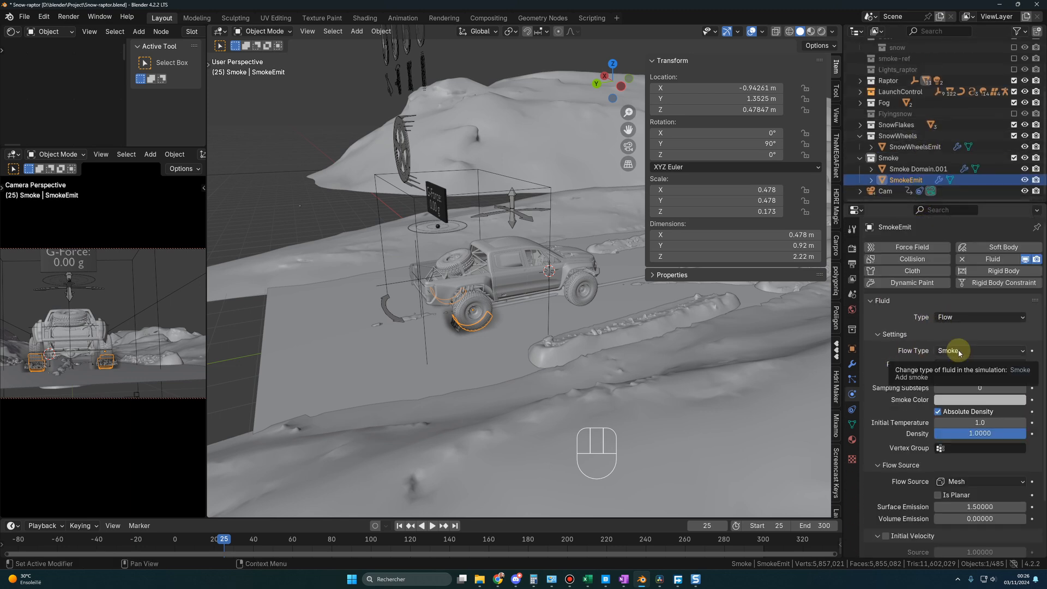
pyautogui.scroll(-2, 893, 377)
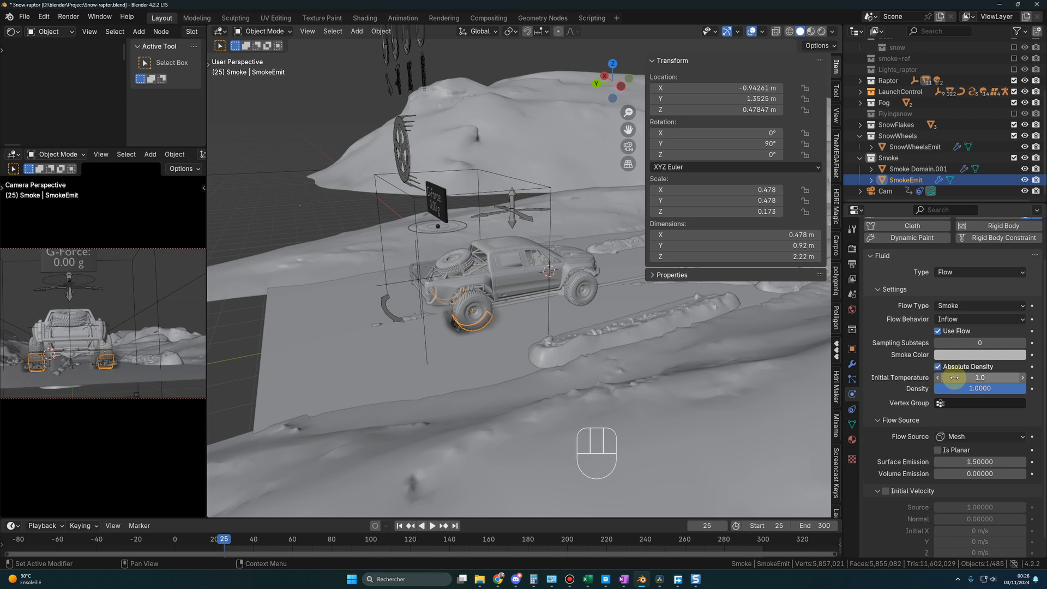
pyautogui.click(952, 378)
pyautogui.press('Return')
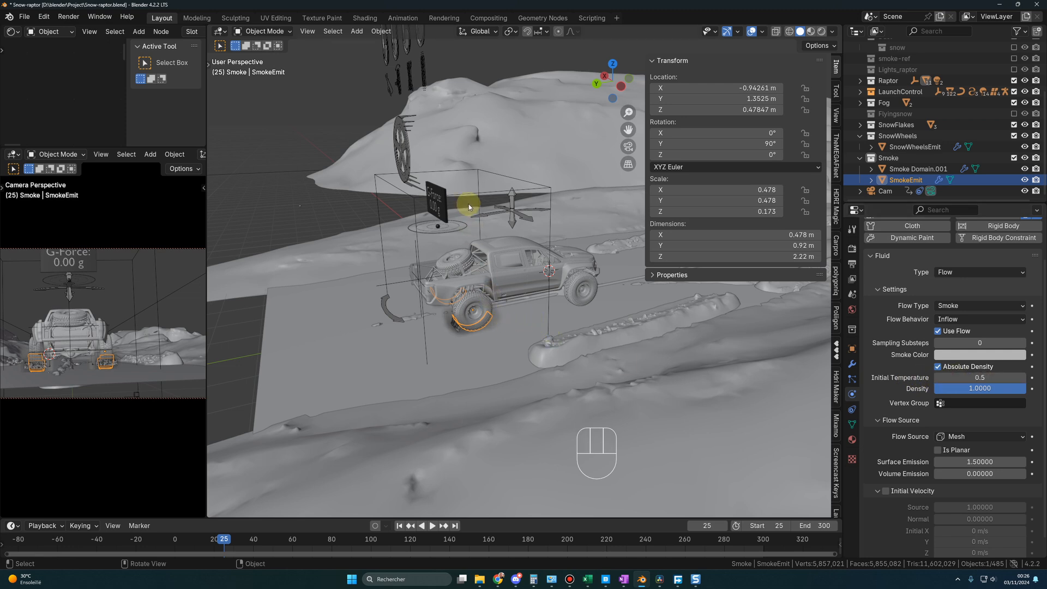
# - Make SmokeEmit's flow source planar and set its surface emission to 1
pyautogui.scroll(-1, 940, 430)
pyautogui.click(938, 431)
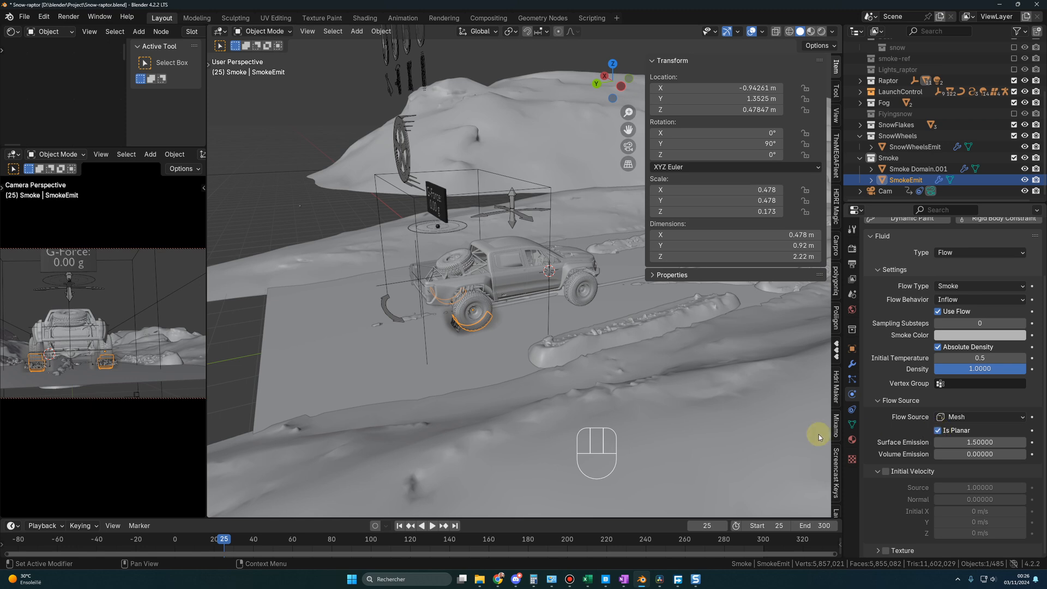
pyautogui.click(961, 442)
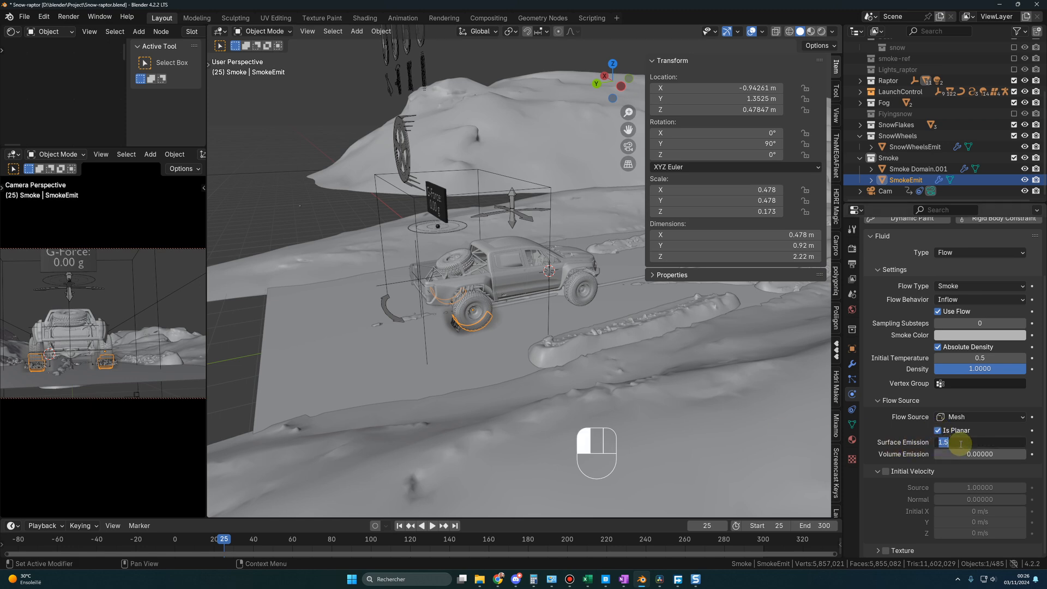
pyautogui.write('1')
pyautogui.press('Return')
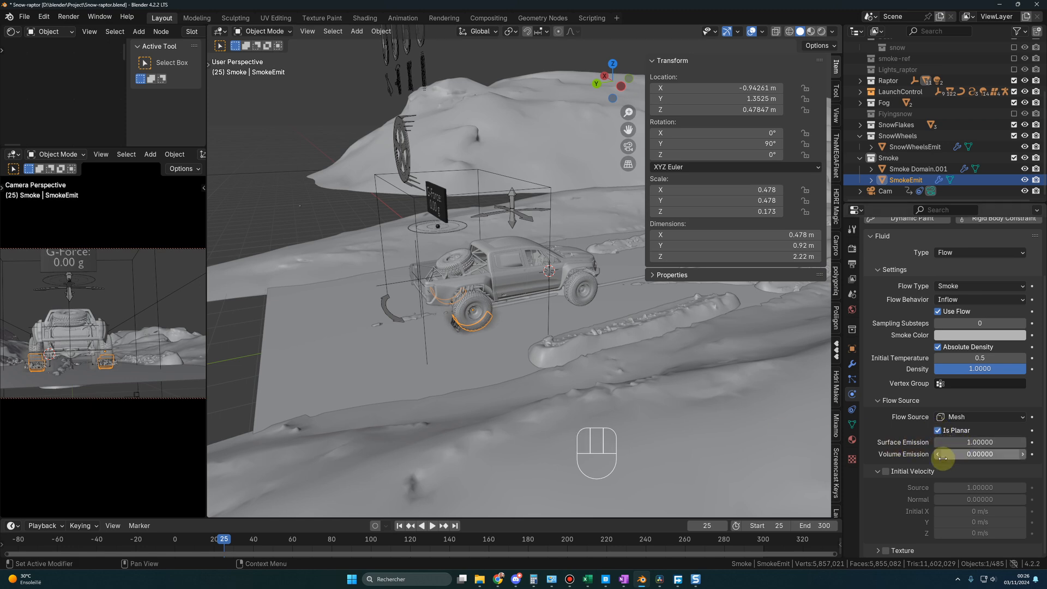
# - Enable initial velocity on SmokeEmit and set it to 10 m/s in both Y and Z
pyautogui.click(886, 472)
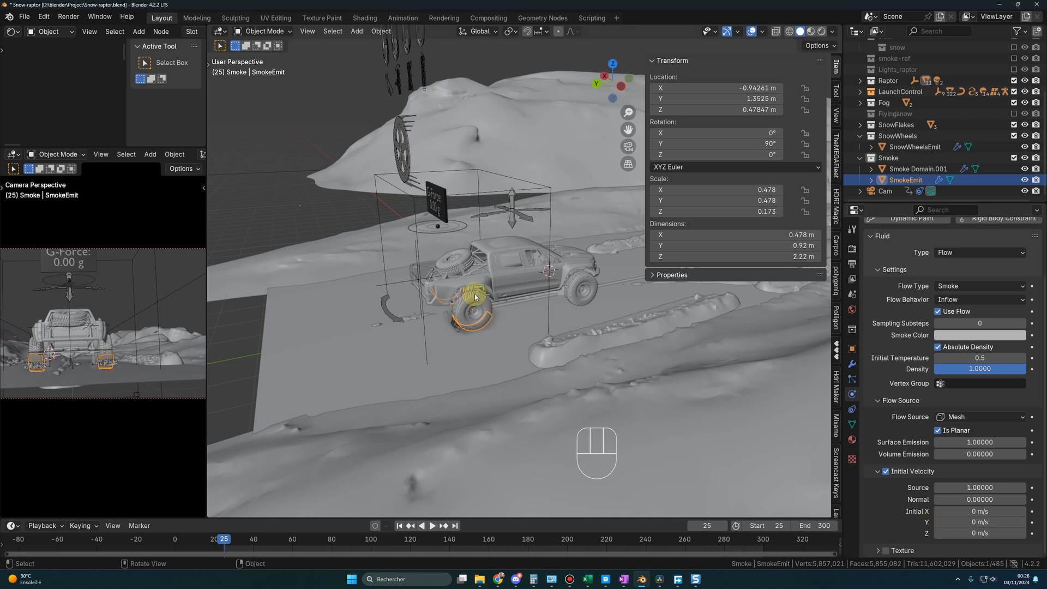
pyautogui.moveTo(953, 523); pyautogui.dragTo(956, 524)
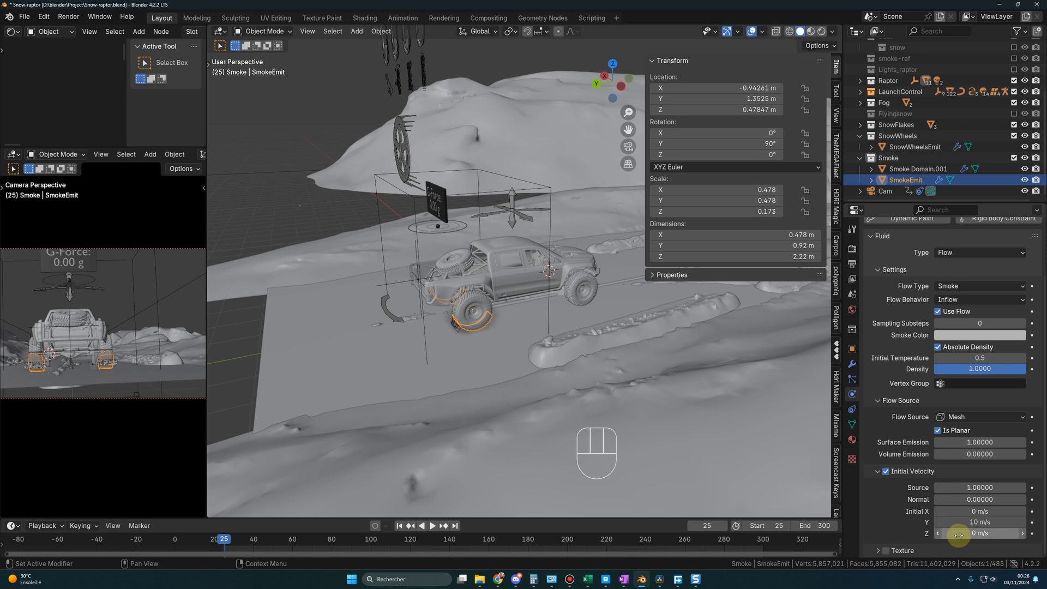
pyautogui.click(965, 533)
pyautogui.press('Return')
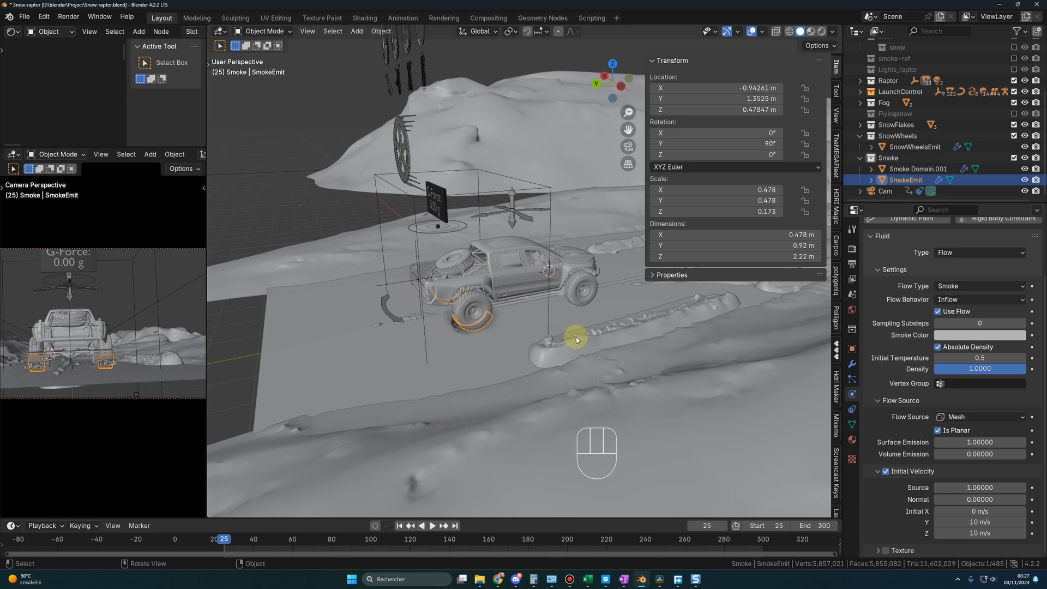
# - Set the smoke domain's CFL number to 4 and enable its Bottom border collision
pyautogui.click(914, 168)
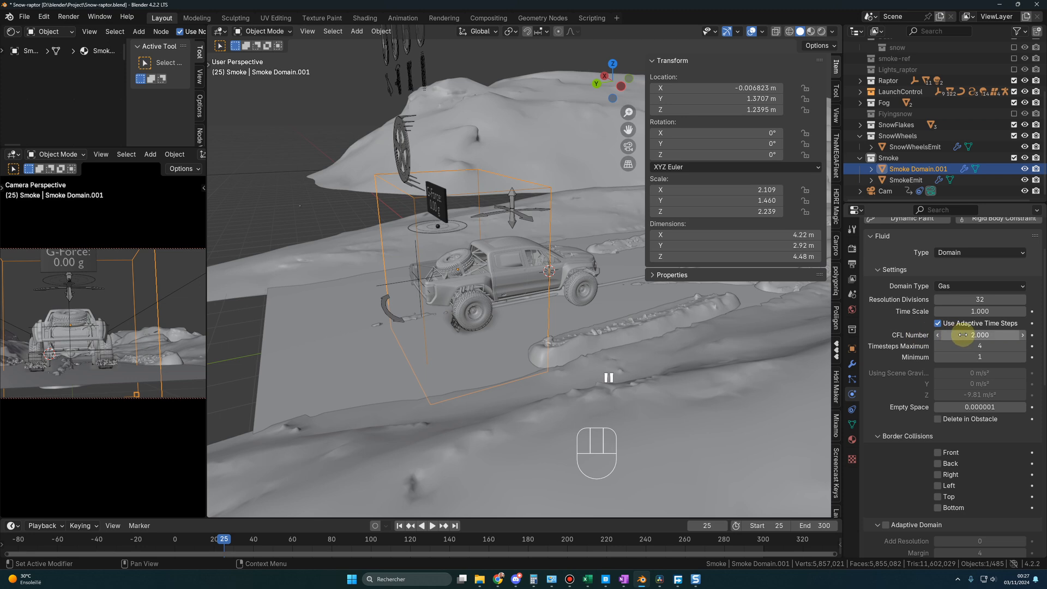
pyautogui.click(986, 335)
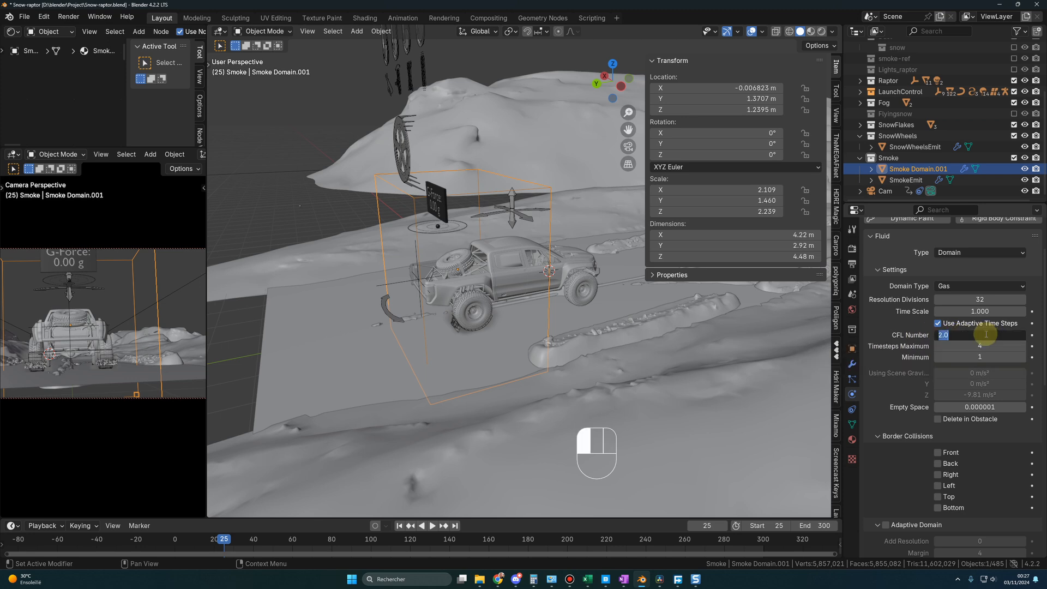
pyautogui.press('Return')
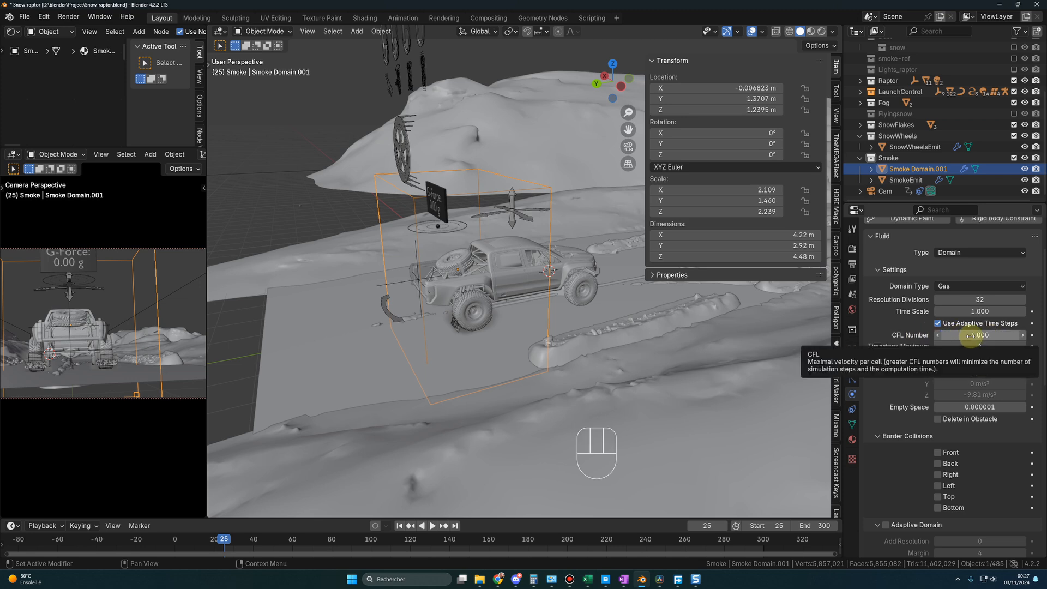
pyautogui.scroll(-4, 901, 347)
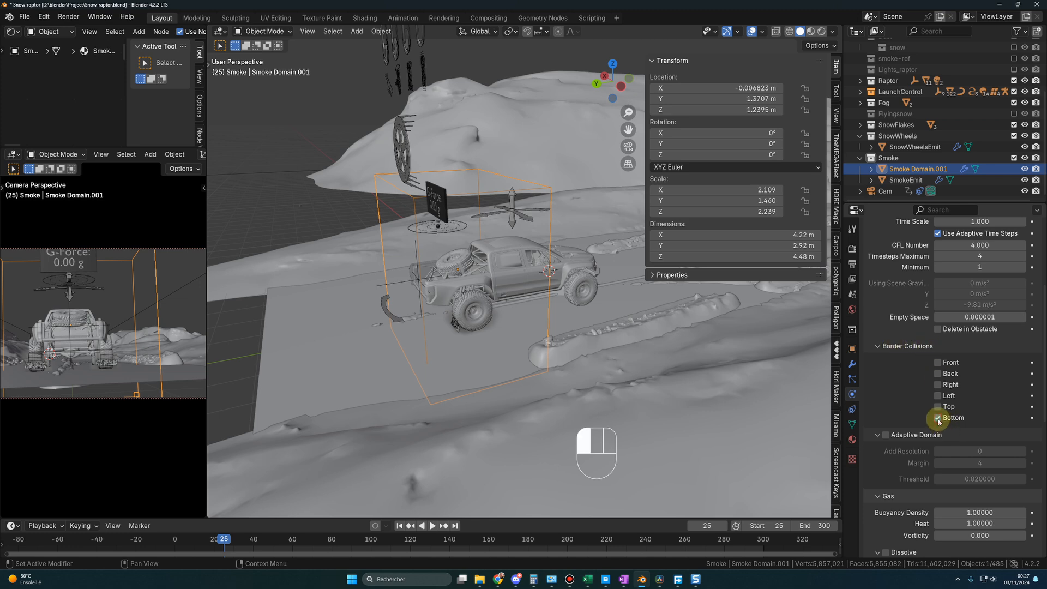
pyautogui.scroll(-2, 935, 419)
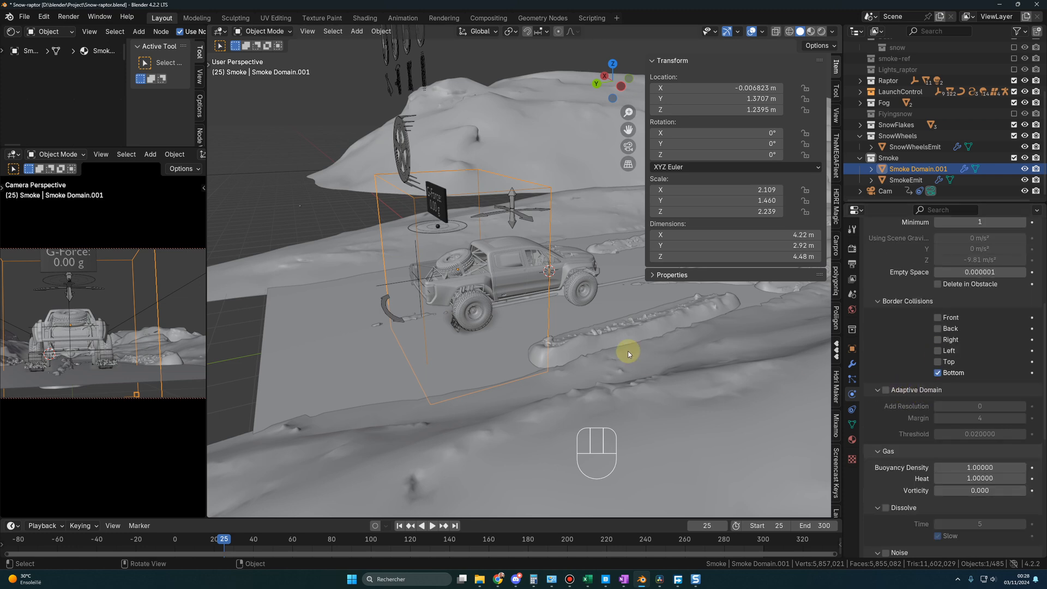
# - Set the smoke domain's dimensions to 13.5 m in Y and 4.36 m in Z
pyautogui.moveTo(626, 350); pyautogui.dragTo(498, 276, button='middle')
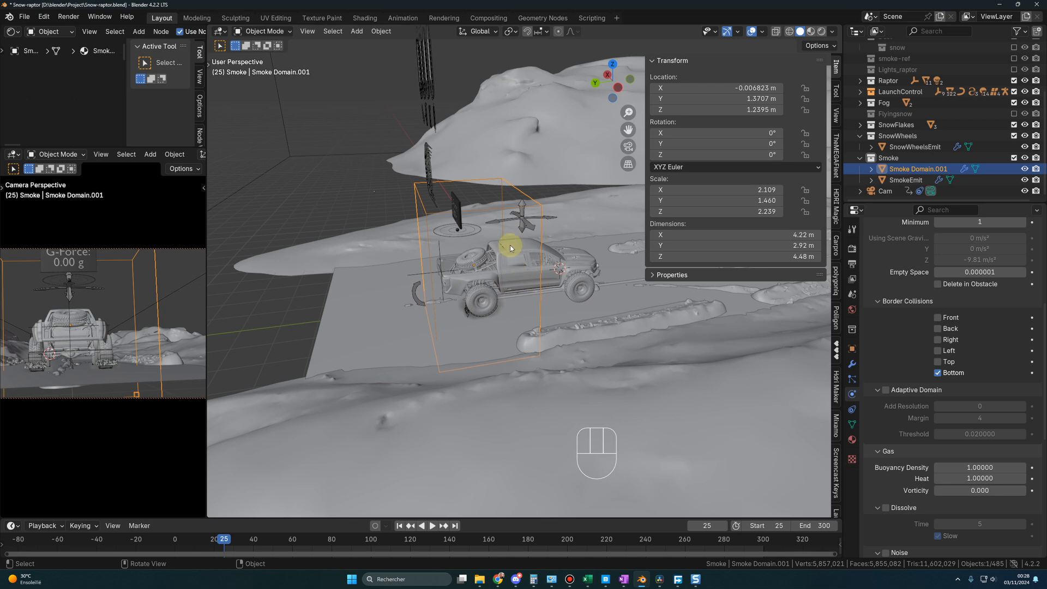
pyautogui.click(357, 157)
pyautogui.click(529, 212)
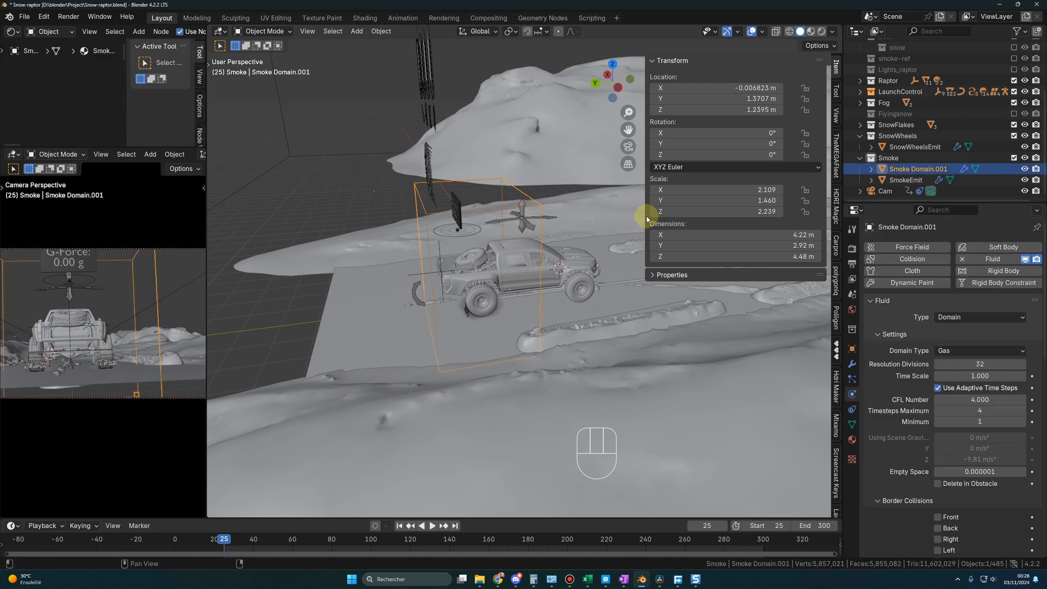
pyautogui.click(763, 245)
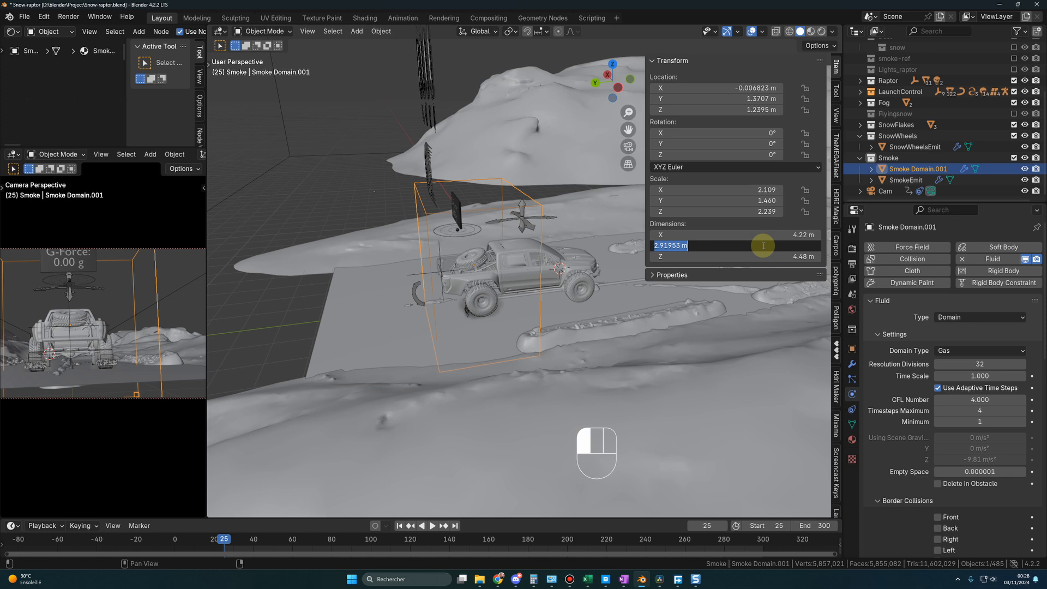
pyautogui.write('5')
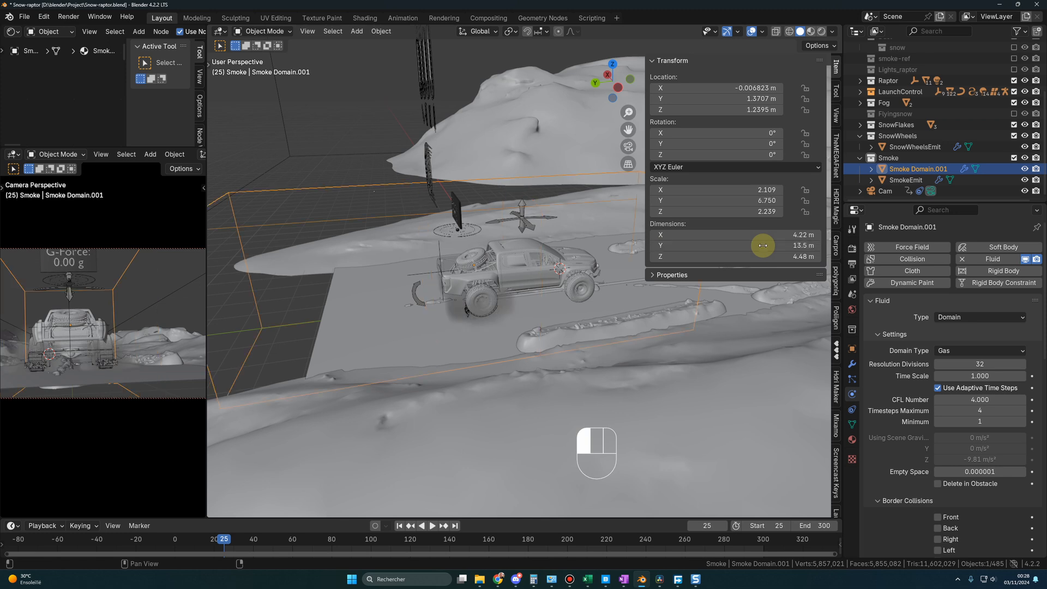
pyautogui.press('Return')
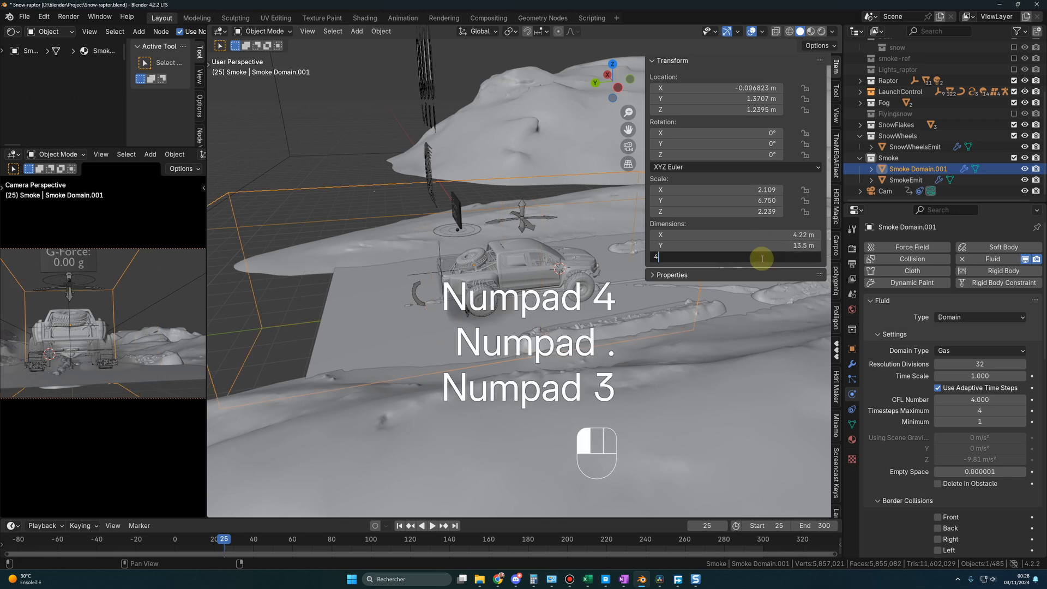
pyautogui.click(762, 258)
pyautogui.write('4.36')
pyautogui.press('Return')
# - Raise the smoke domain to a Z location of about 2.25 m, lining its base up with the ground
pyautogui.scroll(-3, 529, 246)
pyautogui.moveTo(528, 245)
pyautogui.mouseDown(button='middle')
pyautogui.moveTo(516, 296)
pyautogui.moveTo(599, 283)
pyautogui.moveTo(541, 271)
pyautogui.moveTo(535, 231)
pyautogui.moveTo(535, 262)
pyautogui.moveTo(544, 252)
pyautogui.mouseUp(button='middle')
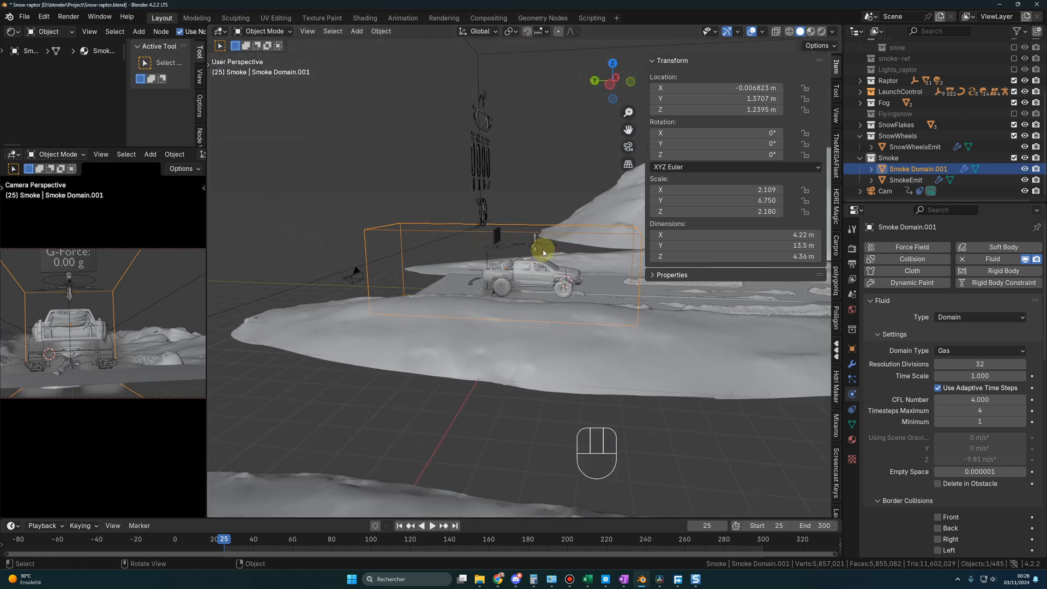
pyautogui.moveTo(698, 110); pyautogui.dragTo(723, 110)
pyautogui.keyDown('shift'); pyautogui.click(696, 112); pyautogui.keyUp('shift')
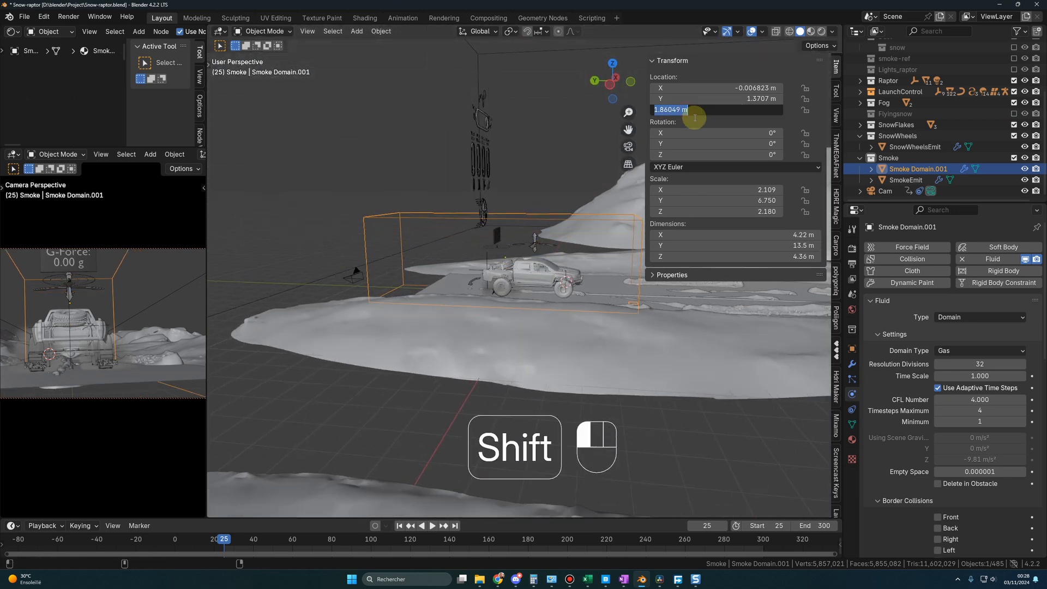
pyautogui.click(528, 139)
pyautogui.press('KP_1')
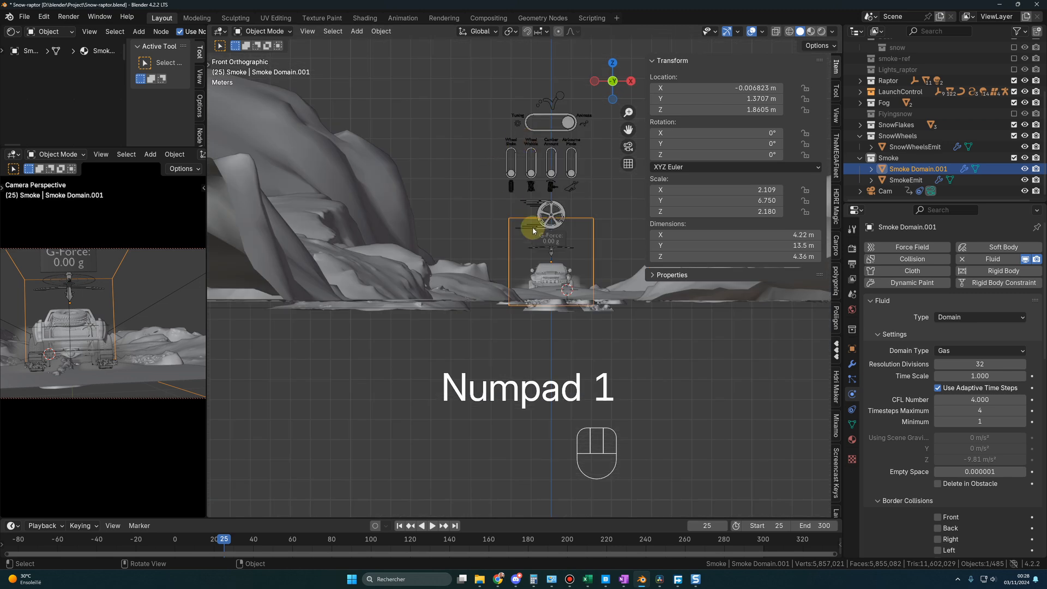
pyautogui.click(726, 110)
pyautogui.keyDown('shift'); pyautogui.moveTo(725, 110); pyautogui.dragTo(767, 110); pyautogui.keyUp('shift')
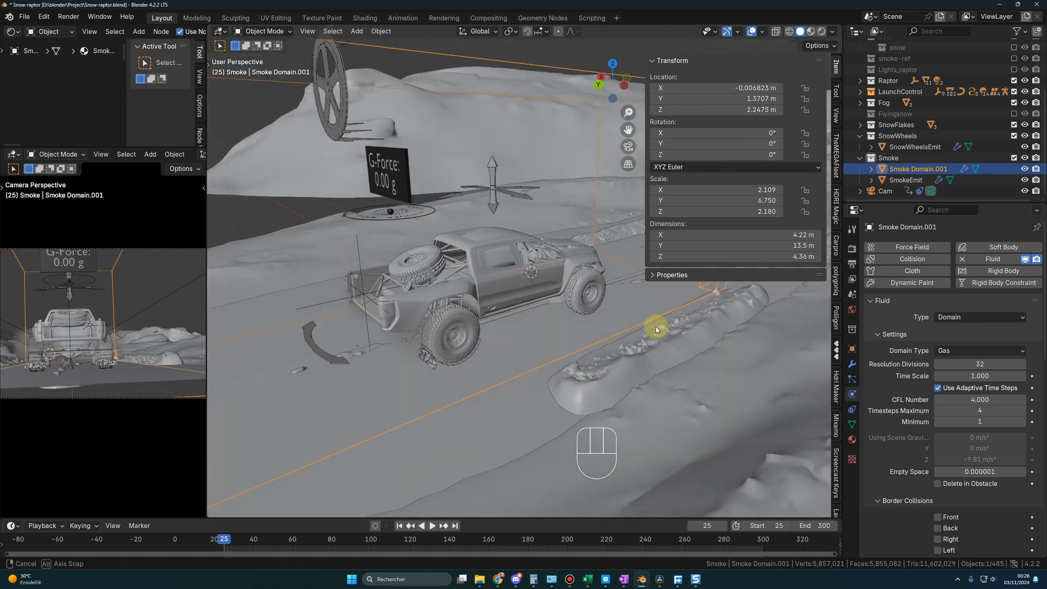
# - Shift the smoke domain toward the rear of the truck to a Y location of about 6.25 m
pyautogui.moveTo(656, 327); pyautogui.dragTo(631, 339, button='middle')
pyautogui.scroll(-3, 595, 321)
pyautogui.moveTo(596, 296); pyautogui.dragTo(562, 280, button='middle')
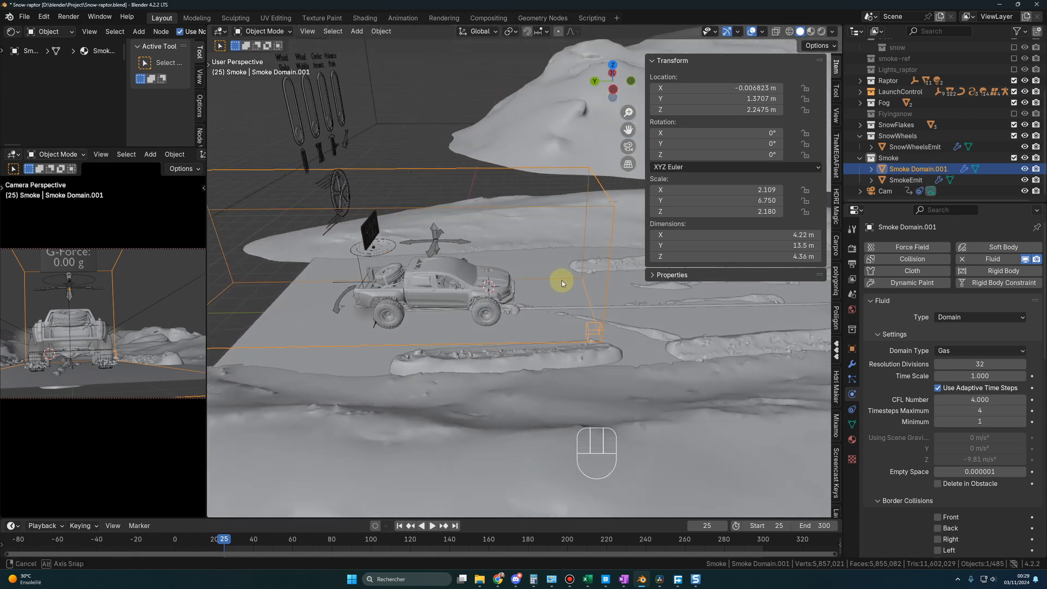
pyautogui.moveTo(725, 99); pyautogui.dragTo(807, 99)
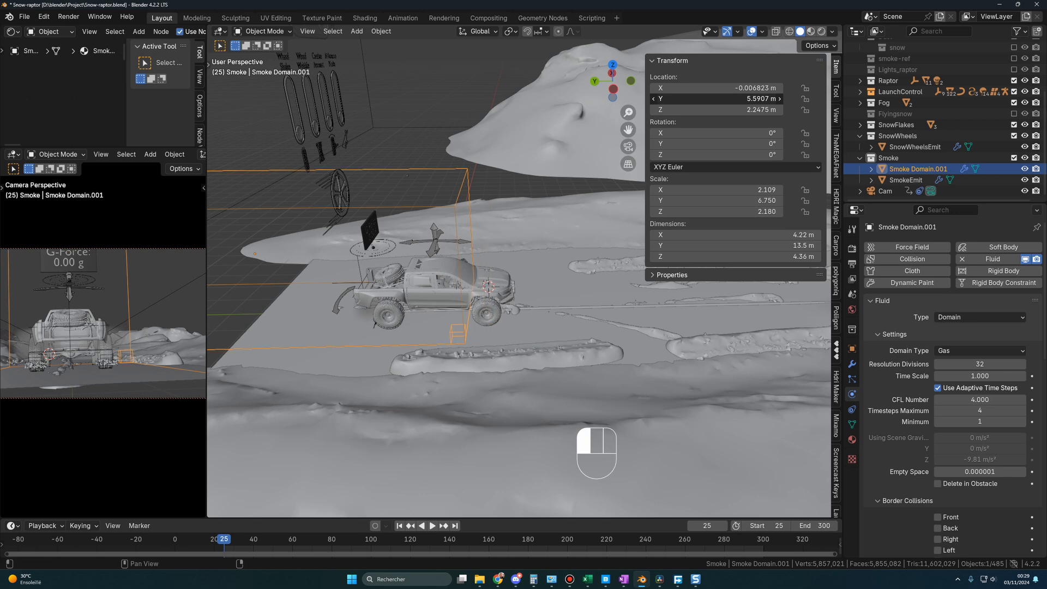
# - Parent the smoke domain to the truck's Full Body object, keeping its transform
pyautogui.moveTo(415, 273); pyautogui.dragTo(347, 296, button='middle')
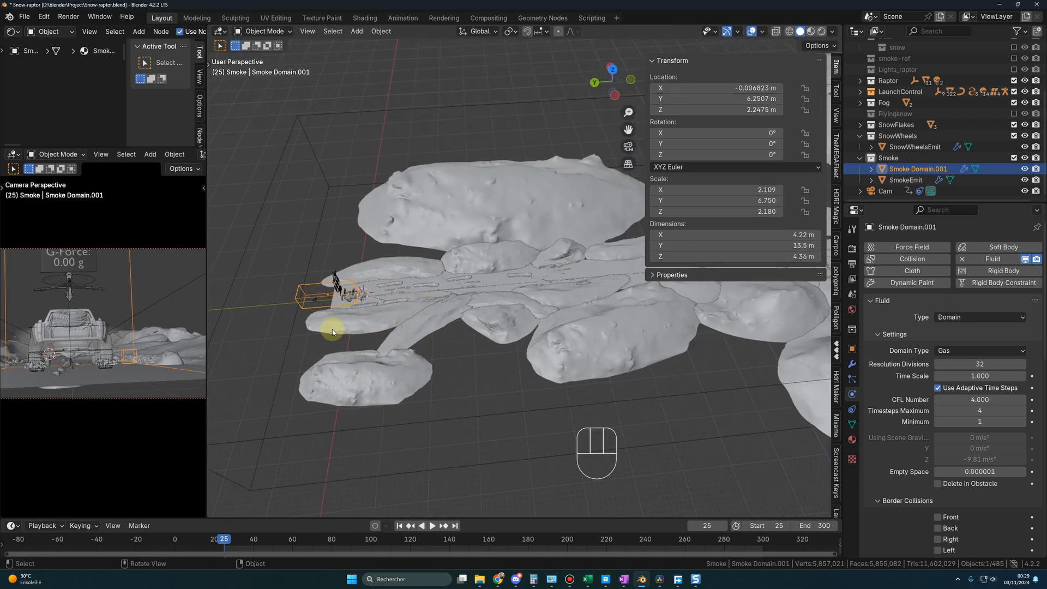
pyautogui.scroll(6, 558, 264)
pyautogui.keyDown('shift'); pyautogui.moveTo(500, 273); pyautogui.dragTo(513, 249, button='middle'); pyautogui.keyUp('shift')
pyautogui.click(487, 112)
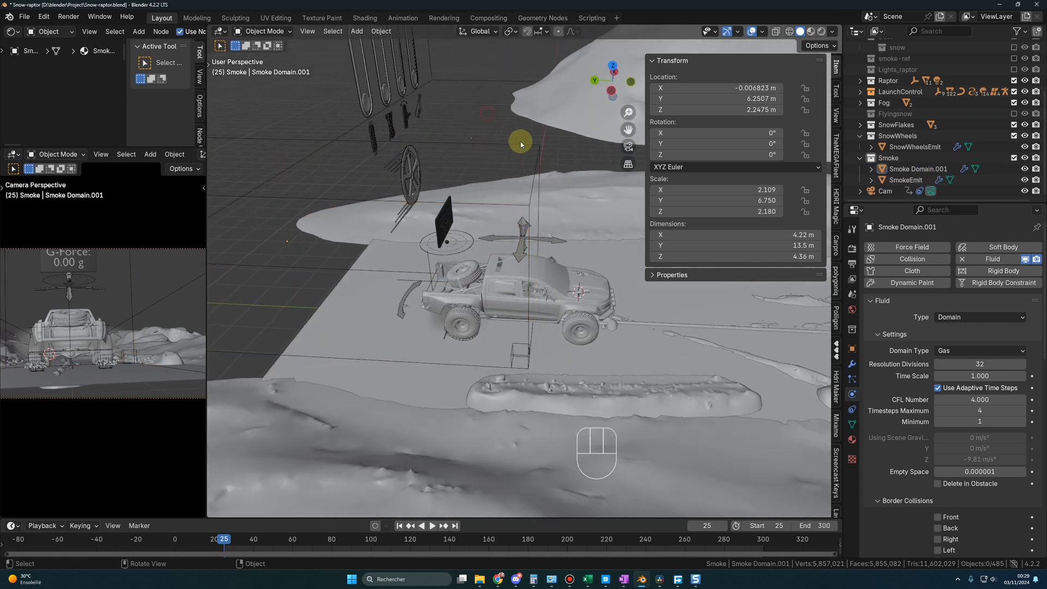
pyautogui.click(536, 146)
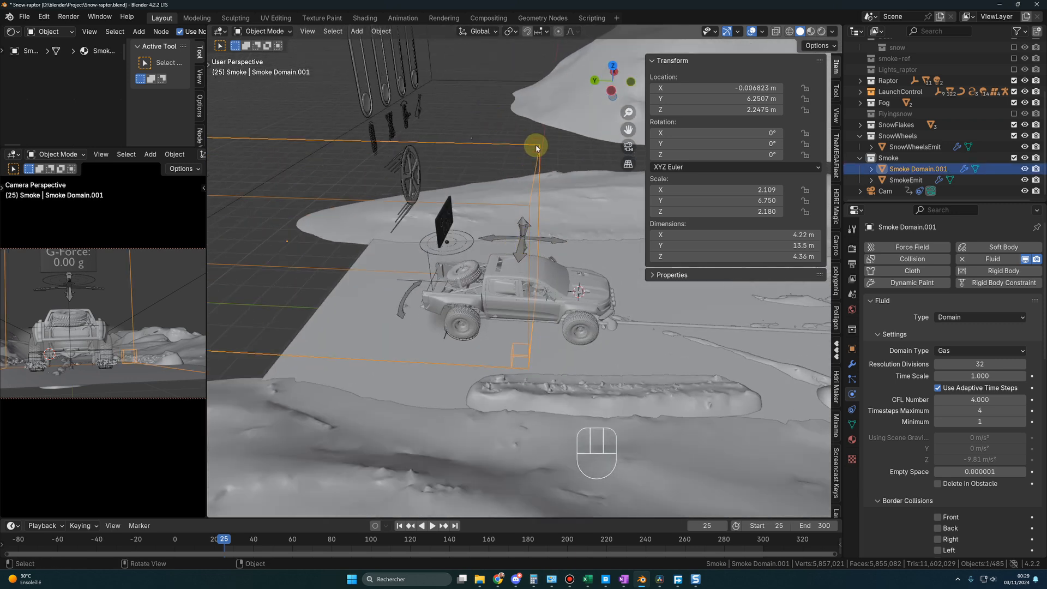
pyautogui.keyDown('shift'); pyautogui.click(547, 266); pyautogui.keyUp('shift')
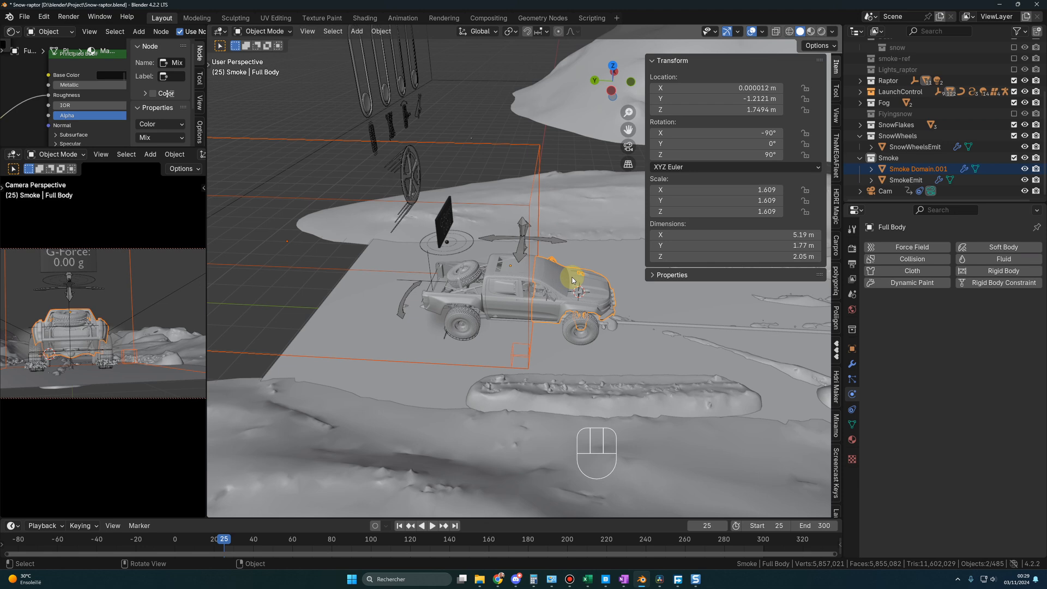
pyautogui.hotkey('ctrl', 'p')
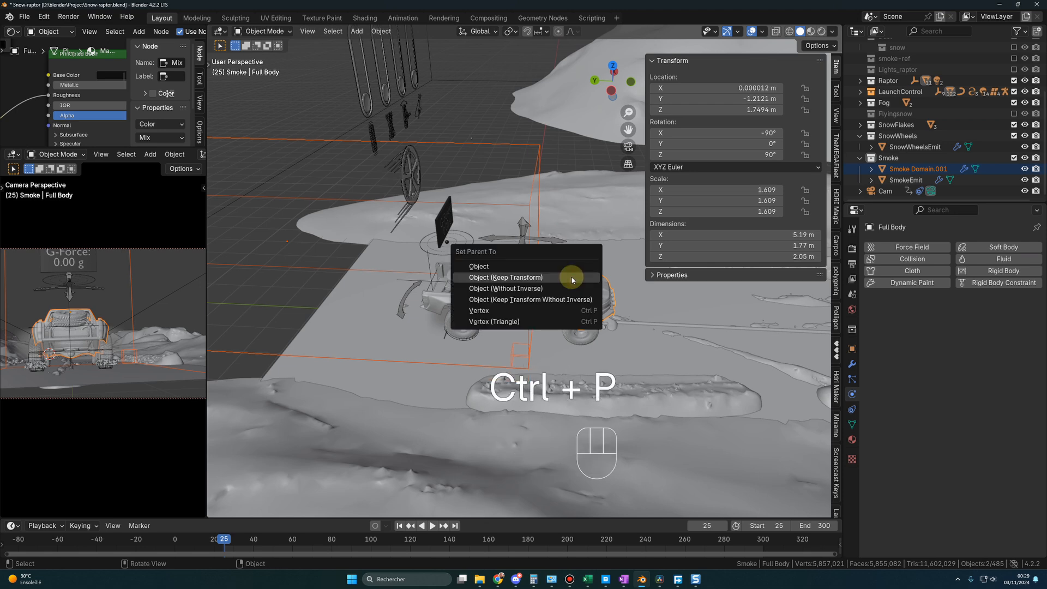
pyautogui.click(572, 280)
# - Scrub the animation to frame 35 to check that the smoke domain follows the truck, and return to frame 25
pyautogui.scroll(-5, 512, 364)
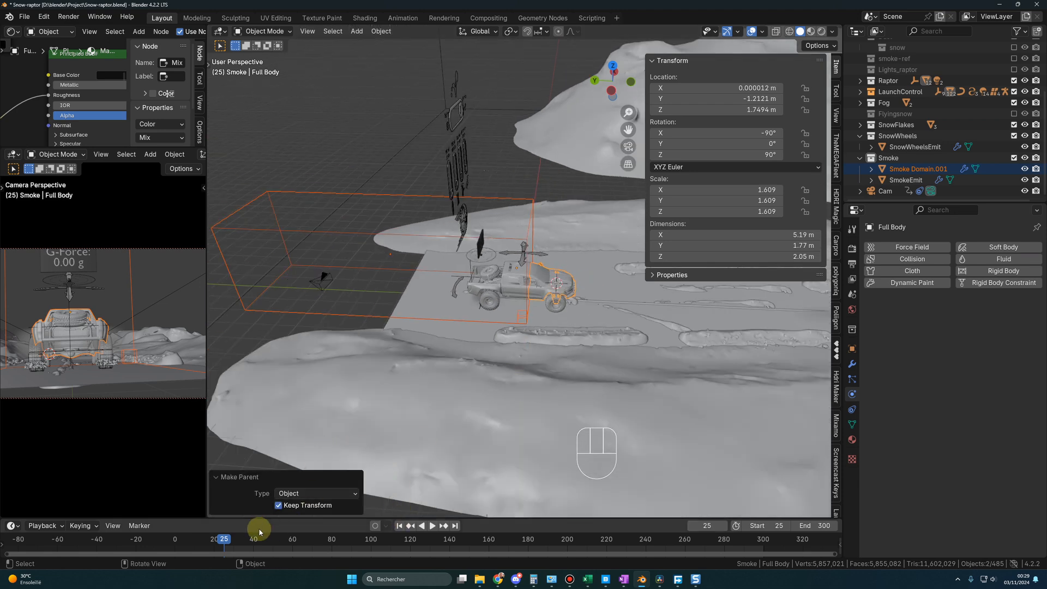
pyautogui.moveTo(223, 540); pyautogui.dragTo(243, 540)
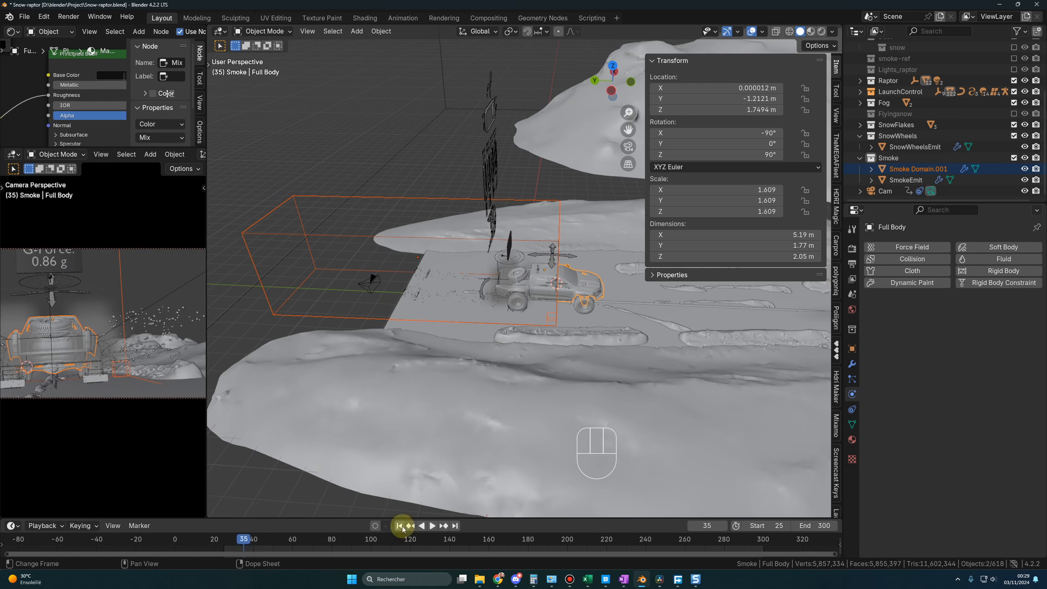
pyautogui.click(400, 526)
# - Select the smoke domain around the truck and enable Adaptive Domain for it
pyautogui.moveTo(379, 334); pyautogui.dragTo(429, 331, button='middle')
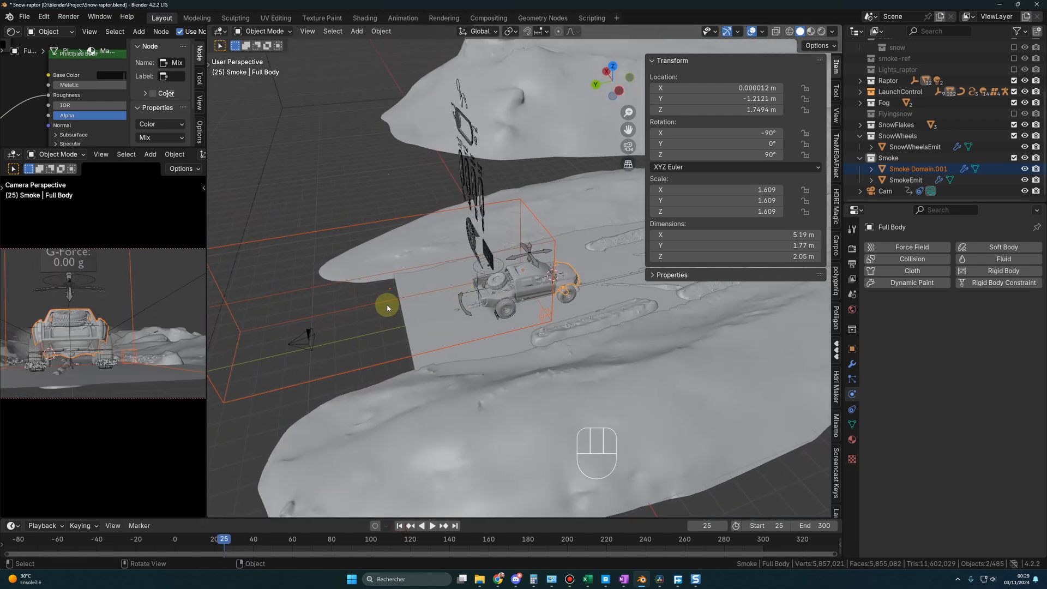
pyautogui.click(336, 154)
pyautogui.scroll(-4, 515, 316)
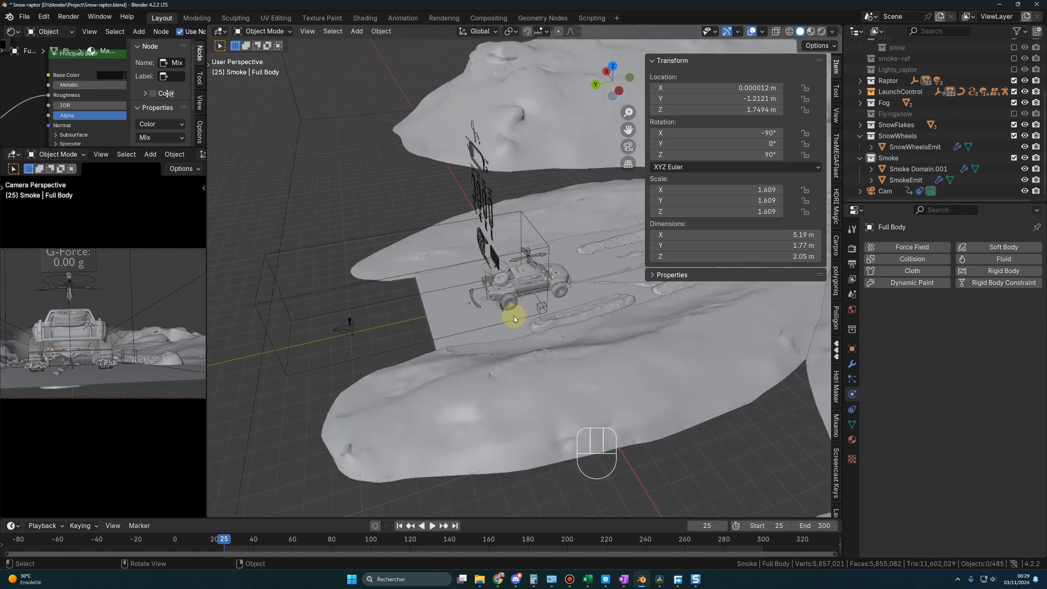
pyautogui.moveTo(604, 275); pyautogui.dragTo(477, 84, button='middle')
pyautogui.moveTo(550, 308); pyautogui.dragTo(440, 308, button='middle')
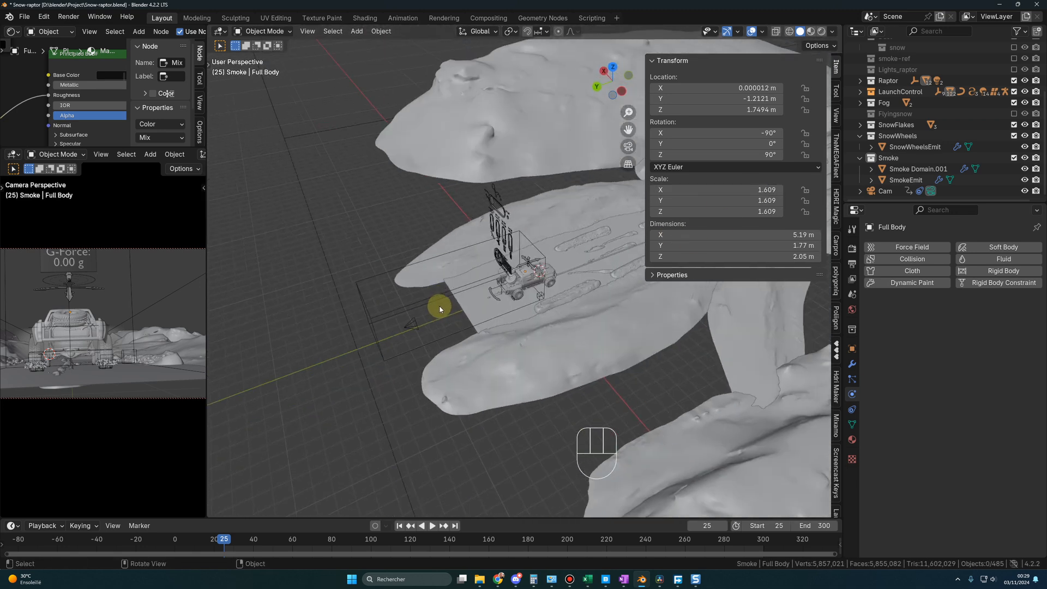
pyautogui.scroll(5, 544, 232)
pyautogui.click(553, 205)
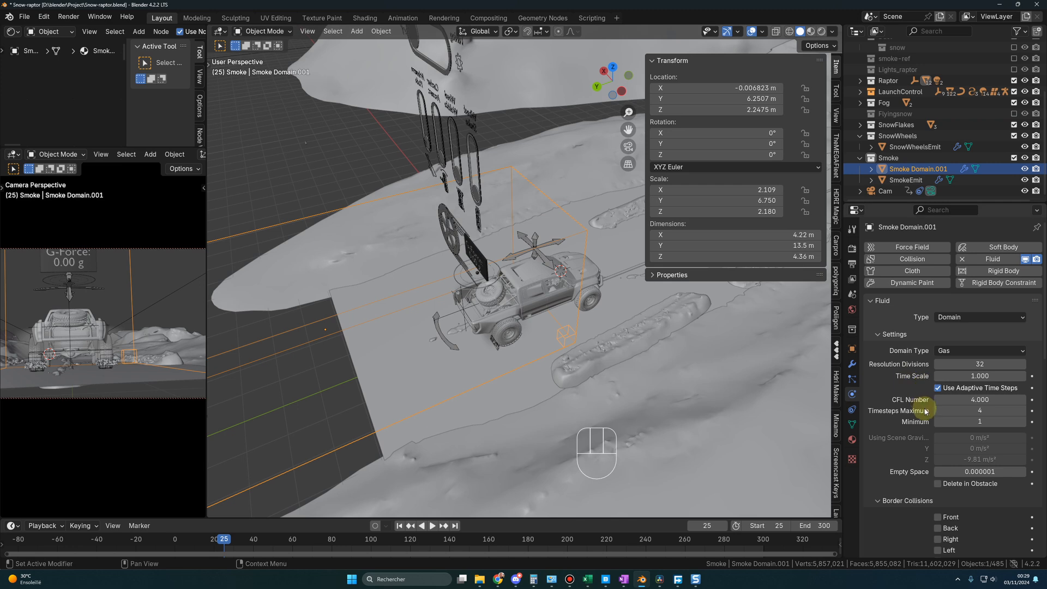
pyautogui.scroll(-10, 923, 412)
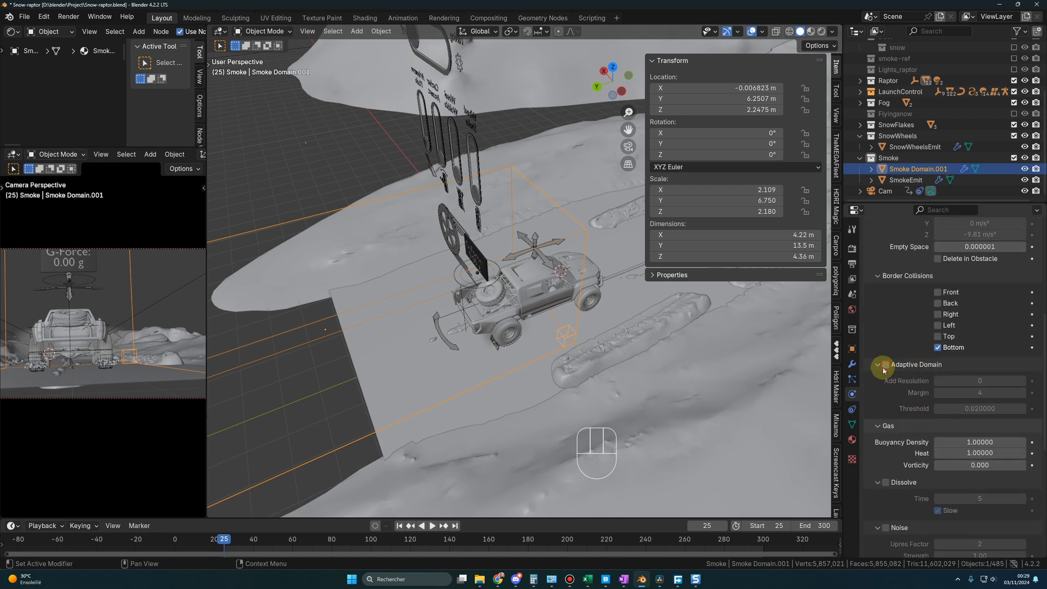
pyautogui.click(885, 364)
# - Set the adaptive domain's Add Resolution to 1 and its Threshold to 0.01
pyautogui.scroll(2, 522, 334)
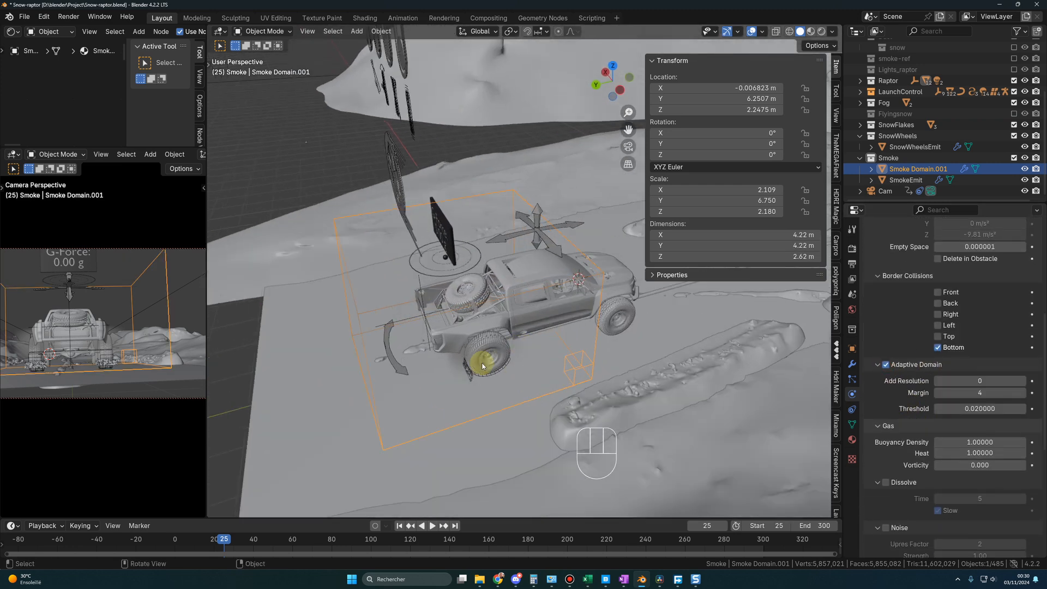
pyautogui.keyDown('shift'); pyautogui.moveTo(483, 366); pyautogui.dragTo(474, 299, button='middle'); pyautogui.keyUp('shift')
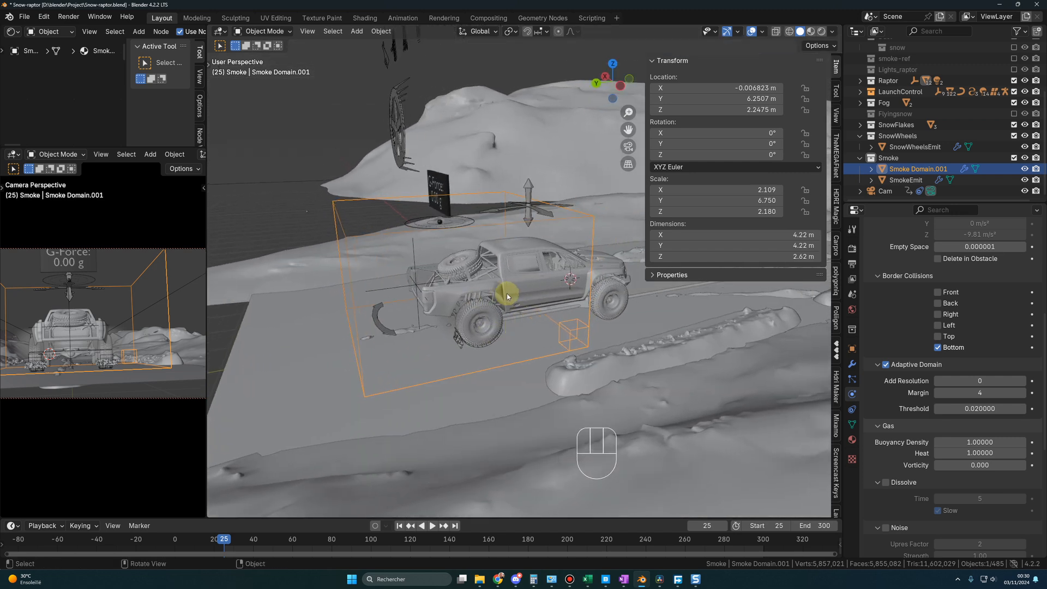
pyautogui.click(965, 380)
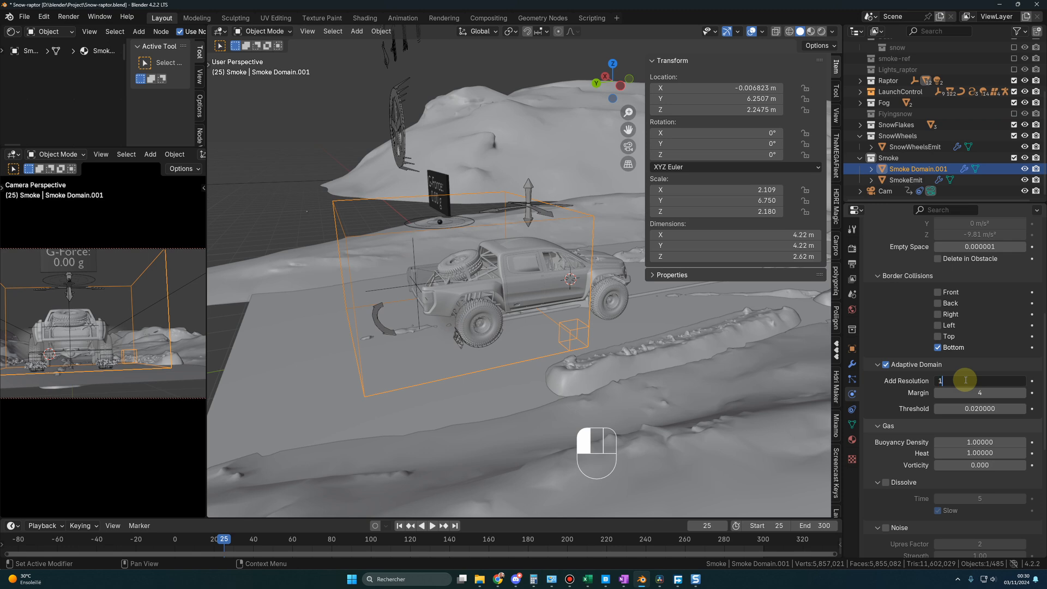
pyautogui.write('1')
pyautogui.press('Return')
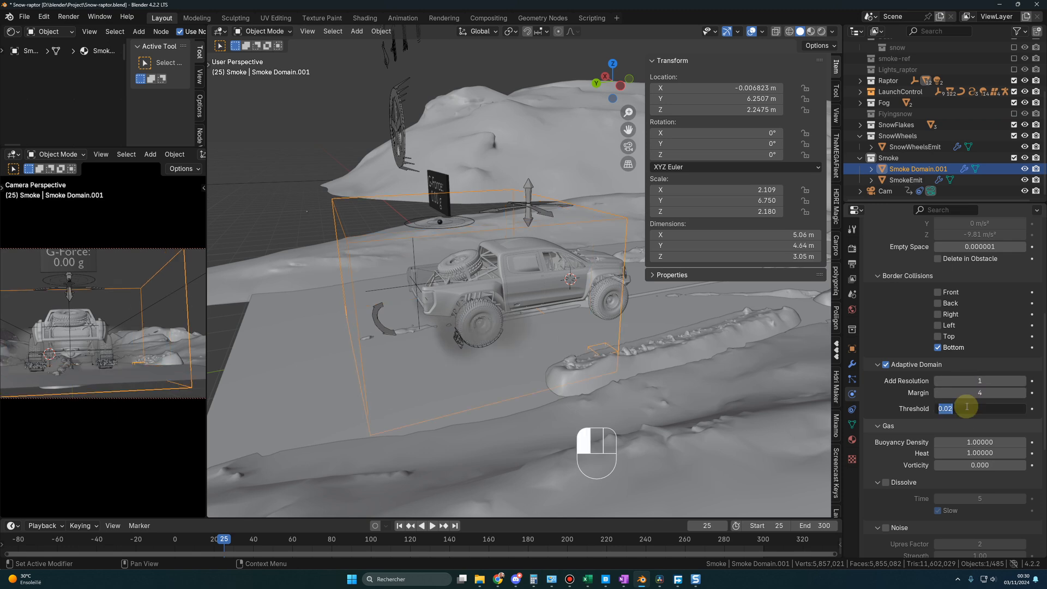
pyautogui.press('Return')
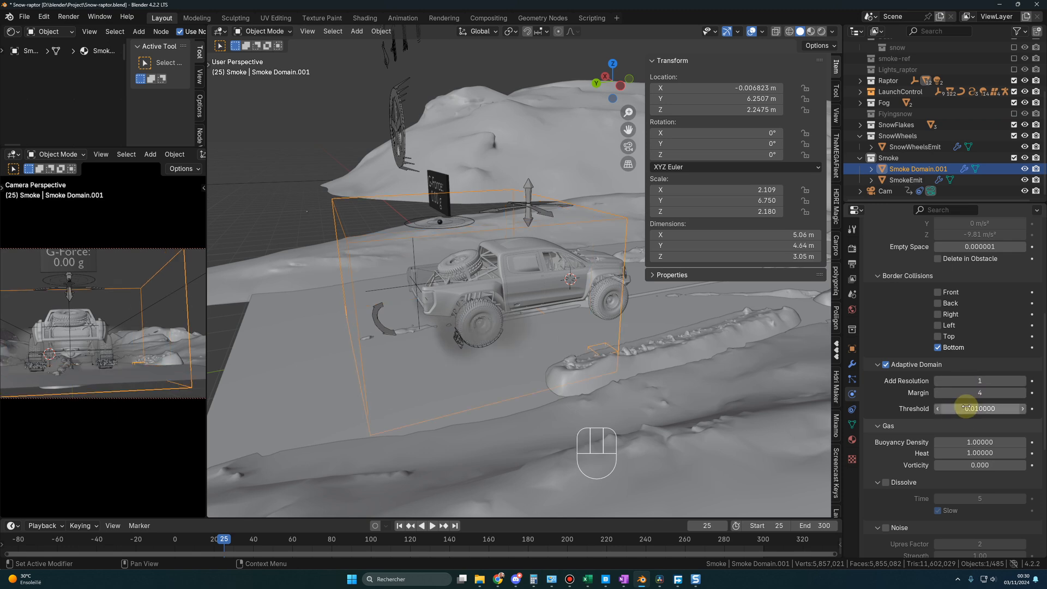
# - Set the domain gas's Buoyancy Density and Heat to 2
pyautogui.scroll(-2, 916, 405)
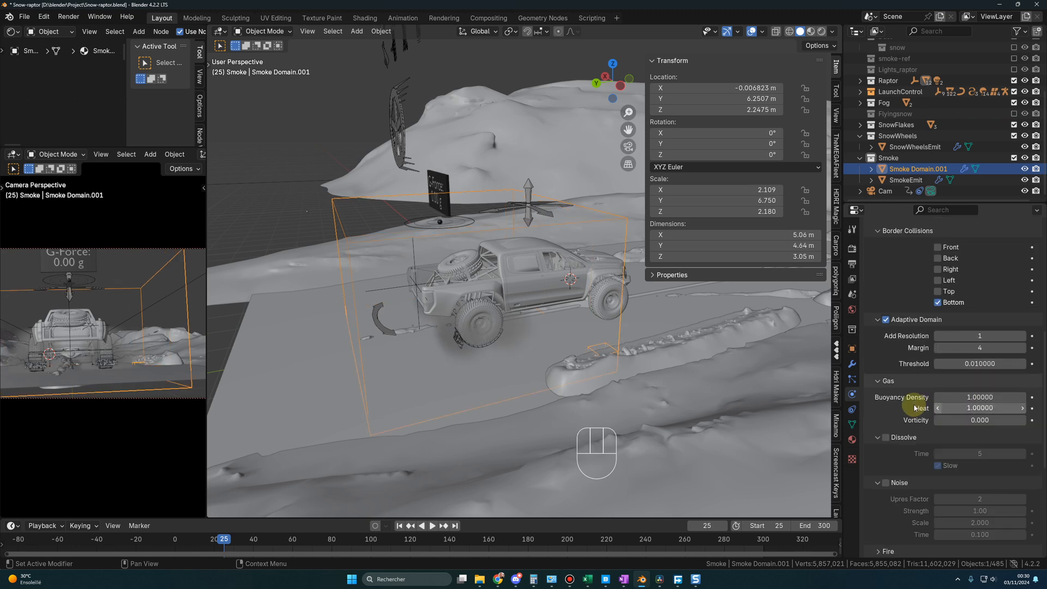
pyautogui.click(957, 398)
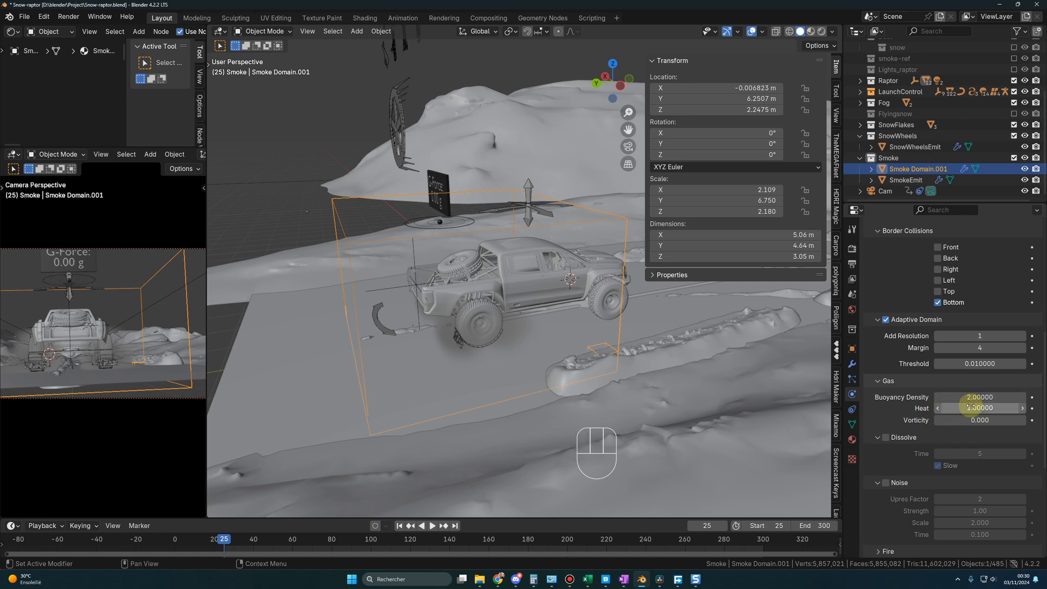
pyautogui.click(971, 406)
pyautogui.write('2')
pyautogui.press('Return')
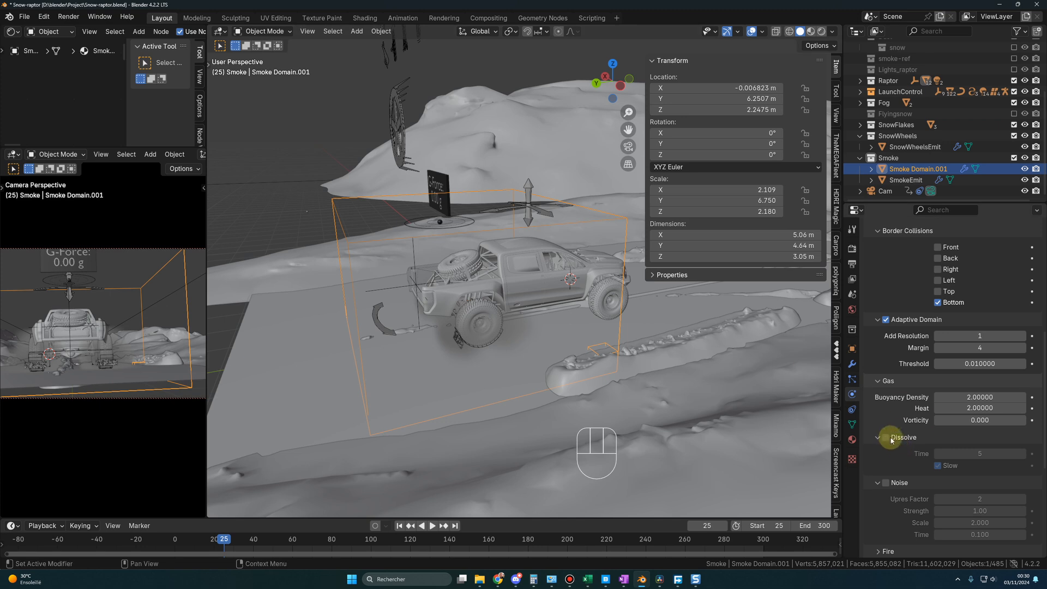
# - Enable Dissolve on the smoke domain and set its time to 20
pyautogui.click(885, 438)
pyautogui.scroll(-1, 927, 439)
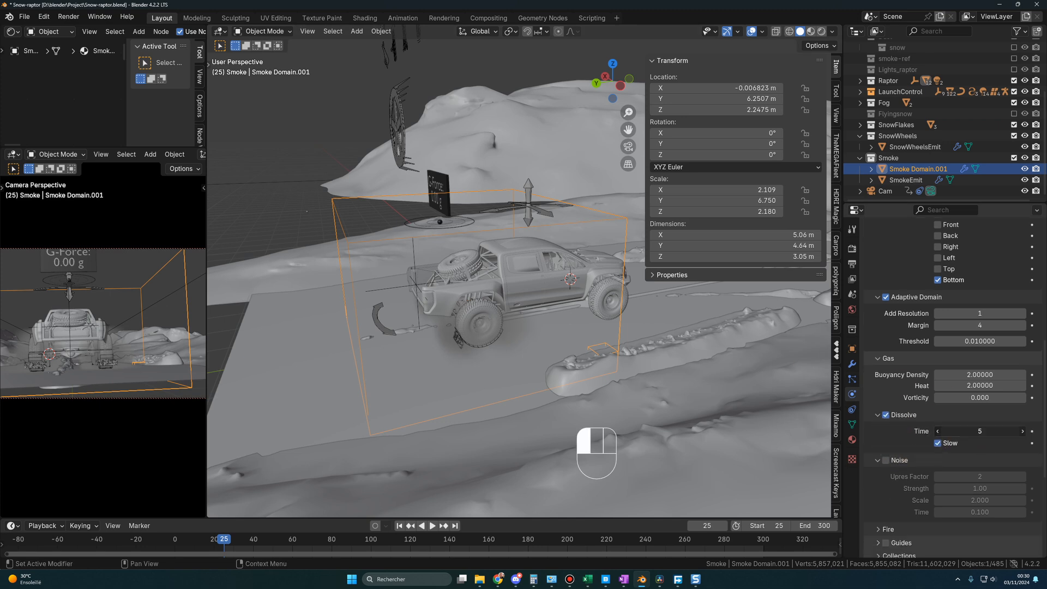
pyautogui.press('Return')
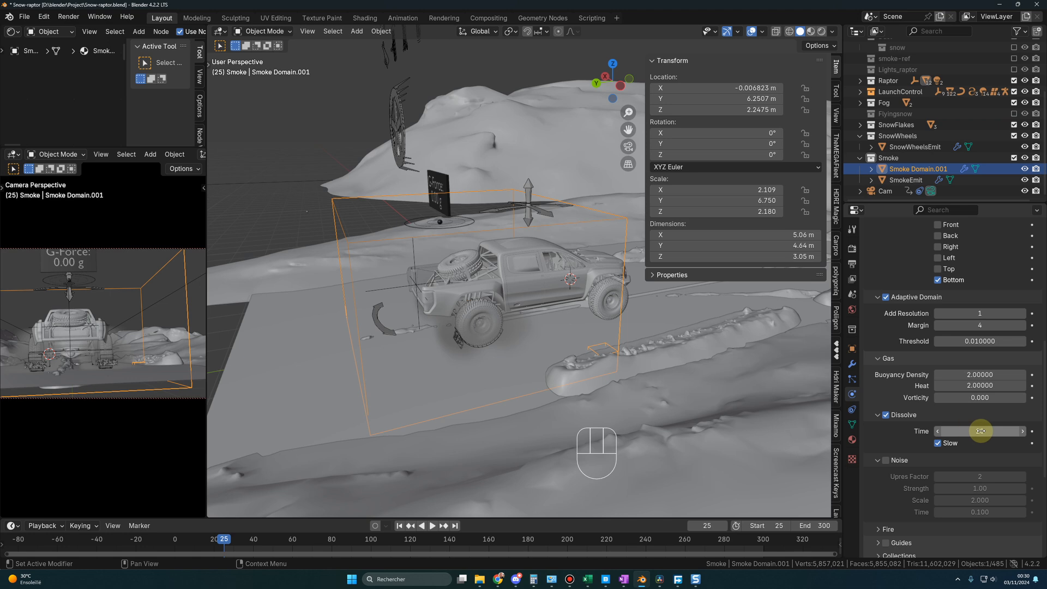
# - Enable Noise on the smoke domain and view the smoke around the rear wheel
pyautogui.scroll(-3, 906, 461)
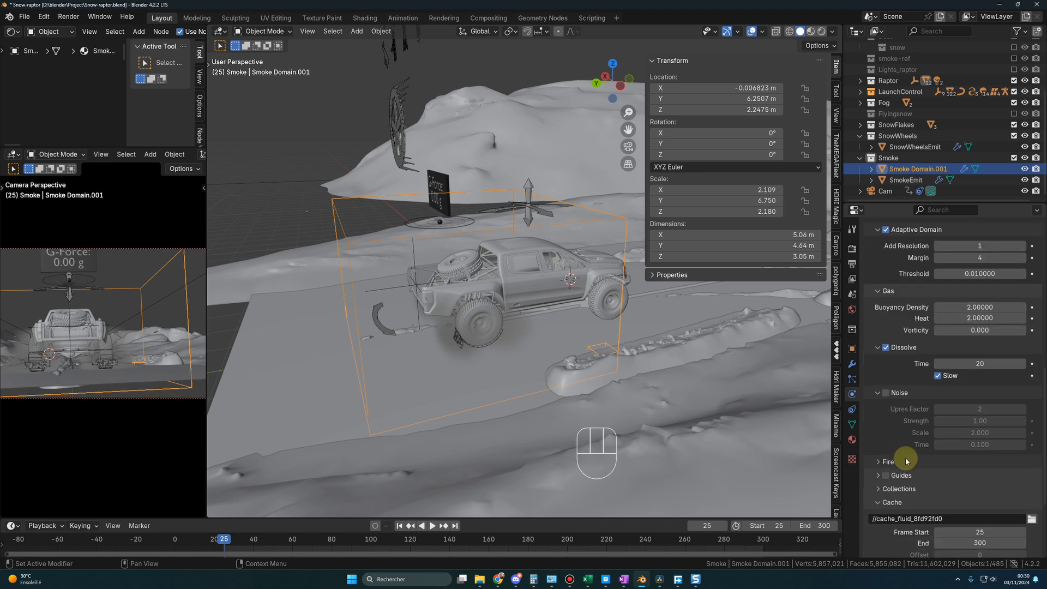
pyautogui.click(886, 393)
pyautogui.moveTo(511, 357); pyautogui.dragTo(535, 362, button='middle')
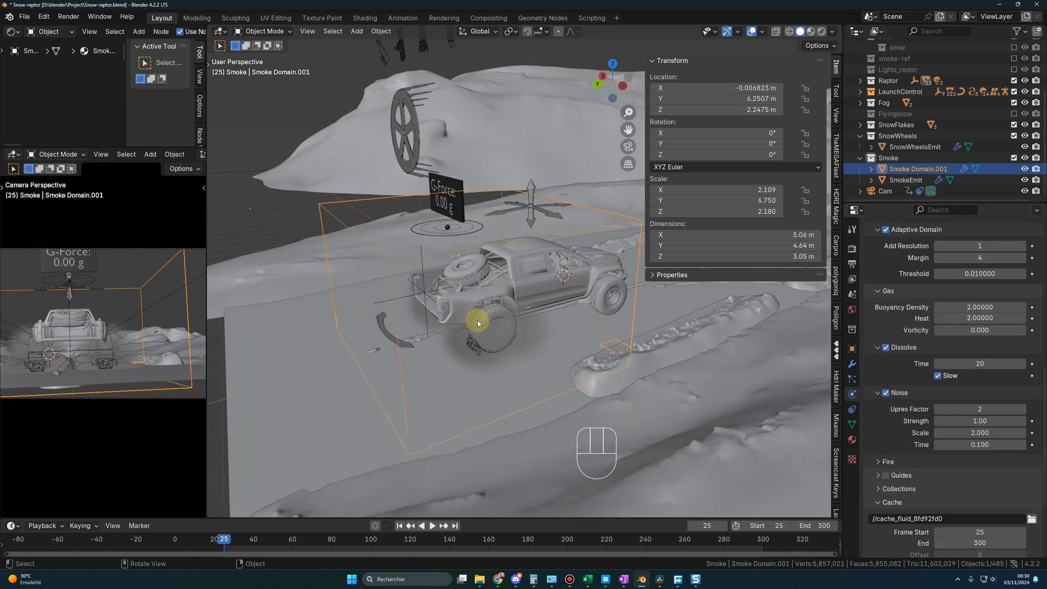
# - Set the smoke domain's Noise Strength to 0.75 and save the file
pyautogui.click(960, 422)
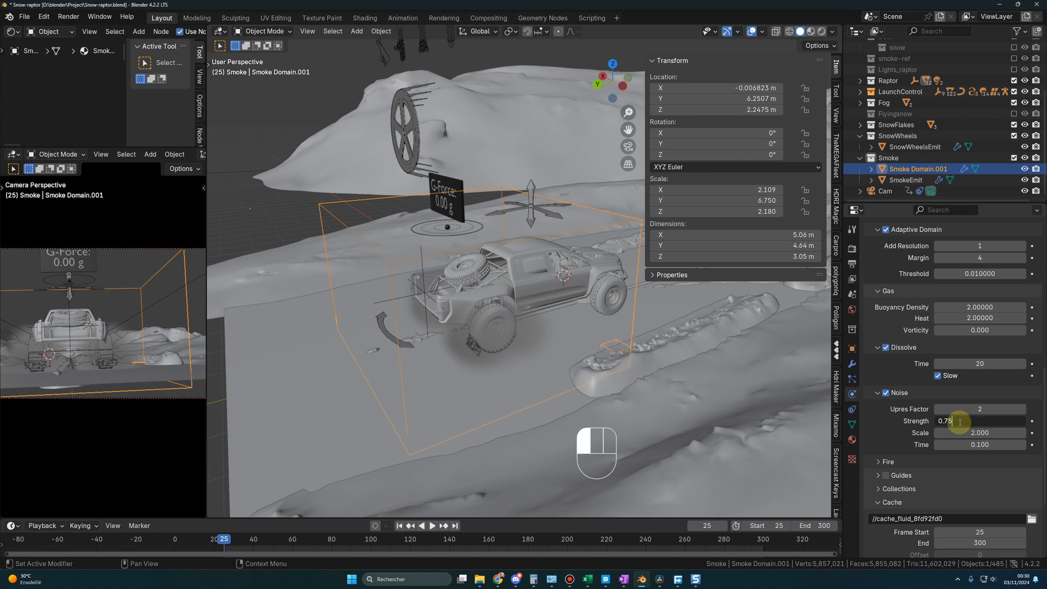
pyautogui.press('Return')
pyautogui.scroll(-5, 1009, 417)
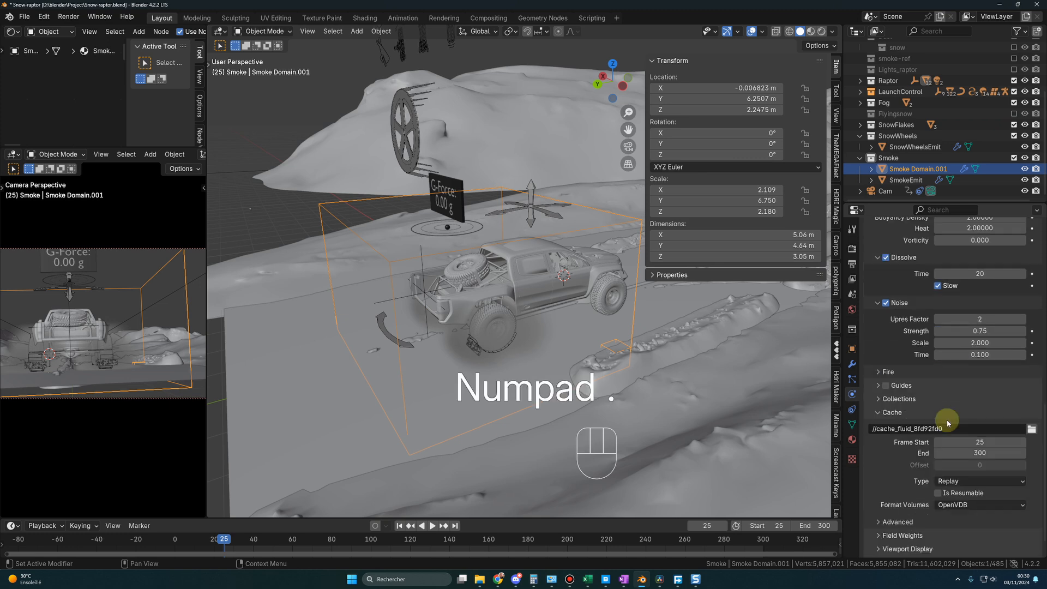
pyautogui.moveTo(508, 362); pyautogui.dragTo(463, 380, button='middle')
pyautogui.hotkey('ctrl', 's')
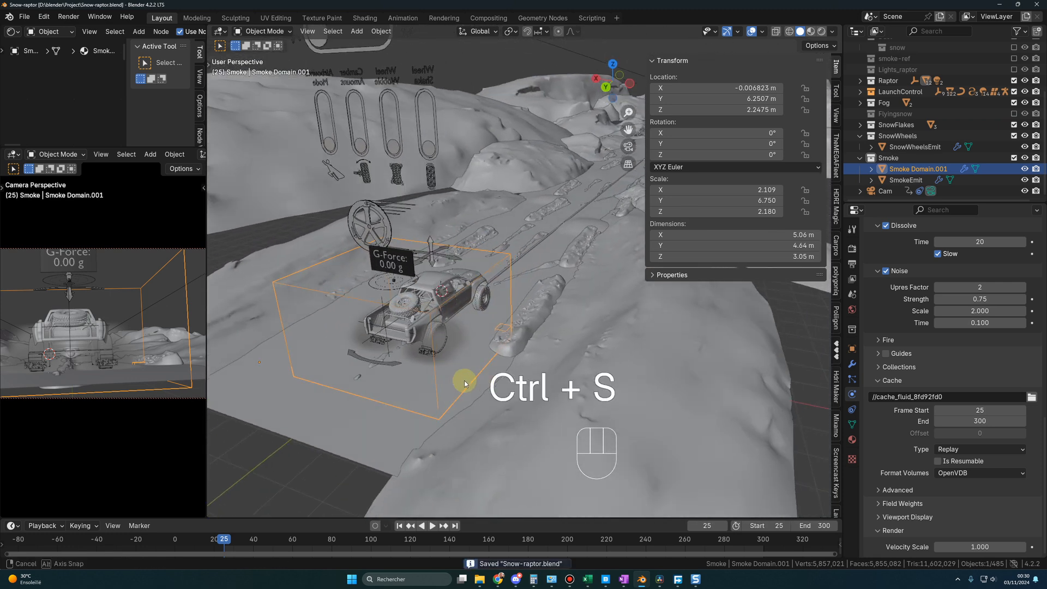
# - Play the animation from frame 25 and examine from several angles how the smoke and adaptive domain follow the truck
pyautogui.click(434, 525)
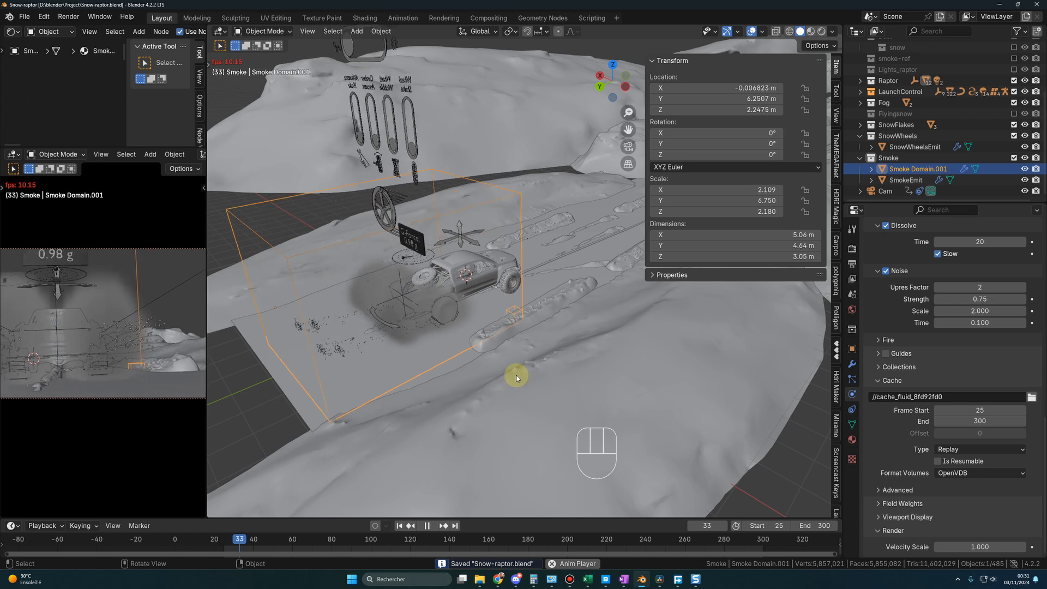
pyautogui.moveTo(537, 362); pyautogui.dragTo(612, 361, button='middle')
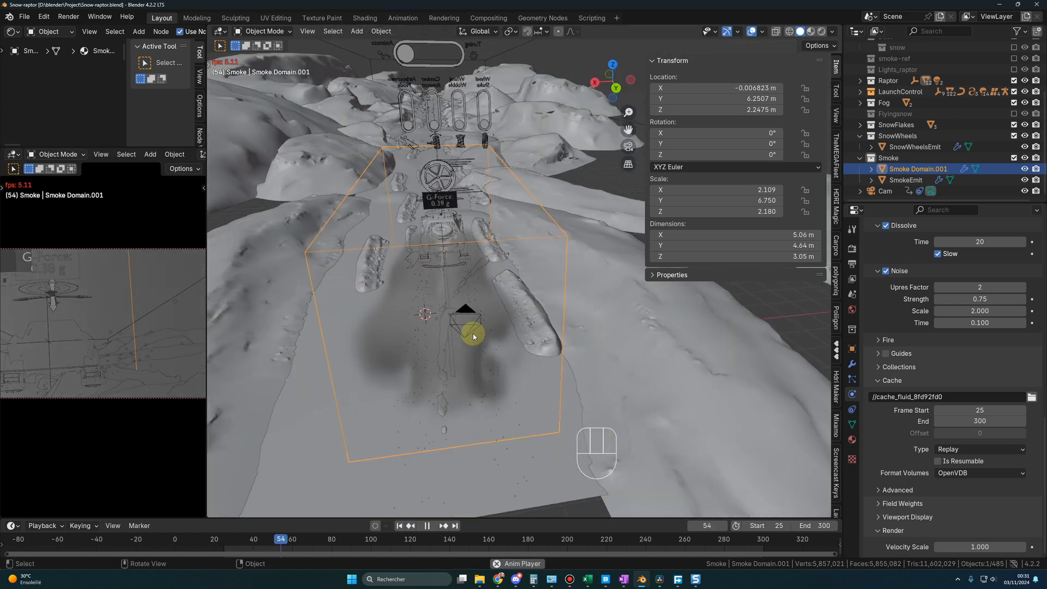
pyautogui.moveTo(496, 332); pyautogui.dragTo(573, 351, button='middle')
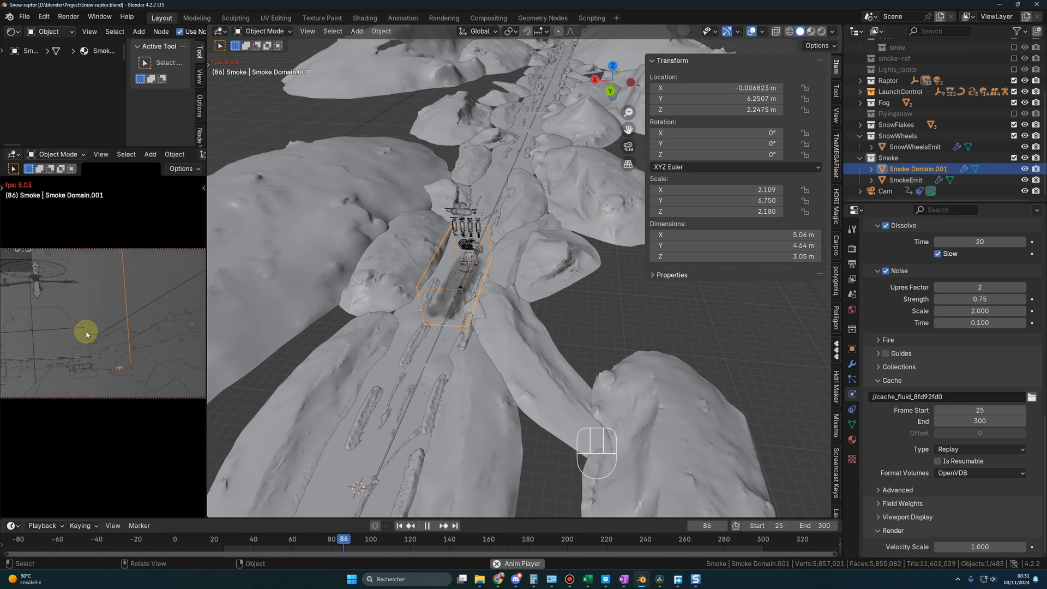
pyautogui.moveTo(425, 320); pyautogui.dragTo(463, 304, button='middle')
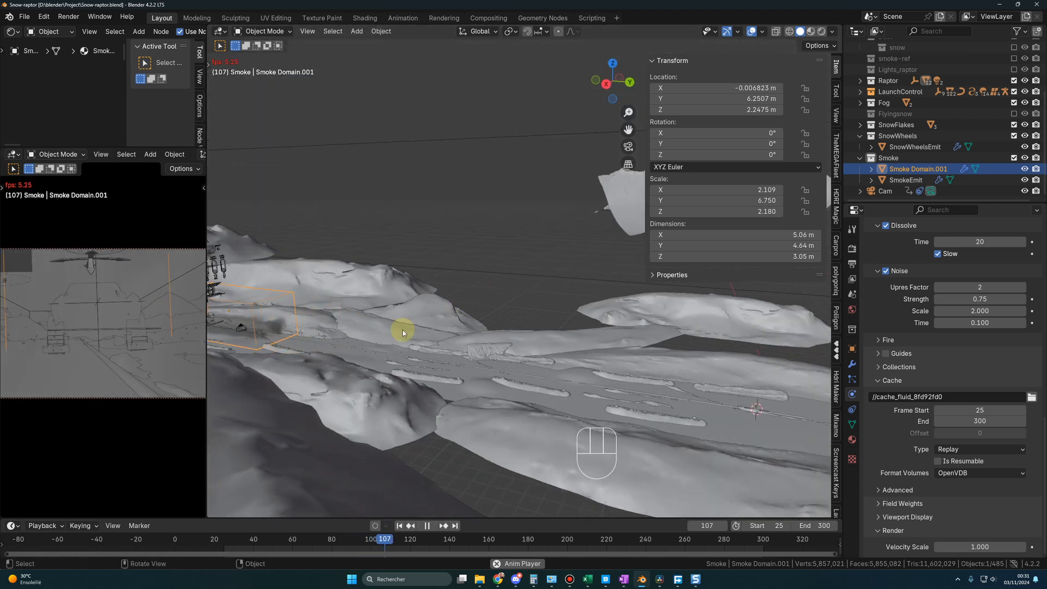
pyautogui.moveTo(322, 335); pyautogui.dragTo(570, 401, button='middle')
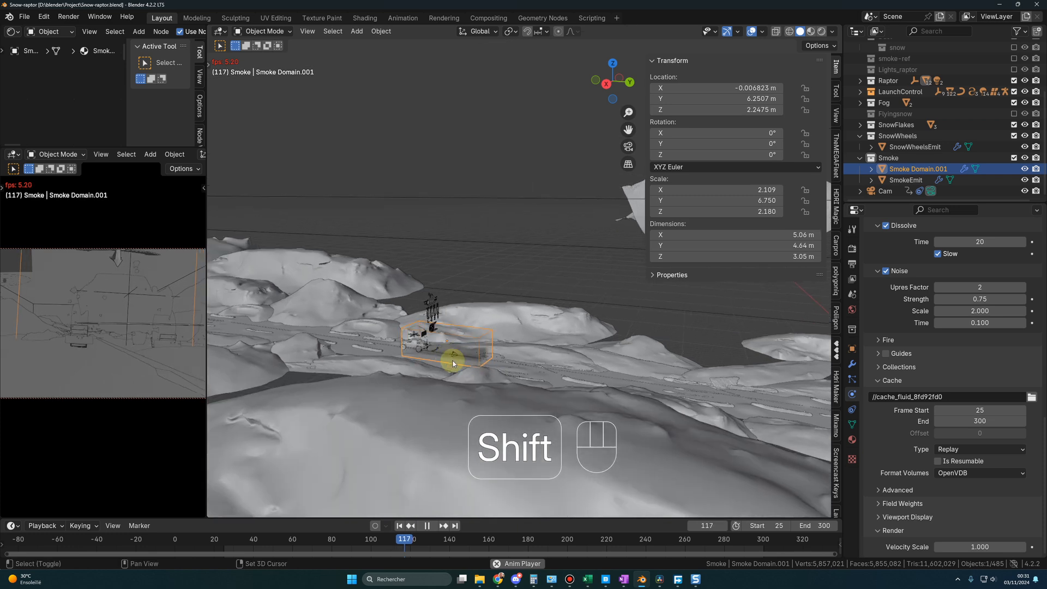
pyautogui.moveTo(414, 357); pyautogui.dragTo(505, 389, button='middle')
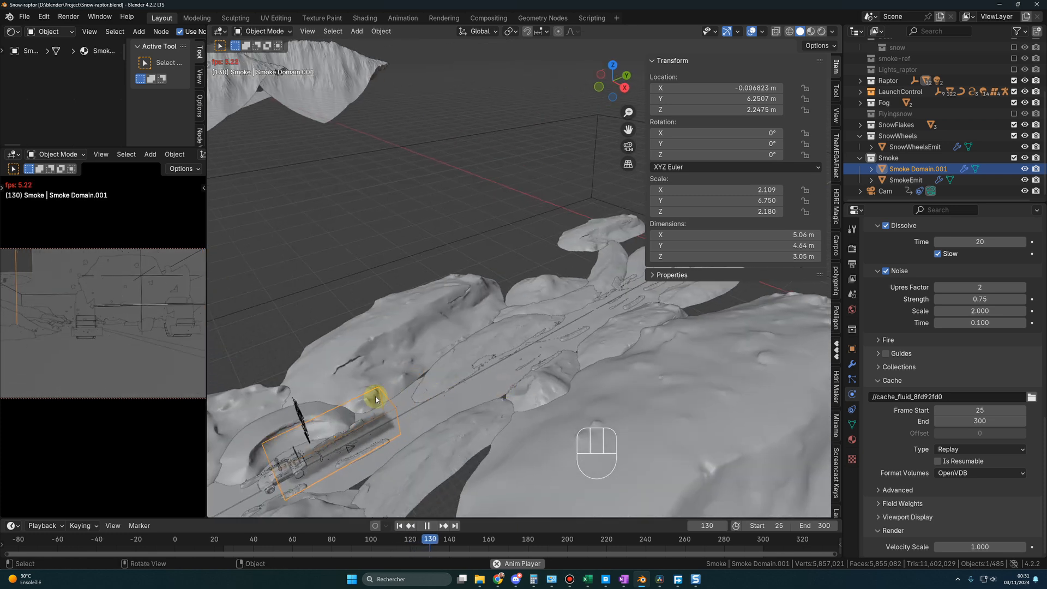
pyautogui.moveTo(376, 396); pyautogui.dragTo(293, 397, button='middle')
pyautogui.press('KP_Decimal')
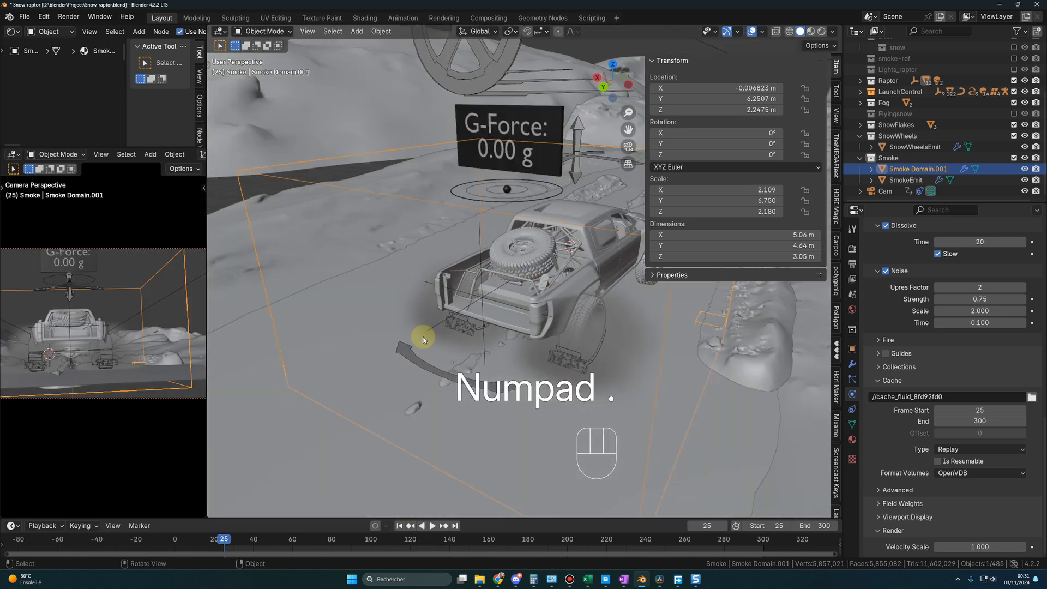
pyautogui.moveTo(421, 339); pyautogui.dragTo(551, 285, button='middle')
pyautogui.press('Escape')
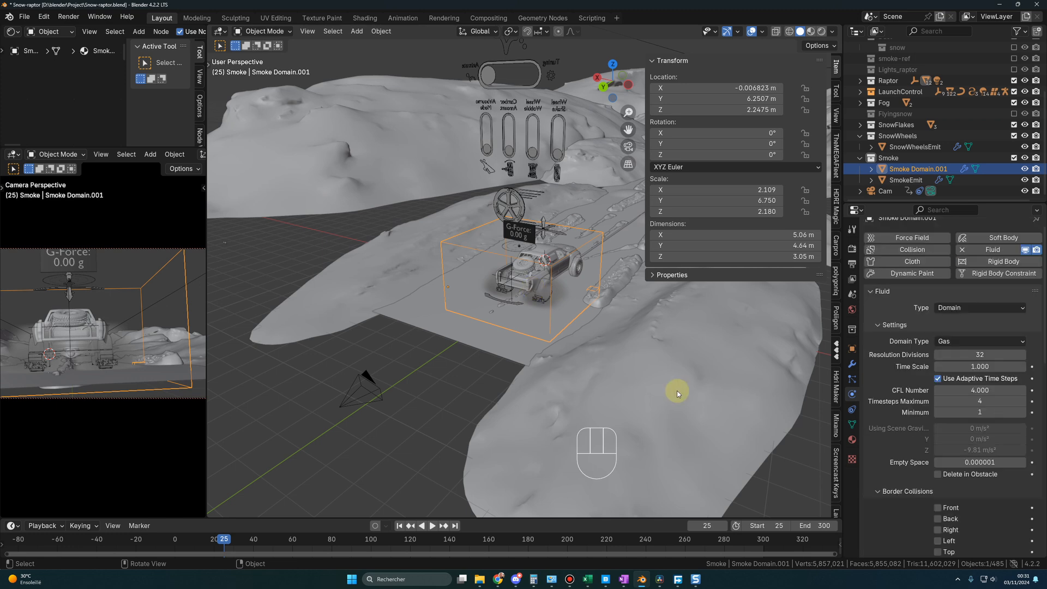
# - Widen the camera view area and play the animation up to frame 54 to check the smoke through the camera
pyautogui.scroll(2, 677, 390)
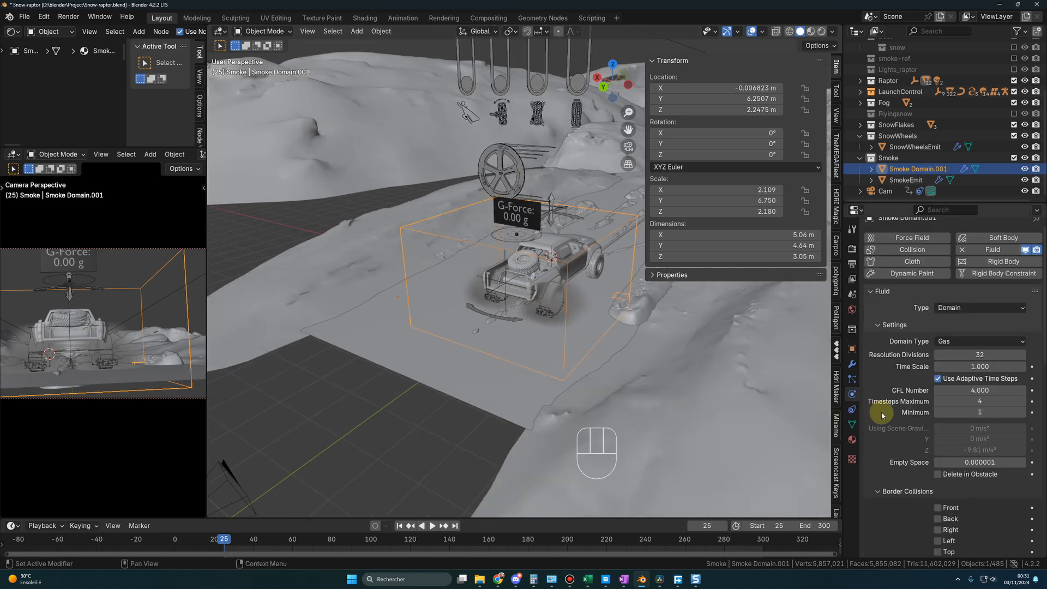
pyautogui.scroll(-3, 666, 374)
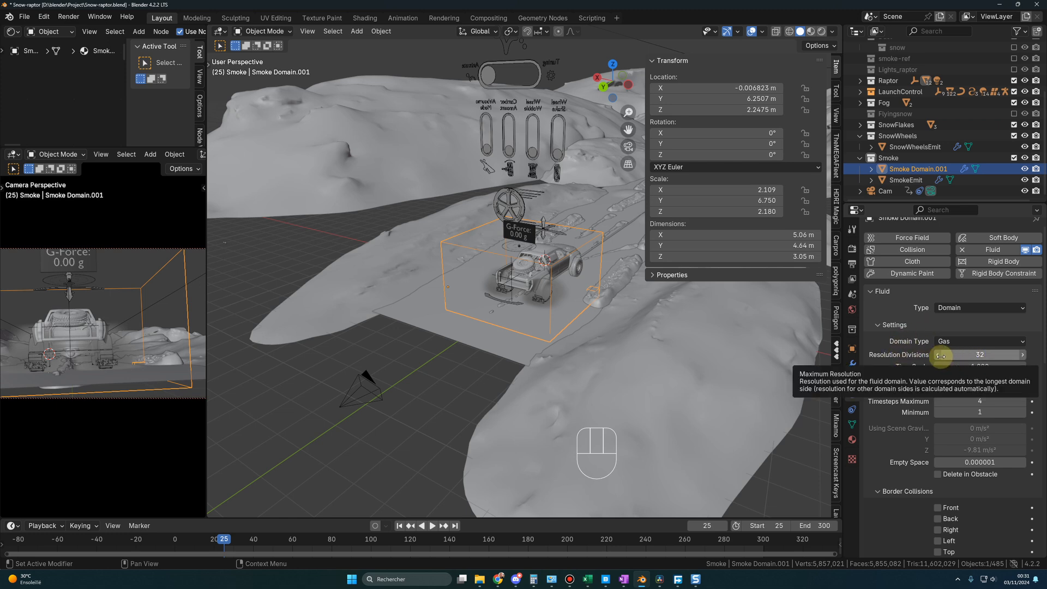
pyautogui.scroll(1, 939, 433)
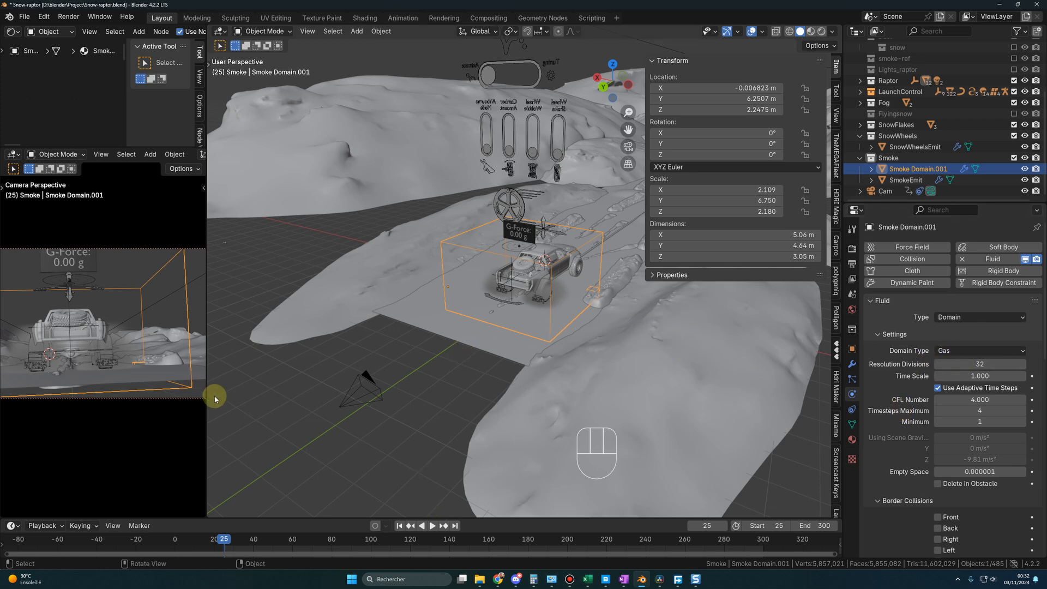
pyautogui.moveTo(206, 427); pyautogui.dragTo(432, 434)
pyautogui.click(433, 526)
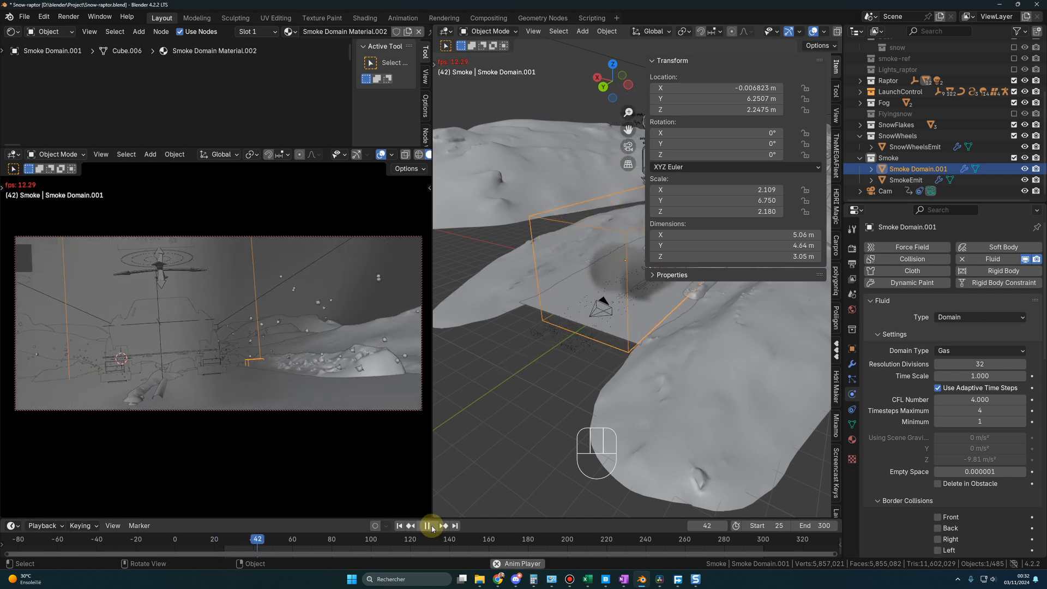
pyautogui.click(433, 526)
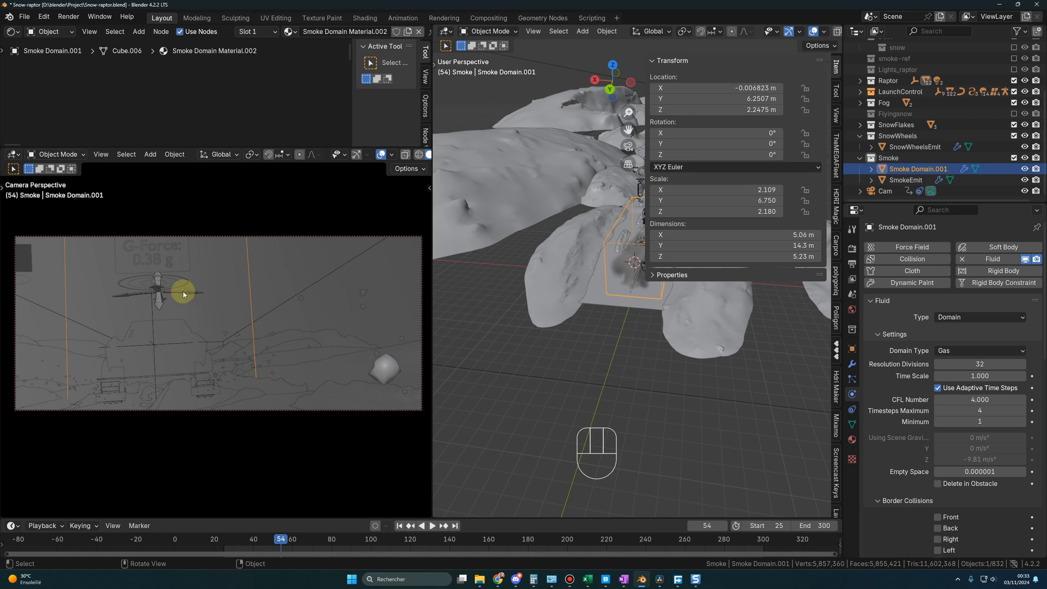
# - Set the smoke domain's Resolution Divisions to 64
pyautogui.moveTo(634, 365); pyautogui.dragTo(696, 355, button='middle')
pyautogui.keyDown('shift'); pyautogui.moveTo(614, 334); pyautogui.dragTo(607, 350, button='middle'); pyautogui.keyUp('shift')
pyautogui.keyDown('shift'); pyautogui.moveTo(607, 351); pyautogui.dragTo(585, 400, button='middle'); pyautogui.keyUp('shift')
pyautogui.scroll(1, 585, 401)
pyautogui.click(970, 364)
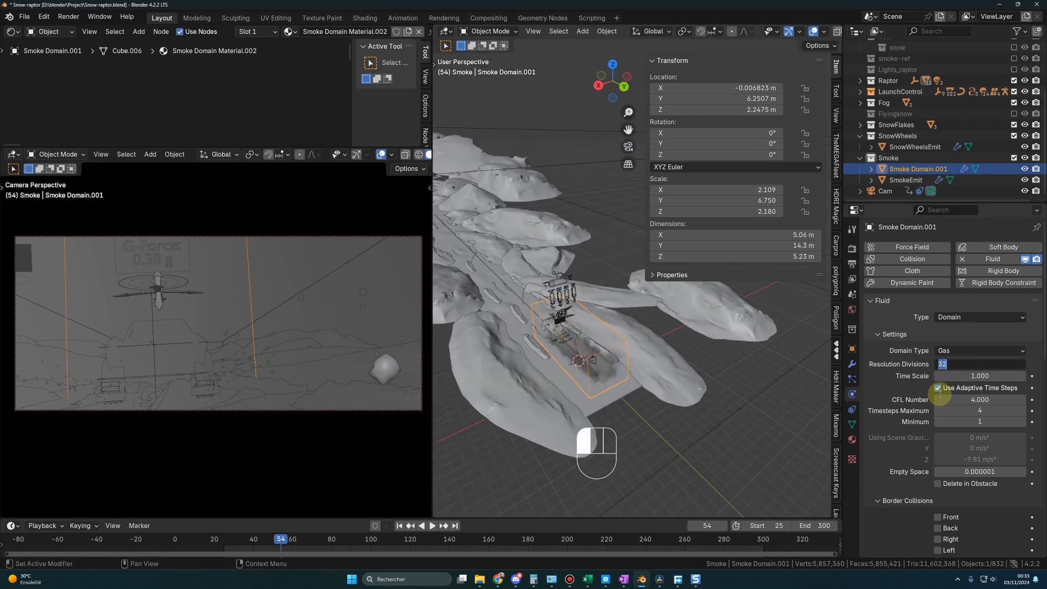
pyautogui.click(882, 390)
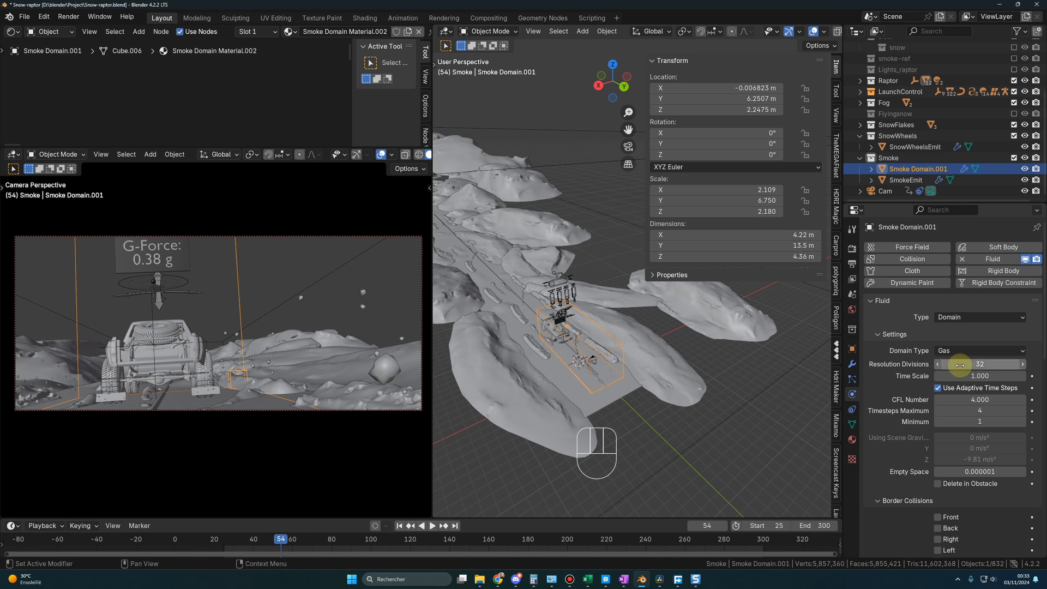
pyautogui.moveTo(960, 365); pyautogui.dragTo(959, 365)
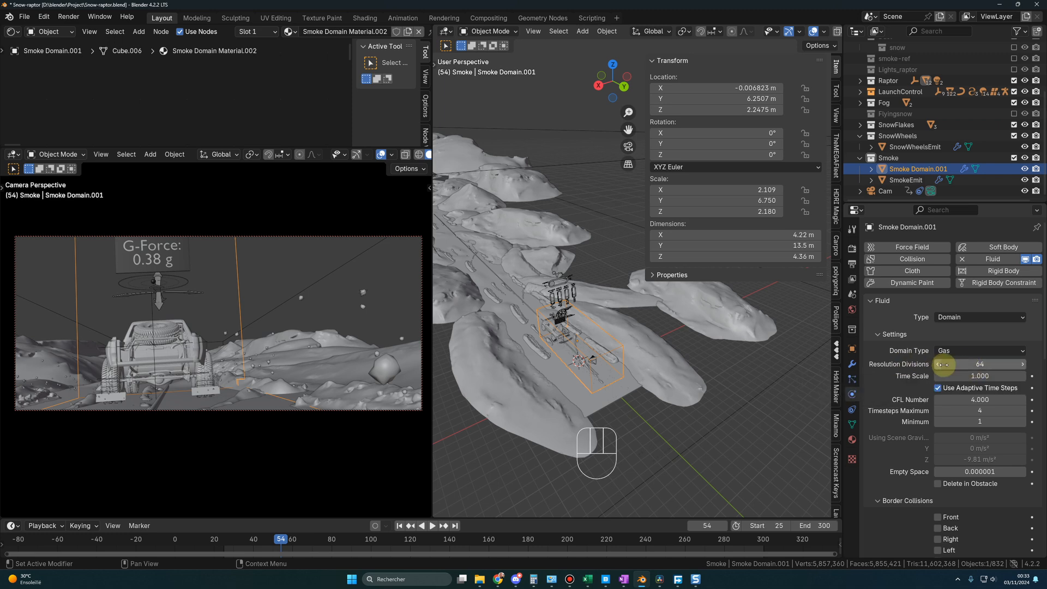
# - Set the smoke domain's cache type to Modular with Is Resumable enabled
pyautogui.scroll(-12, 941, 444)
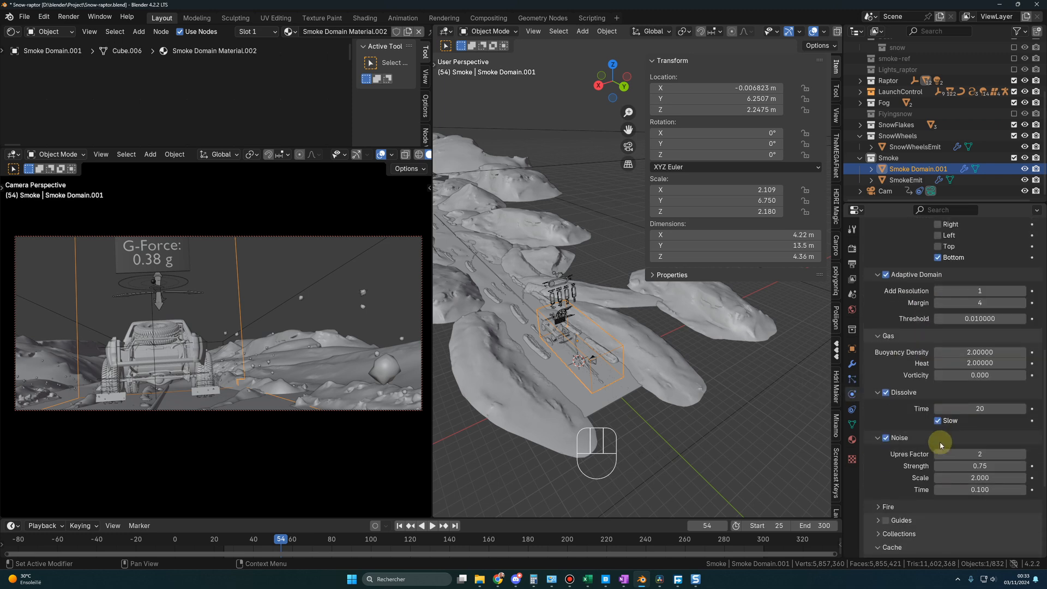
pyautogui.scroll(-6, 941, 444)
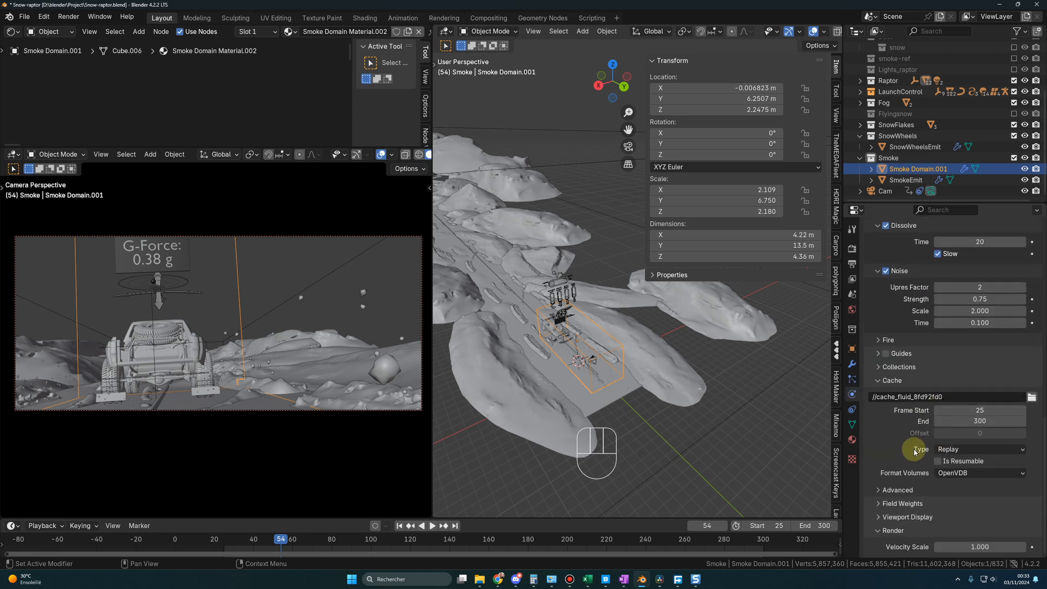
pyautogui.click(957, 449)
pyautogui.click(941, 472)
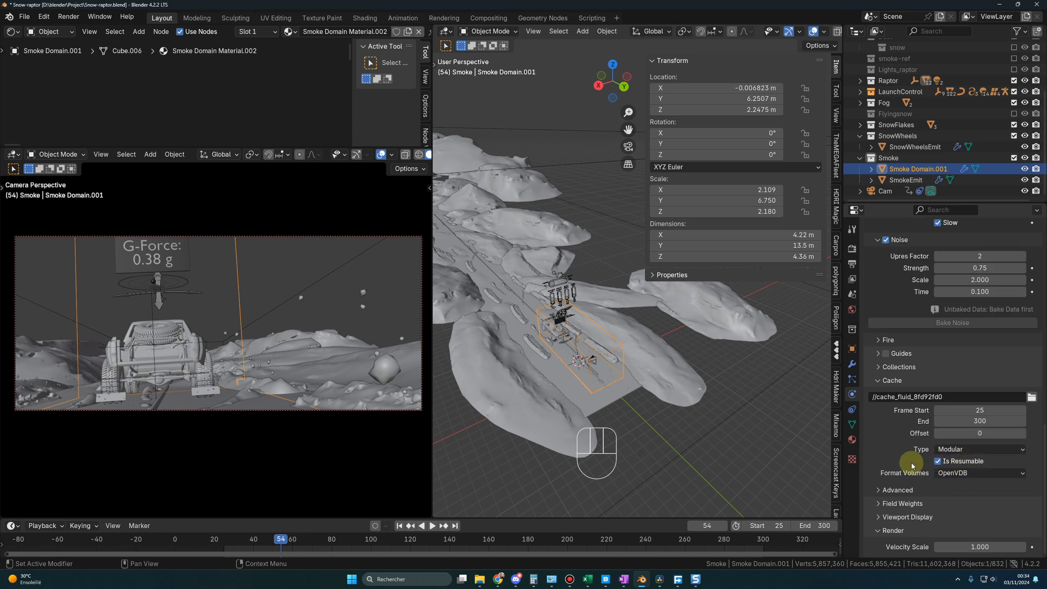
# - Bake the smoke domain's data and return to the first frame of the animation
pyautogui.scroll(10, 912, 466)
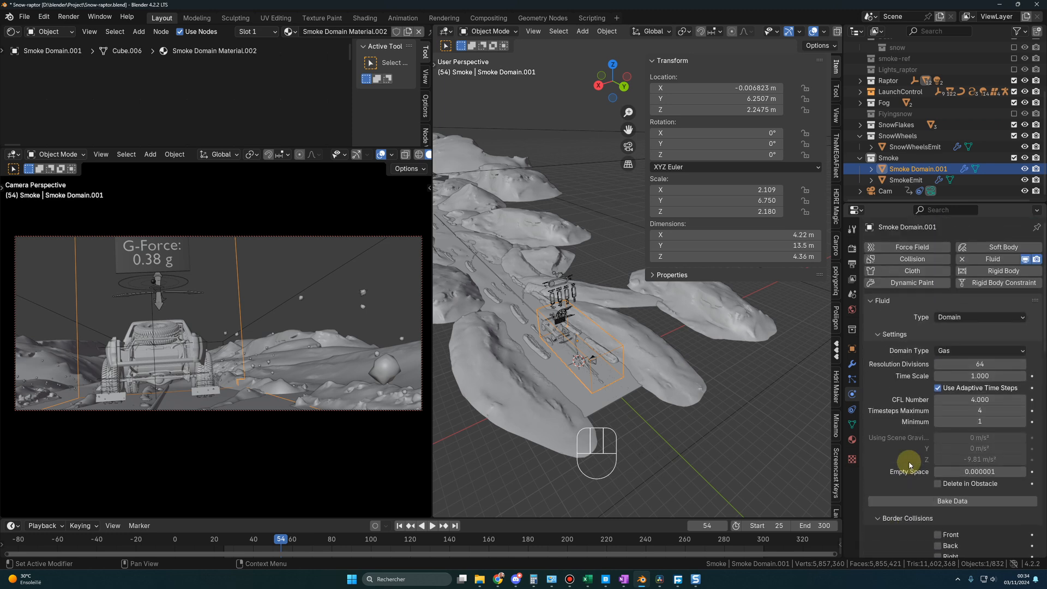
pyautogui.click(951, 502)
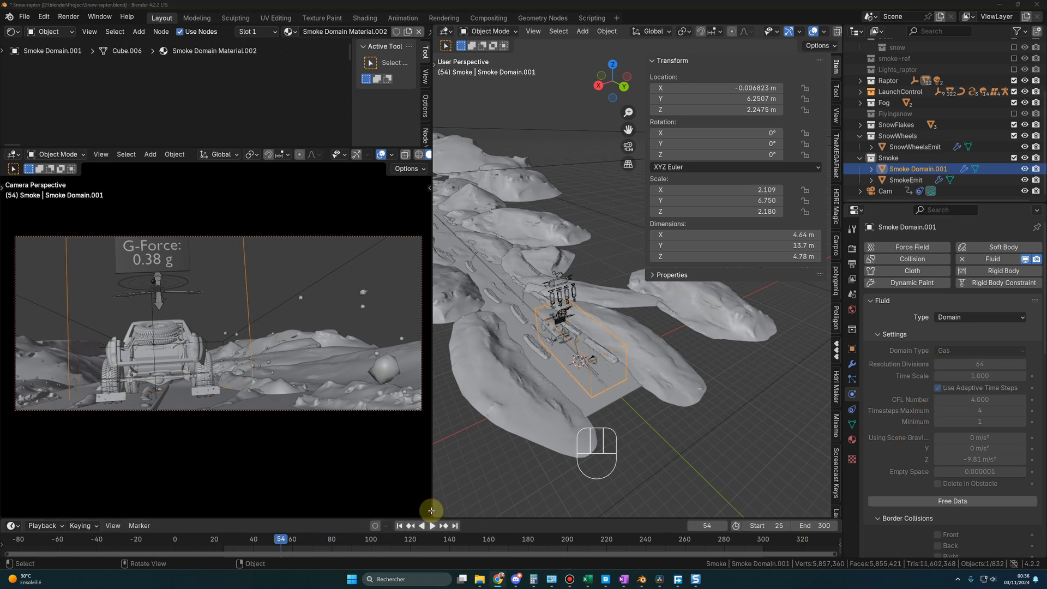
pyautogui.click(400, 526)
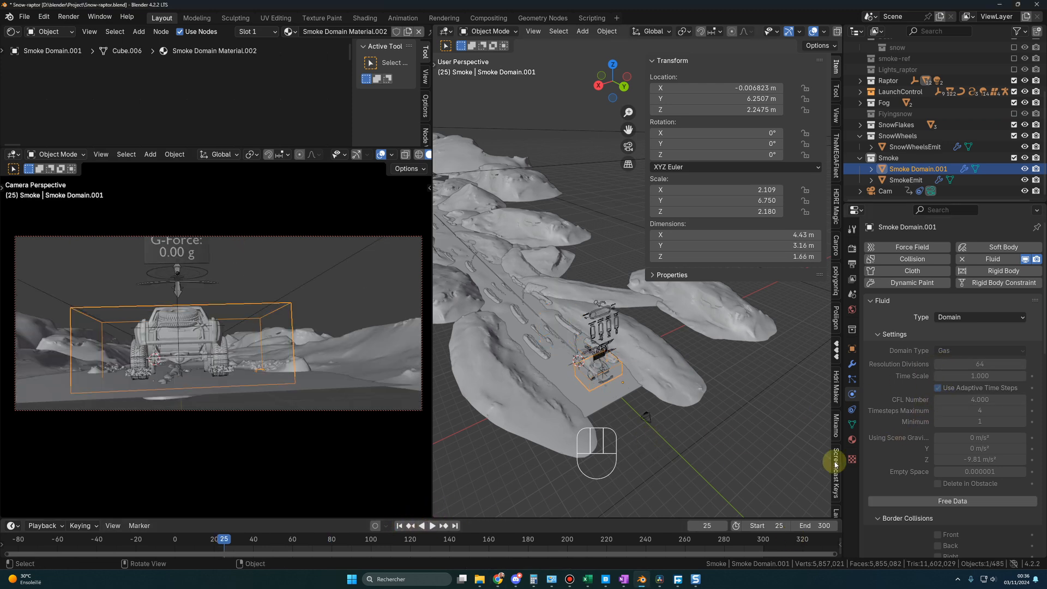
# - Bake the smoke domain's noise
pyautogui.scroll(-6, 963, 444)
pyautogui.scroll(-6, 964, 445)
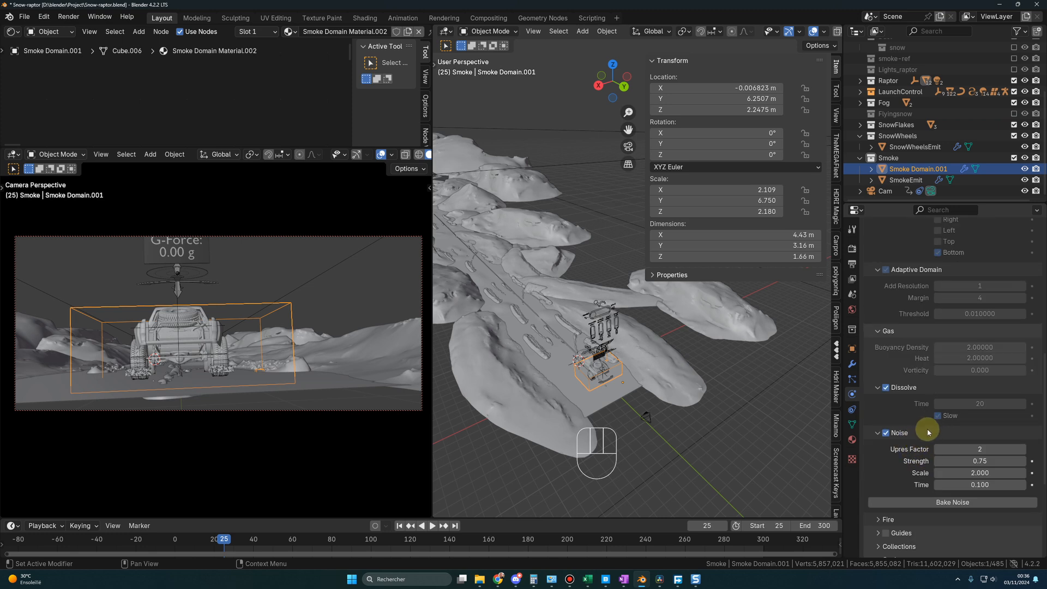
pyautogui.click(949, 505)
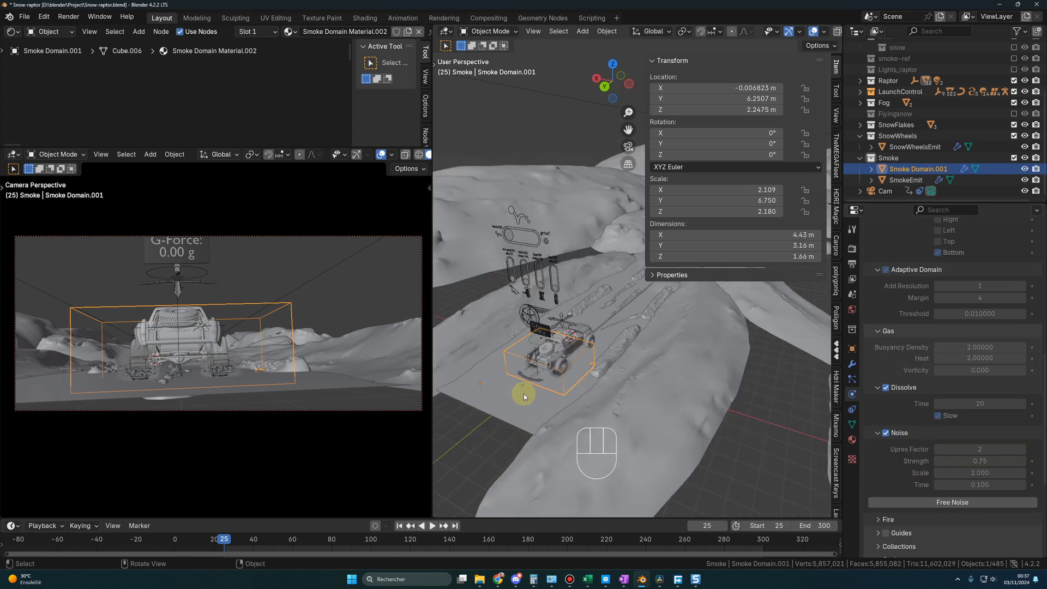
# - Play the baked simulation up to frame 71, enlarge the shader editor area, and inspect the smoke trail behind the truck
pyautogui.moveTo(524, 394); pyautogui.dragTo(551, 413, button='middle')
pyautogui.press('space')
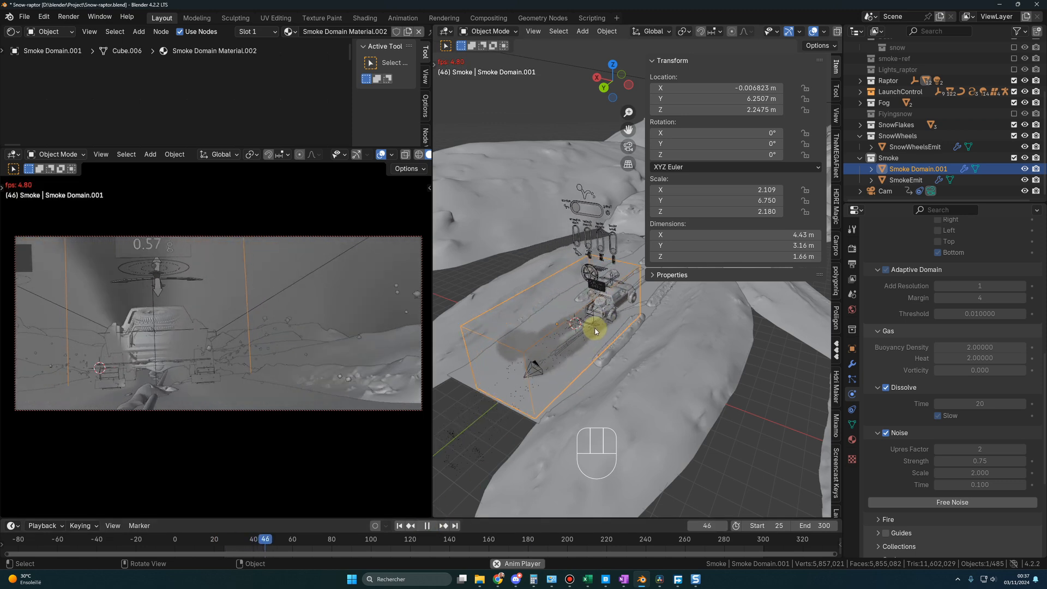
pyautogui.moveTo(256, 147); pyautogui.dragTo(257, 283)
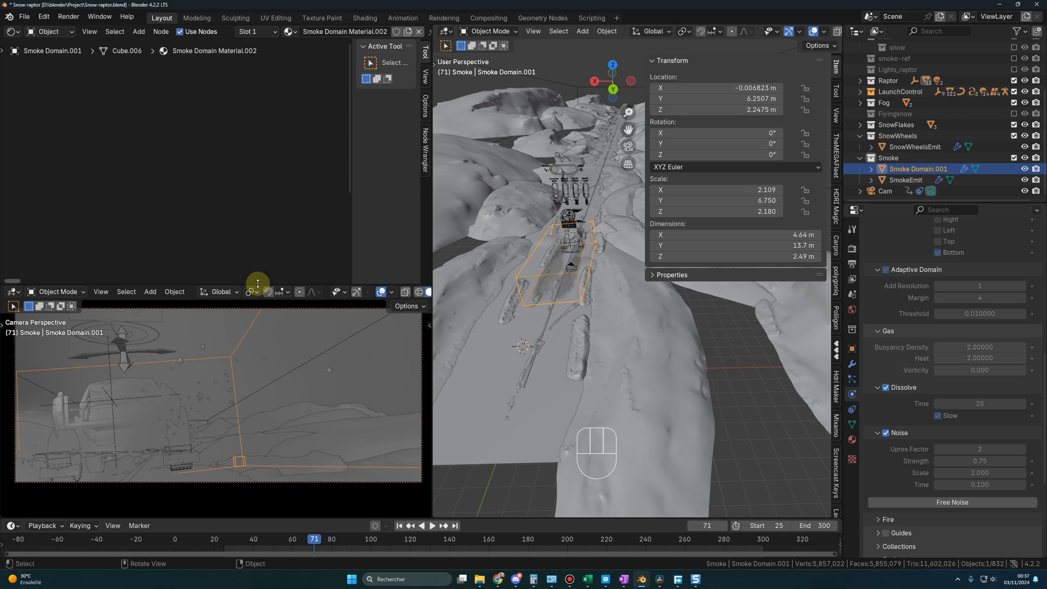
pyautogui.scroll(2, 565, 290)
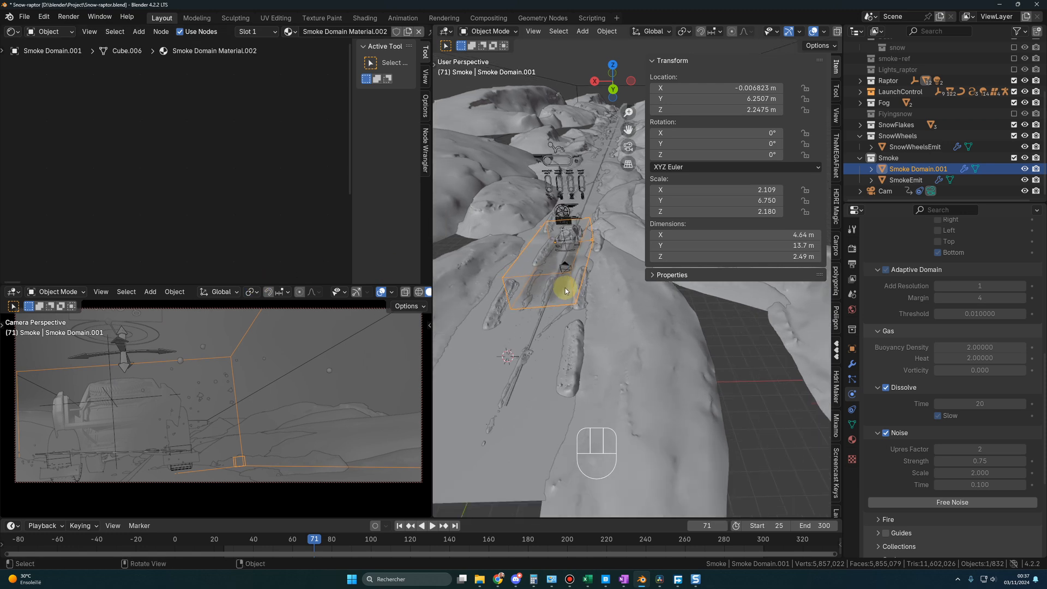
pyautogui.moveTo(565, 289); pyautogui.dragTo(568, 314, button='middle')
pyautogui.keyDown('shift'); pyautogui.moveTo(568, 265); pyautogui.dragTo(603, 351, button='middle'); pyautogui.keyUp('shift')
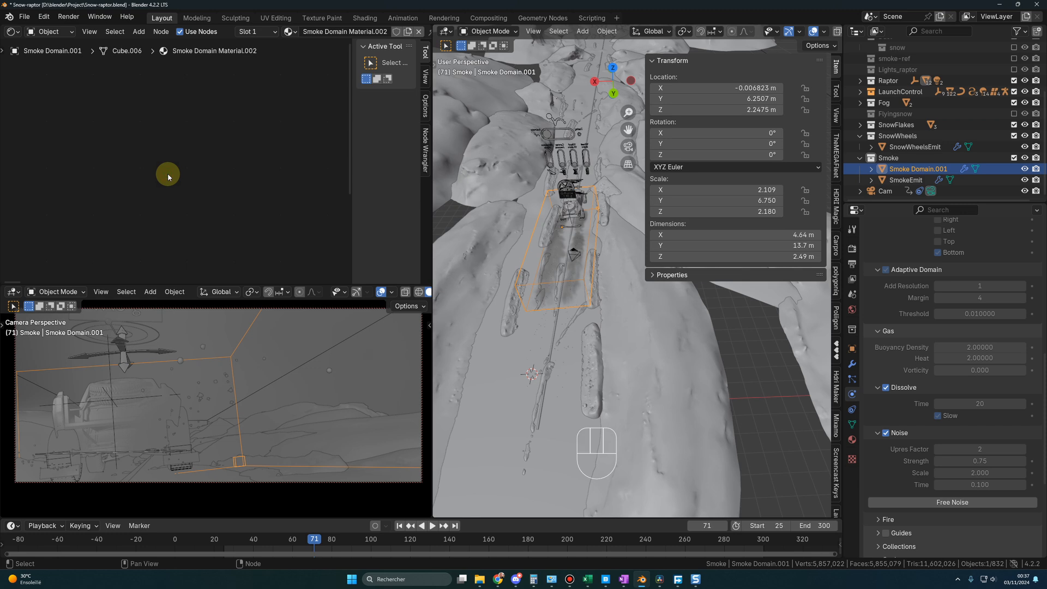
# - Set the smoke domain material's Principled Volume color to hex ffffff and its density to 10
pyautogui.press('Home')
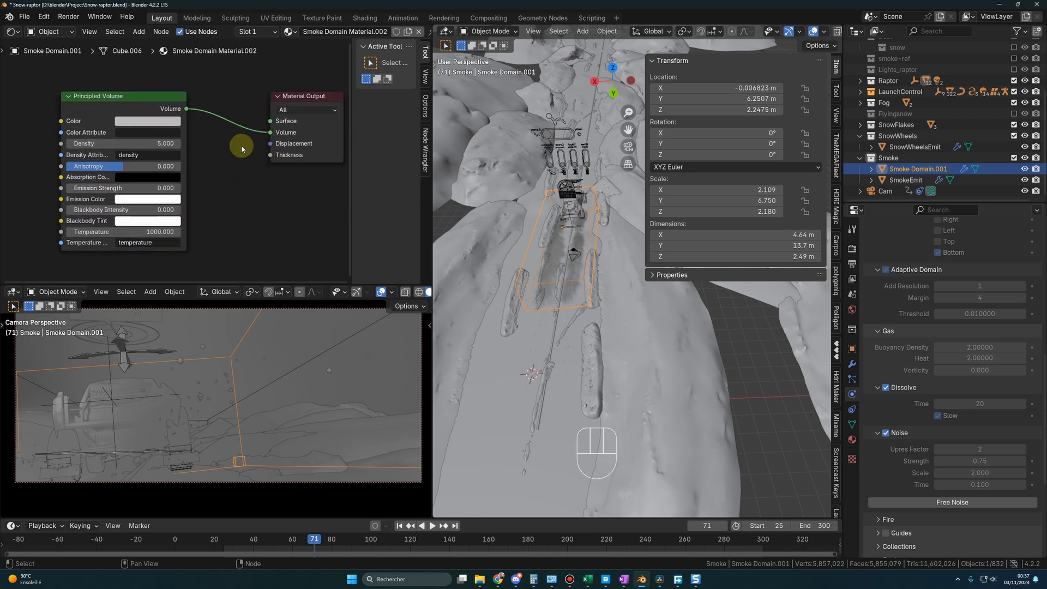
pyautogui.moveTo(474, 243); pyautogui.dragTo(469, 247, button='middle')
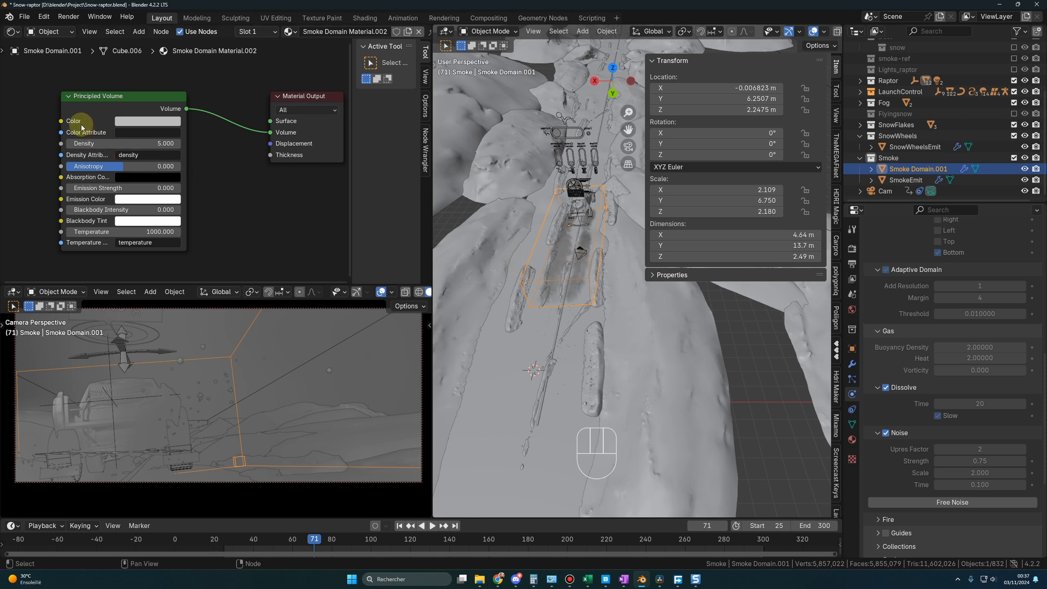
pyautogui.click(155, 122)
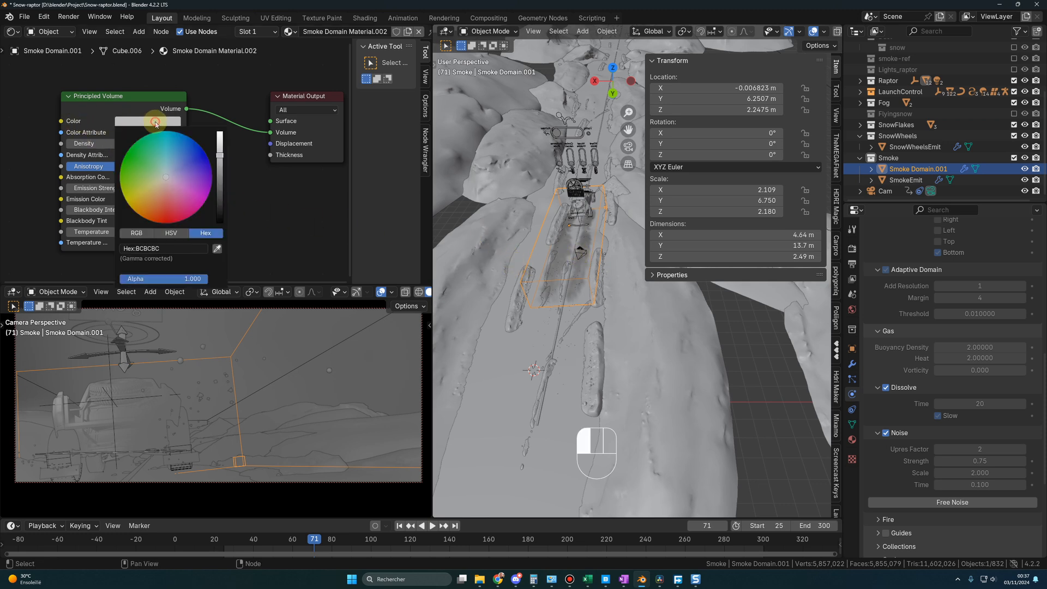
pyautogui.click(166, 249)
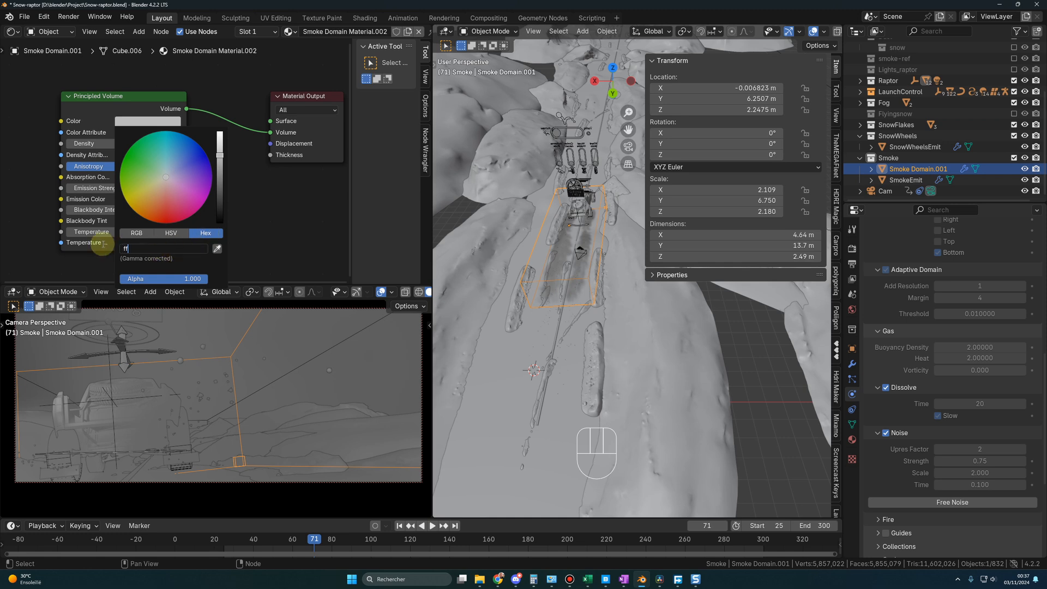
pyautogui.write('ffff')
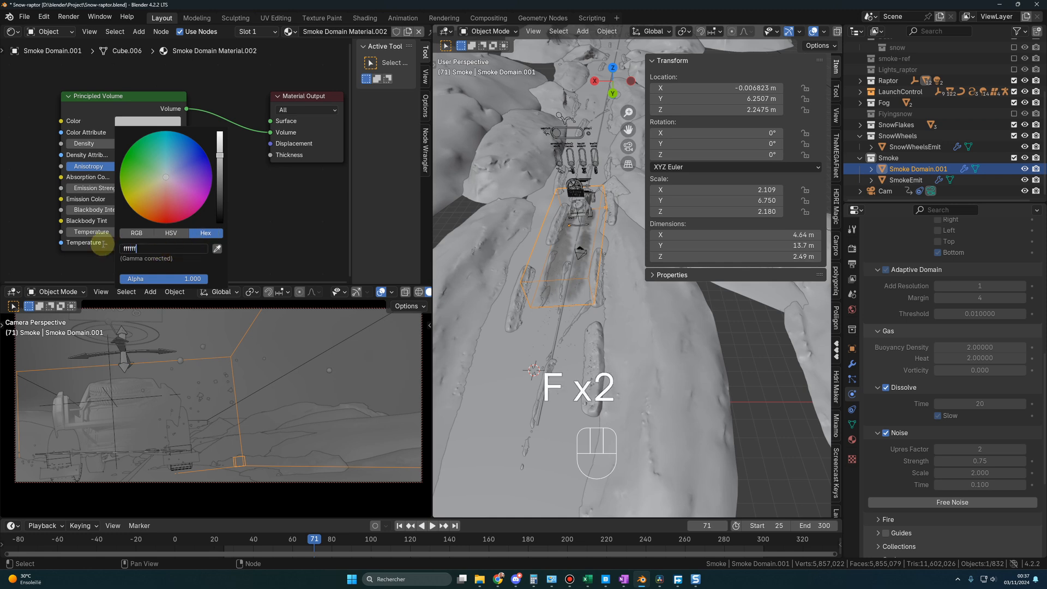
pyautogui.write('ff')
pyautogui.press('Return')
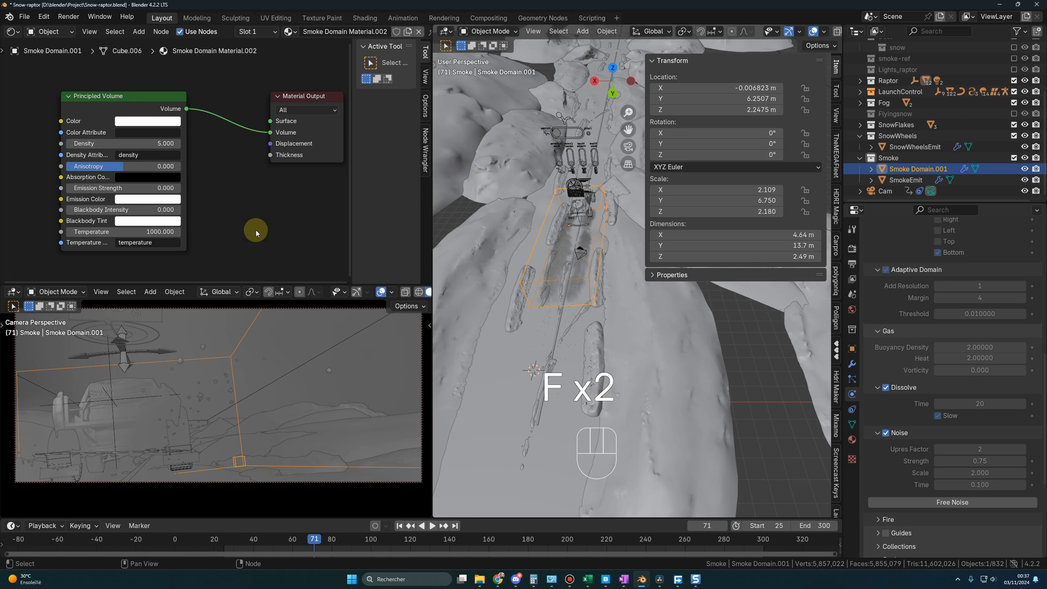
pyautogui.click(114, 143)
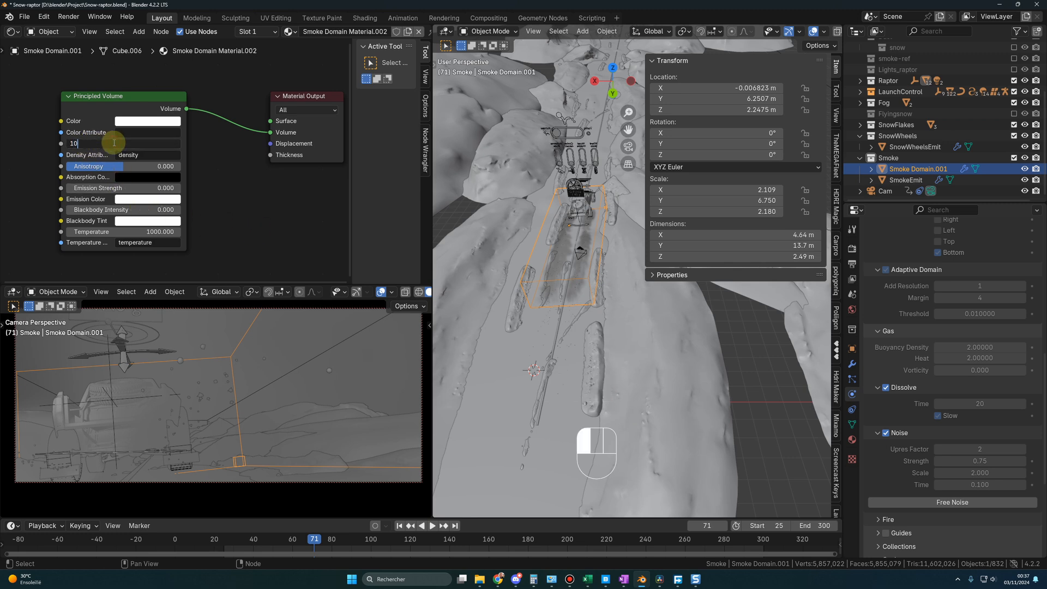
pyautogui.press('Return')
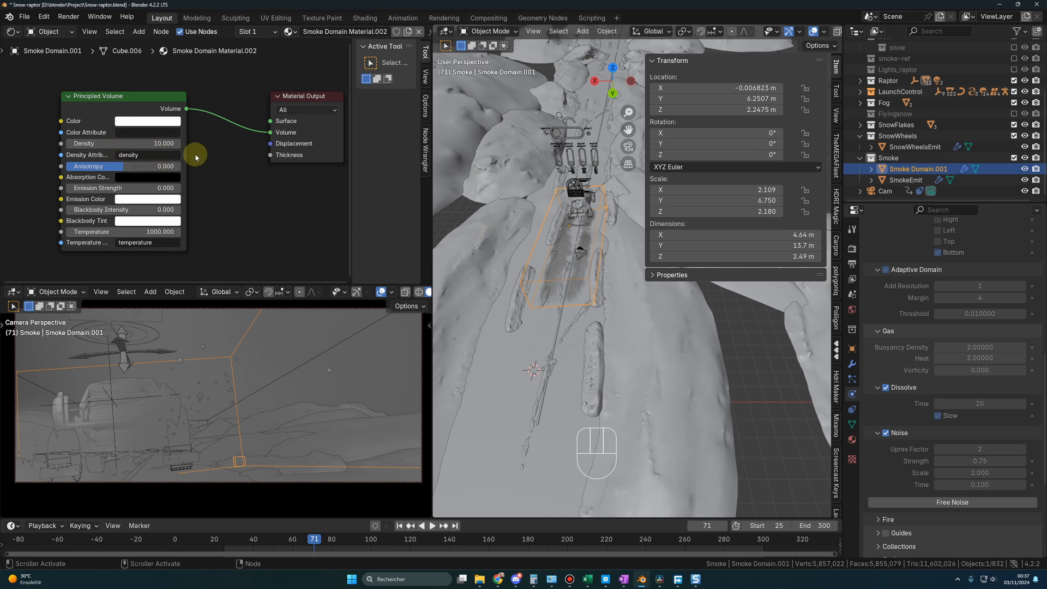
# - Examine the Cycles render settings and the resolution, frame range and output format settings of the scene
pyautogui.moveTo(535, 439); pyautogui.dragTo(719, 338, button='middle')
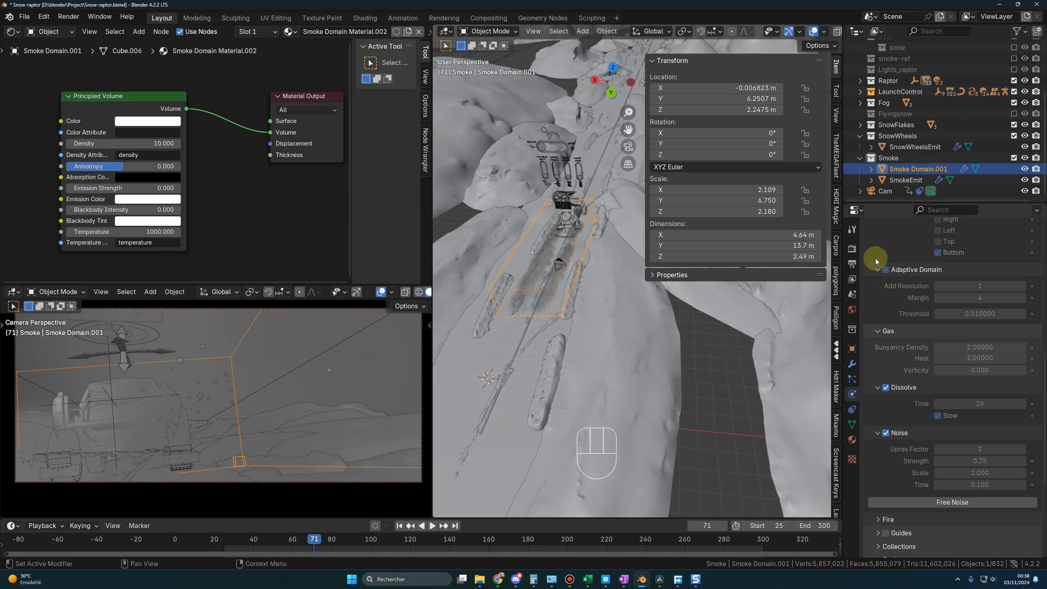
pyautogui.click(852, 250)
pyautogui.scroll(8, 949, 289)
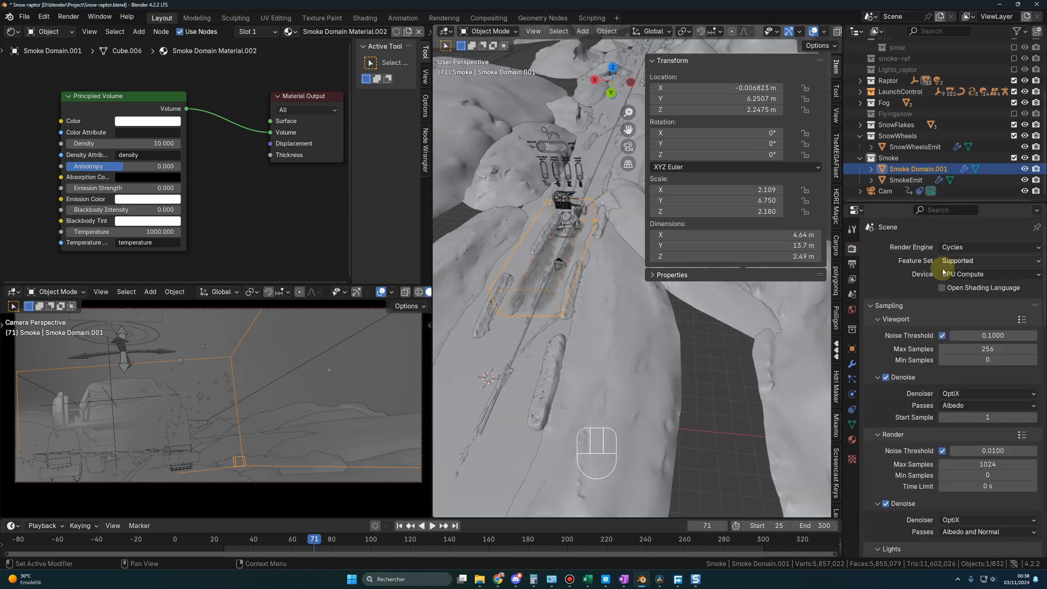
pyautogui.scroll(-3, 944, 436)
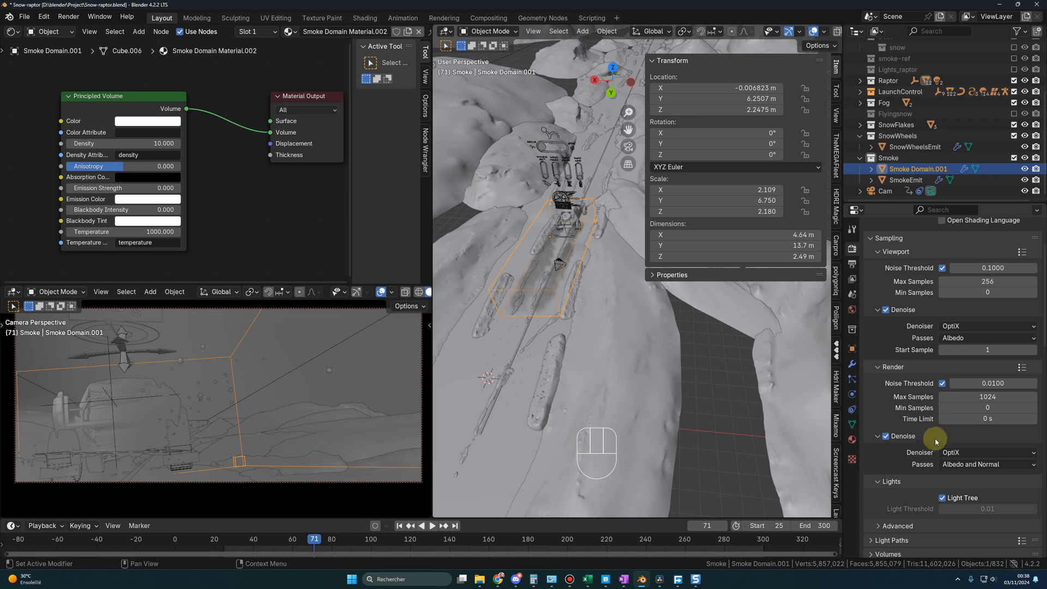
pyautogui.scroll(-5, 914, 453)
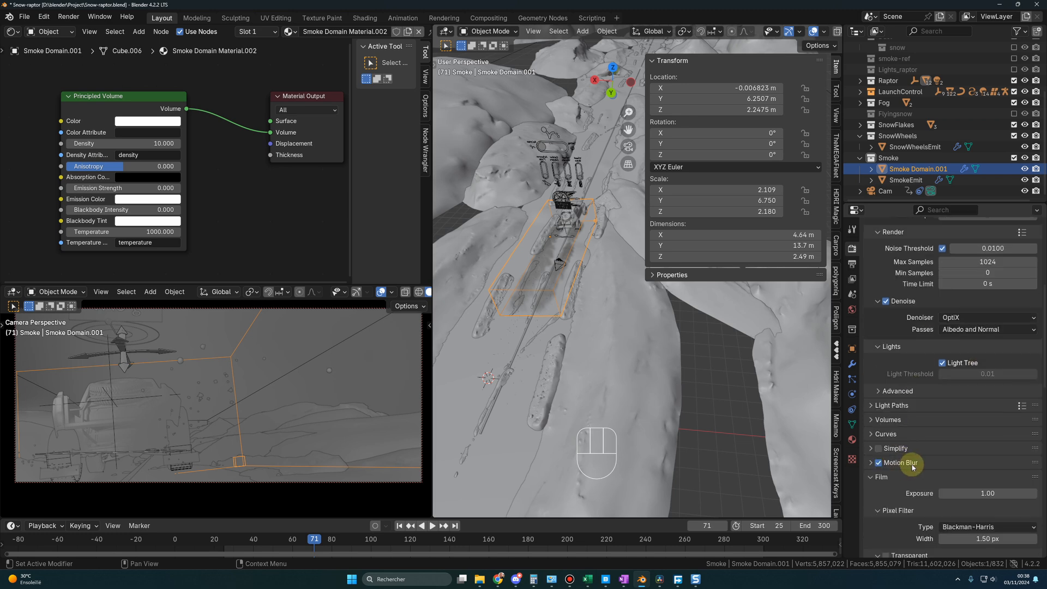
pyautogui.scroll(-15, 914, 465)
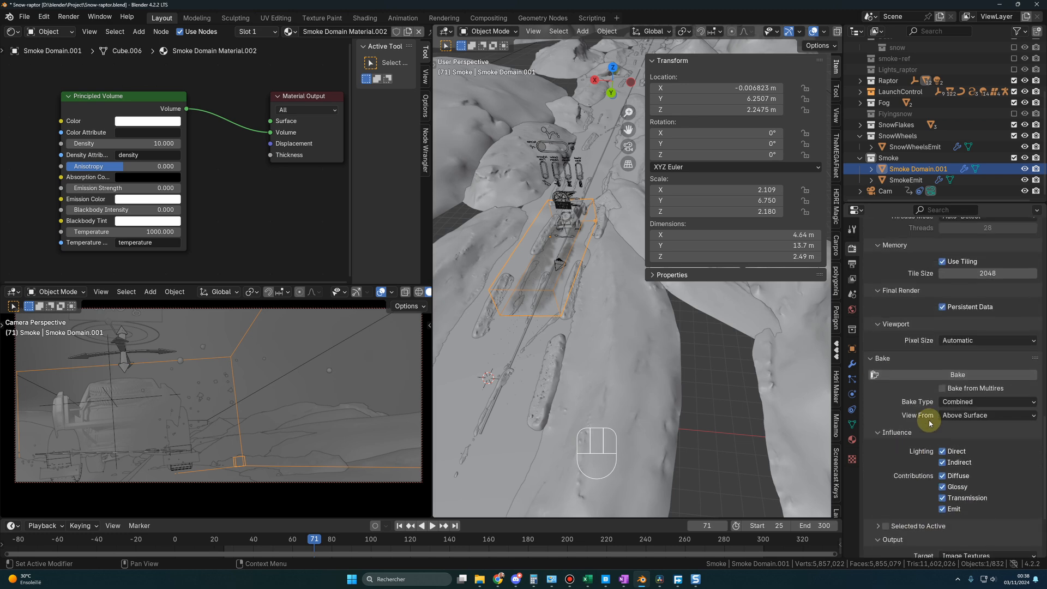
pyautogui.scroll(-4, 929, 423)
pyautogui.scroll(20, 928, 415)
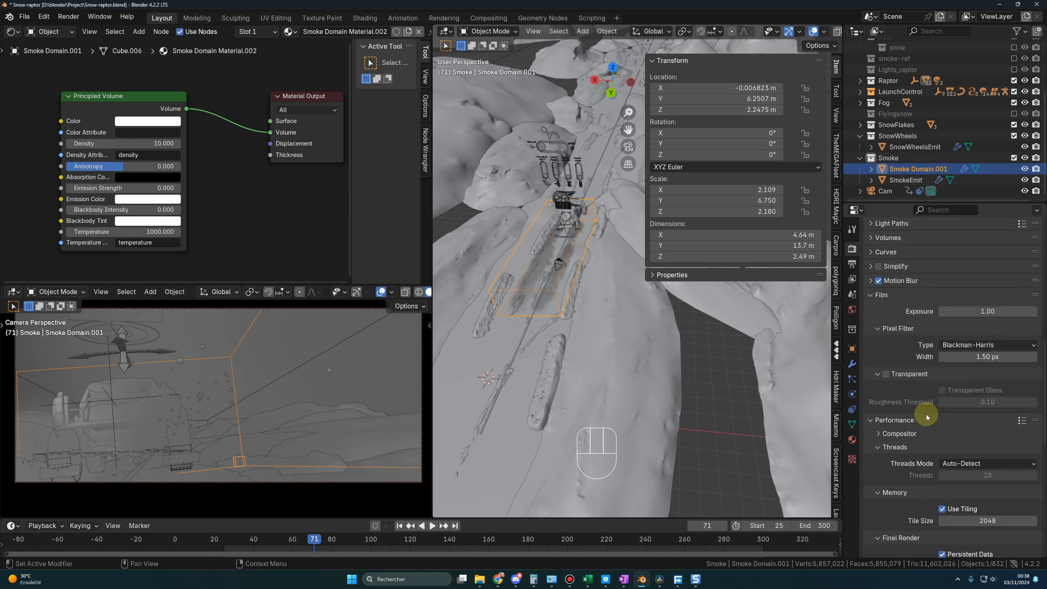
pyautogui.click(853, 266)
pyautogui.scroll(2, 894, 289)
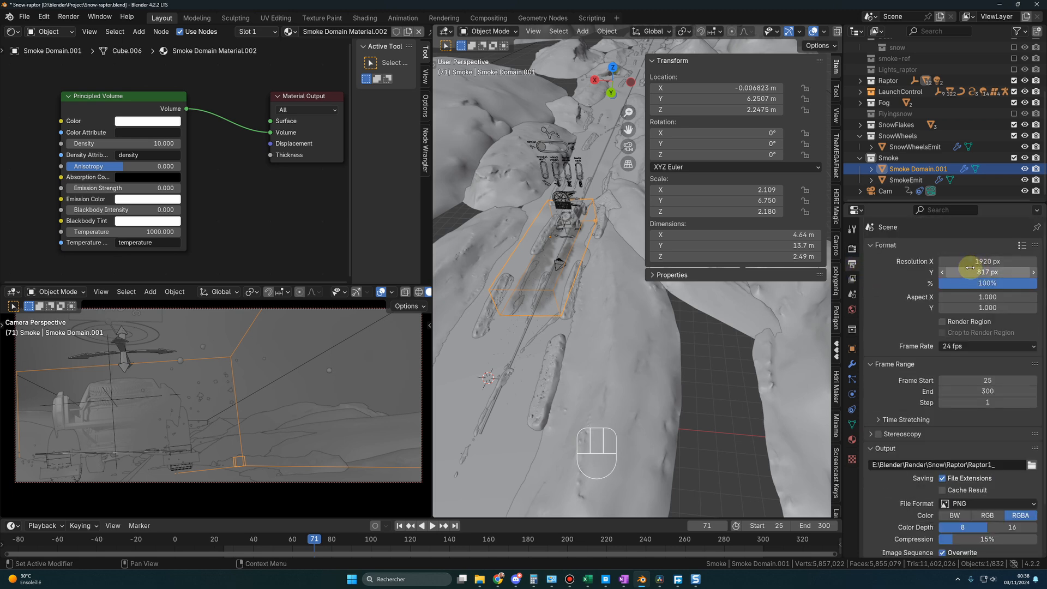
pyautogui.scroll(-3, 924, 366)
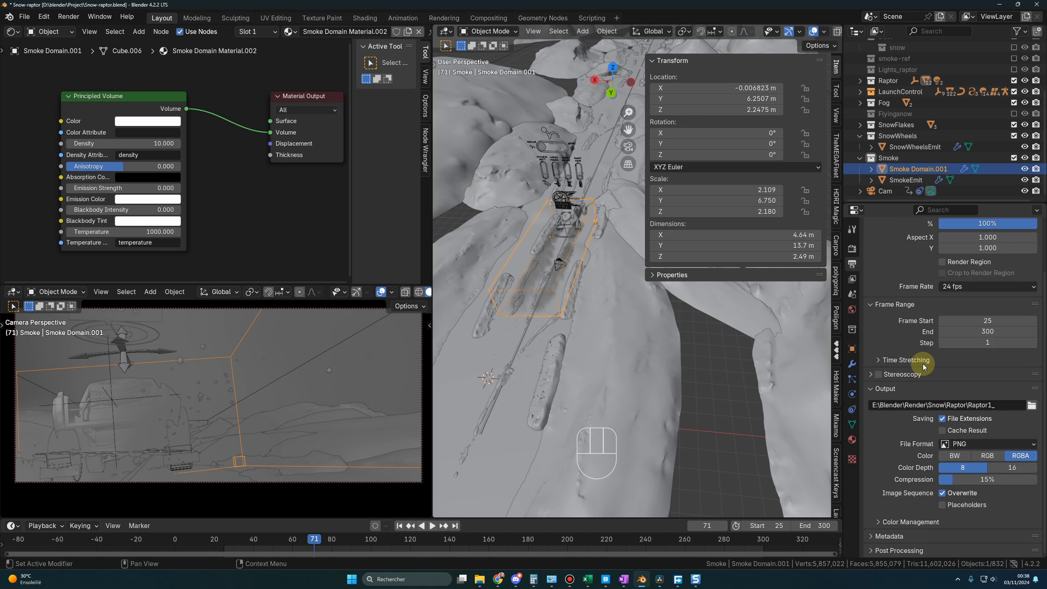
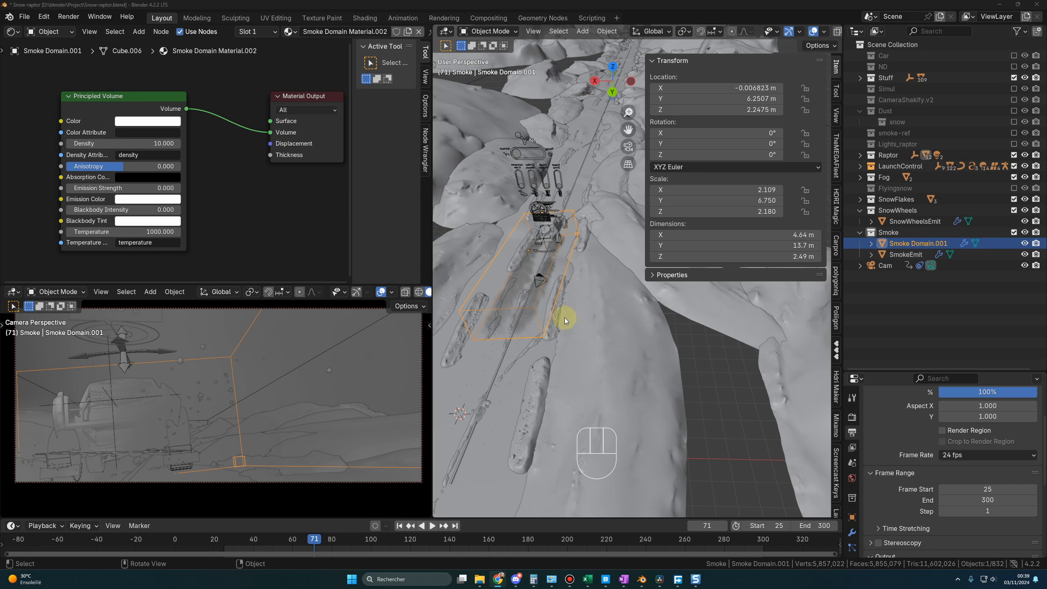
# - Deselect the smoke domain and widen the main 3D viewport
pyautogui.click(868, 312)
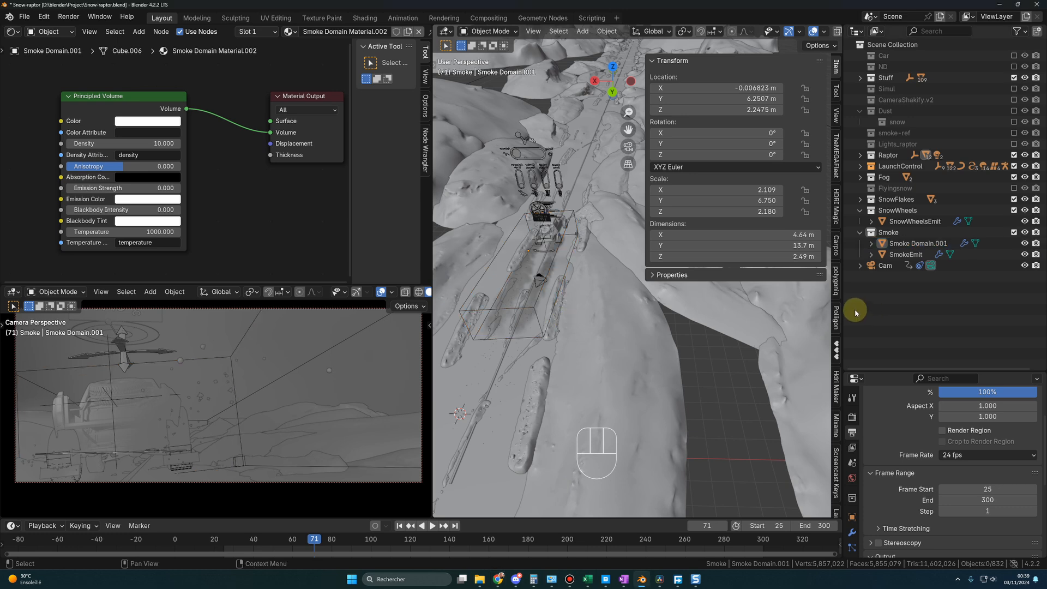
pyautogui.moveTo(601, 351); pyautogui.dragTo(604, 338, button='middle')
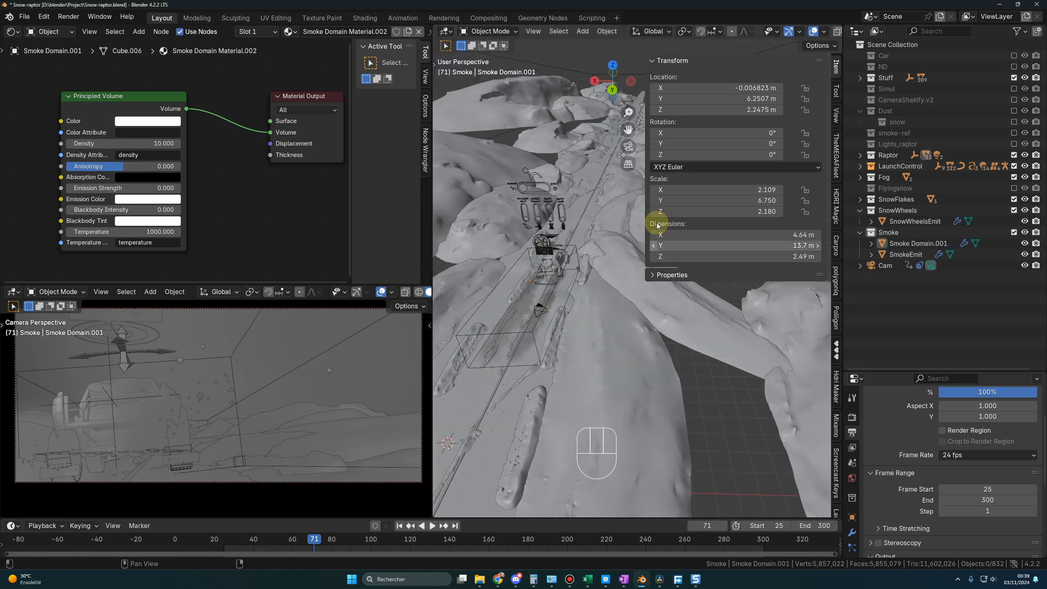
pyautogui.moveTo(430, 247); pyautogui.dragTo(344, 247)
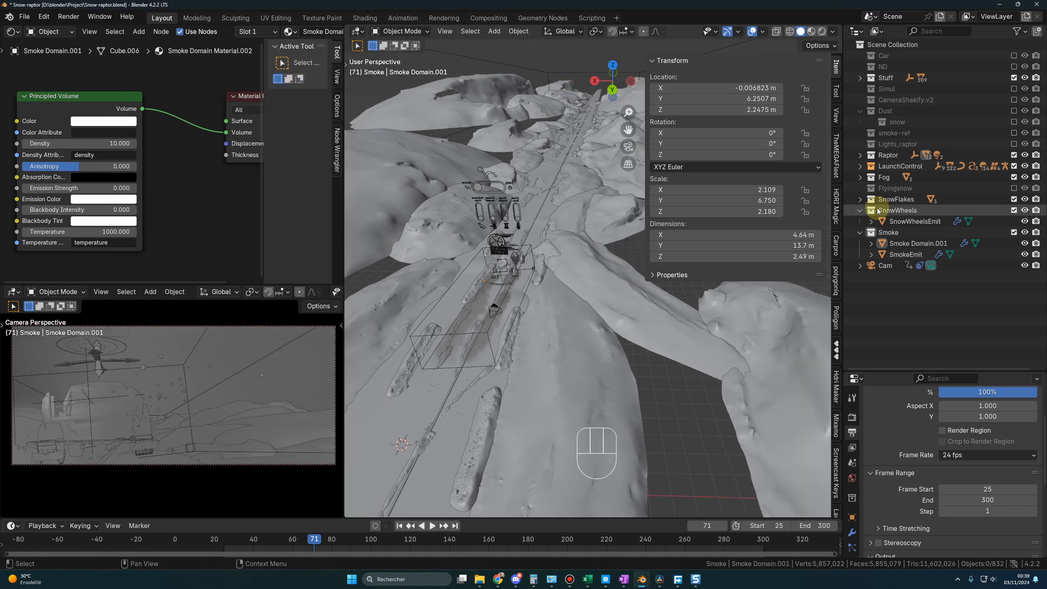
# - Toggle the Car collection and exclude the Flyingsnow, SnowFlakes, SnowWheels and Smoke collections from the view layer
pyautogui.click(1014, 55)
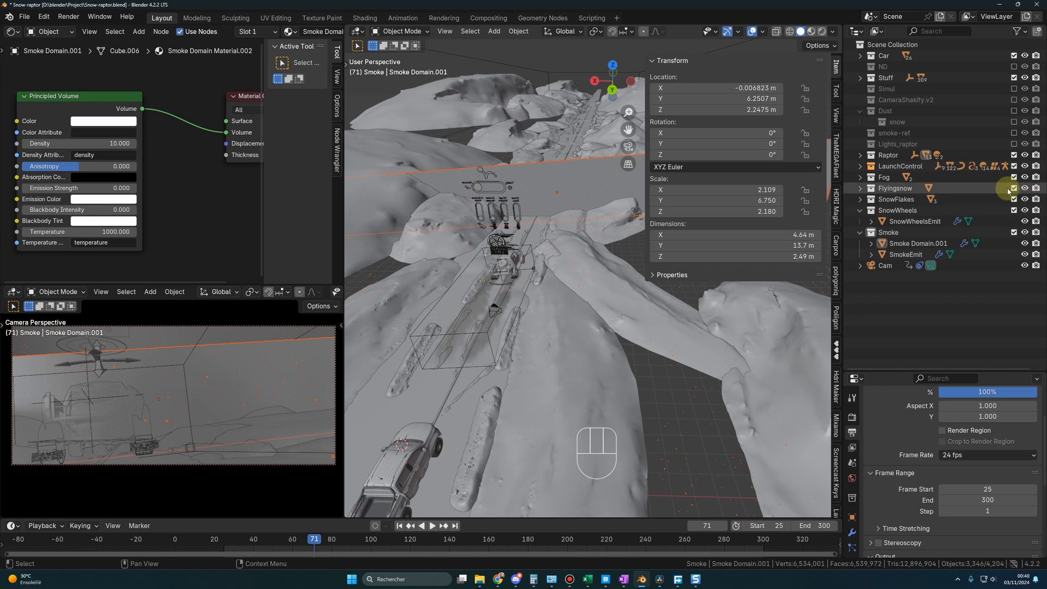
pyautogui.click(1014, 188)
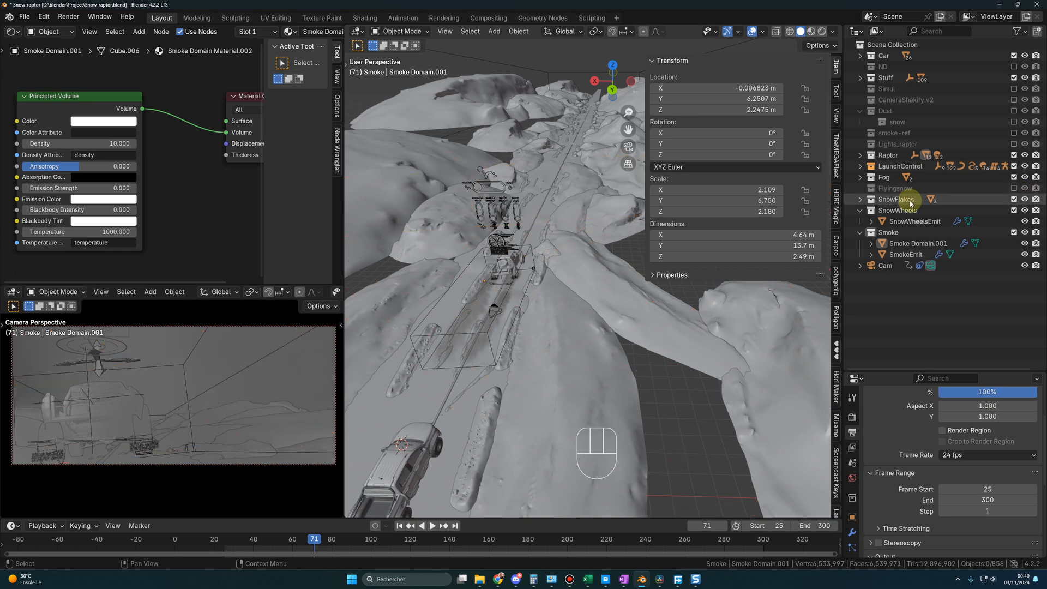
pyautogui.click(1014, 199)
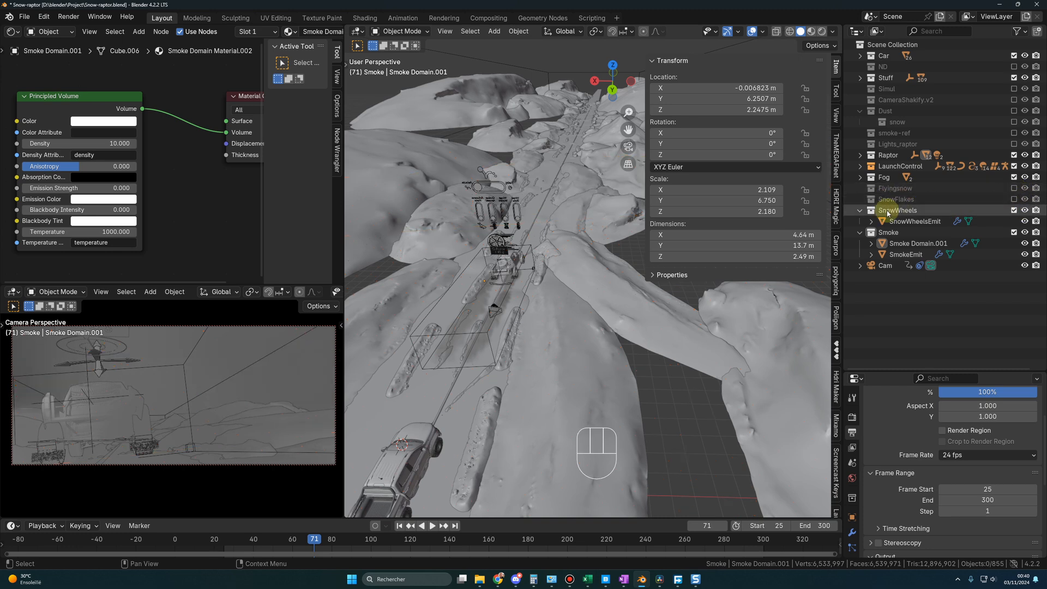
pyautogui.click(1014, 211)
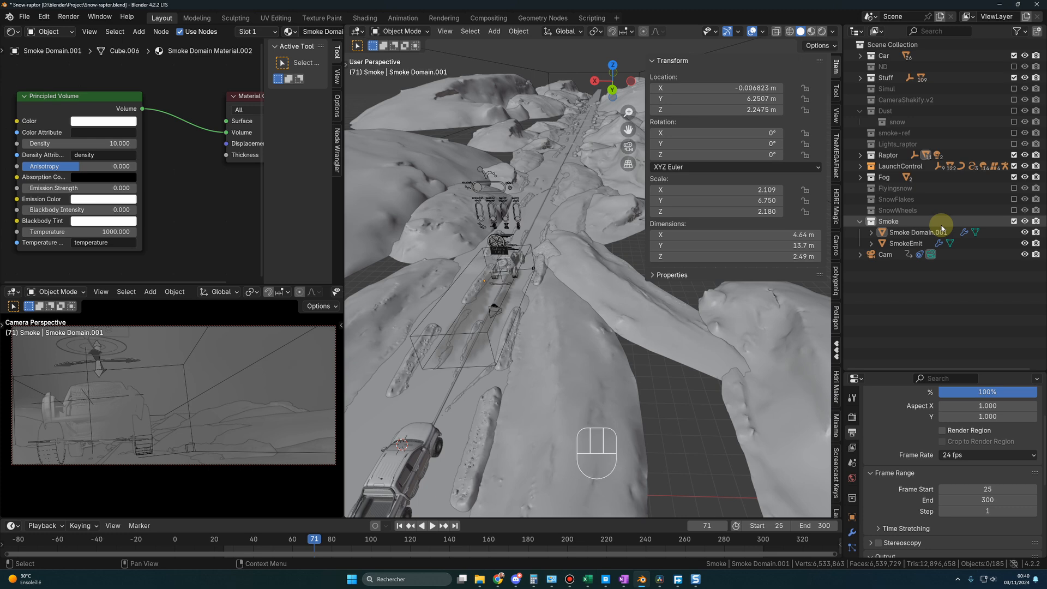
pyautogui.click(1014, 221)
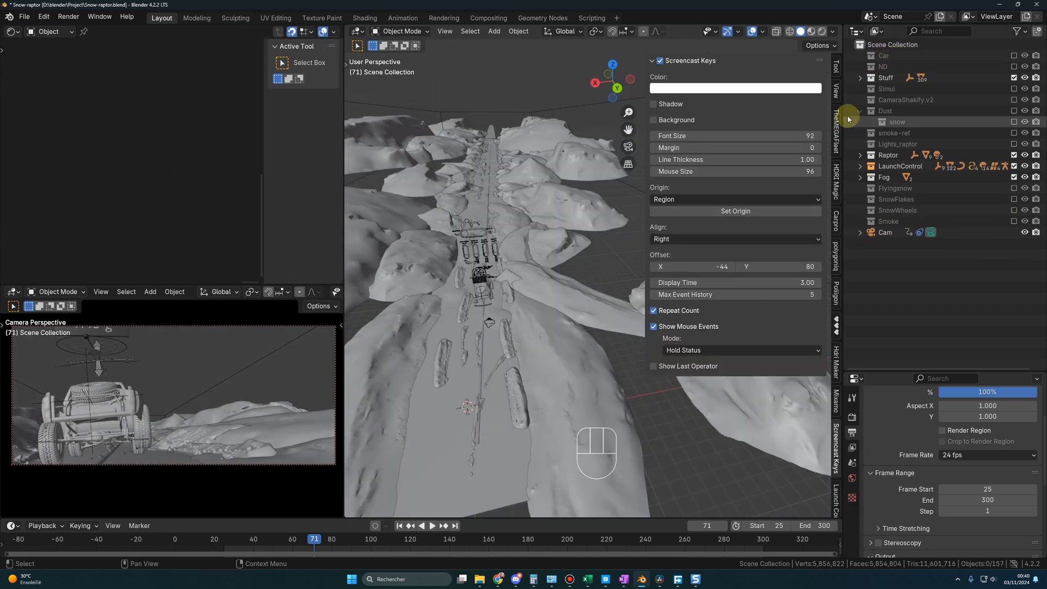
# - Return to the first frame of the animation and adjust the outliner's height to show the full collection list
pyautogui.click(400, 526)
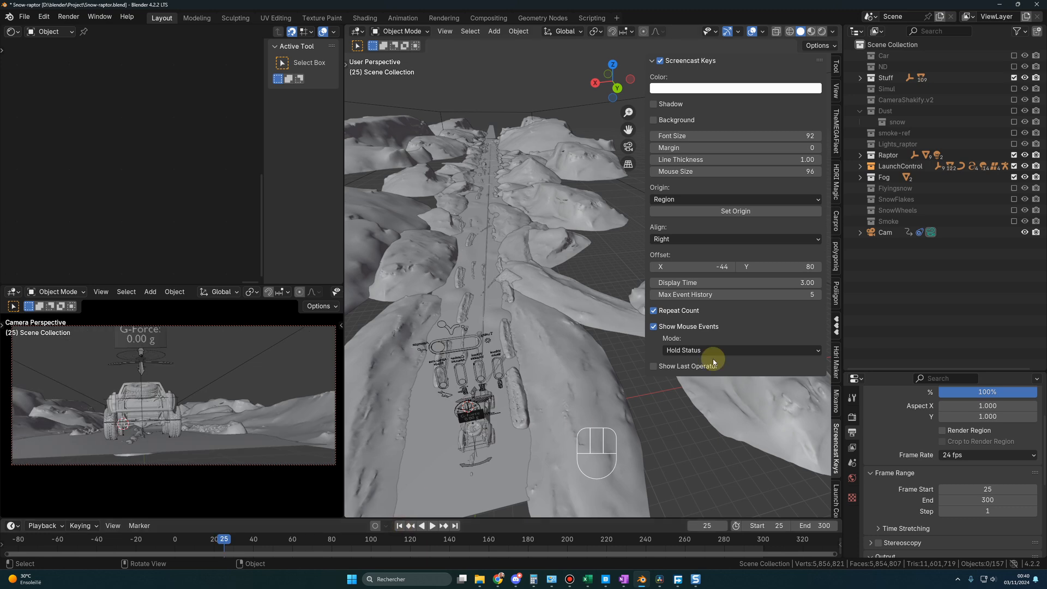
pyautogui.moveTo(521, 355)
pyautogui.mouseDown(button='middle')
pyautogui.moveTo(515, 331)
pyautogui.moveTo(509, 362)
pyautogui.moveTo(521, 352)
pyautogui.mouseUp(button='middle')
pyautogui.click(69, 17)
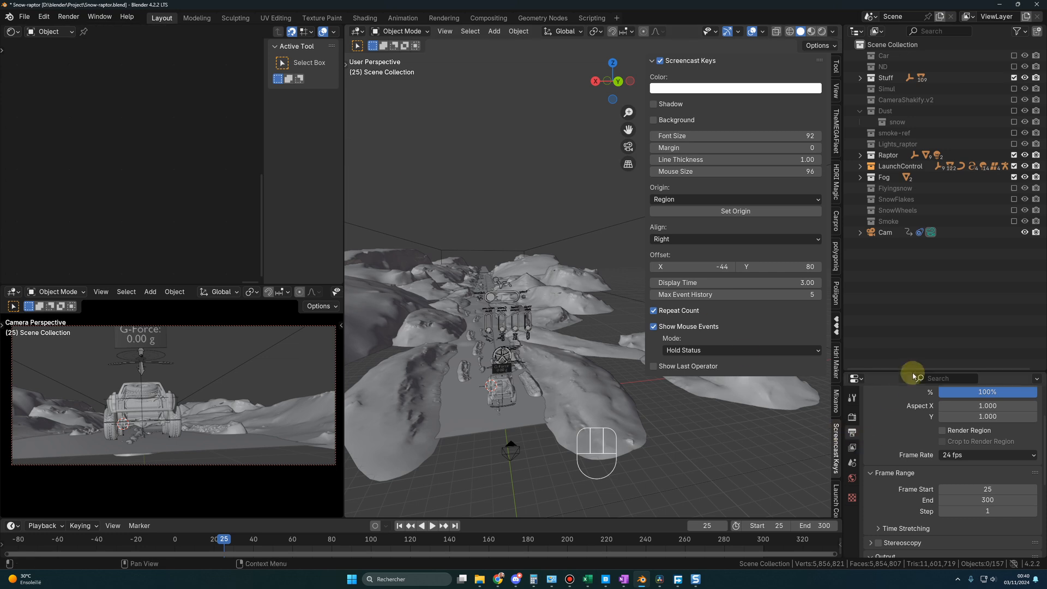
pyautogui.scroll(-5, 906, 376)
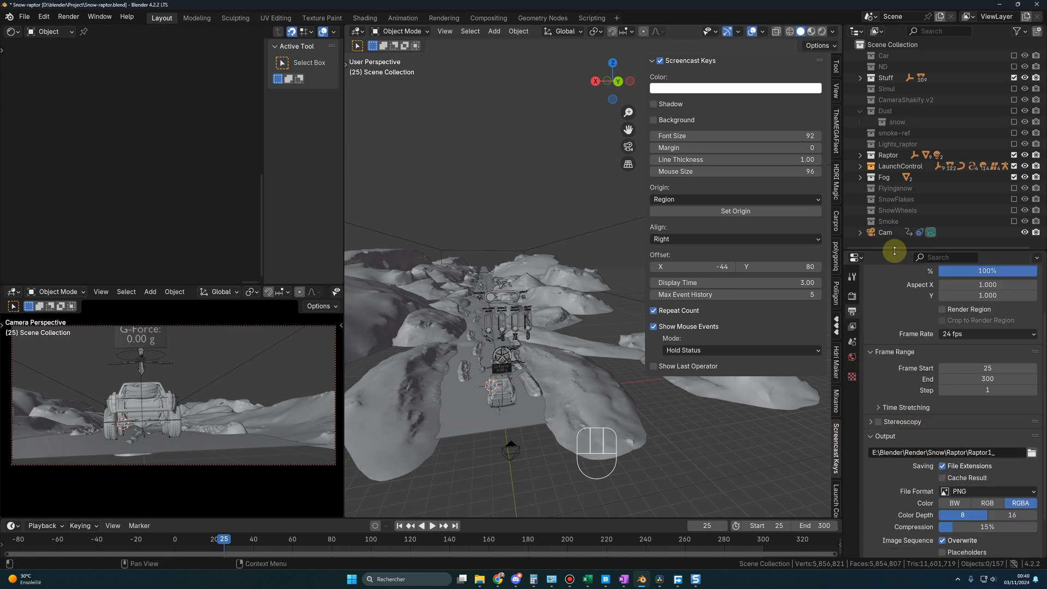
pyautogui.moveTo(895, 251); pyautogui.dragTo(889, 323)
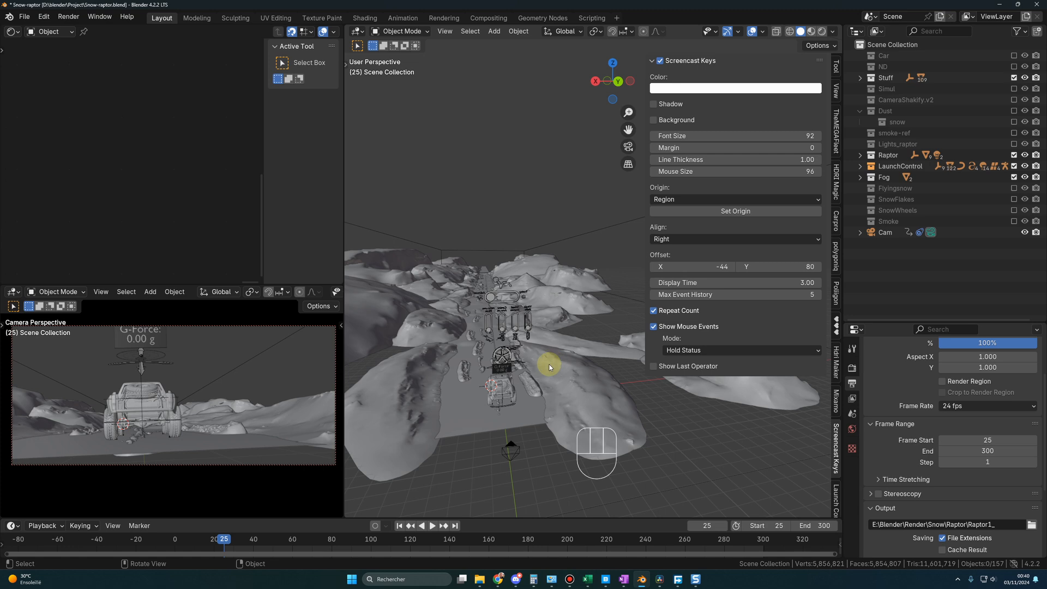
pyautogui.moveTo(548, 366); pyautogui.dragTo(537, 365, button='middle')
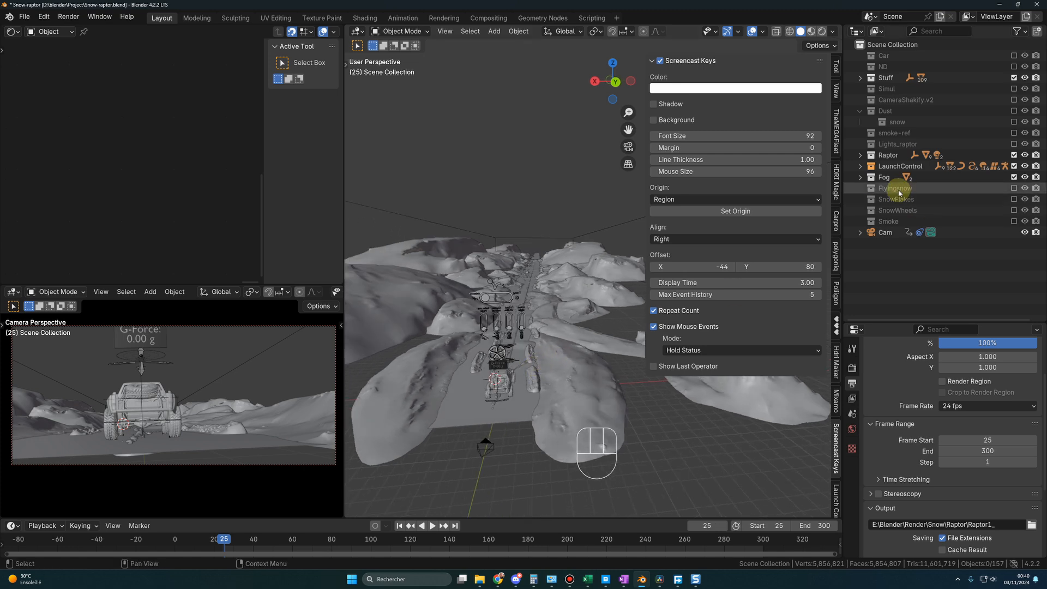
# - Exclude the Fog, LaunchControl, Raptor and Stuff collections from the view layer
pyautogui.click(1014, 178)
pyautogui.click(1014, 167)
pyautogui.click(1013, 155)
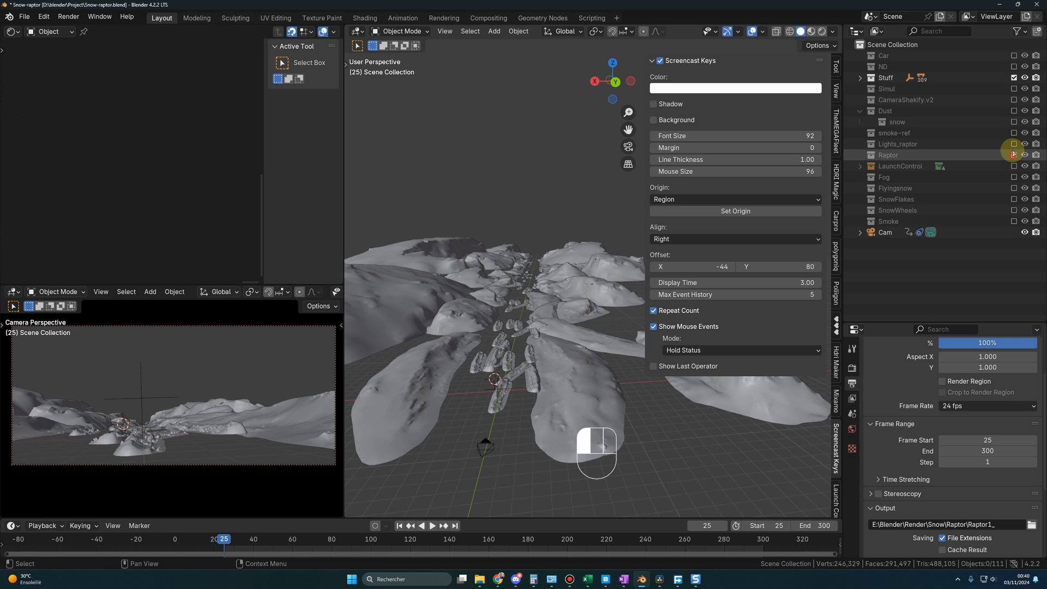
pyautogui.click(1014, 78)
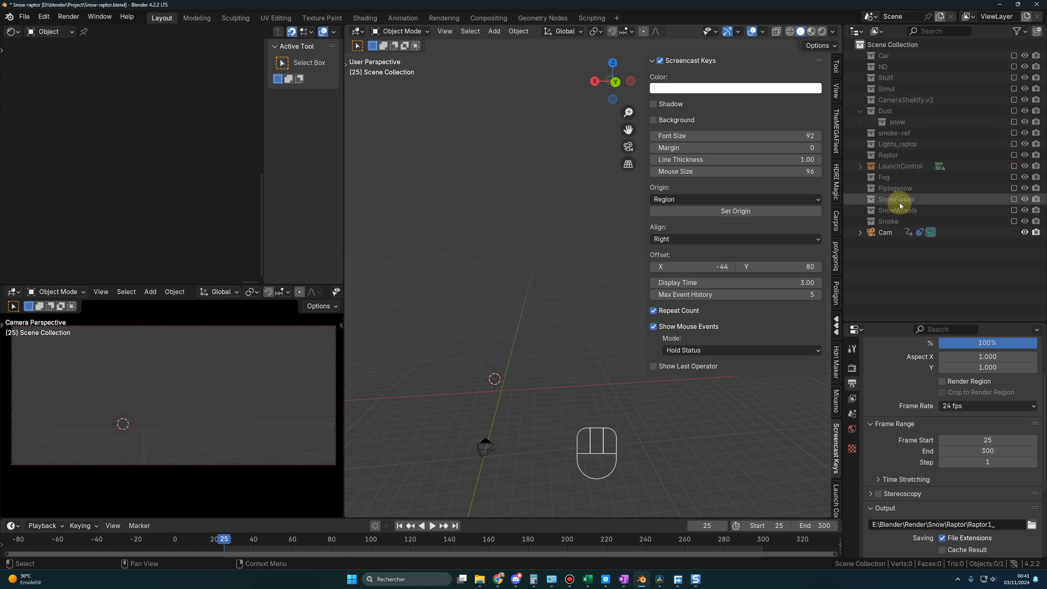
# - Enable the Flyingsnow collection, enlarge the properties area, and expand the collection to reveal its emitter object
pyautogui.click(1014, 189)
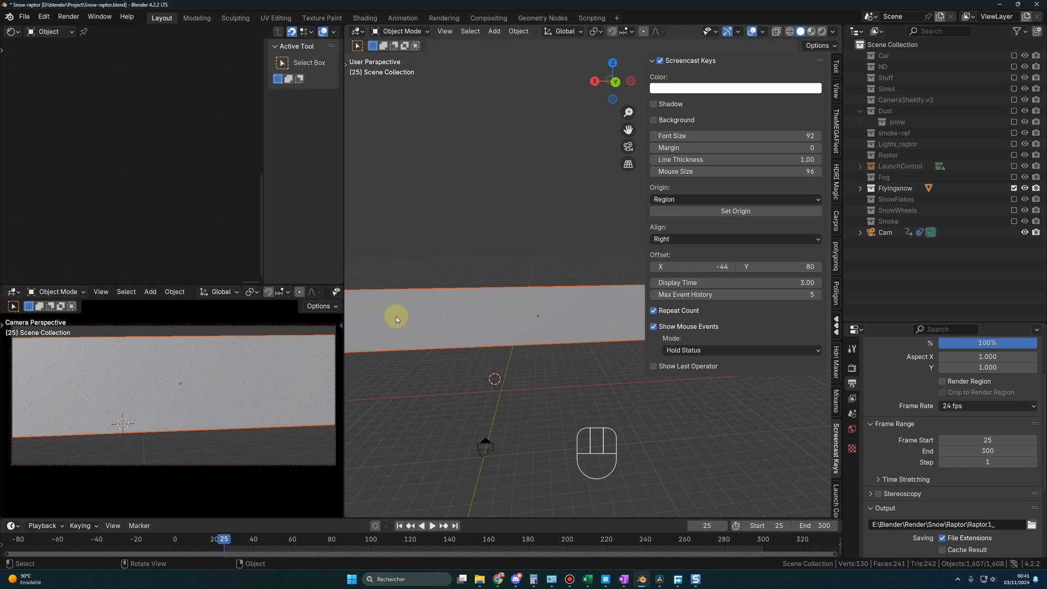
pyautogui.moveTo(878, 323); pyautogui.dragTo(885, 243)
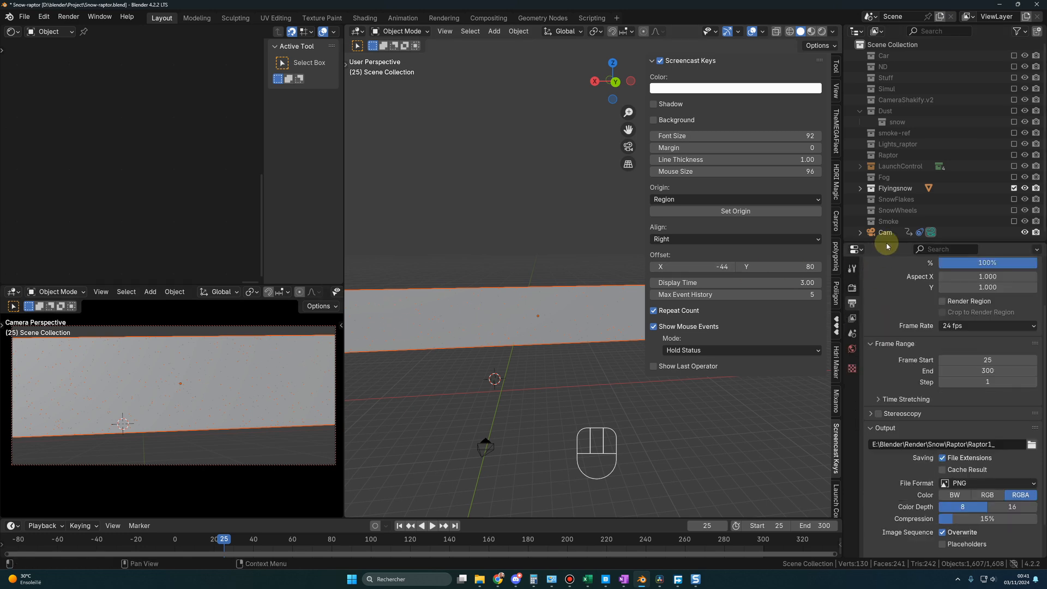
pyautogui.click(894, 188)
pyautogui.click(860, 188)
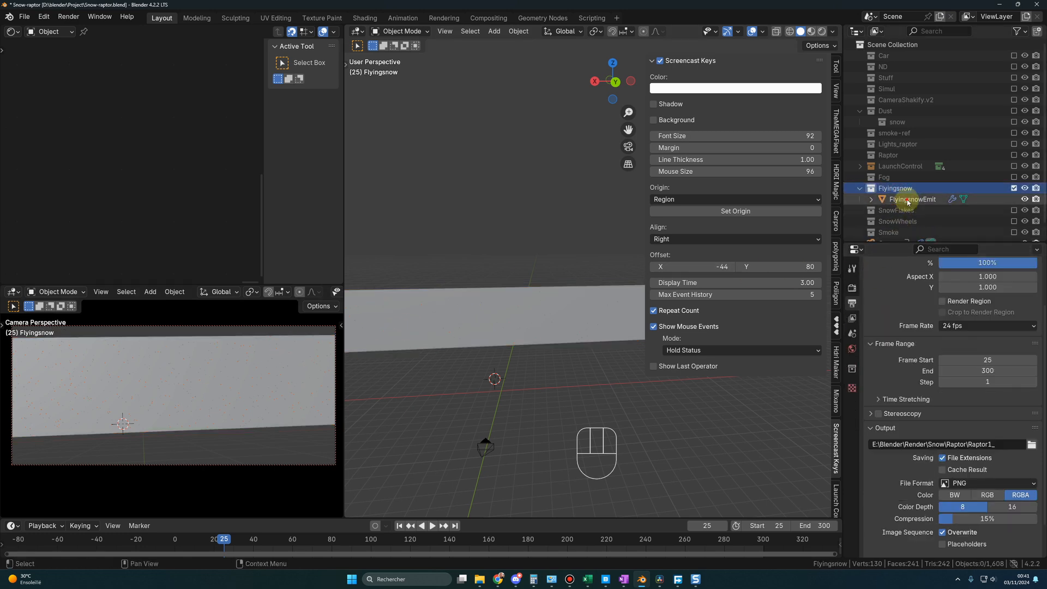
# - Examine the FlyingsnowEmit object's particle render settings, and switch the view layer from the Flyingsnow collection to the Smoke collection
pyautogui.click(908, 199)
pyautogui.click(851, 418)
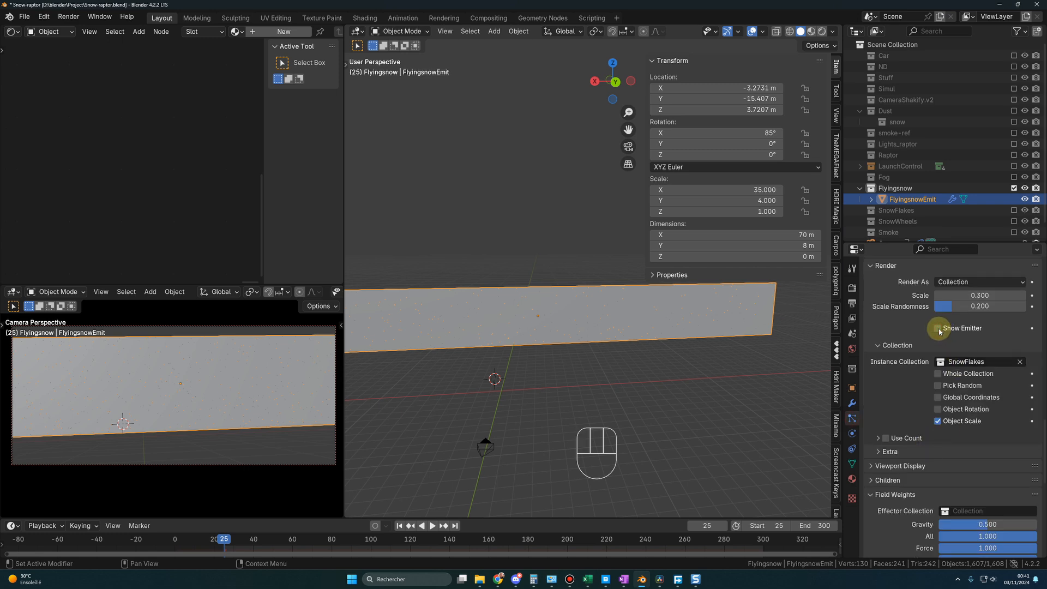
pyautogui.scroll(2, 923, 342)
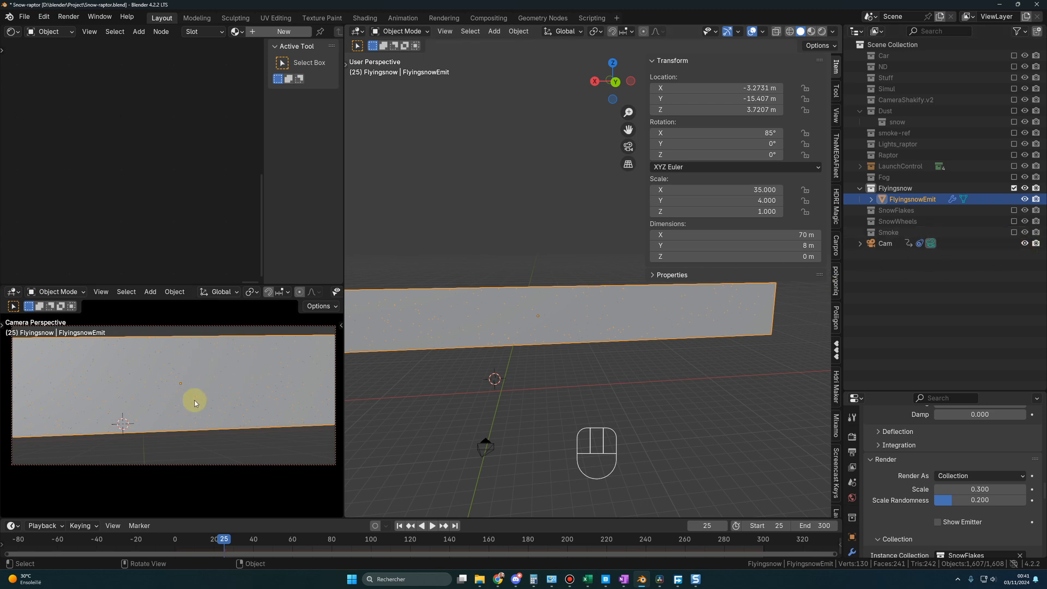
pyautogui.click(1014, 188)
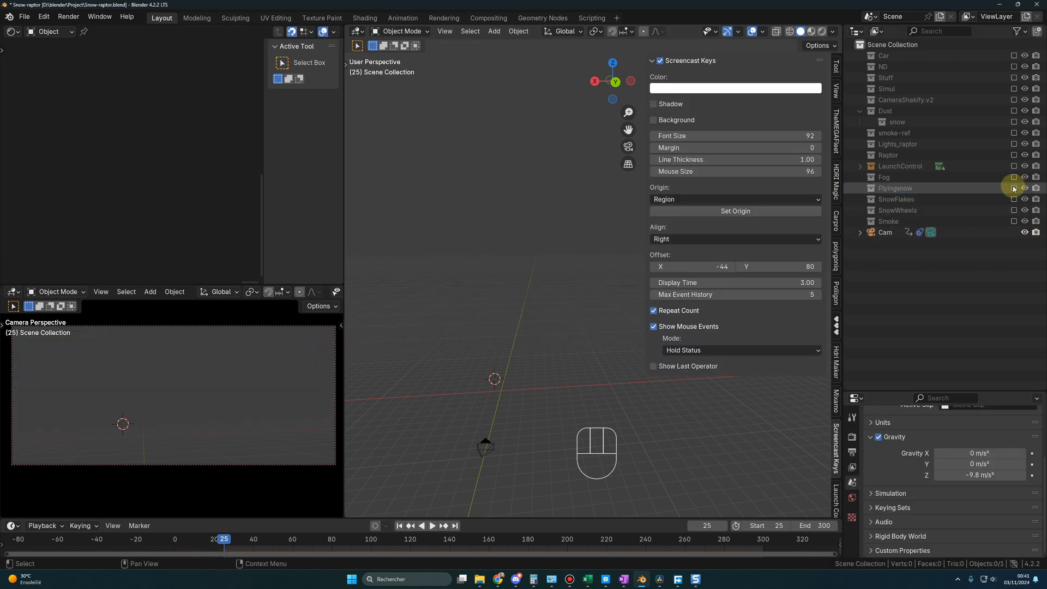
pyautogui.click(1013, 221)
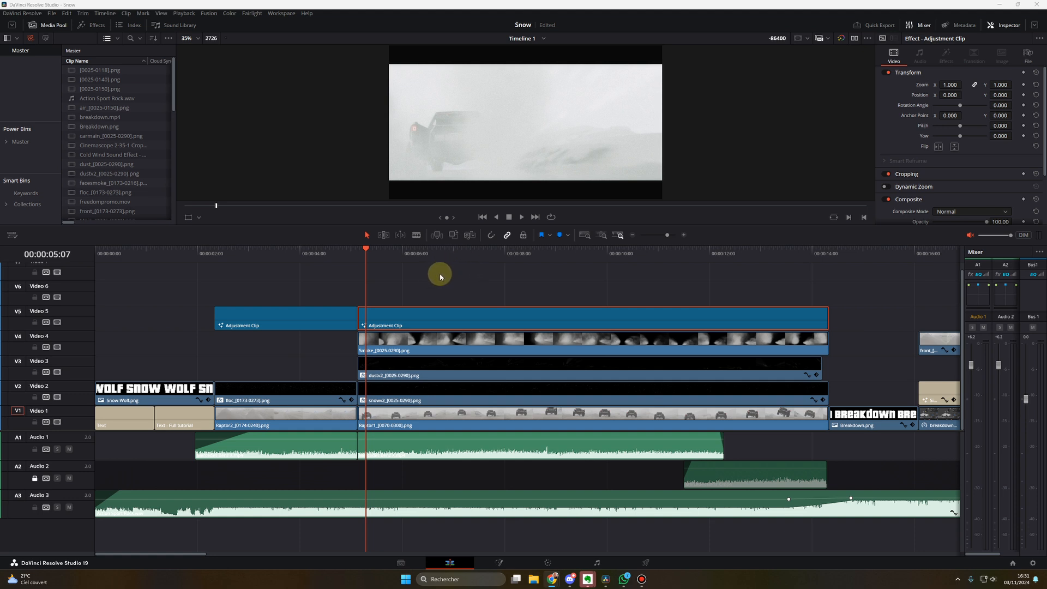
# - In DaVinci Resolve, enlarge the viewer and media pool area above the timeline and select the front_[0173-0273].png clip
pyautogui.click(489, 238)
pyautogui.moveTo(155, 225); pyautogui.dragTo(149, 298)
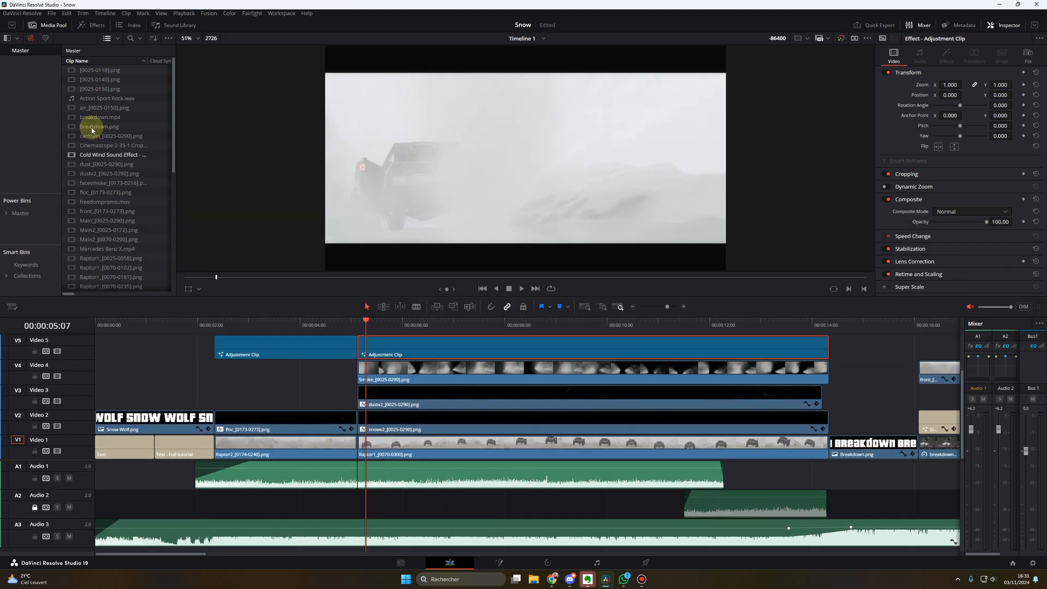
pyautogui.click(112, 211)
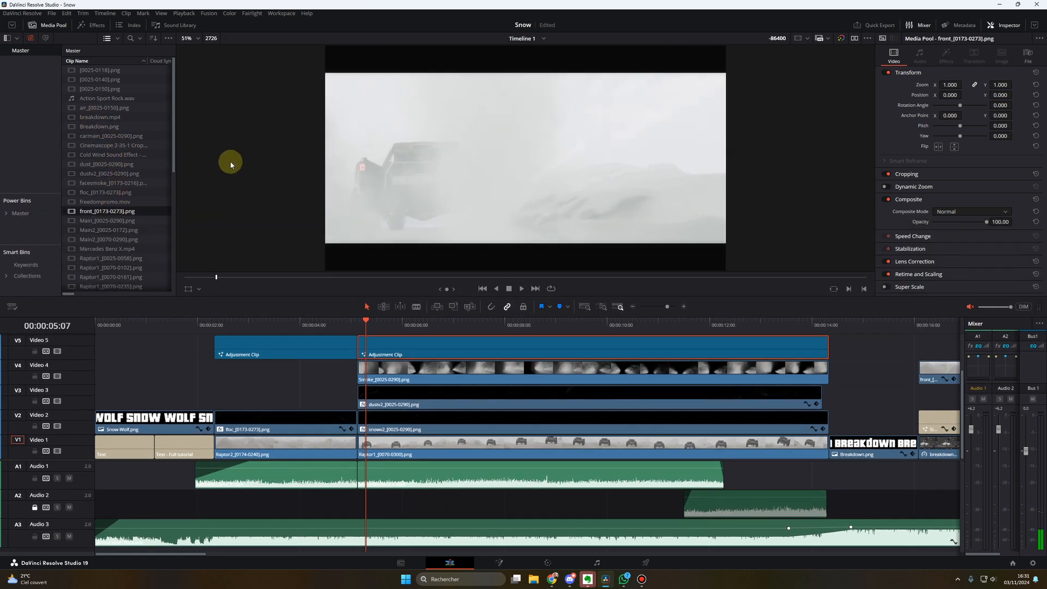
# - Disable the second Adjustment Clip and the Smoke, dustv2 and snowv2 clips stacked above the Raptor1 clip in the timeline
pyautogui.press('d')
pyautogui.click(409, 367)
pyautogui.press('d')
pyautogui.click(409, 385)
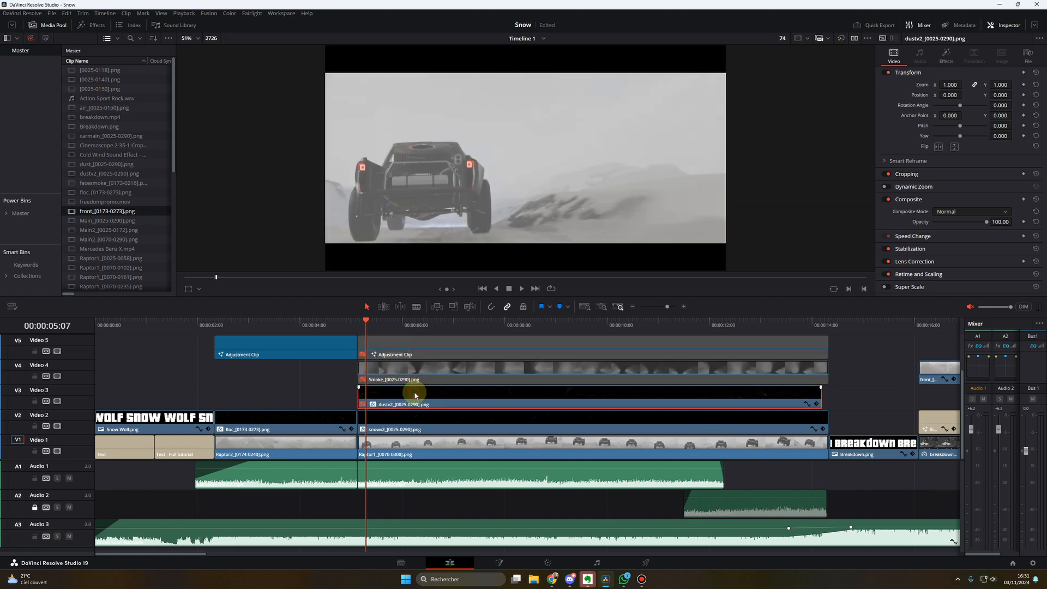
pyautogui.press('d')
pyautogui.click(410, 421)
pyautogui.press('d')
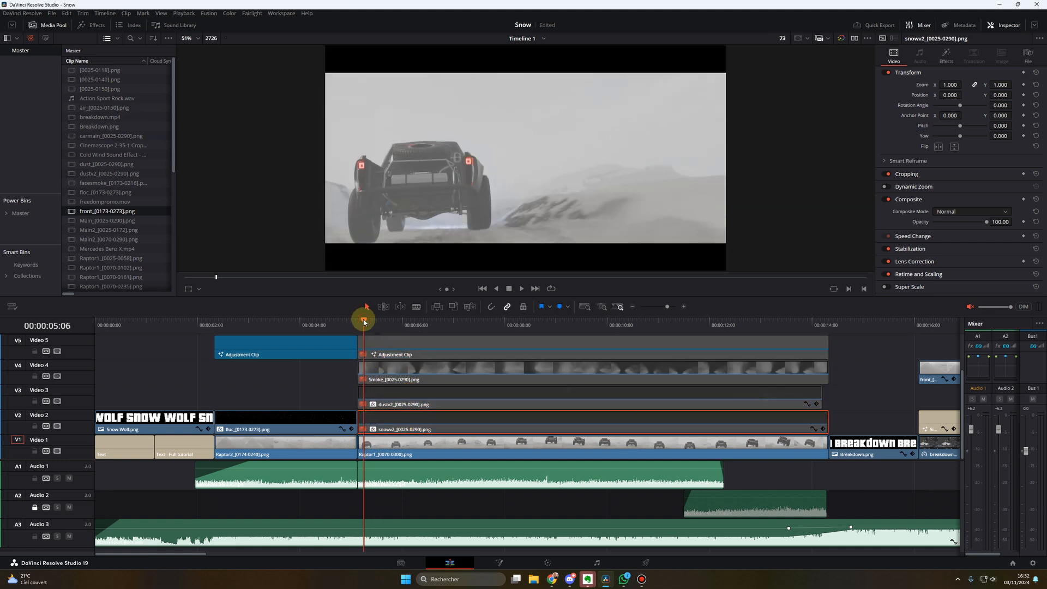
# - Play back the Raptor1 render from the start of its clip without the effect layers
pyautogui.press('space')
pyautogui.moveTo(392, 322); pyautogui.dragTo(367, 323)
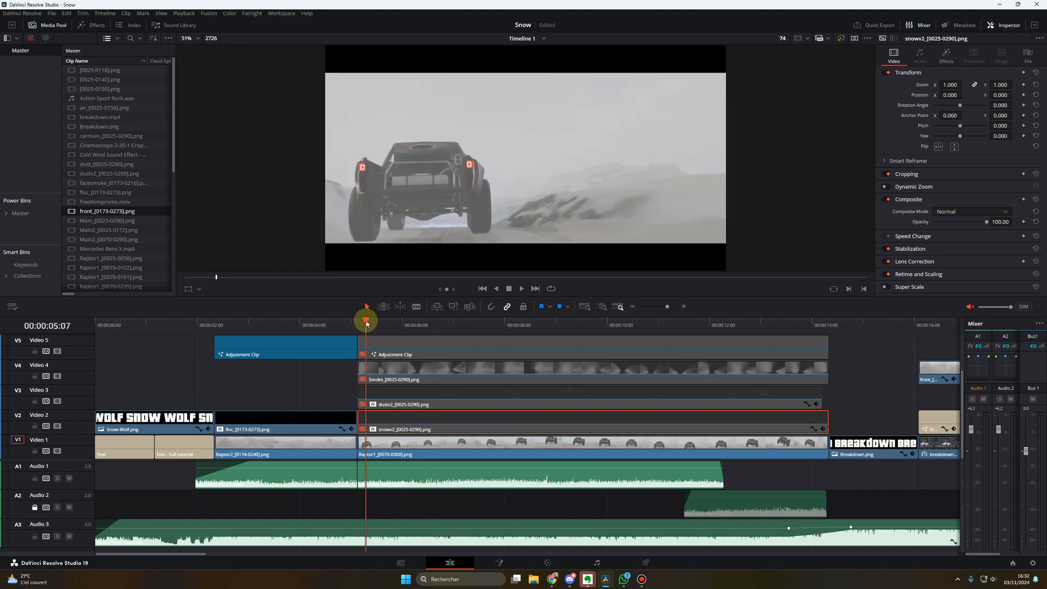
pyautogui.press('space')
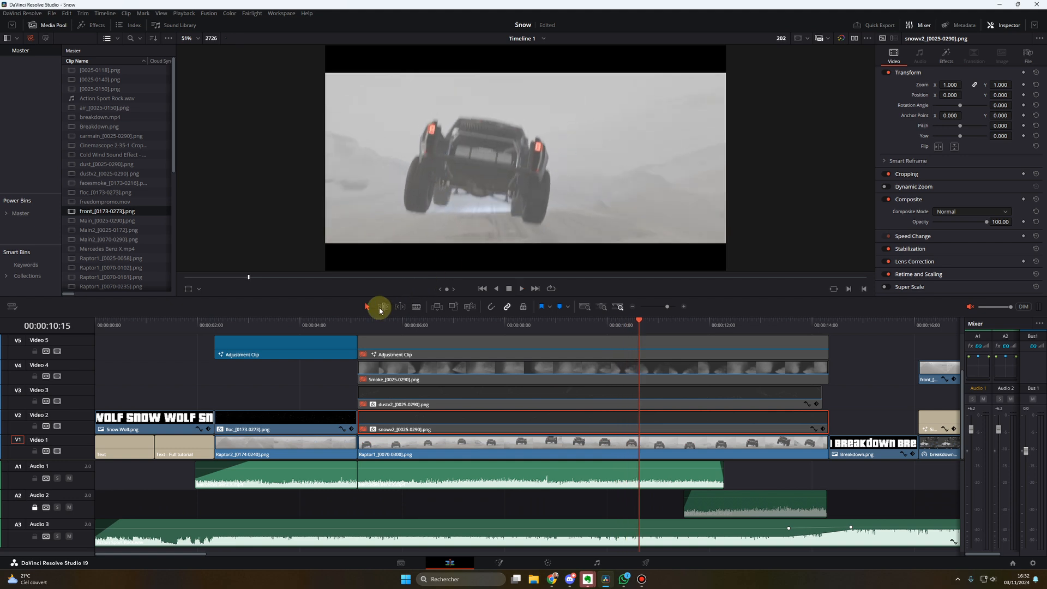
pyautogui.click(362, 320)
pyautogui.press('space')
# - Disable the Raptor1 clip and preview the snowv2 layer on its own, turning it off again after playback
pyautogui.click(434, 446)
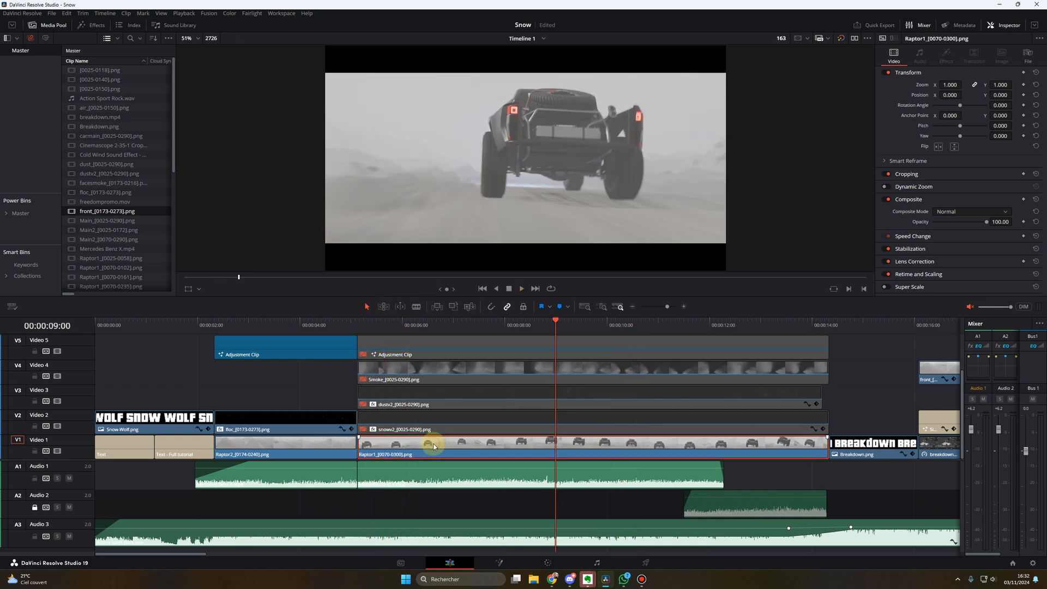
pyautogui.press('d')
pyautogui.click(414, 416)
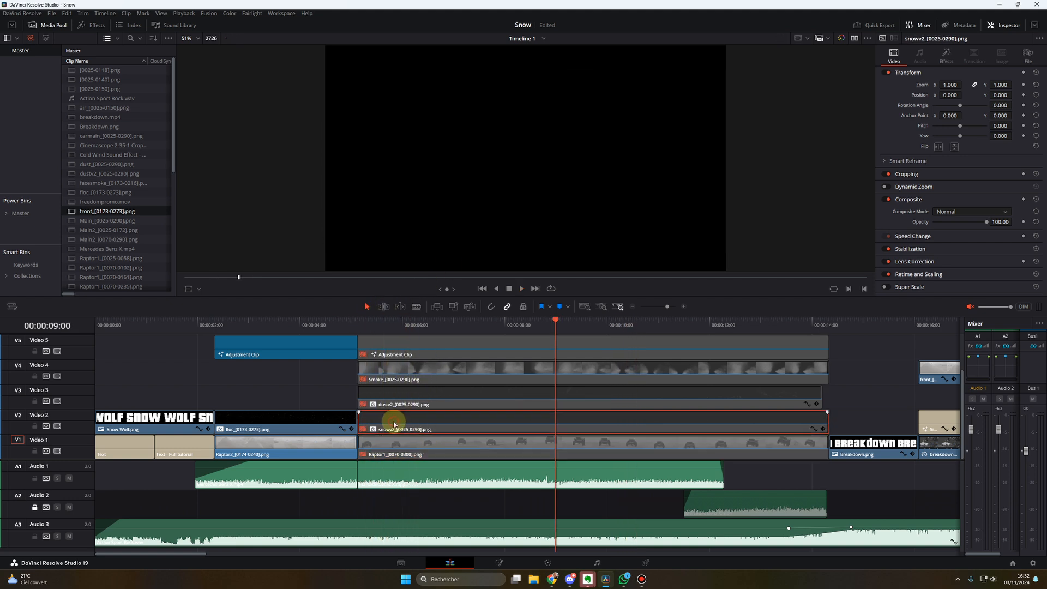
pyautogui.click(364, 320)
pyautogui.press('space')
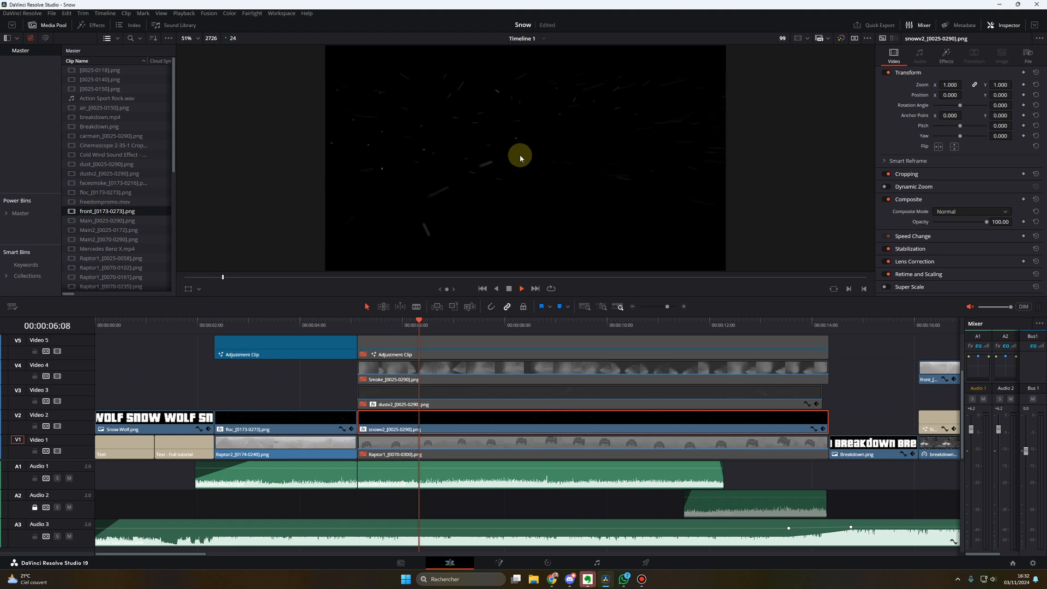
pyautogui.press('d')
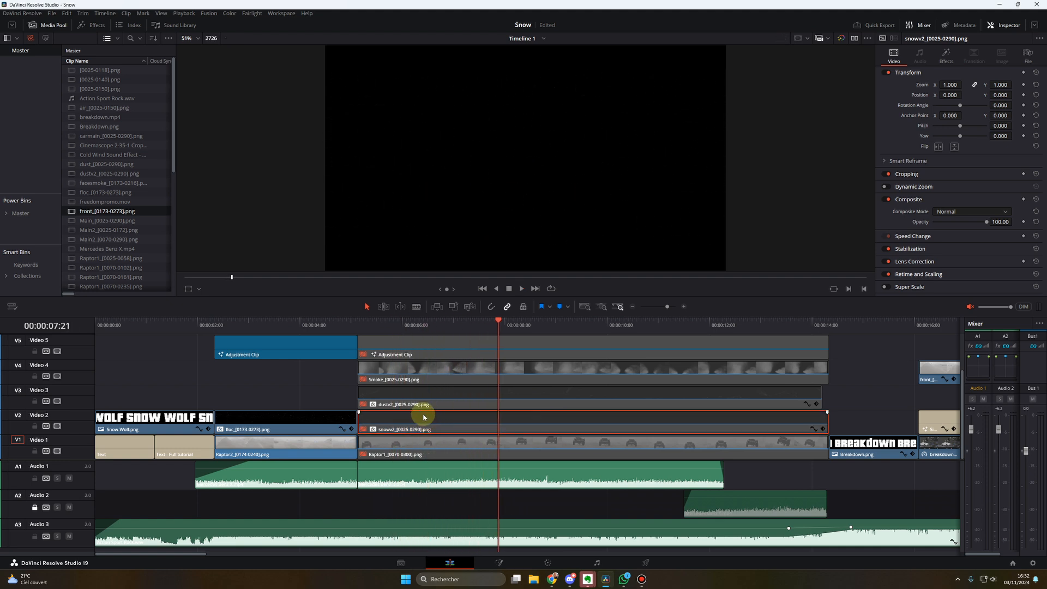
# - Enable only the dustv2 layer, play it from the shot's start, and disable it again
pyautogui.click(398, 397)
pyautogui.click(369, 324)
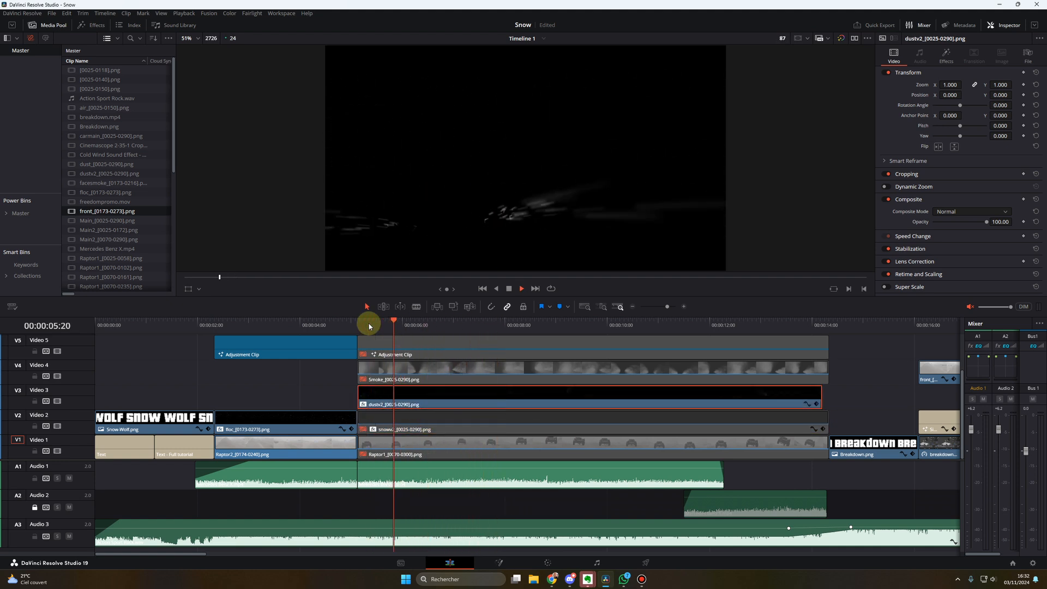
pyautogui.press('space')
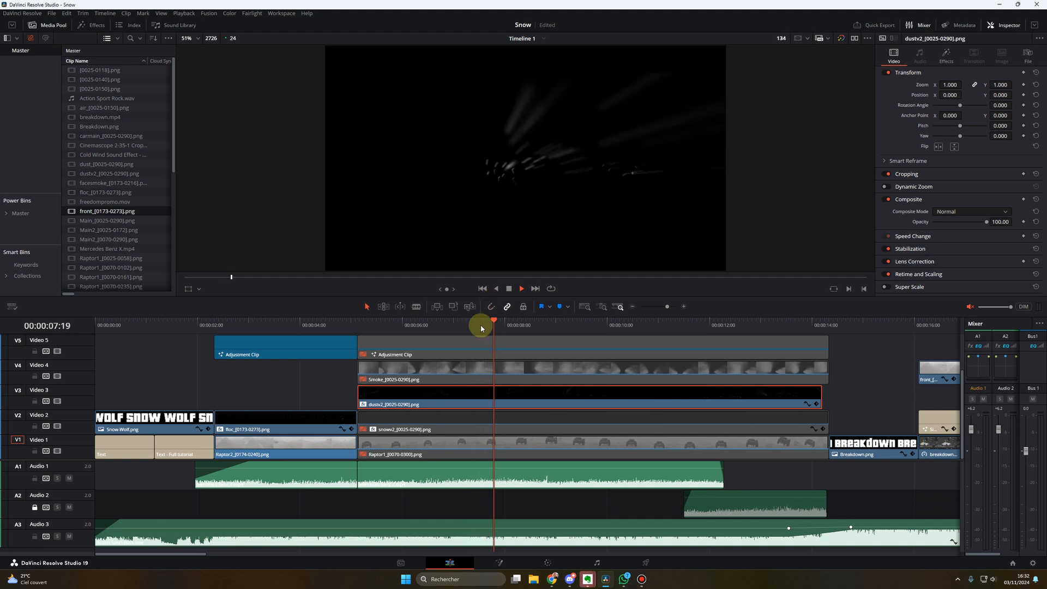
pyautogui.press('space')
pyautogui.press('d')
# - Enable the Smoke clip and play it back on its own from the start of the shot
pyautogui.click(382, 371)
pyautogui.click(369, 325)
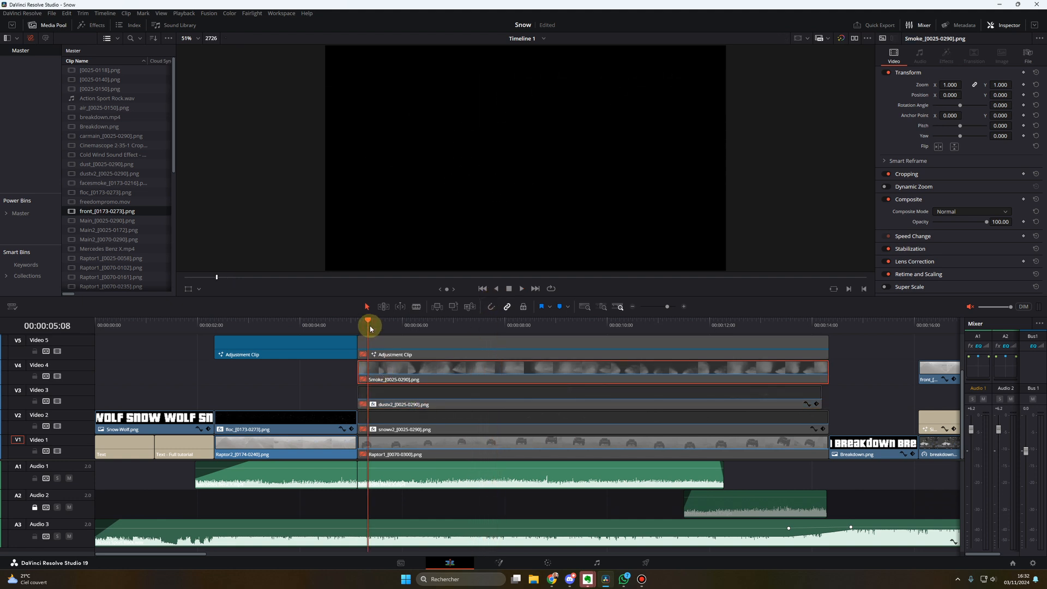
pyautogui.press('space')
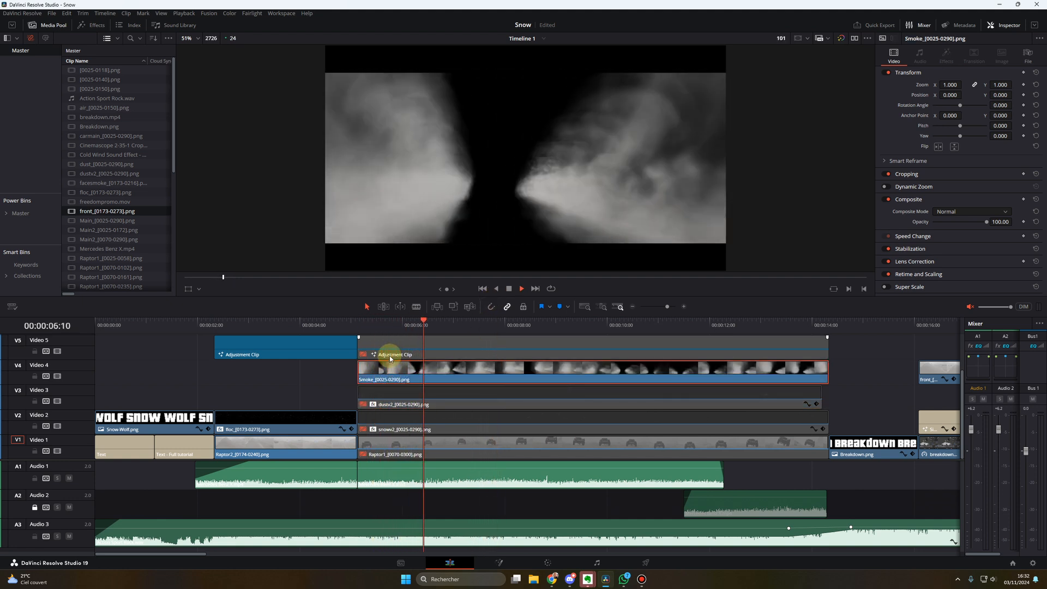
pyautogui.press('space')
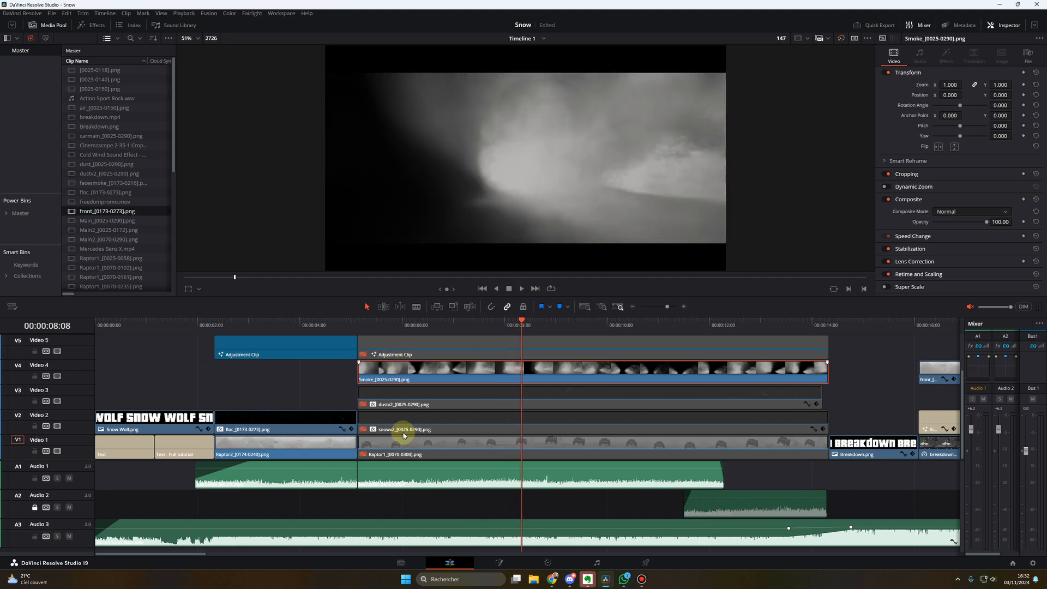
# - Re-enable the Raptor1, snowv2 and dustv2 clips beneath the Smoke layer
pyautogui.click(402, 449)
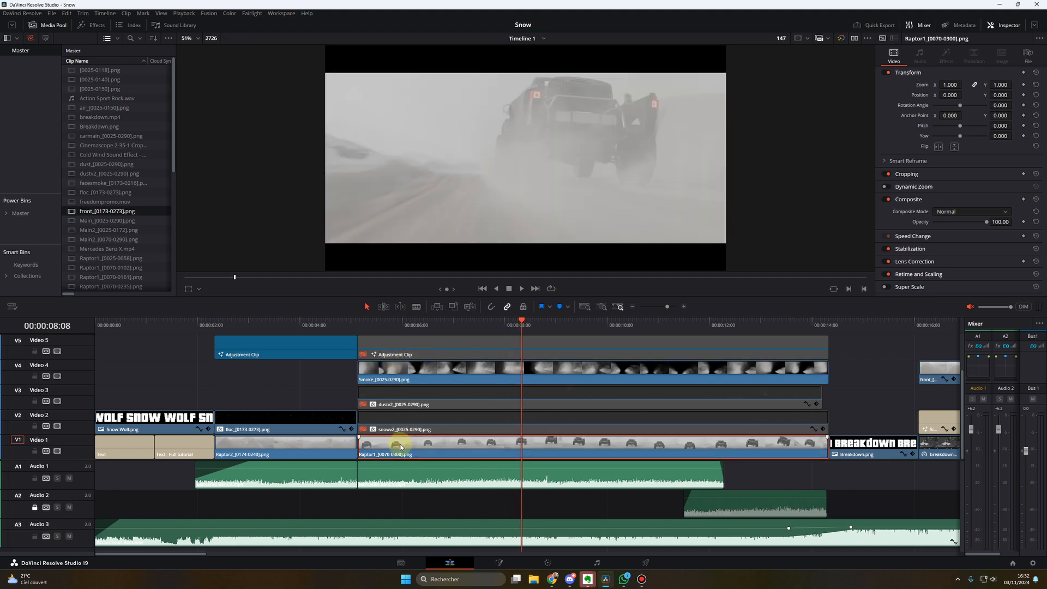
pyautogui.click(404, 420)
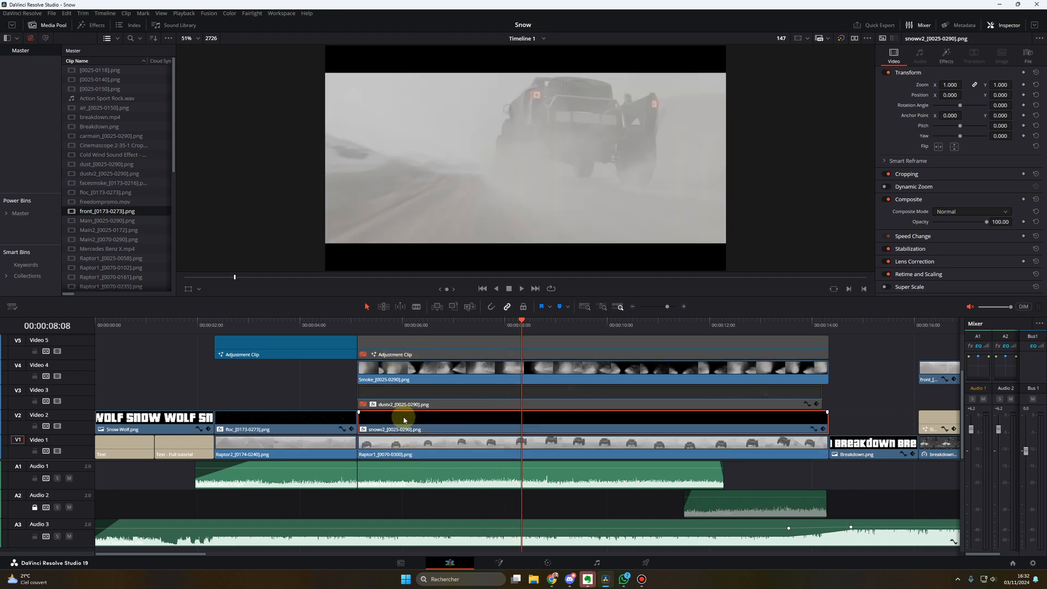
pyautogui.click(419, 401)
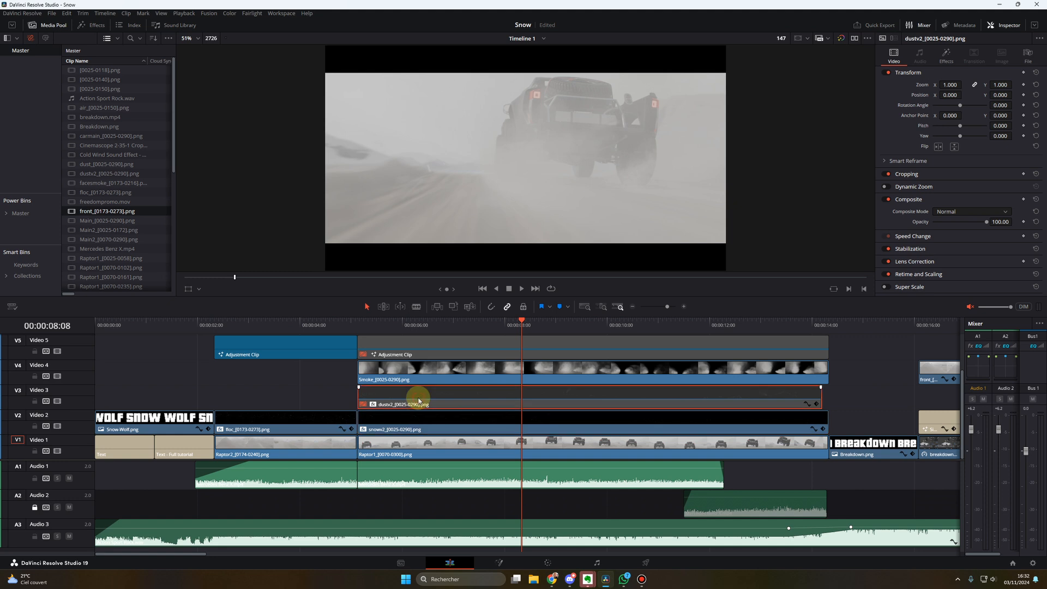
pyautogui.click(410, 373)
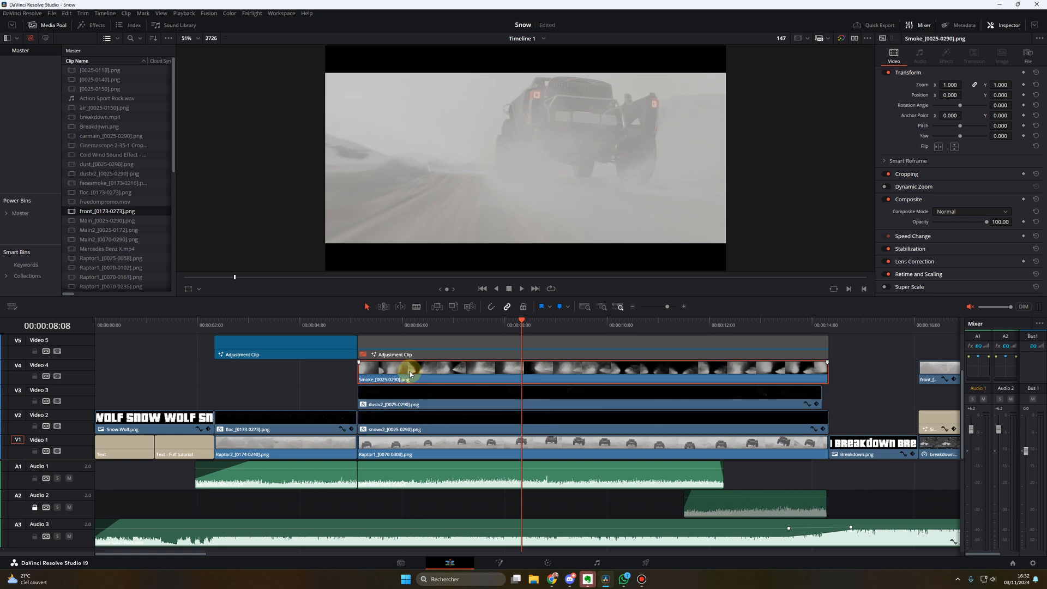
# - Play back the combined Raptor1, snow, dust and smoke layers from the start of the shot
pyautogui.click(368, 323)
pyautogui.press('space')
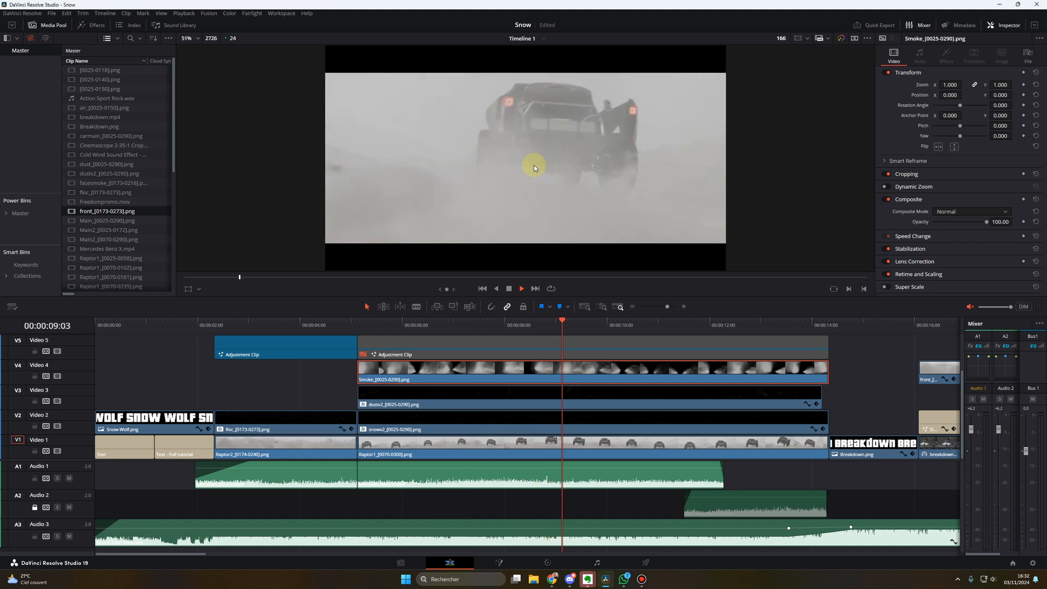
pyautogui.press('space')
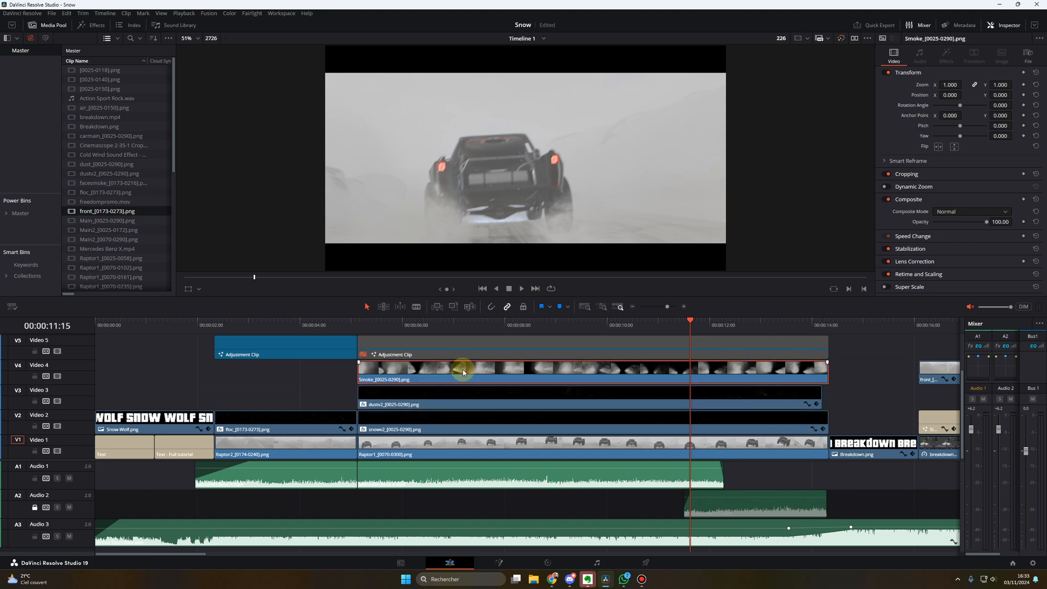
# - Open the Color page, select clip 07 with the falling snow, and scrub the shot to 00:00:10:07
pyautogui.click(548, 563)
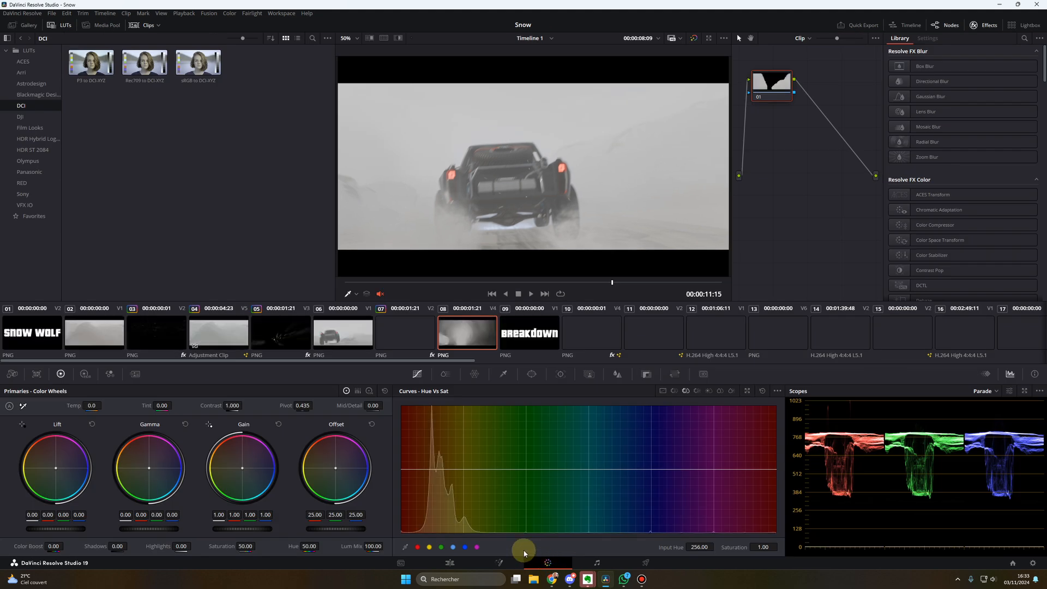
pyautogui.click(281, 335)
pyautogui.click(405, 332)
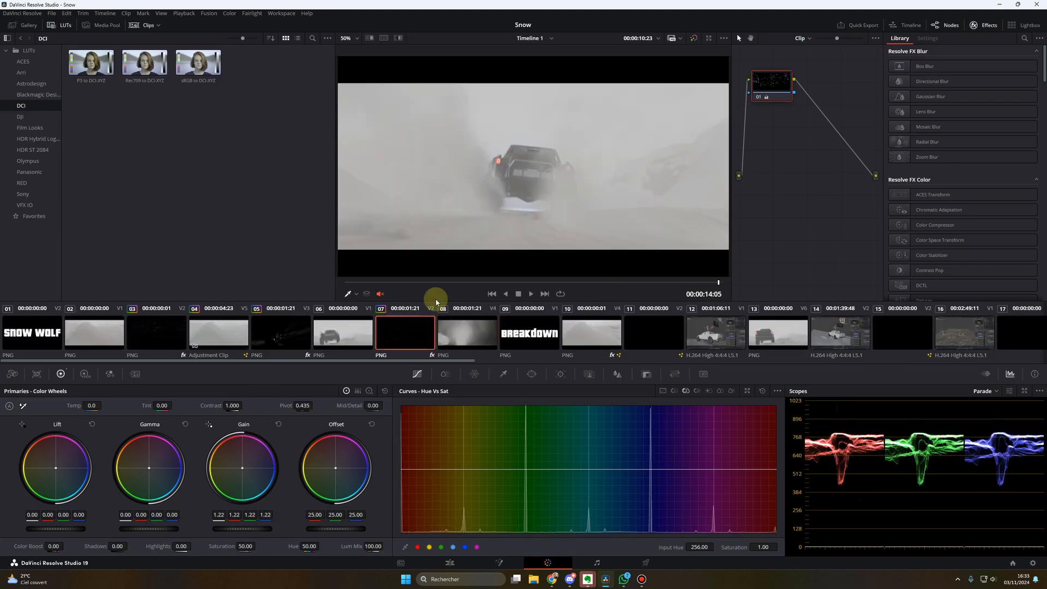
pyautogui.moveTo(374, 283); pyautogui.dragTo(411, 297)
pyautogui.click(410, 337)
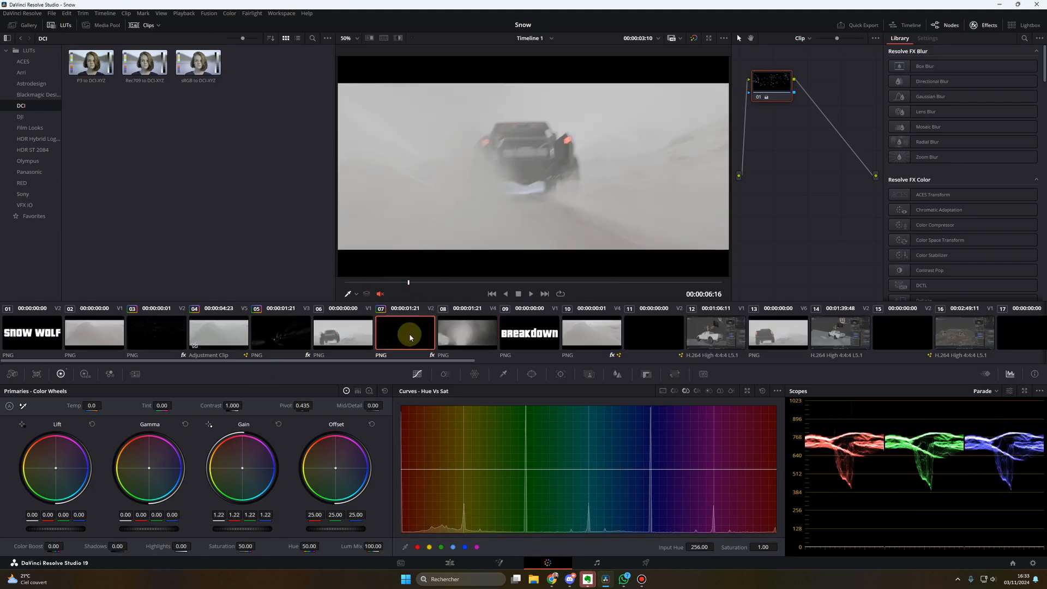
pyautogui.click(536, 283)
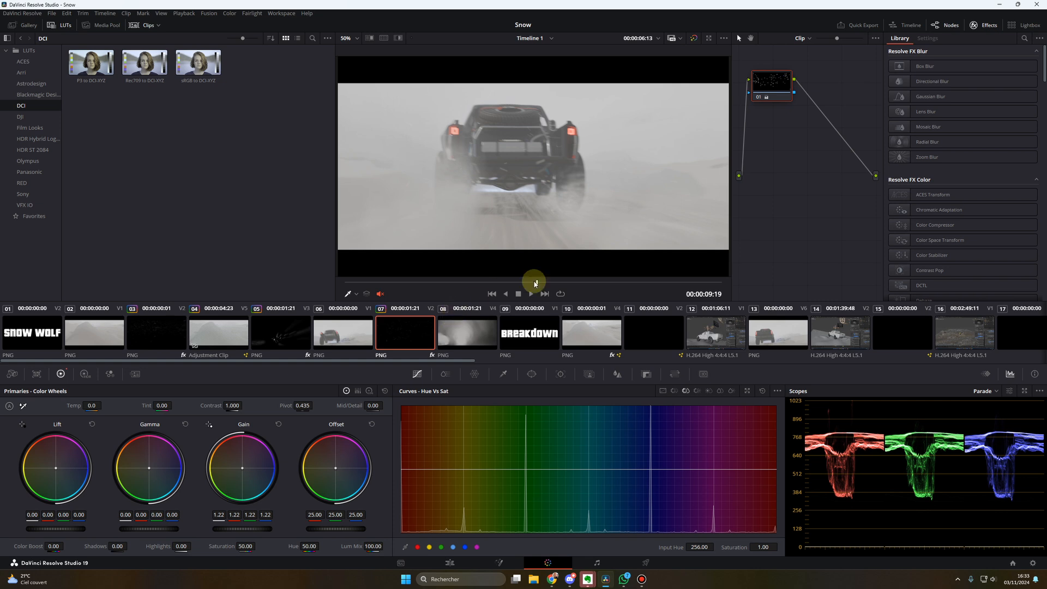
pyautogui.moveTo(535, 283); pyautogui.dragTo(555, 294)
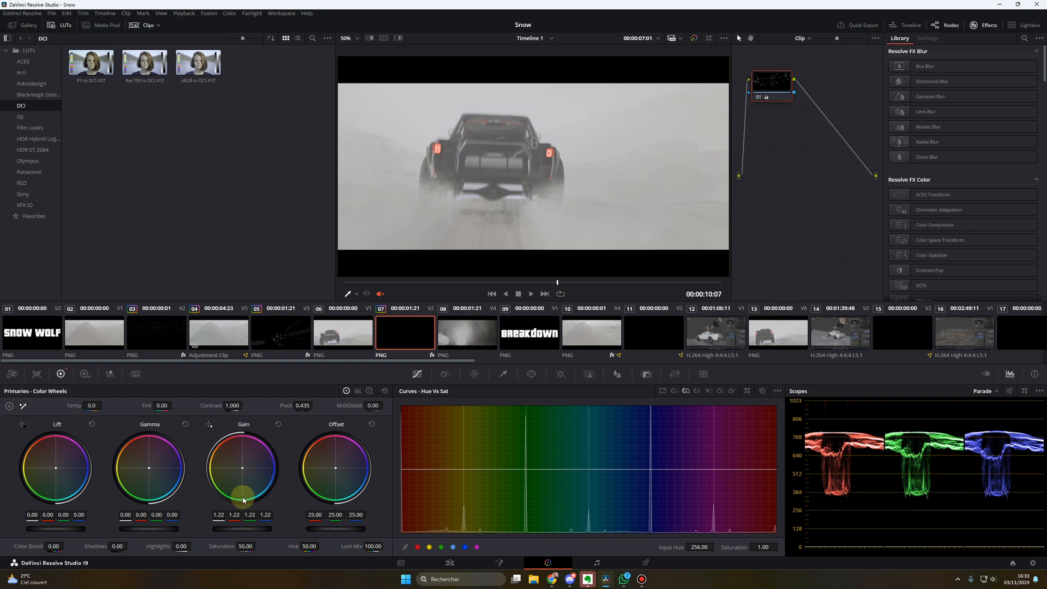
# - Try a Gain of 1.77 on the snow clip, play back the shot, and restore the Gain to 1.22
pyautogui.moveTo(227, 530); pyautogui.dragTo(260, 529)
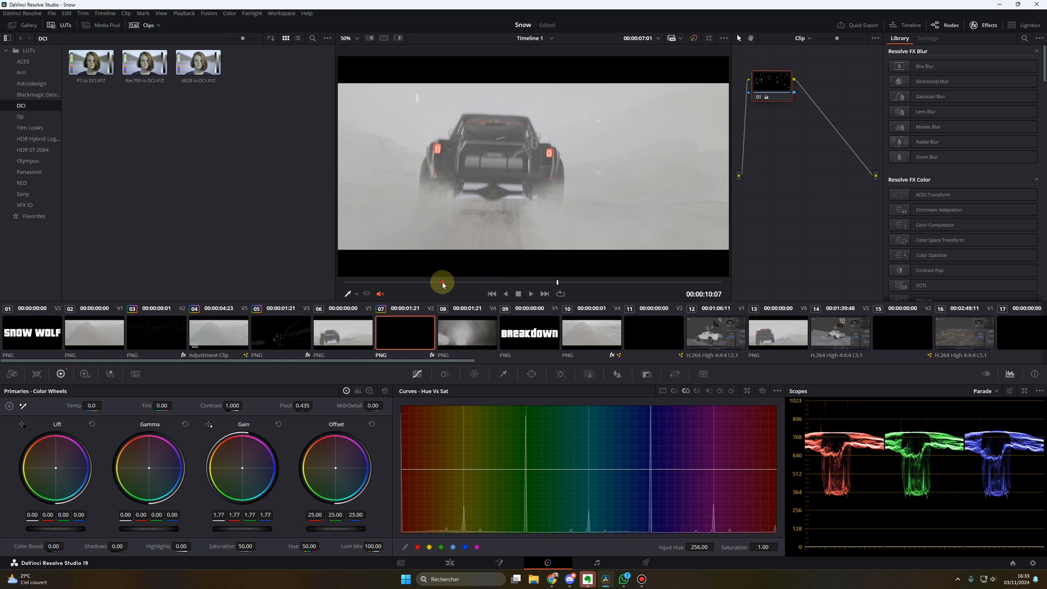
pyautogui.moveTo(443, 284); pyautogui.dragTo(452, 284)
pyautogui.press('space')
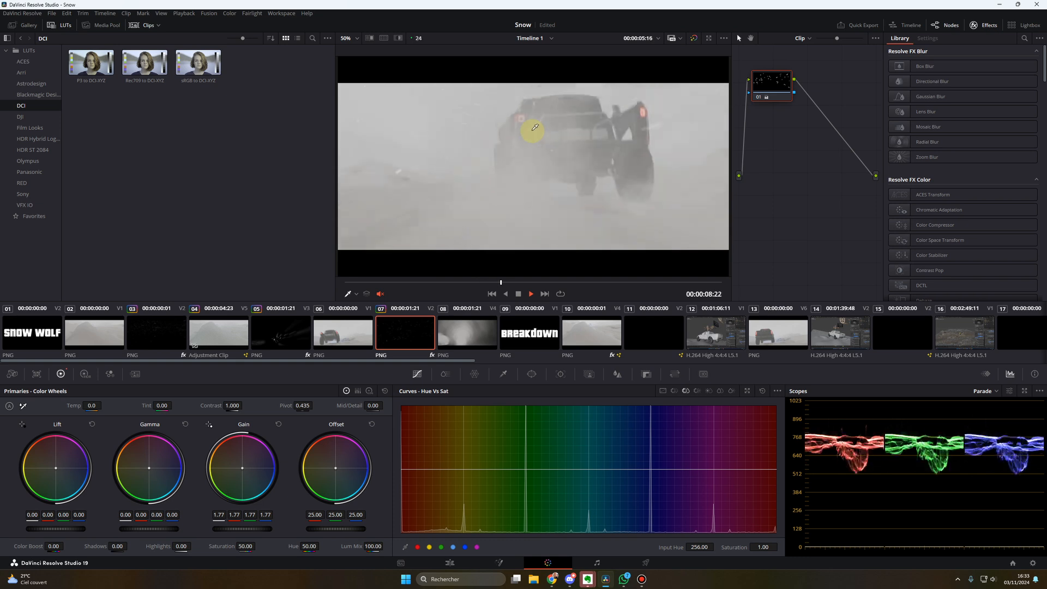
pyautogui.press('space')
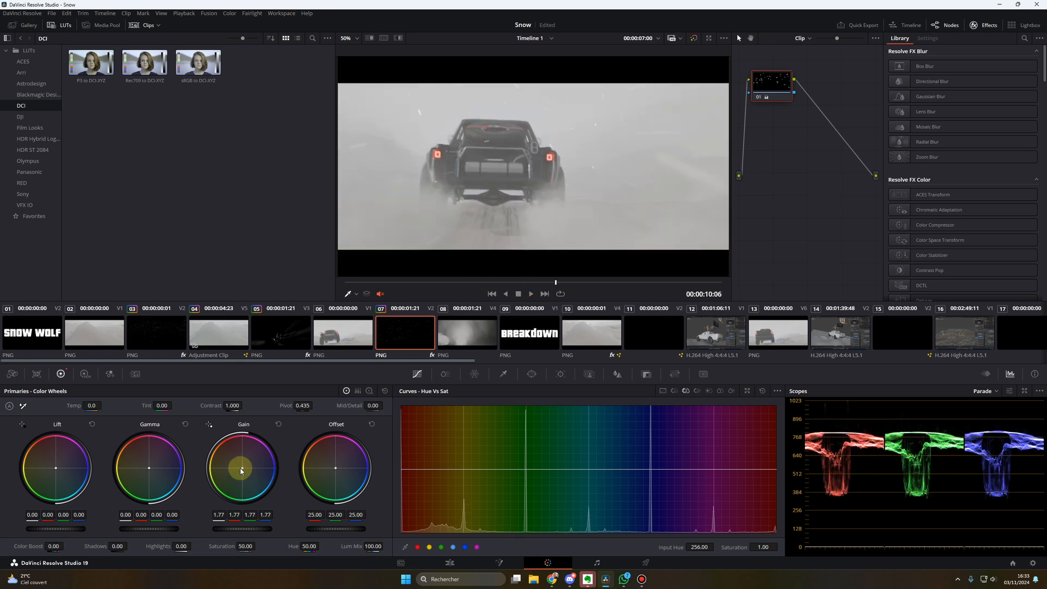
pyautogui.moveTo(256, 476); pyautogui.dragTo(293, 494)
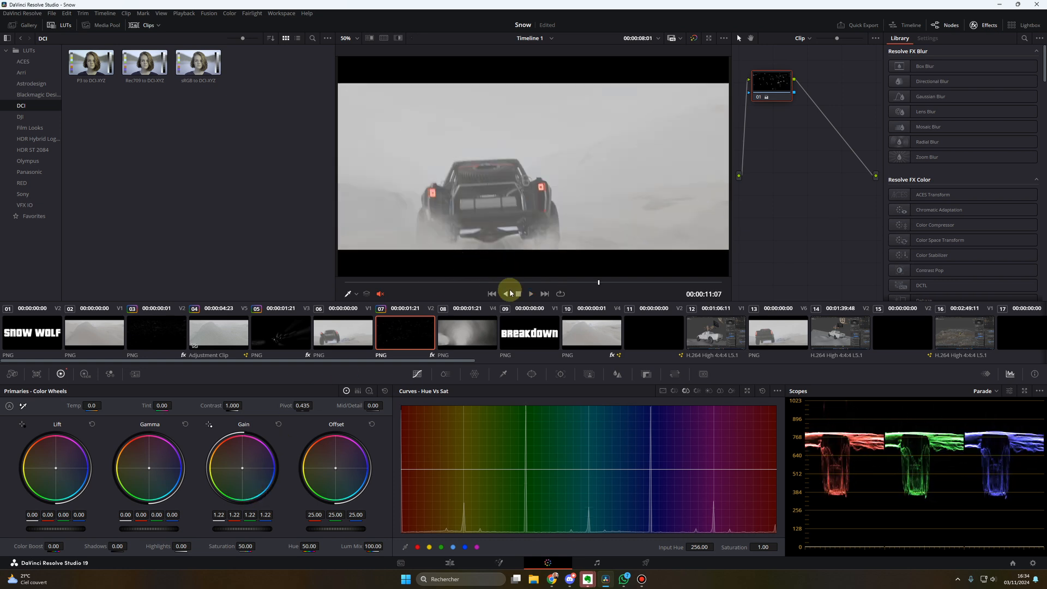
# - Select the smoke clip 08 and play back part of its shot
pyautogui.click(469, 333)
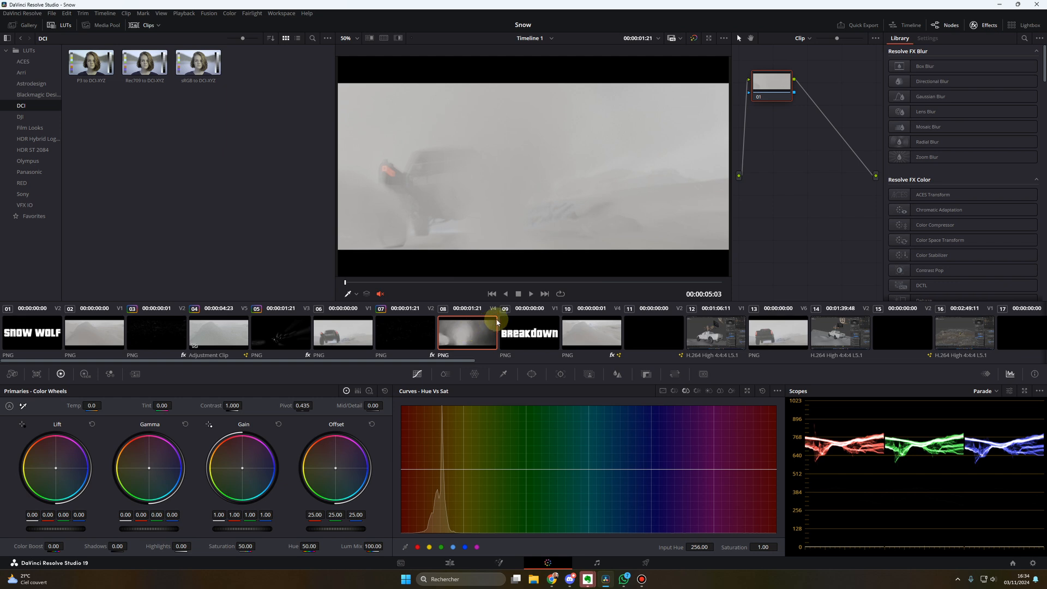
pyautogui.click(422, 282)
pyautogui.press('space')
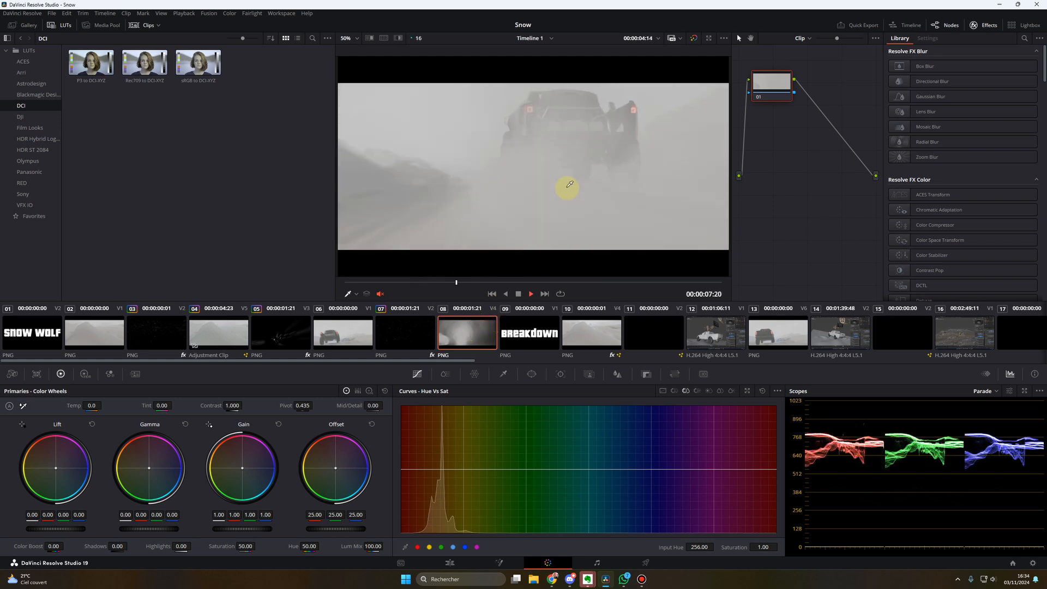
pyautogui.press('space')
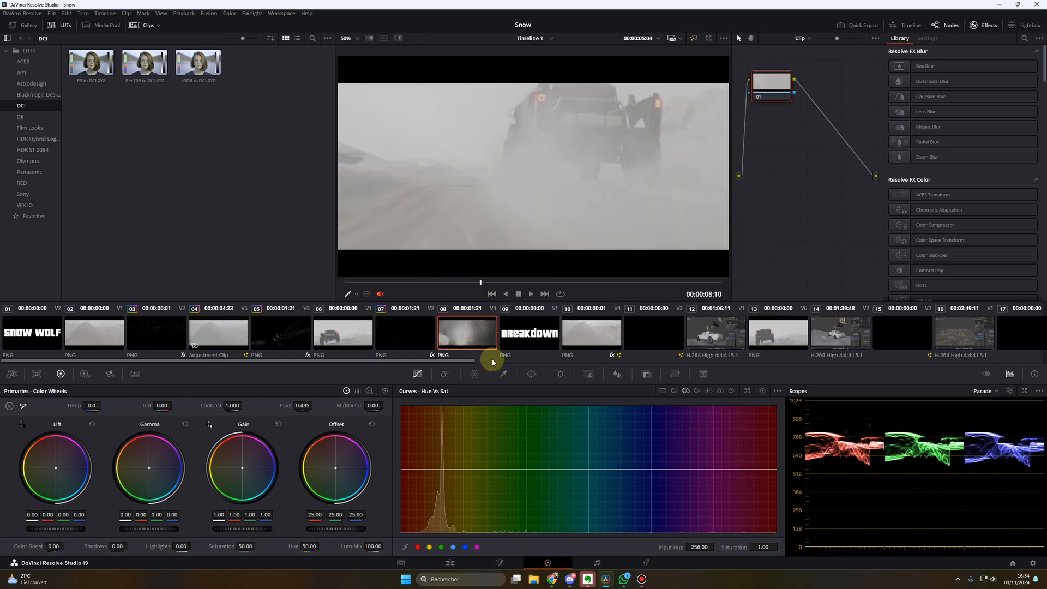
# - On the Edit page, try an Opacity of 84.73 on the Smoke clip, play back the shot, and restore the Opacity to 100
pyautogui.hotkey('shift', '4')
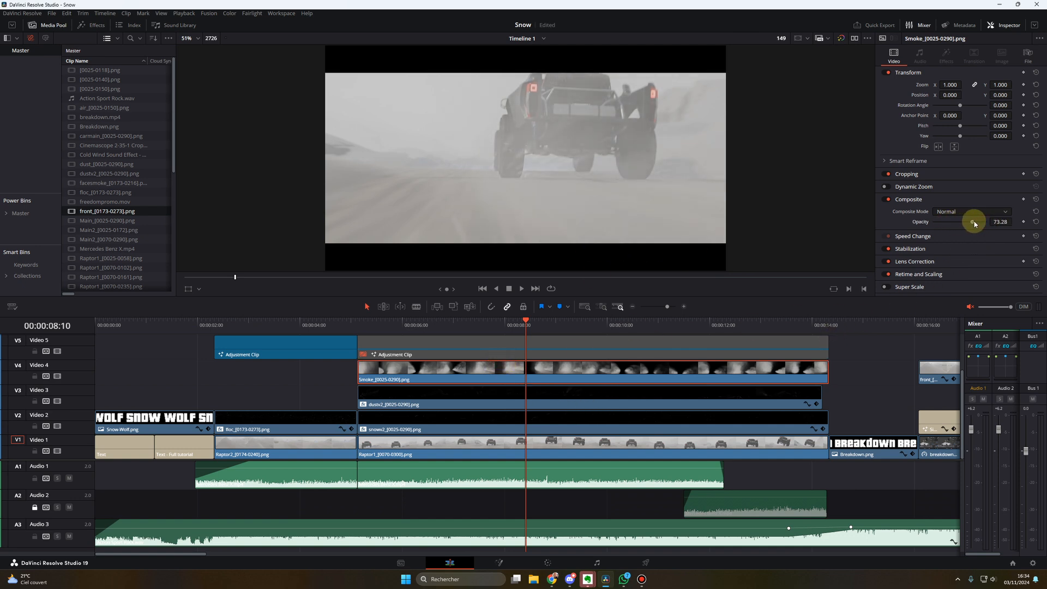
pyautogui.click(398, 323)
pyautogui.press('space')
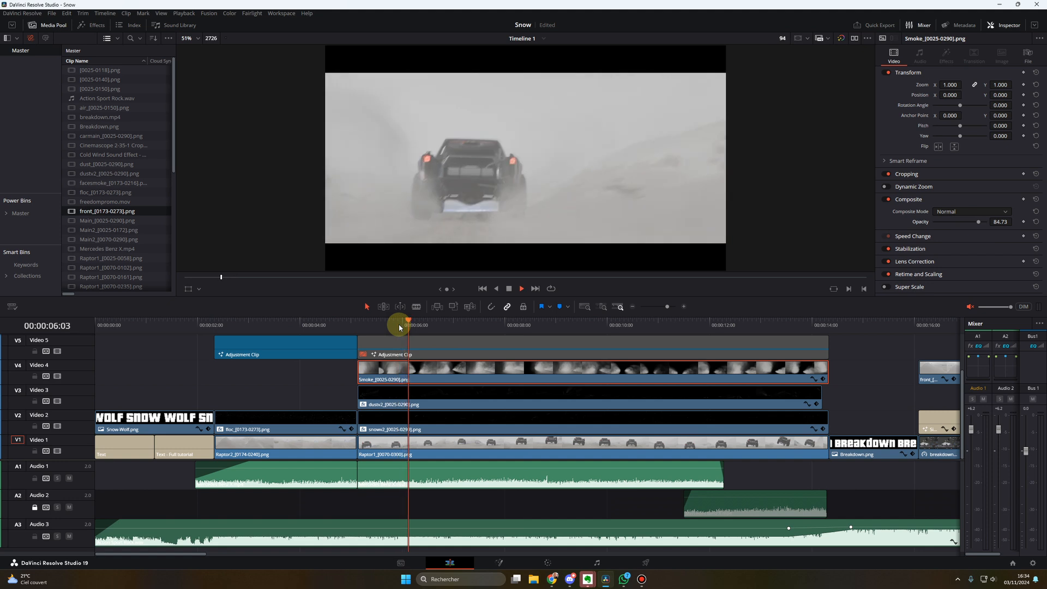
pyautogui.press('space')
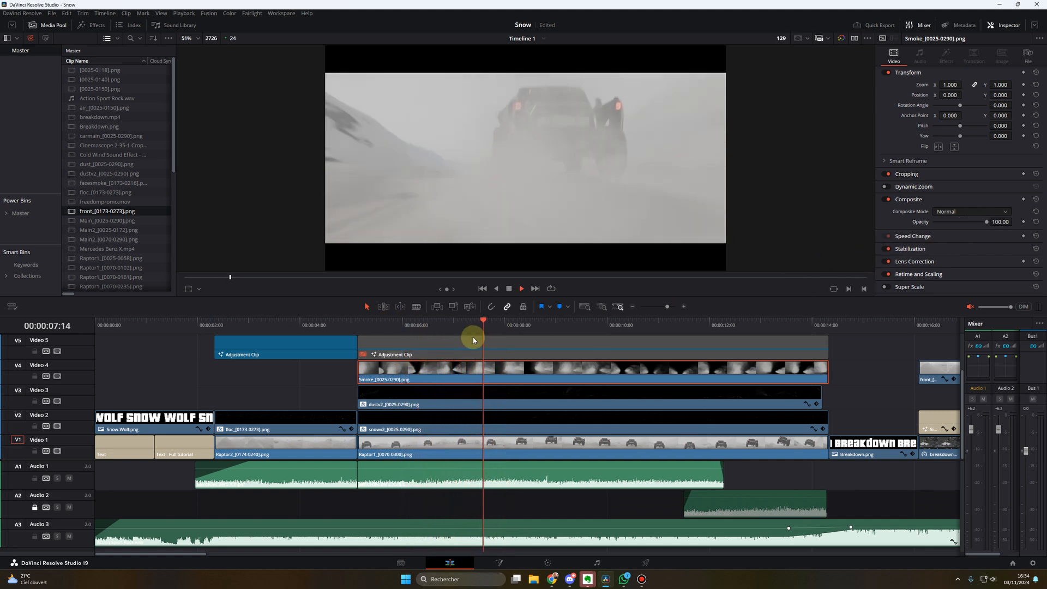
# - Return to the Color page, select the dust clip 05, and play back the shot from its start
pyautogui.hotkey('shift', '6')
pyautogui.click(653, 333)
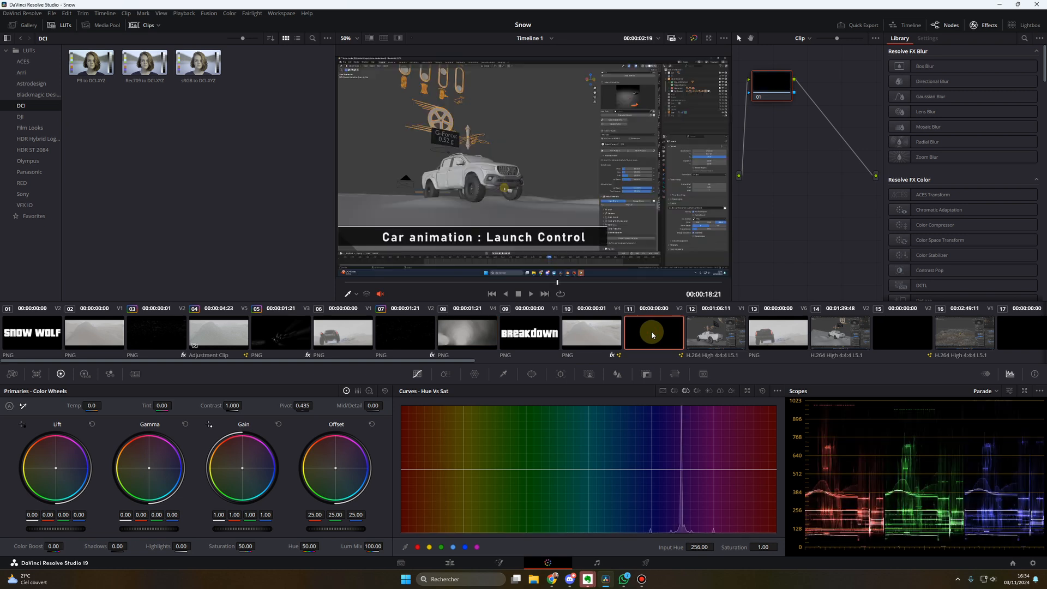
pyautogui.click(283, 340)
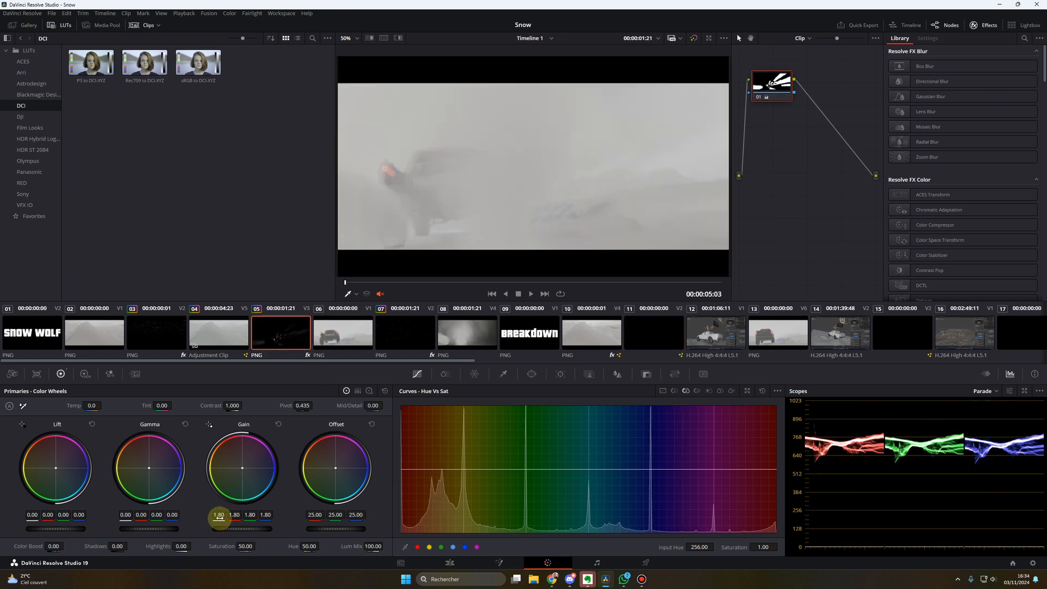
pyautogui.press('space')
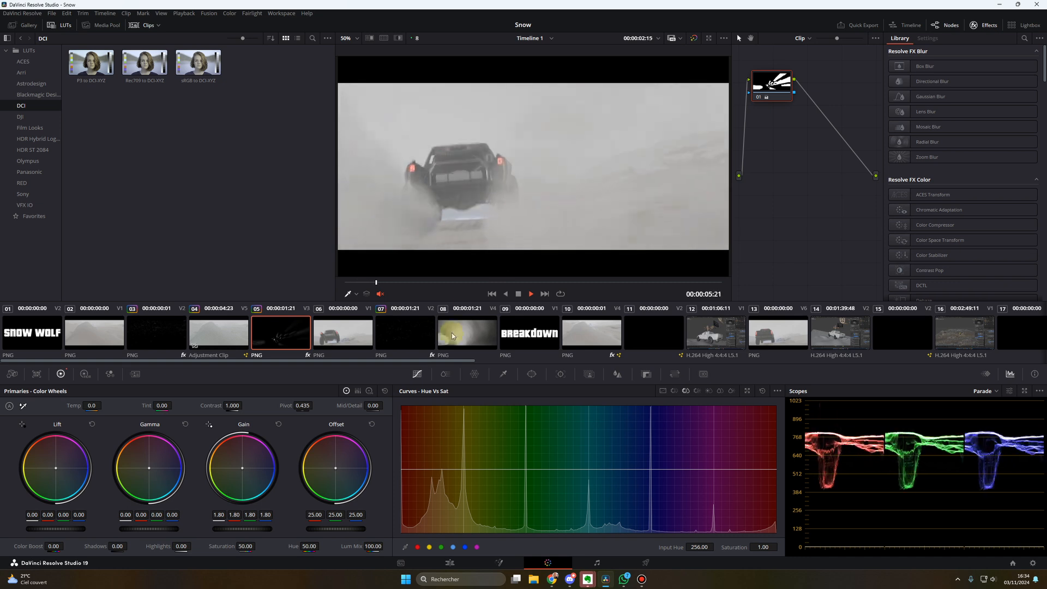
pyautogui.press('space')
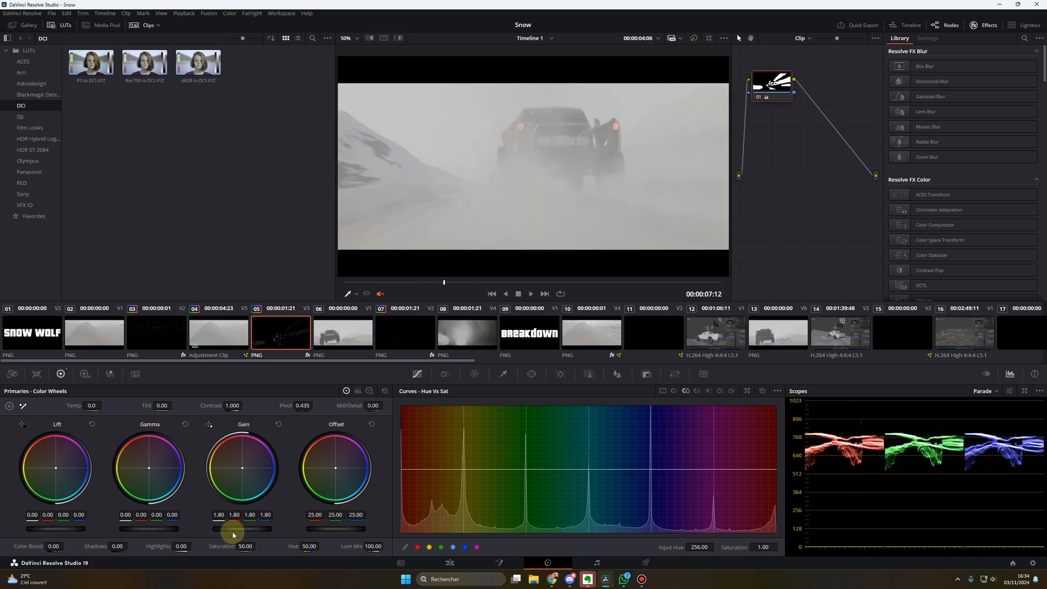
# - Try a Gain of 3.86 on the dust clip, play back the shot, and undo the Gain change
pyautogui.moveTo(233, 529); pyautogui.dragTo(933, 527)
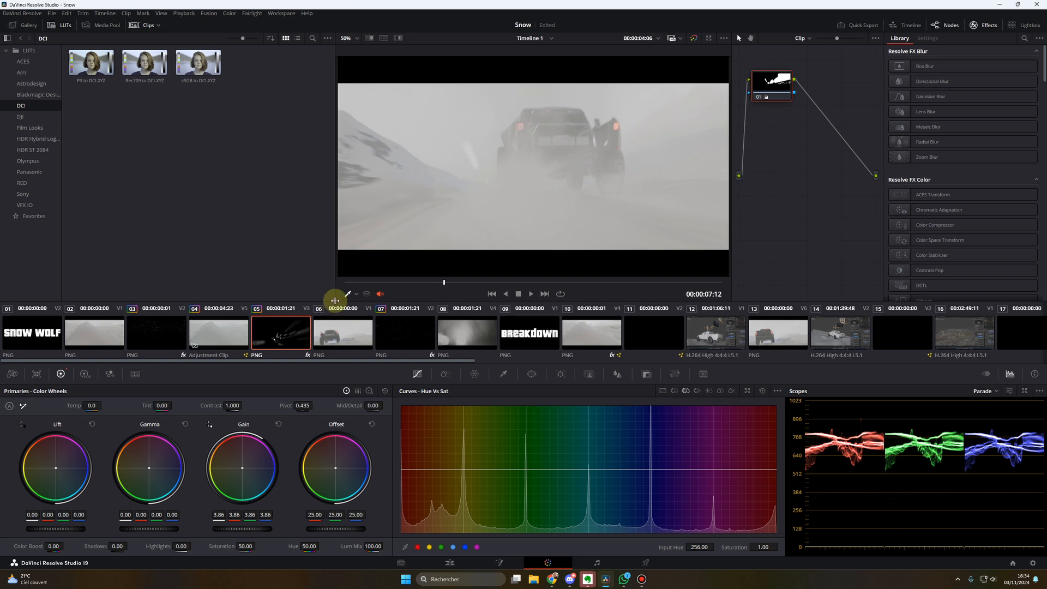
pyautogui.click(377, 282)
pyautogui.press('space')
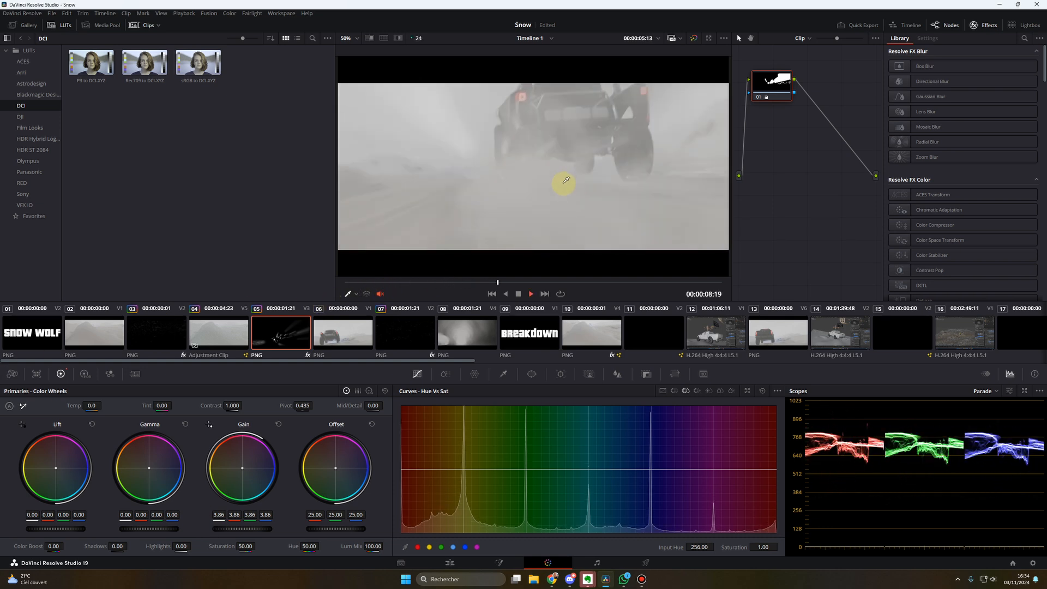
pyautogui.hotkey('ctrl', 'z')
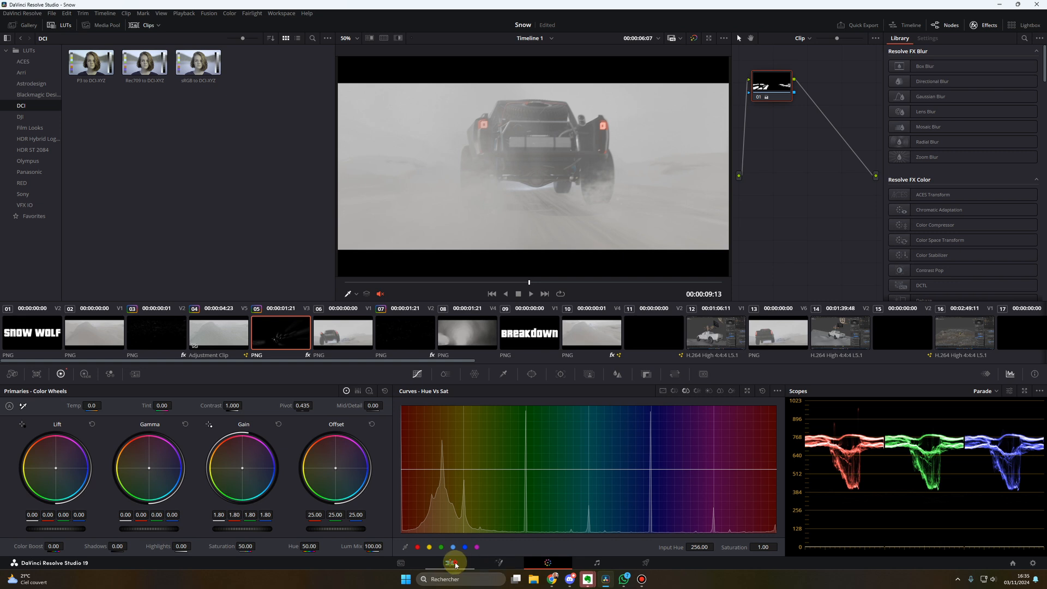
# - Open the Edit page, enlarge the timeline area, and select the disabled adjustment clip above the Smoke layer
pyautogui.click(451, 562)
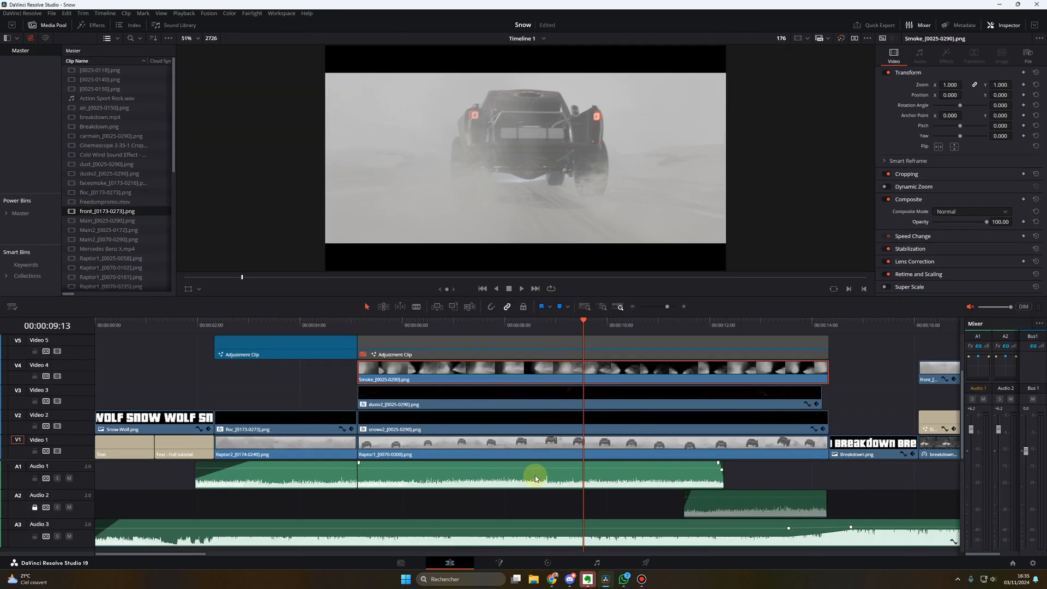
pyautogui.click(478, 343)
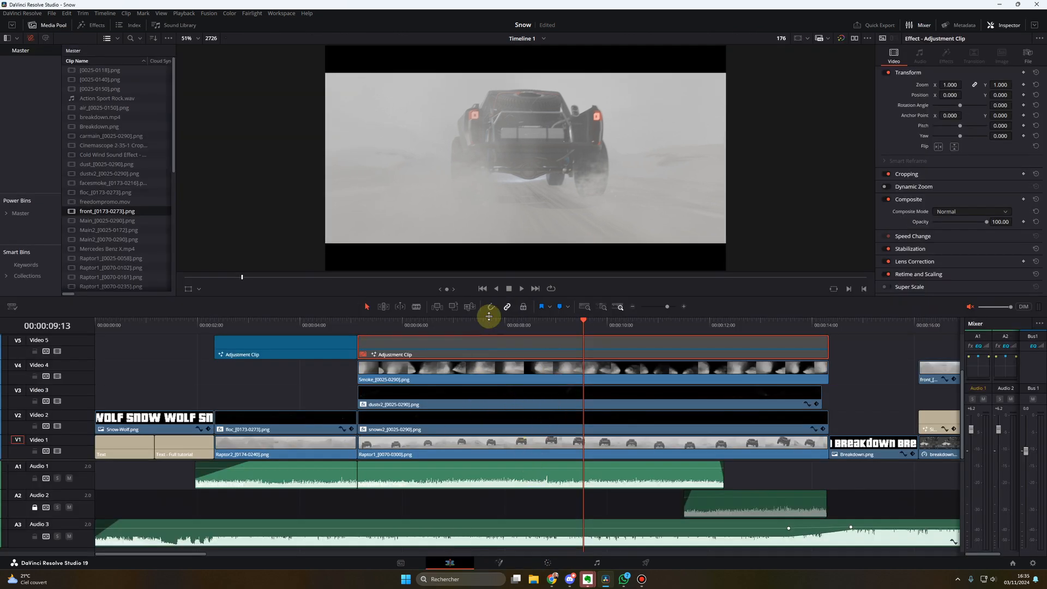
pyautogui.moveTo(489, 316); pyautogui.dragTo(472, 273)
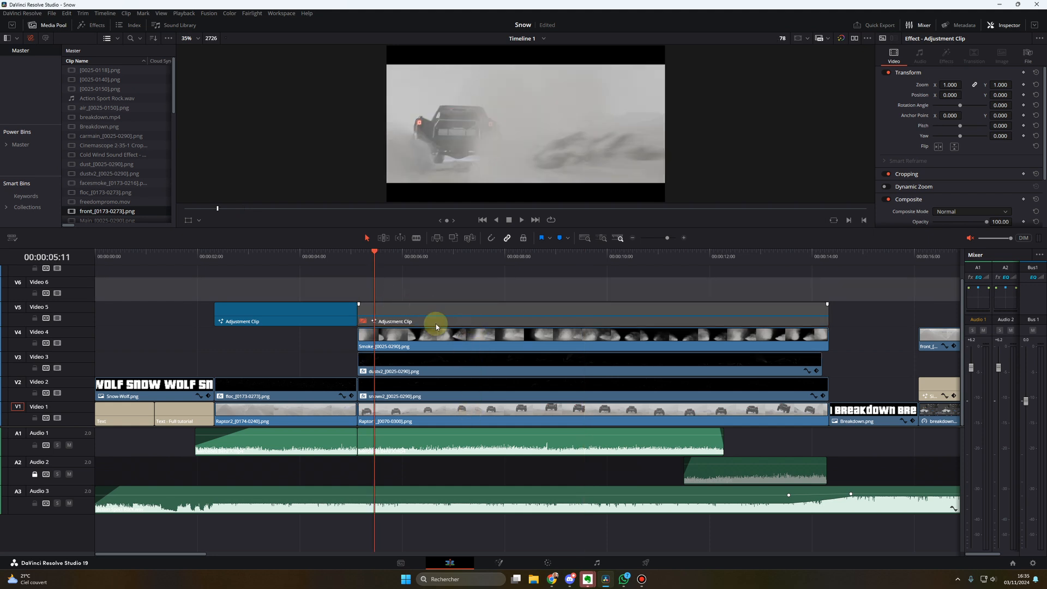
pyautogui.click(444, 360)
pyautogui.click(411, 314)
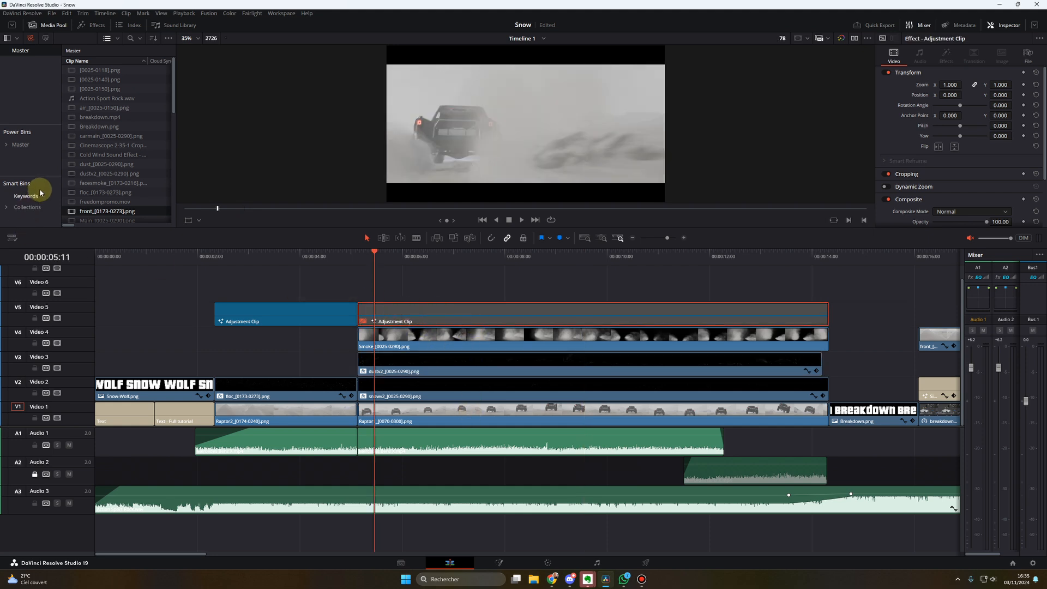
# - Add a new Adjustment Clip from the effects library on Video 6 above the shot, and delete it
pyautogui.click(92, 25)
pyautogui.click(40, 86)
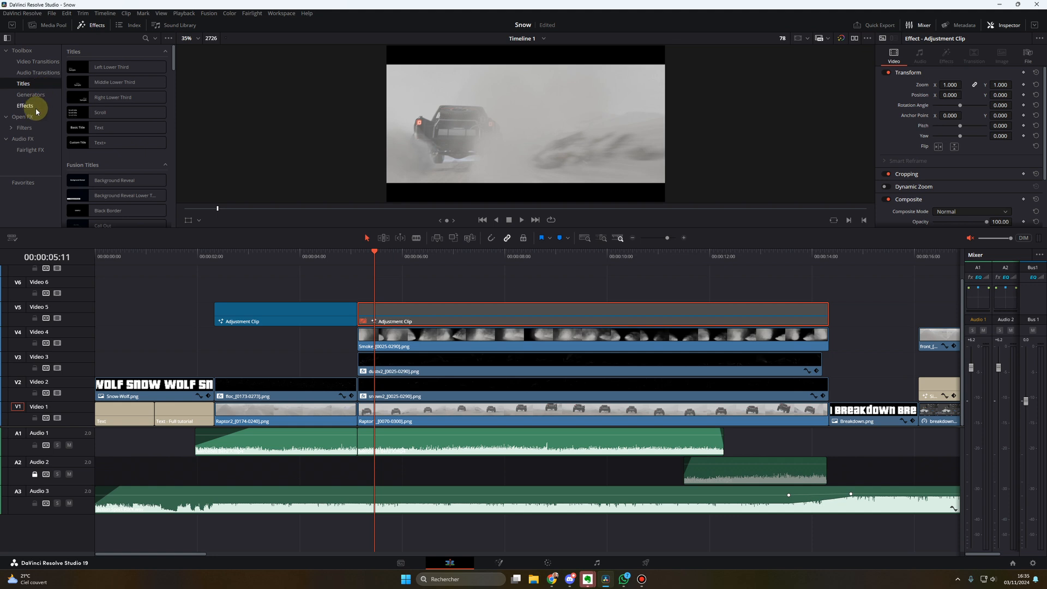
pyautogui.click(30, 107)
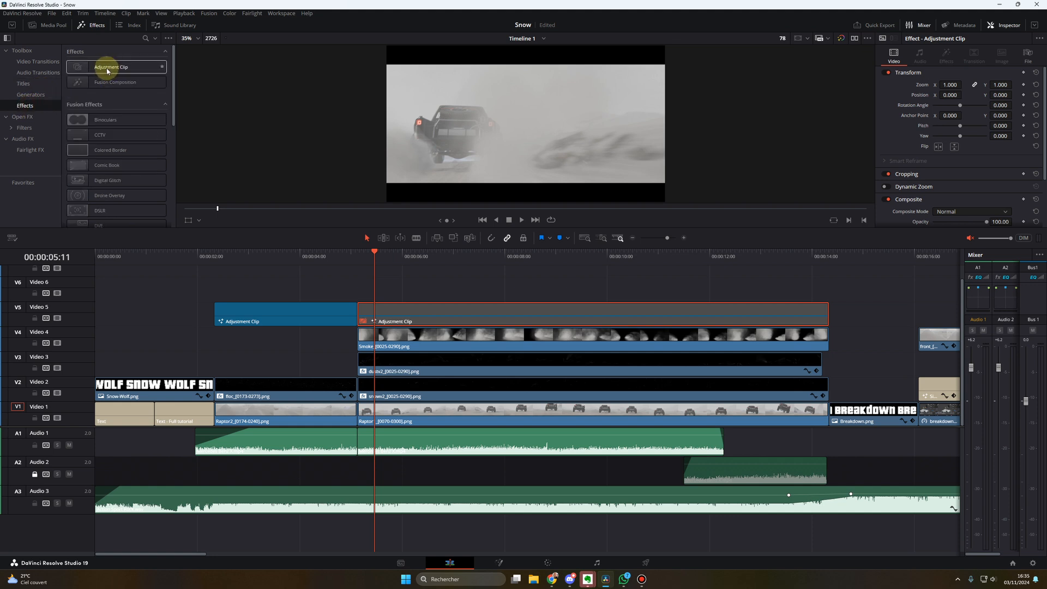
pyautogui.moveTo(109, 74); pyautogui.dragTo(421, 314)
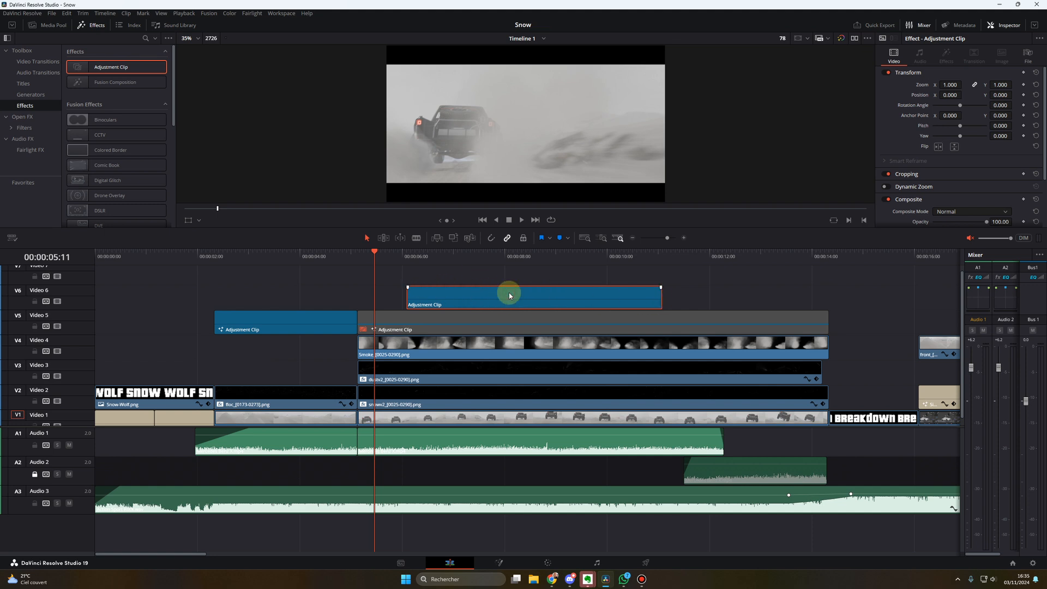
pyautogui.press('Delete')
# - Enlarge the viewer, enable the existing adjustment clip above the Smoke layer, and play back the shot from near its start
pyautogui.click(486, 317)
pyautogui.click(486, 318)
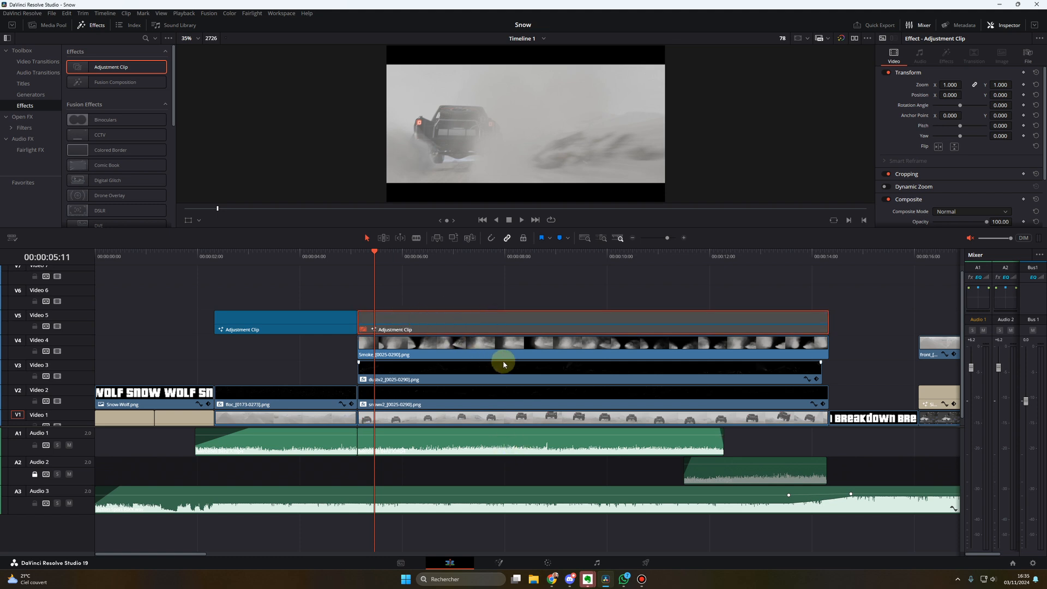
pyautogui.moveTo(596, 227); pyautogui.dragTo(600, 350)
pyautogui.press('space')
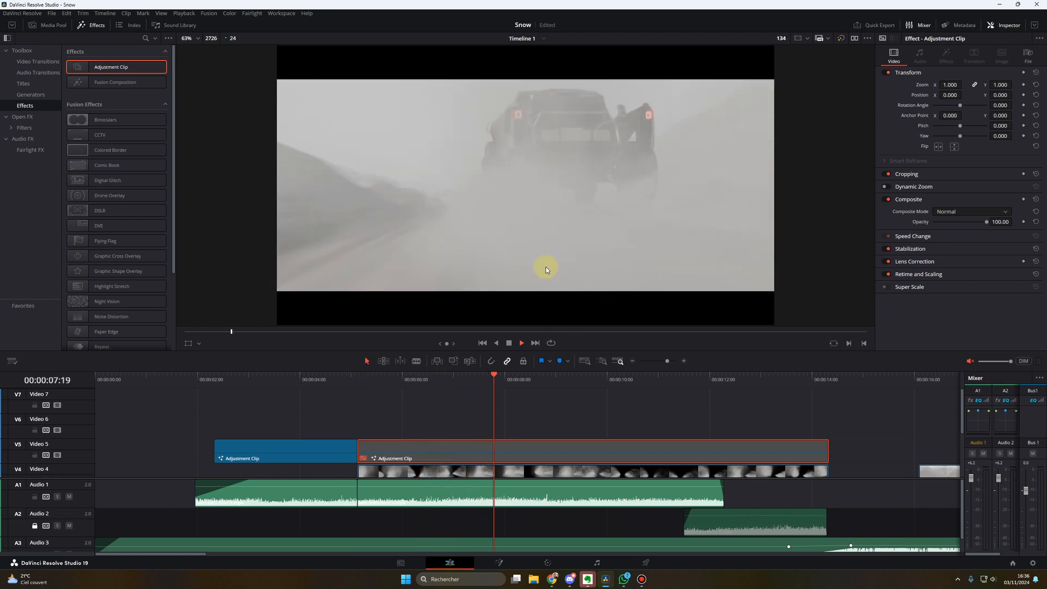
pyautogui.click(367, 376)
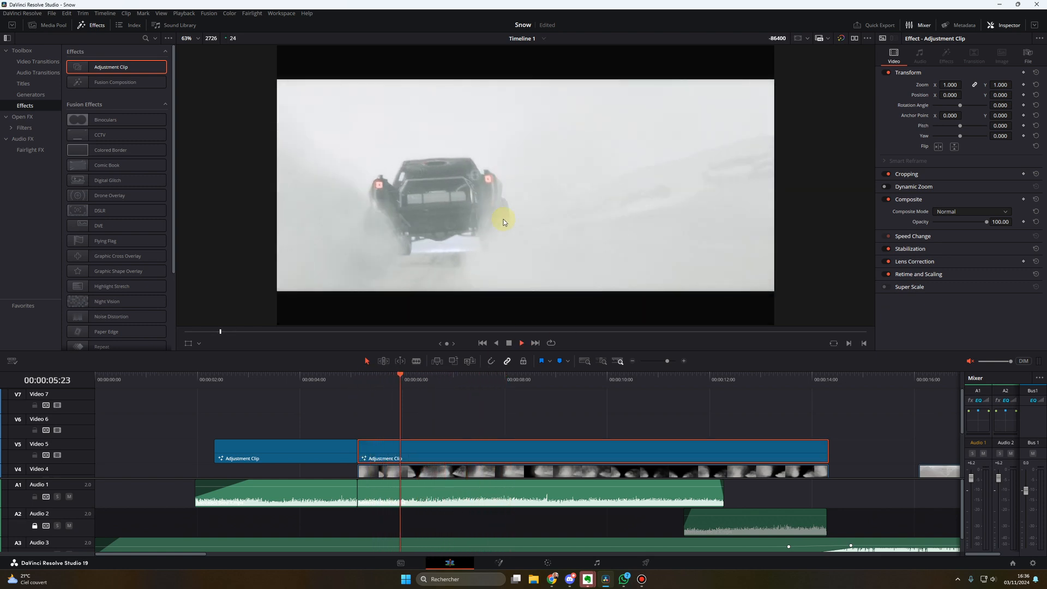
pyautogui.press('space')
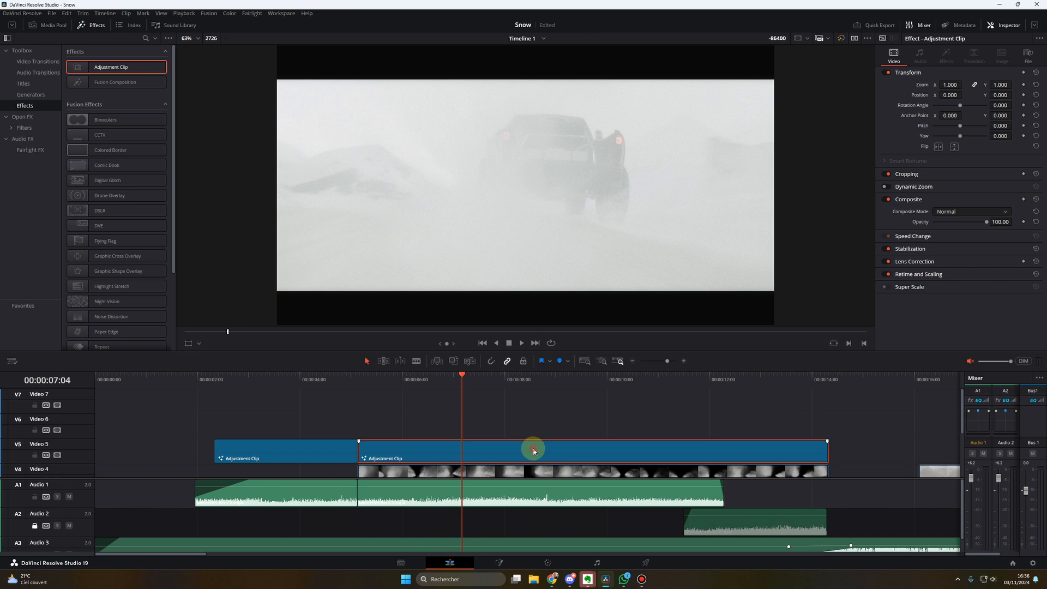
# - Open the adjustment clip in Fusion, try adding another Glow node, delete it, and select the connected Glow node
pyautogui.click(499, 562)
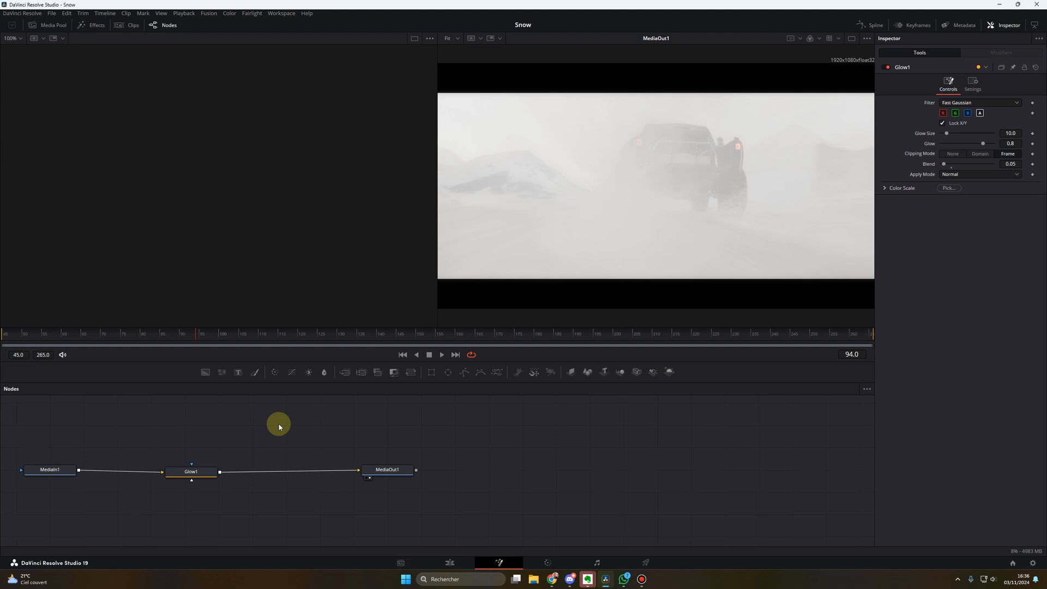
pyautogui.hotkey('shift', 'space')
pyautogui.write('glow')
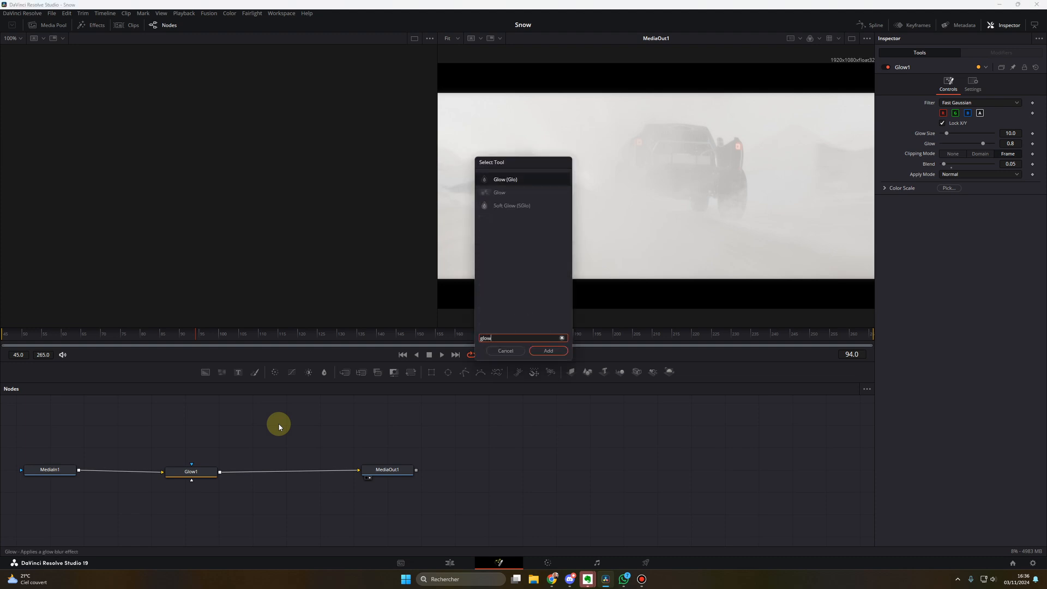
pyautogui.press('Return')
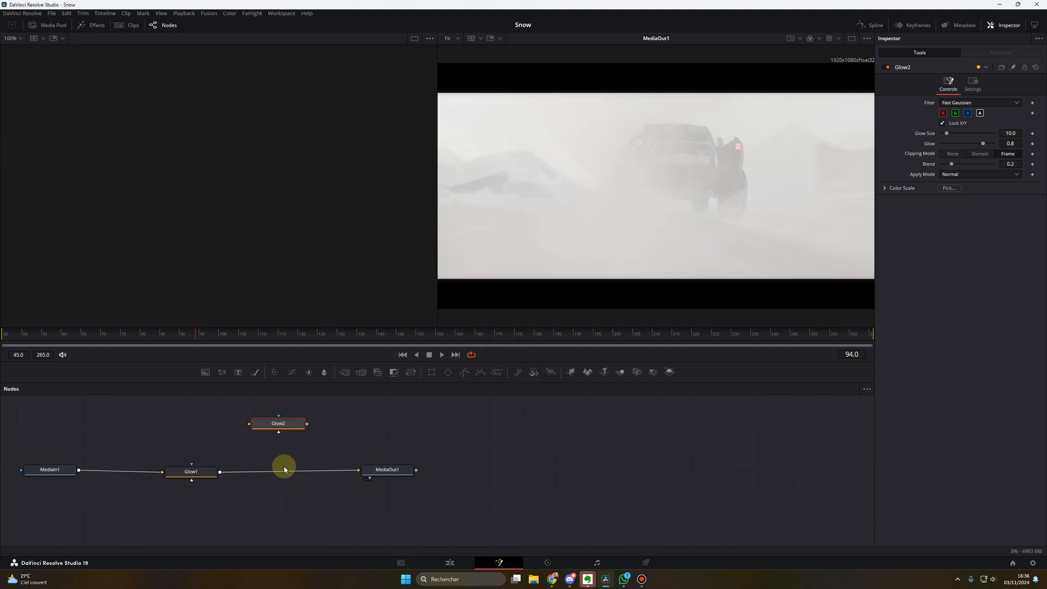
pyautogui.moveTo(287, 437); pyautogui.dragTo(304, 441)
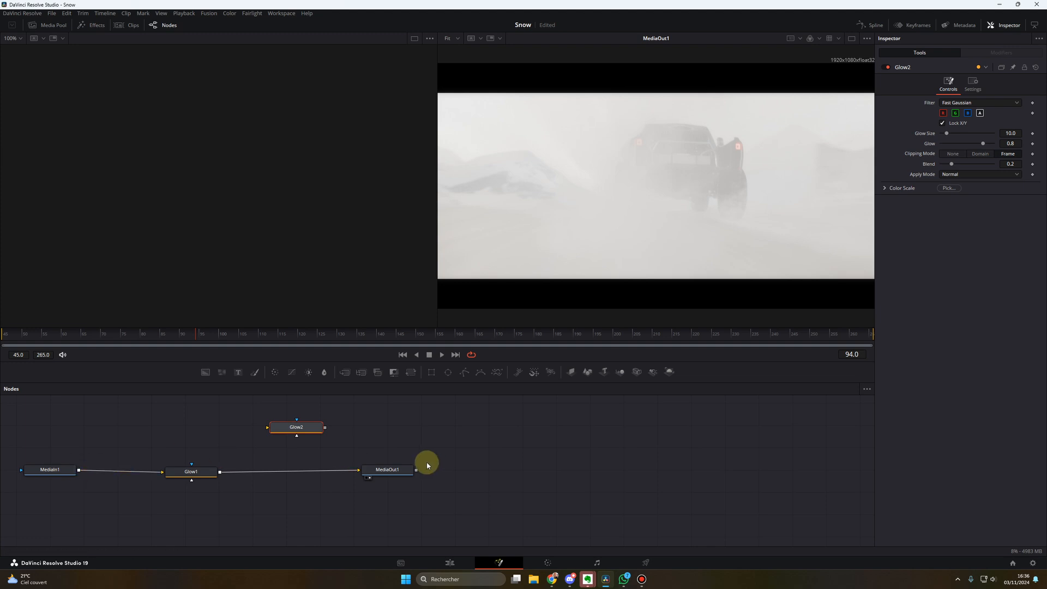
pyautogui.press('Delete')
pyautogui.click(195, 472)
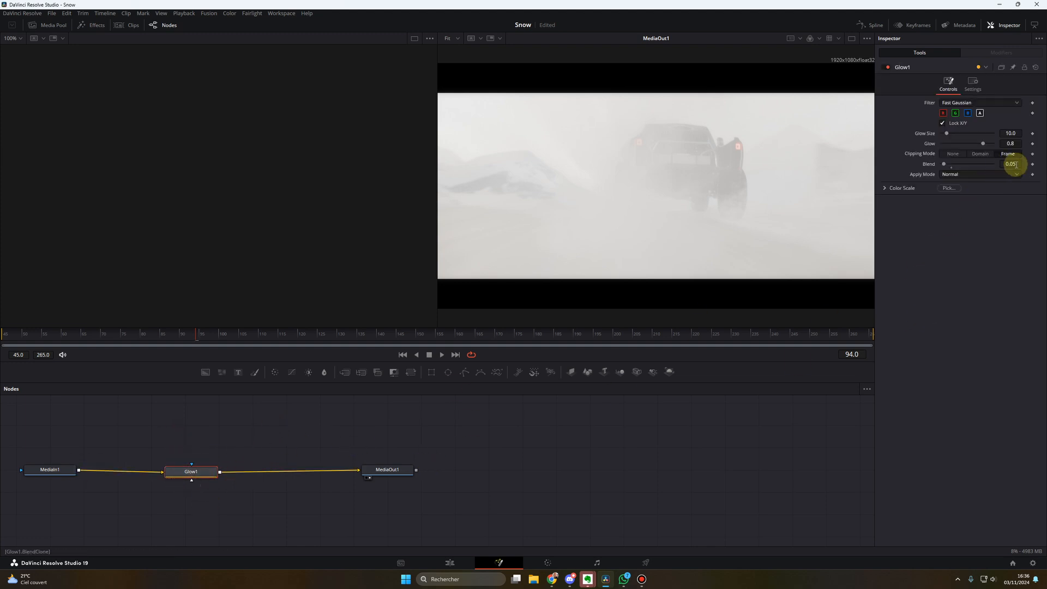
# - Open the adjustment clip on the Color page and review the FilmConvert Nitrate settings on node 02
pyautogui.click(547, 562)
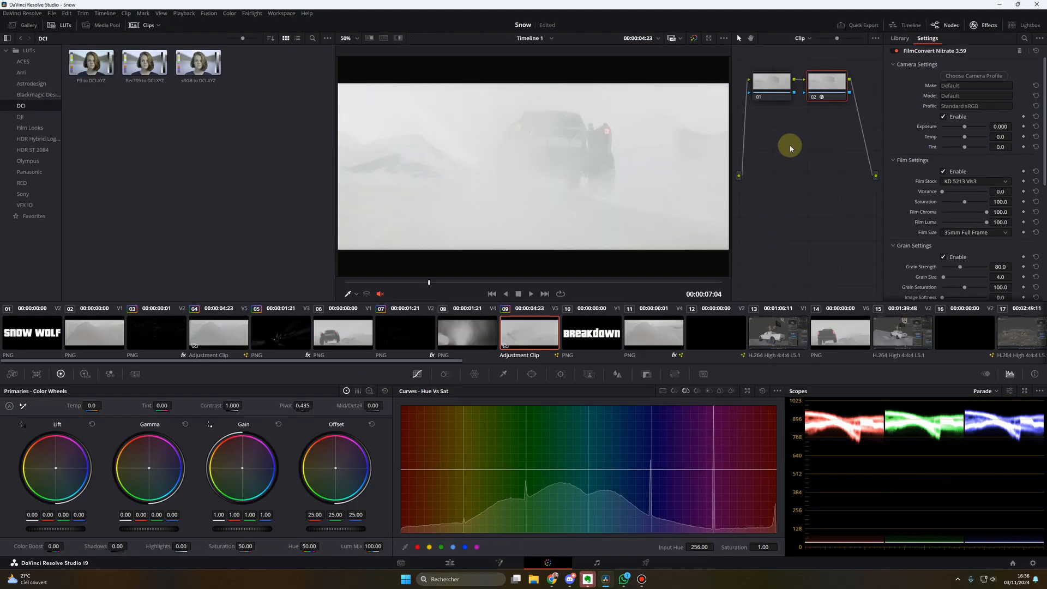
pyautogui.click(770, 82)
pyautogui.click(818, 90)
pyautogui.scroll(-7, 949, 205)
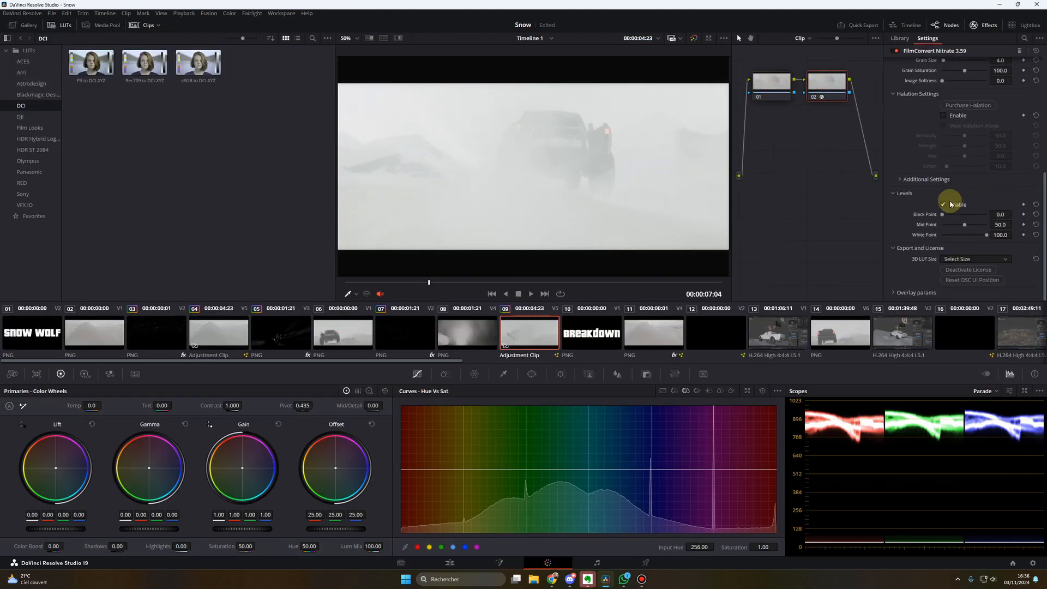
pyautogui.scroll(7, 950, 203)
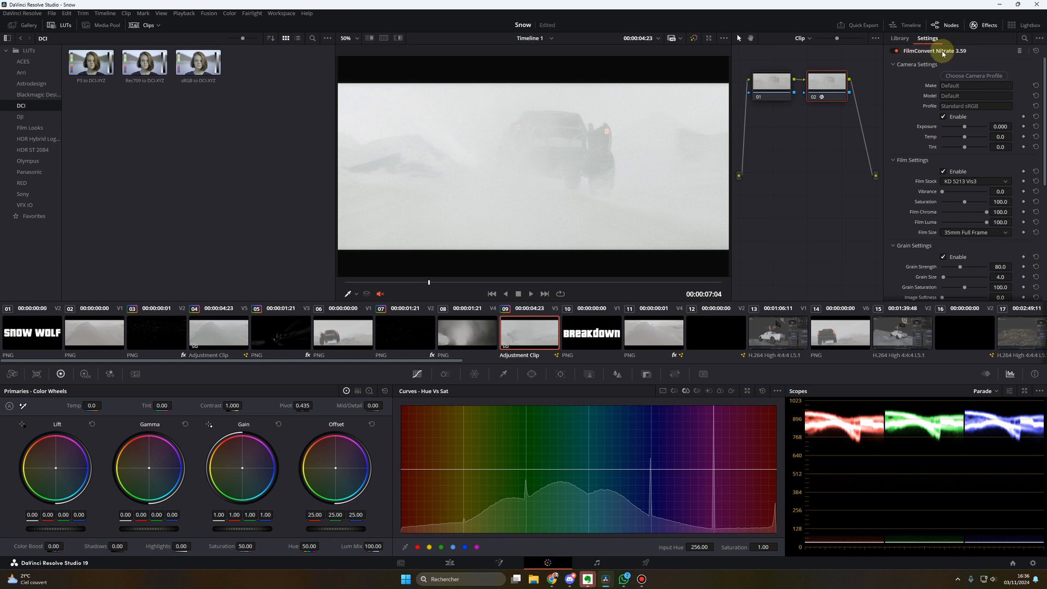
# - Move nodes 01 and 02 lower in the node graph, reselect the FilmConvert node, and return to the Edit page
pyautogui.moveTo(829, 88); pyautogui.dragTo(837, 135)
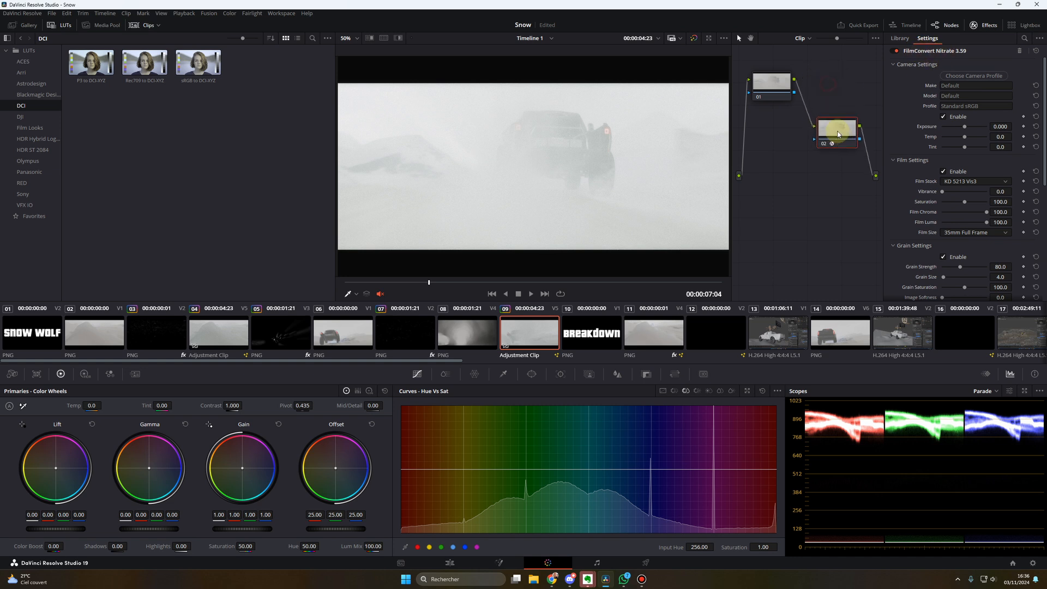
pyautogui.moveTo(771, 86); pyautogui.dragTo(775, 129)
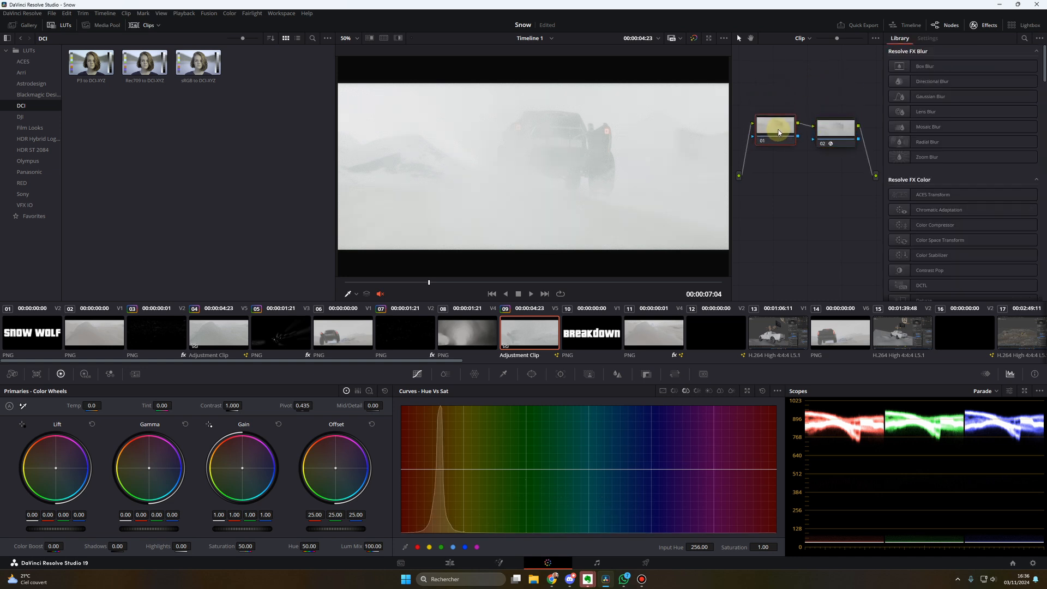
pyautogui.click(833, 136)
pyautogui.scroll(3, 930, 227)
pyautogui.scroll(1, 931, 223)
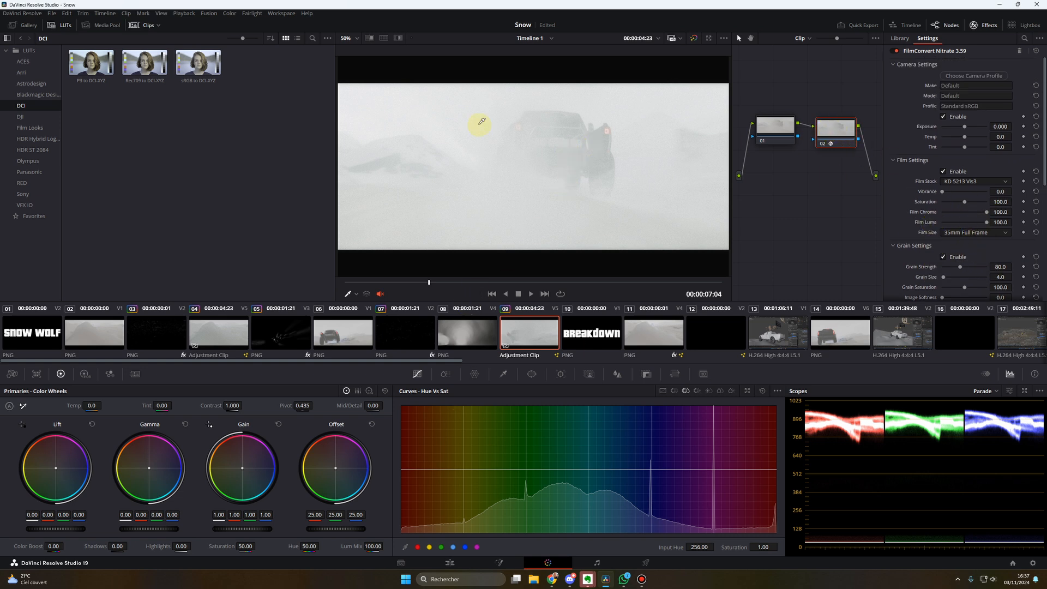
pyautogui.click(450, 562)
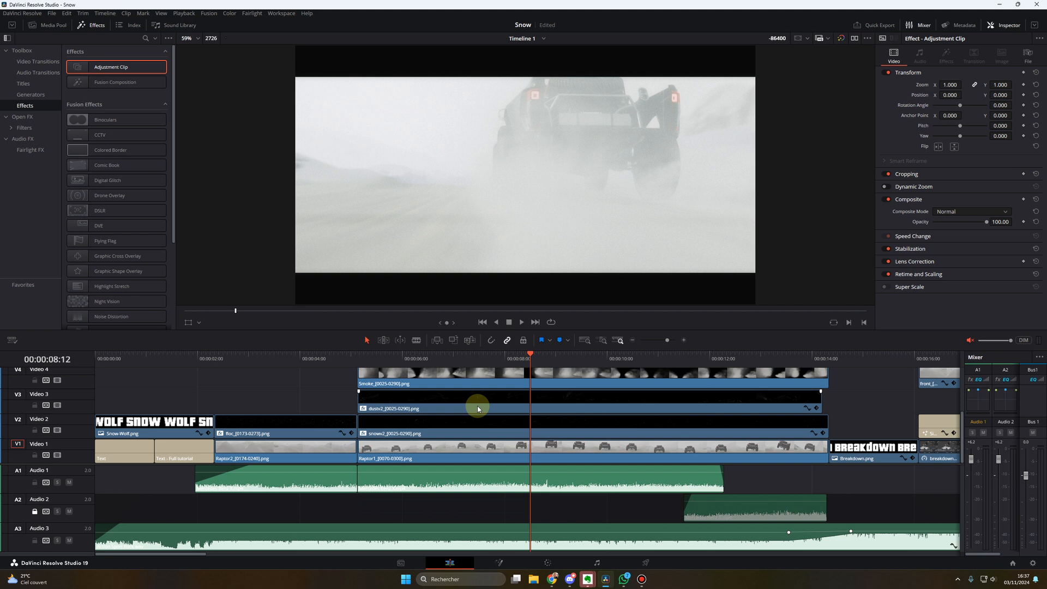